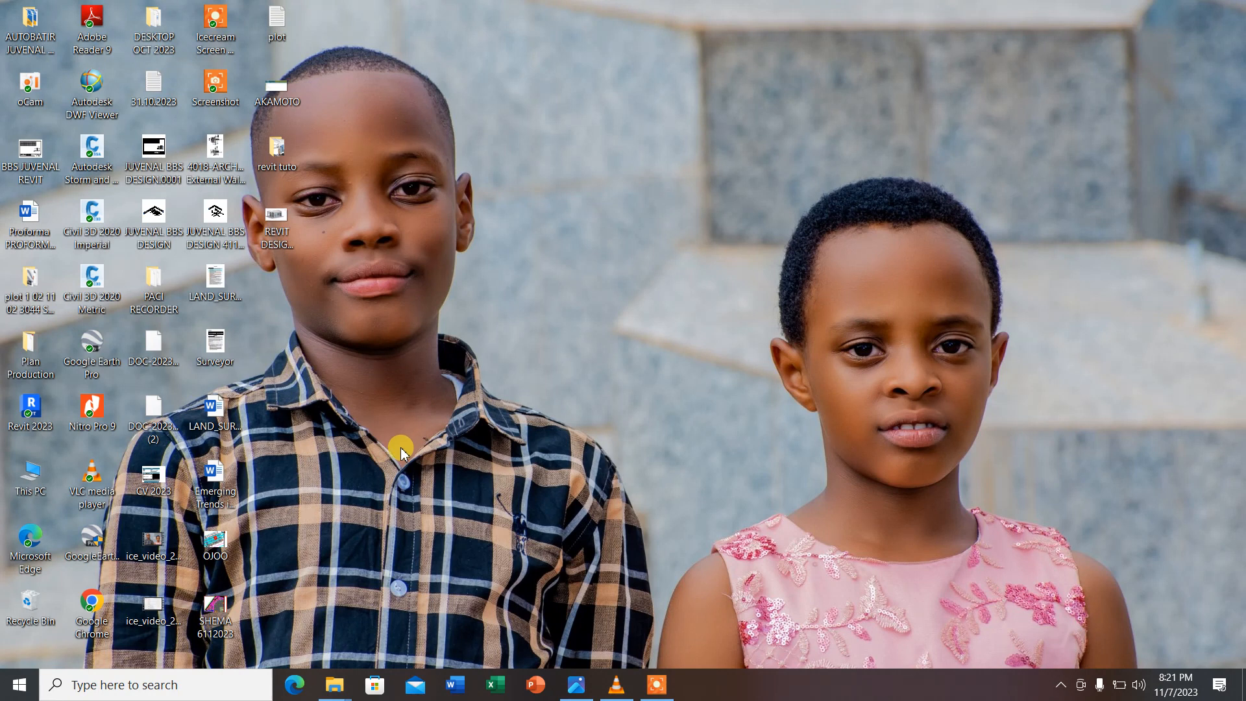
Open the REVIT DESIGN TUTO image from the desktop and examine the building's canopy, columns, walls and windows
double_click(279, 219)
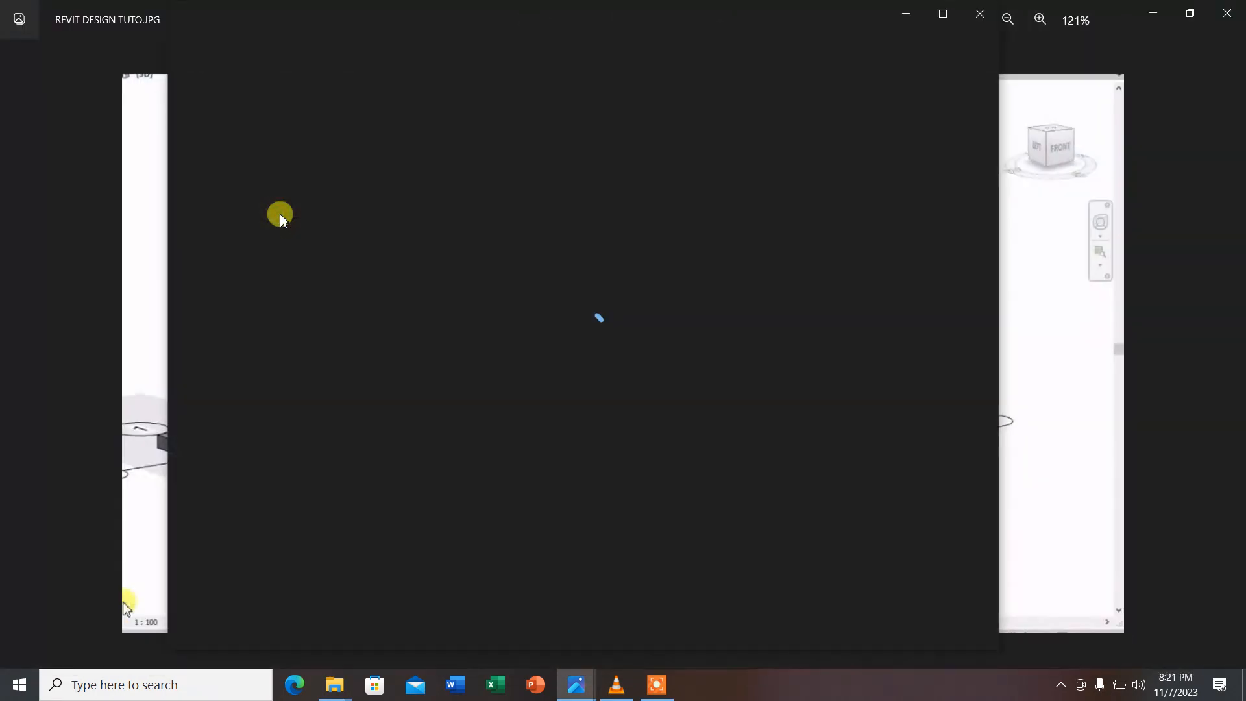
scroll(753, 247, "up", 3)
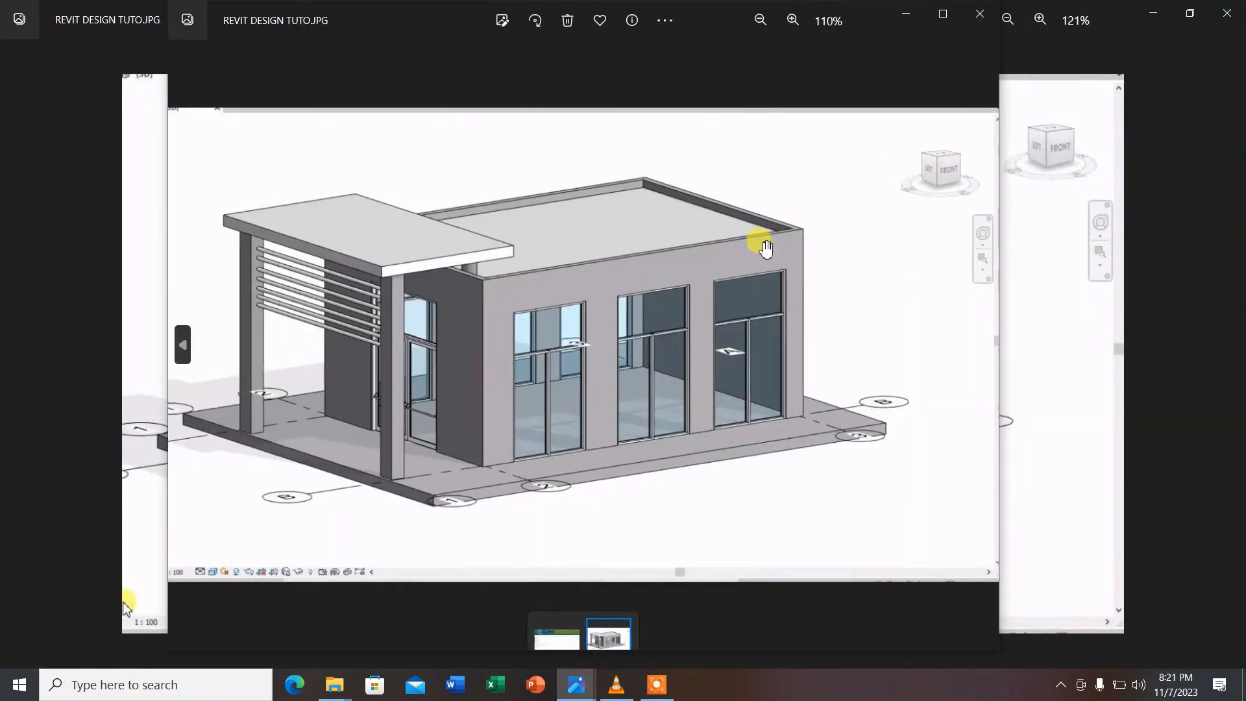
scroll(564, 297, "down", 2)
scroll(325, 275, "up", 1)
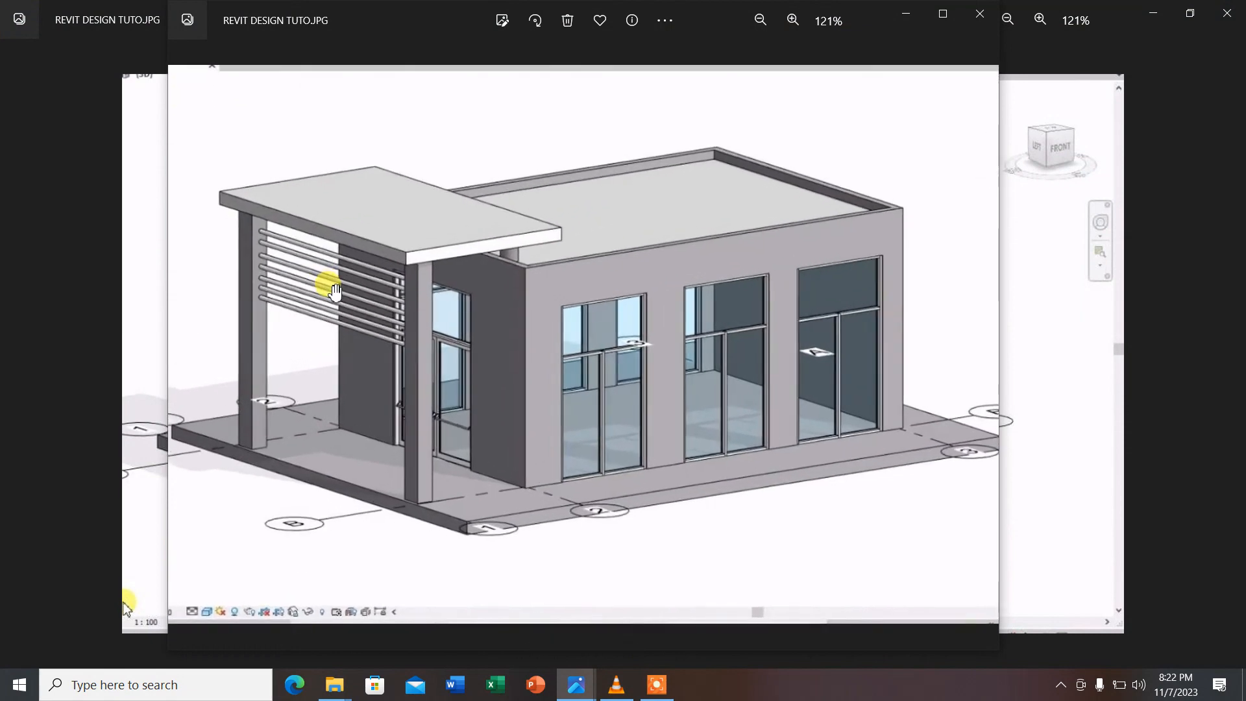
left_click(336, 296)
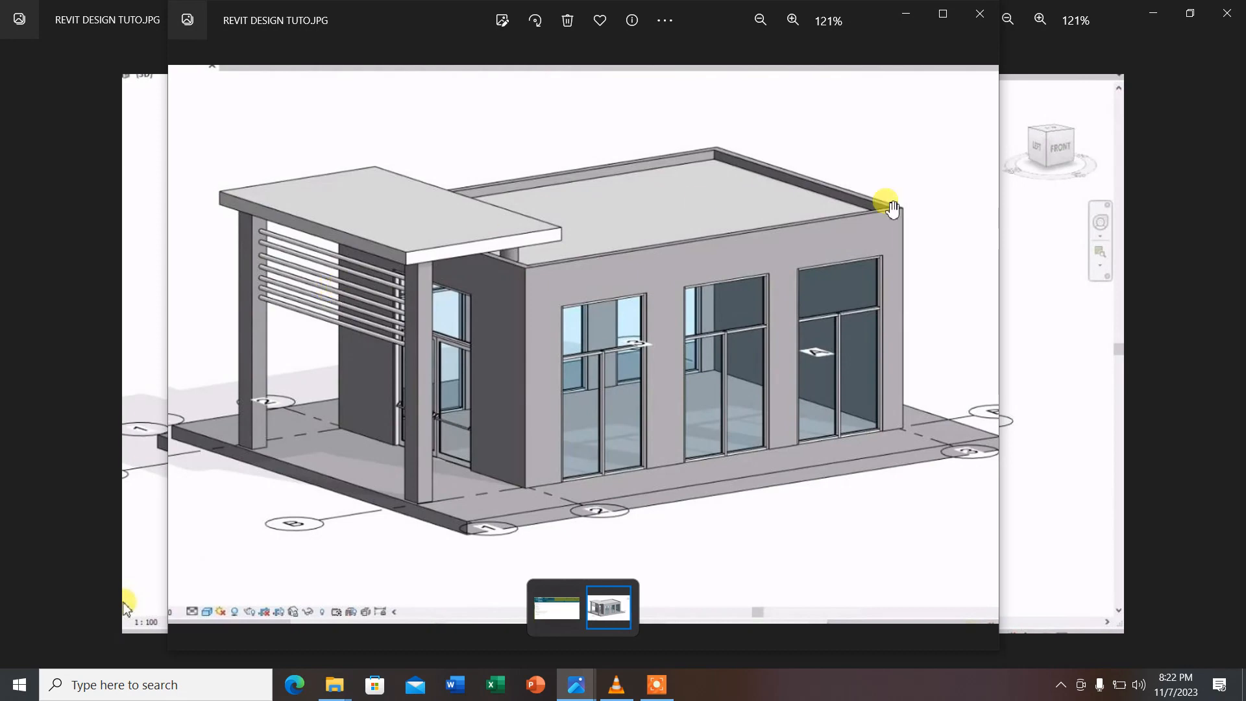
left_click(1157, 11)
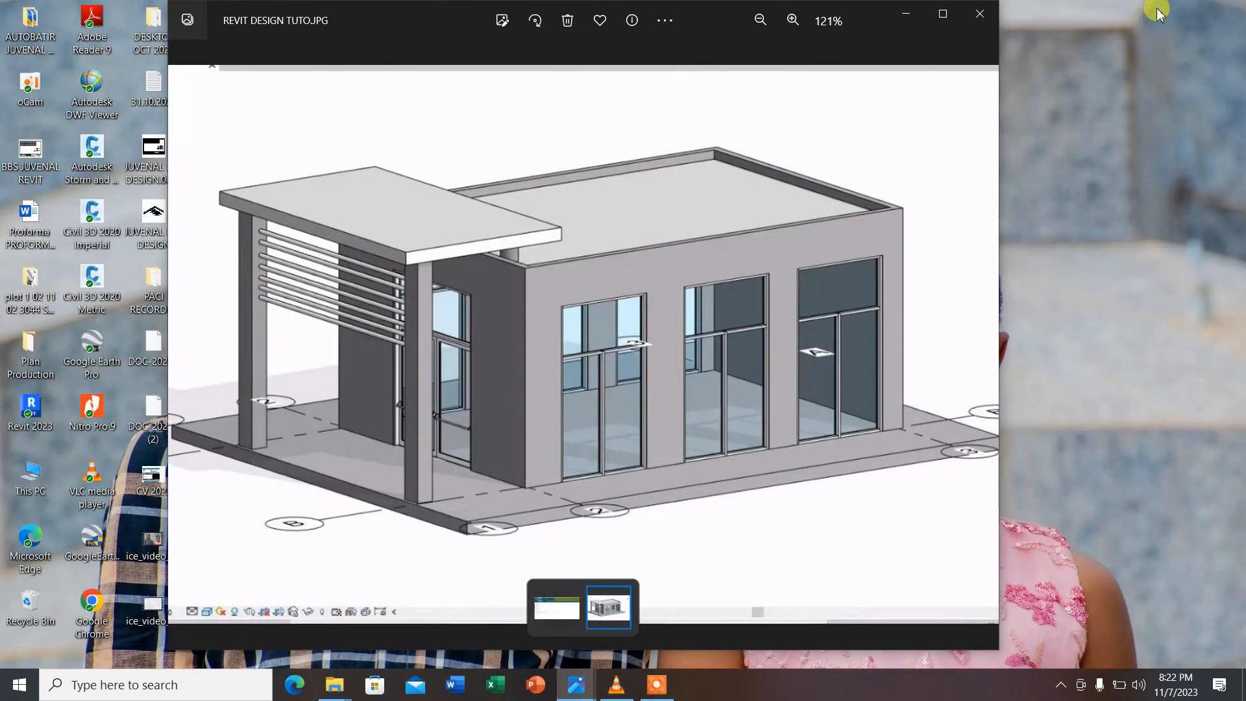
left_click(942, 14)
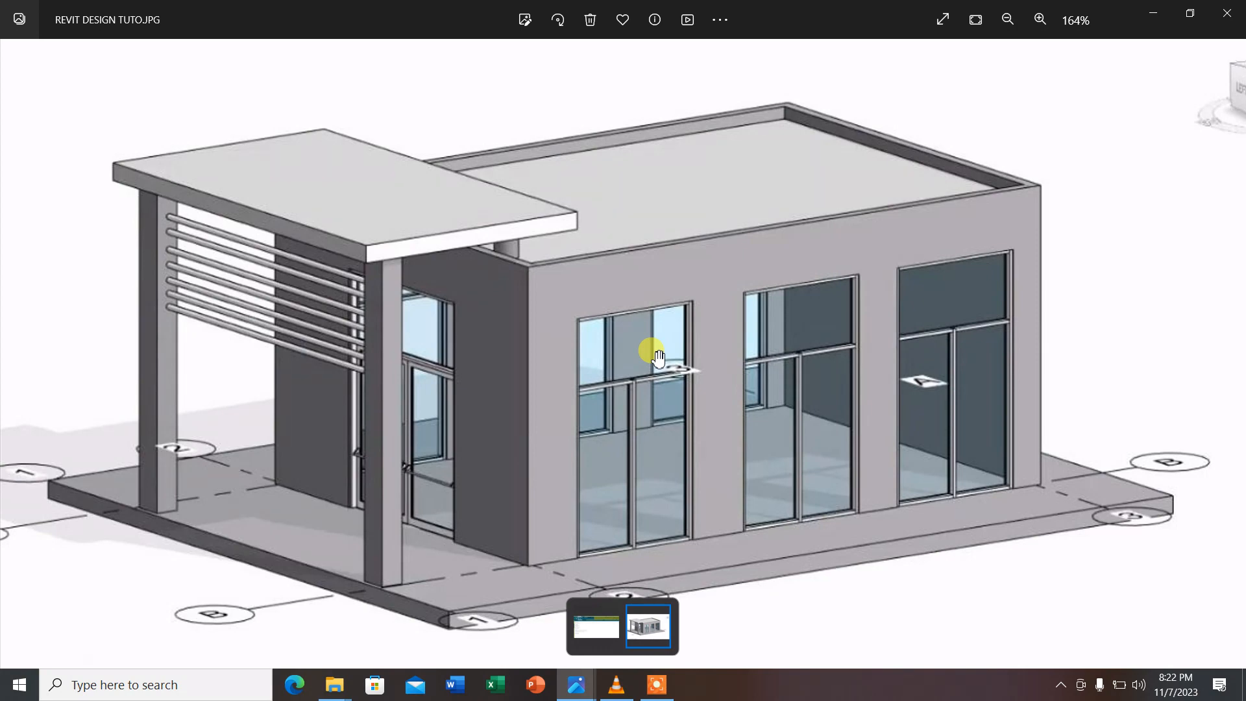
left_click(1159, 14)
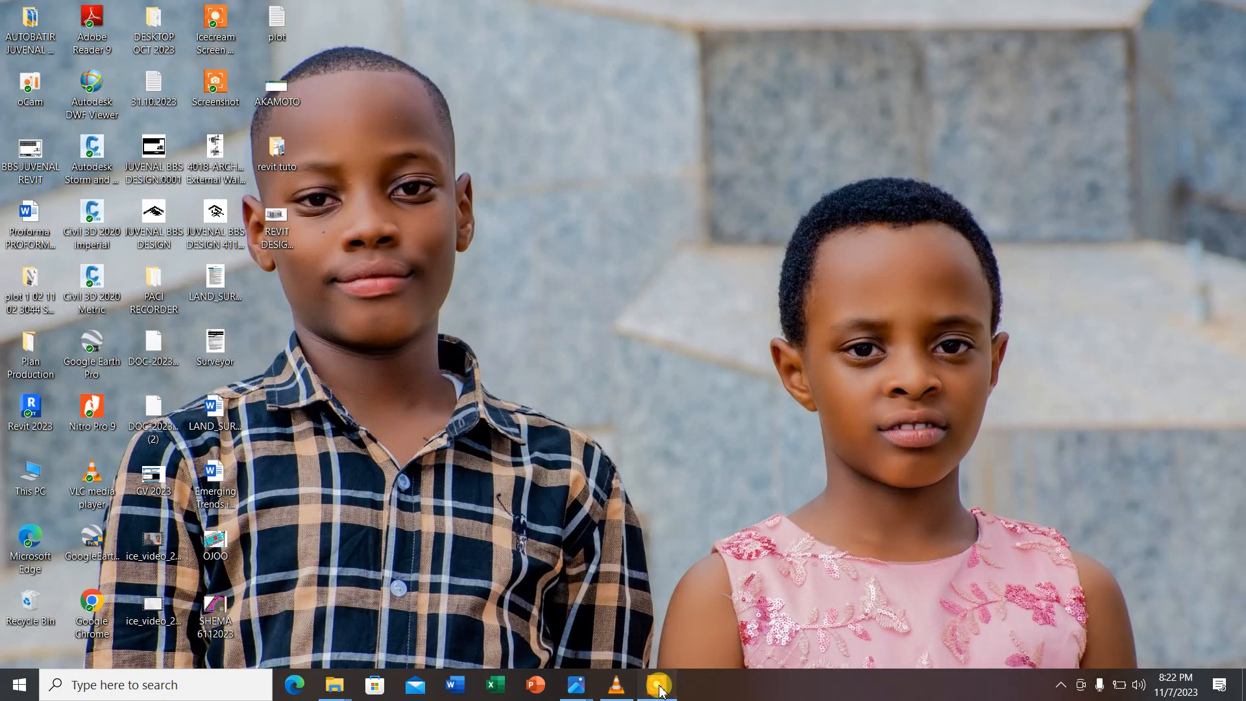
Look at the paused Revit exterior modeling video in VLC and minimize the player
left_click(660, 685)
left_click(617, 684)
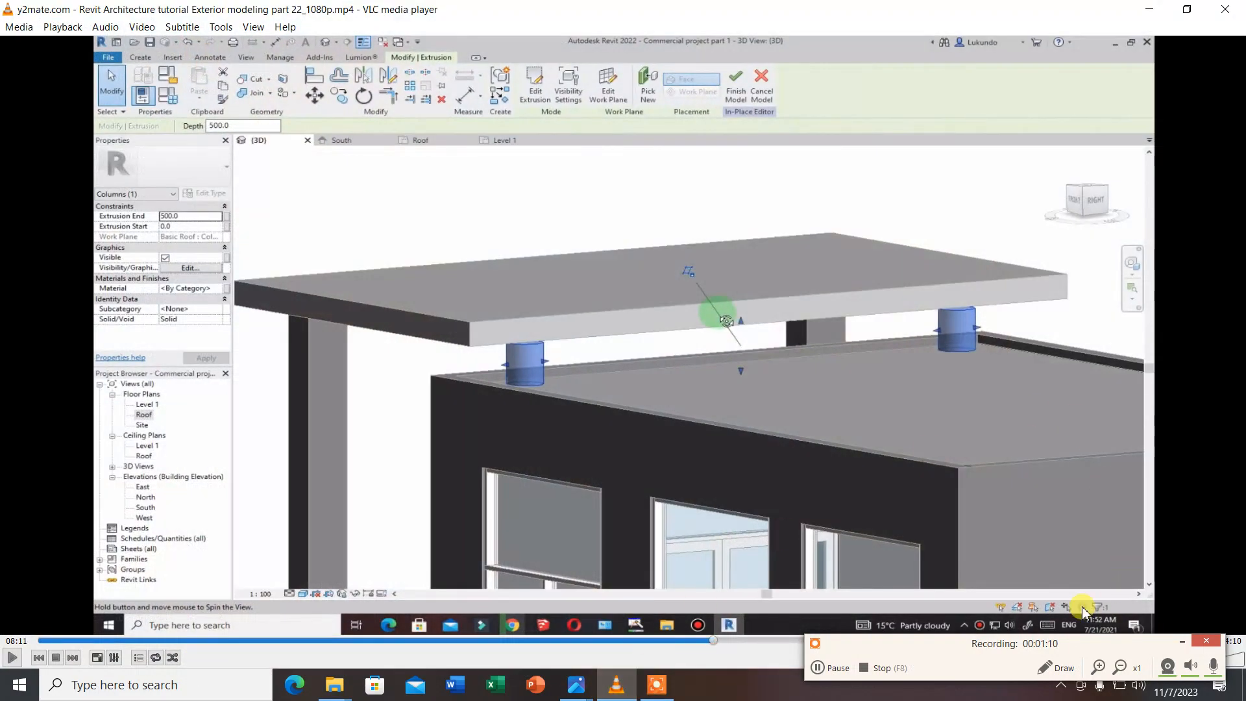
left_click(1181, 641)
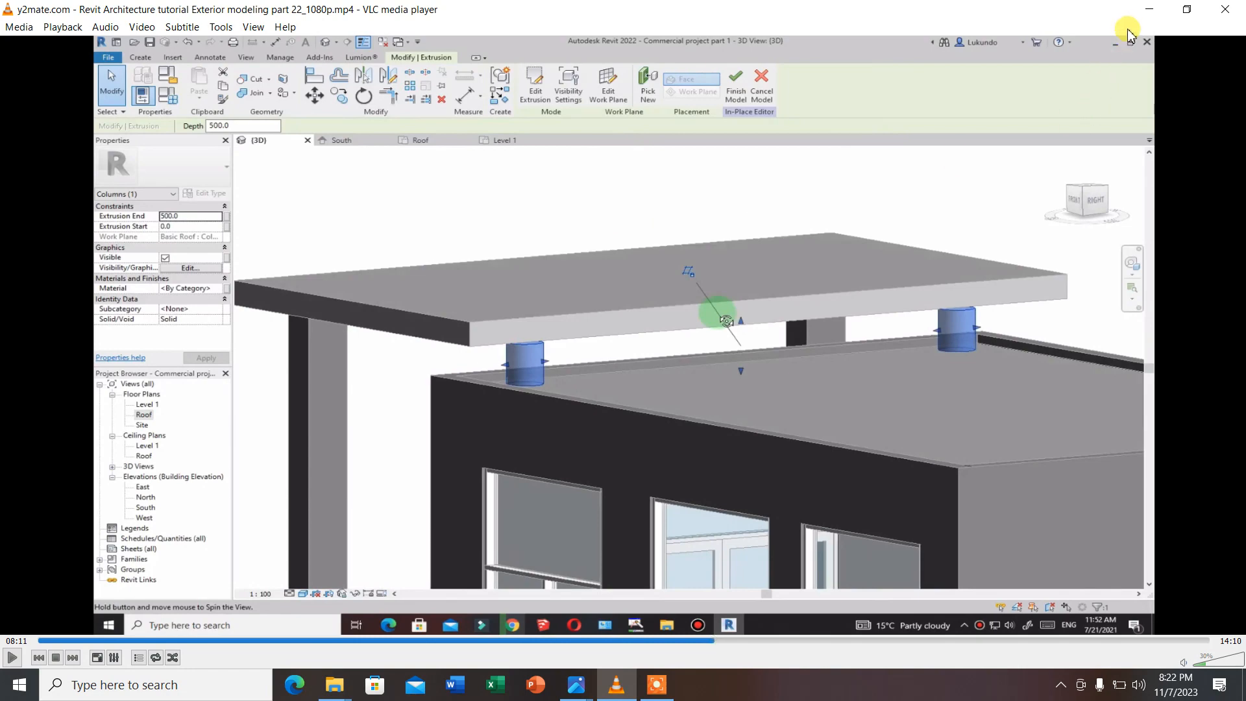
left_click(1150, 9)
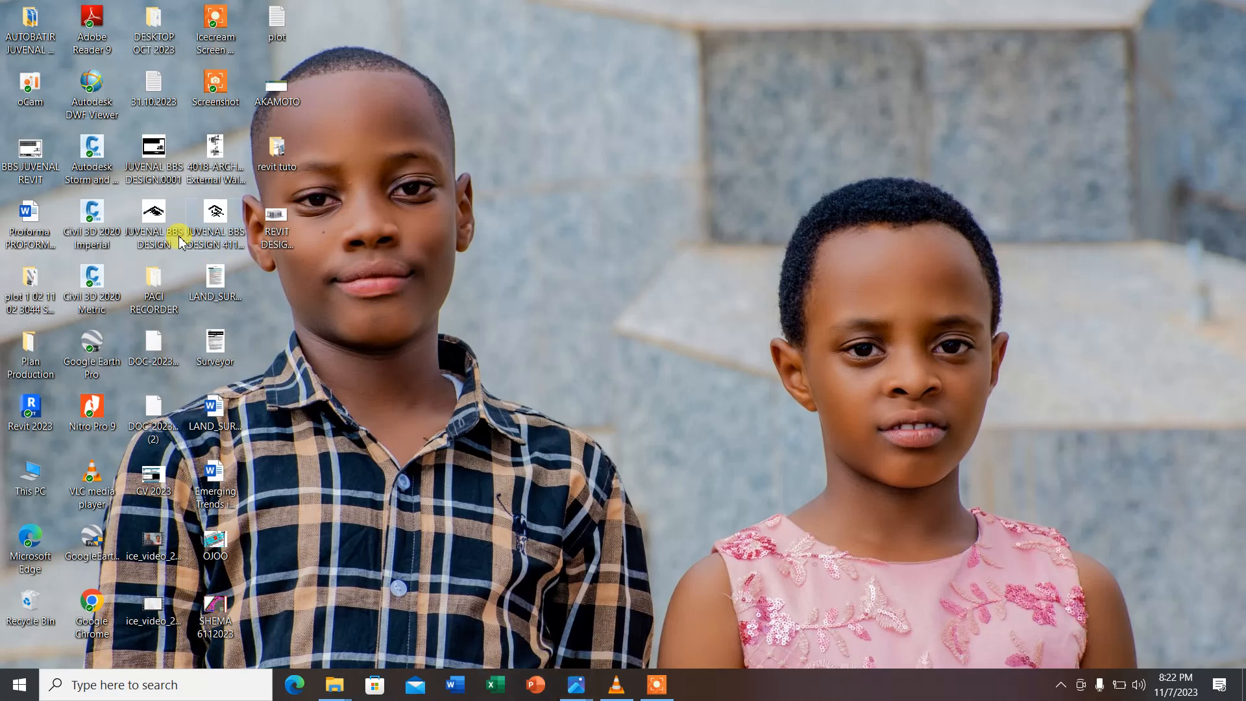
Launch Revit 2023 and review the REVIT DESIGN TUTO image in the photo viewer while it loads
double_click(32, 406)
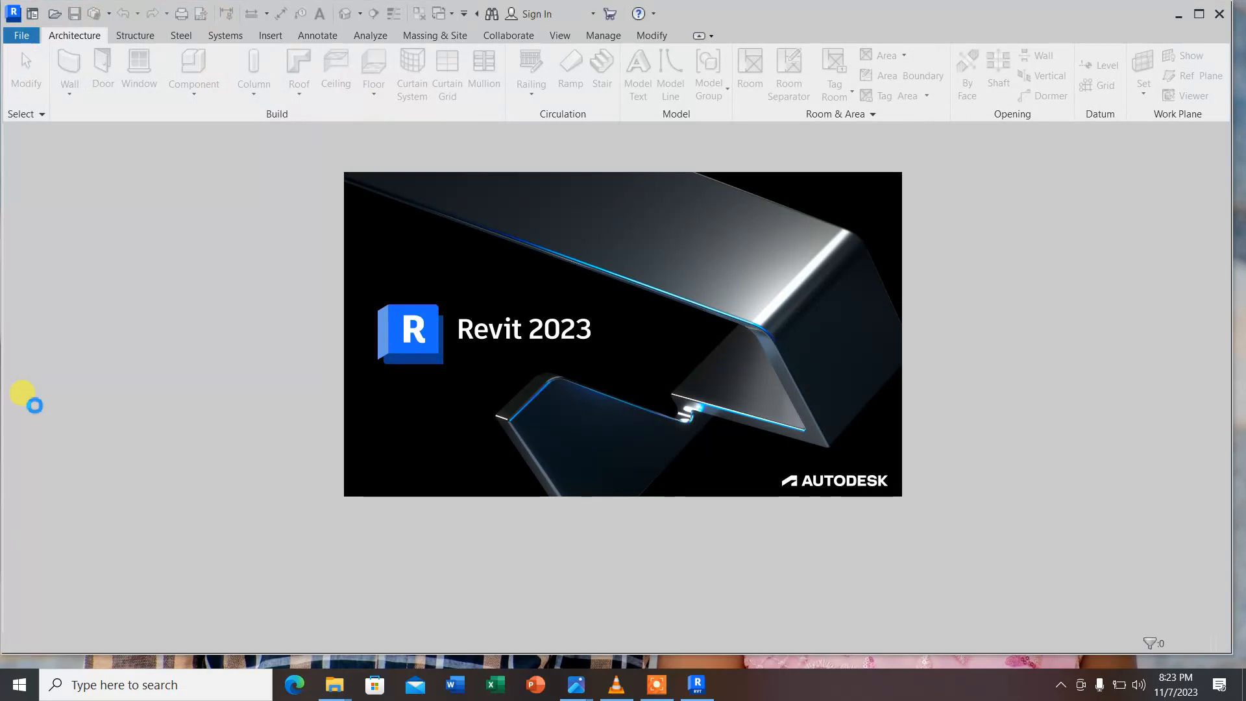
mouse_move(578, 689)
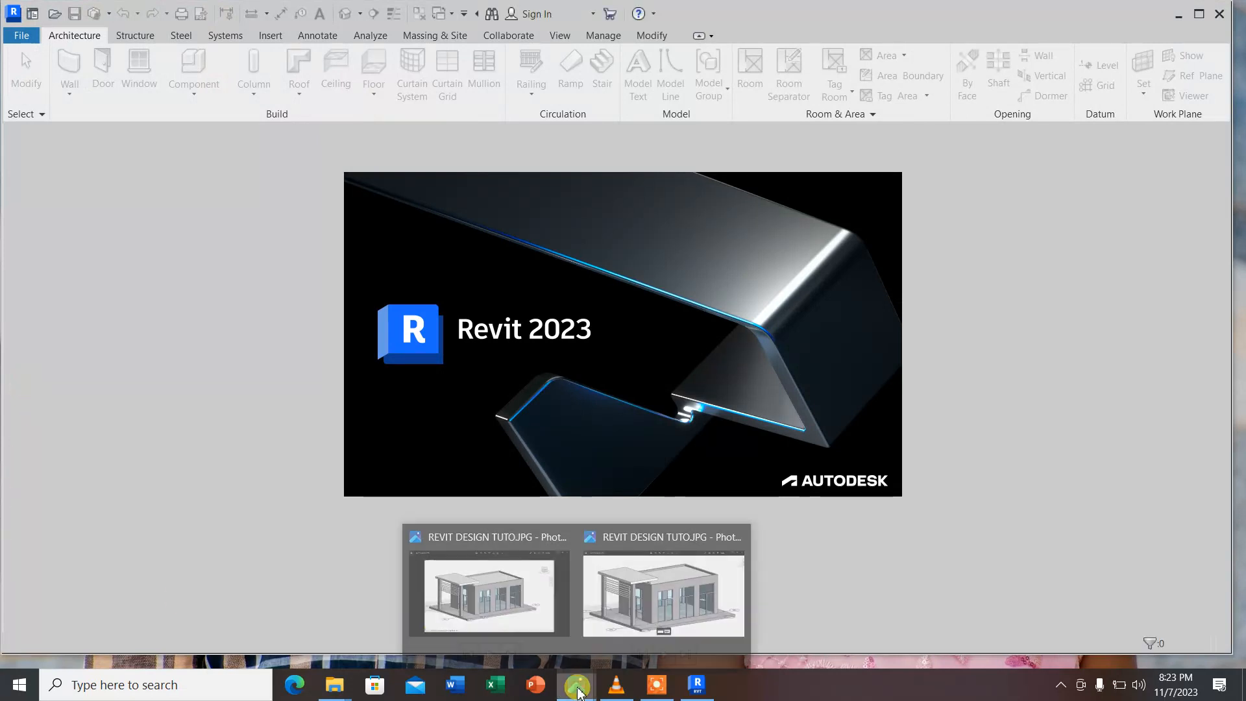
left_click(661, 592)
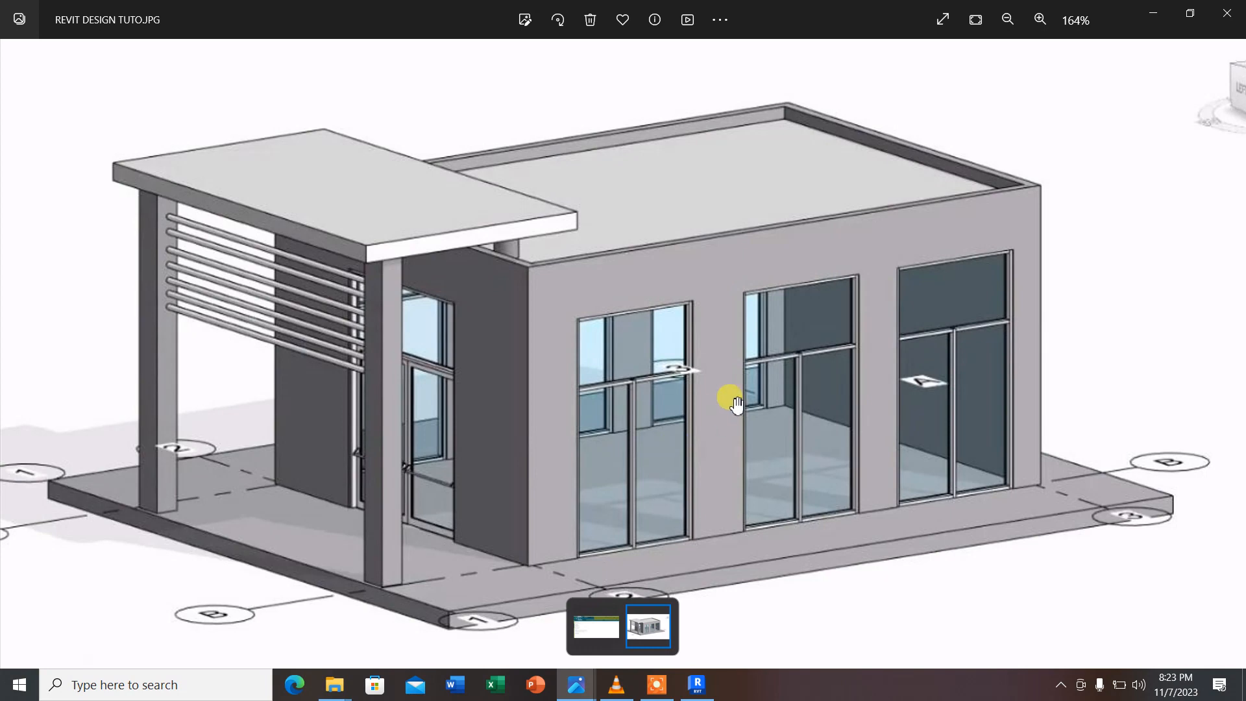
scroll(716, 340, "up", 1)
scroll(716, 341, "down", 1)
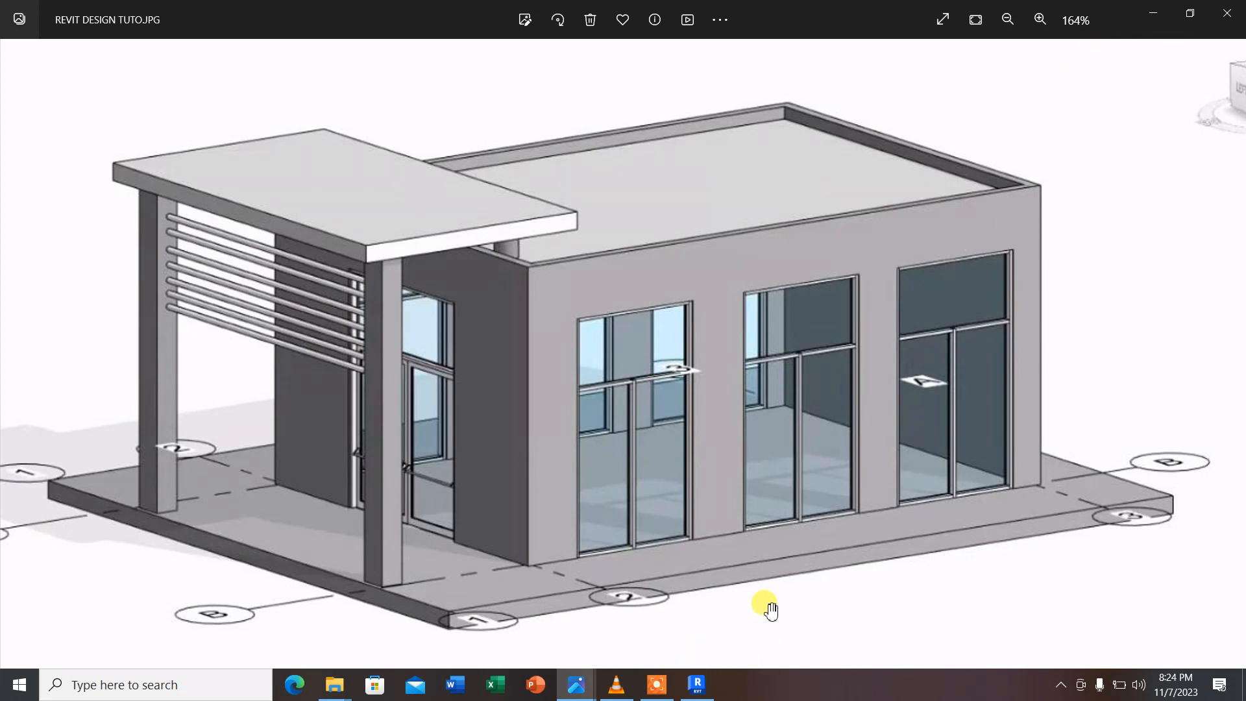
Switch to Revit and create a new project from the Metric-Architectural Template
left_click(697, 685)
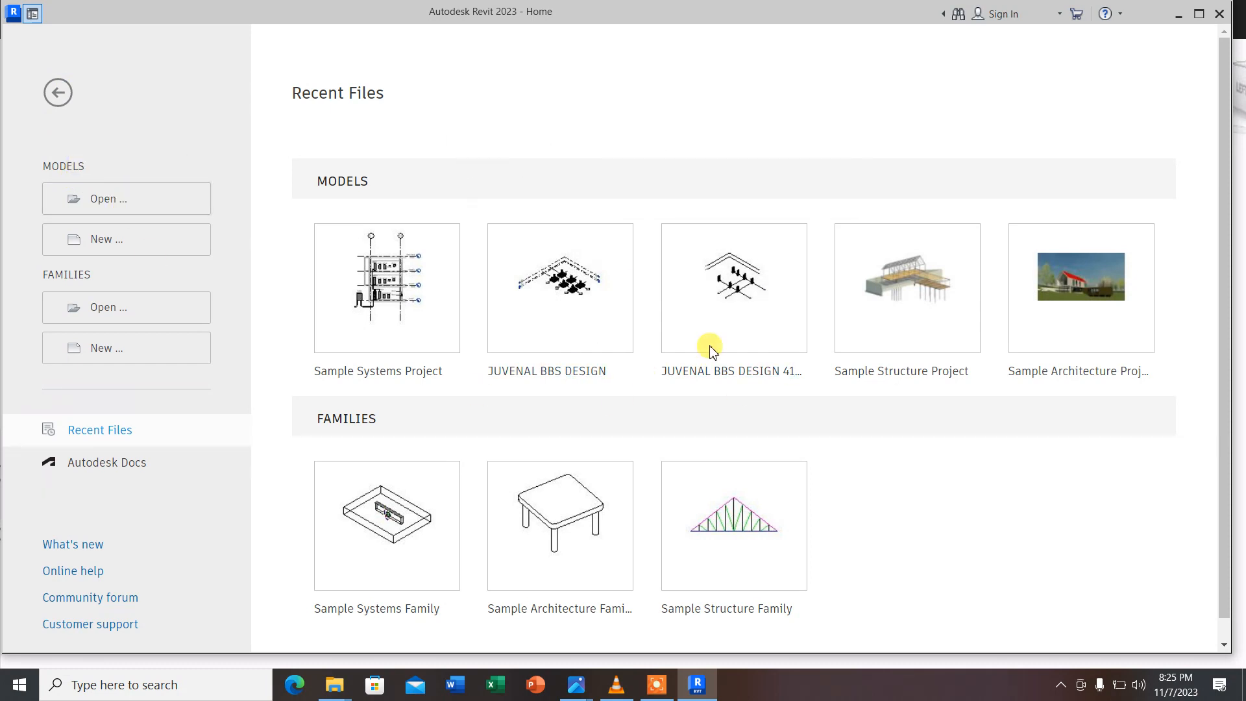
left_click(99, 240)
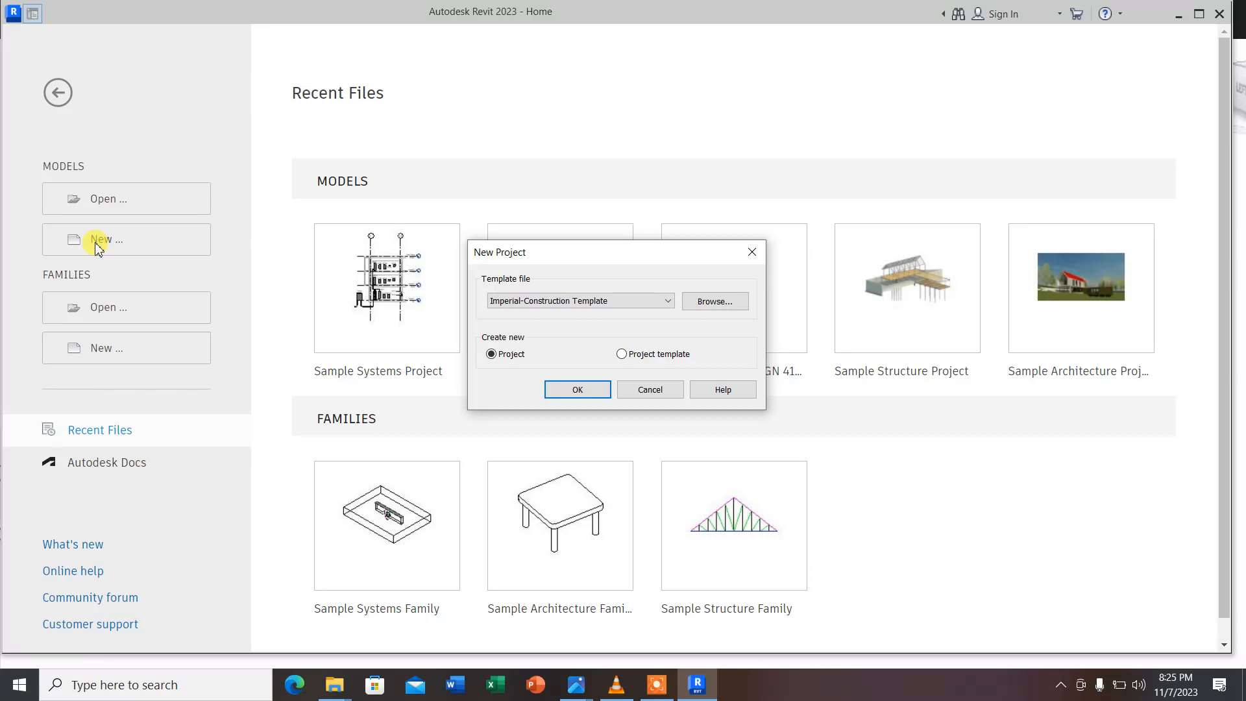
left_click(593, 301)
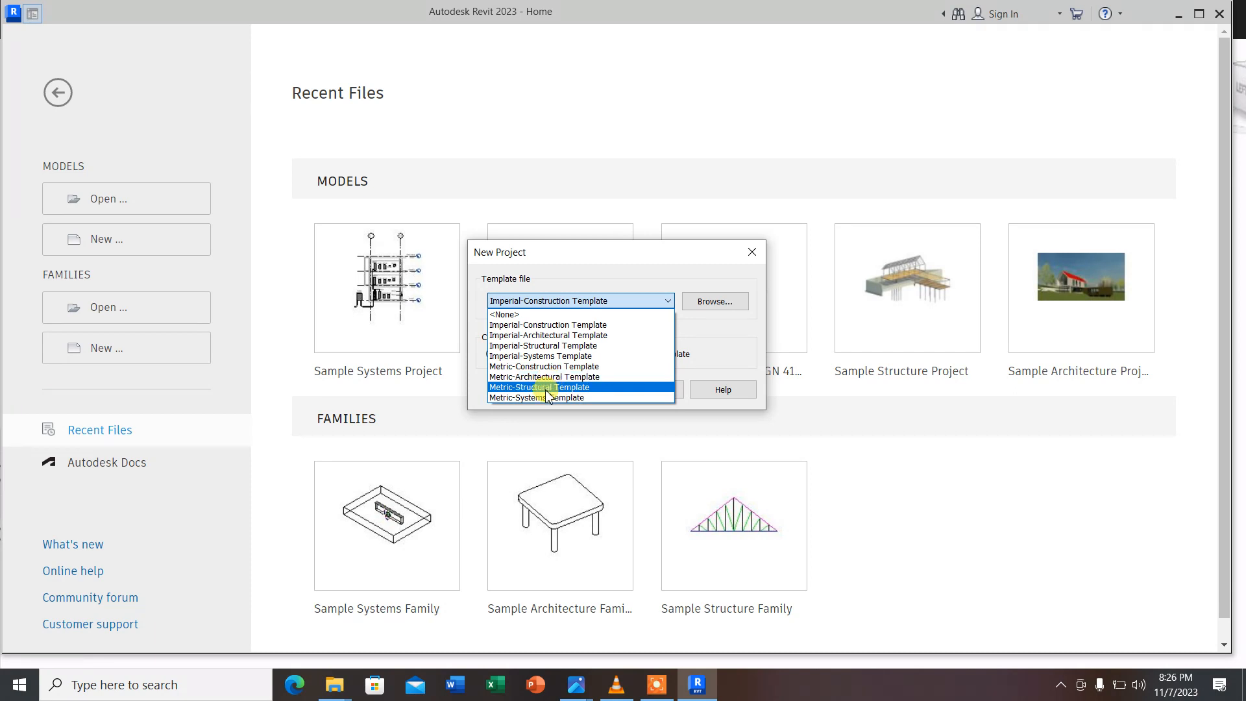
left_click(550, 377)
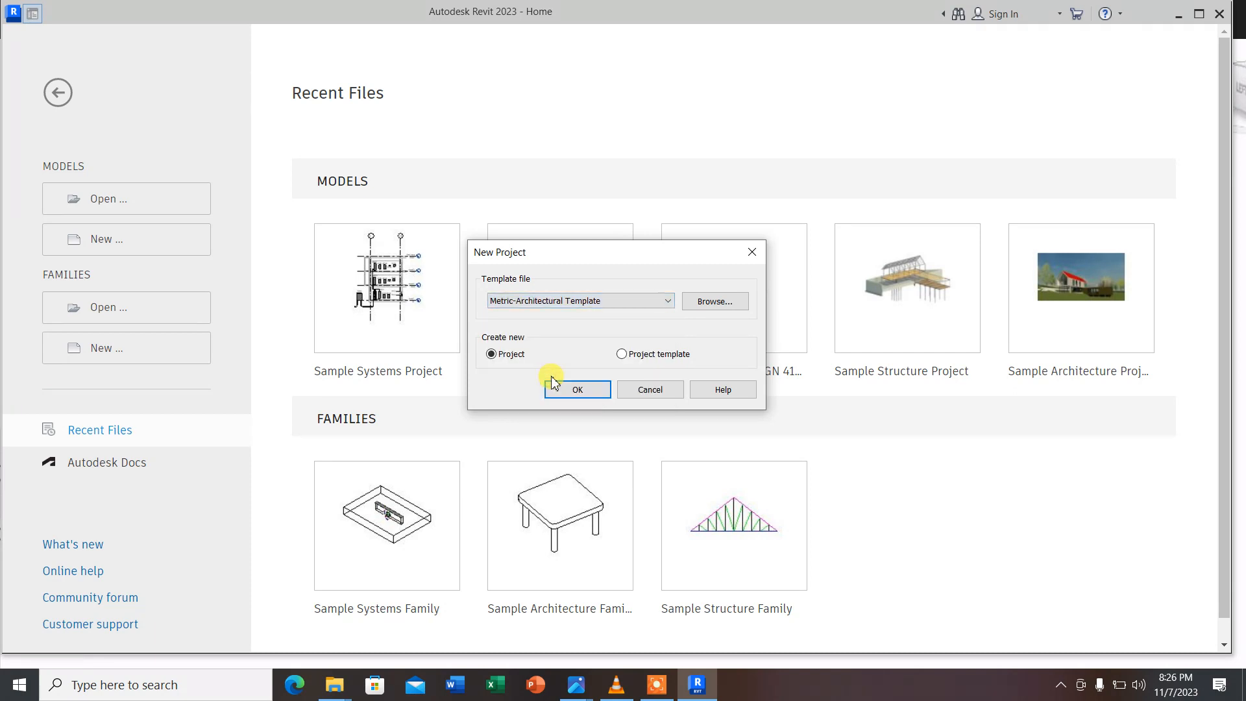
left_click(571, 303)
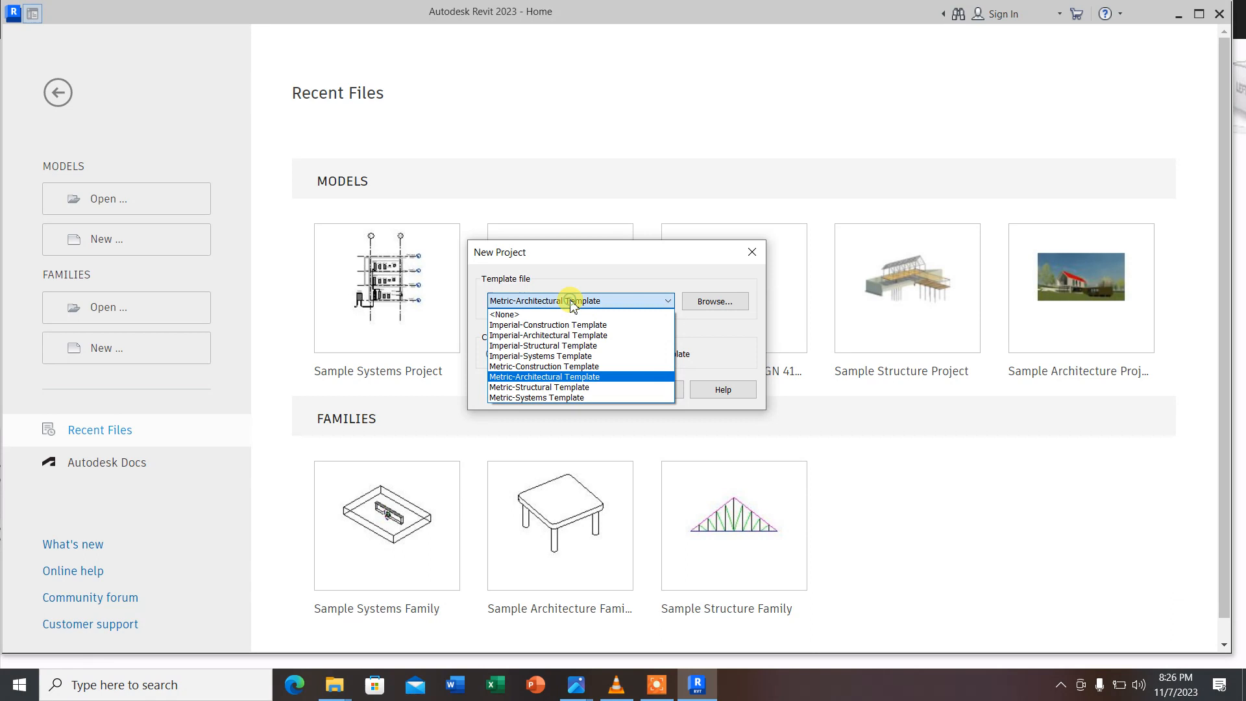
left_click(549, 389)
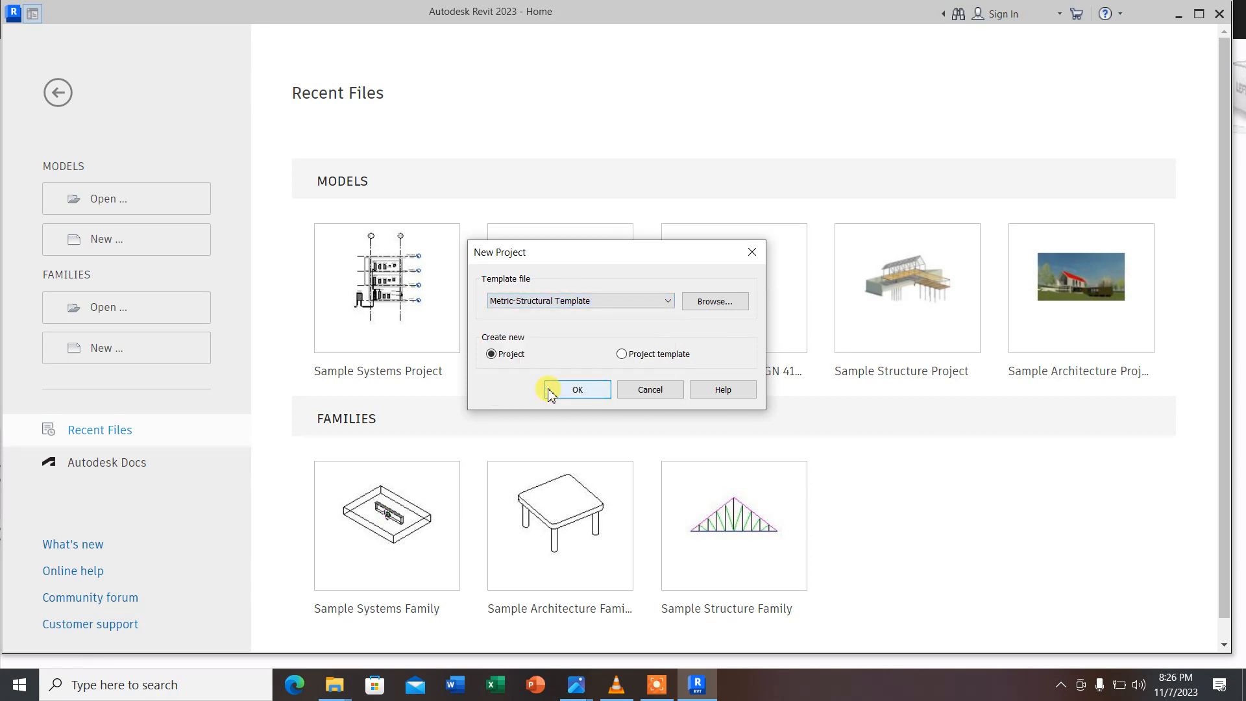
left_click(567, 303)
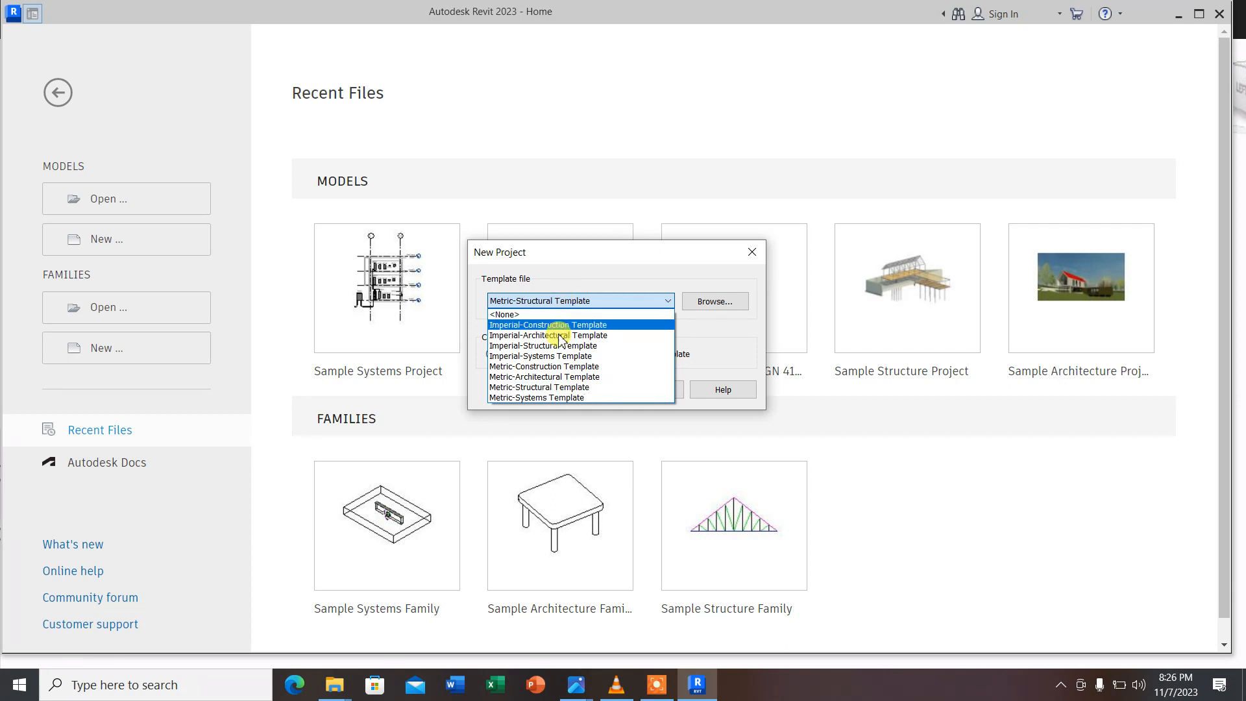
left_click(550, 378)
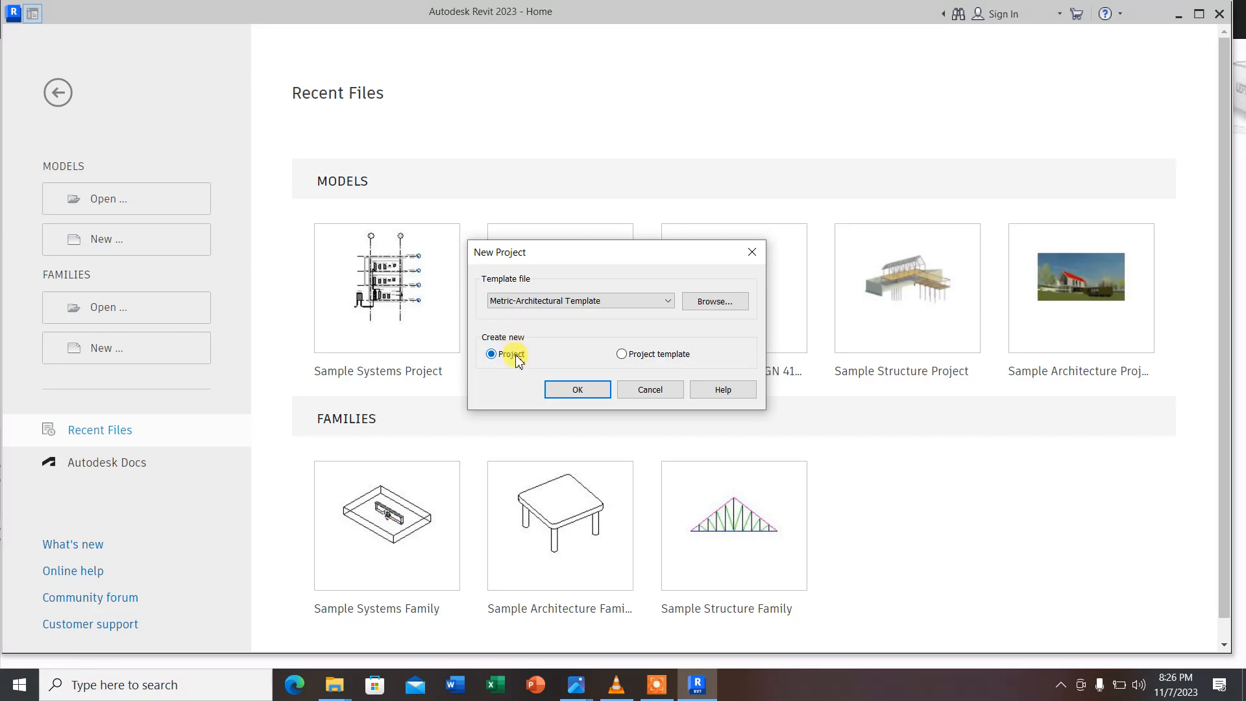
left_click(574, 392)
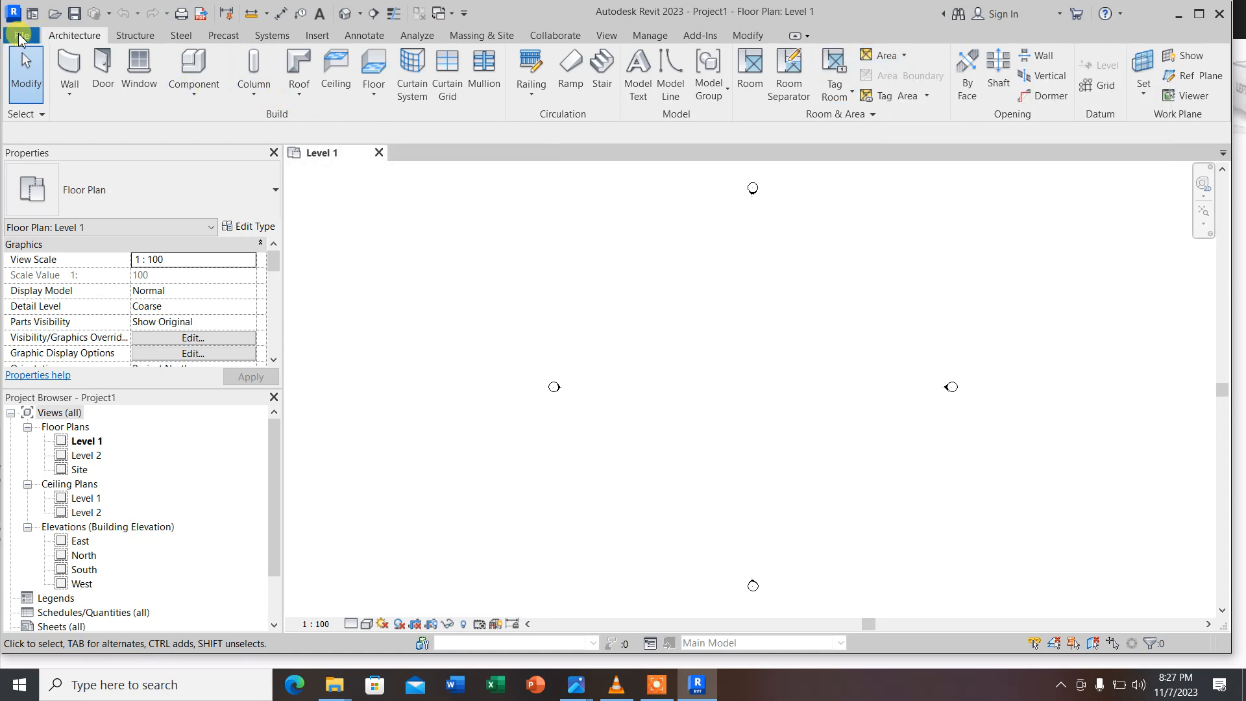
left_click(21, 37)
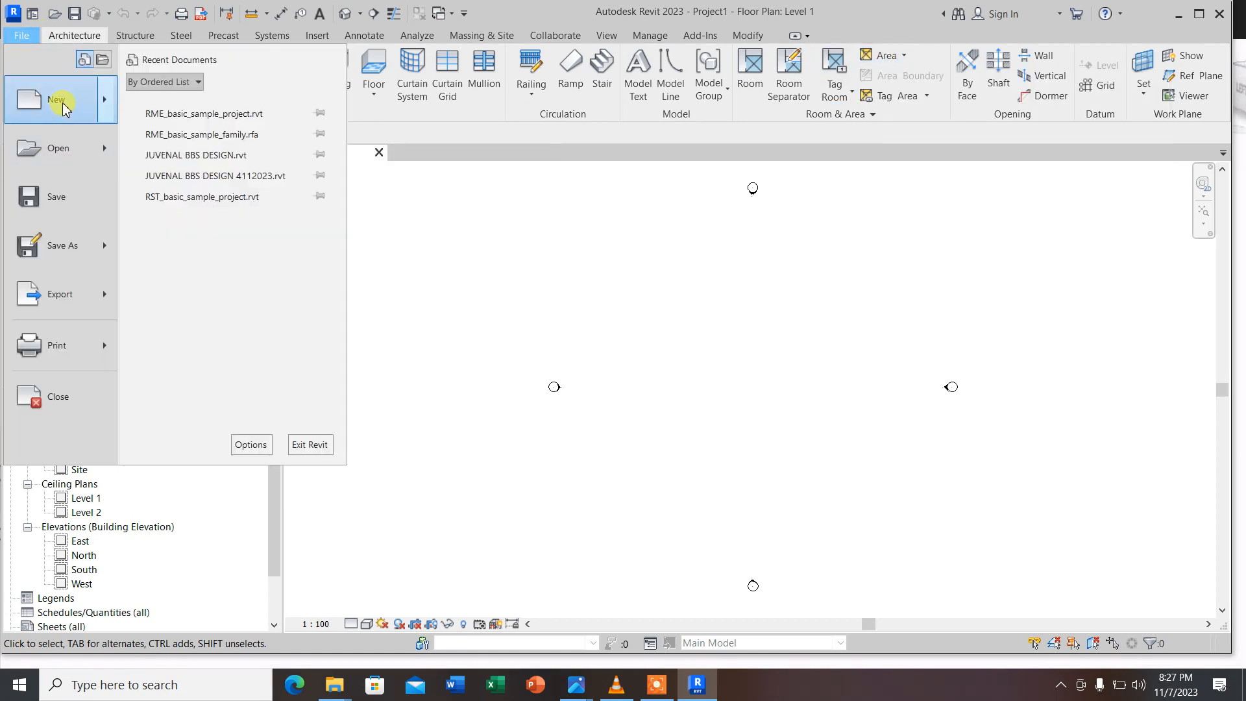
mouse_move(65, 108)
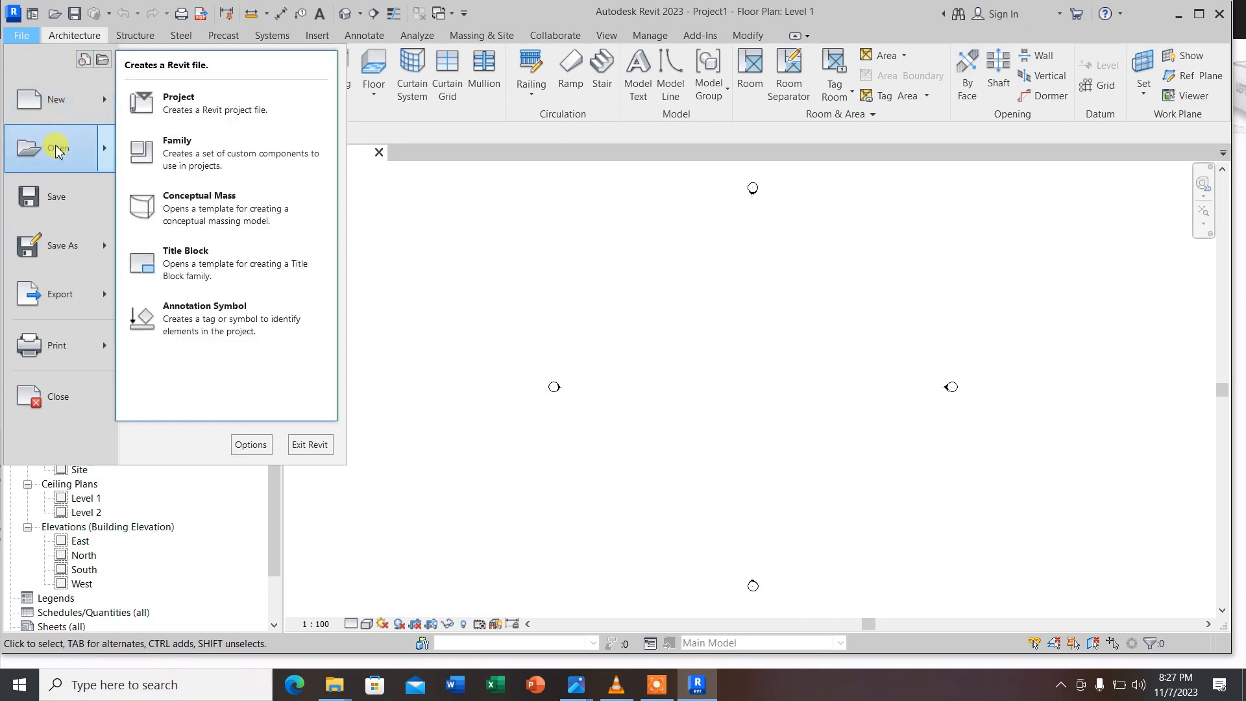
mouse_move(56, 156)
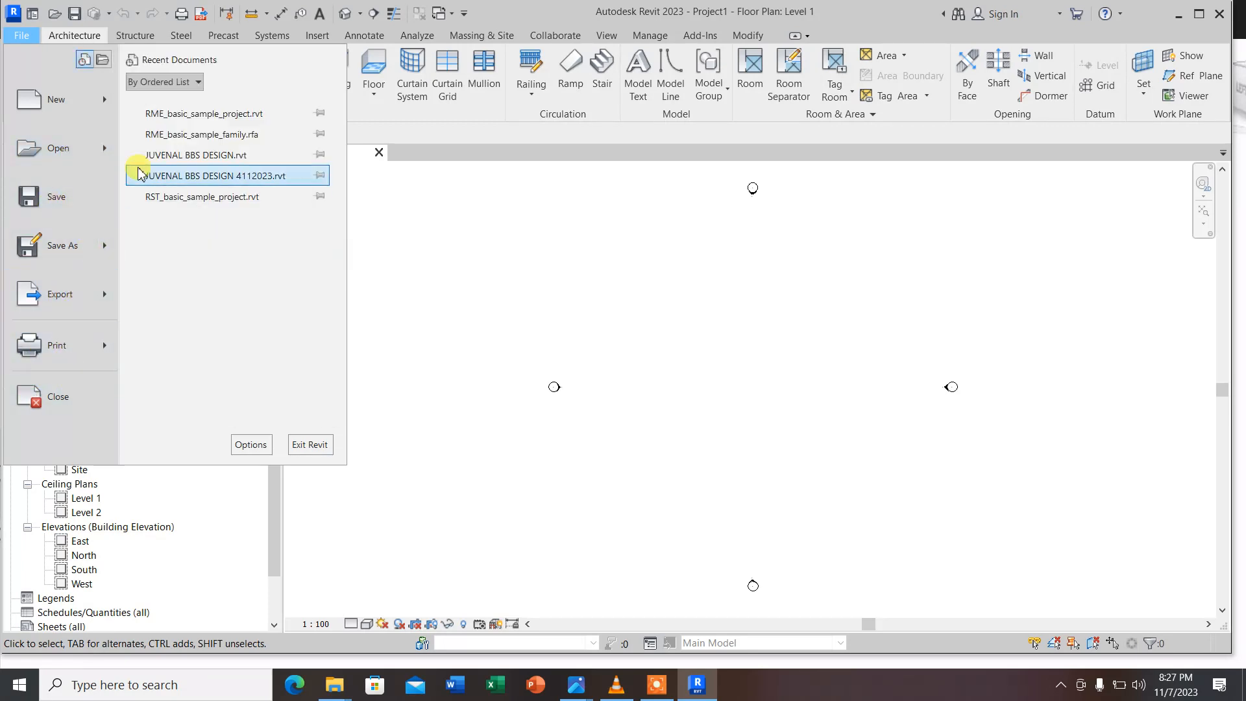
left_click(77, 37)
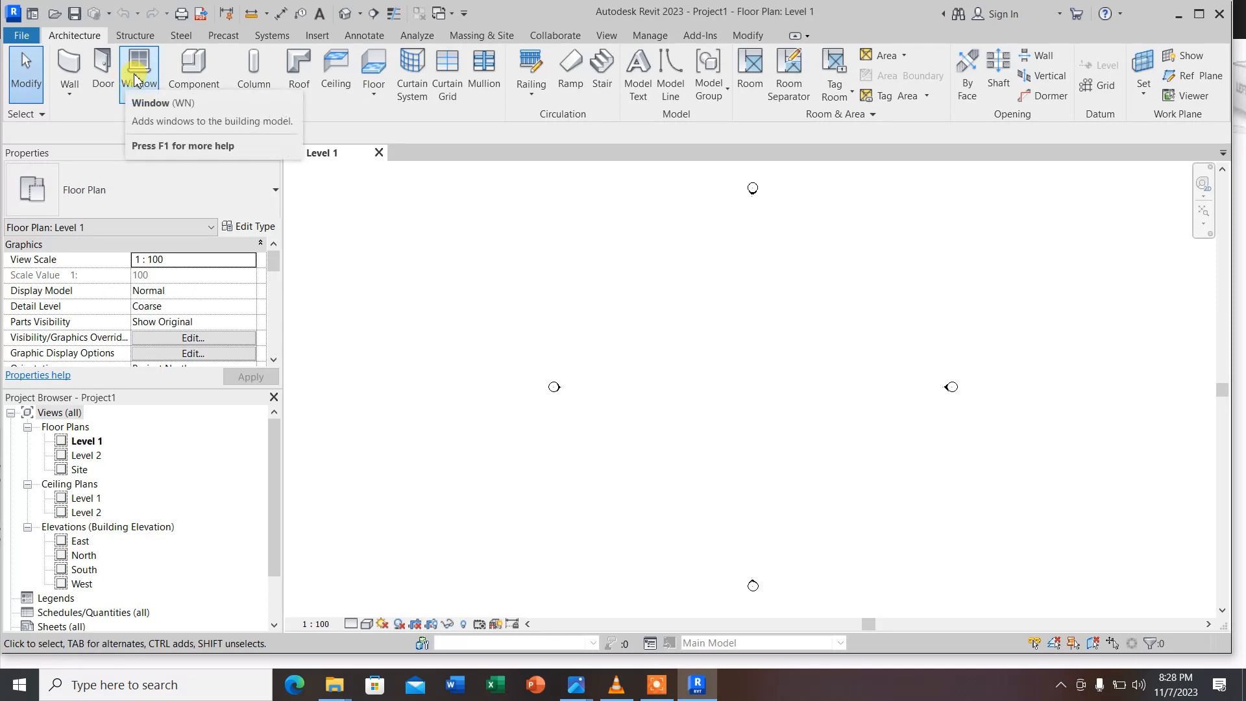
left_click(141, 41)
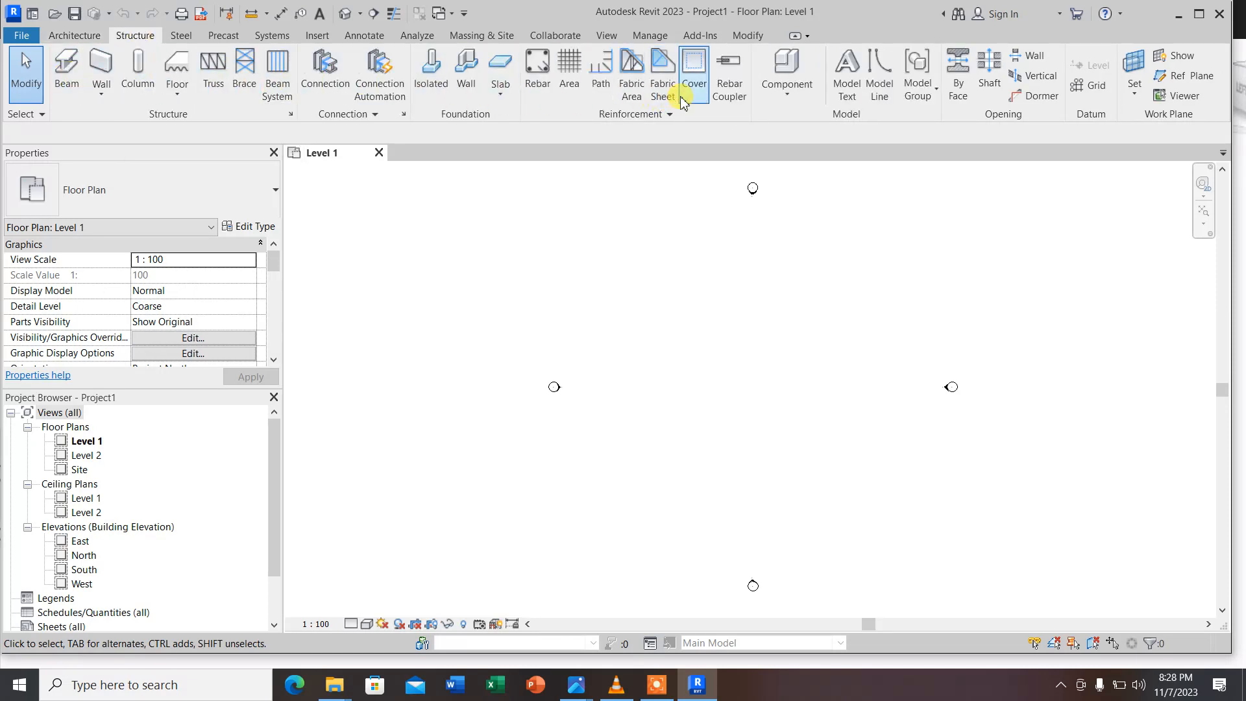
left_click(70, 37)
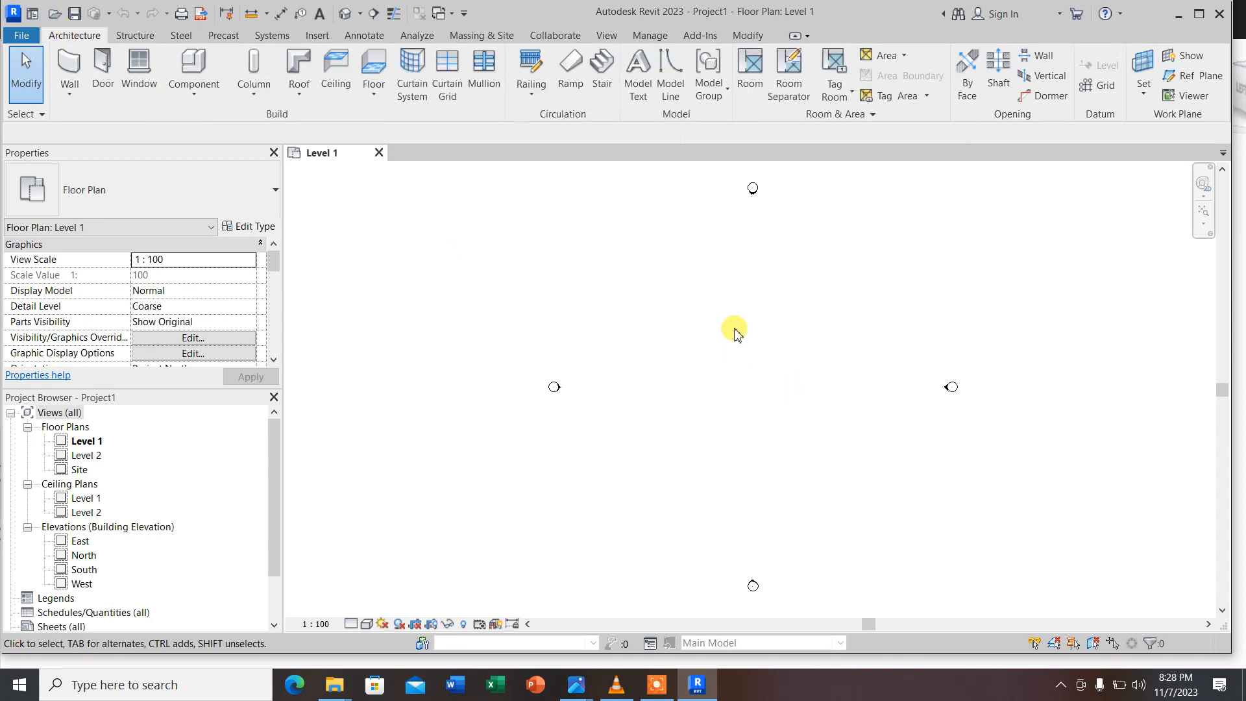
scroll(837, 347, "up", 1)
scroll(688, 312, "down", 2)
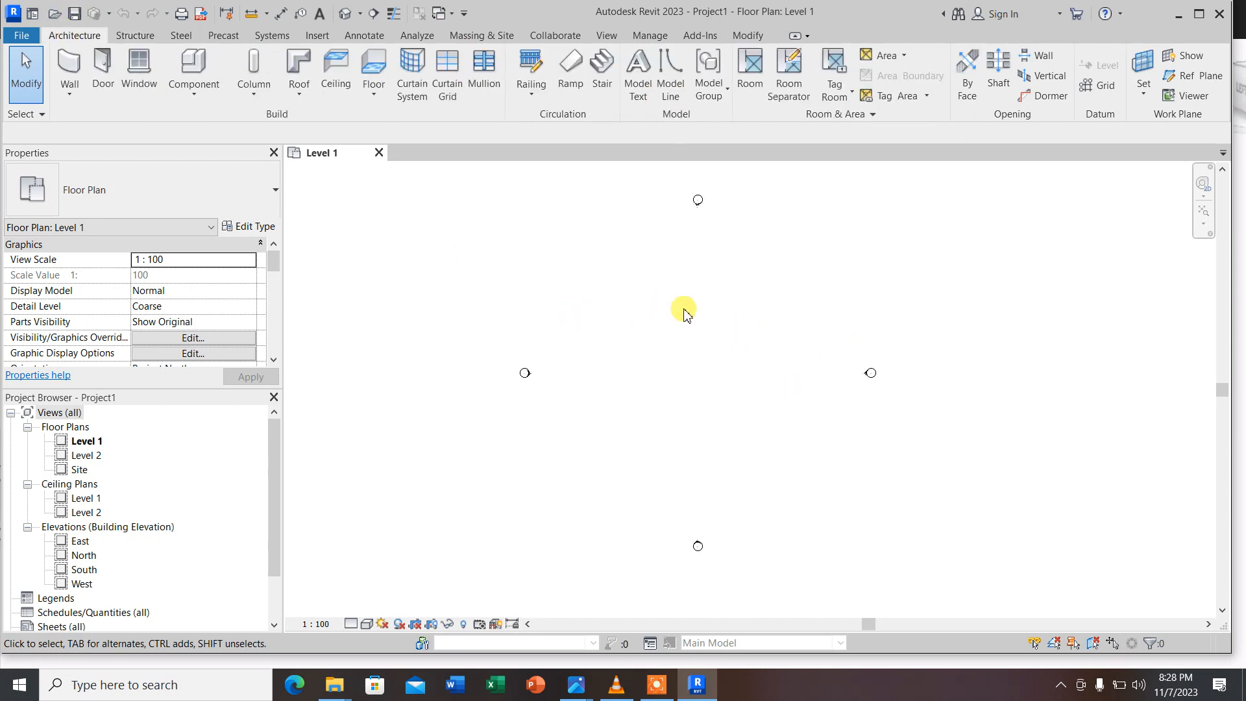
scroll(745, 328, "up", 1)
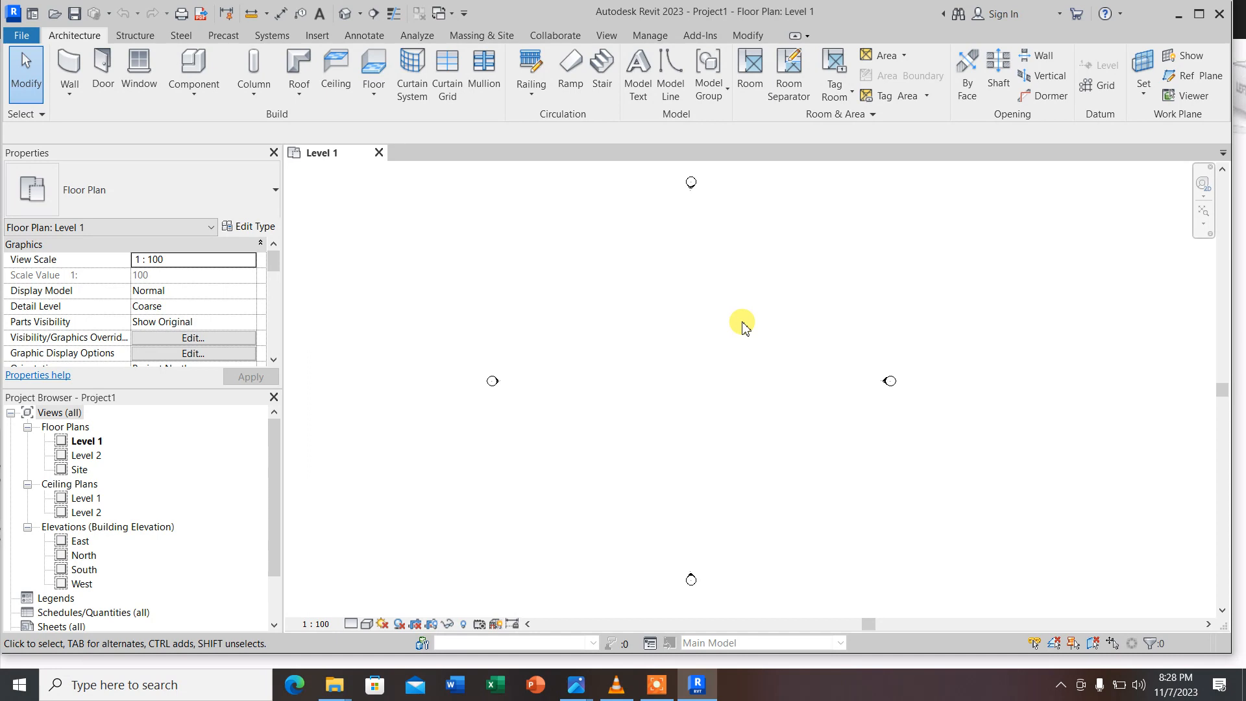
Open the Project Units settings and accept the angle format in degrees with 2 decimal places
key("u")
key("n")
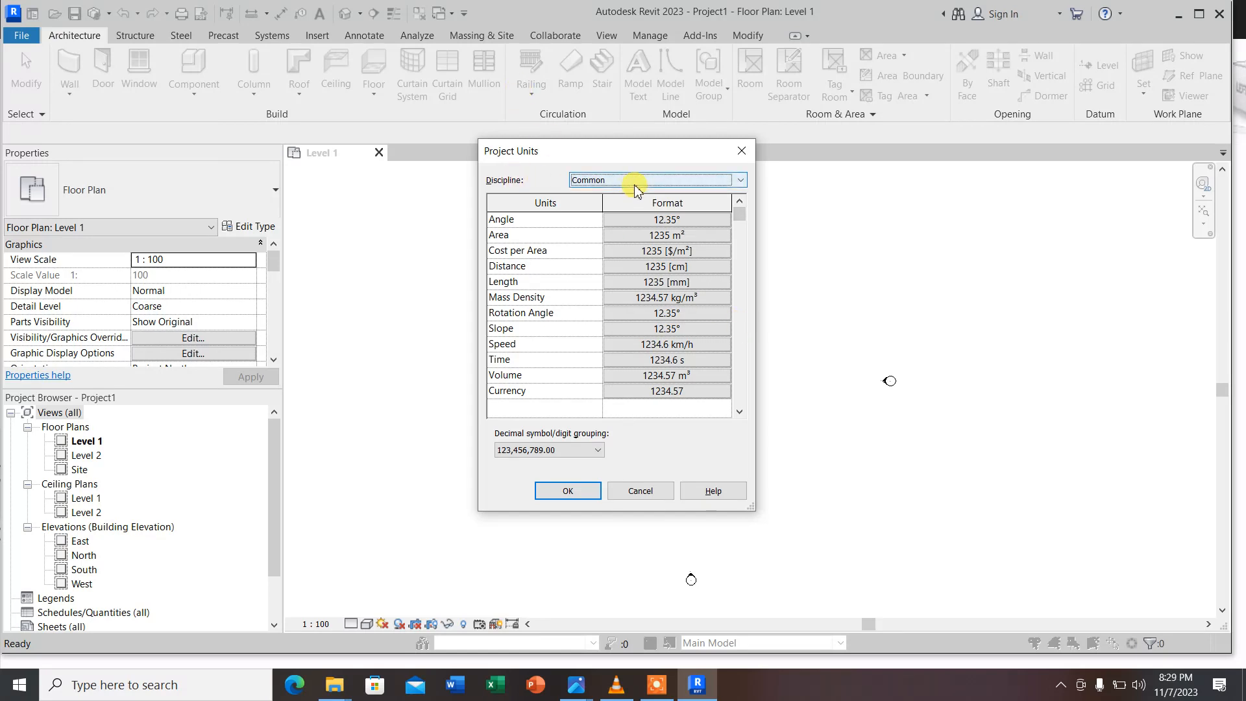
left_click(688, 221)
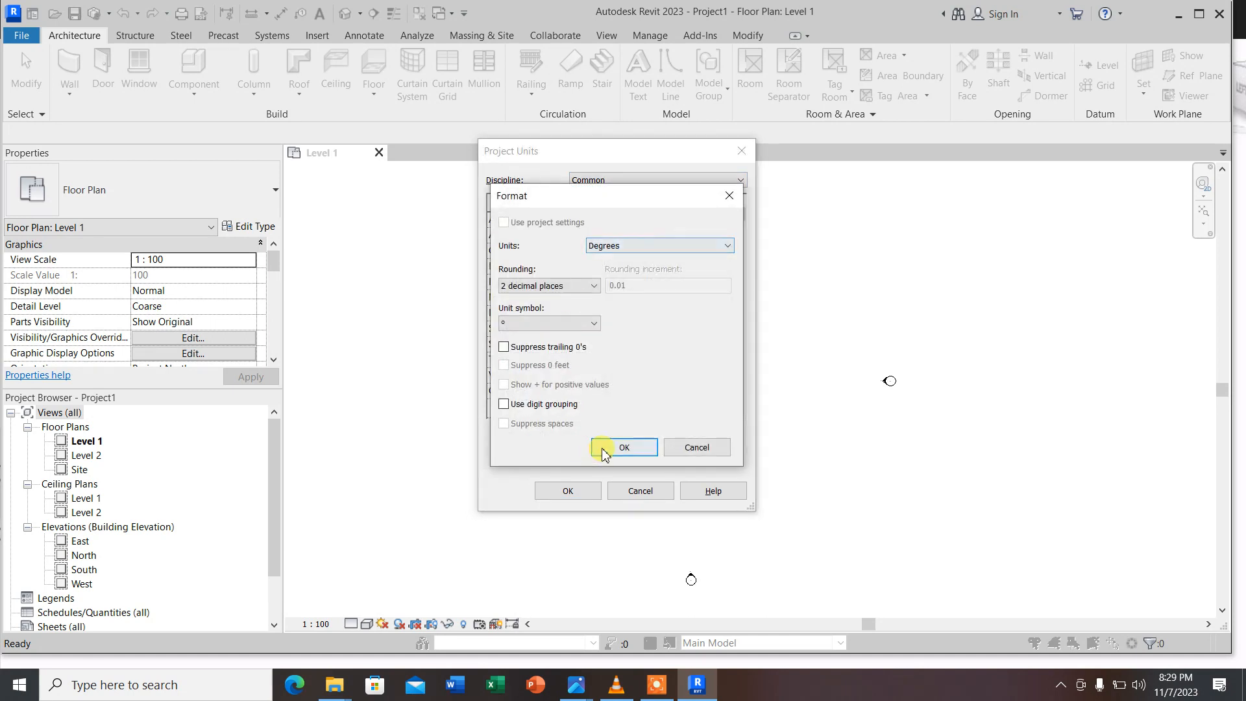
left_click(622, 451)
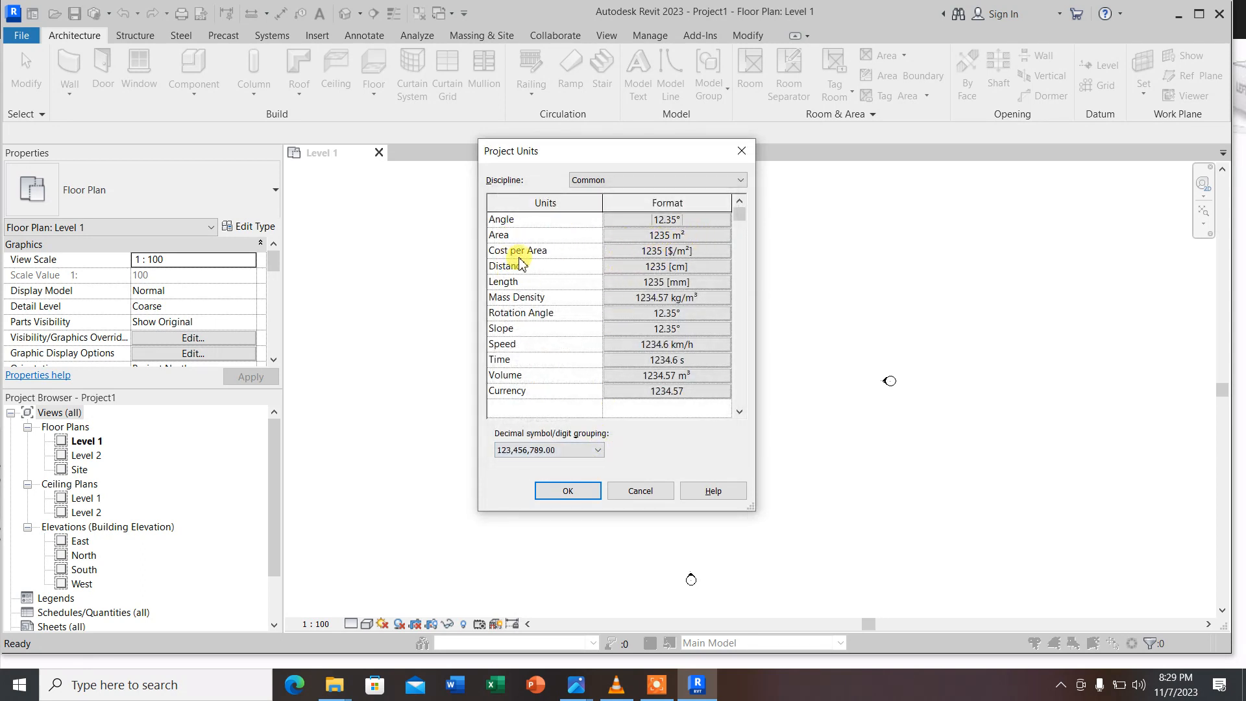
Set the Distance format to Meters with 3 decimal places in the project units
left_click(700, 270)
left_click(639, 245)
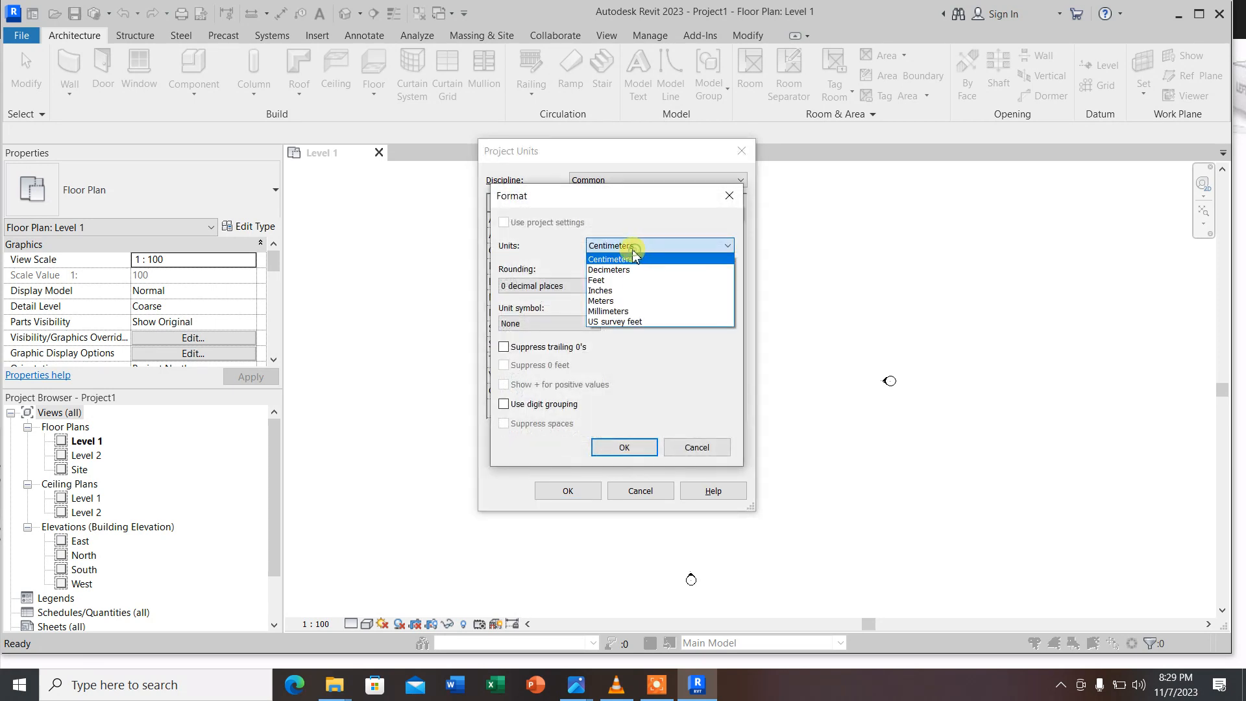
left_click(615, 306)
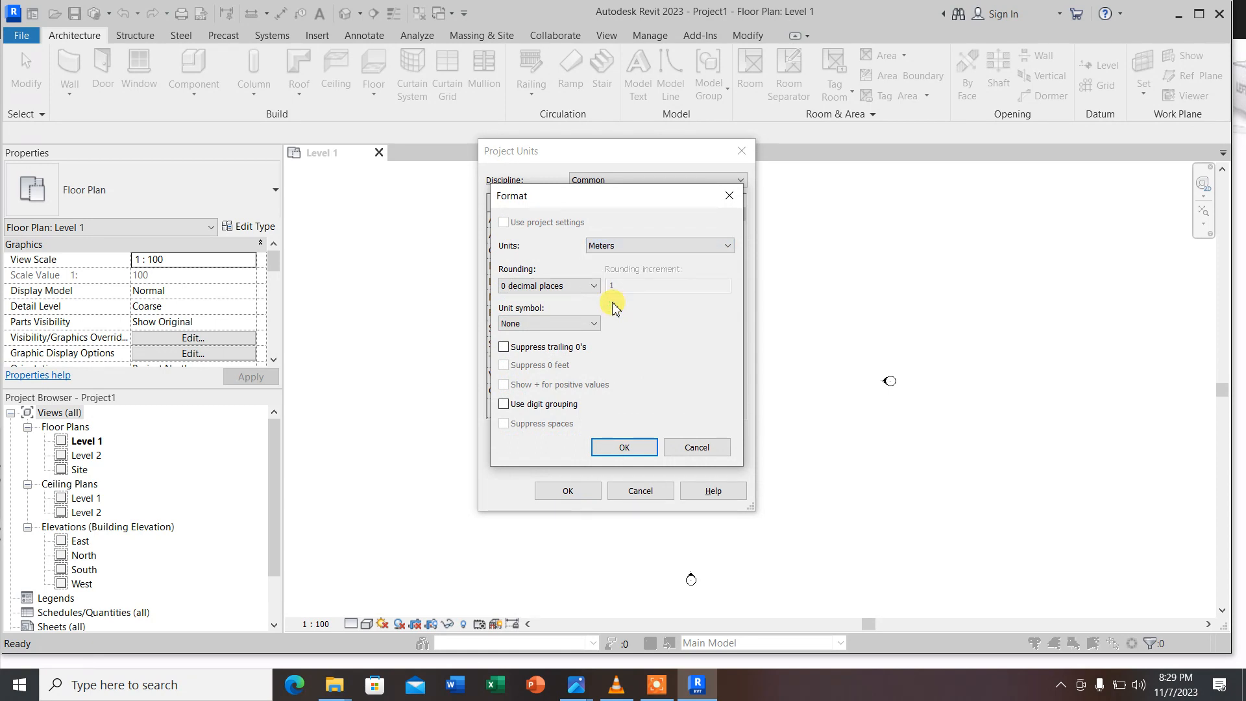
left_click(527, 287)
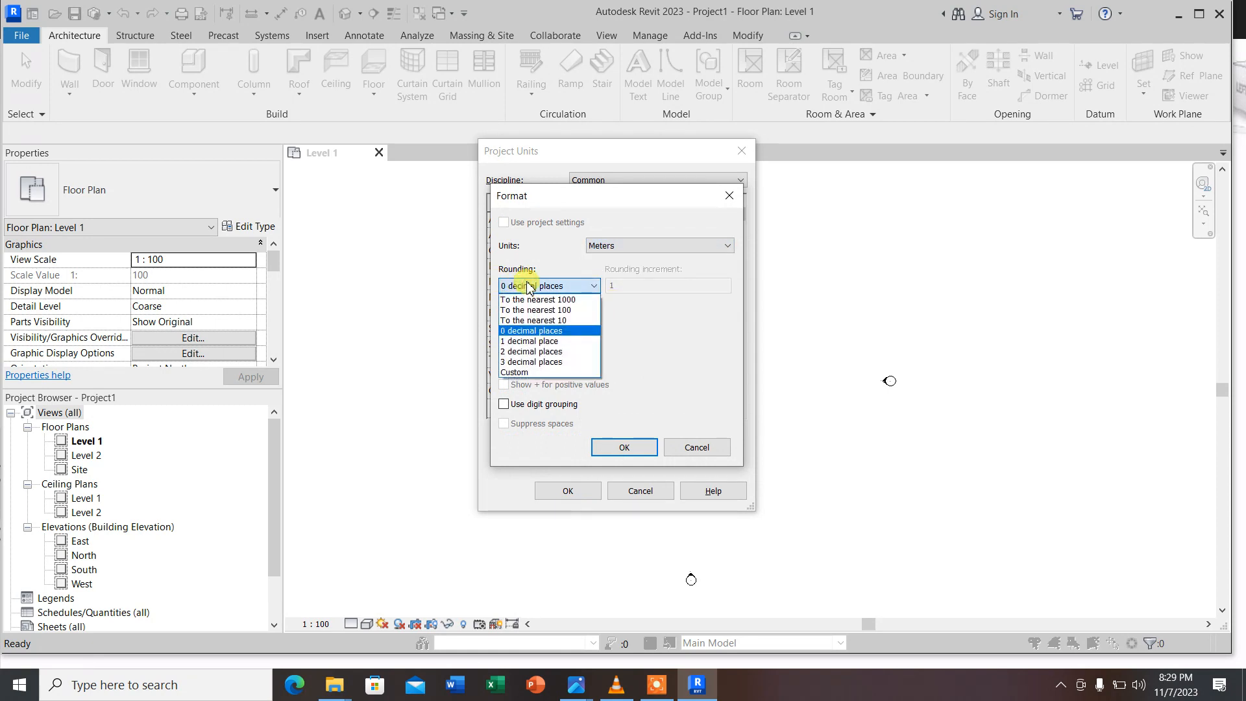
left_click(532, 362)
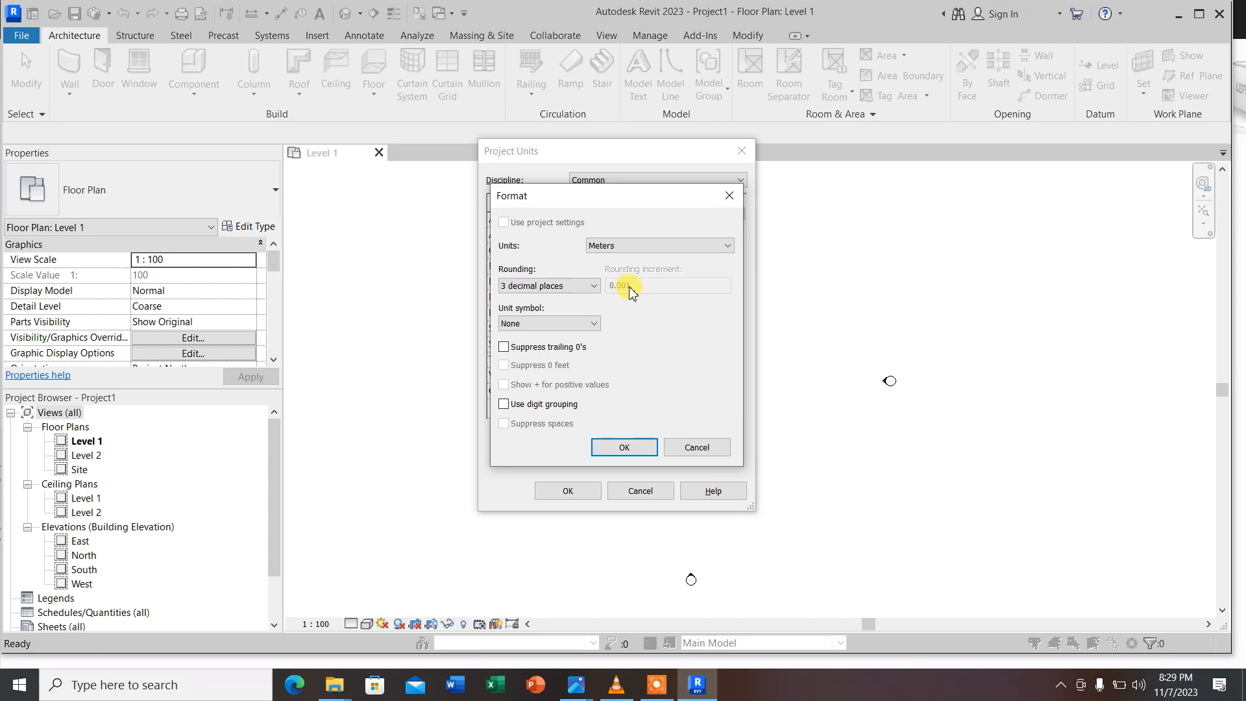
left_click(643, 447)
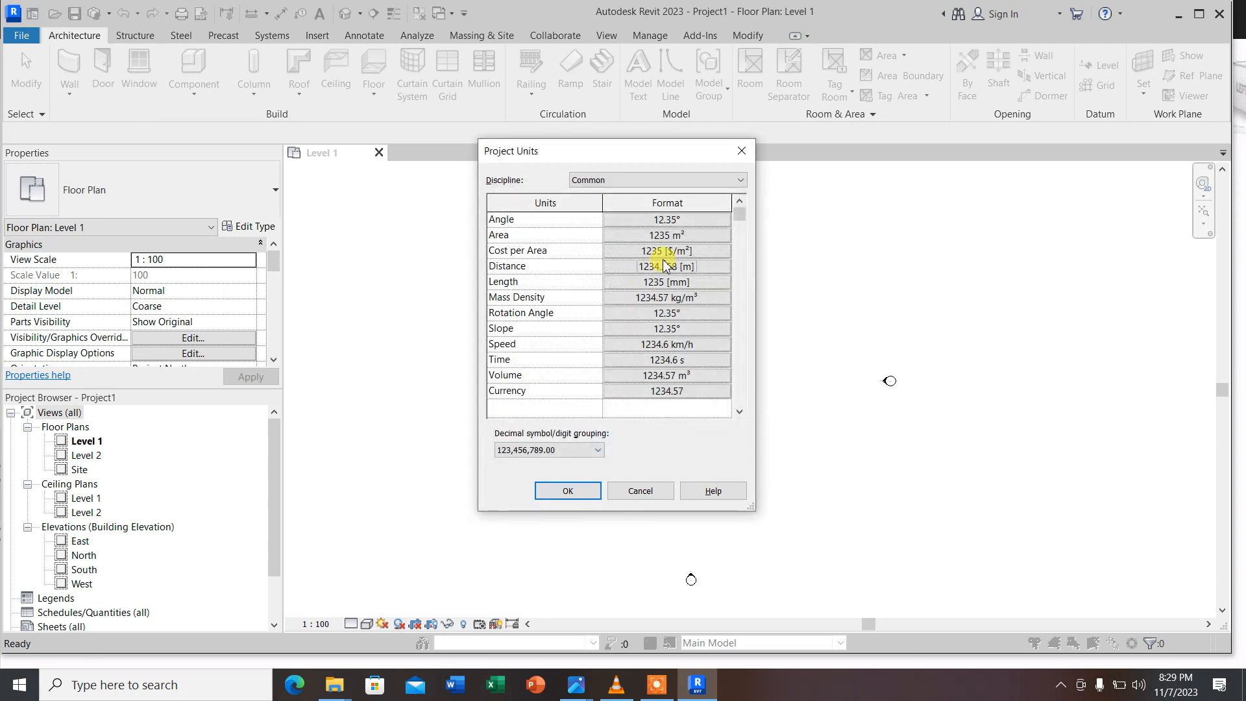
Set the Length format to Meters with 3 decimal places in the project units
left_click(701, 283)
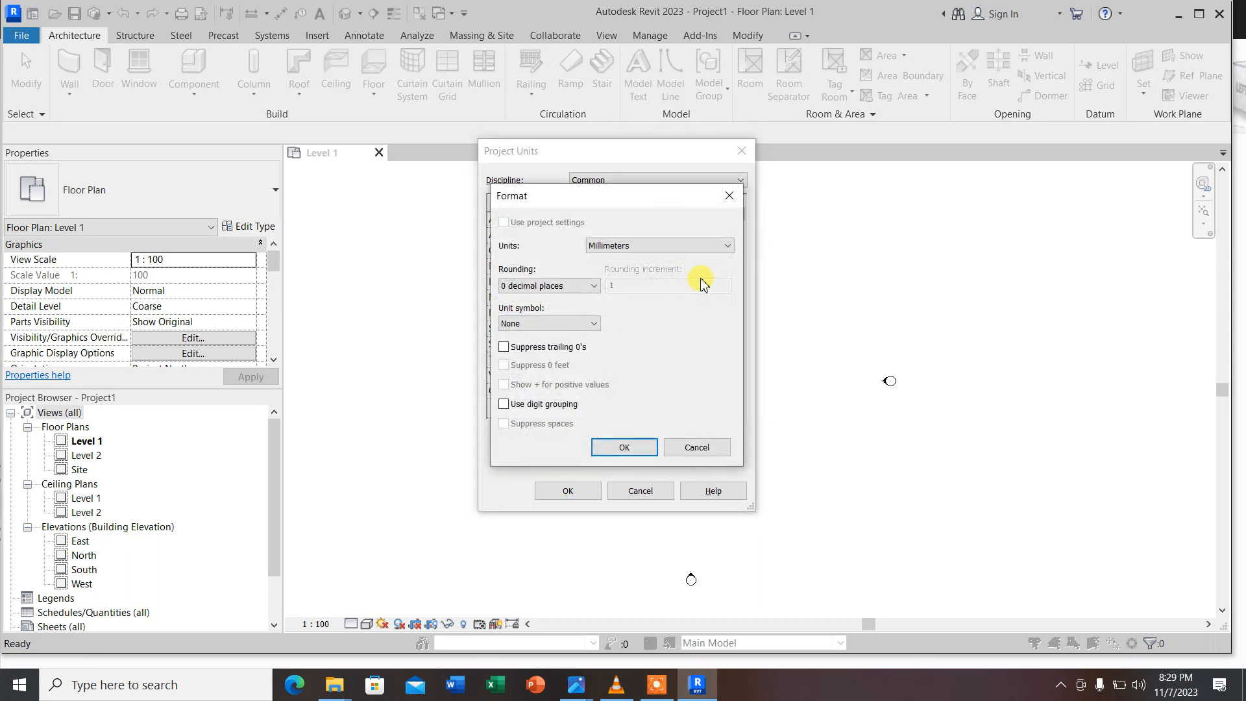
left_click(663, 247)
left_click(614, 301)
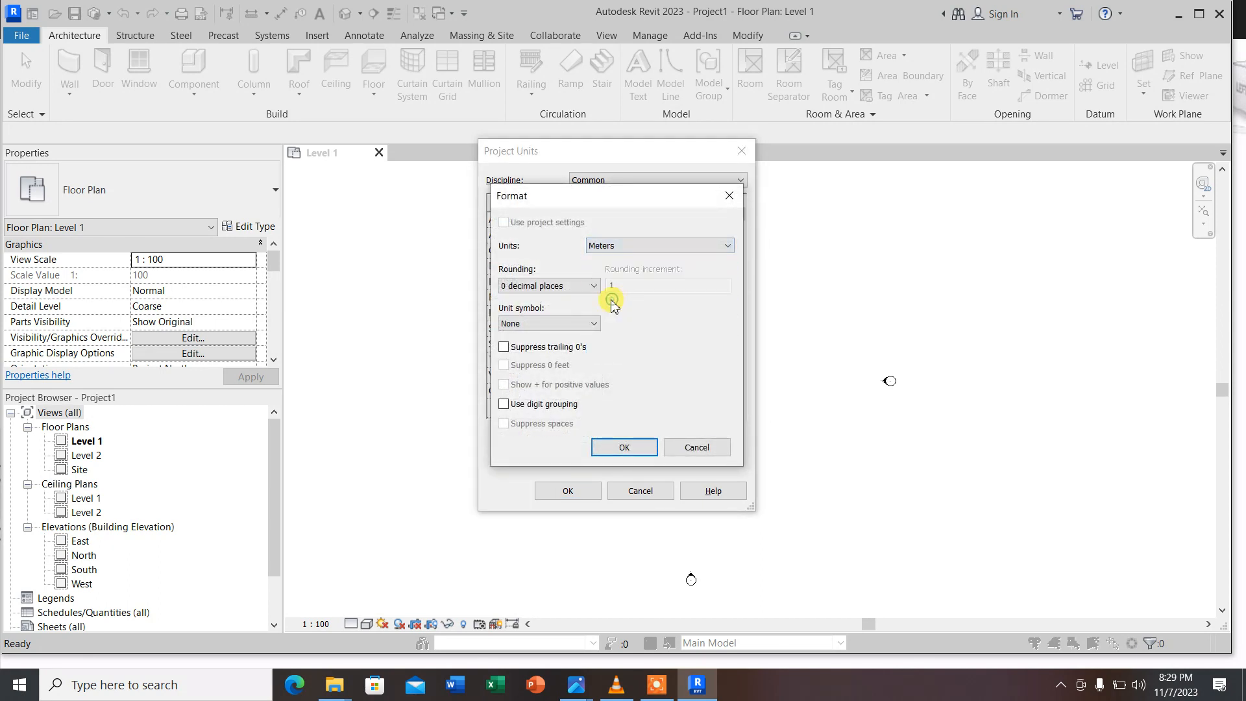
left_click(544, 288)
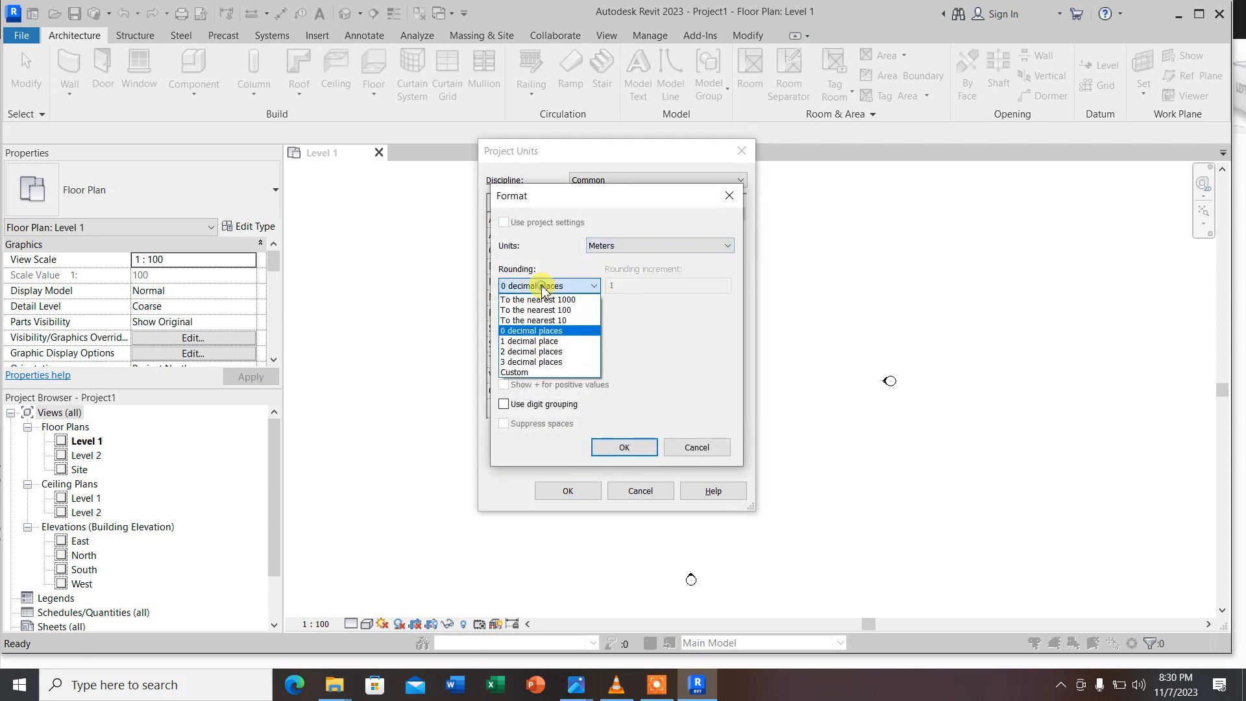
left_click(536, 360)
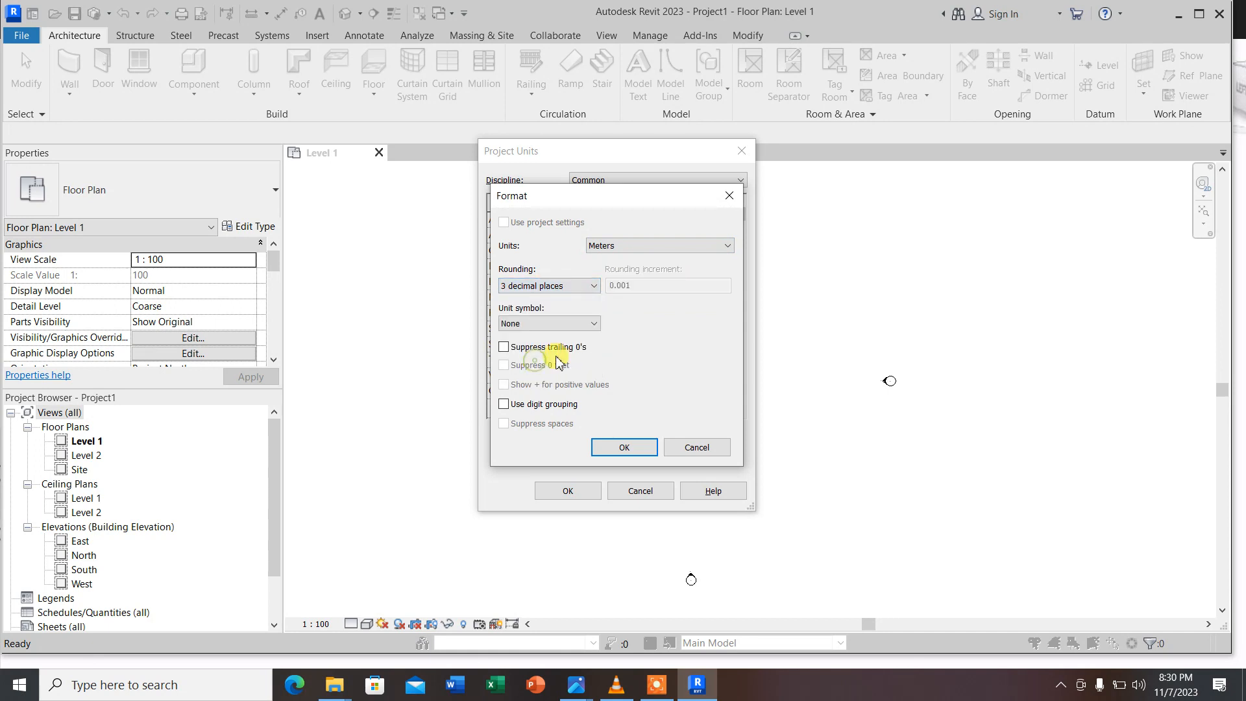
left_click(617, 454)
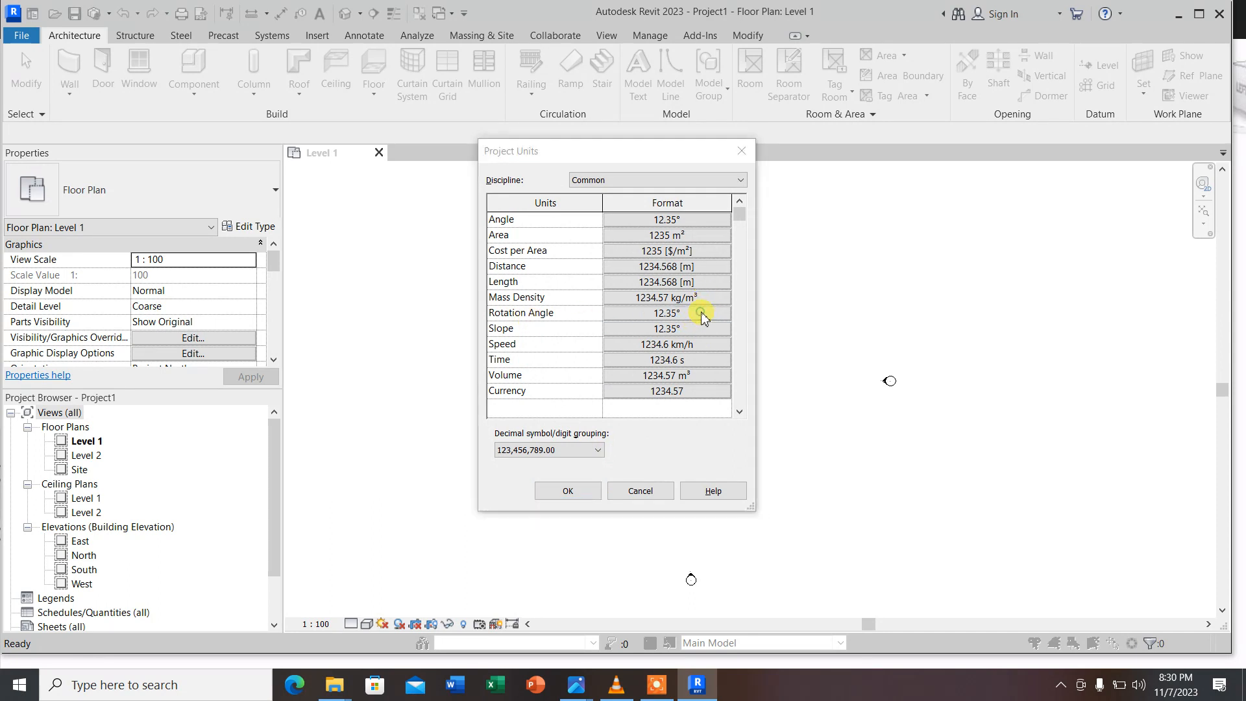
Accept the existing Rotation Angle format and set the Slope units to Percentage
left_click(702, 315)
left_click(614, 454)
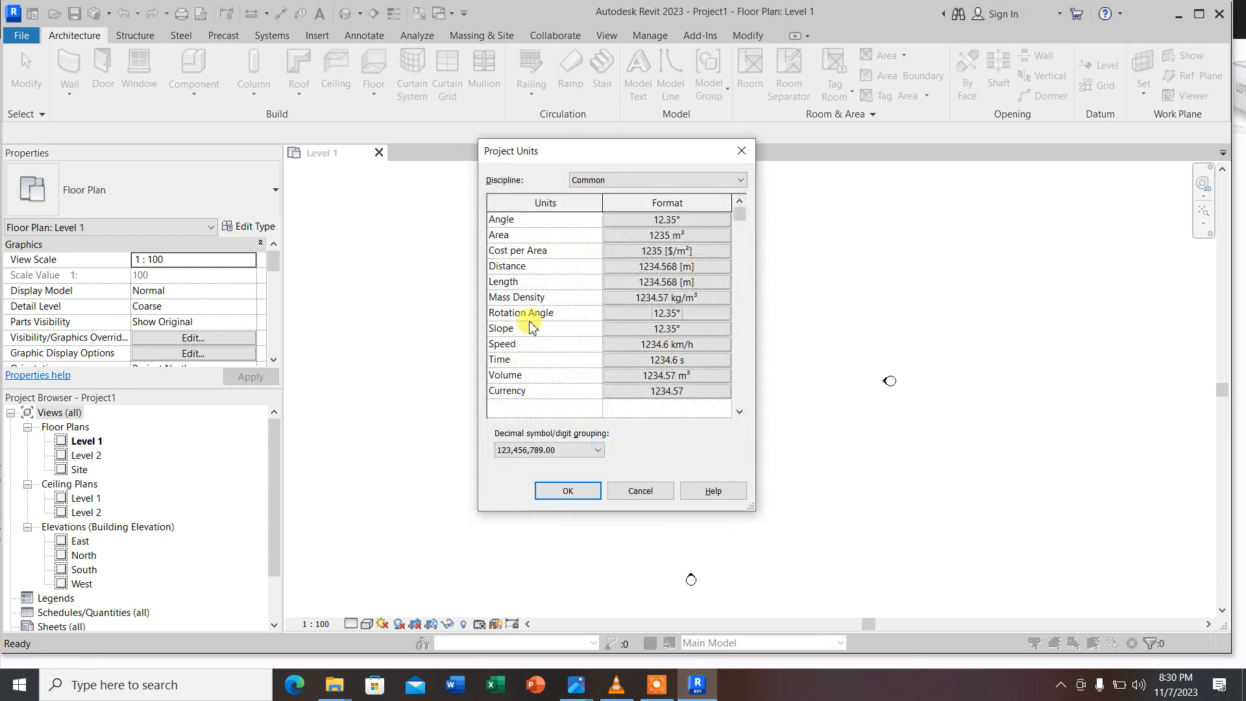
left_click(697, 331)
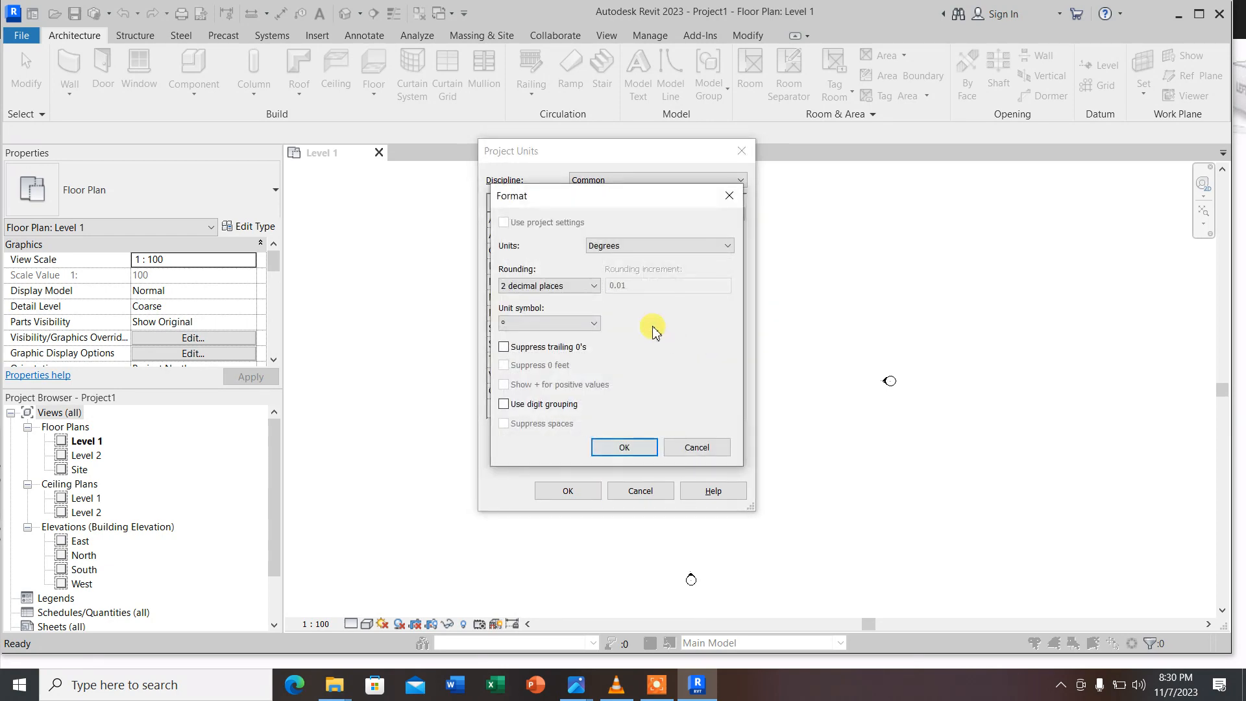
left_click(627, 245)
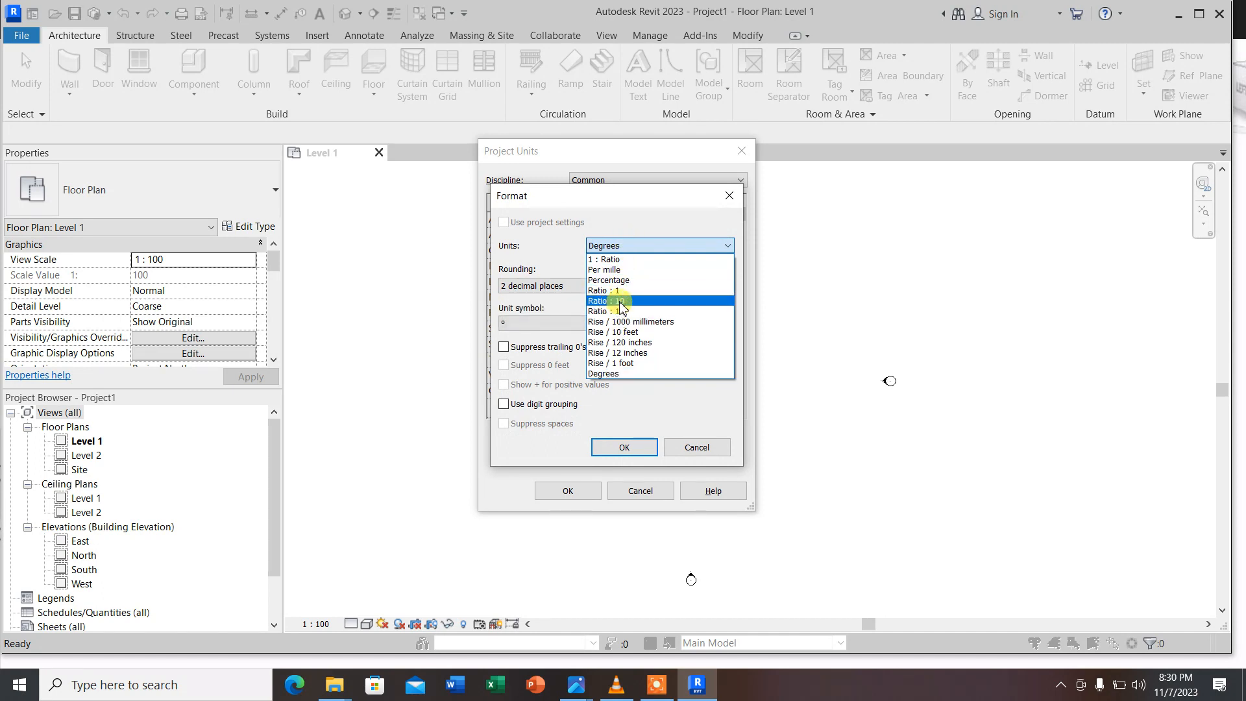
left_click(620, 281)
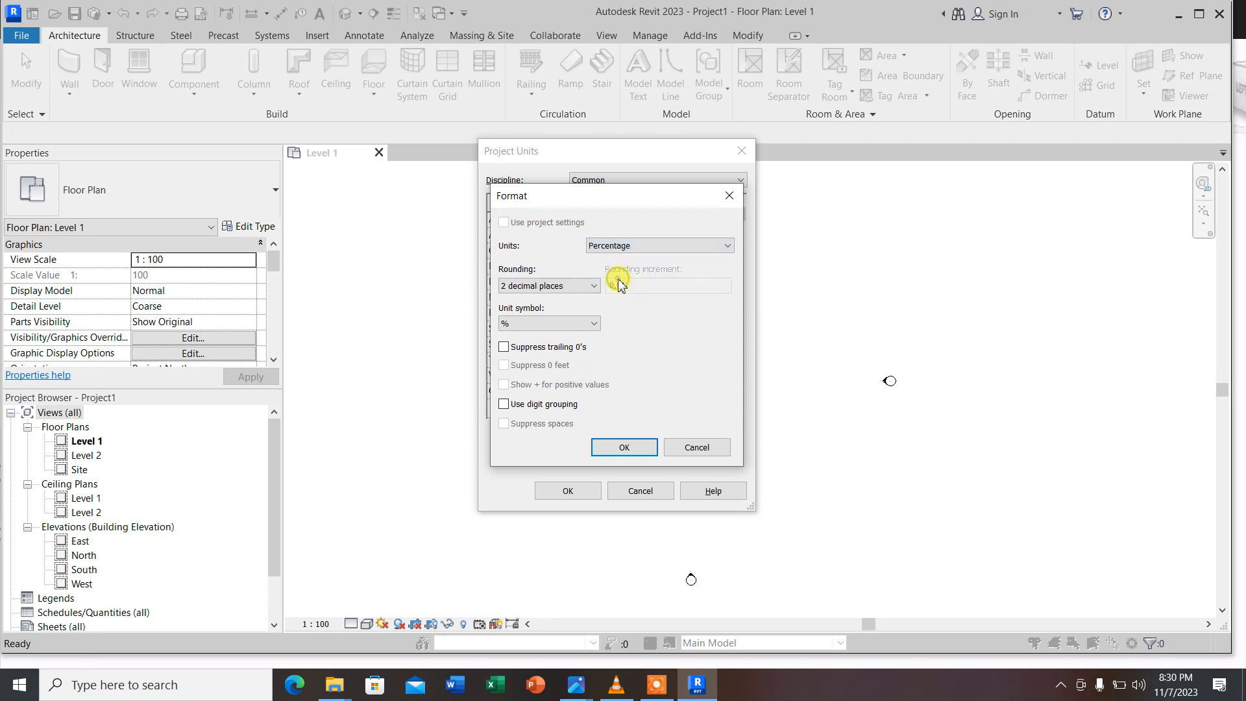
left_click(622, 453)
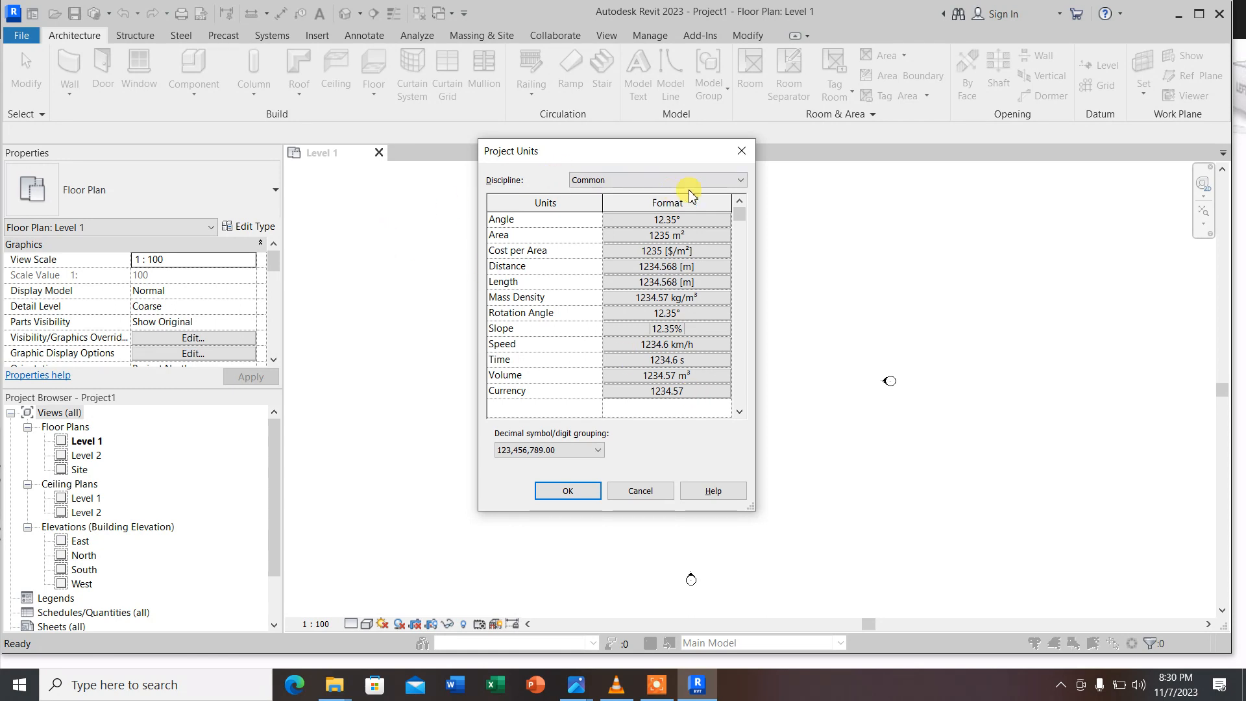
Look through the available disciplines, keep Common, and apply the project units
left_click(742, 181)
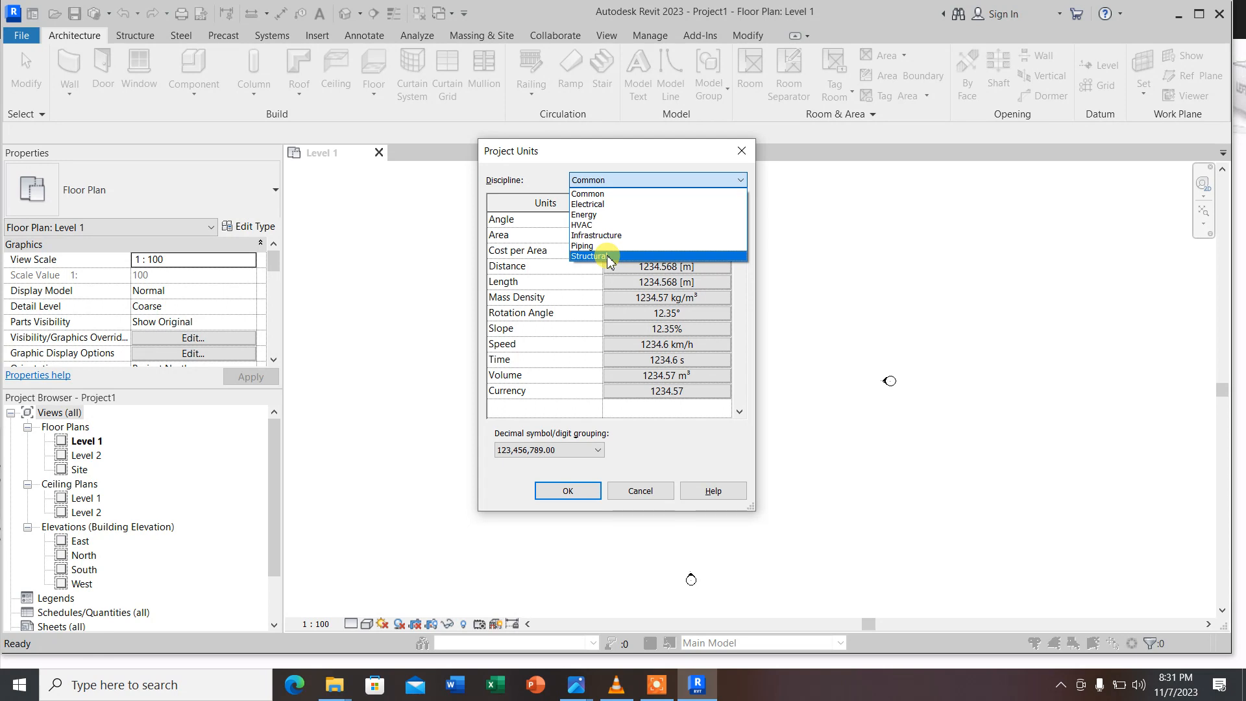
left_click(844, 233)
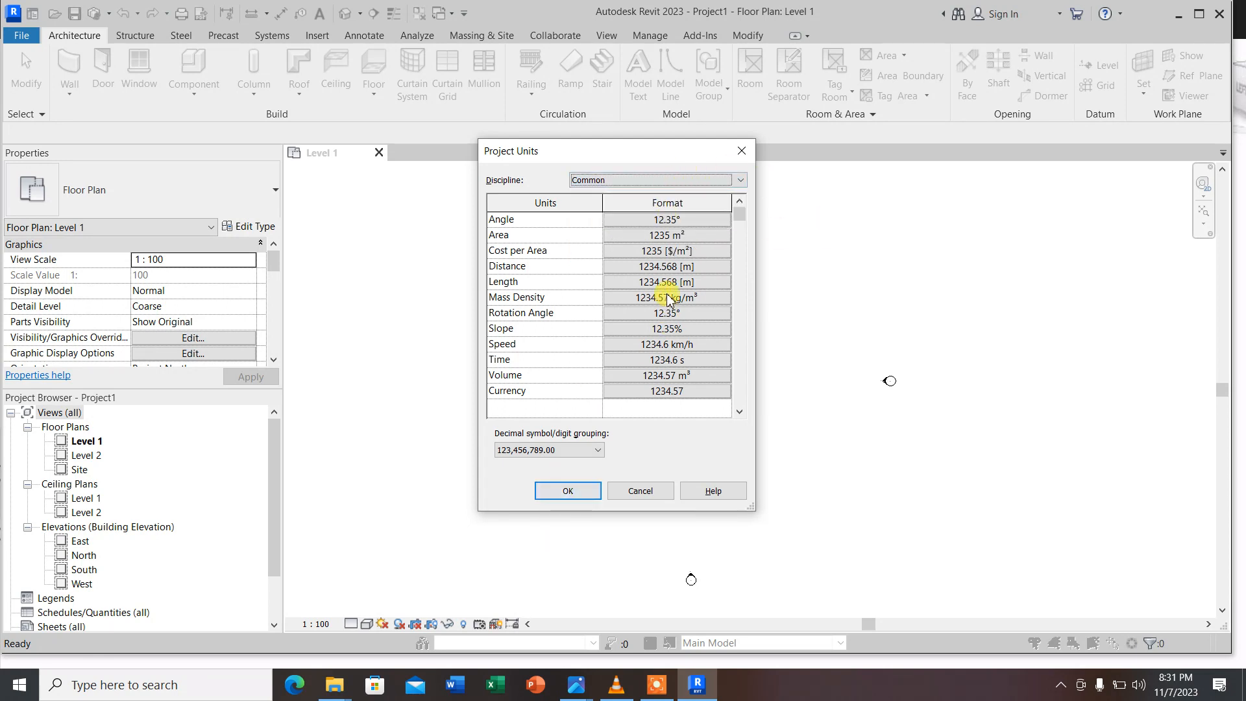
left_click(569, 492)
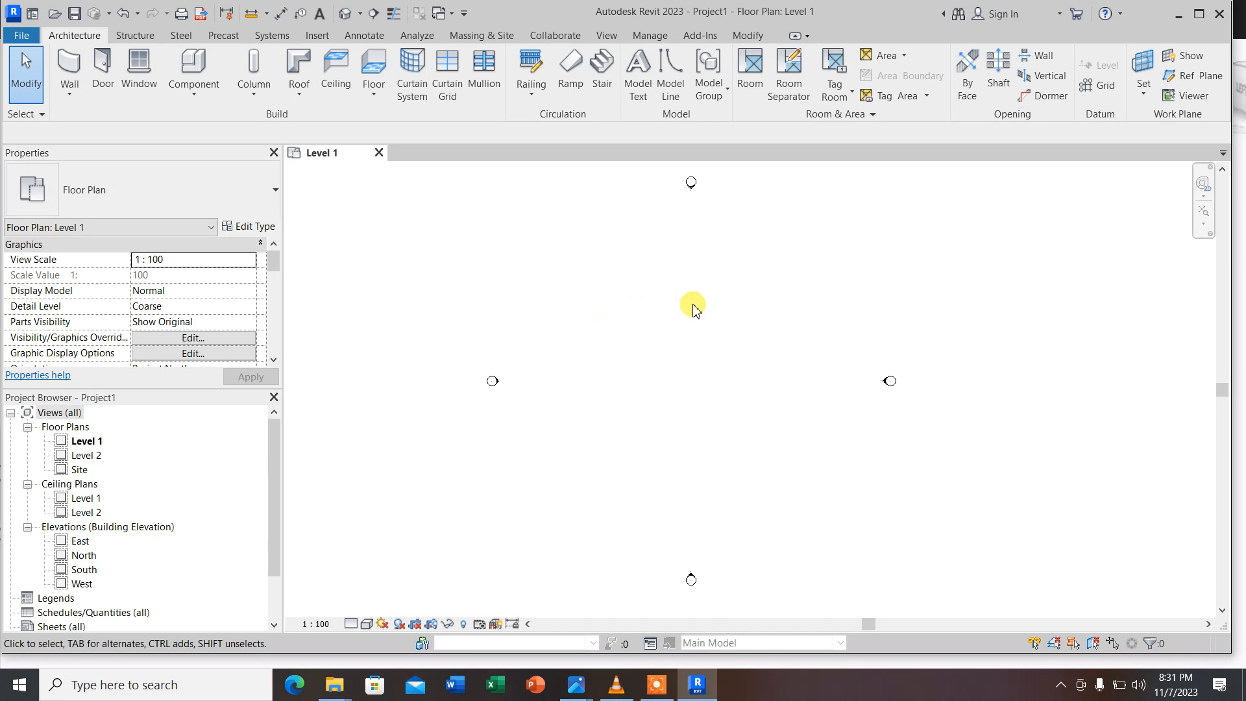
scroll(545, 304, "down", 1)
scroll(676, 275, "up", 2)
scroll(640, 325, "down", 1)
scroll(674, 270, "up", 1)
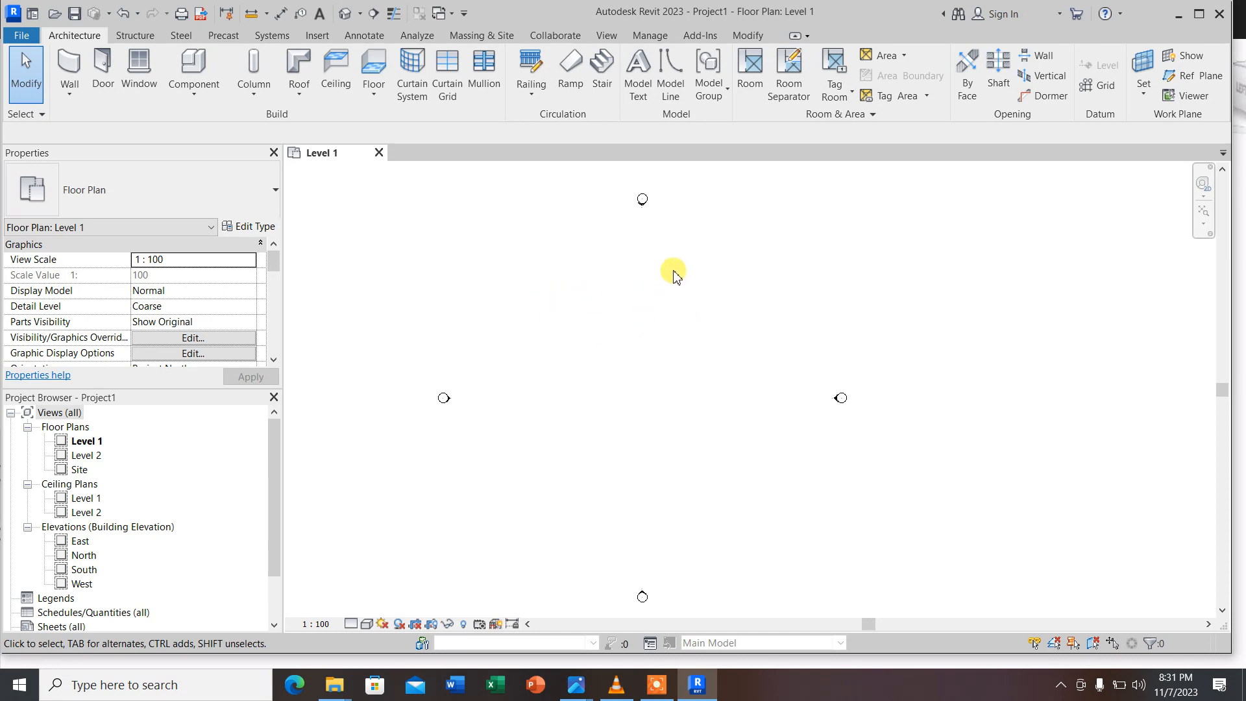
scroll(675, 275, "down", 1)
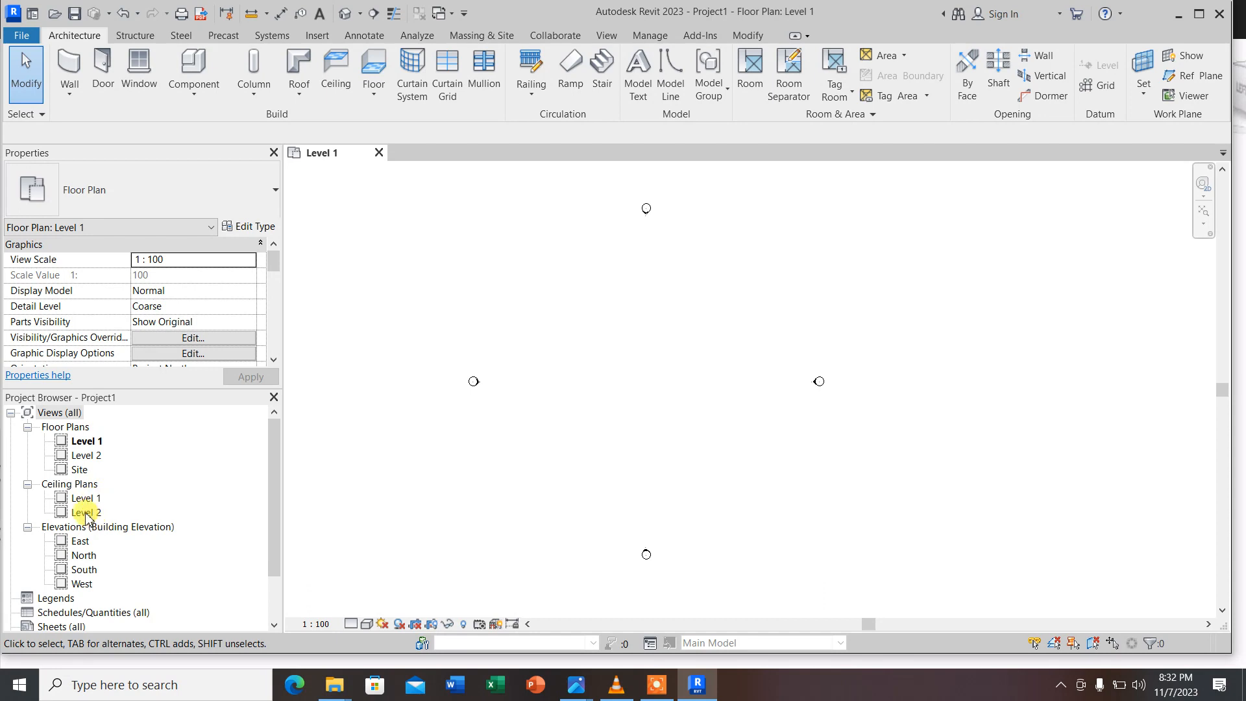
Undock the Properties palette, then close both it and the Project Browser
double_click(31, 154)
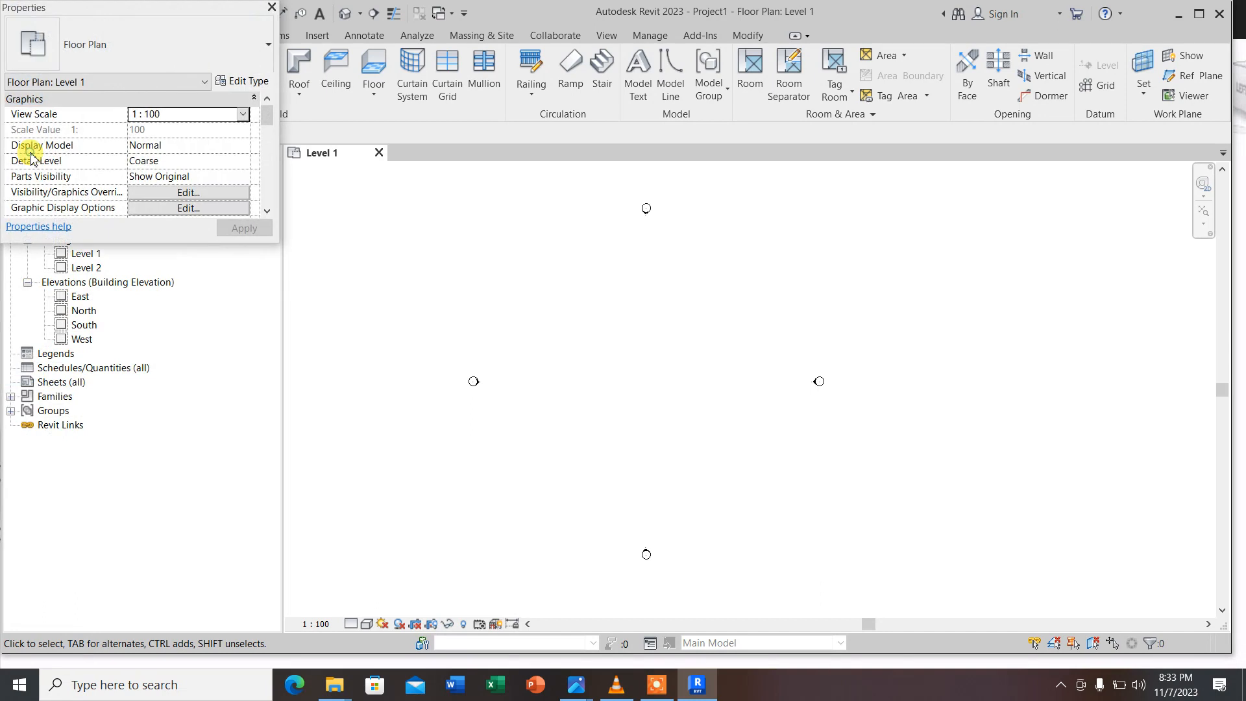
left_click(272, 8)
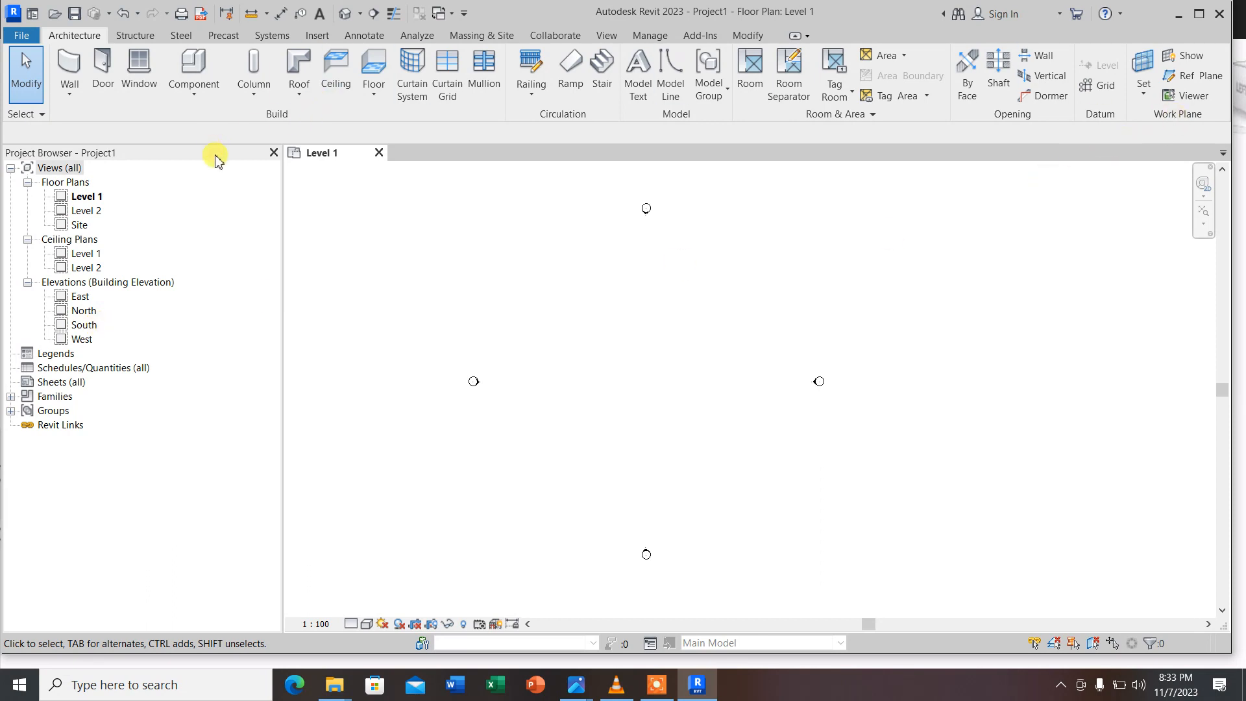
left_click(274, 153)
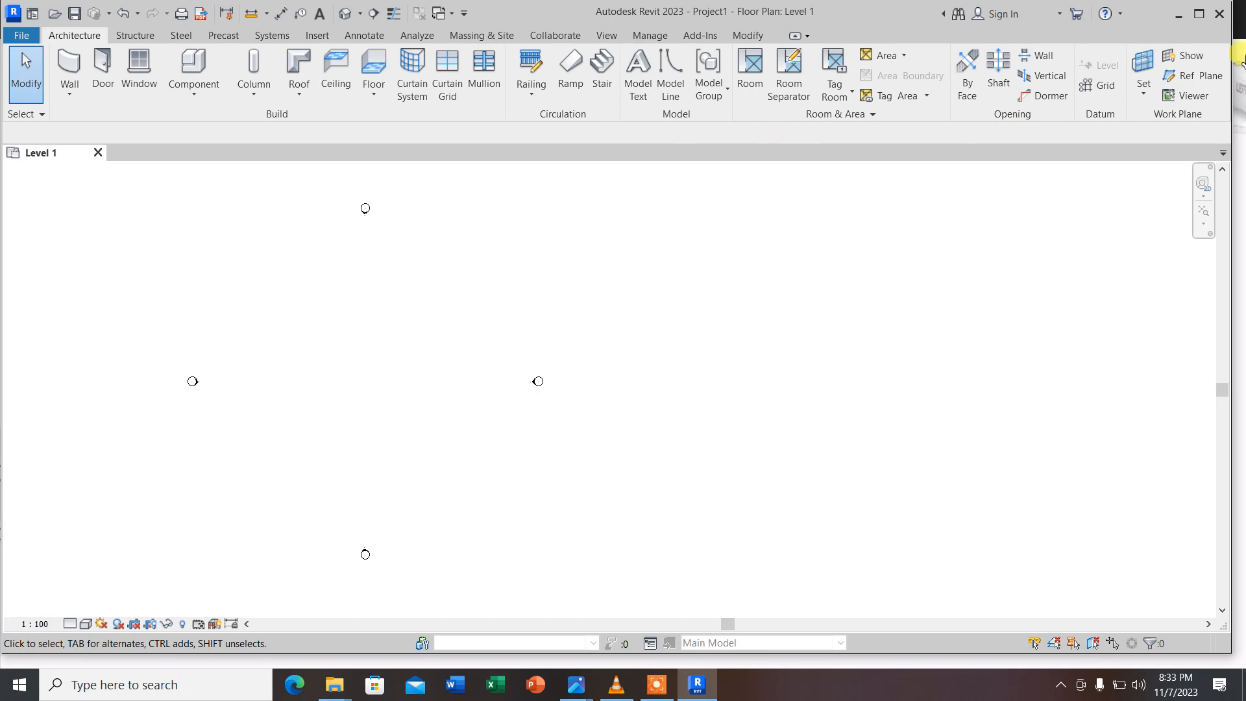
Restore the Project Browser and the Properties palette through the user interface display settings
left_click(609, 37)
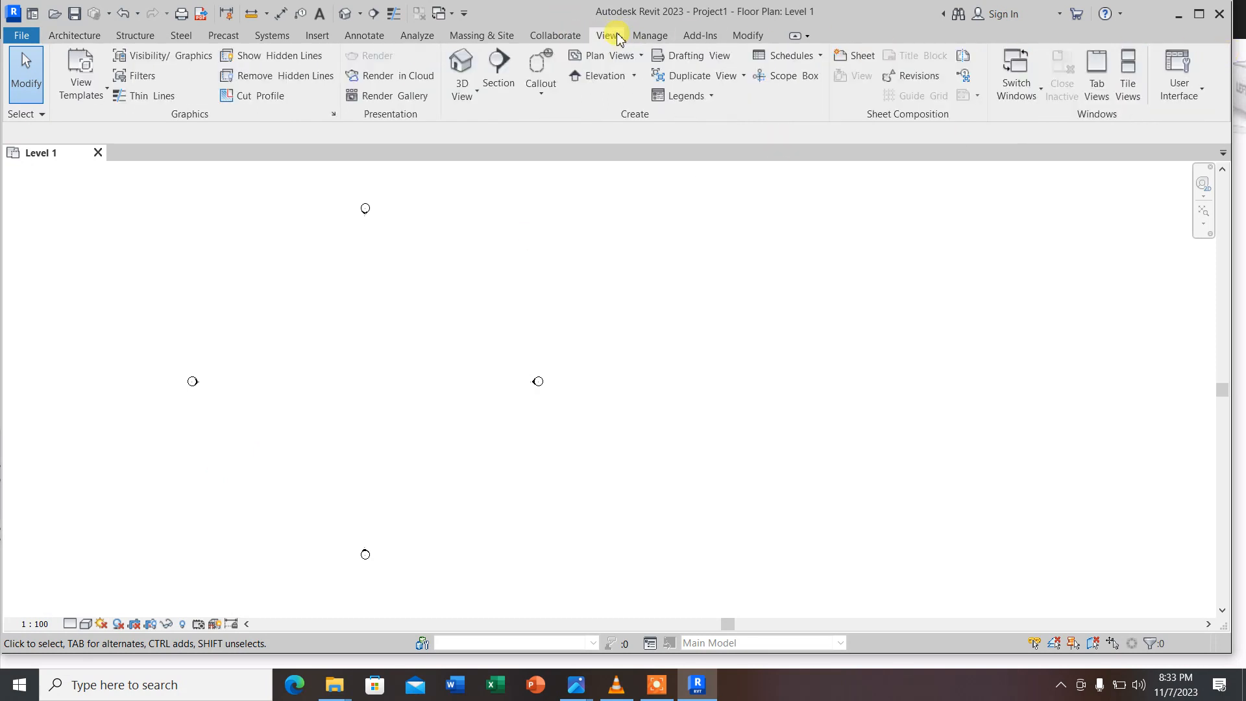
left_click(1197, 89)
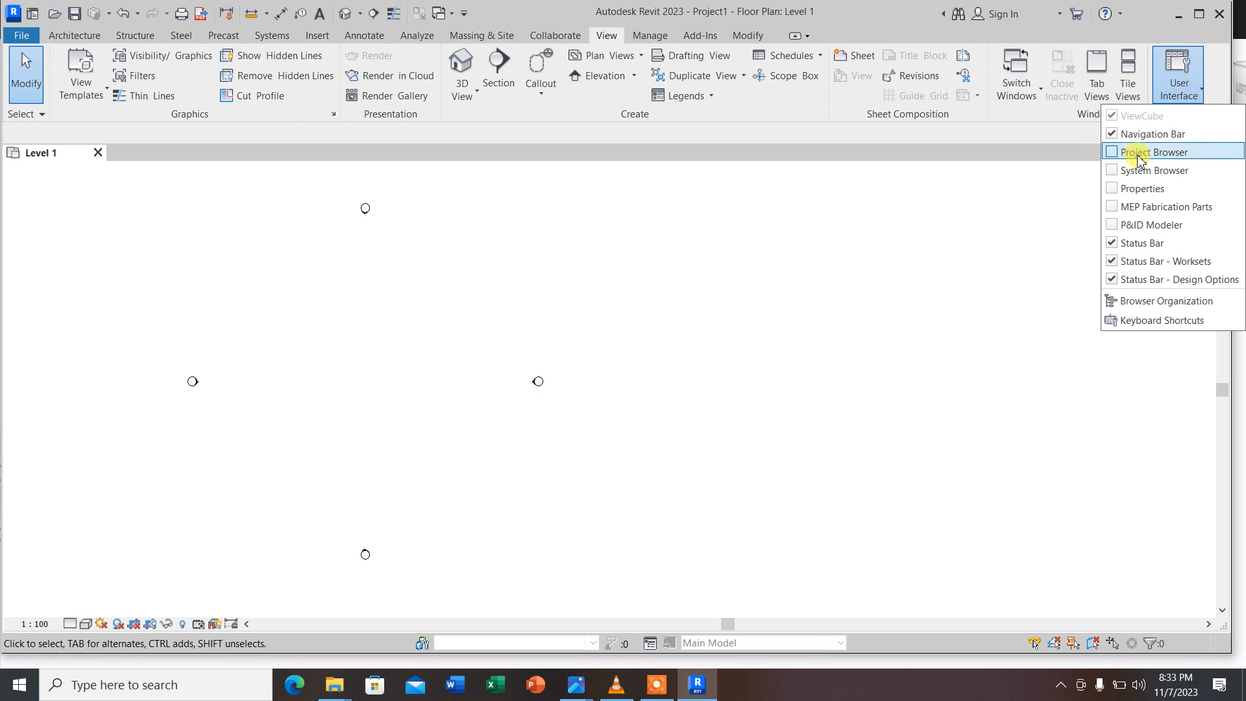
left_click(1112, 153)
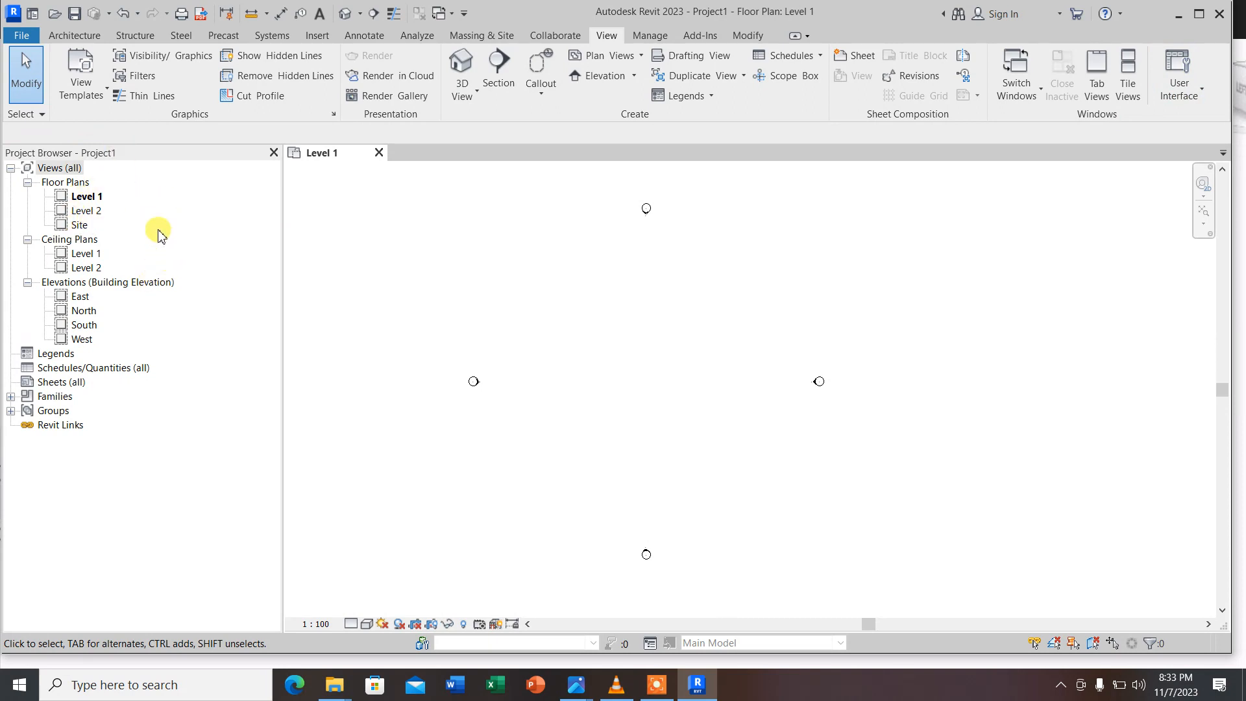
left_click(1182, 87)
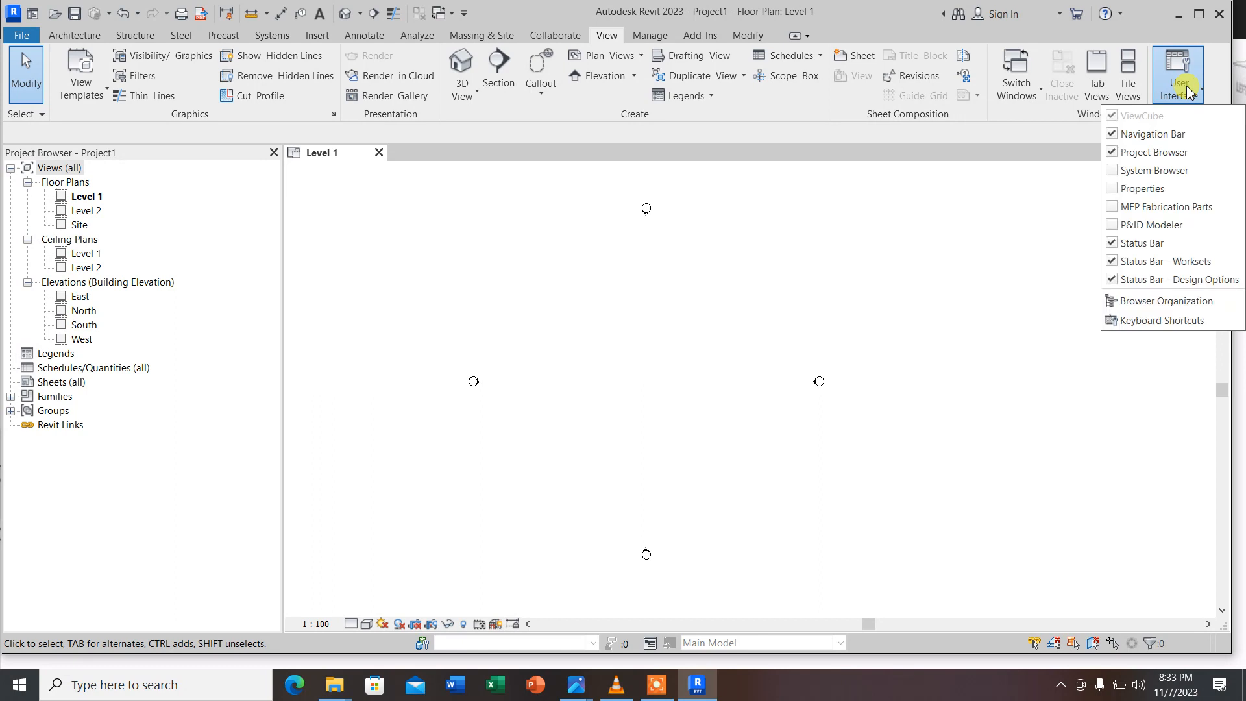
left_click(1114, 189)
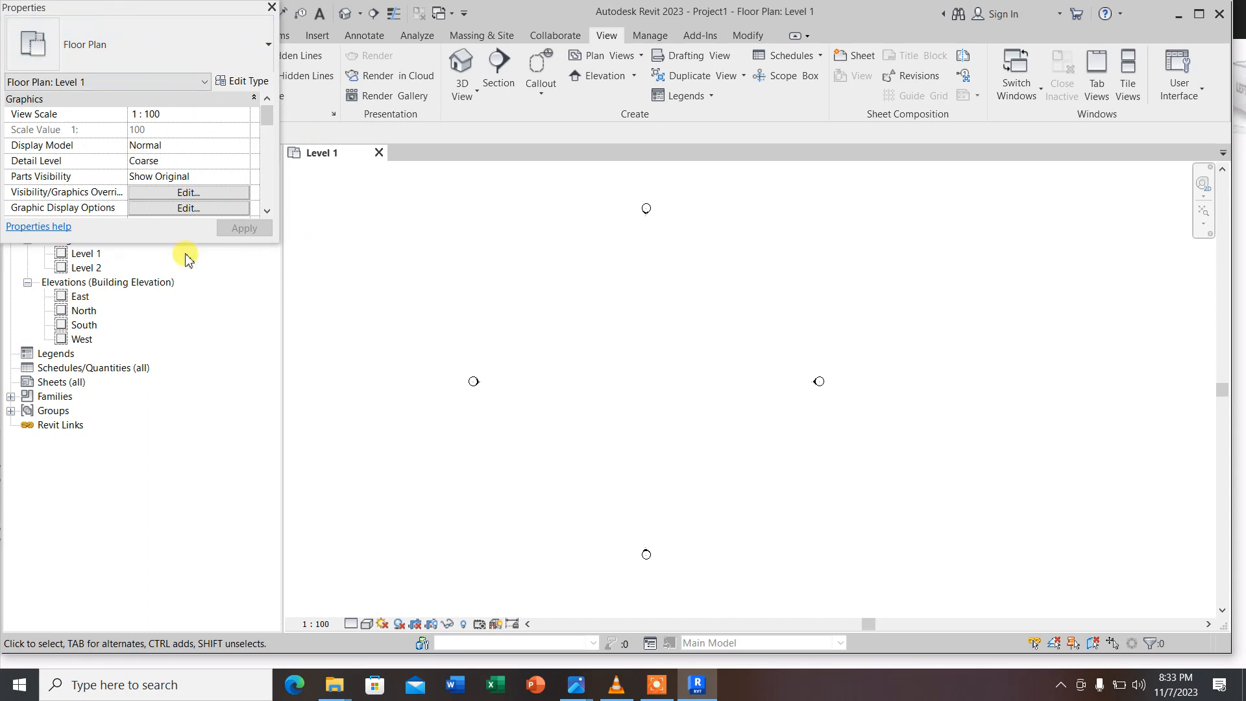
Arrange the Properties palette and Project Browser as floating windows, with Properties above the browser along the drawing area's left edge
left_click_drag(120, 8, 428, 212)
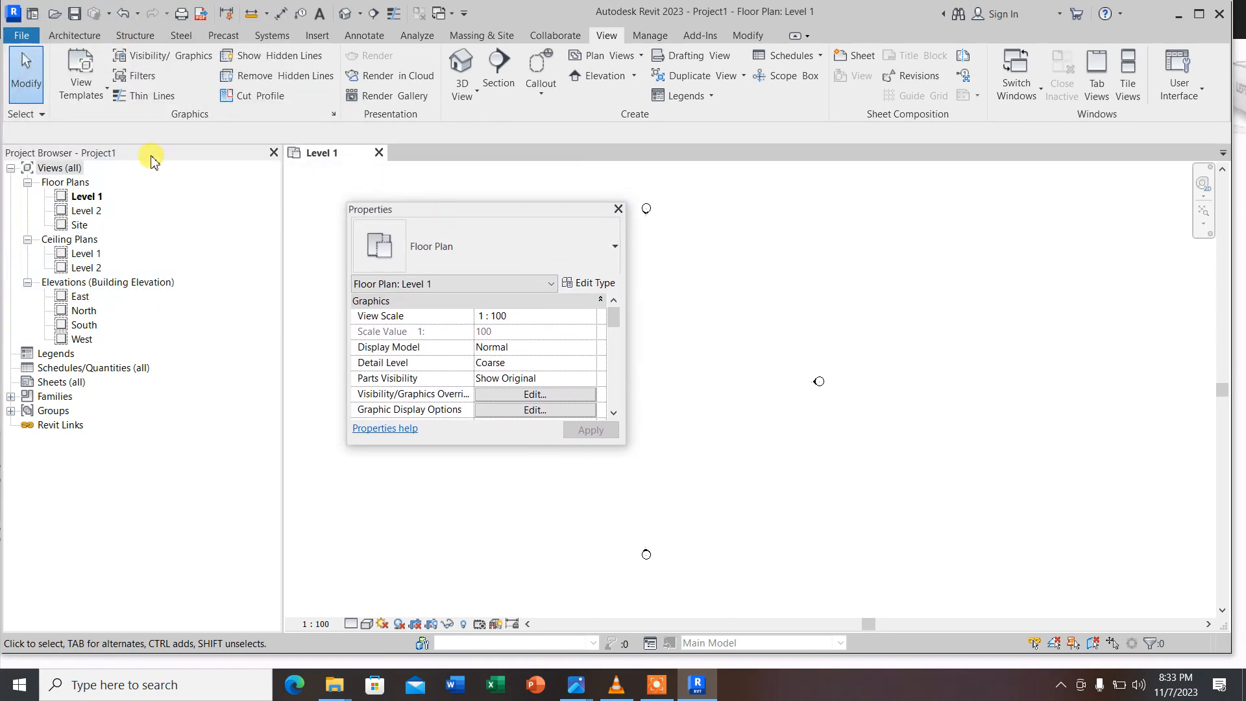
left_click_drag(146, 153, 145, 314)
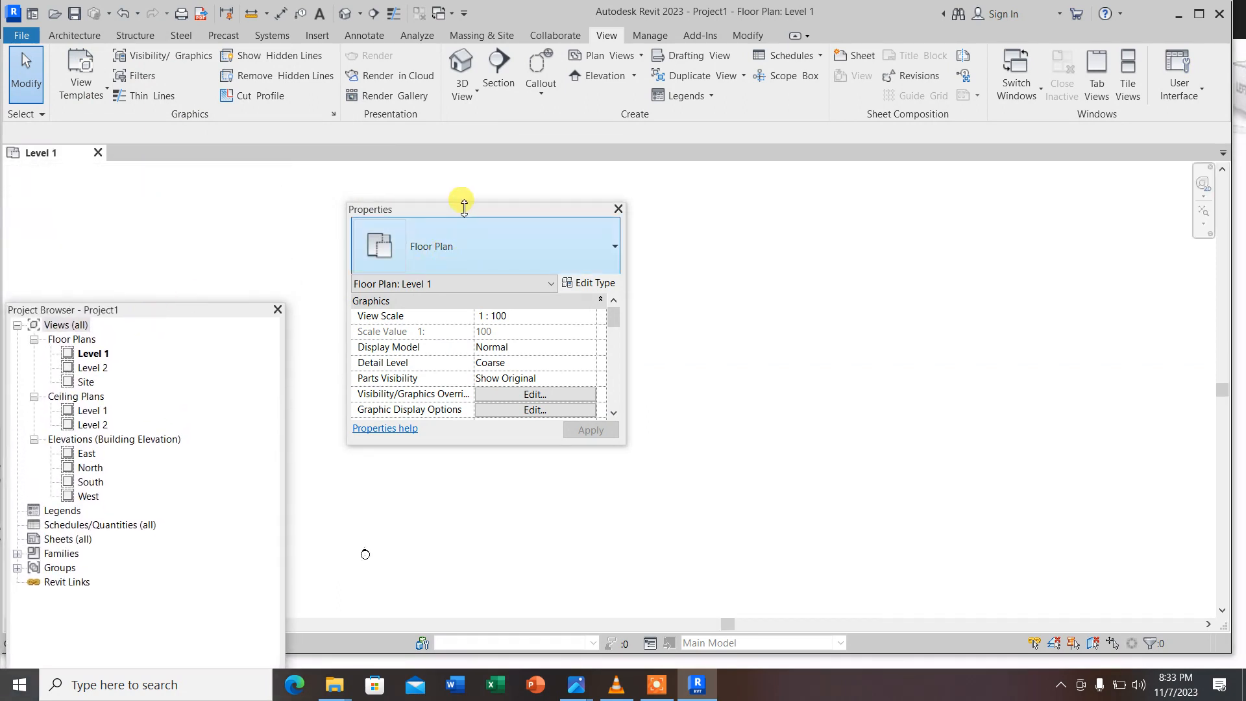
left_click_drag(457, 214, 121, 104)
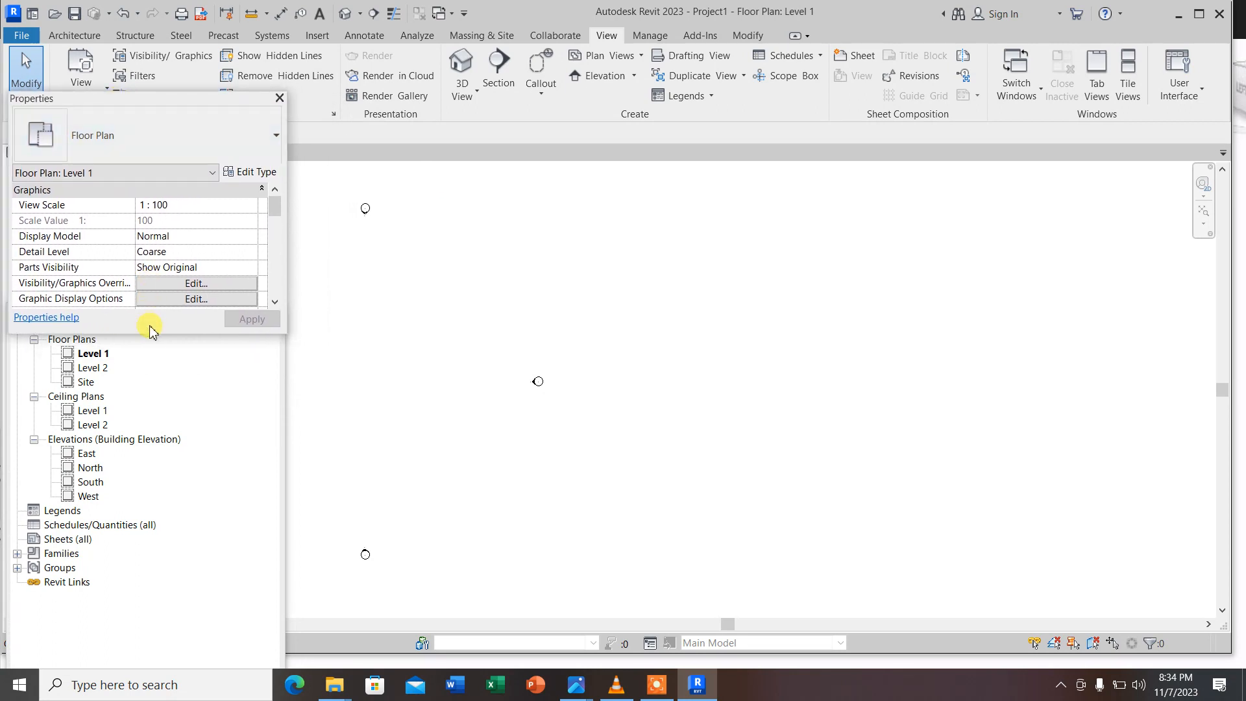
left_click_drag(149, 333, 150, 398)
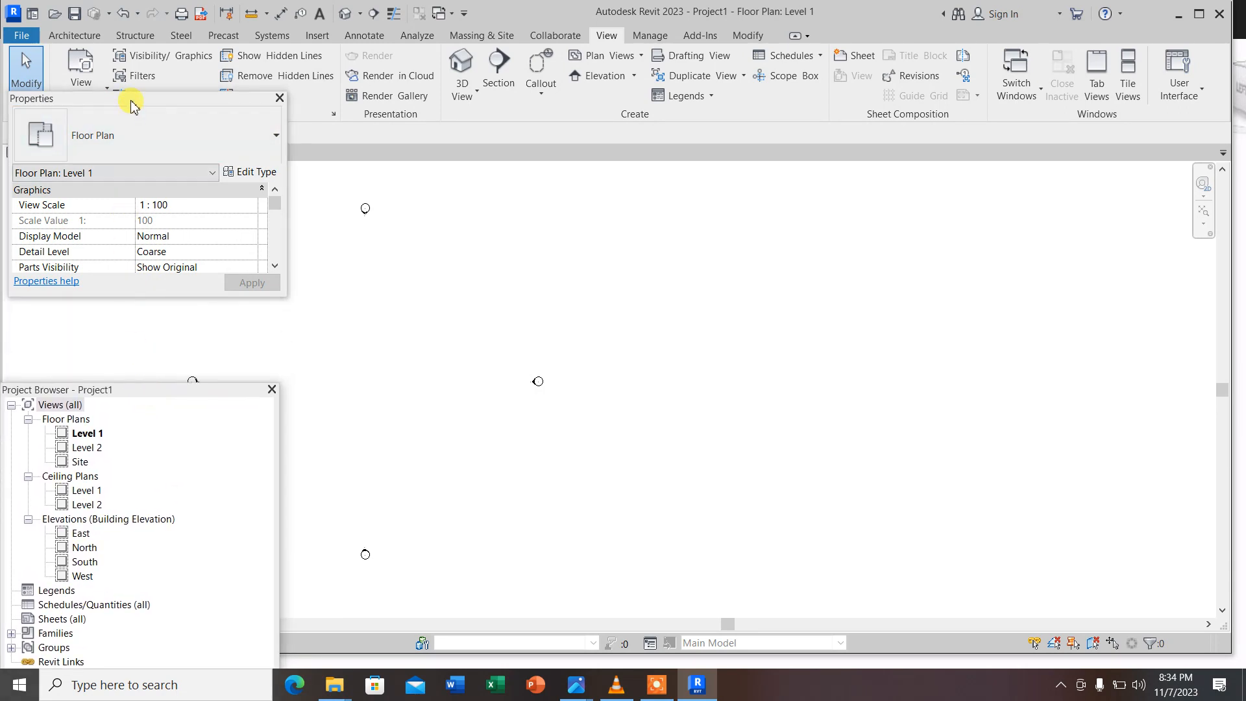
left_click_drag(131, 103, 128, 181)
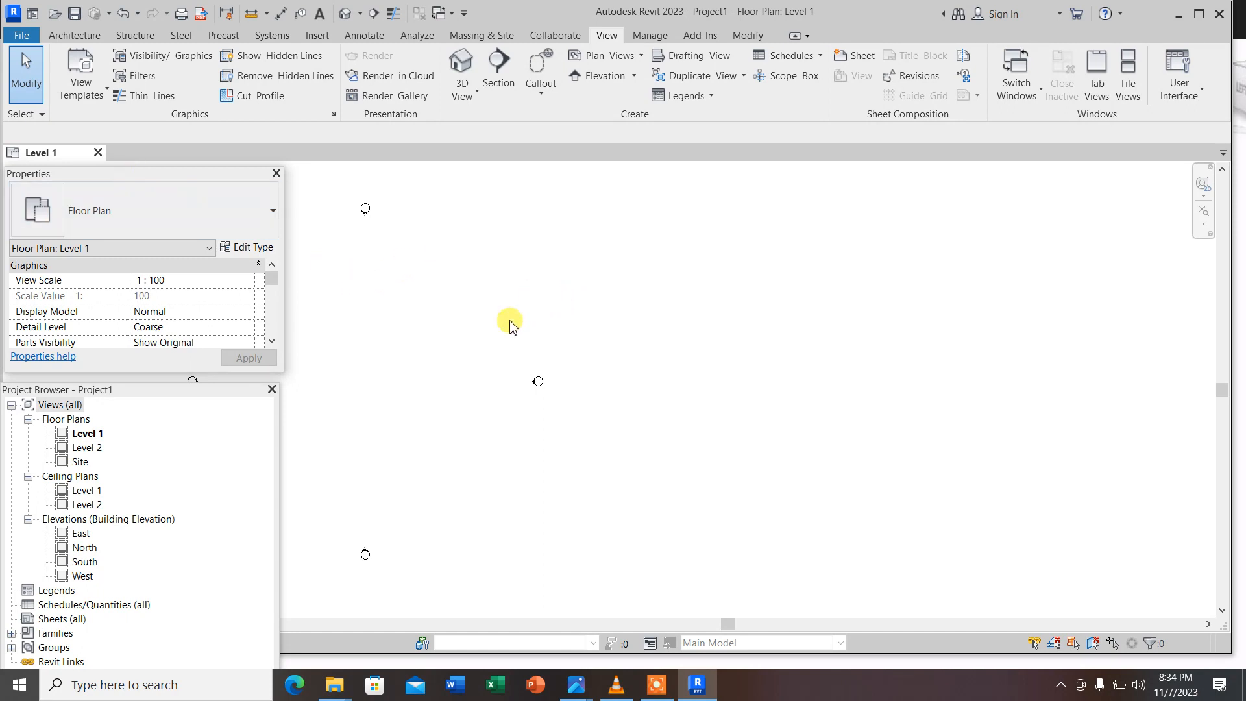
Open the South building elevation view
double_click(85, 562)
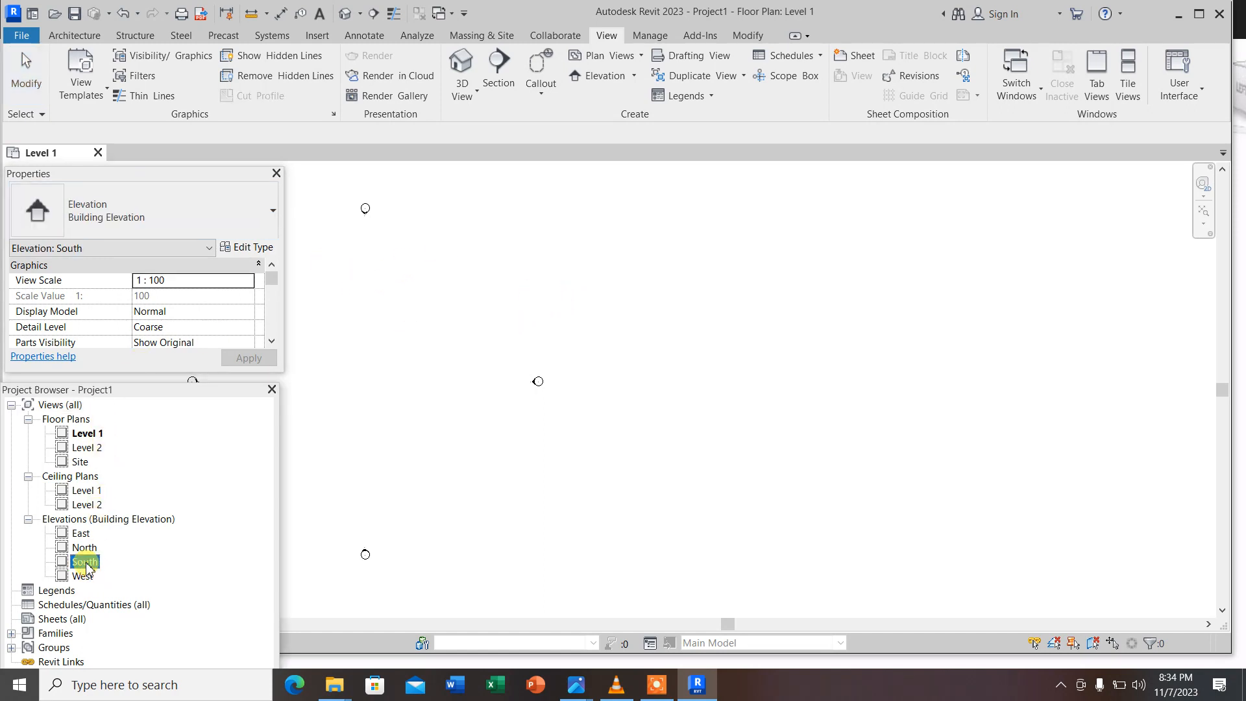
scroll(922, 279, "down", 2)
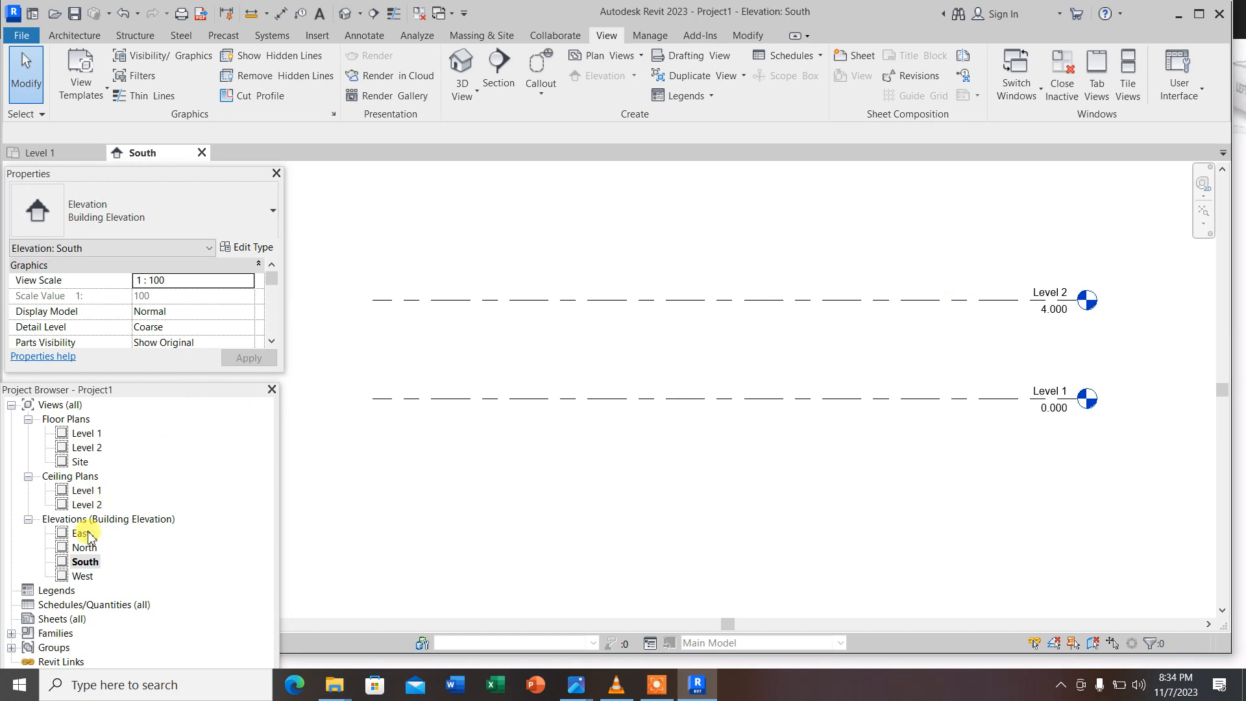
Set Level 2's elevation to 5 m in the South elevation
left_click(84, 562)
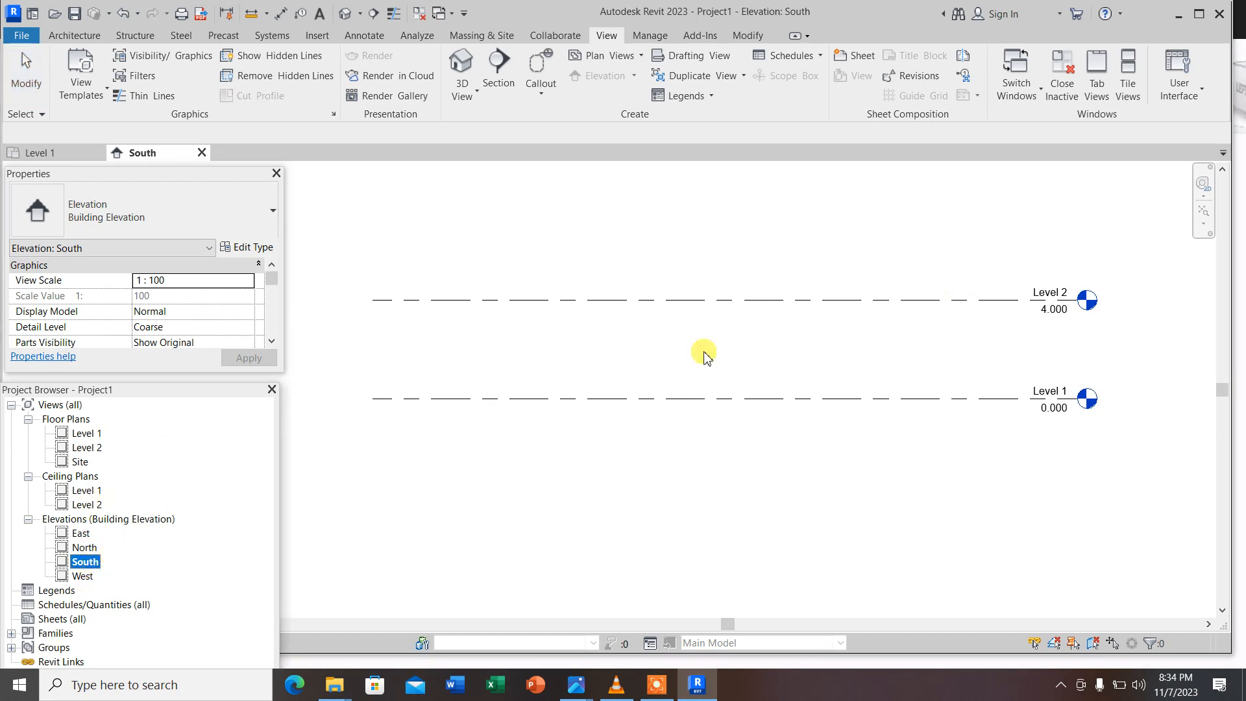
scroll(1000, 325, "down", 1)
scroll(1064, 315, "up", 1)
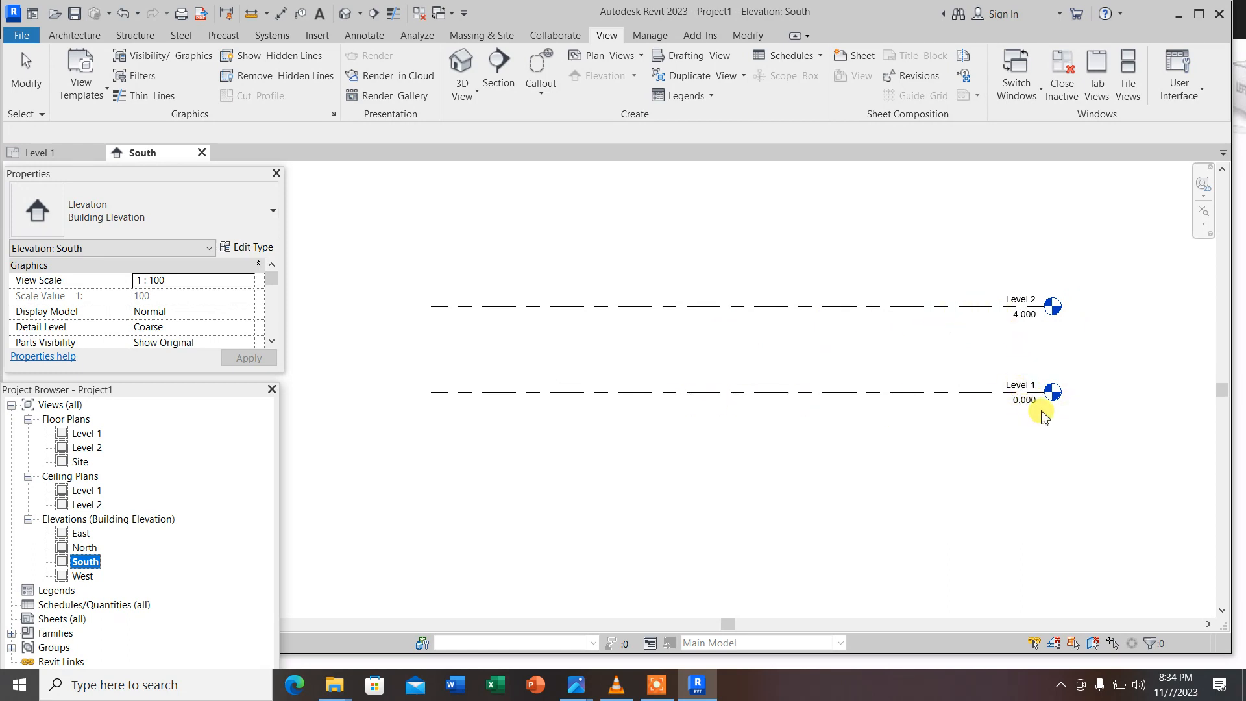
left_click(1022, 318)
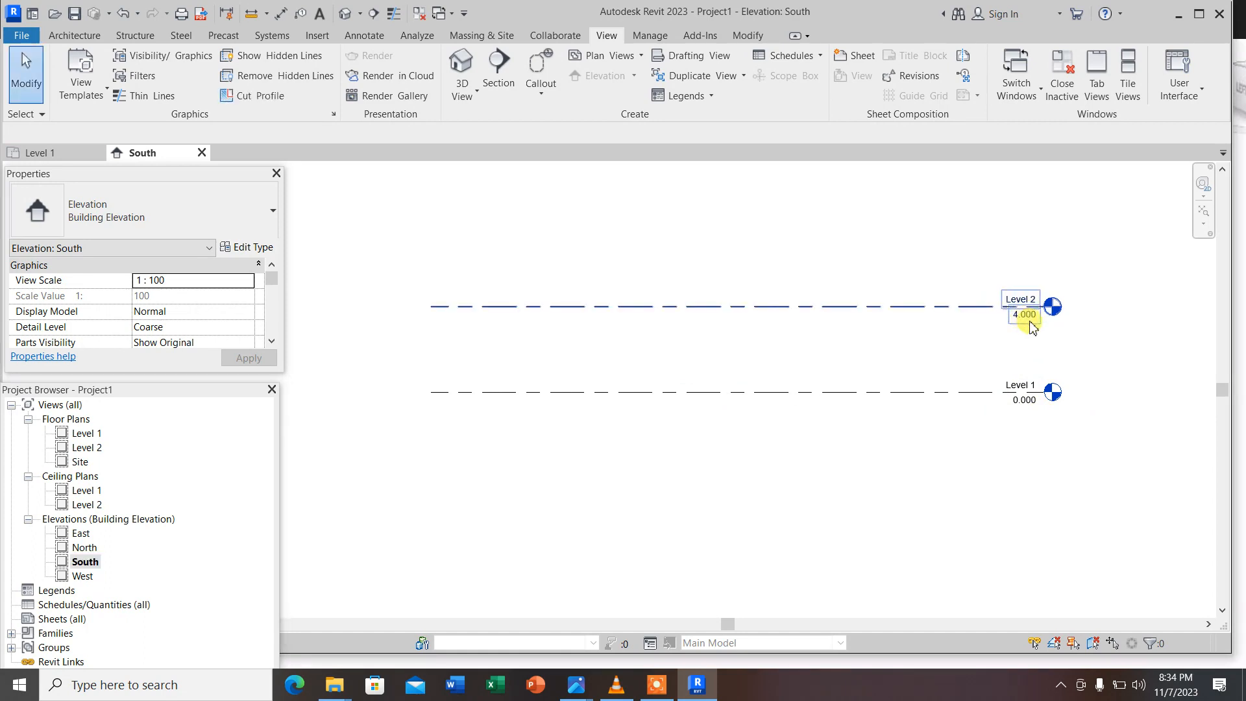
scroll(1022, 325, "up", 2)
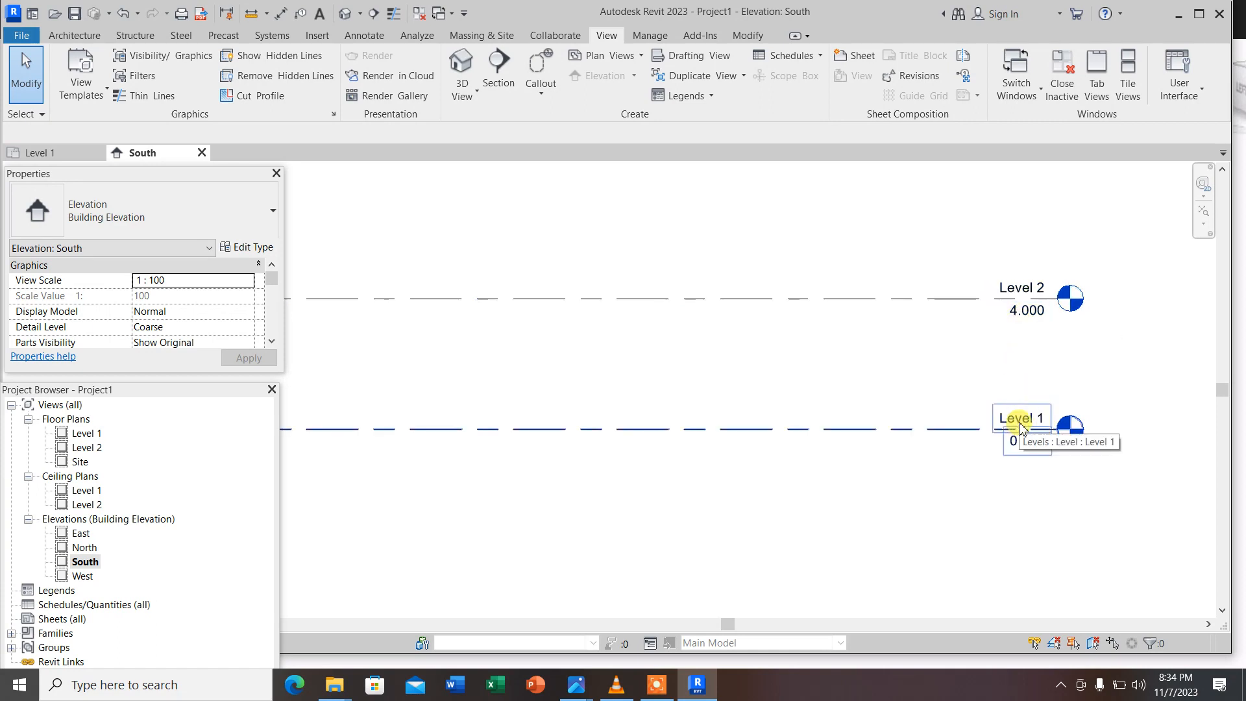
left_click(1023, 313)
left_click(1024, 310)
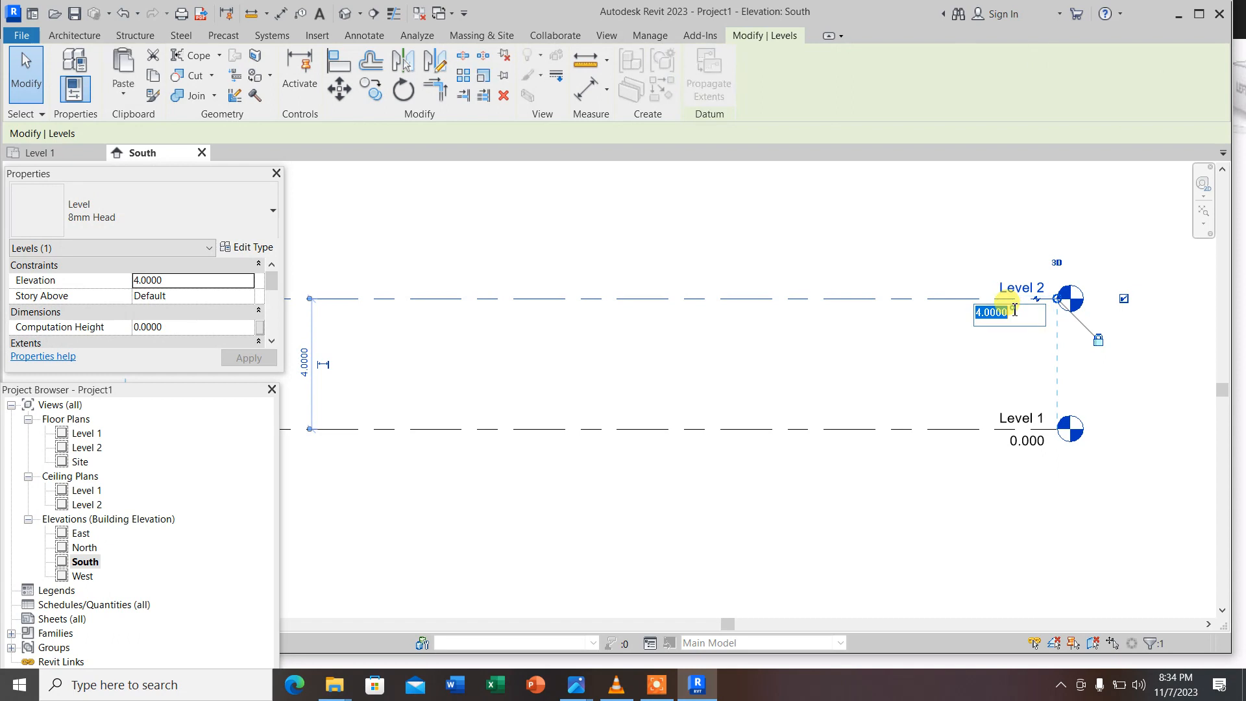
left_click(980, 313)
type("5")
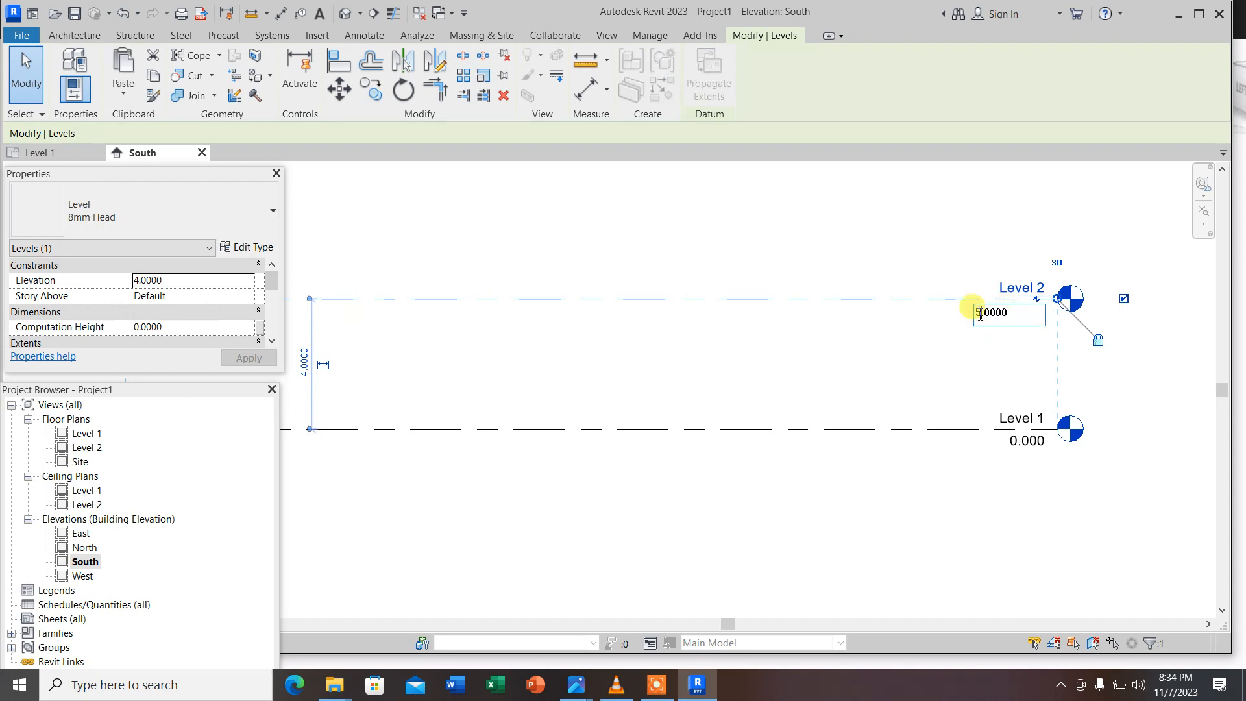
key("Return")
scroll(1069, 376, "down", 2)
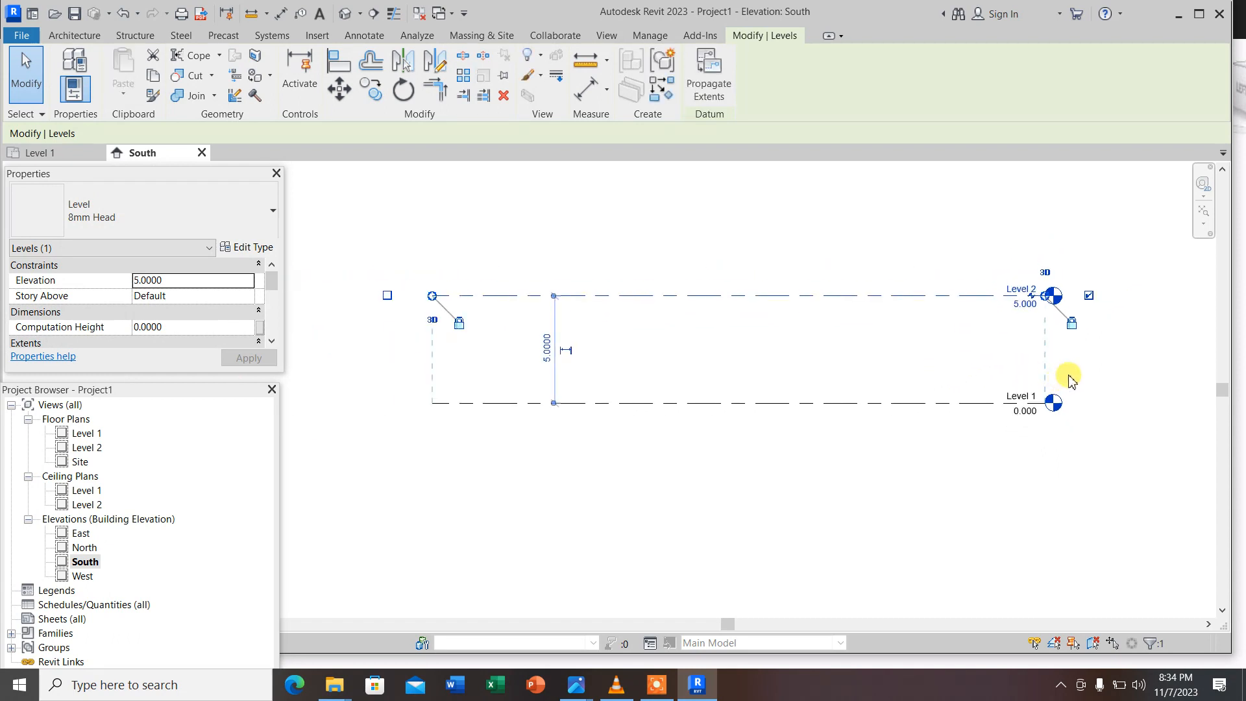
left_click(1107, 366)
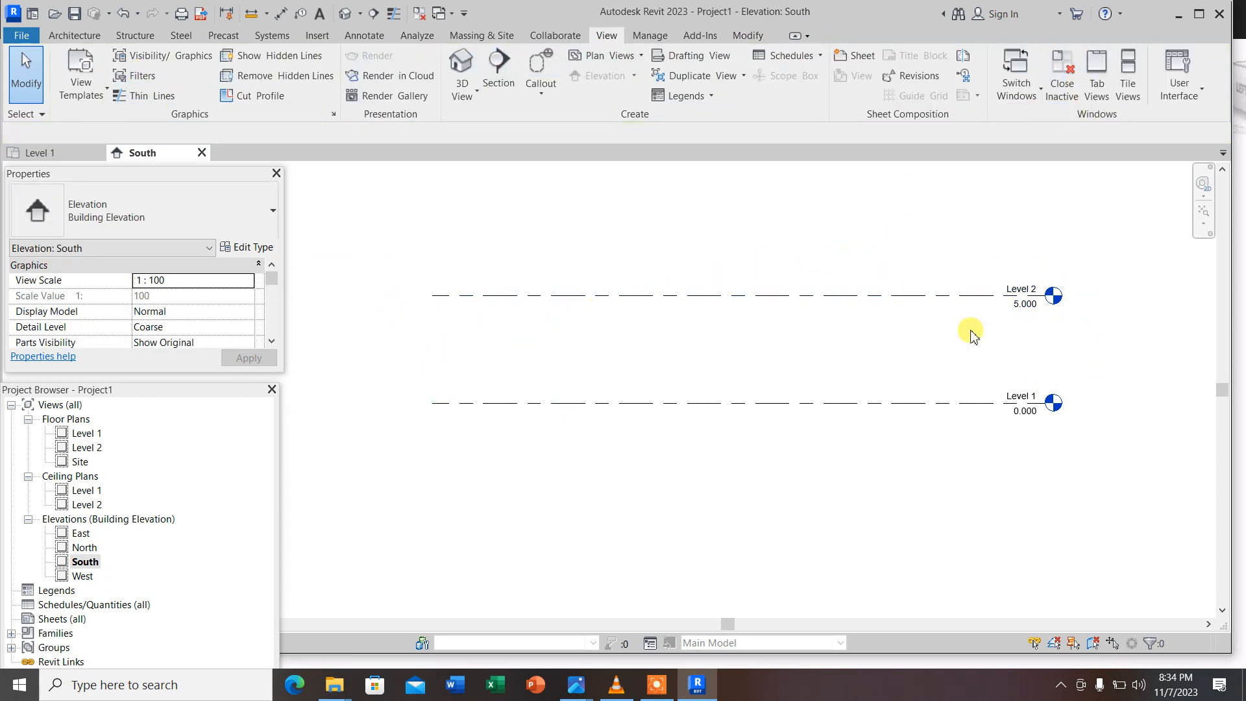
Draw a new level about 4.8 m below Level 1, ending in line with the existing level heads
left_click(81, 38)
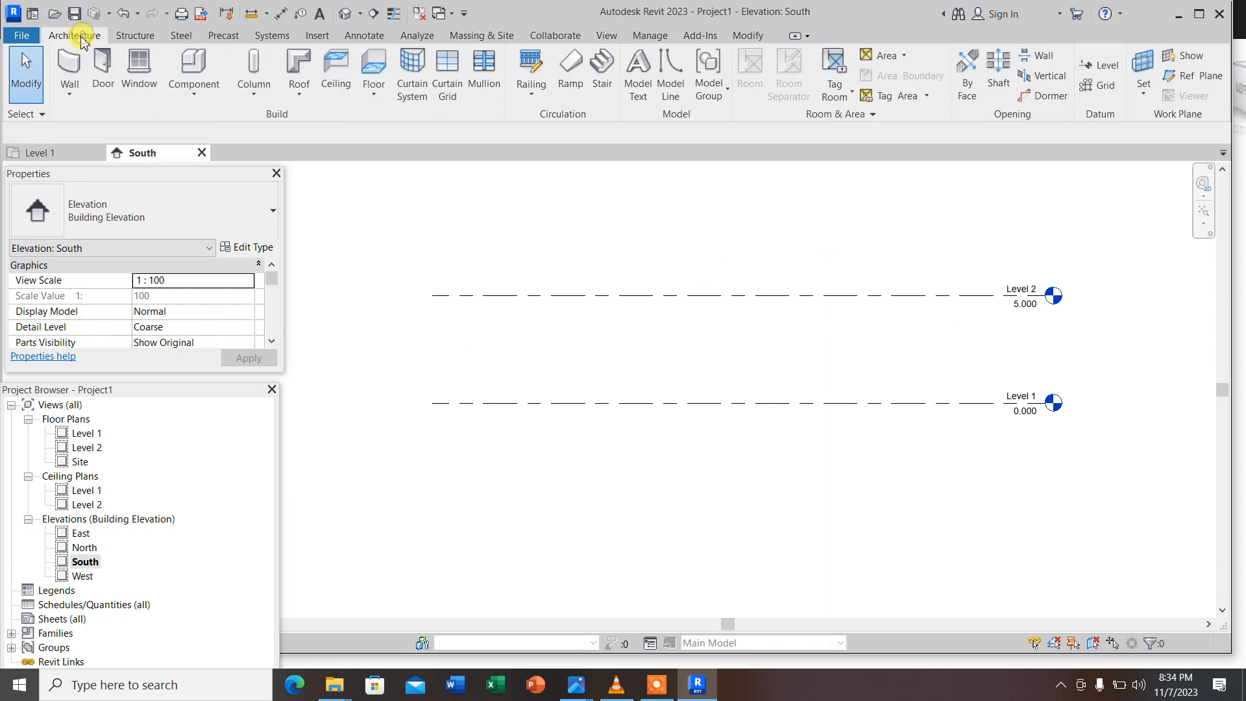
left_click(1101, 66)
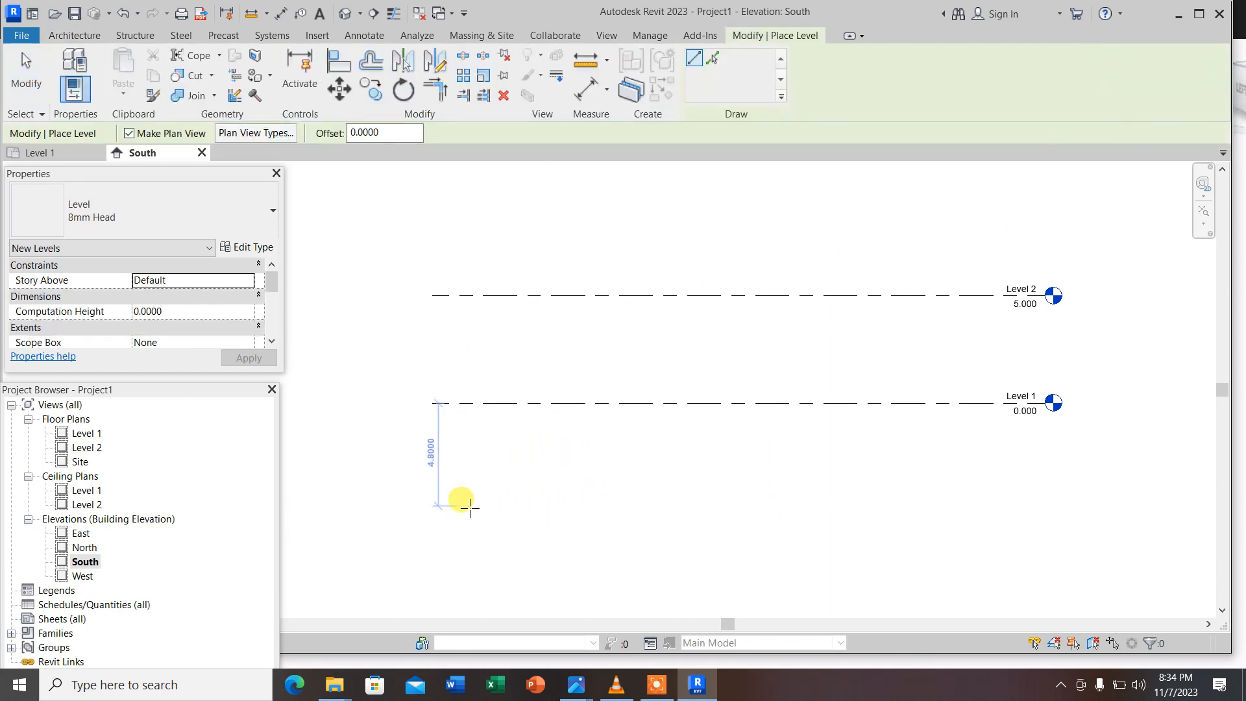
left_click(455, 505)
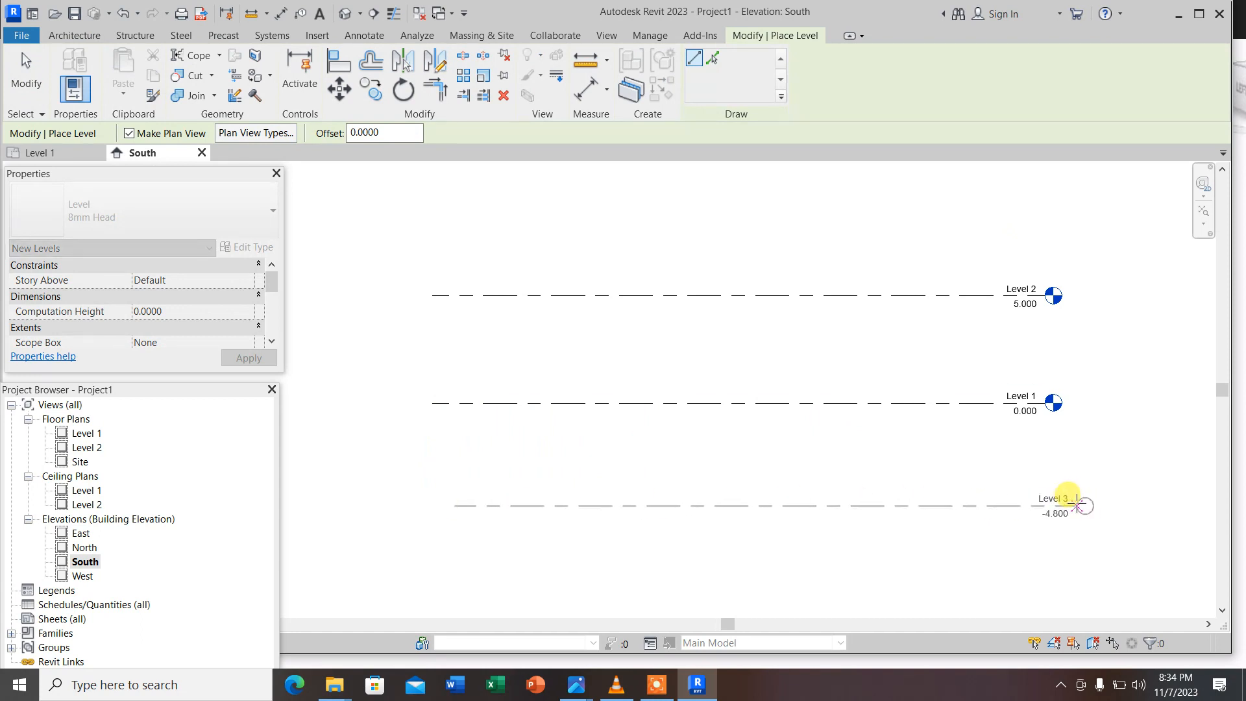
left_click(1045, 505)
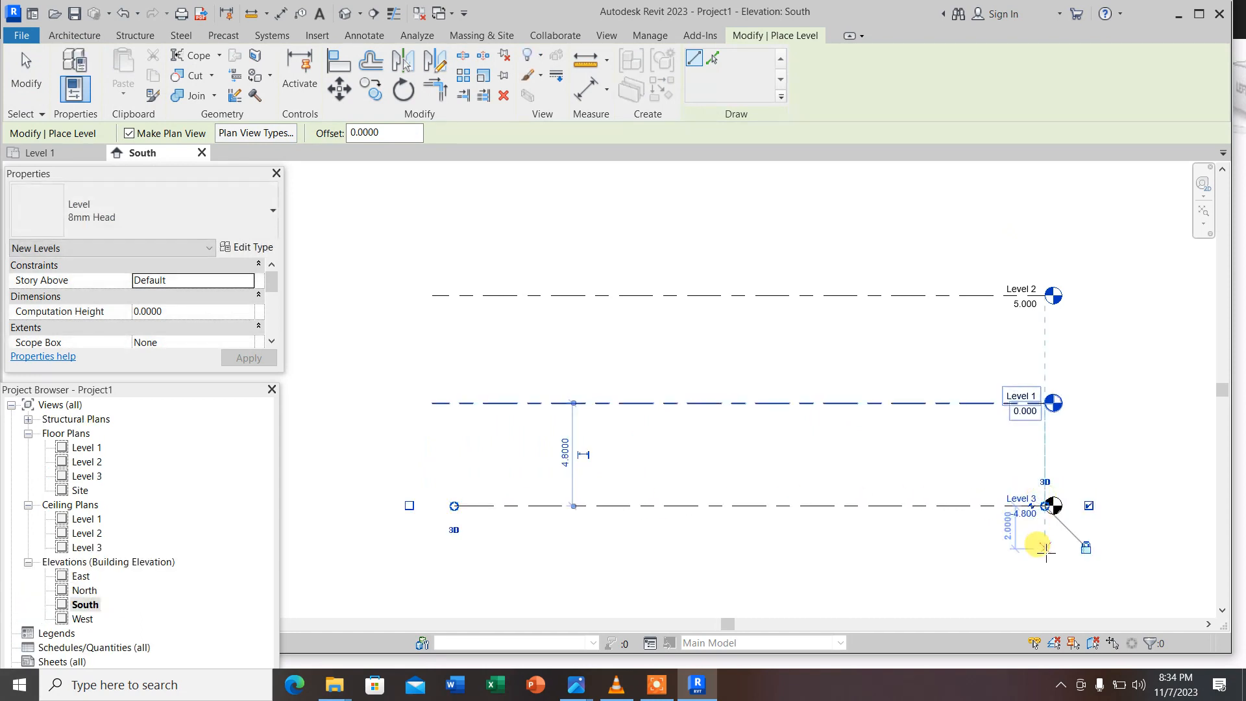
scroll(1049, 555, "up", 1)
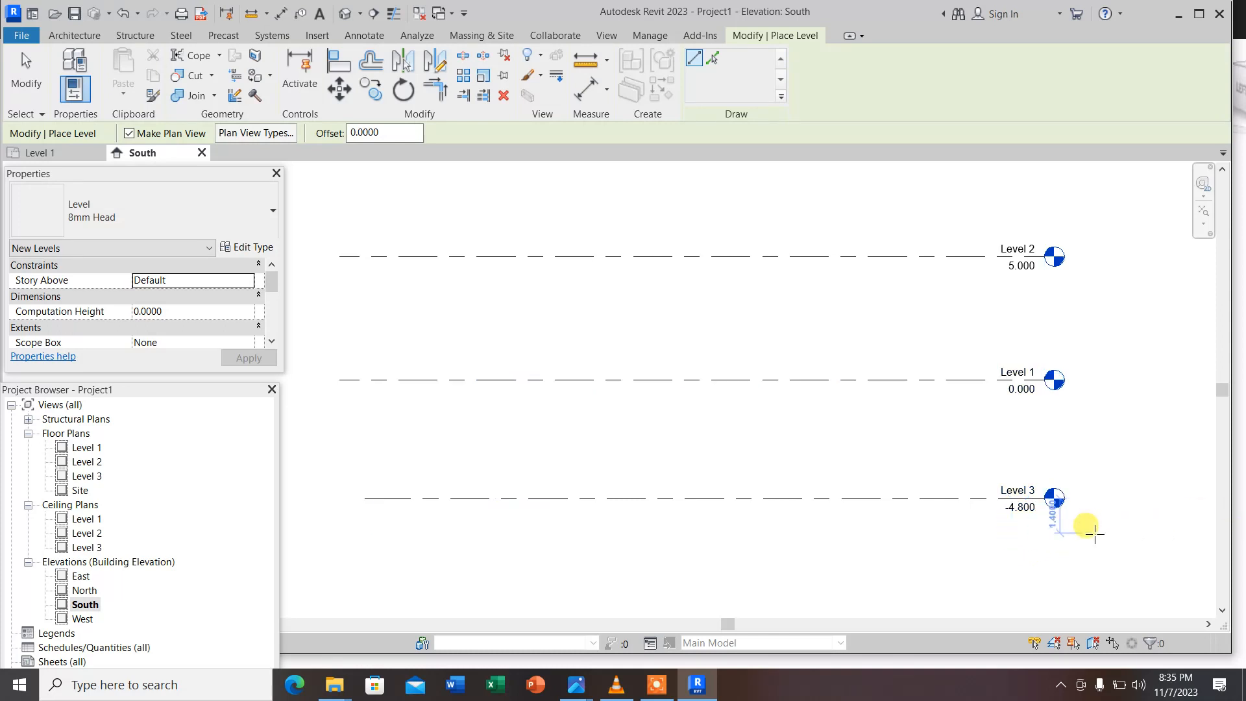
key("Escape")
key("Escape")
Set the elevation of the level below Level 1 to -2 m
left_click(1016, 512)
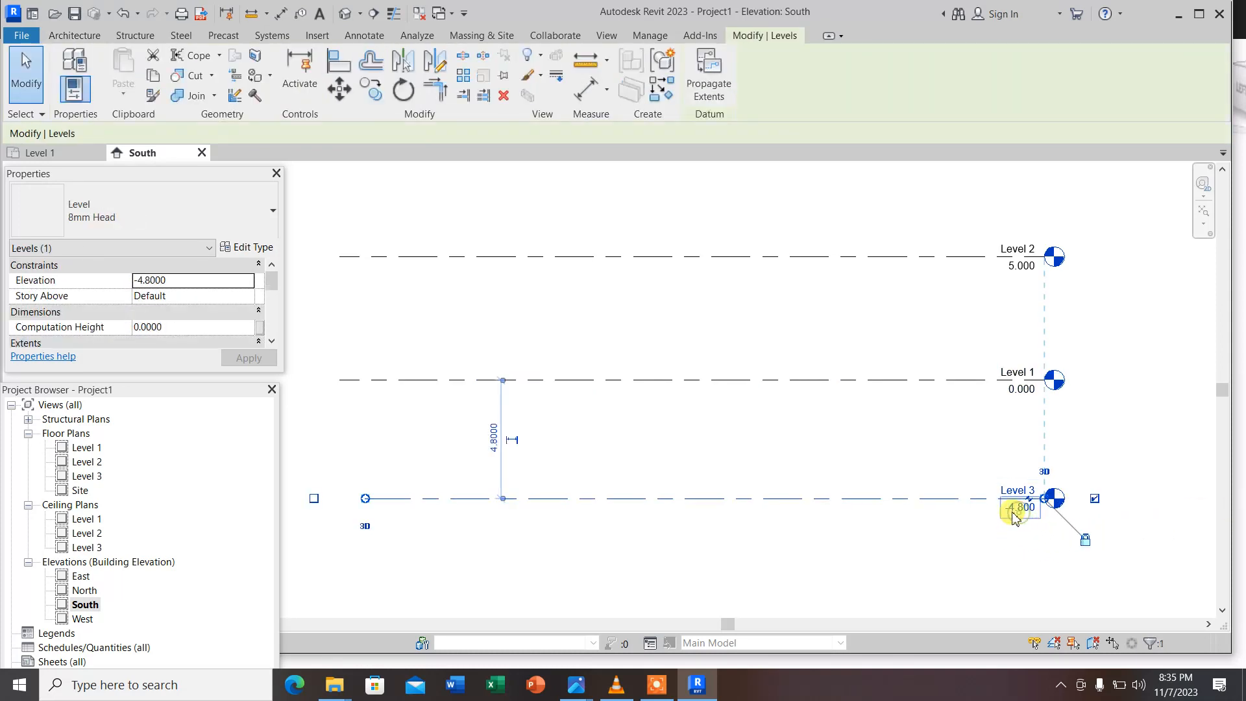
left_click(1015, 514)
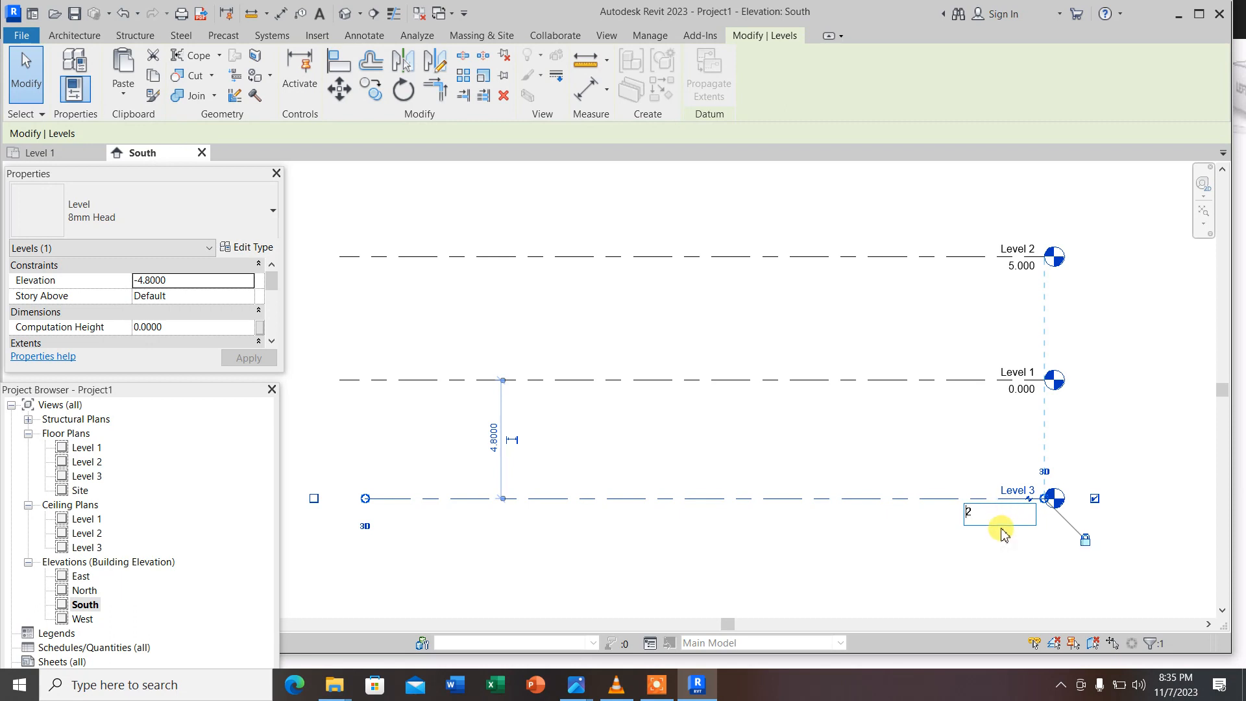
type("-")
key("Return")
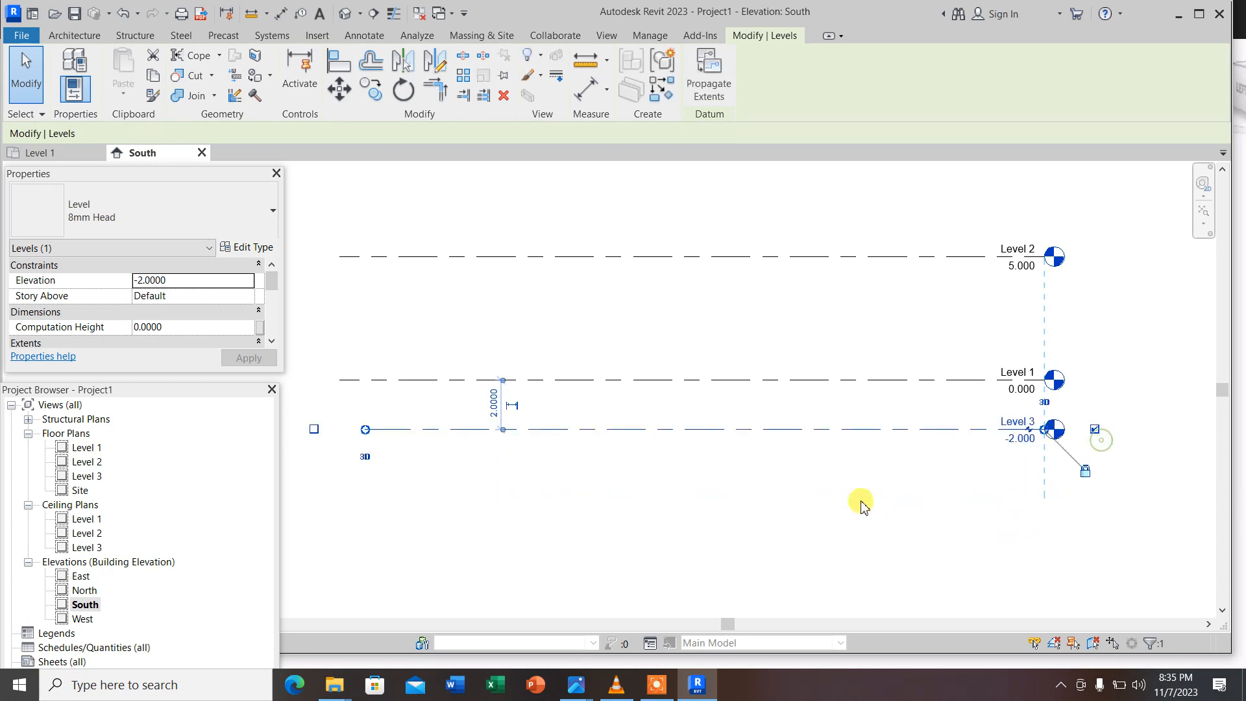
scroll(866, 504, "down", 2)
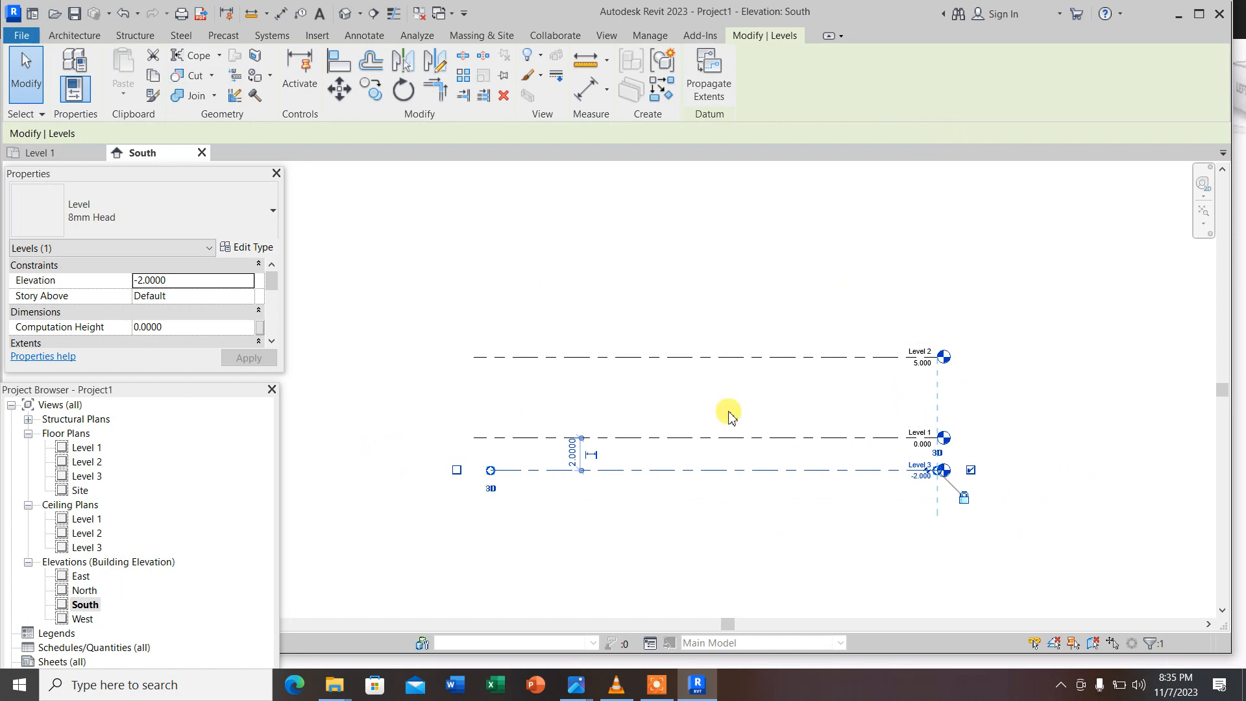
Create a similar level from Level 1, drawn about 6 m above Level 2 and aligned with the existing level ends
left_click(726, 437)
right_click(728, 441)
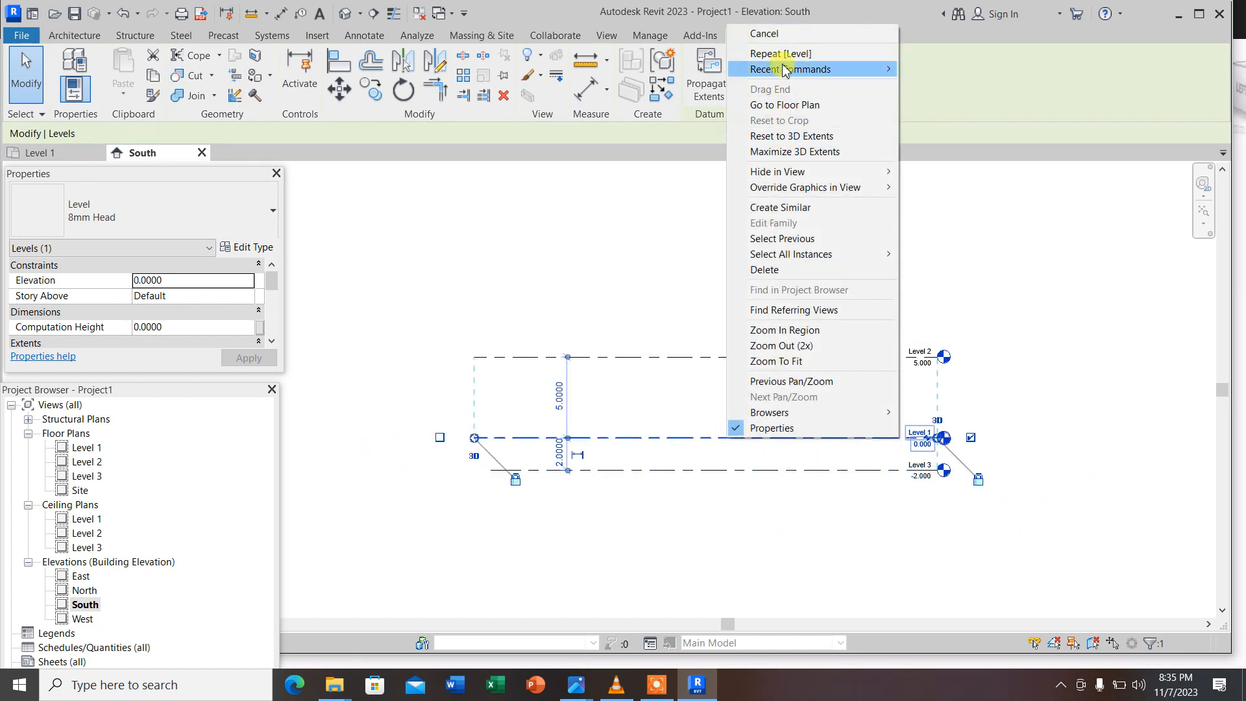
left_click(787, 208)
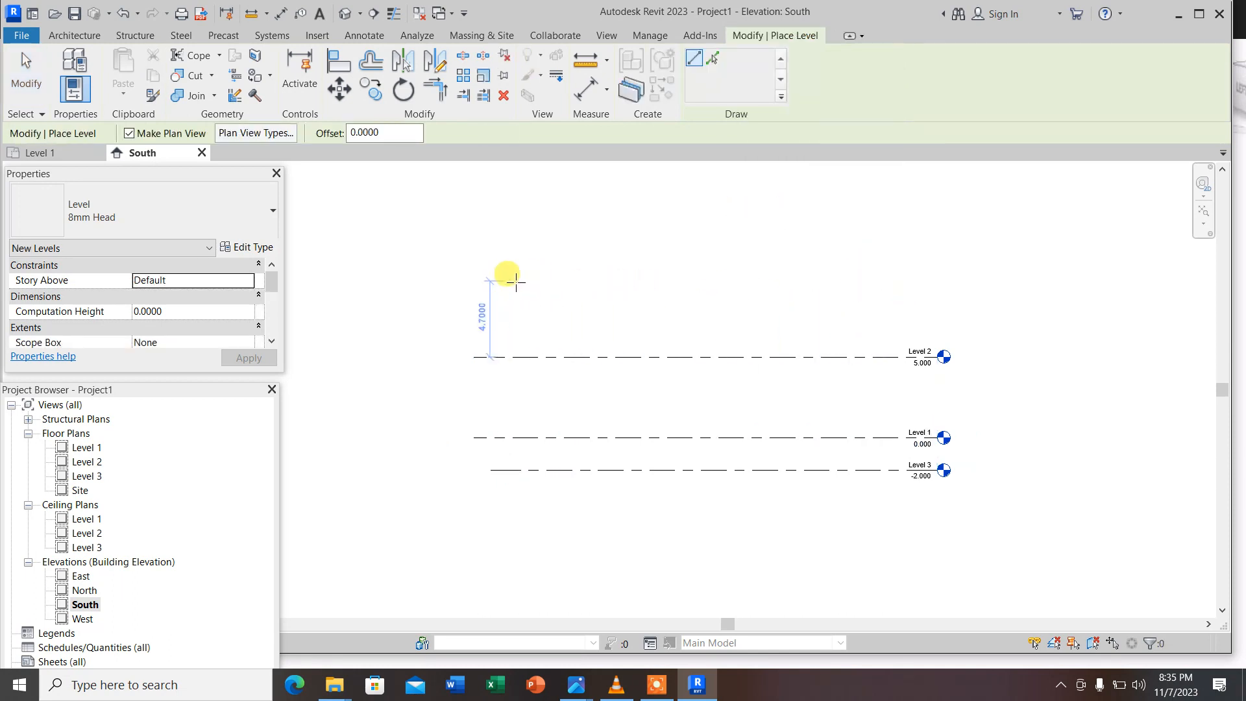
left_click(476, 260)
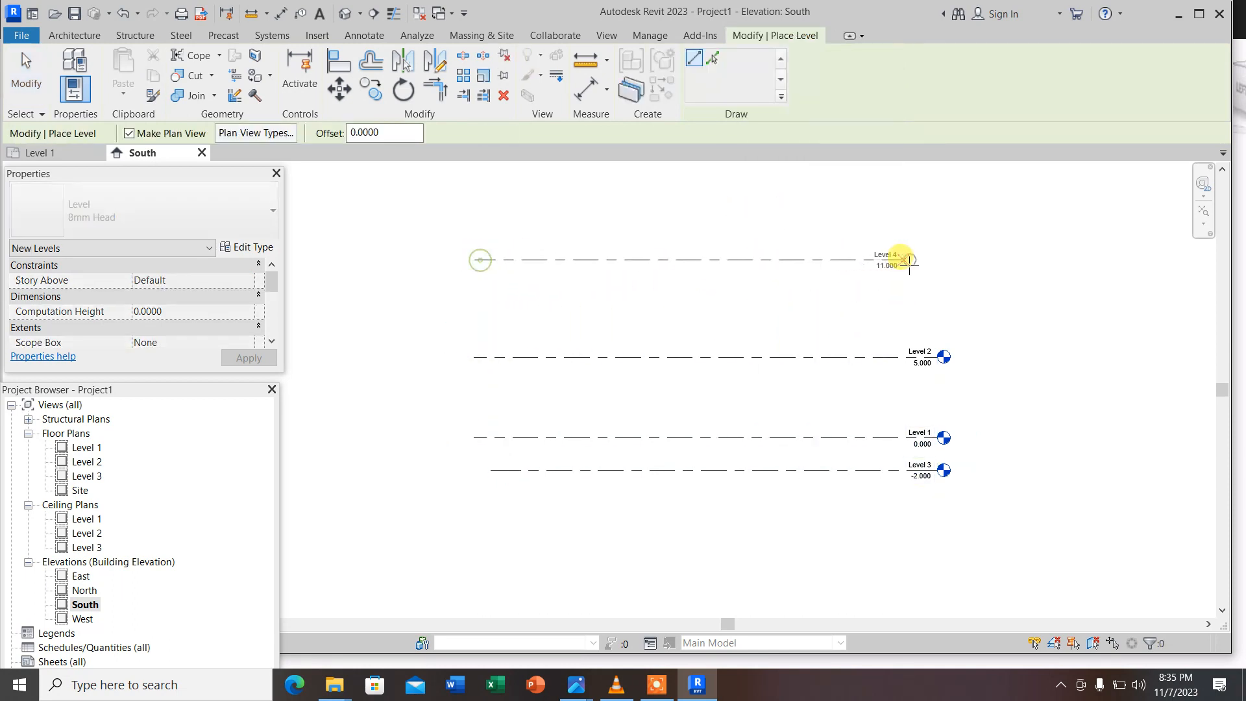
left_click(940, 278)
key("Escape")
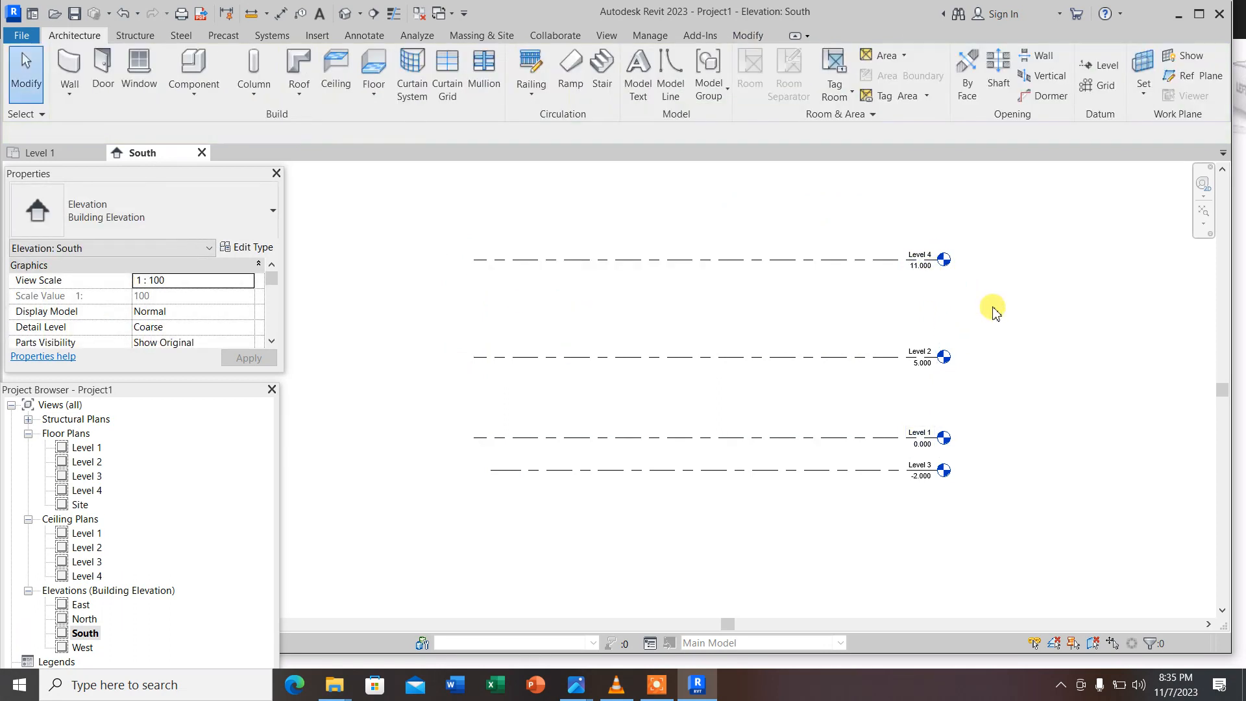
Delete the level above Level 2 and the level below Level 1, along with their associated plan views
left_click(888, 258)
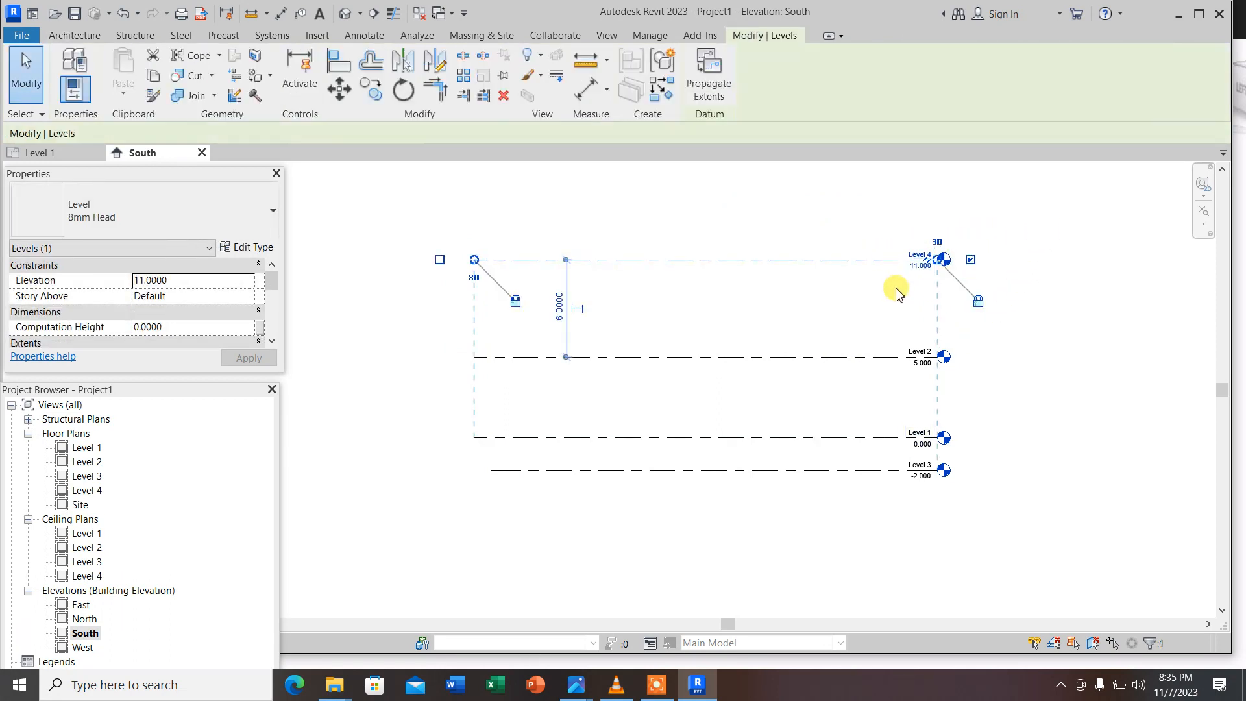
key("Delete")
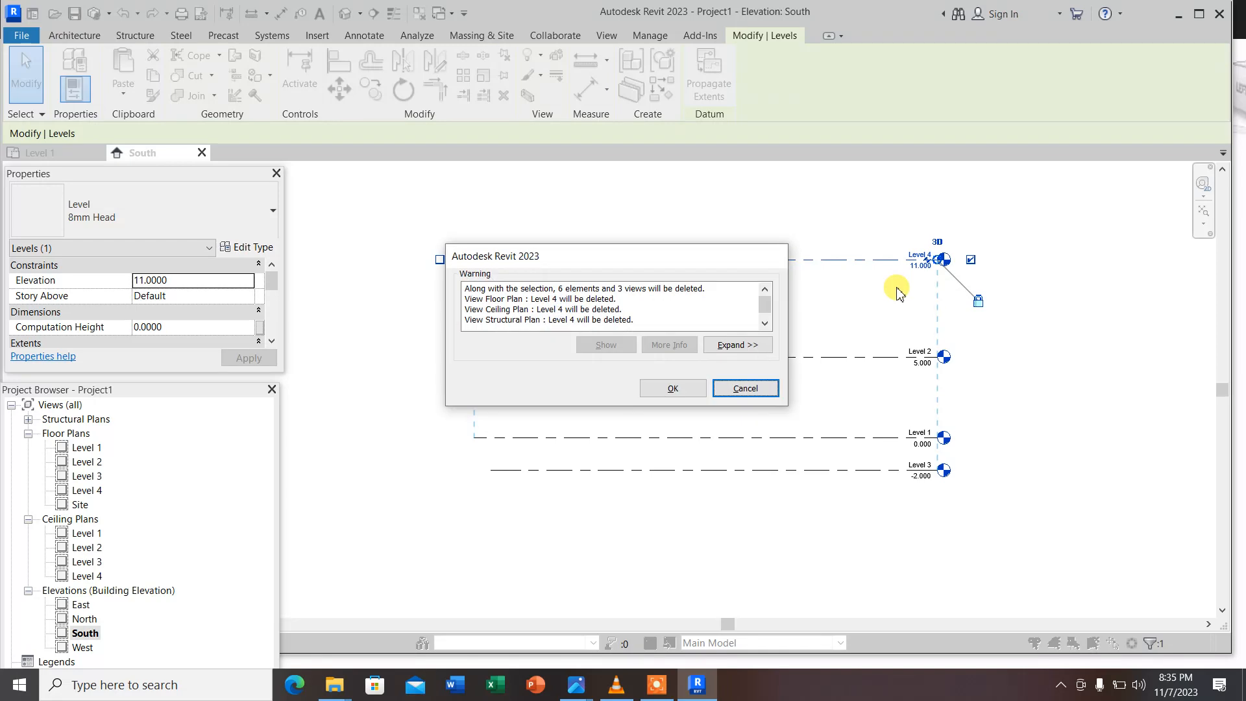
left_click(676, 389)
left_click(866, 470)
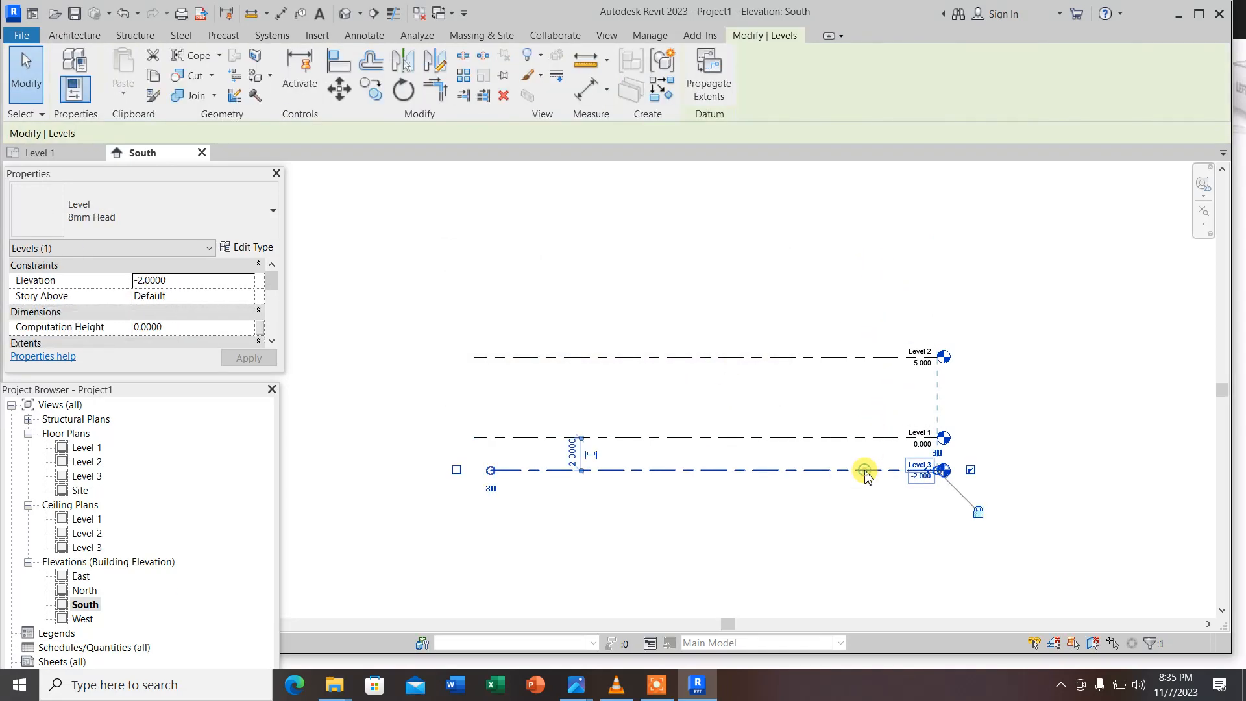
key("Delete")
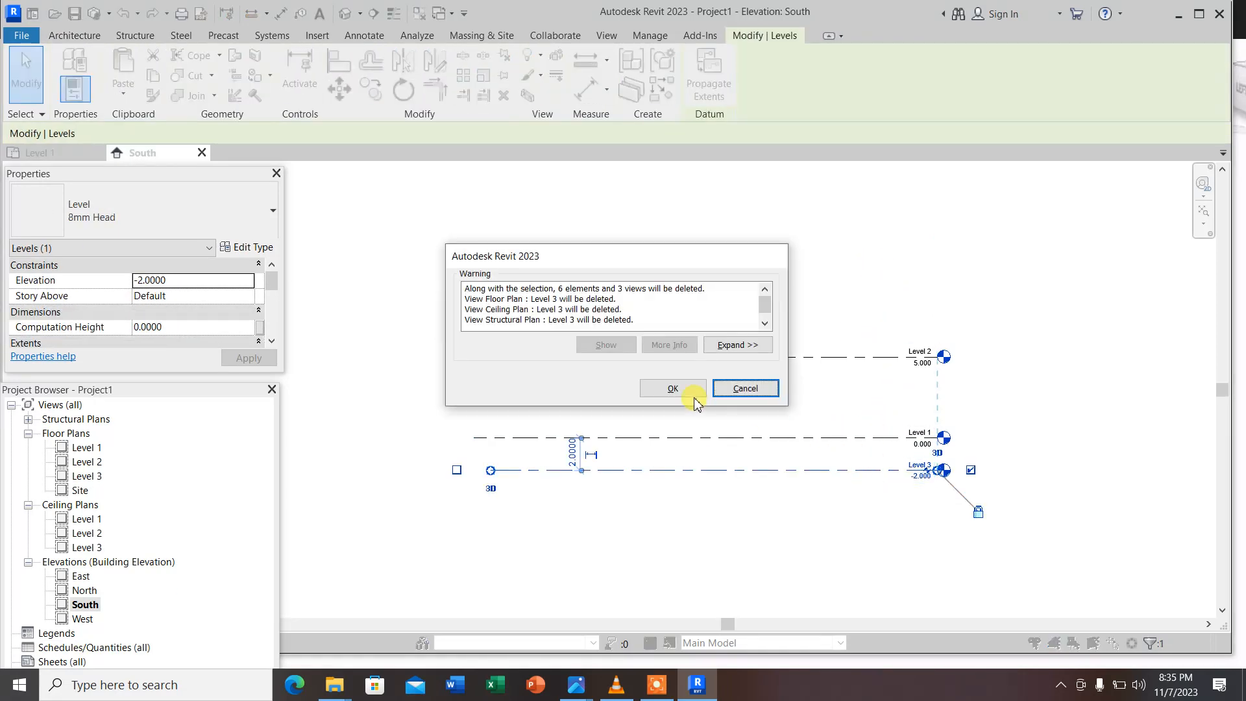
left_click(687, 392)
Compare the Level 1 and Level 2 lines in the South elevation with the matching floor plans in the Project Browser
scroll(933, 442, "up", 3)
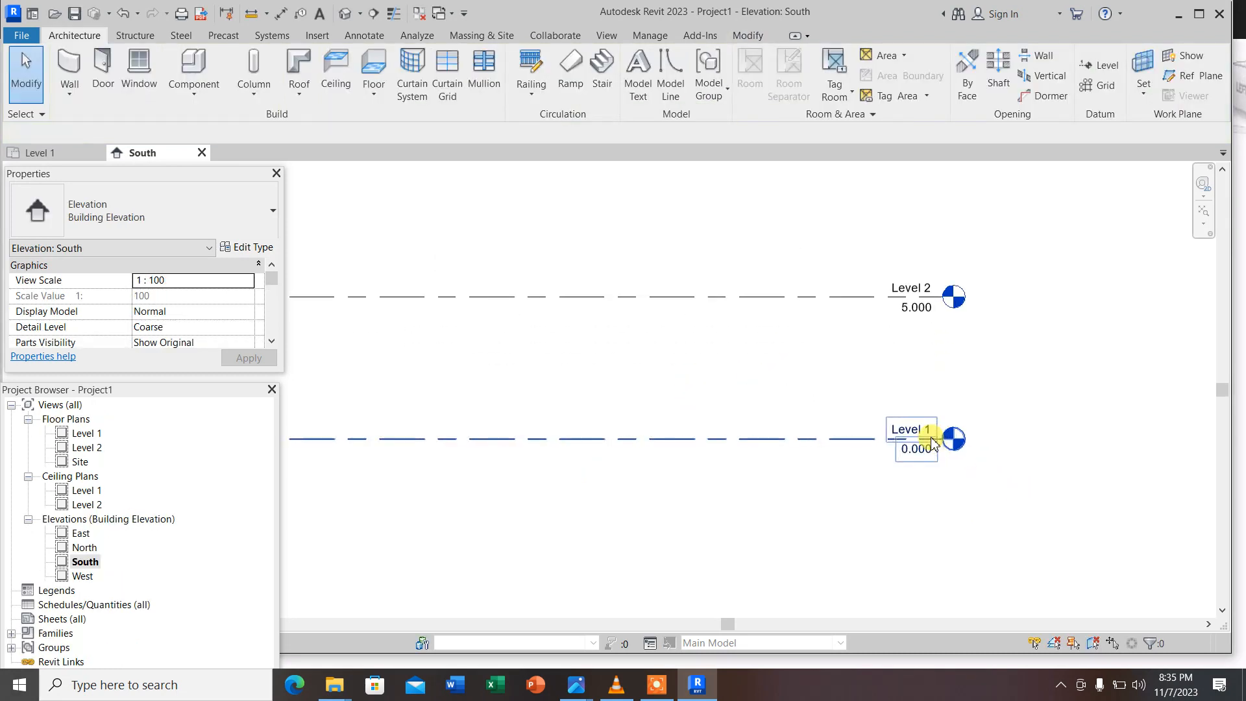
scroll(941, 389, "down", 2)
scroll(944, 340, "up", 3)
scroll(911, 326, "down", 4)
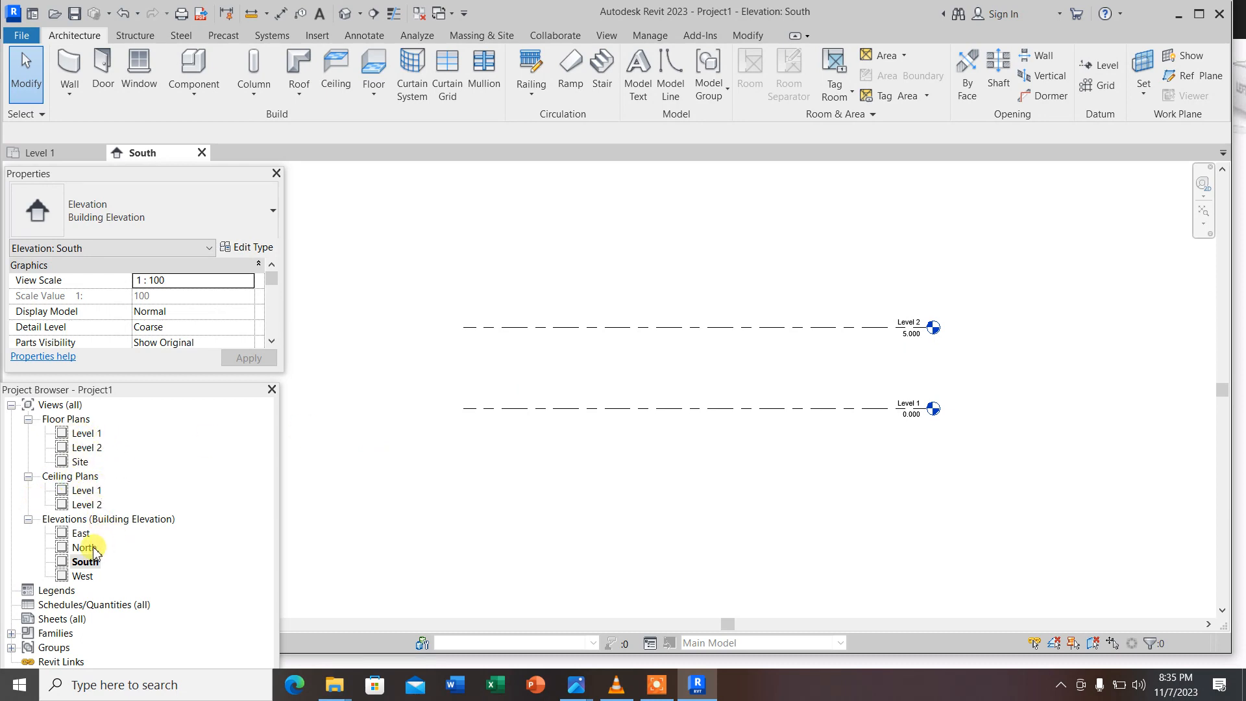
left_click(88, 519)
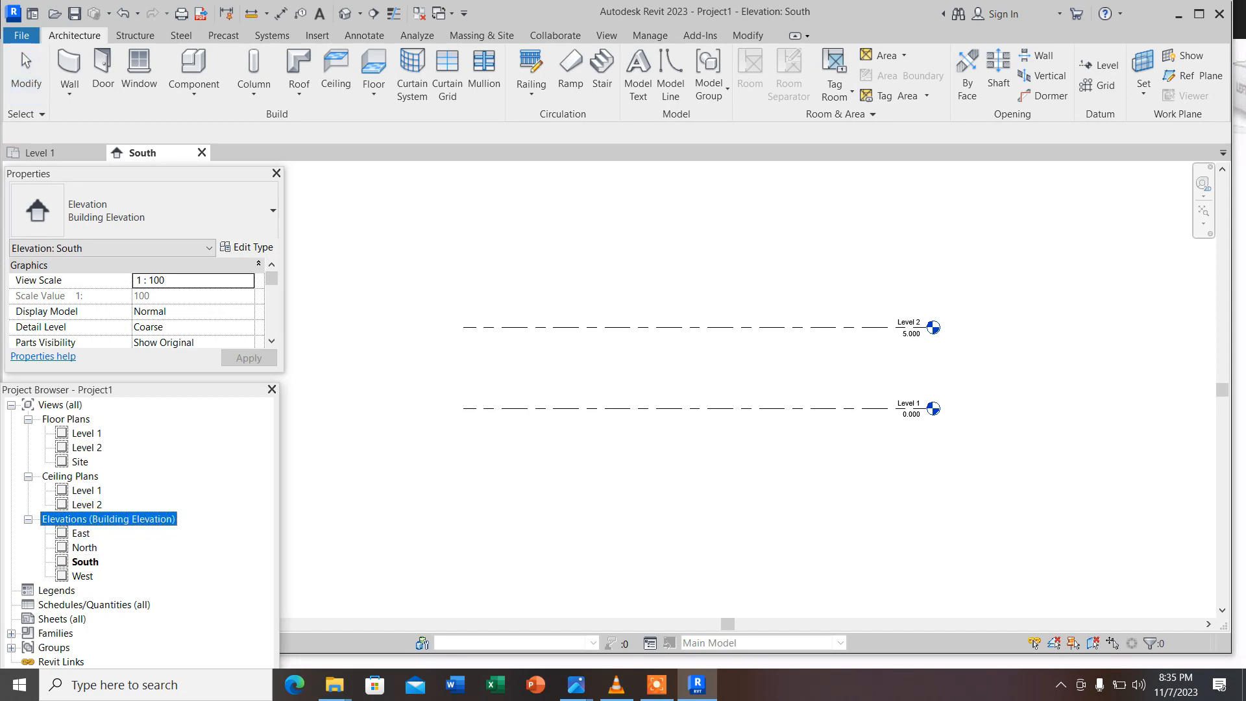
left_click(66, 420)
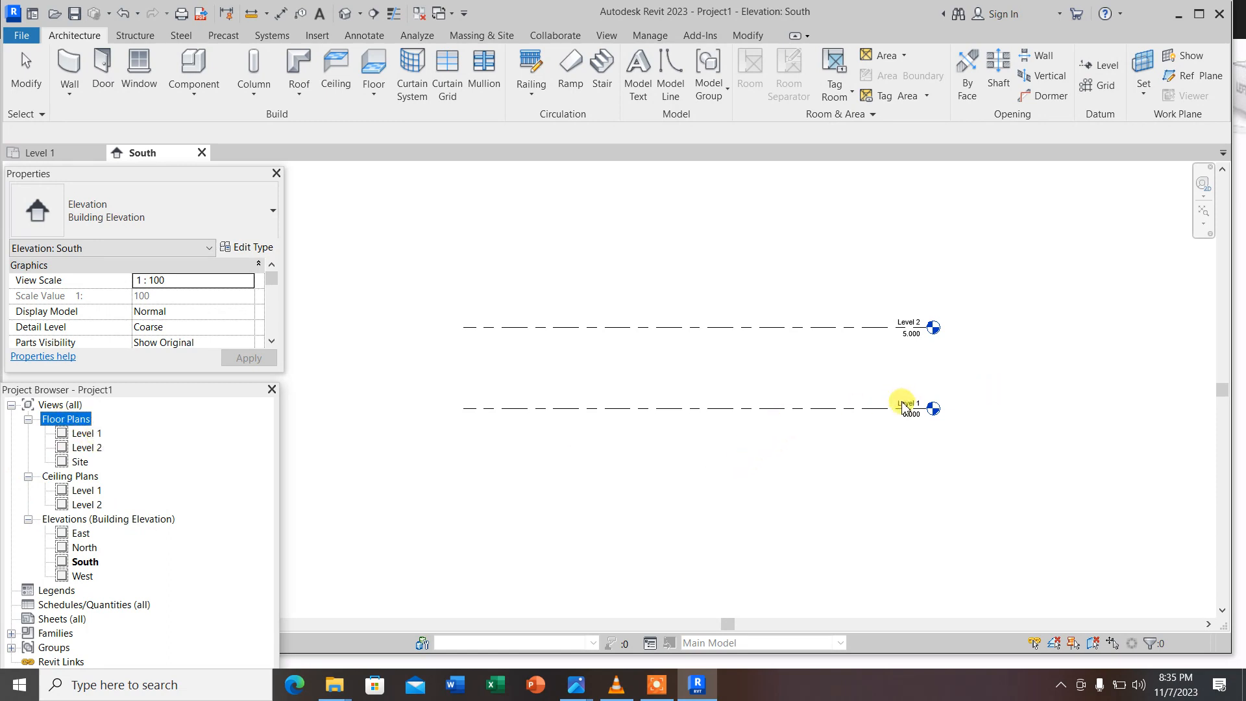
left_click(905, 404)
left_click(84, 434)
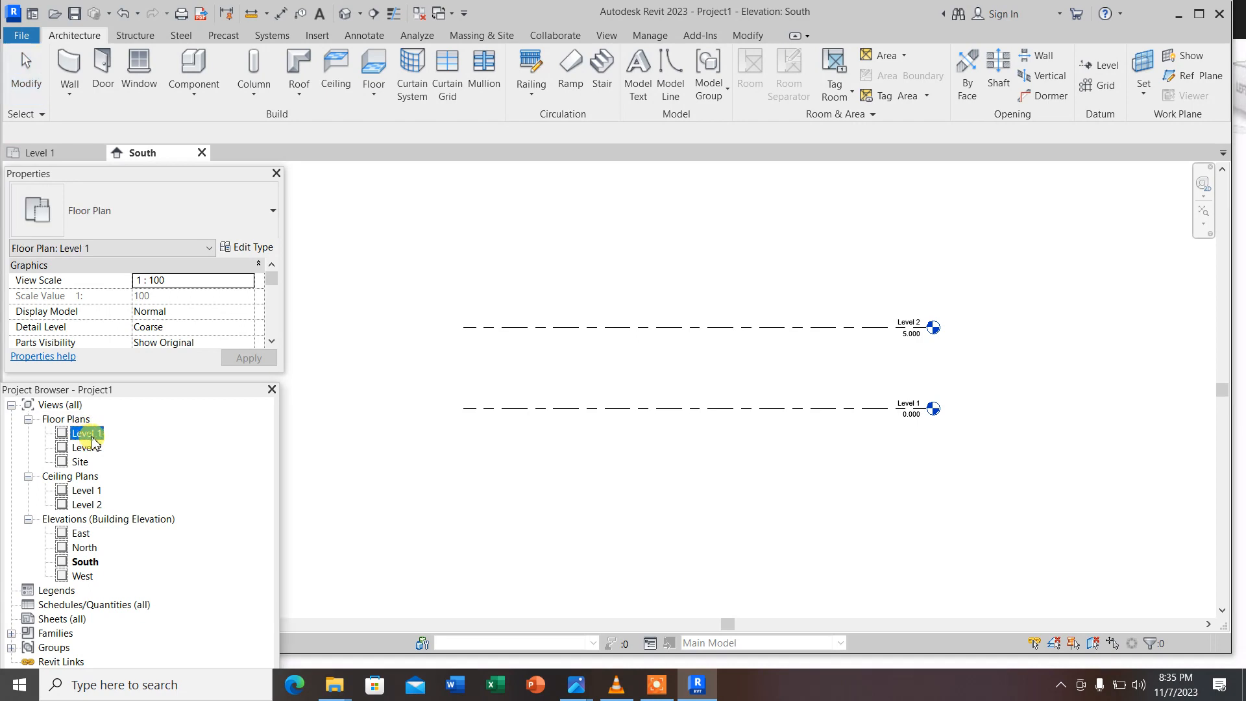
left_click(902, 330)
left_click(902, 329)
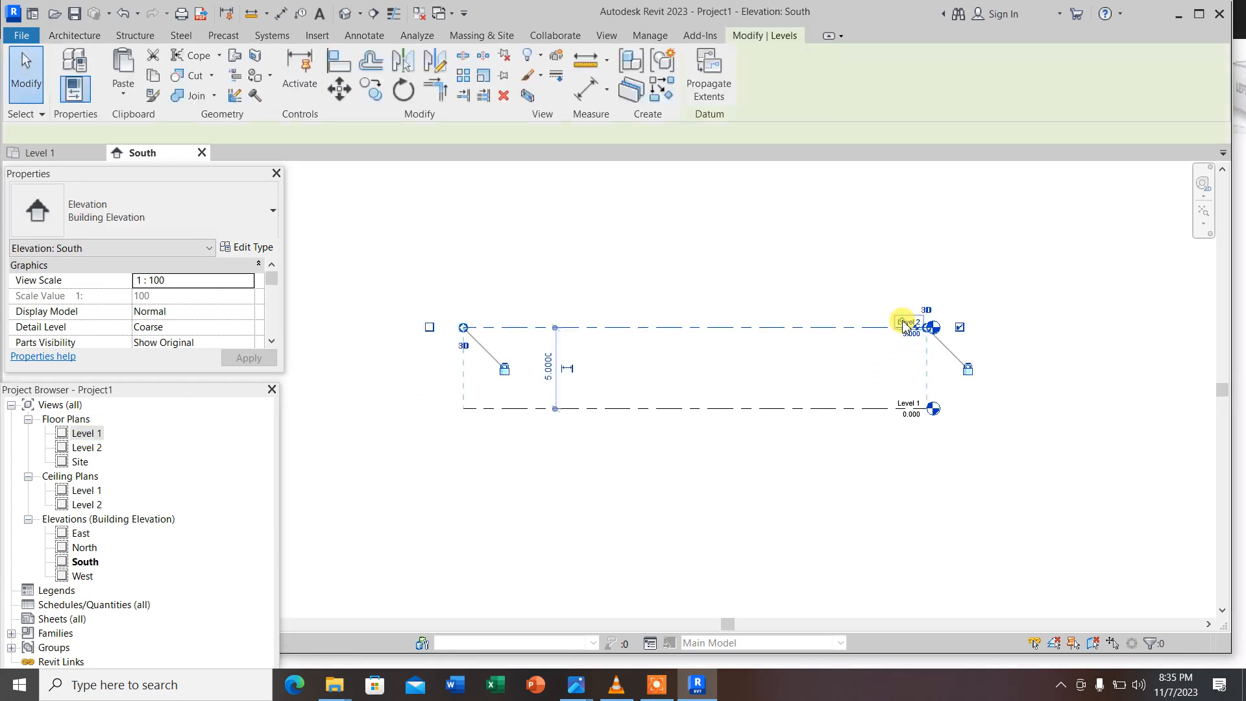
left_click(90, 447)
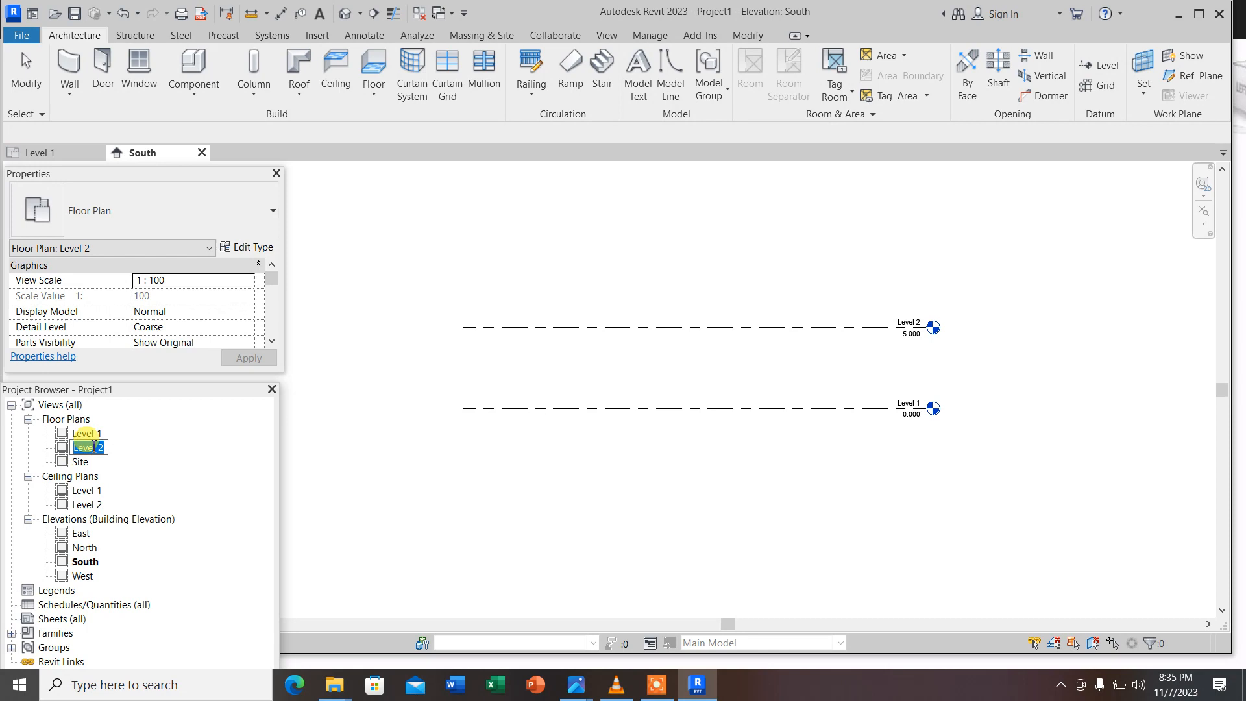
key("Escape")
left_click(88, 435)
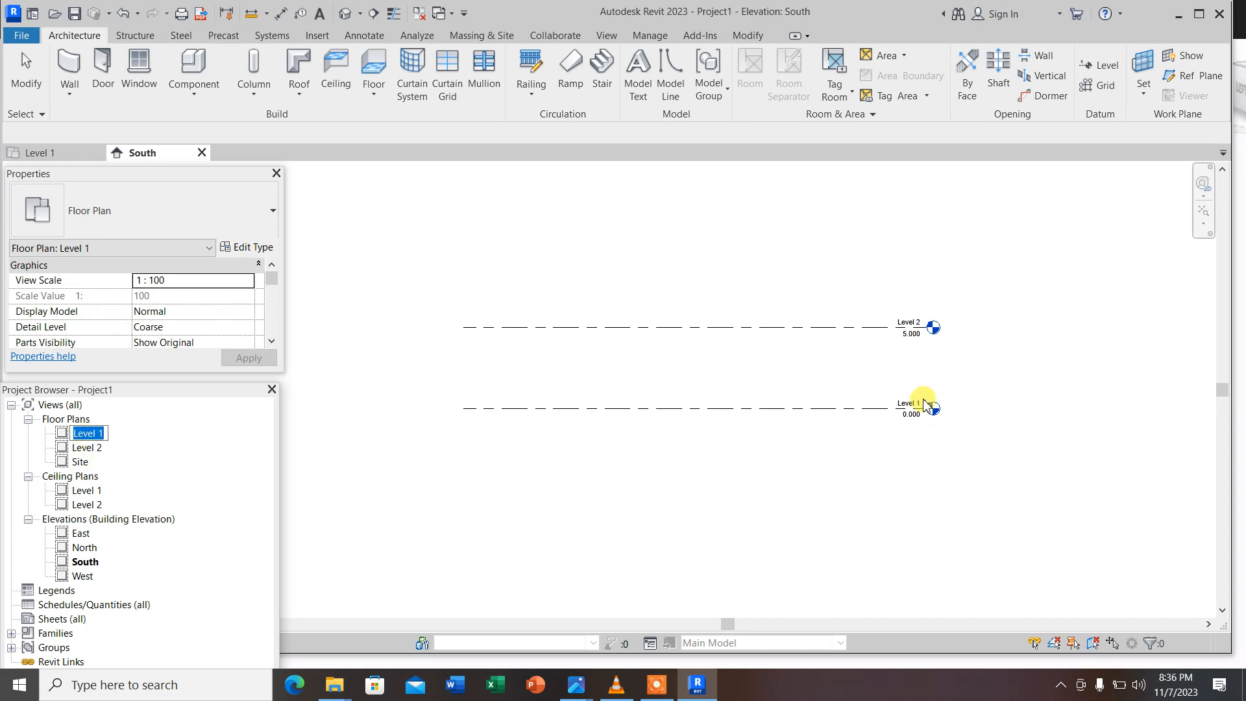
Rename Level 1 to SLAB in the South elevation and rename its corresponding views to match
left_click(917, 406)
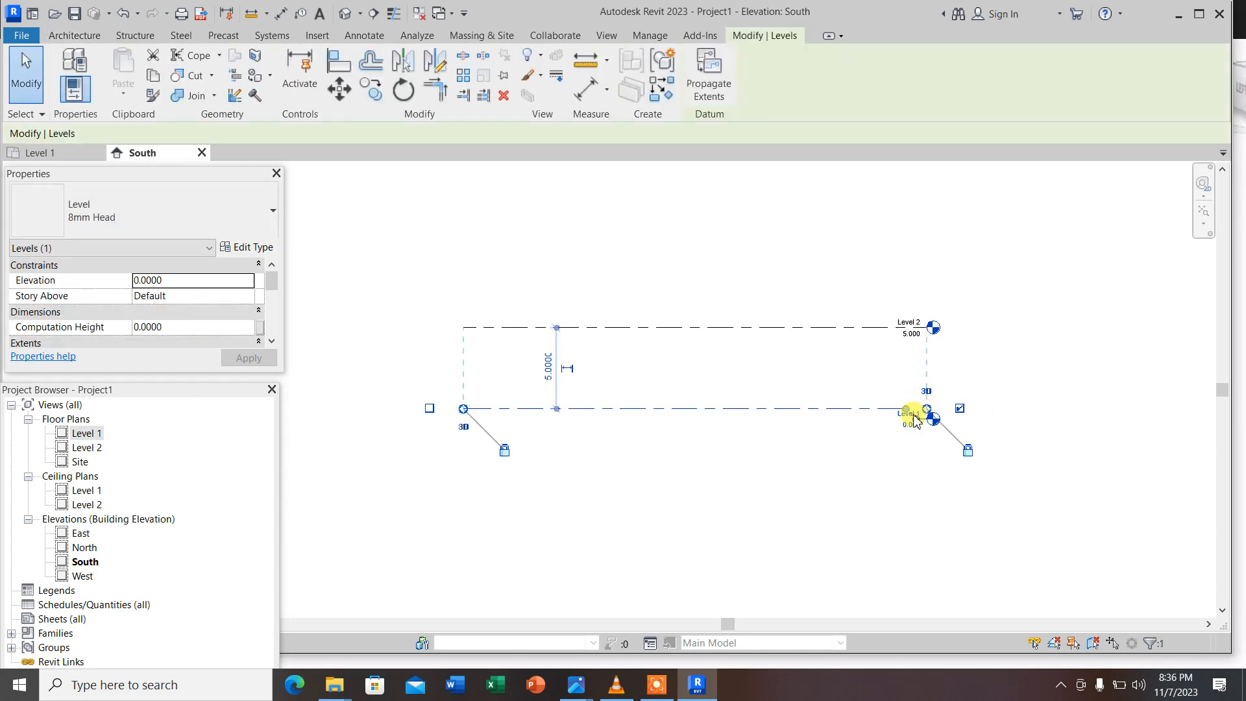
scroll(915, 419, "up", 3)
left_click(916, 422)
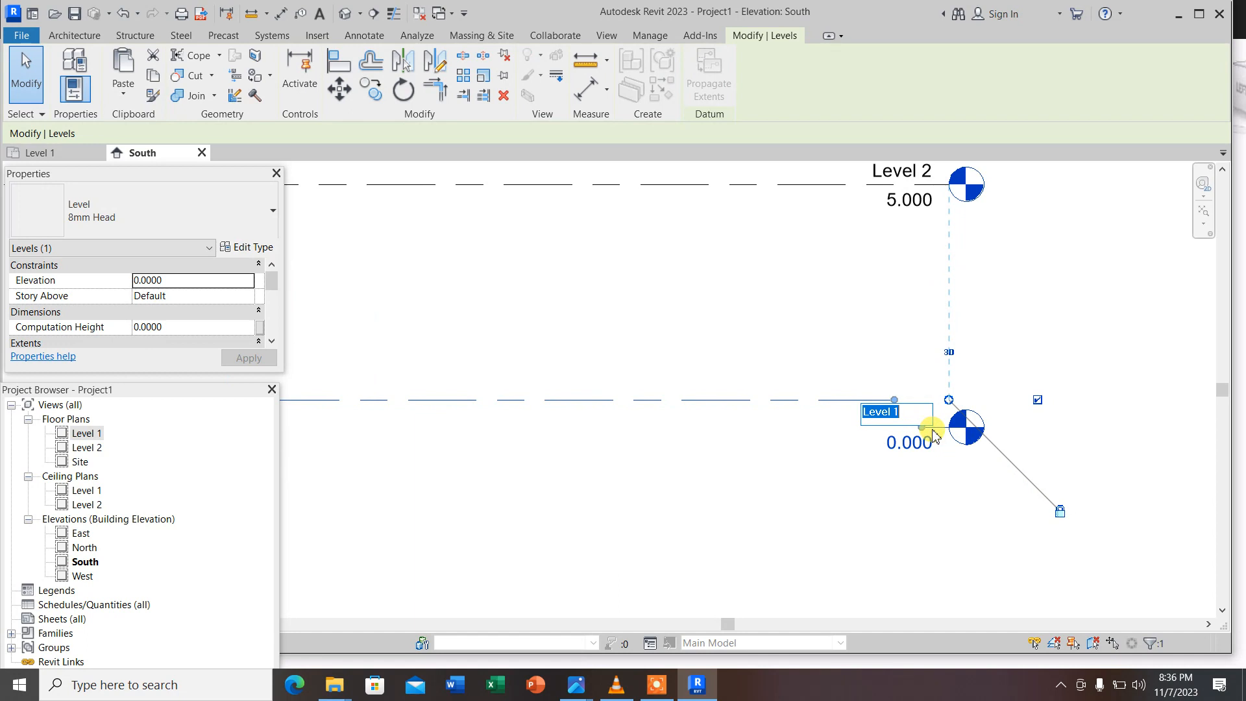
type("SLAB")
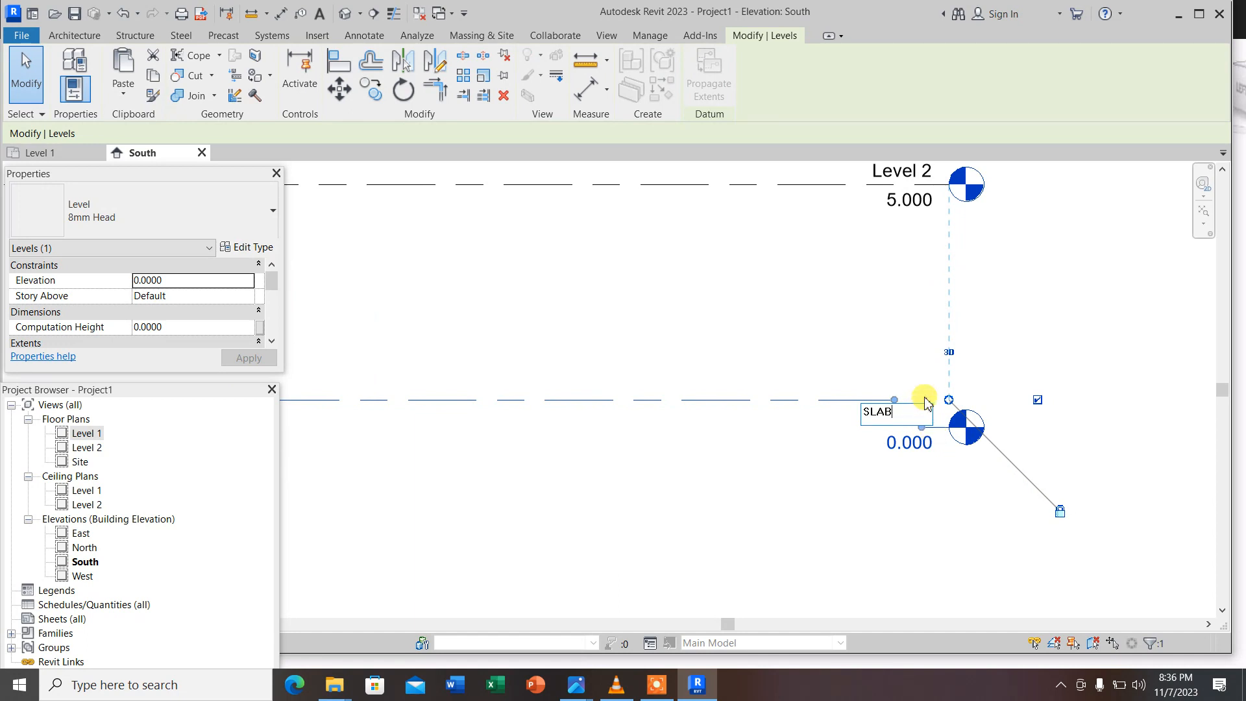
key("Return")
left_click(683, 349)
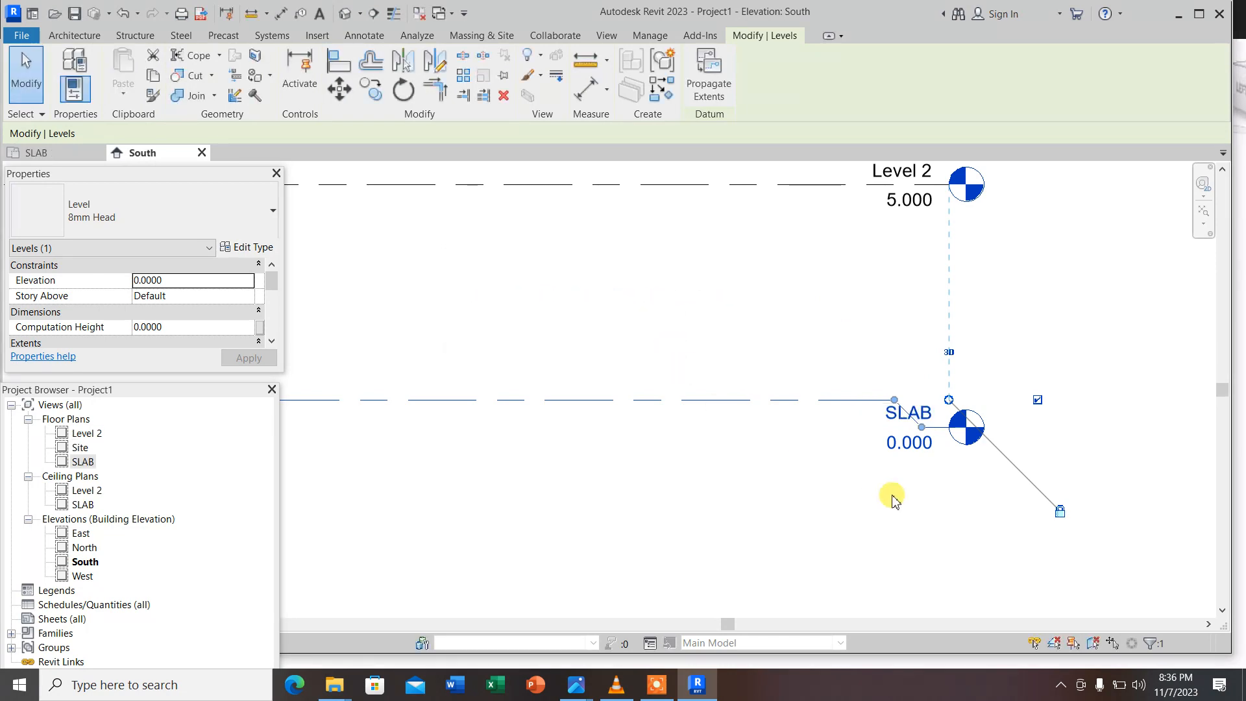
scroll(893, 496, "down", 3)
left_click(816, 577)
Rename Level 2 to ROOF and rename its corresponding views to match
scroll(893, 291, "up", 2)
left_click(902, 286)
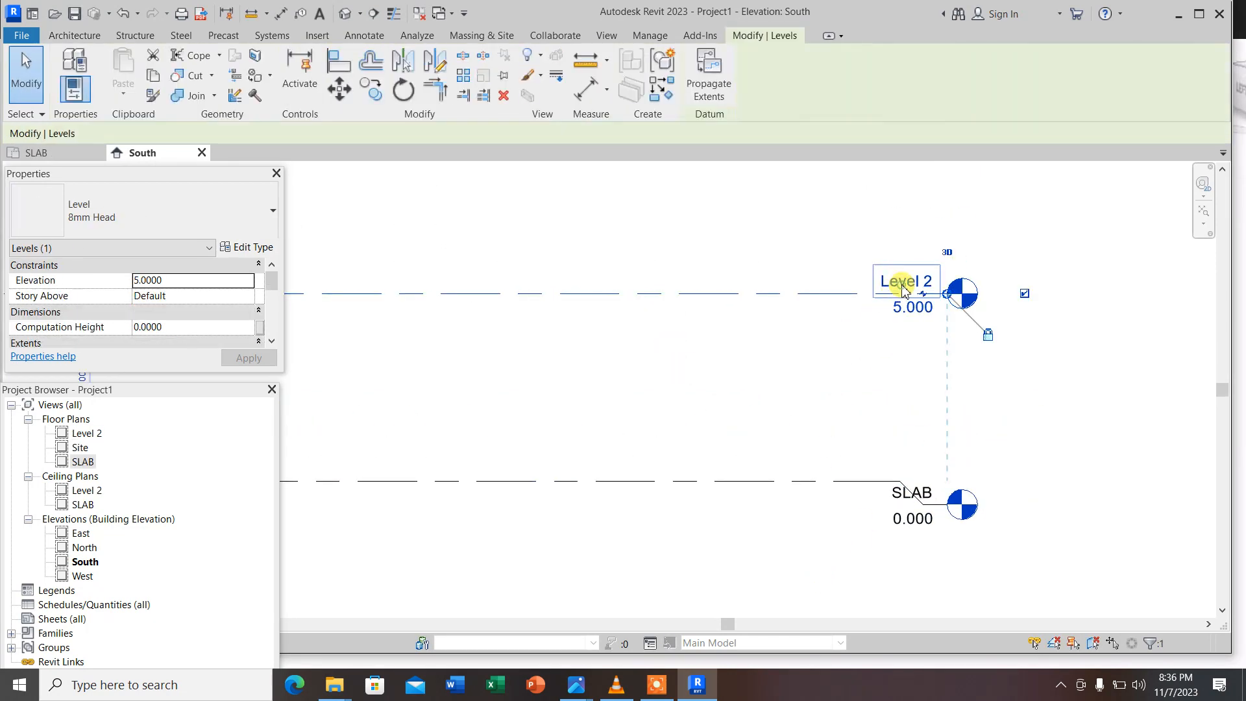
left_click(904, 286)
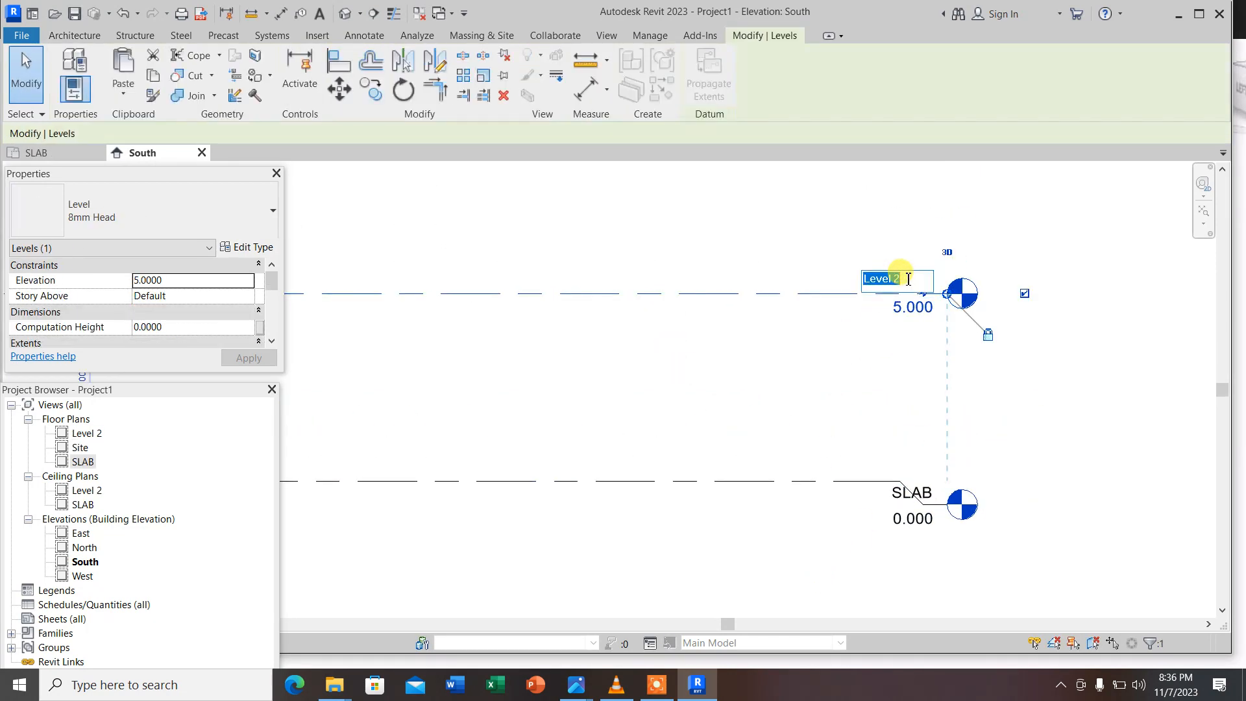
type("R")
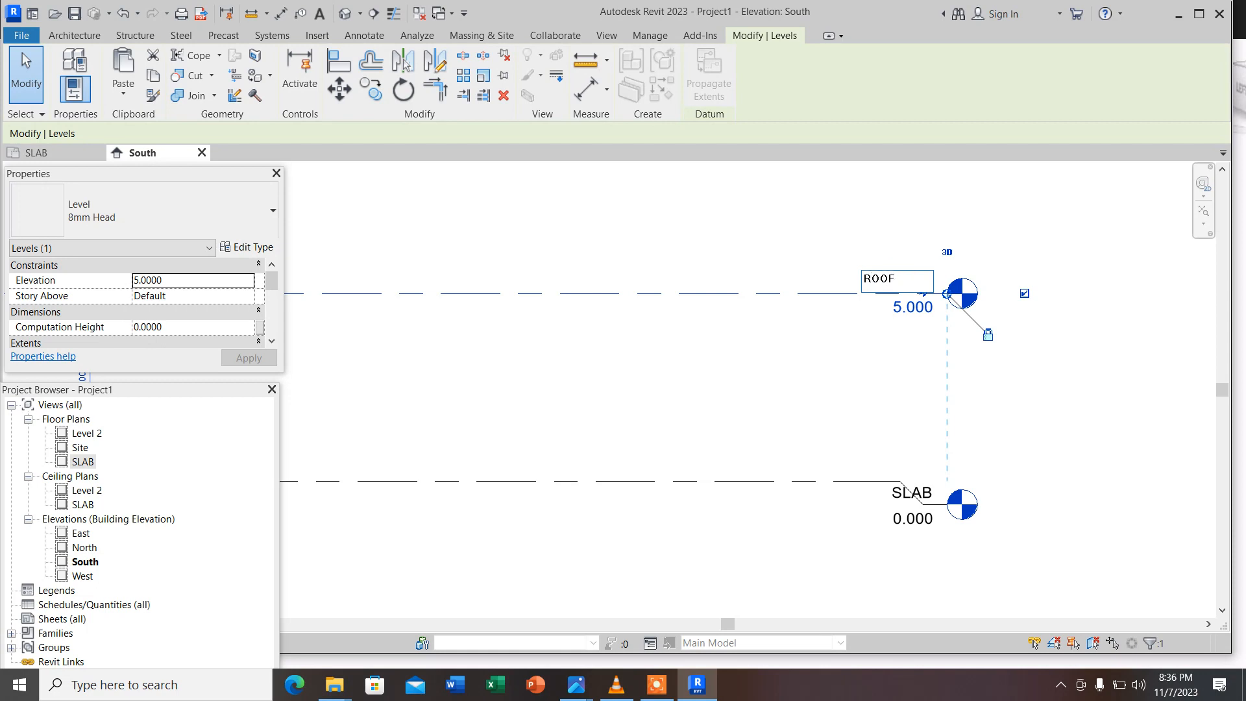
type("OOF")
left_click(882, 417)
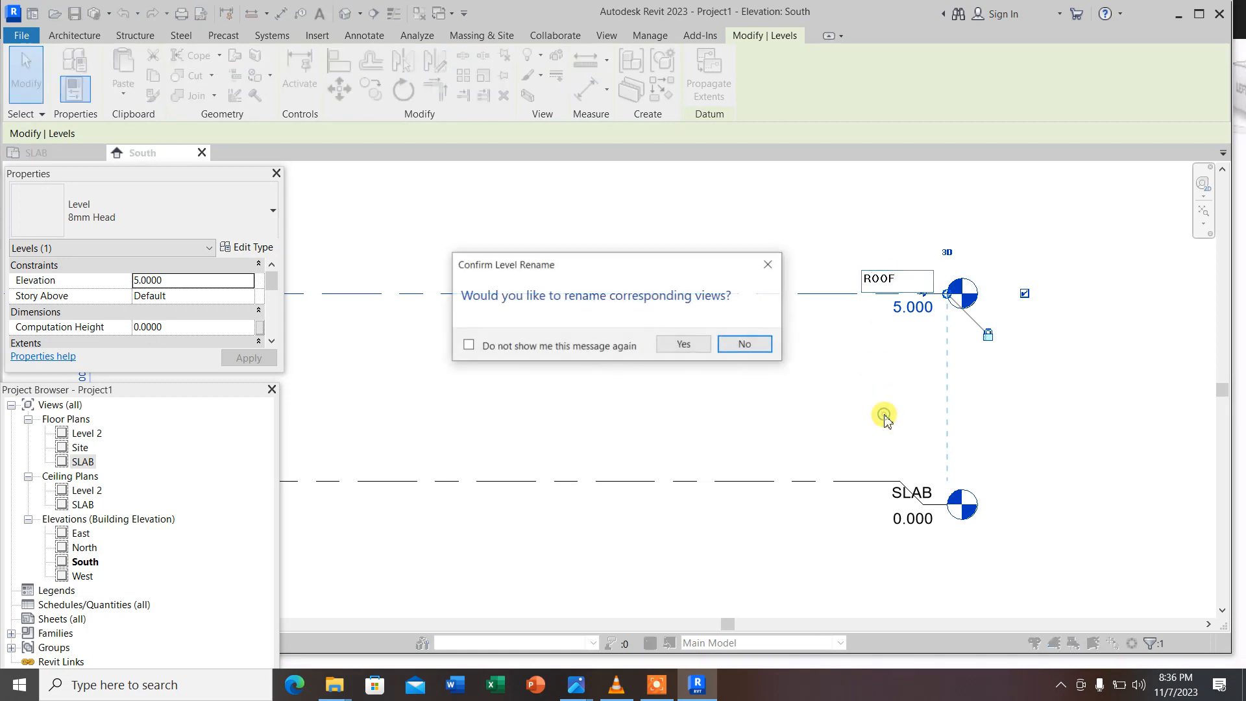
left_click(683, 344)
left_click(996, 372)
scroll(983, 396, "down", 2)
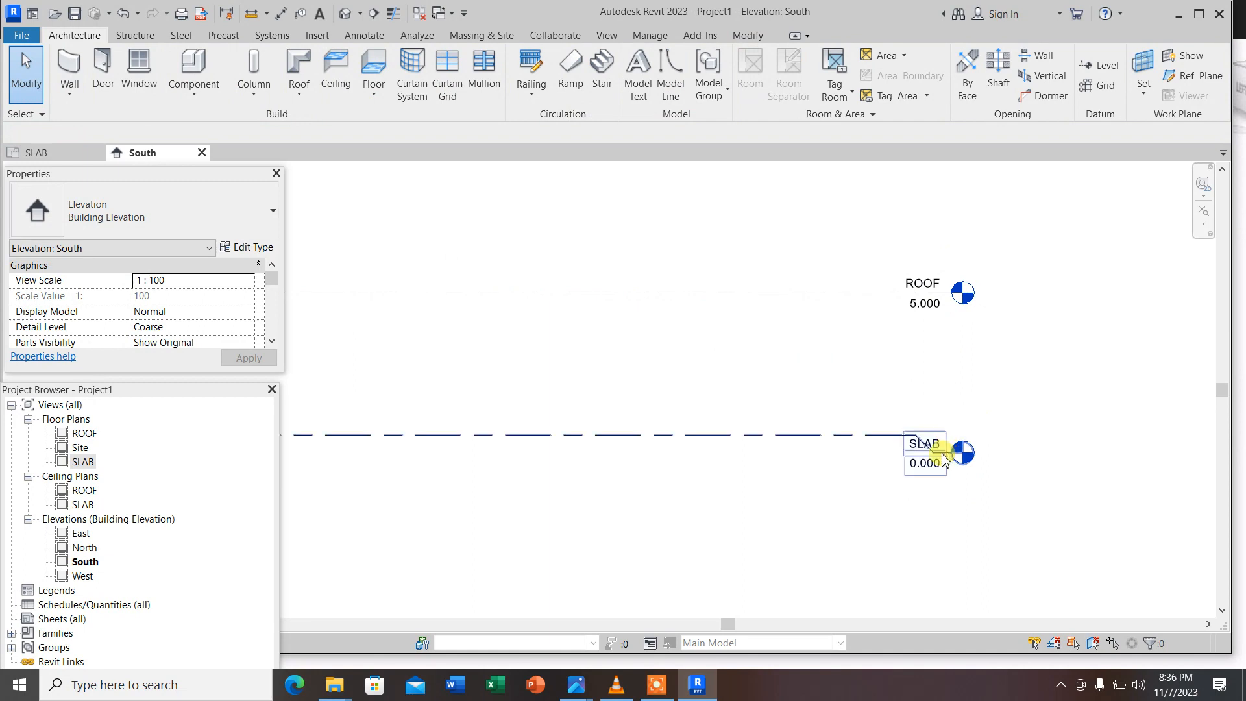
scroll(999, 396, "down", 3)
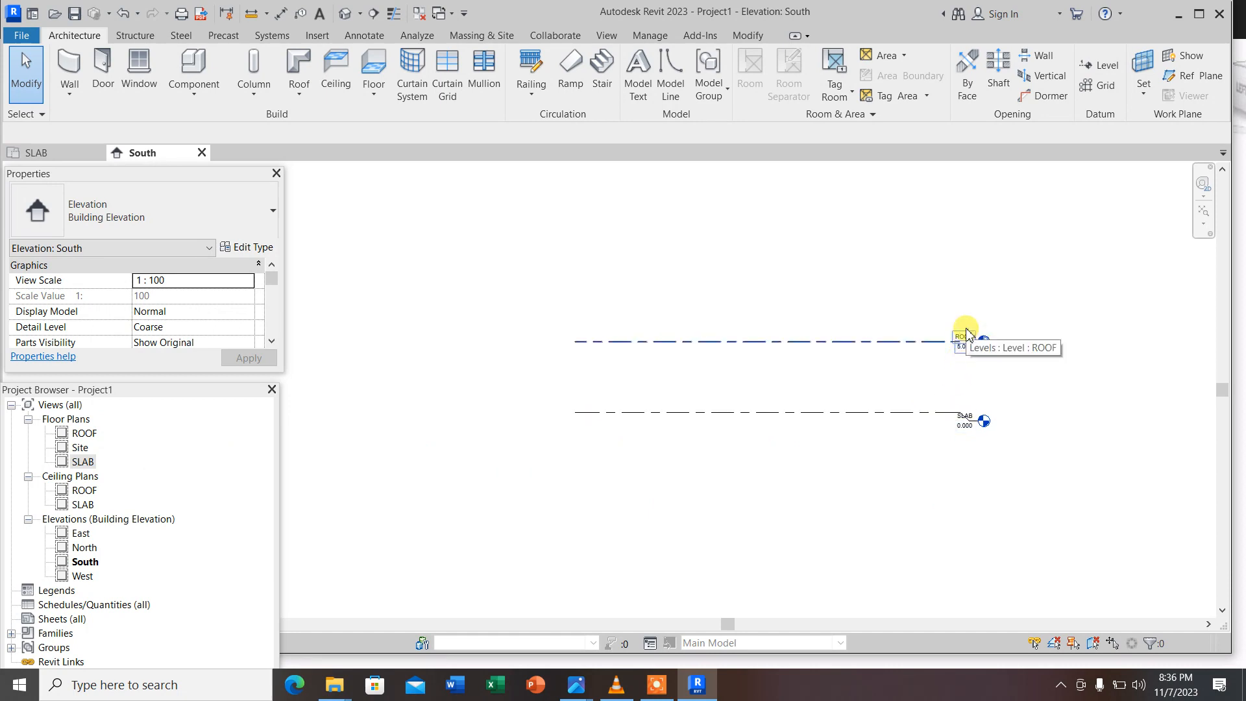
Open the SLAB floor plan and bring the four elevation markers into view
left_click(83, 462)
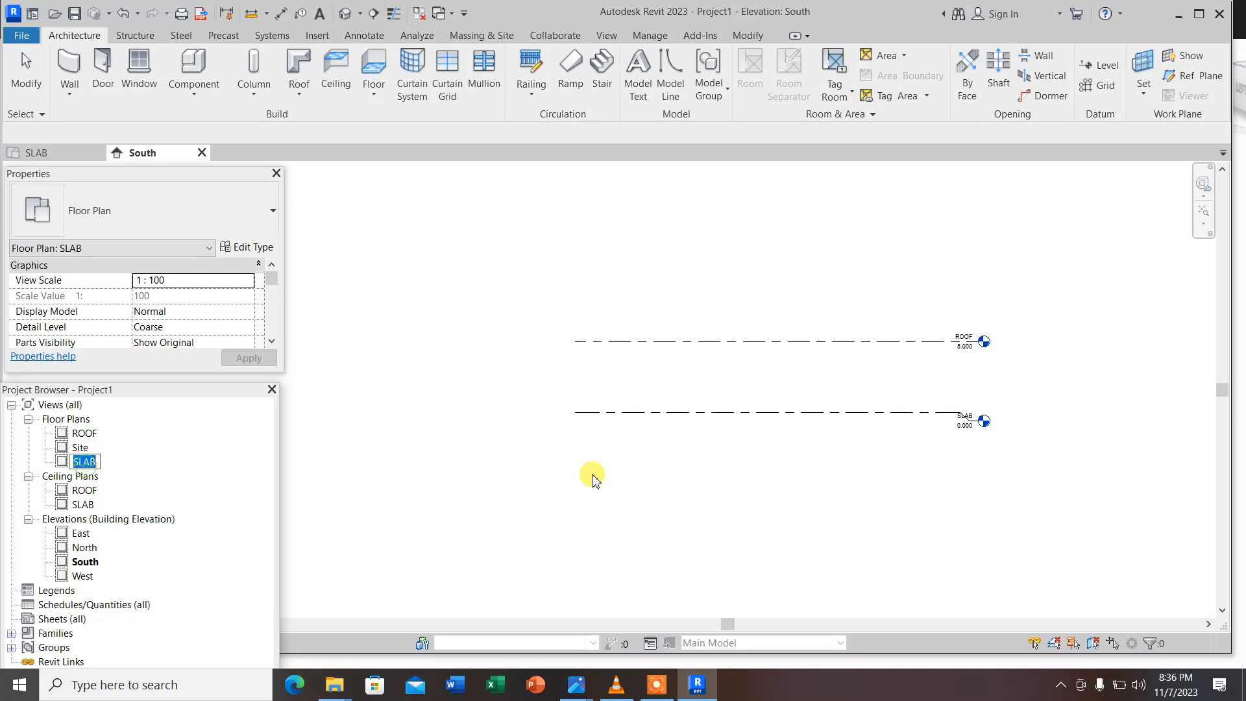
double_click(87, 462)
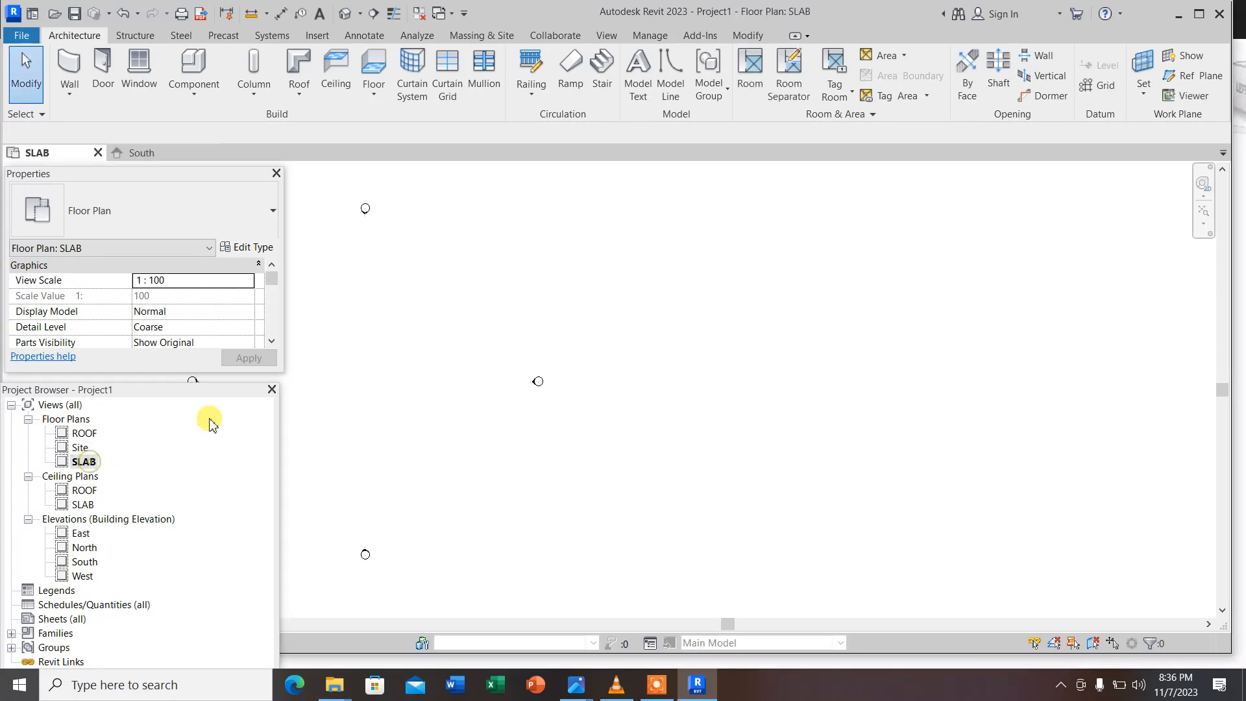
scroll(448, 407, "up", 2)
scroll(789, 422, "up", 1)
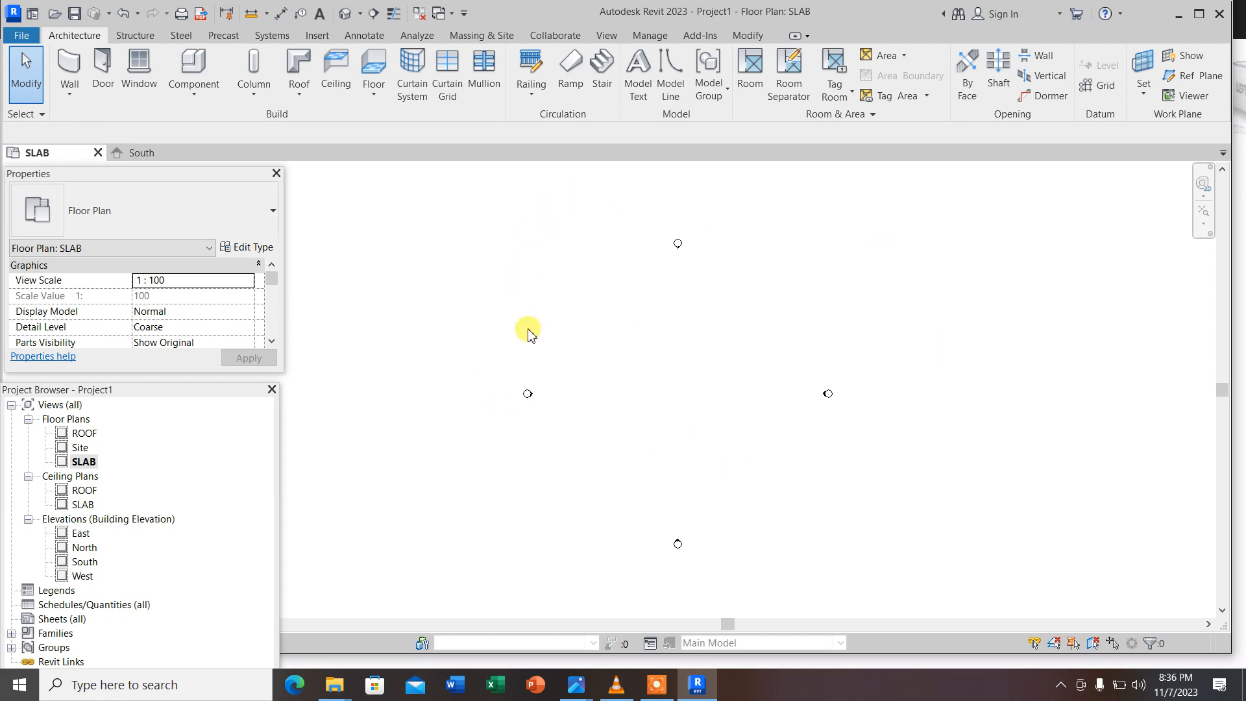
Draw a horizontal grid line between the elevation markers, in the upper half of the SLAB plan
left_click(1097, 85)
scroll(701, 348, "up", 1)
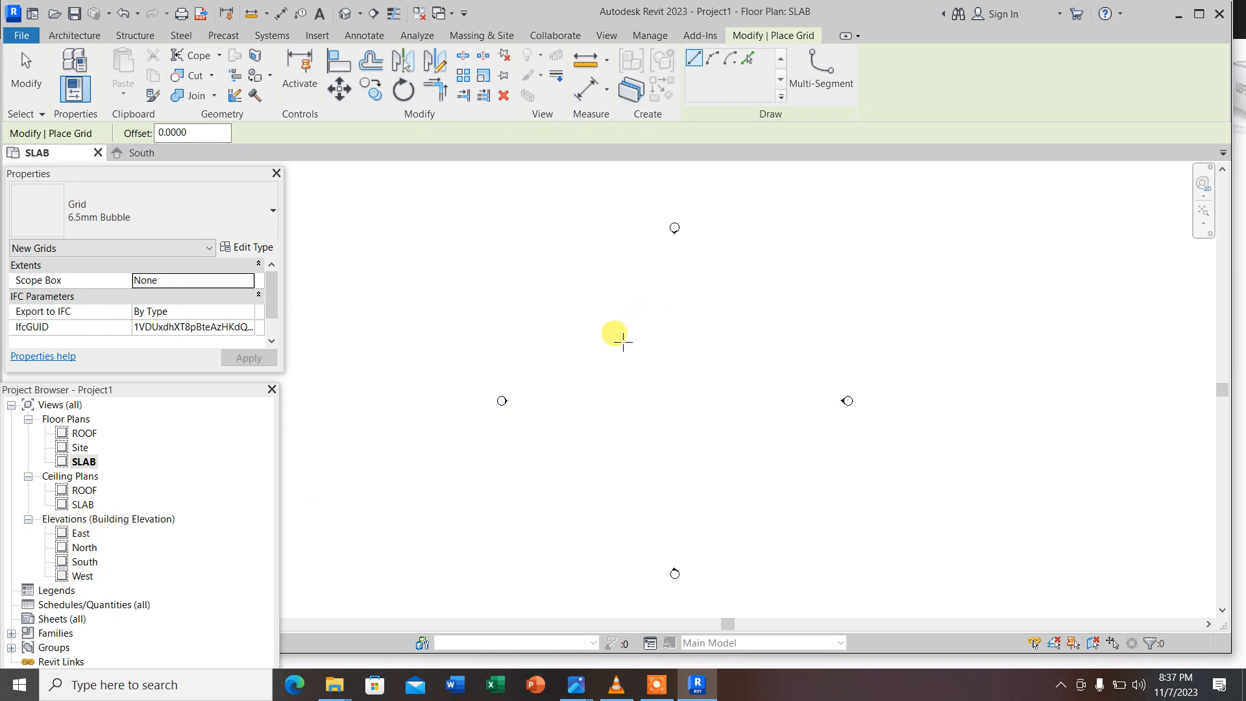
left_click(589, 323)
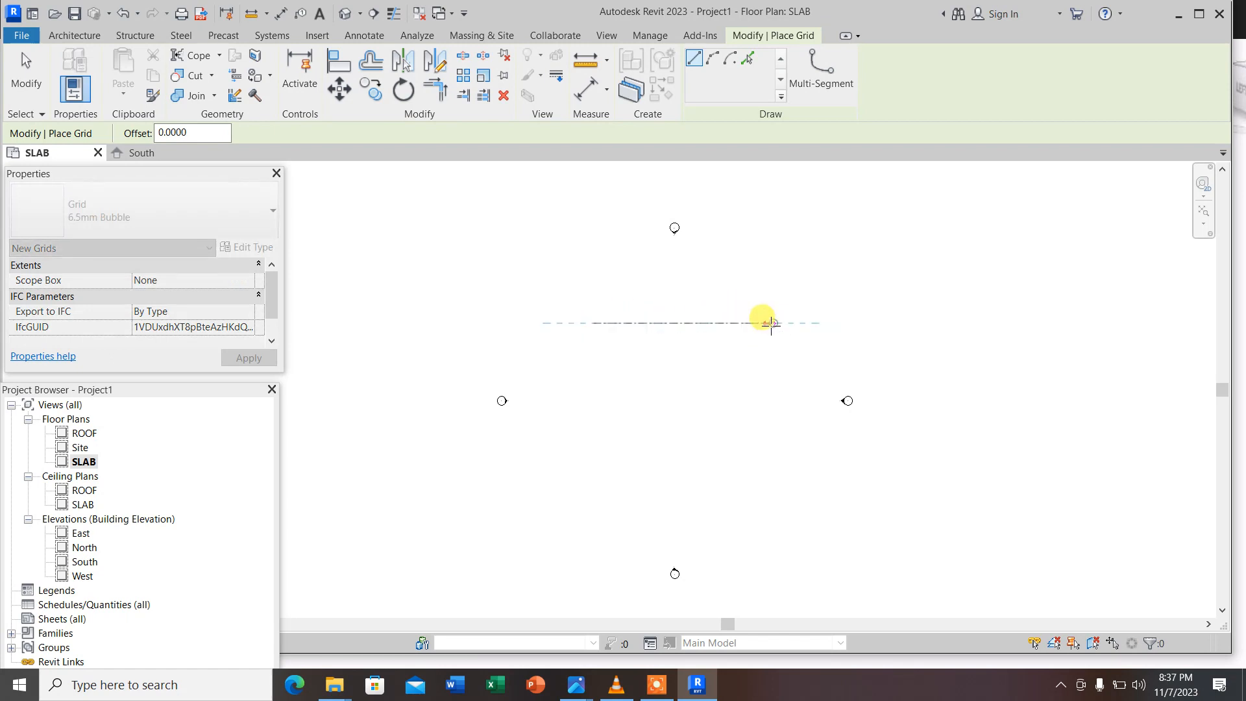
left_click(769, 322)
scroll(769, 322, "up", 3)
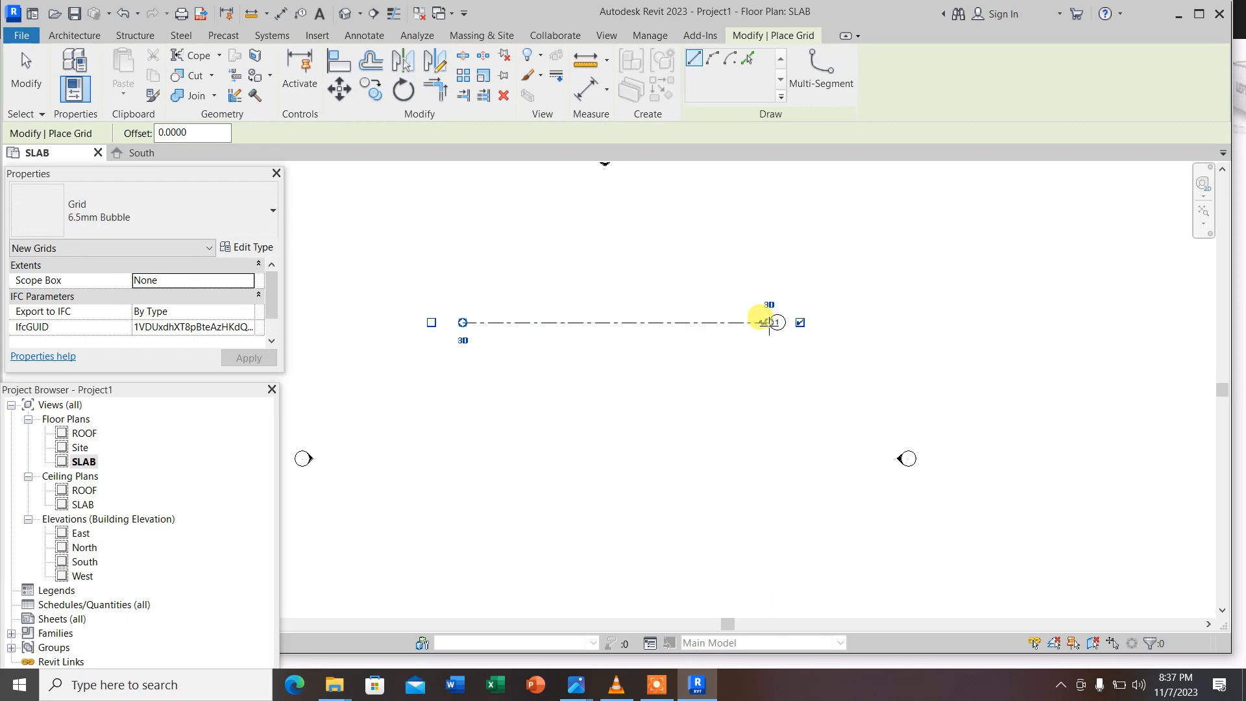
Draw a second horizontal grid line about 10 m below grid 1, with both ends aligned to it
scroll(782, 318, "down", 2)
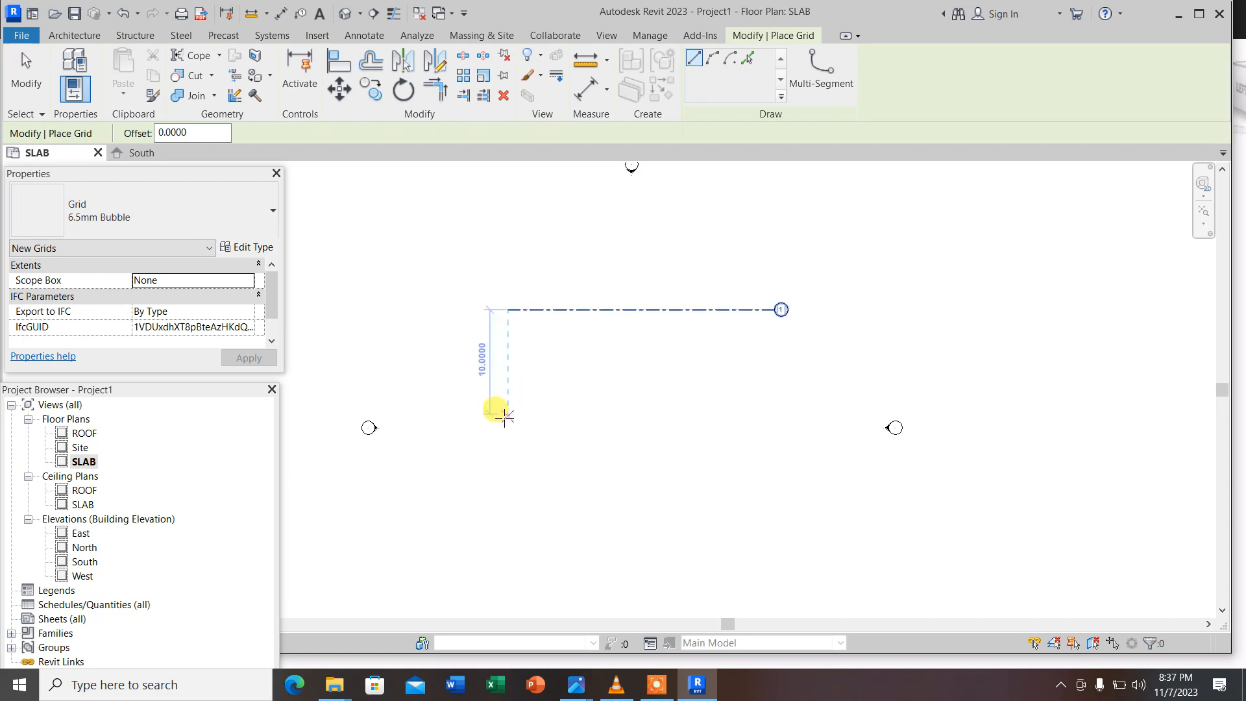
left_click(505, 414)
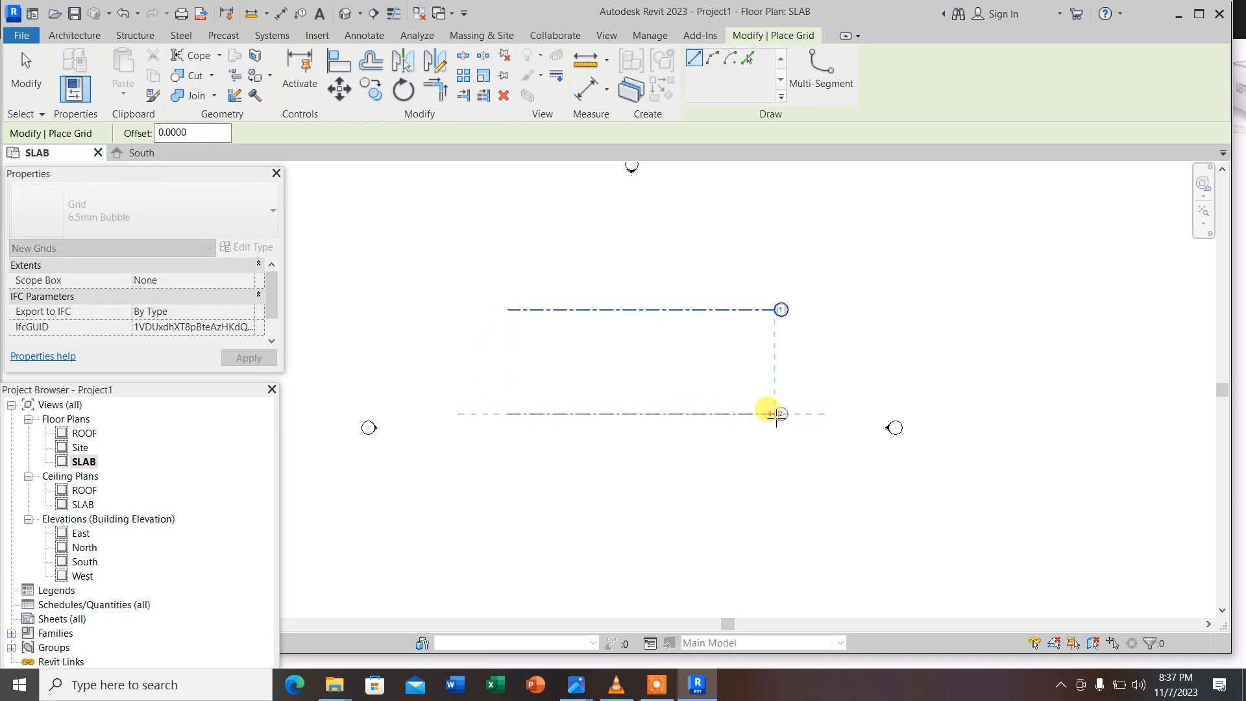
left_click(776, 414)
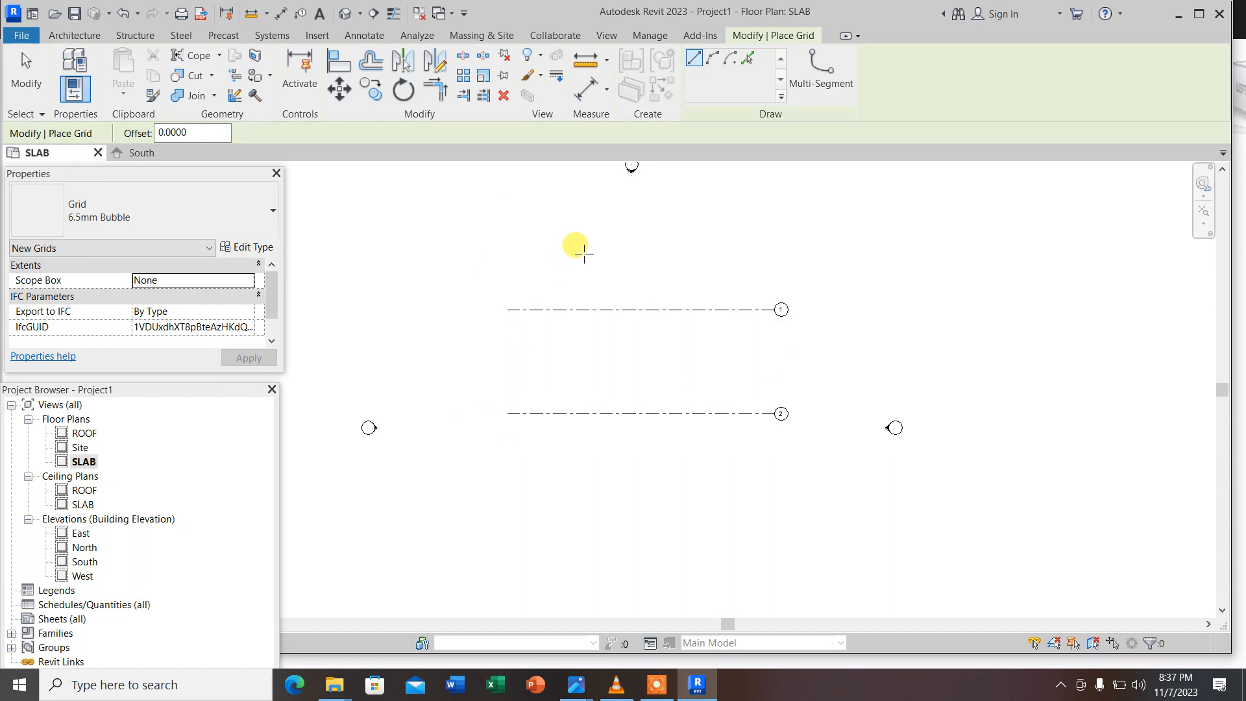
Draw a vertical grid line downward across grids 1 and 2 near their left ends, then finish placing grids
scroll(822, 317, "up", 3)
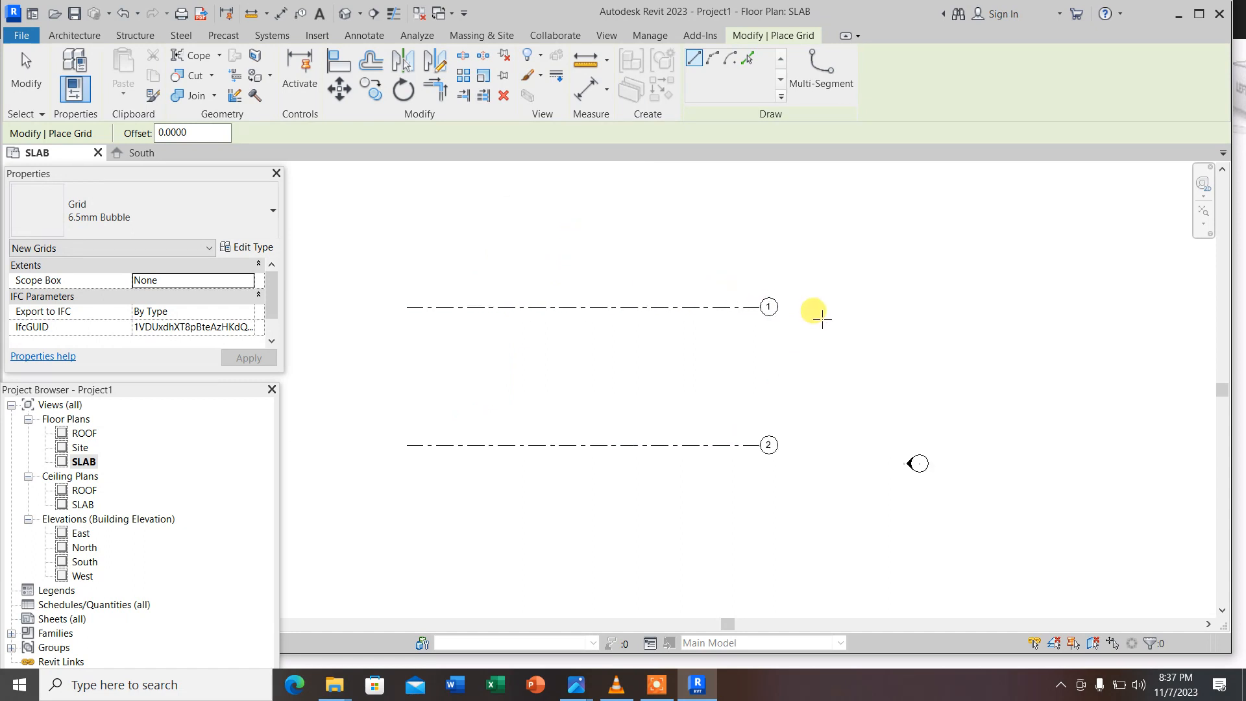
scroll(773, 366, "down", 2)
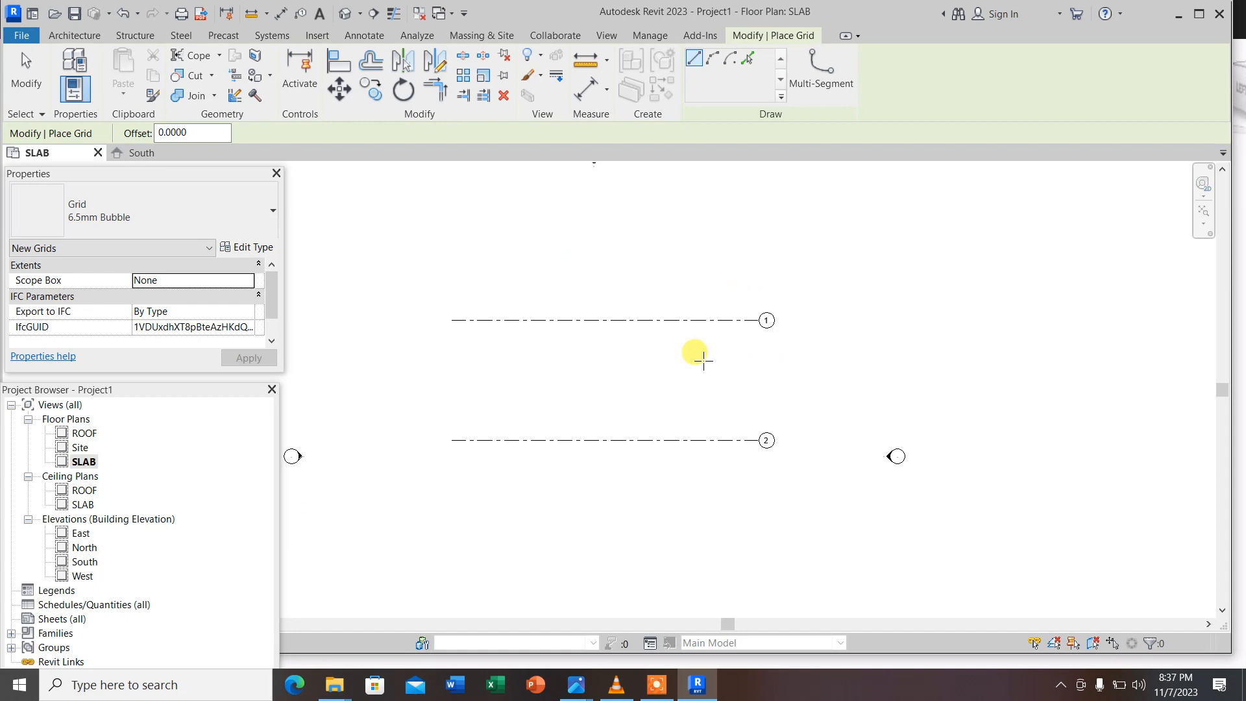
left_click(533, 253)
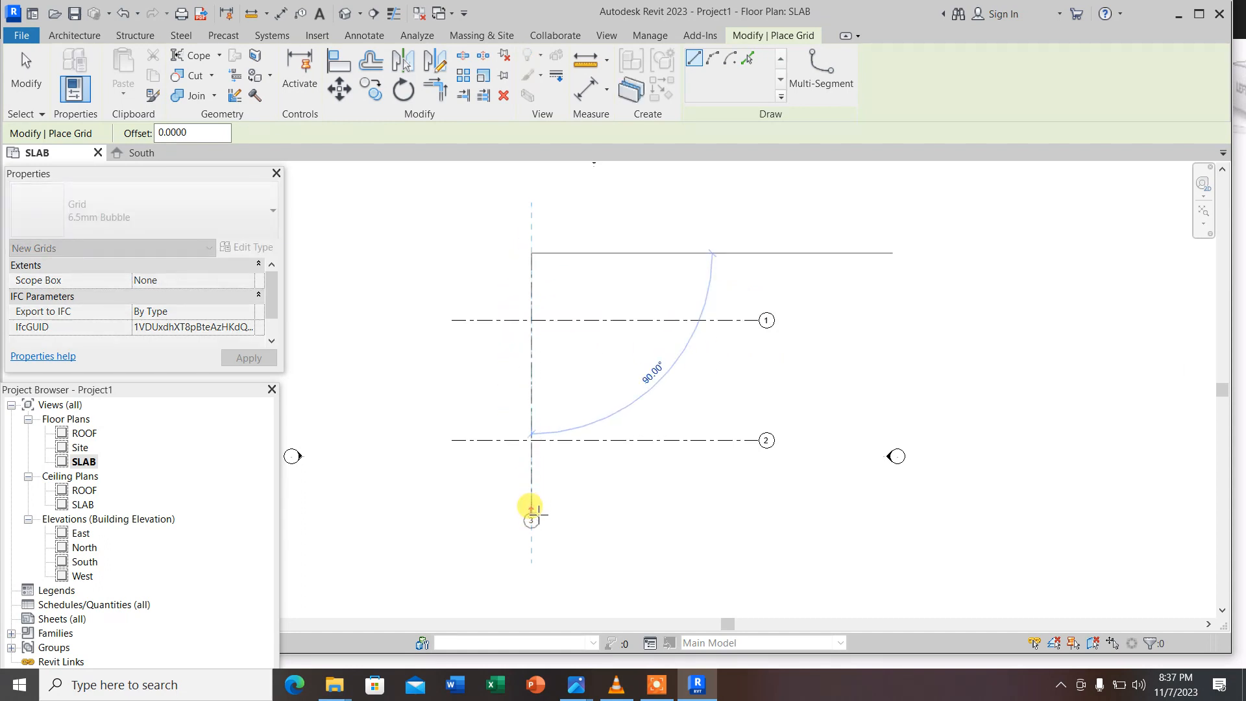
left_click(531, 513)
key("Escape")
key("Escape")
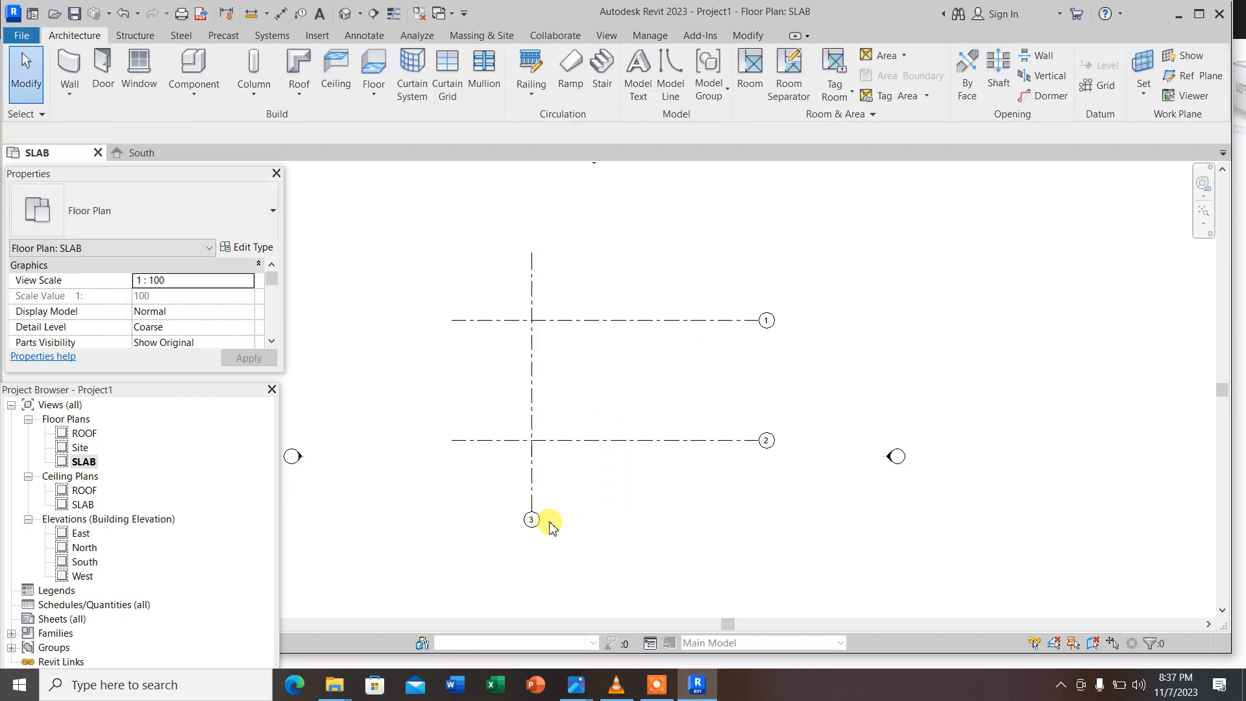
Rename the vertical grid line to A
scroll(549, 521, "up", 2)
left_click(521, 508)
left_click(149, 312)
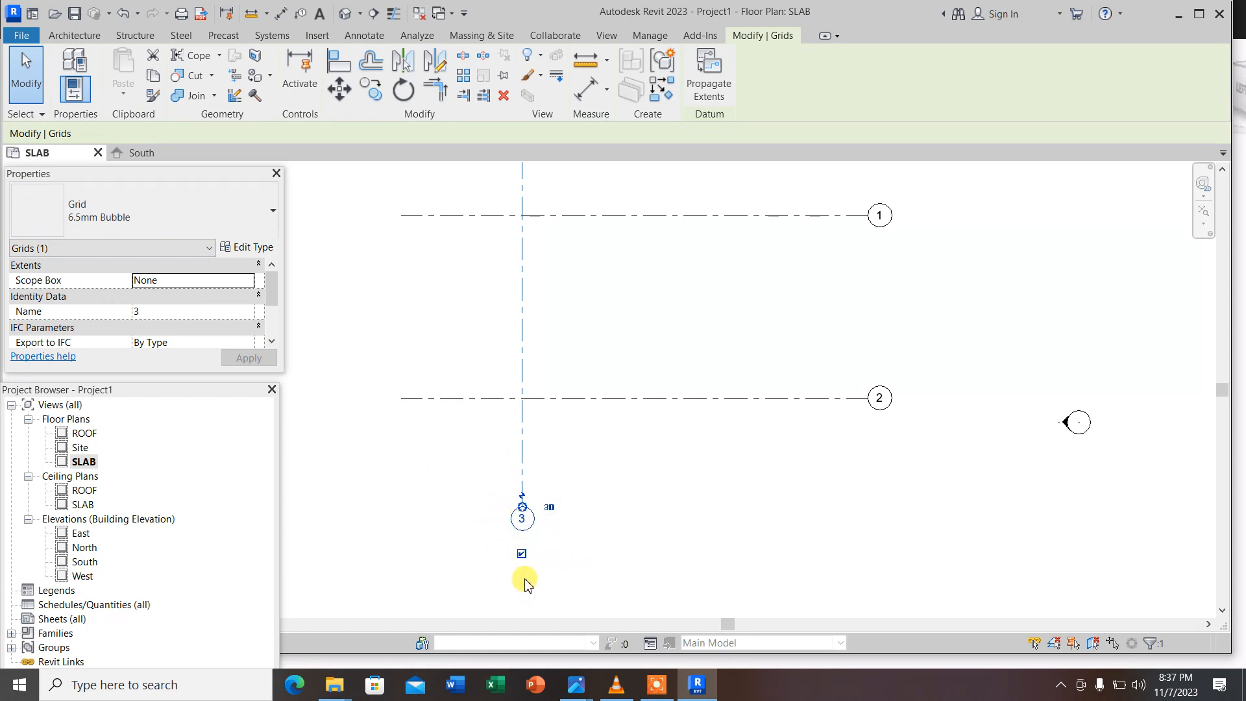
left_click(148, 312)
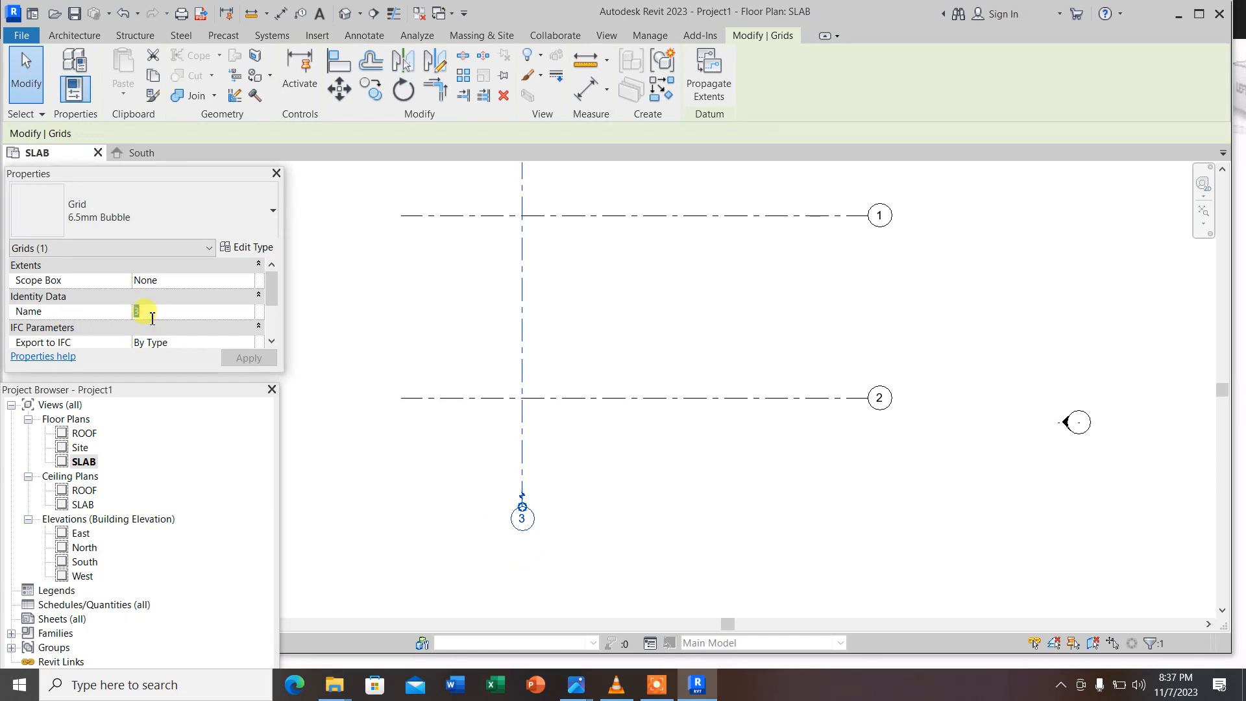
type("A")
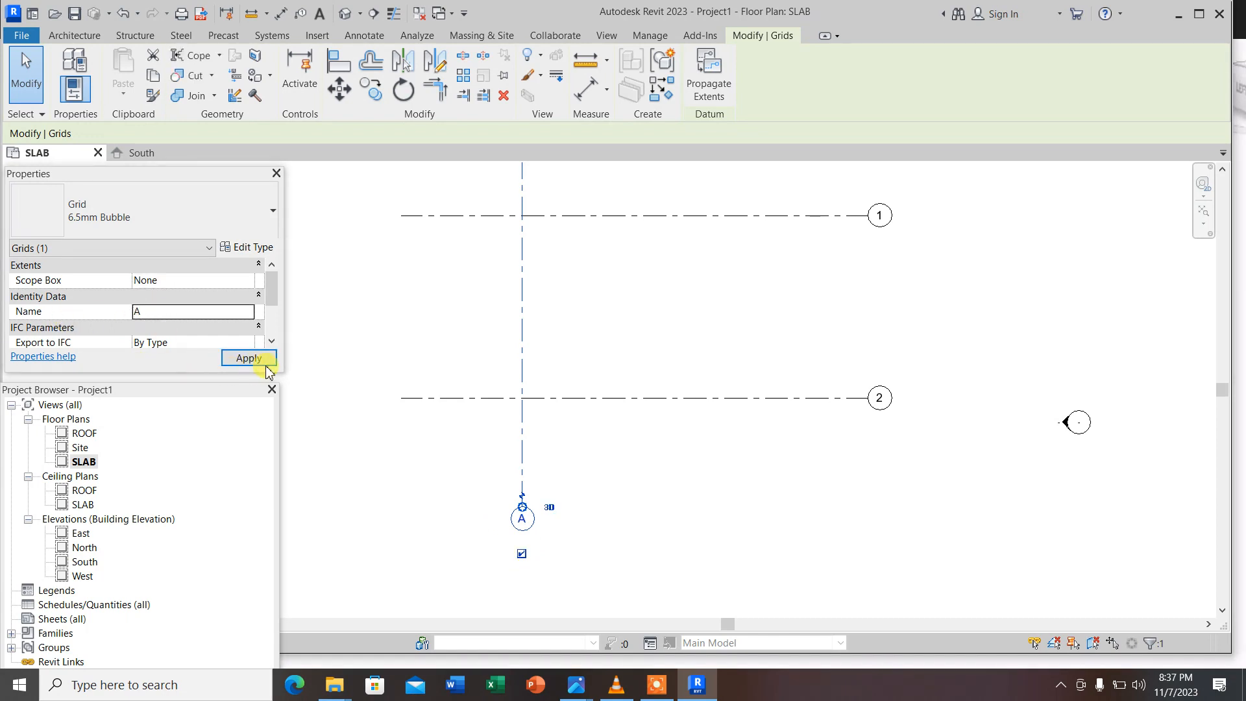
left_click(247, 358)
left_click(593, 524)
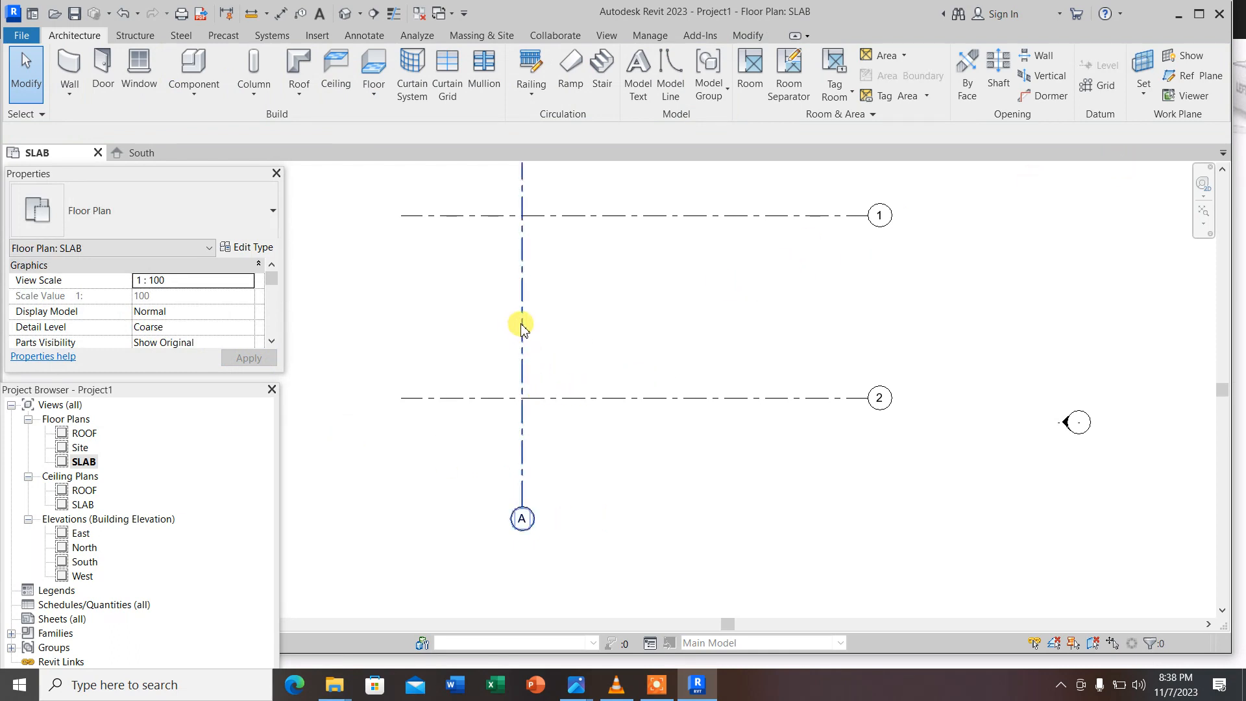
Draw a vertical grid line about 3 m to the right of grid A, with its ends aligned to grid A
left_click(1097, 85)
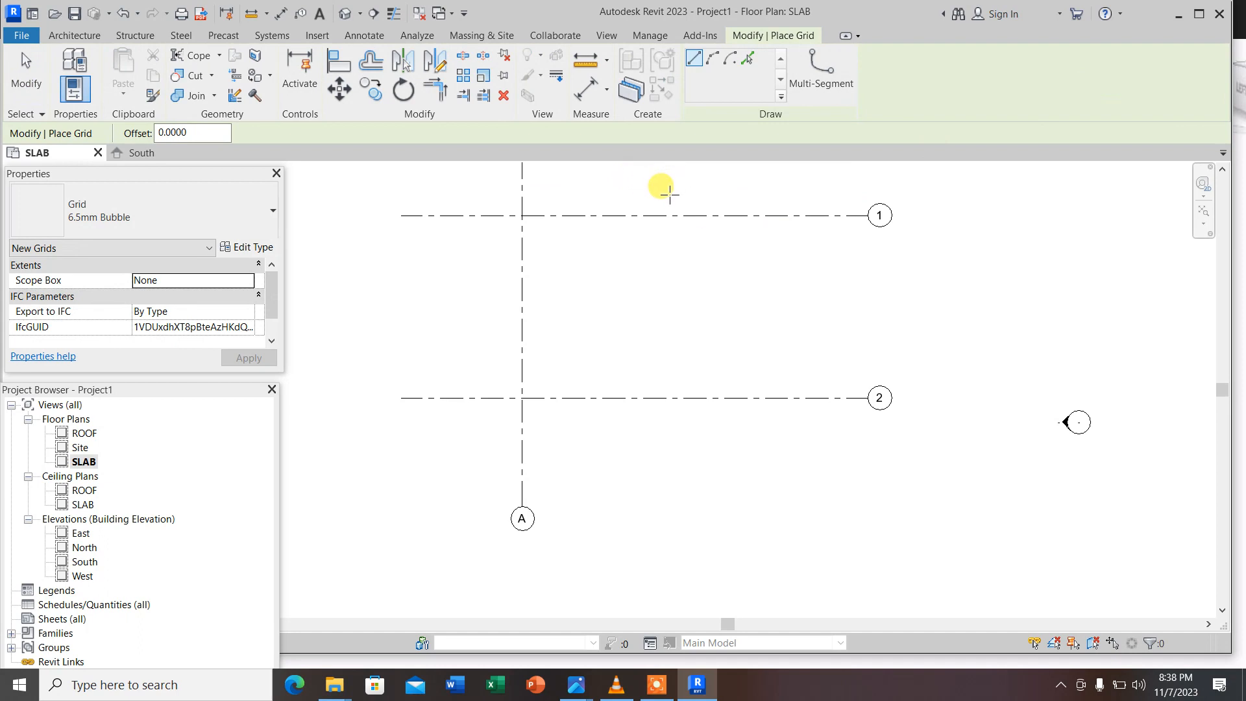
scroll(635, 250, "down", 2)
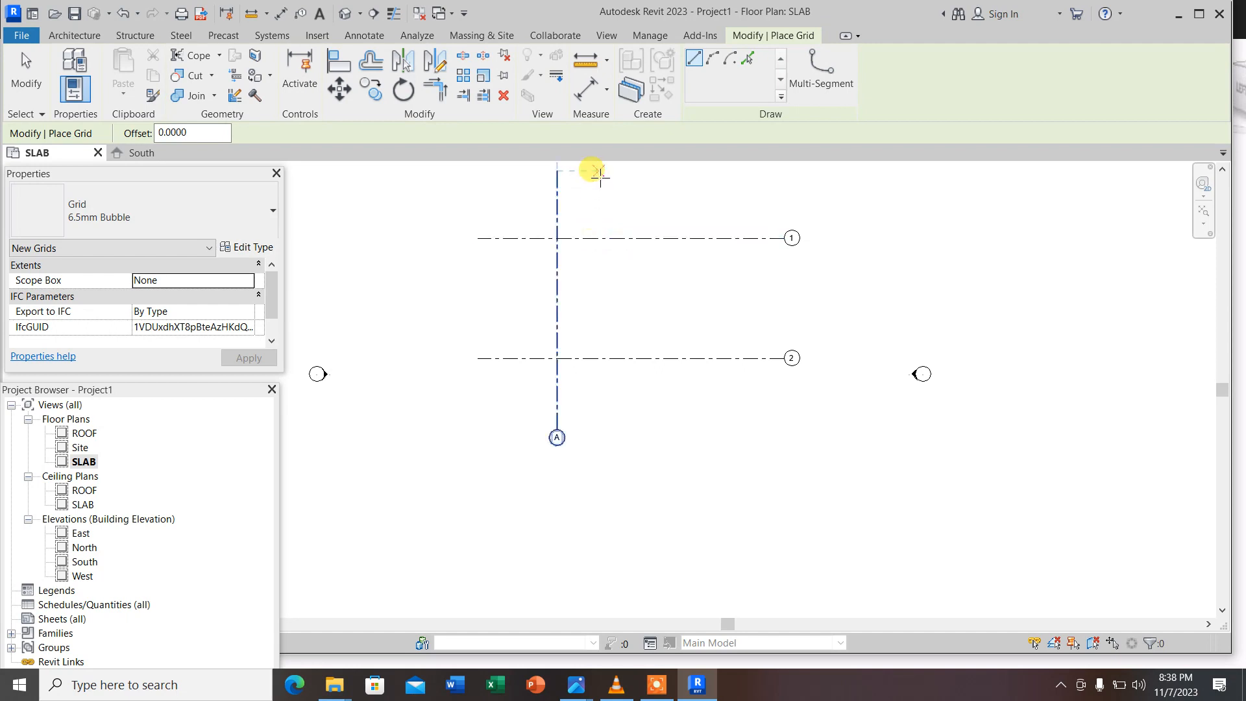
scroll(594, 293, "down", 1)
scroll(598, 293, "down", 1)
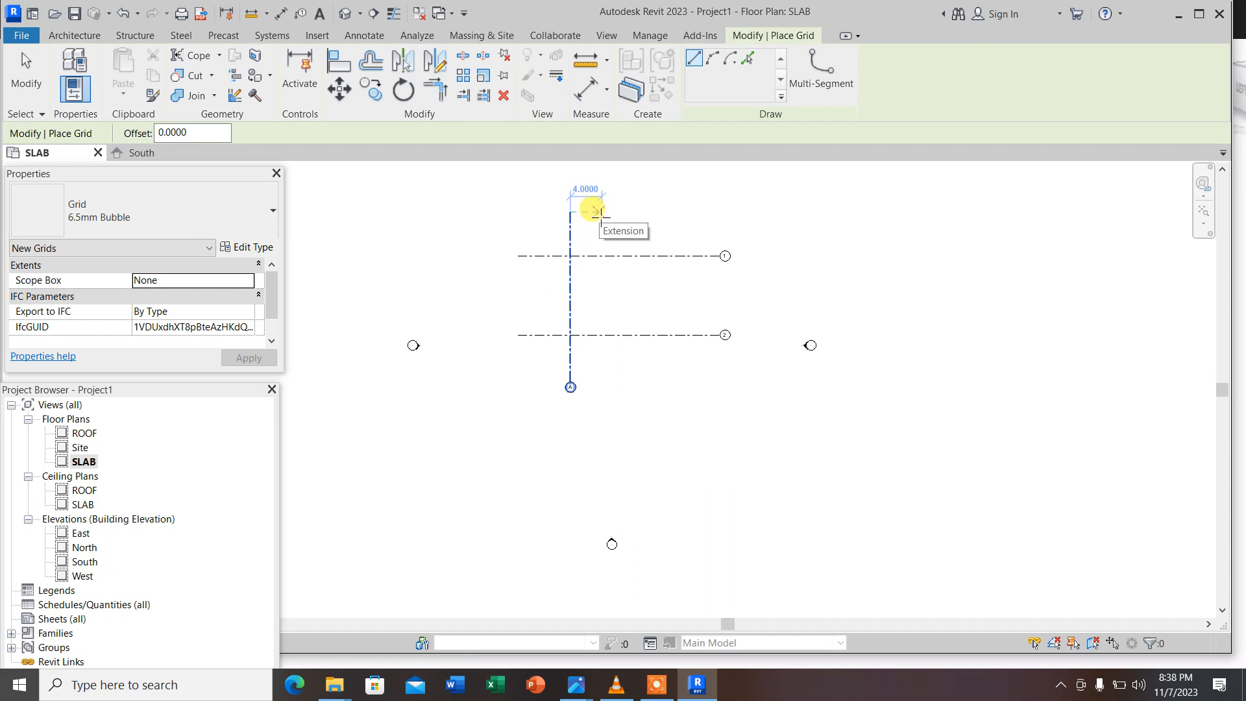
left_click(594, 211)
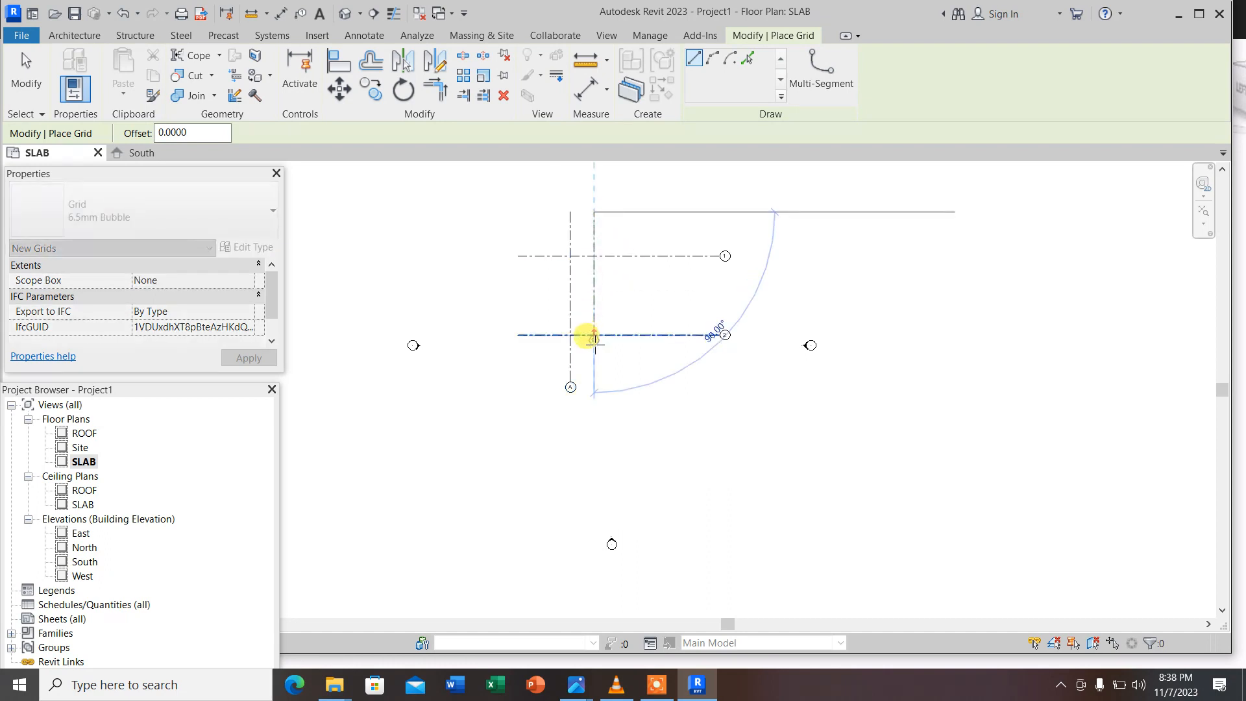
left_click(594, 388)
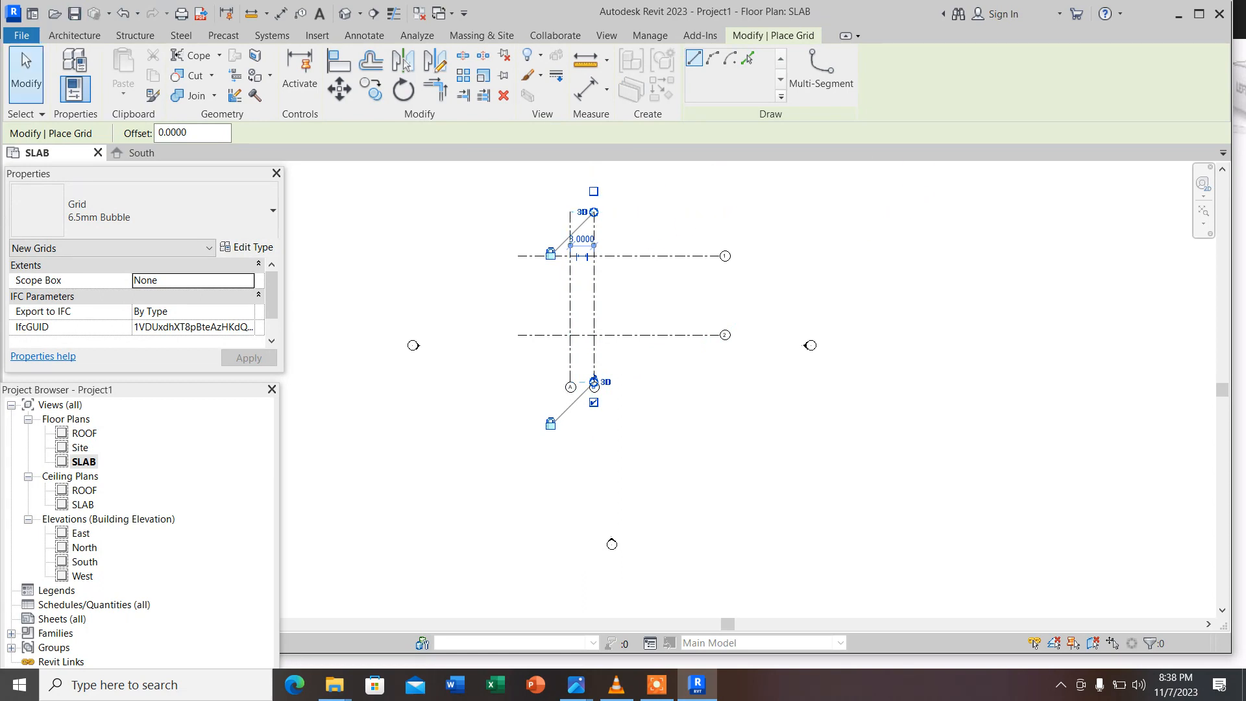
left_click(26, 72)
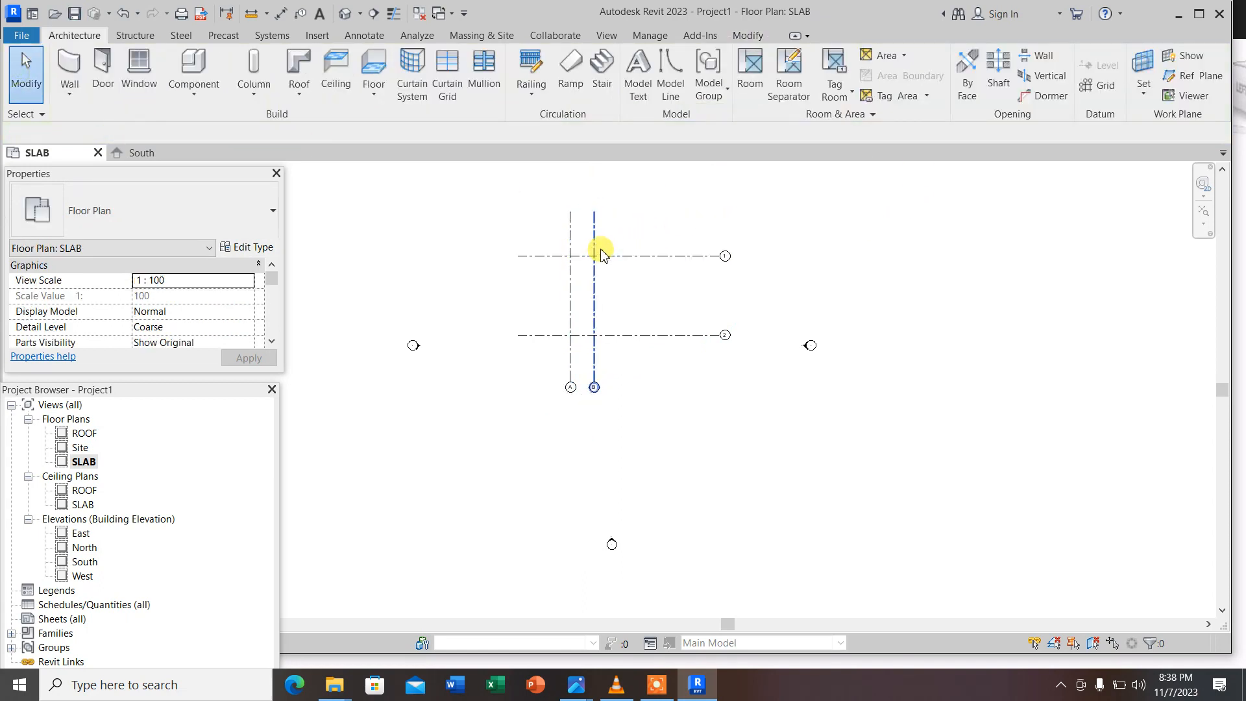
Draw another vertical grid line about 10 m to the right of grid B, with its ends aligned, then finish placing grids
scroll(594, 253, "up", 2)
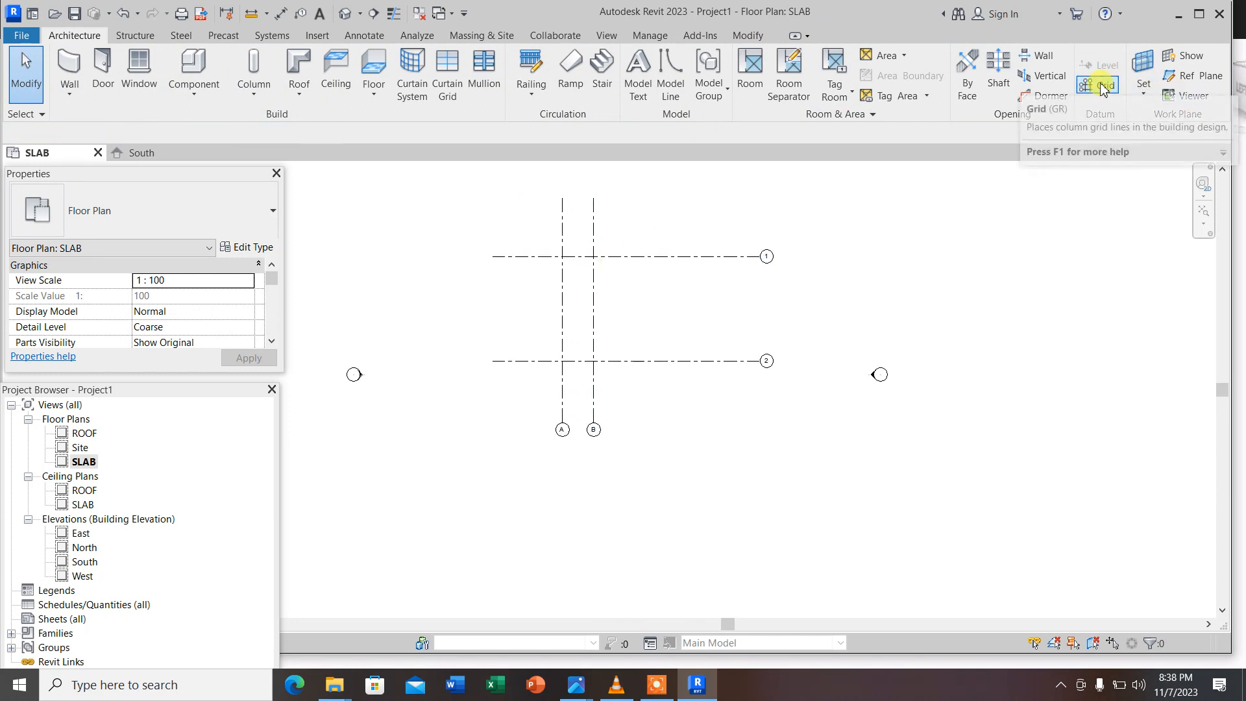
left_click(594, 235)
right_click(595, 233)
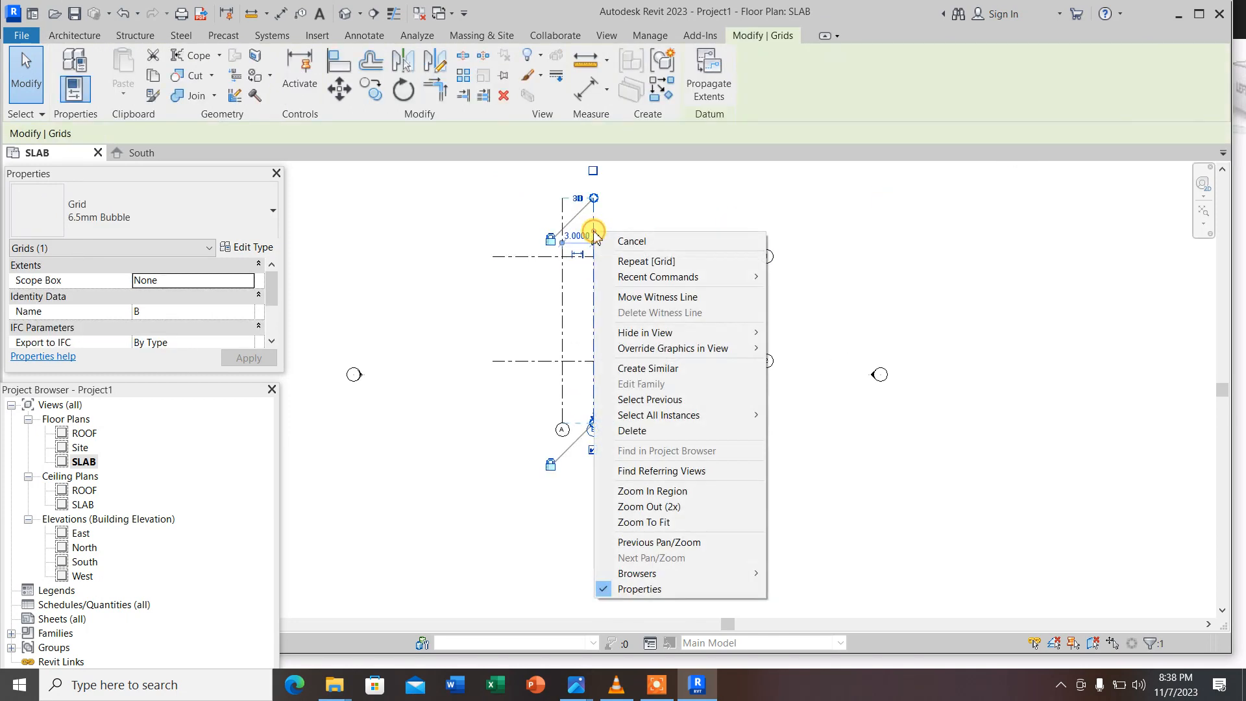
left_click(649, 368)
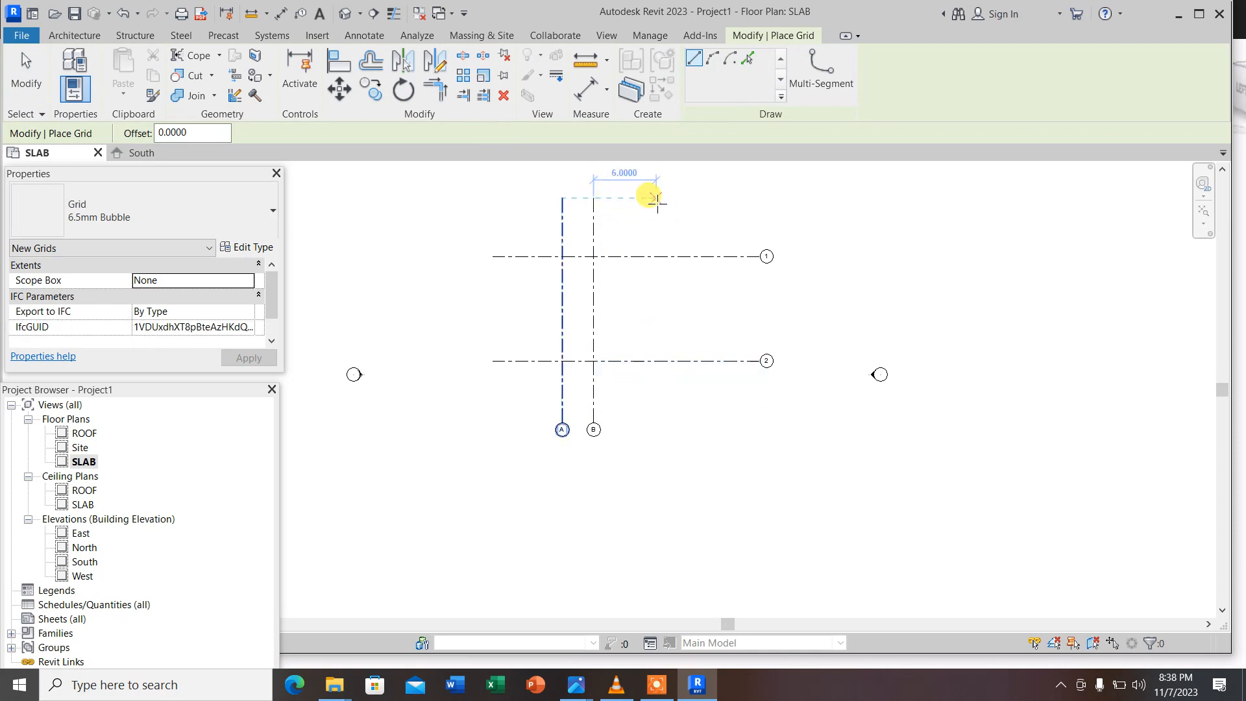
left_click(693, 198)
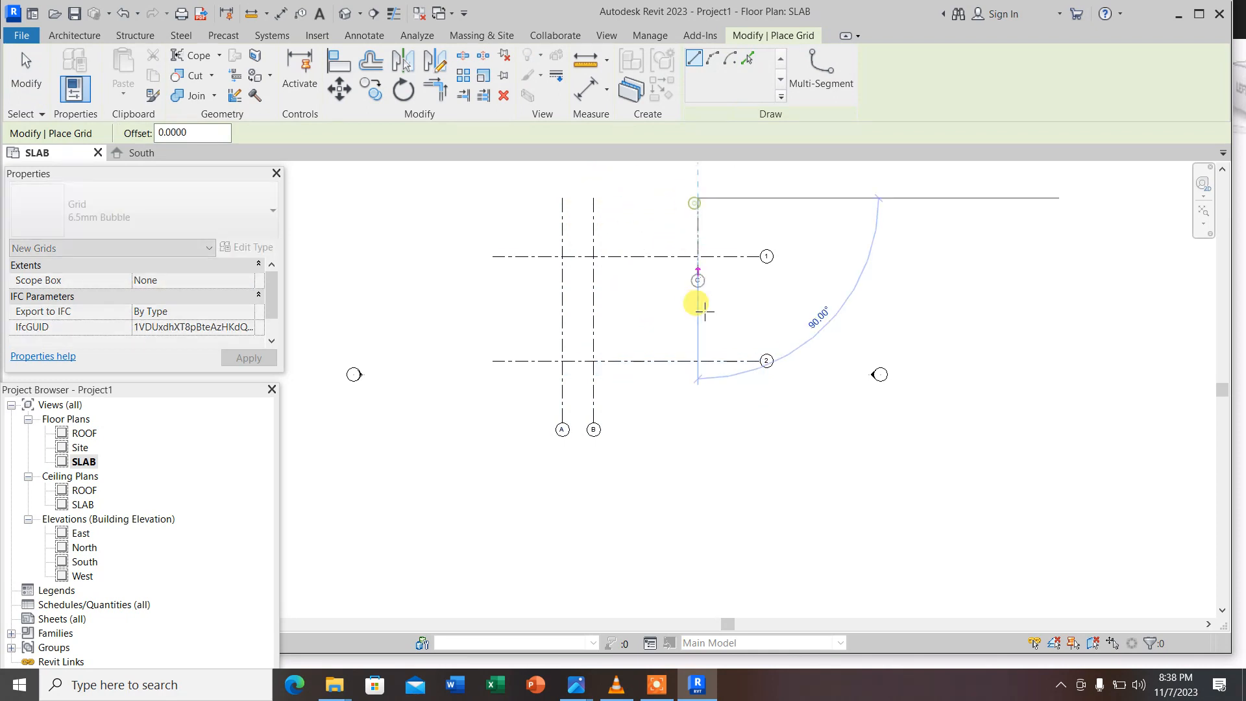
left_click(698, 421)
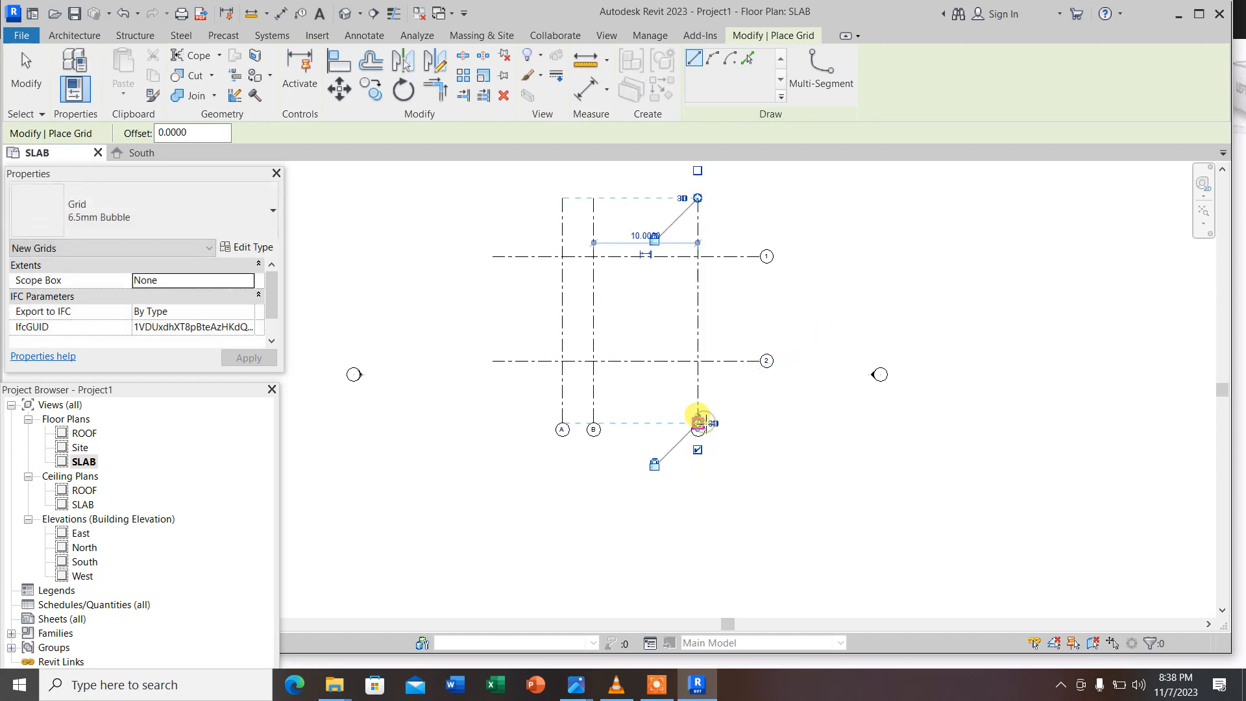
left_click(26, 77)
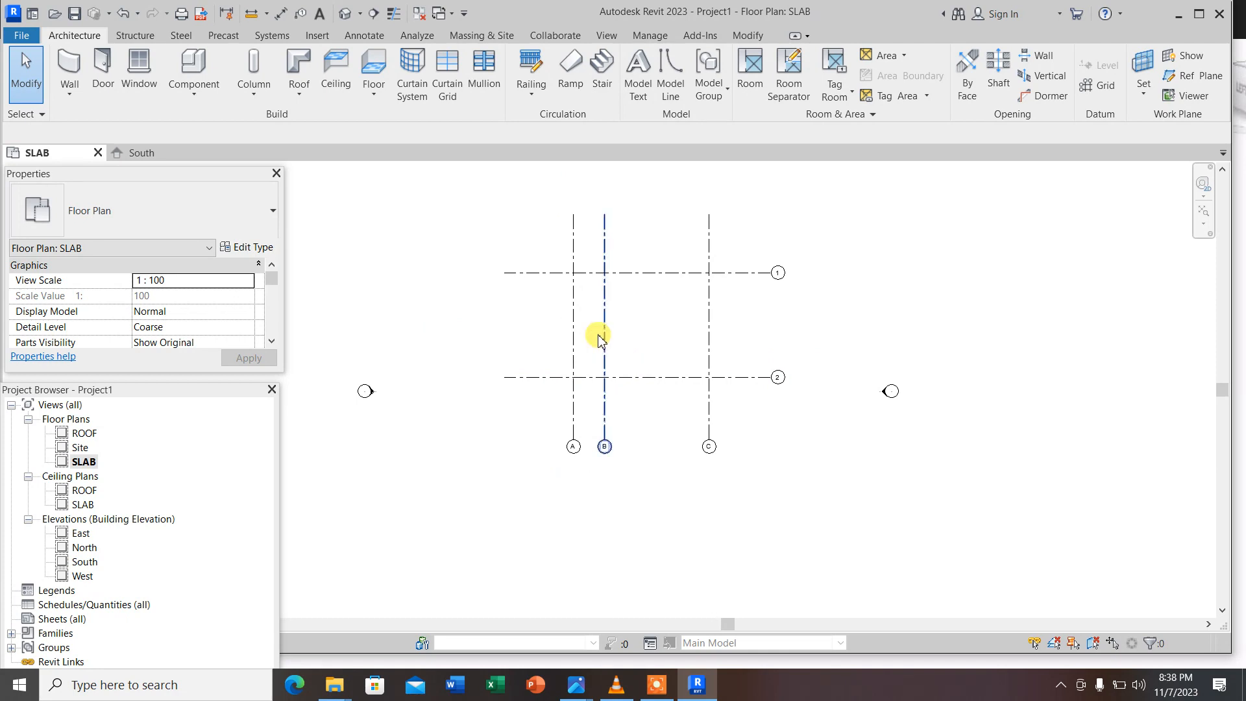
Switch to the Photos app and examine the reference image's floor slab, canopy, columns, walls and grid layout
scroll(646, 273, "up", 1)
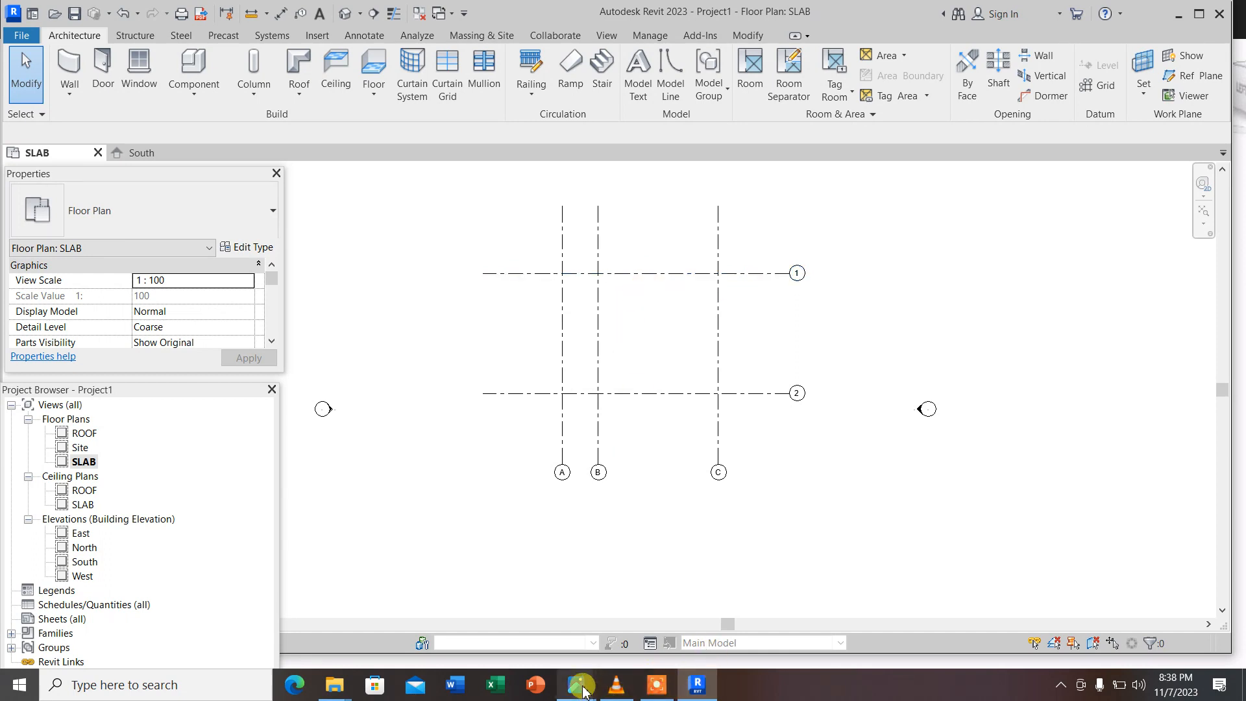
mouse_move(581, 686)
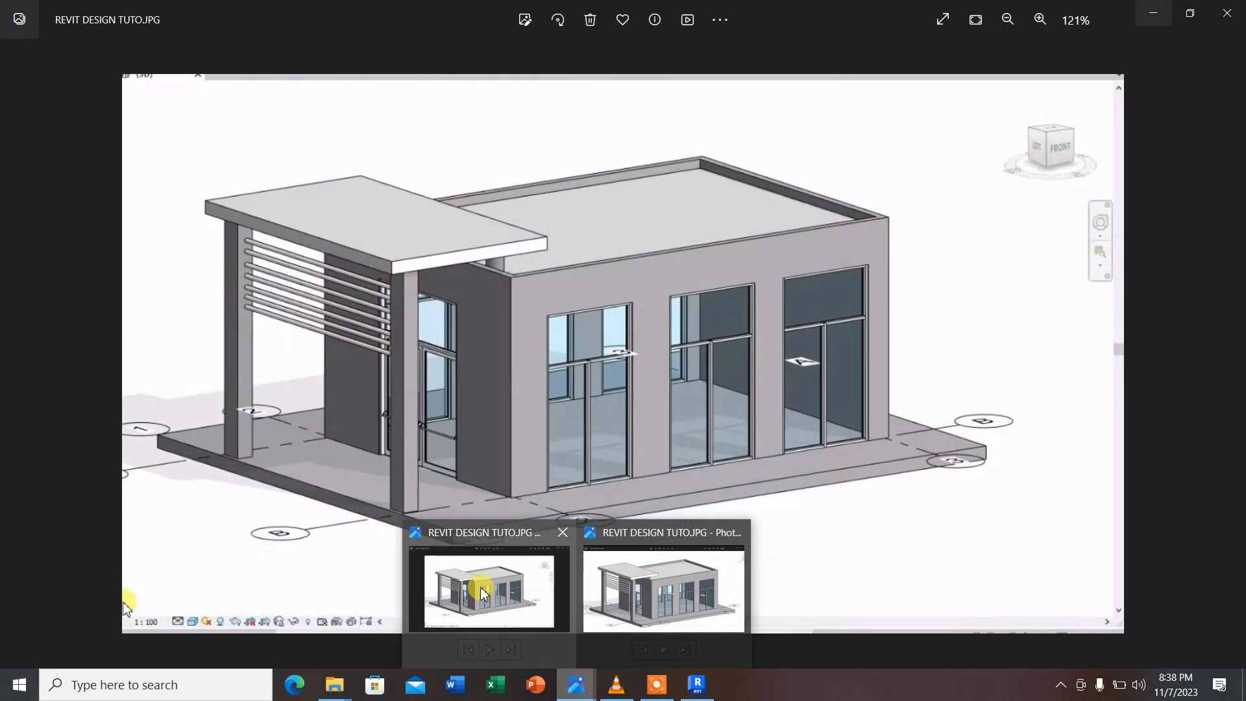
left_click(484, 594)
scroll(646, 325, "up", 1)
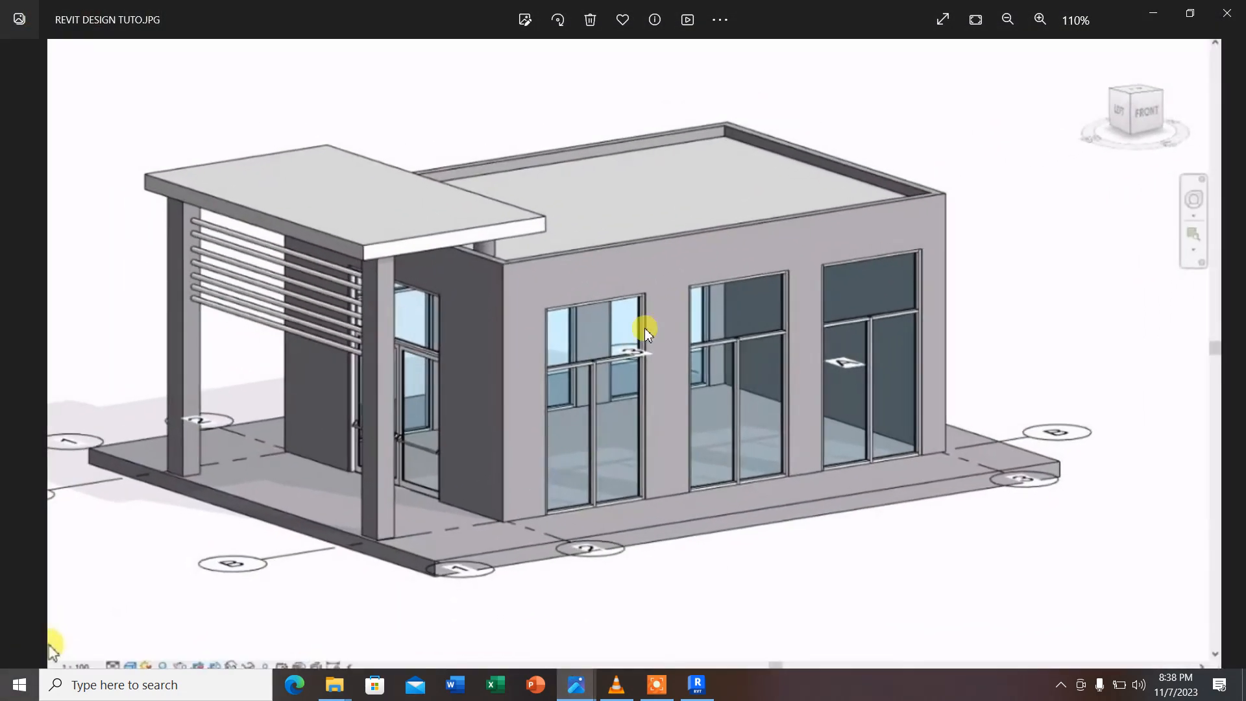
scroll(398, 446, "down", 1)
scroll(398, 445, "up", 2)
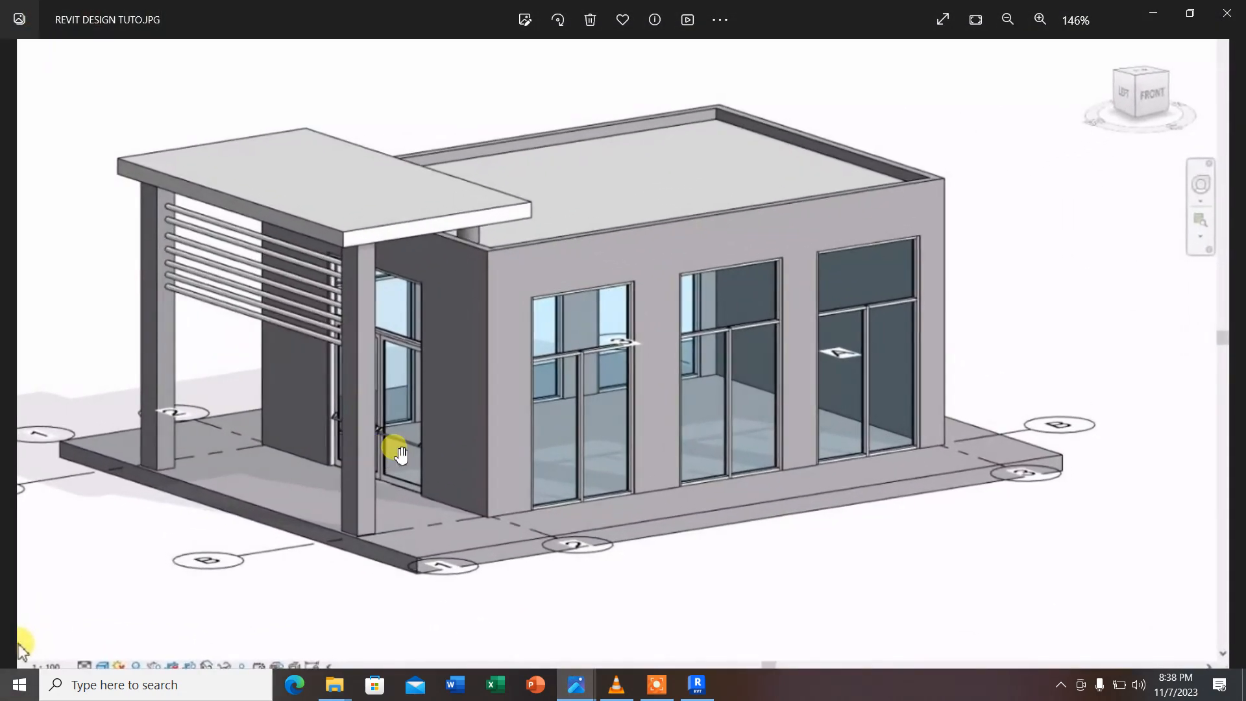
scroll(501, 473, "down", 1)
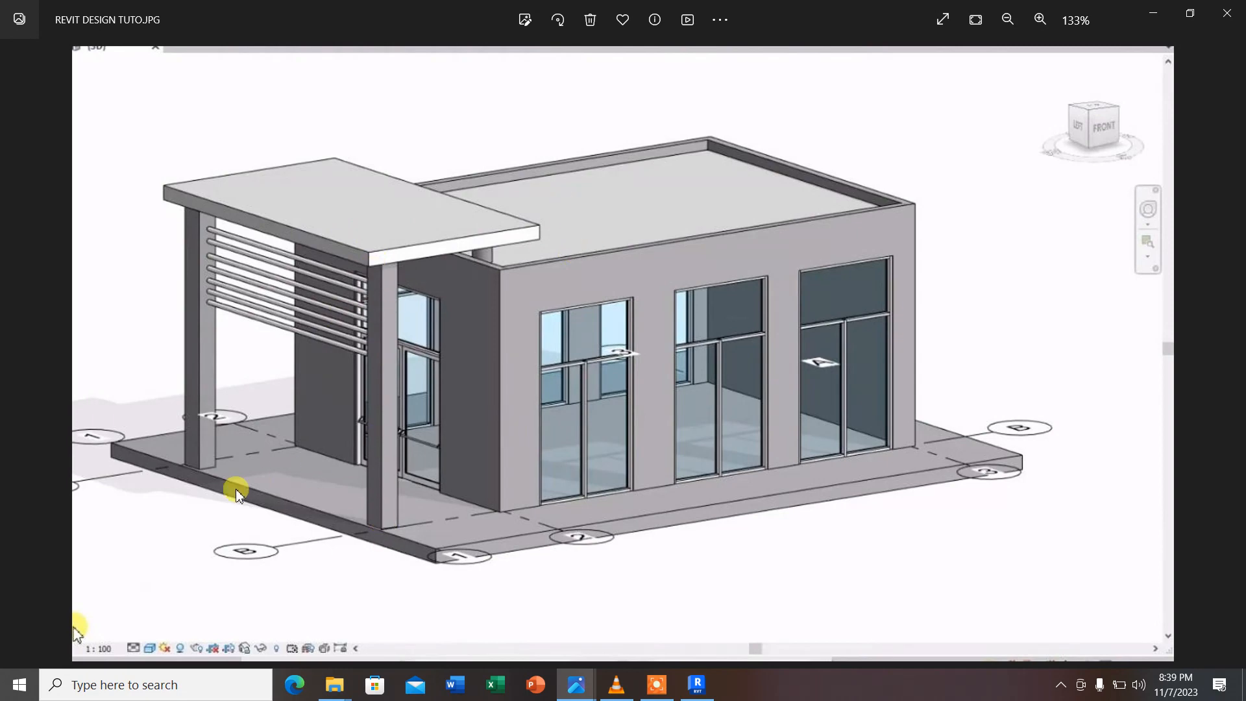
scroll(508, 255, "up", 5)
scroll(469, 253, "down", 5)
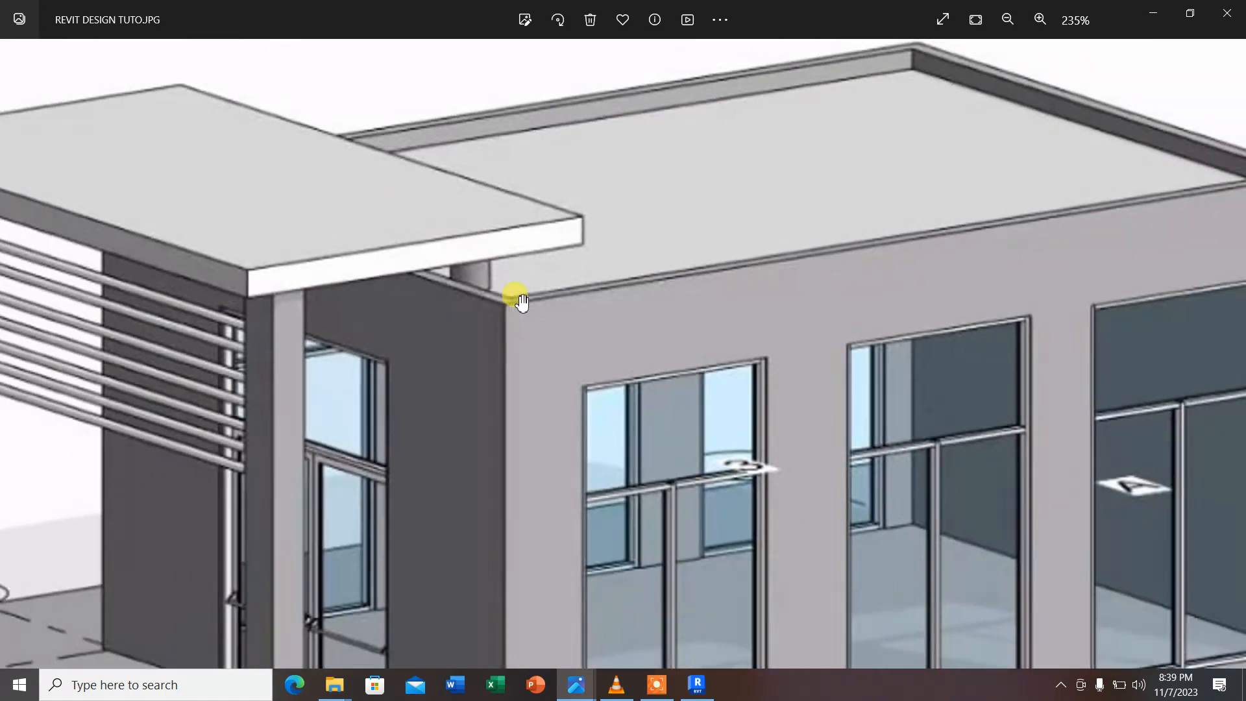
scroll(792, 319, "up", 1)
scroll(790, 317, "down", 1)
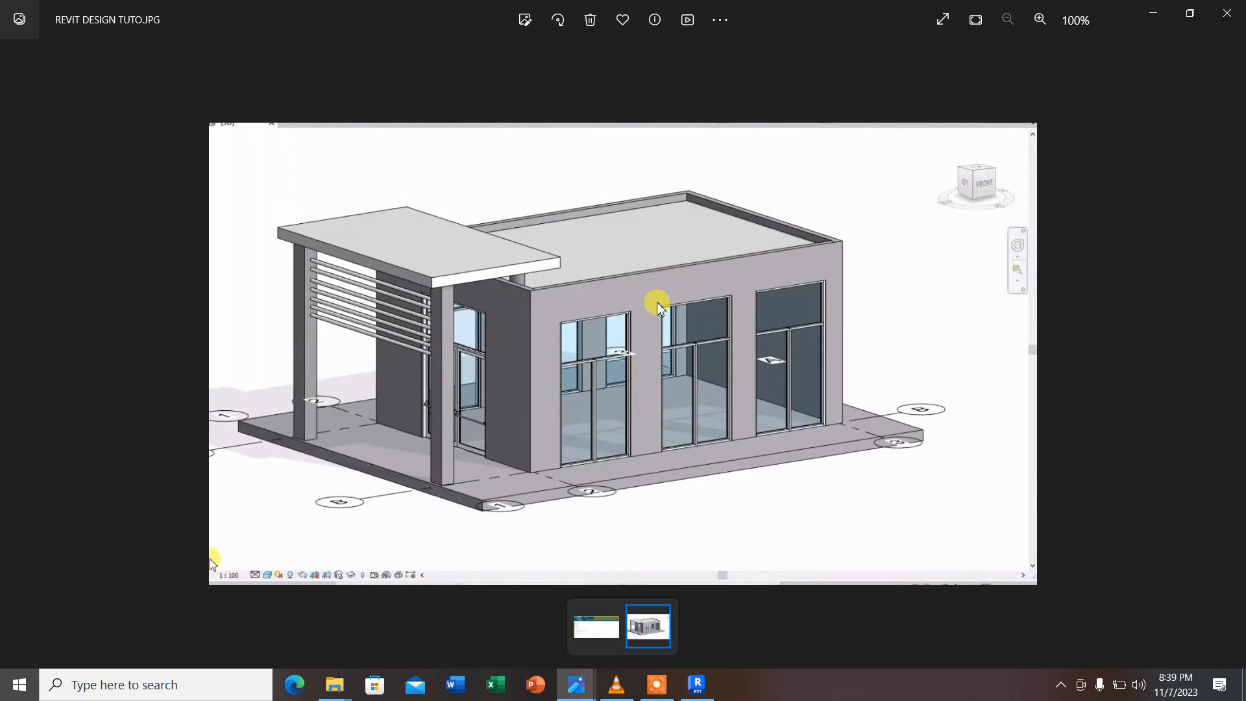
Return to Revit and start an architectural floor on the SLAB level using the Generic 150mm type
left_click(697, 685)
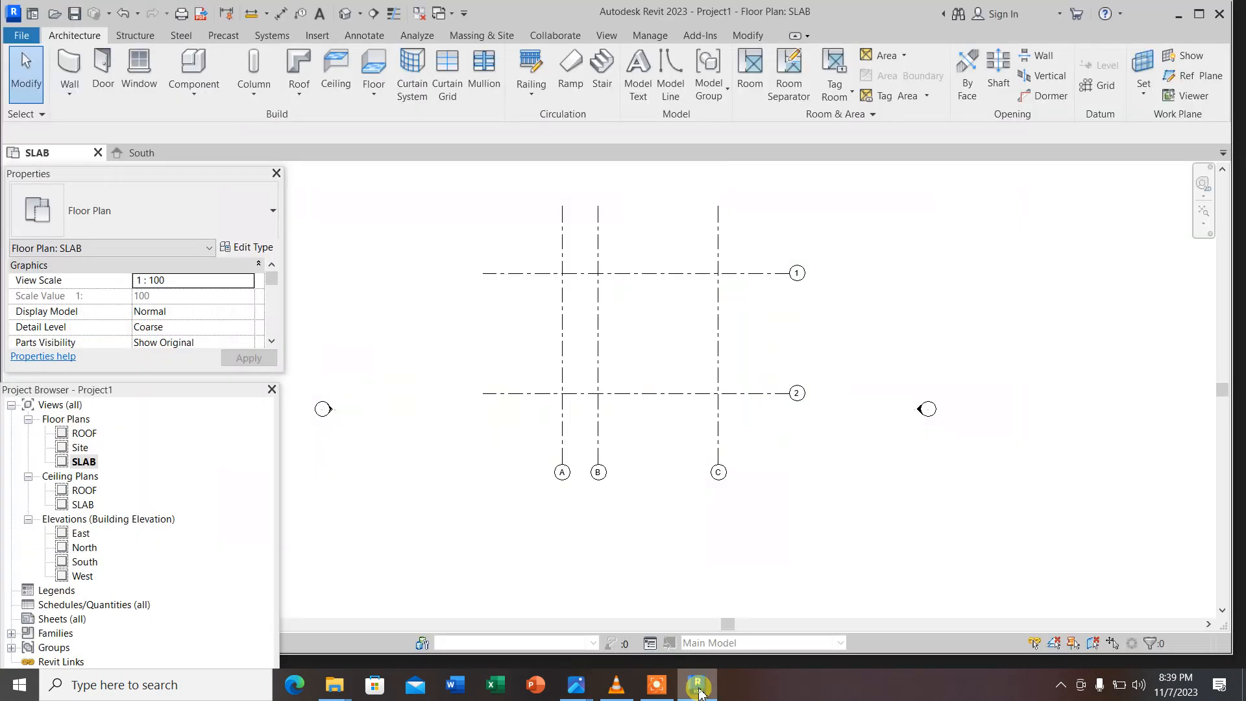
scroll(545, 316, "down", 1)
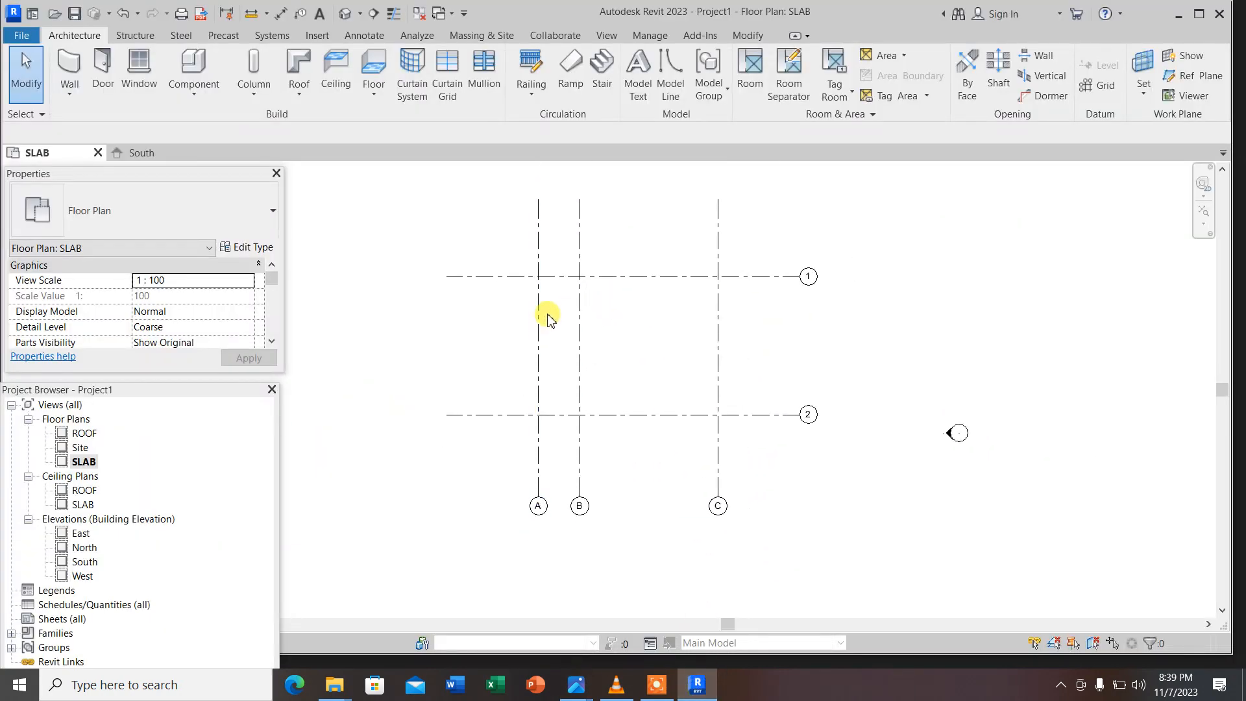
scroll(592, 252, "up", 1)
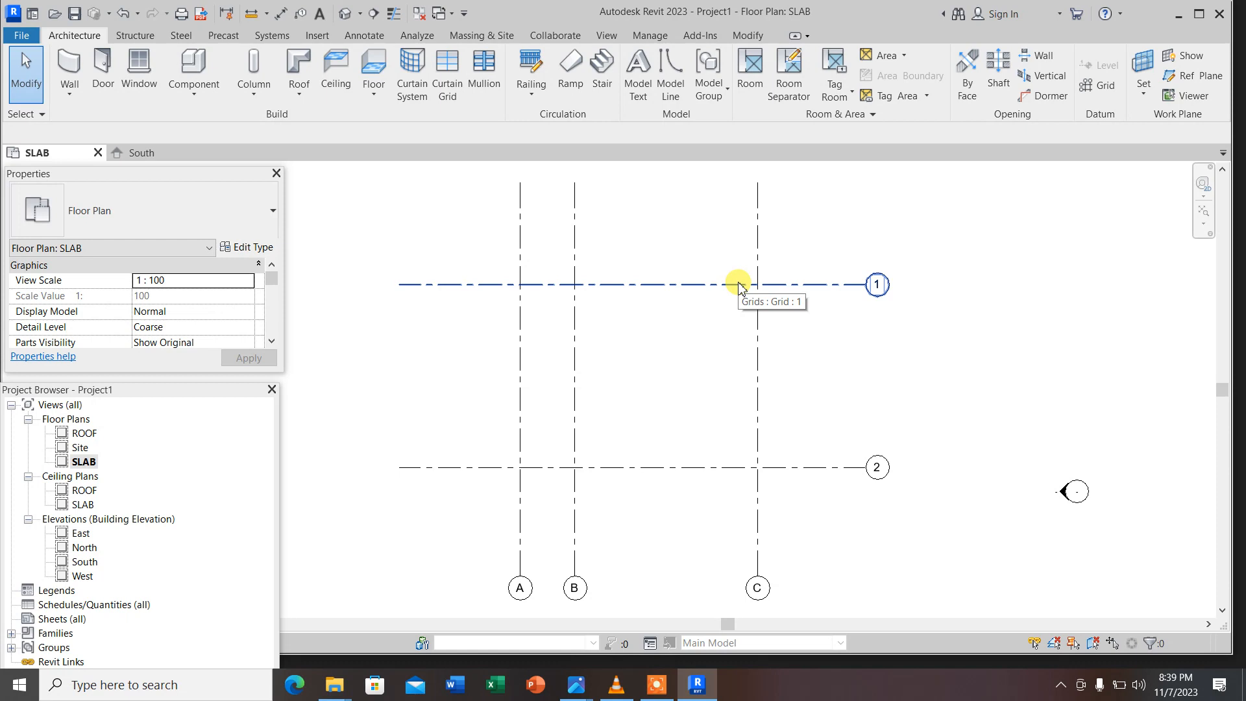
scroll(714, 266, "up", 1)
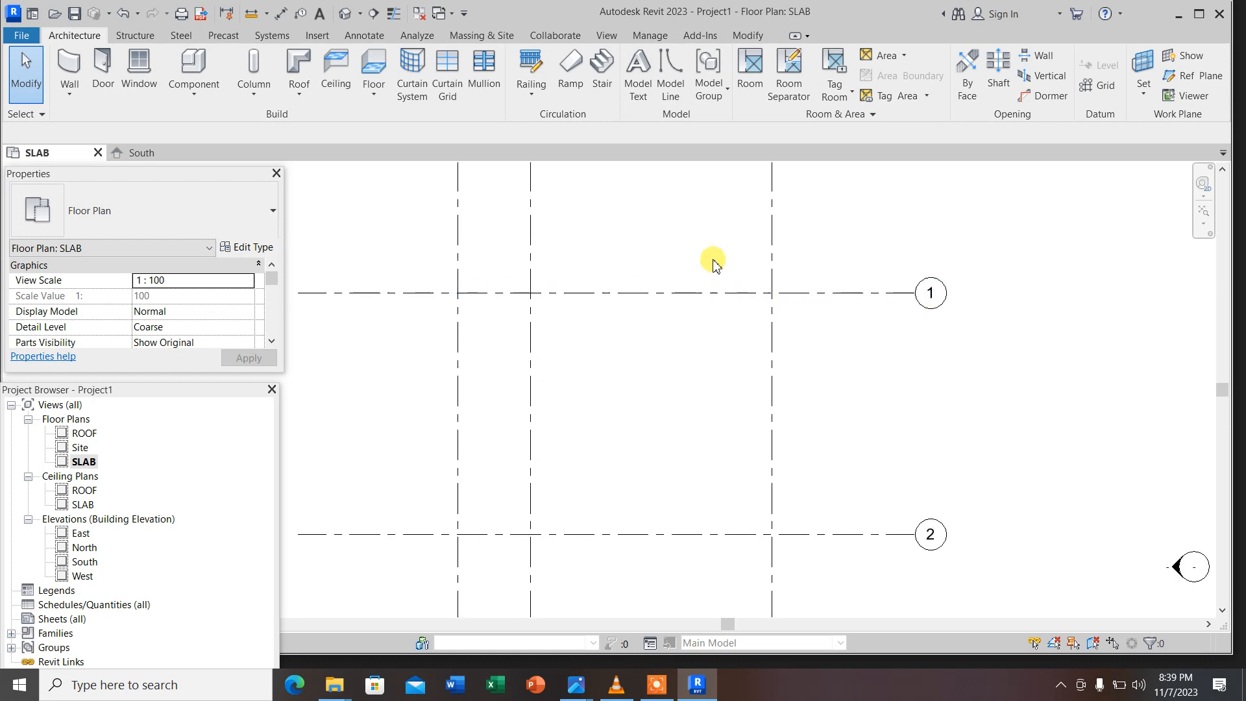
scroll(576, 267, "up", 1)
scroll(557, 286, "down", 2)
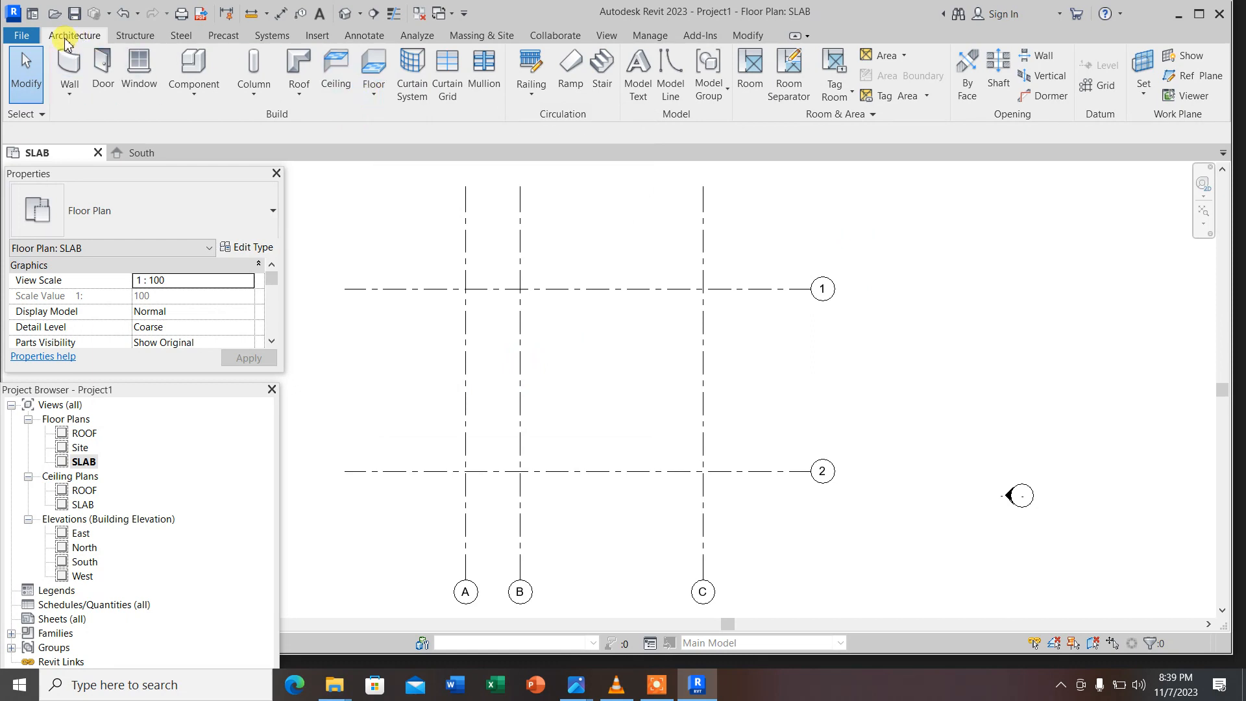
left_click(375, 94)
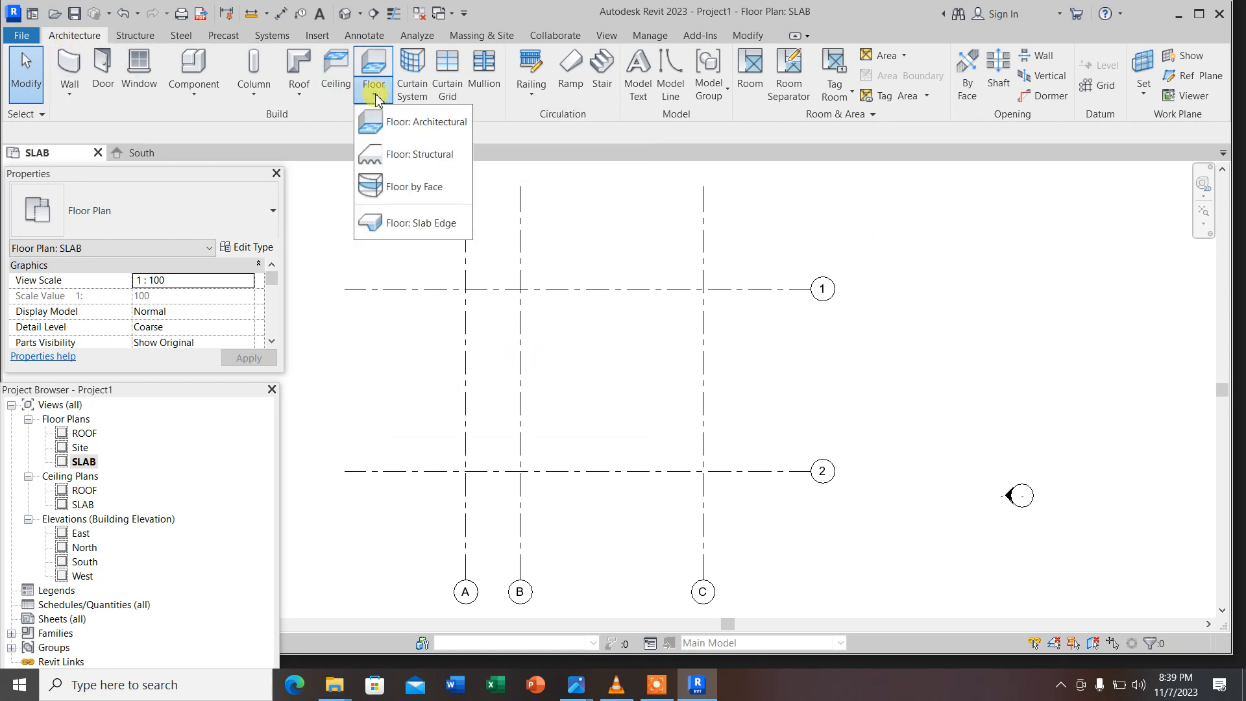
left_click(411, 124)
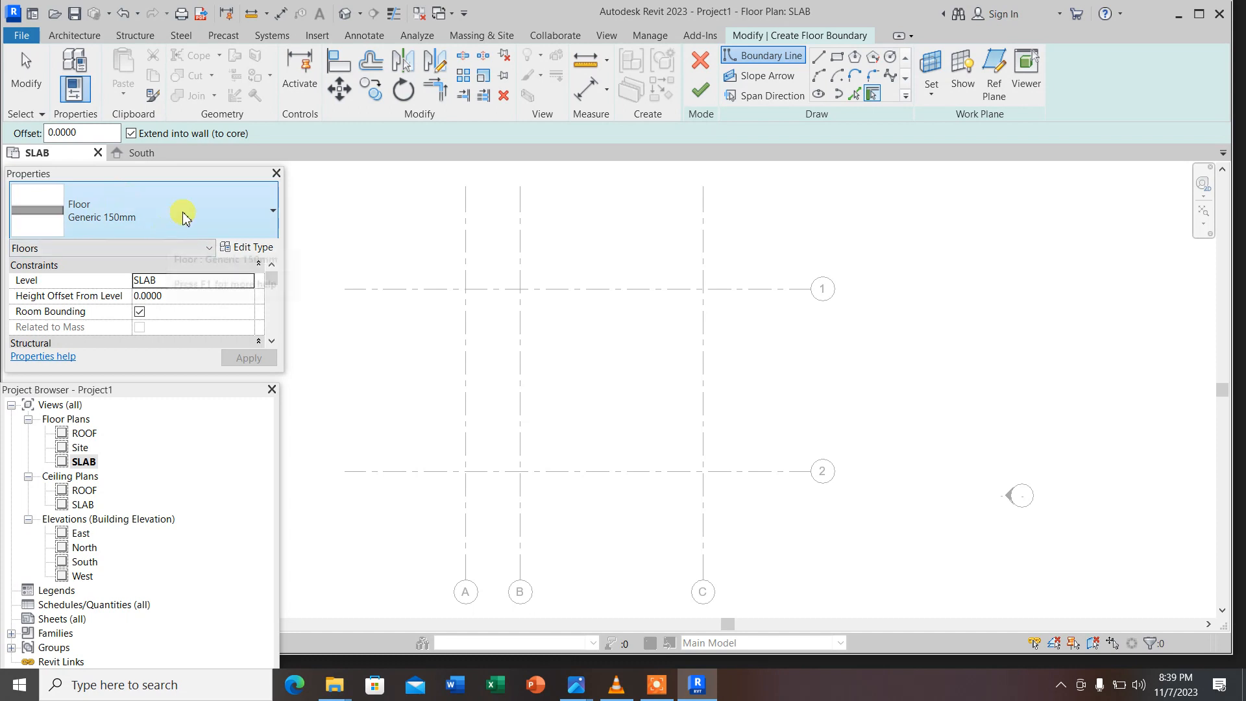
left_click(180, 210)
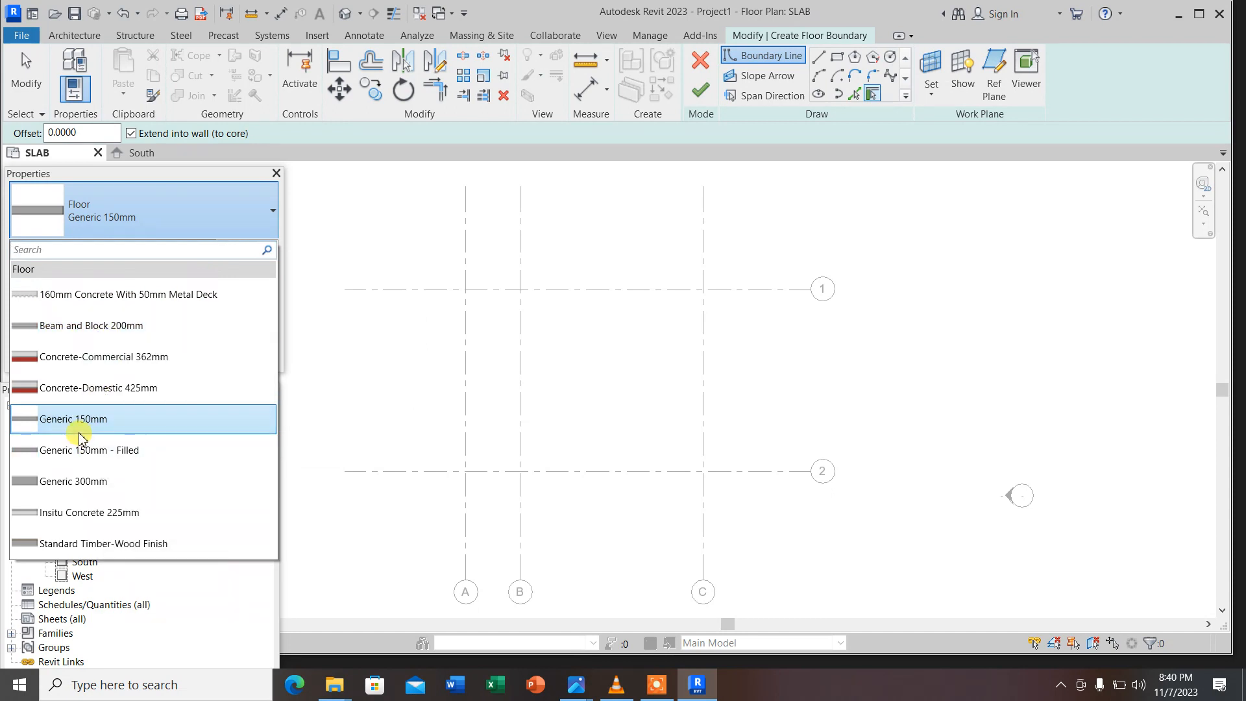
mouse_move(67, 427)
left_click(70, 420)
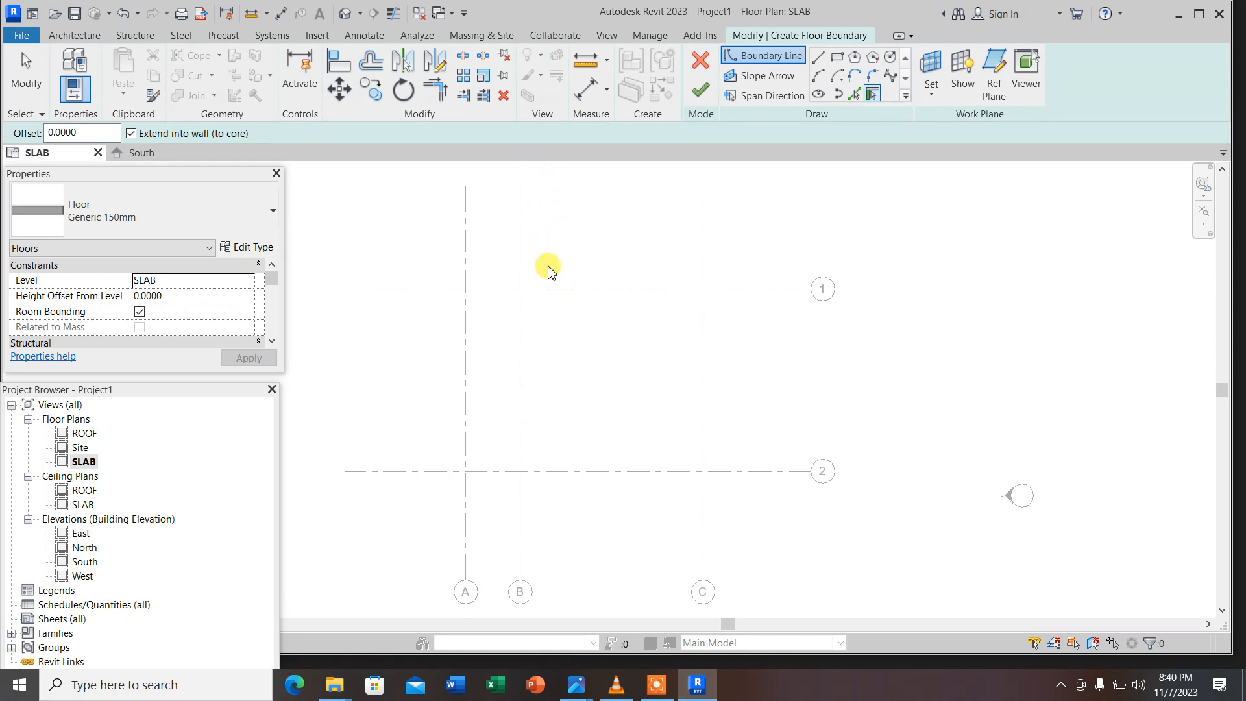
Set the offset for picking floor boundary lines to 1 m
left_click(71, 135)
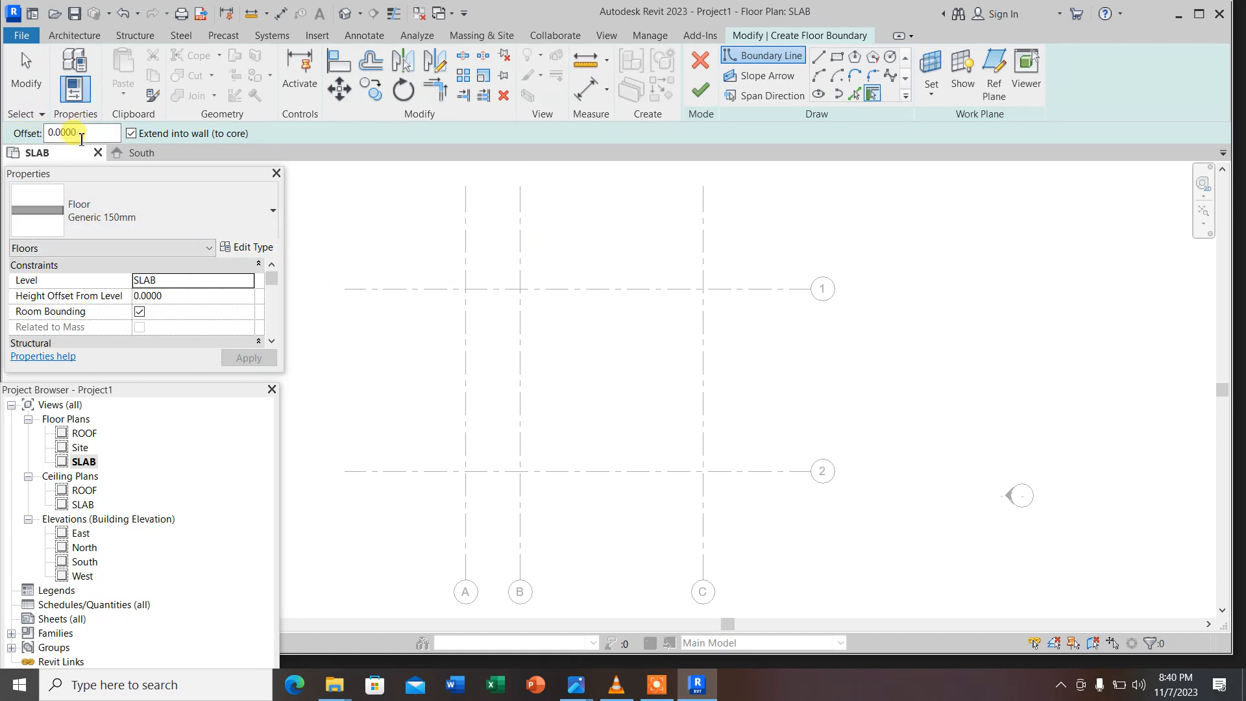
left_click_drag(86, 135, 24, 133)
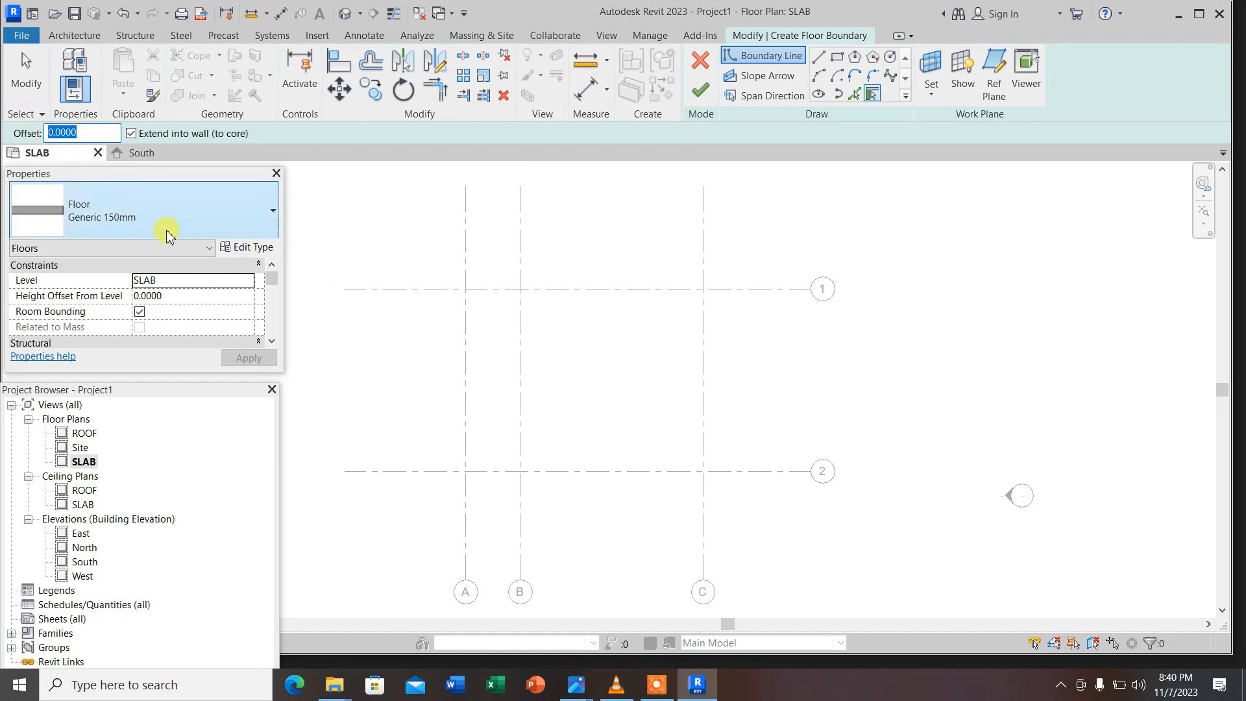
type("1")
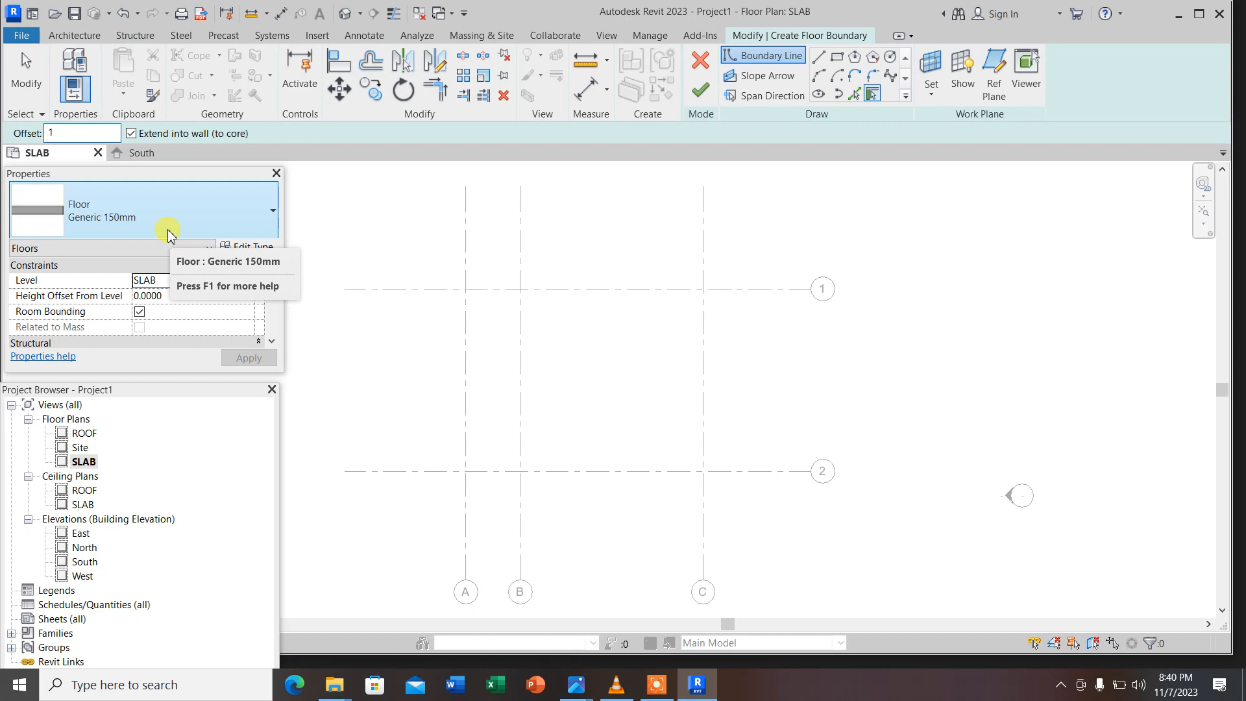
key("Return")
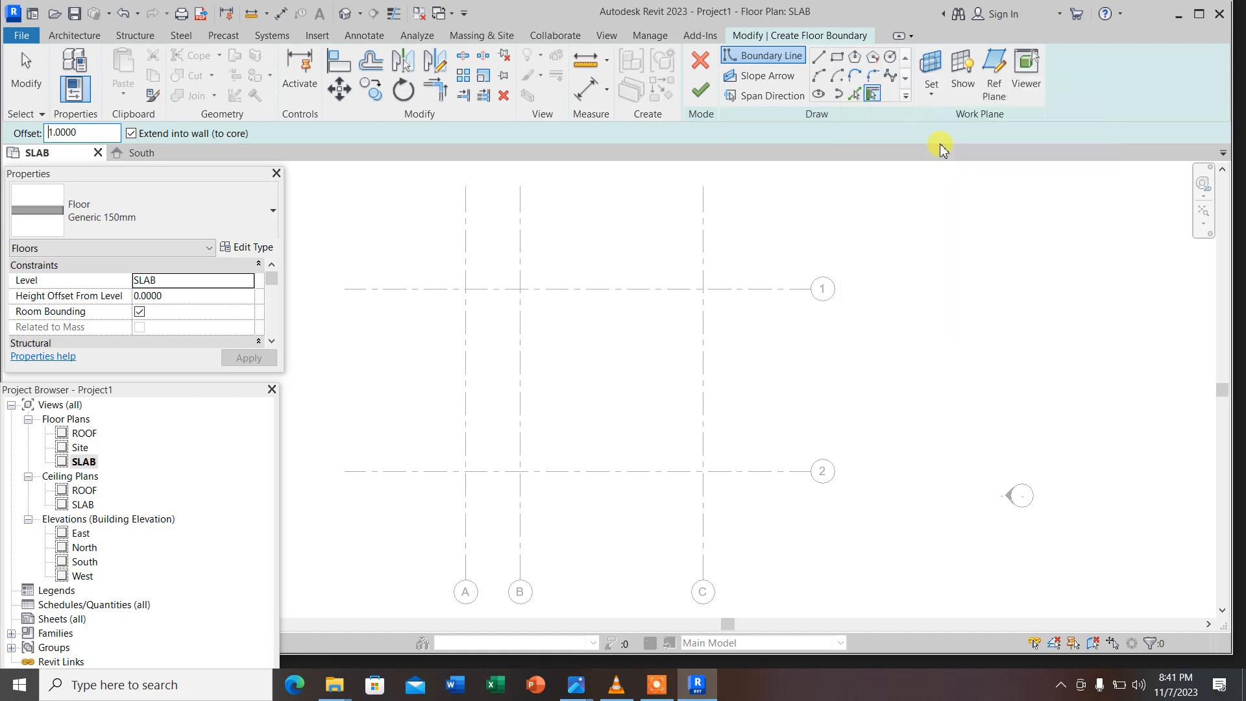
Draw a rectangular floor boundary from grid intersection B-1 to C-2, offset 1 m outward
left_click(837, 58)
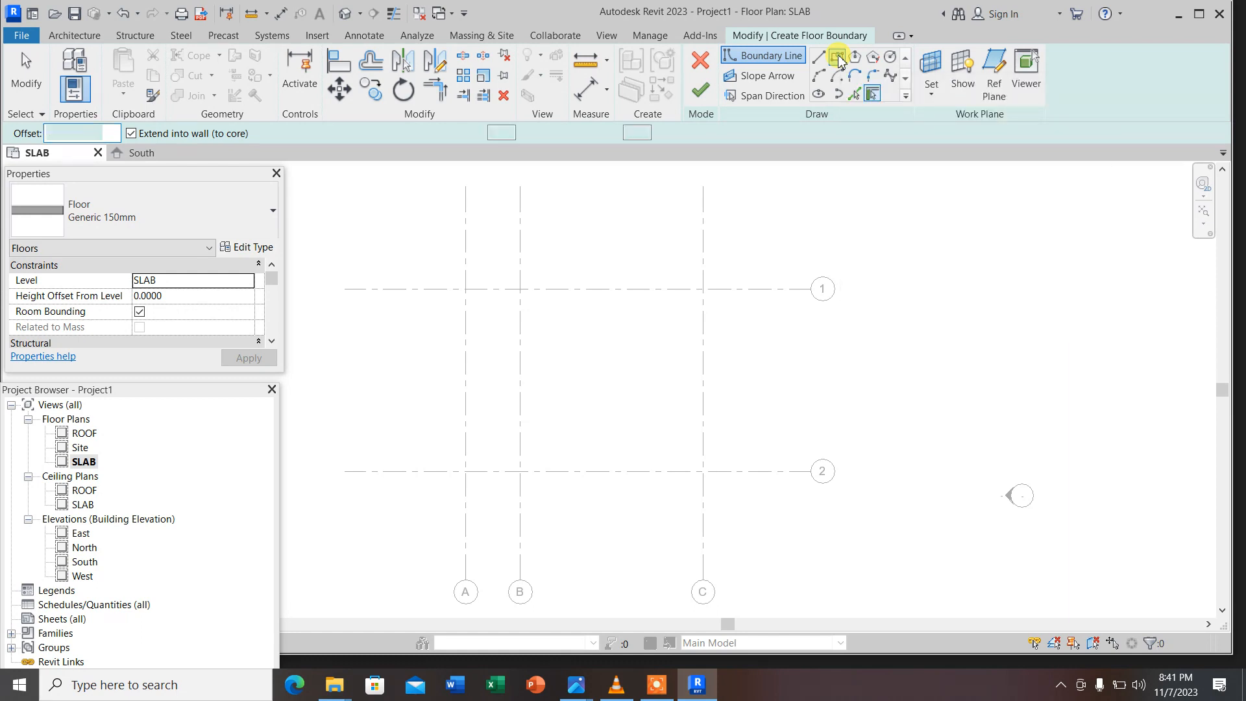
scroll(606, 513, "down", 3)
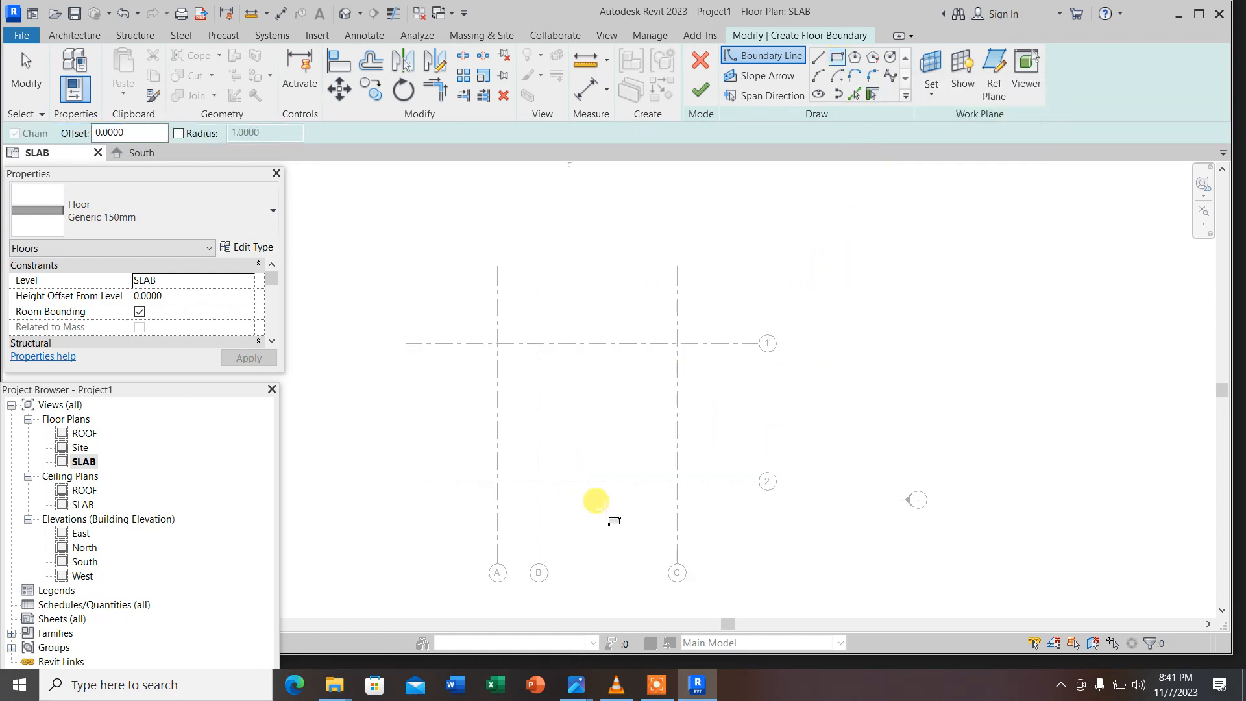
scroll(618, 409, "up", 2)
scroll(551, 373, "up", 2)
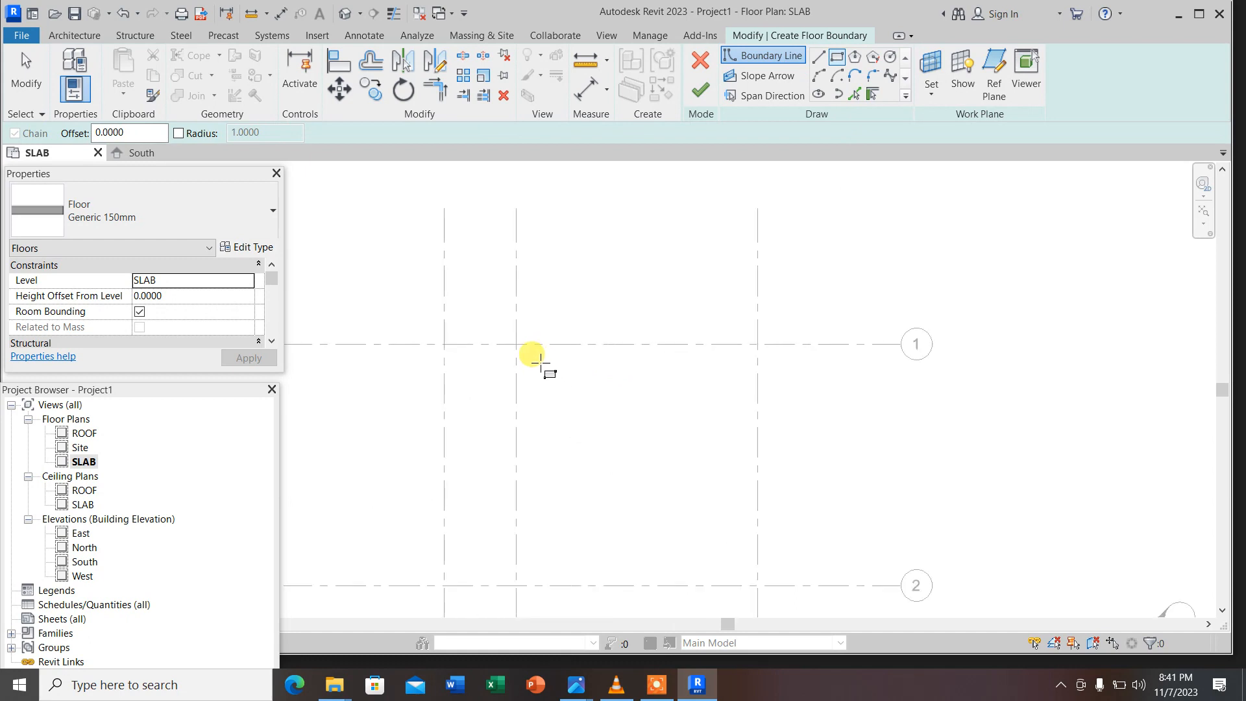
scroll(552, 234, "down", 2)
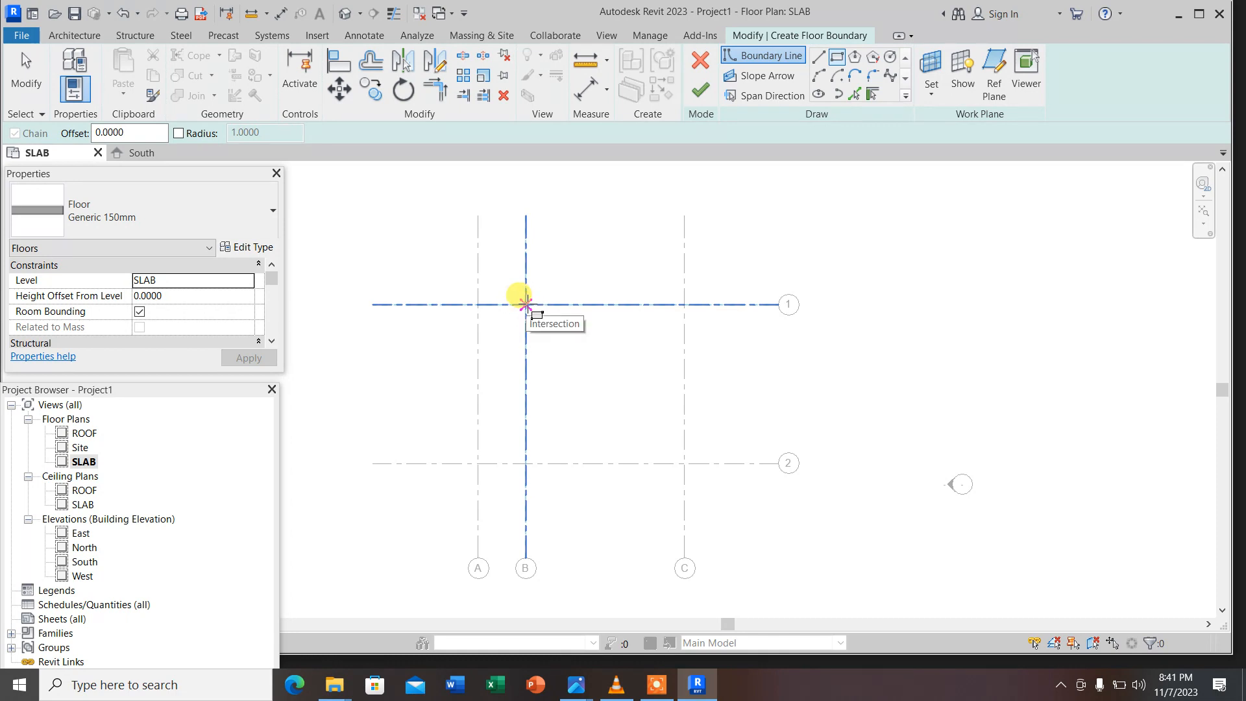
left_click(526, 305)
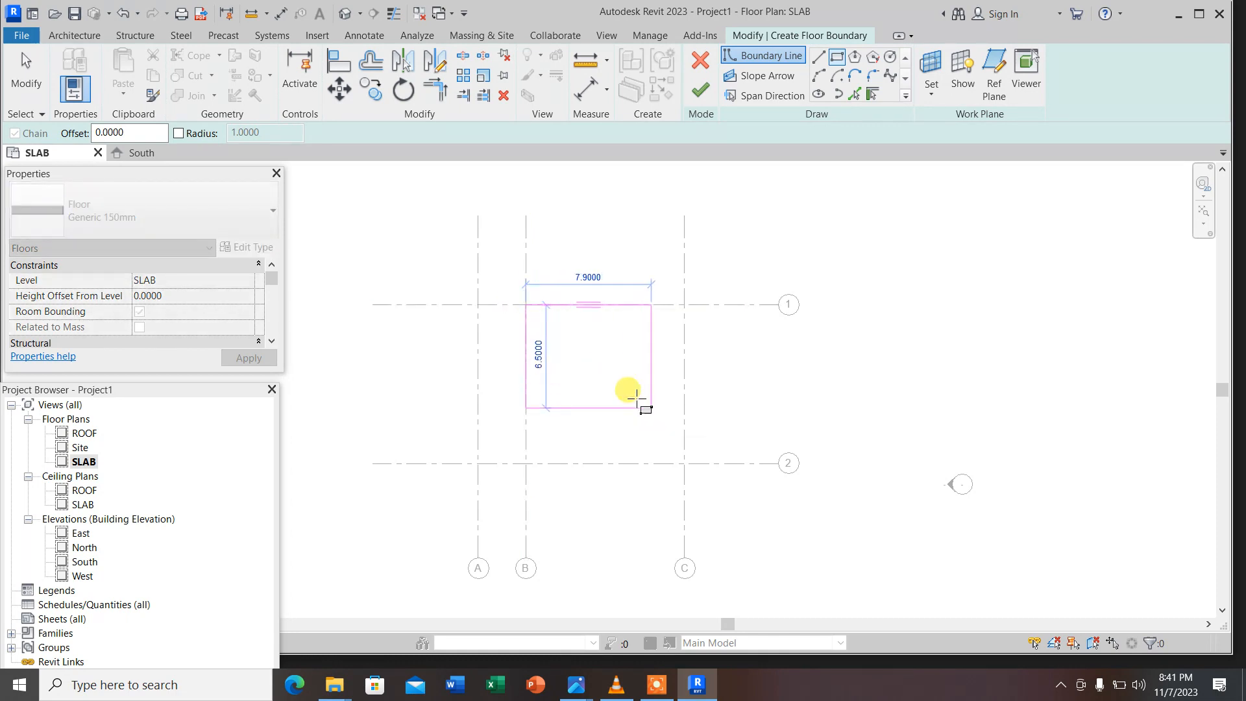
double_click(107, 132)
type("1")
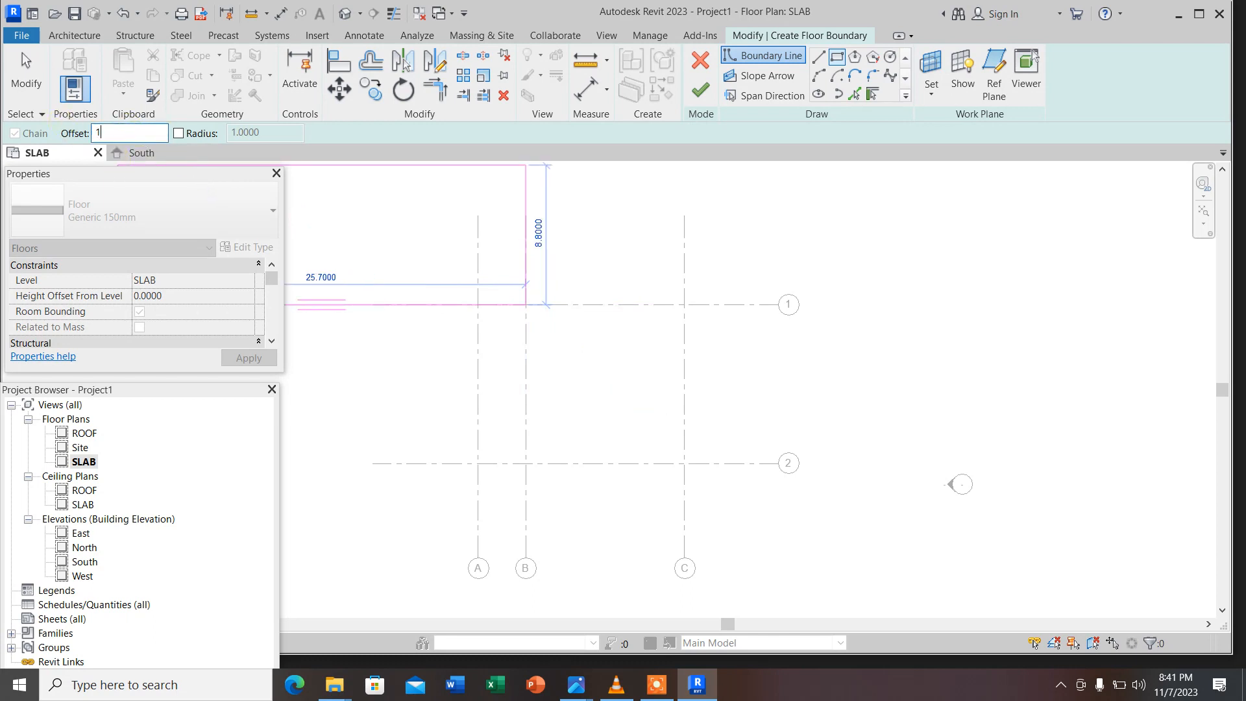
key("Return")
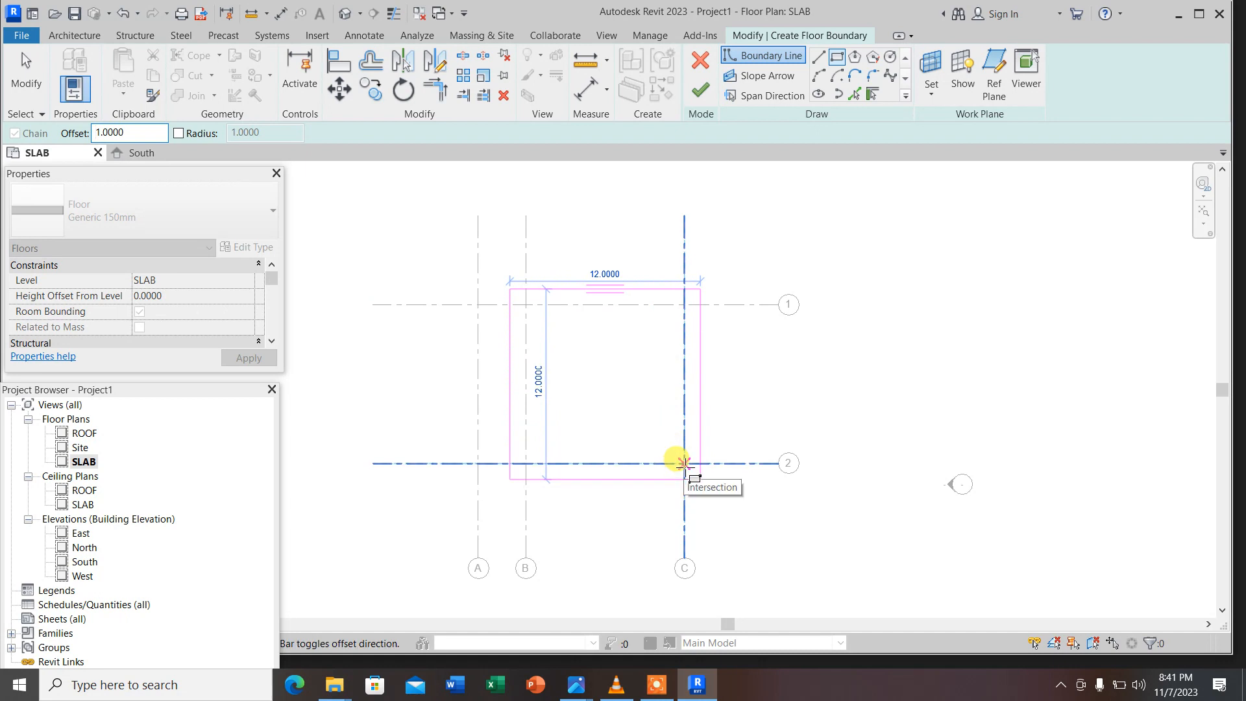
scroll(684, 463, "up", 2)
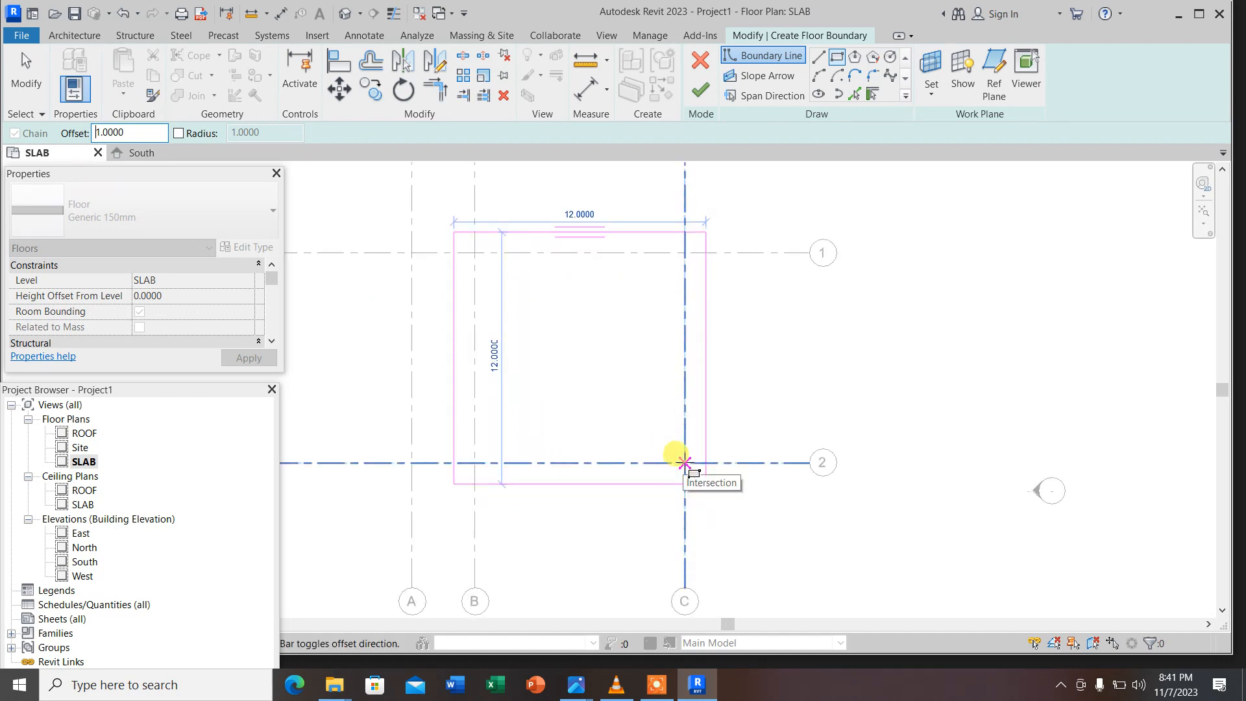
left_click(684, 463)
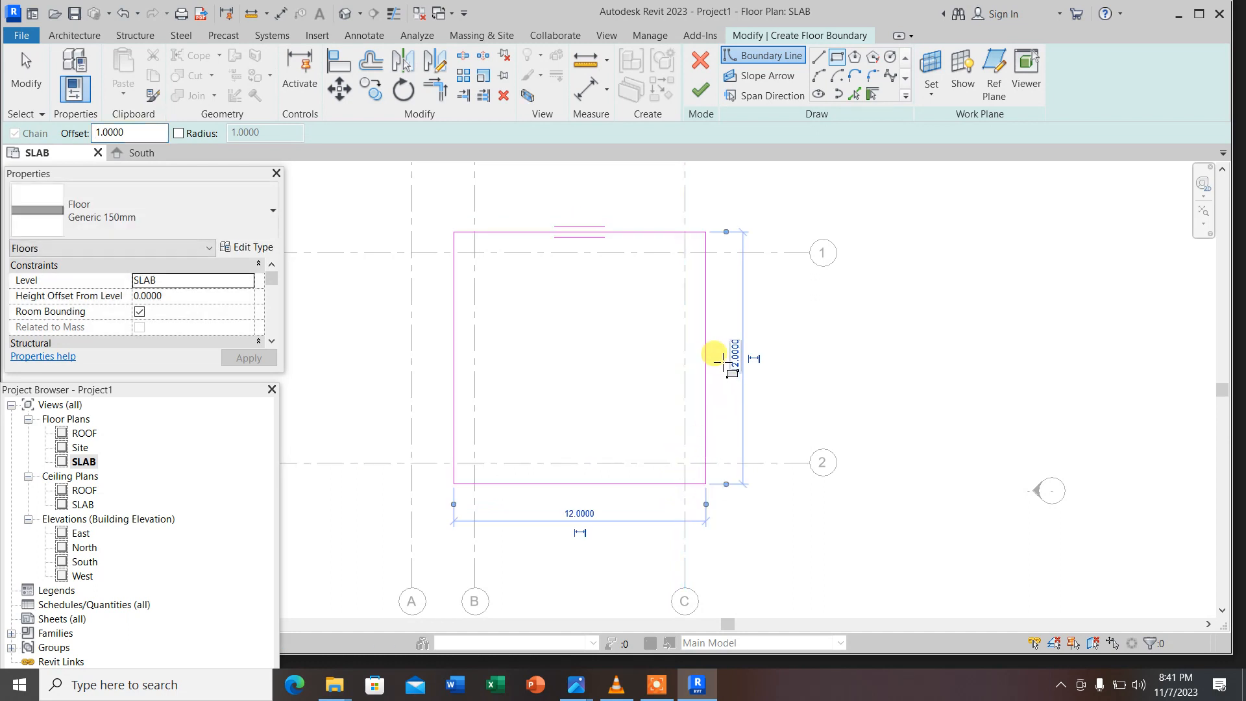
Finish the floor sketch and open the default 3D view of the model
scroll(734, 472, "down", 1)
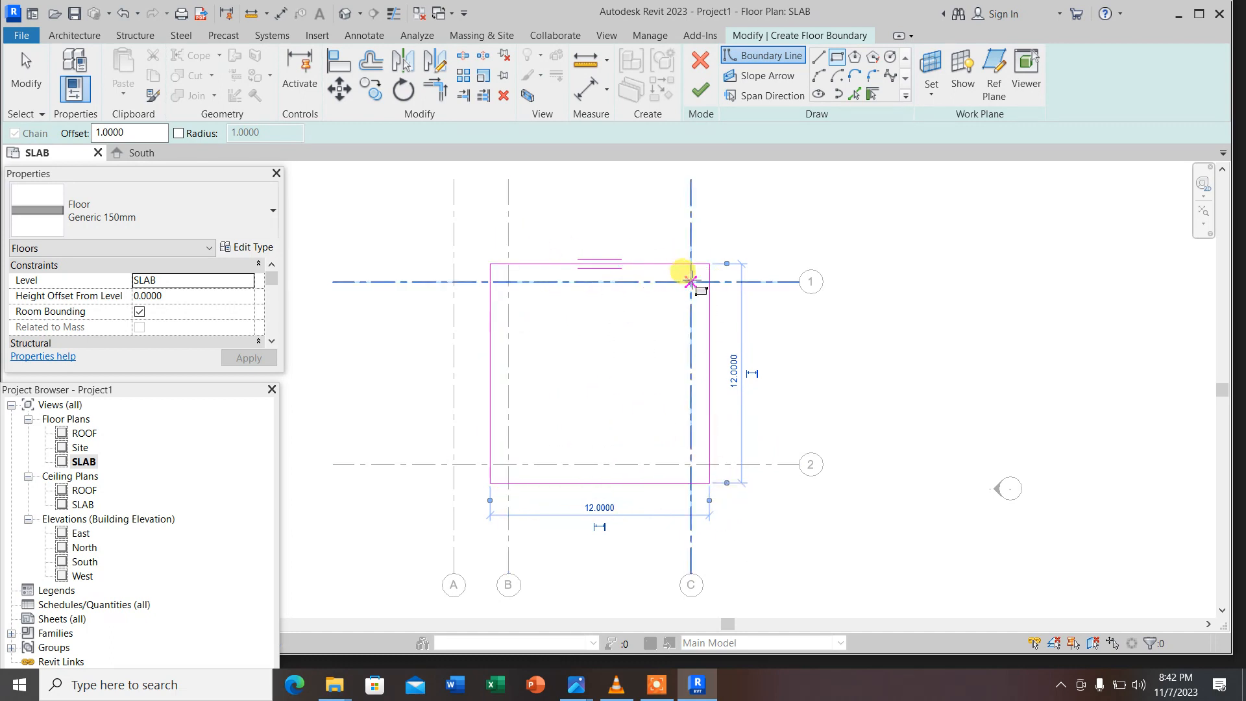
left_click(701, 96)
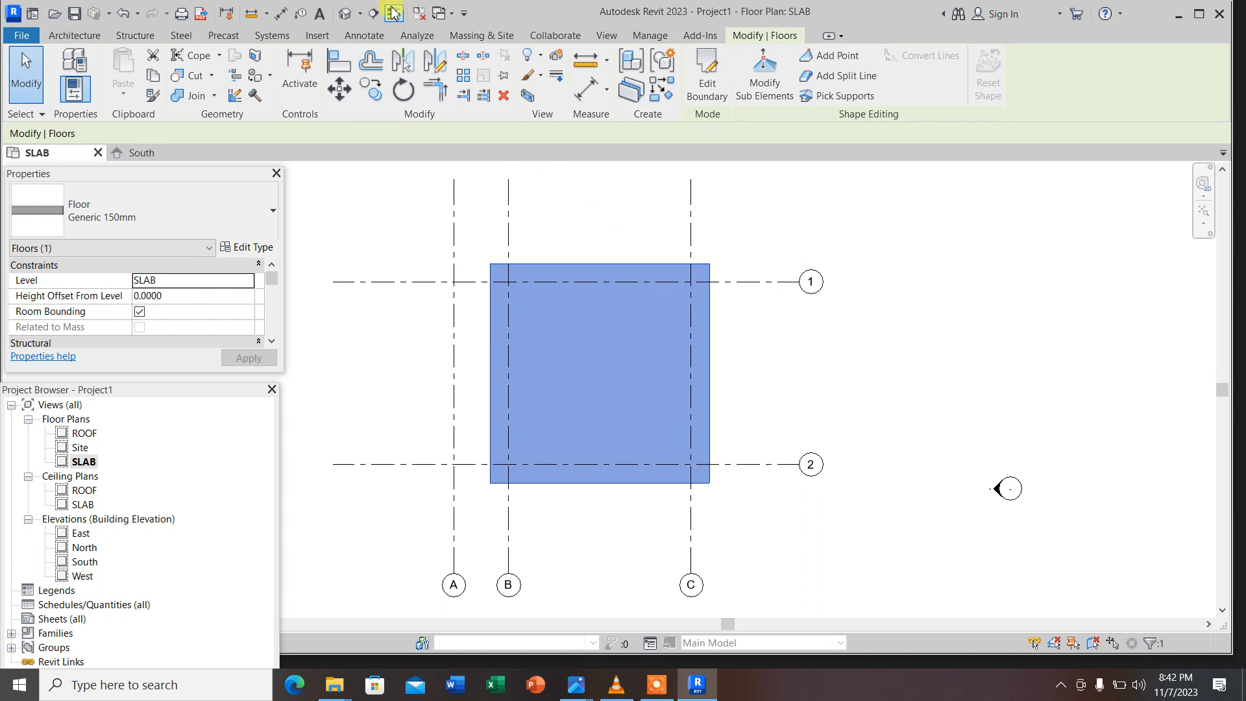
left_click(345, 13)
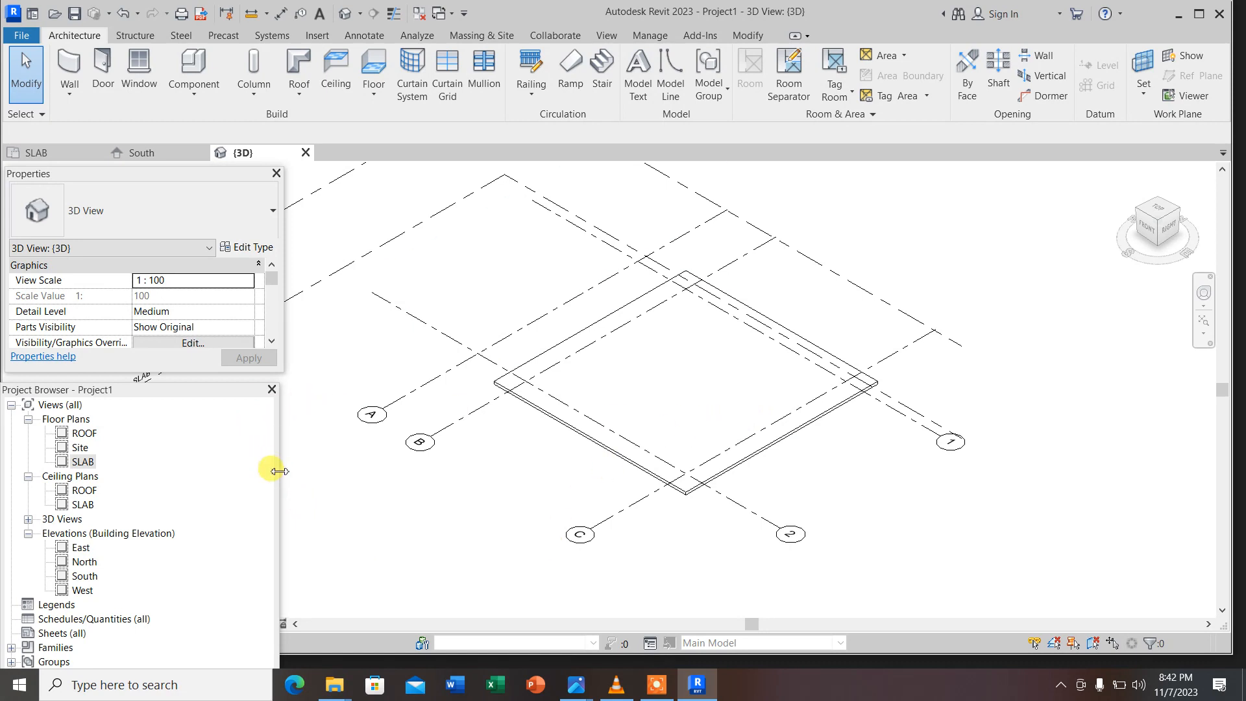
Narrow and close the Project Browser to uncover the 3D view's display controls
left_click_drag(279, 471, 145, 499)
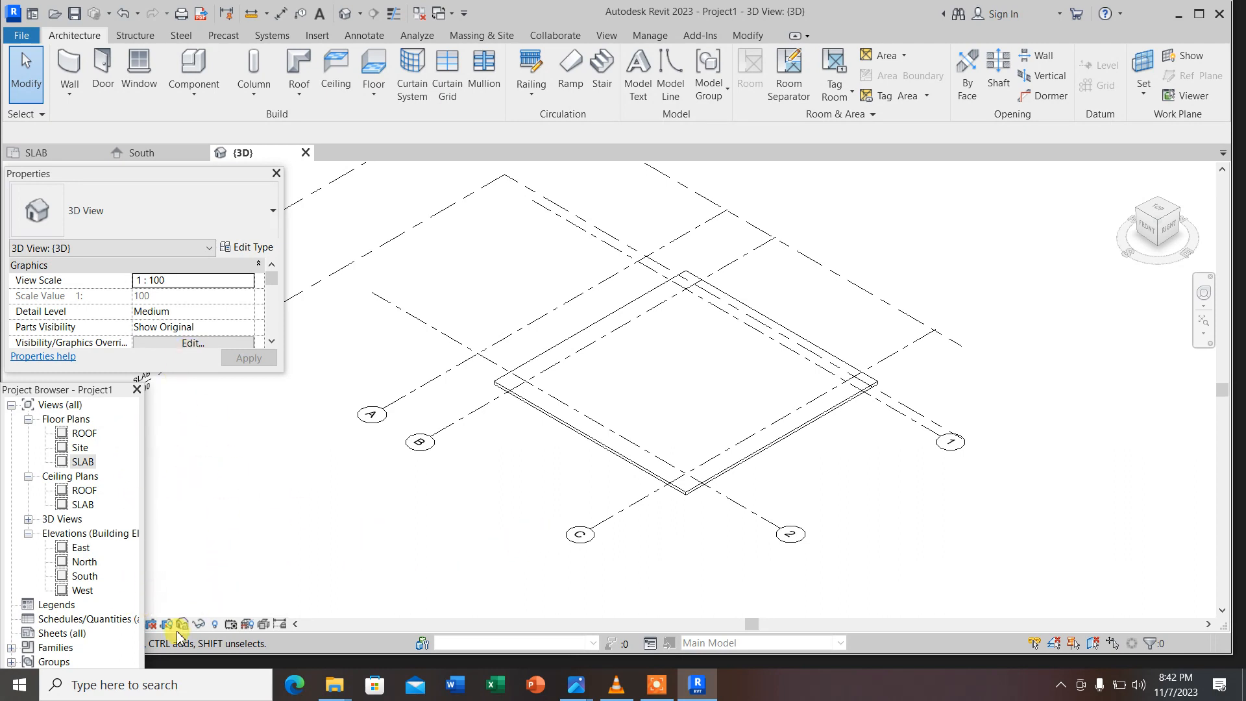
scroll(596, 520, "down", 3)
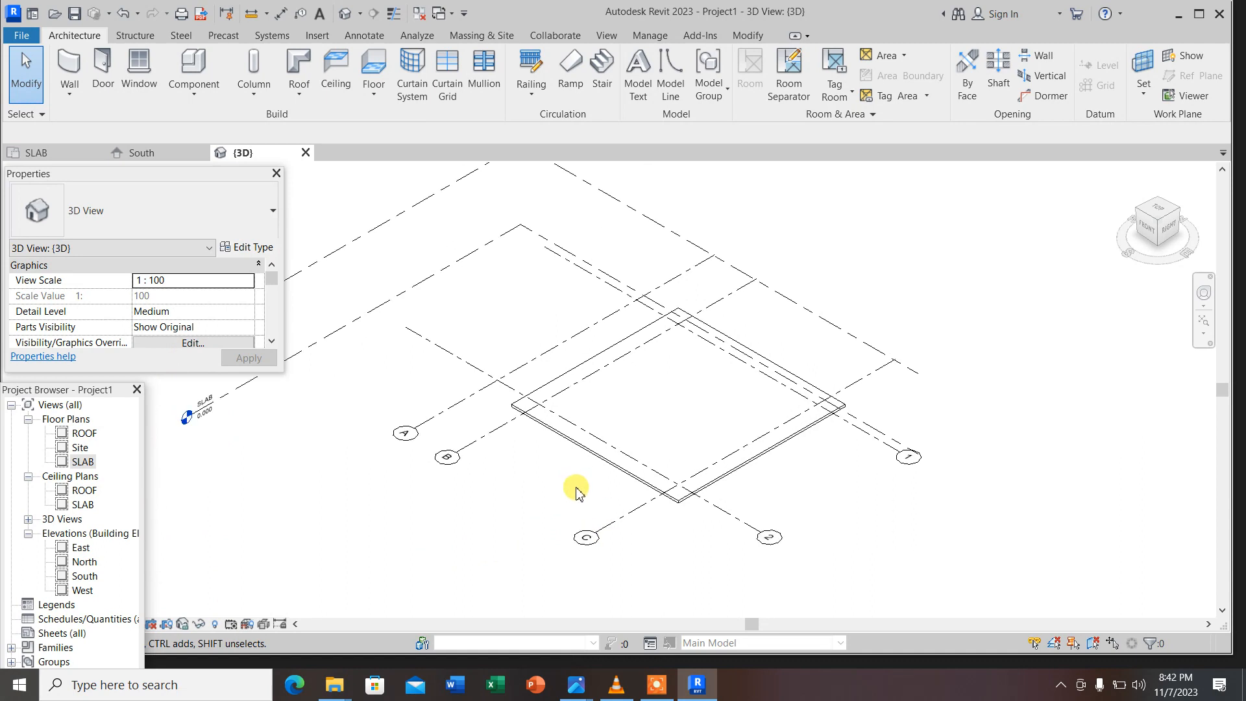
left_click_drag(144, 502, 106, 503)
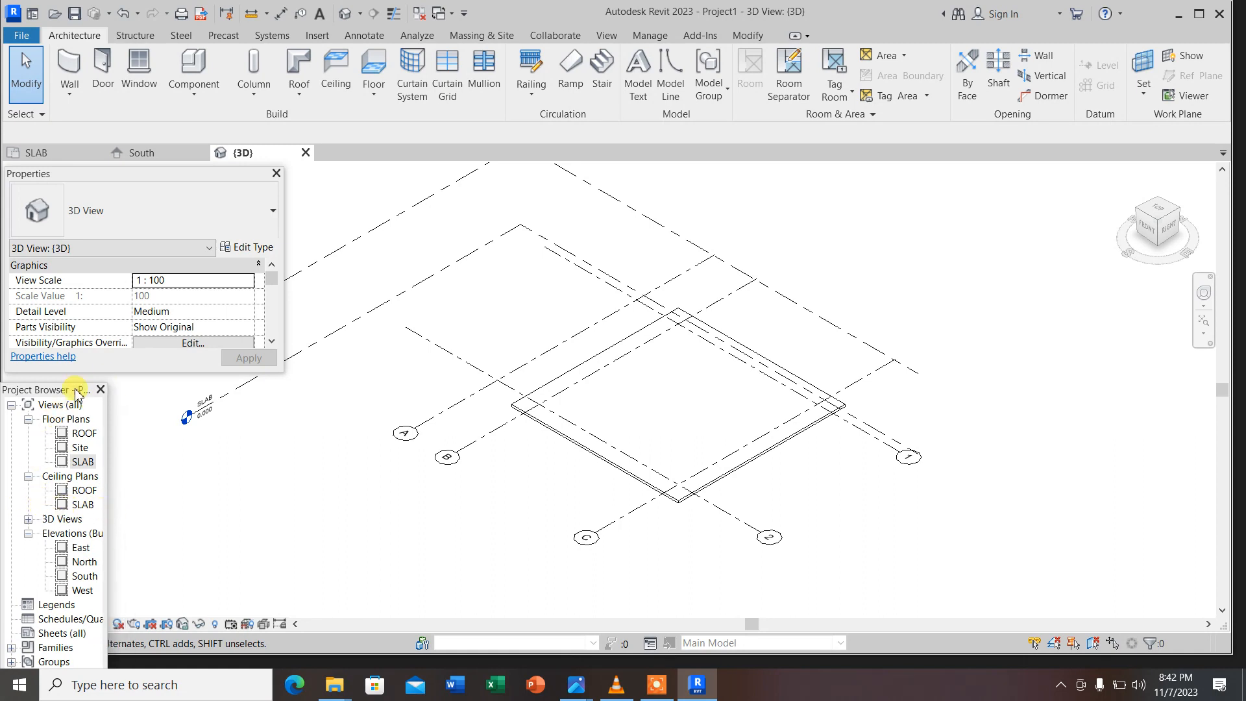
scroll(645, 455, "up", 1)
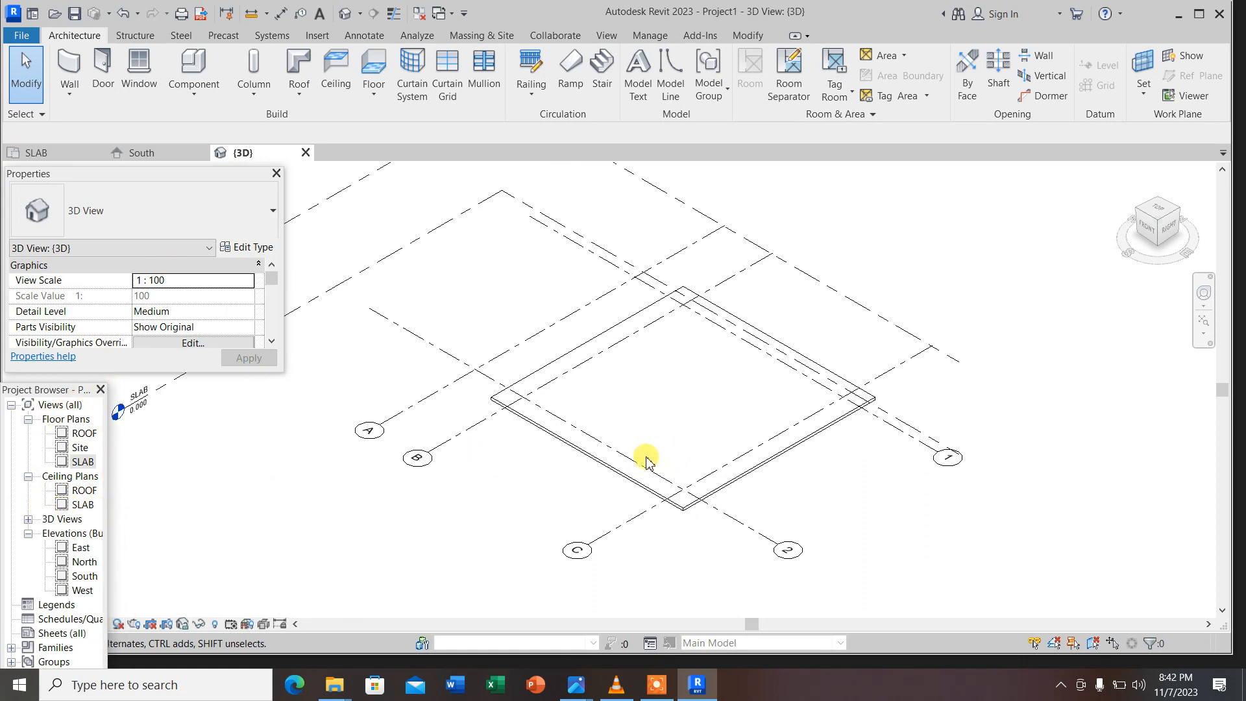
scroll(783, 393, "down", 3)
scroll(673, 421, "up", 3)
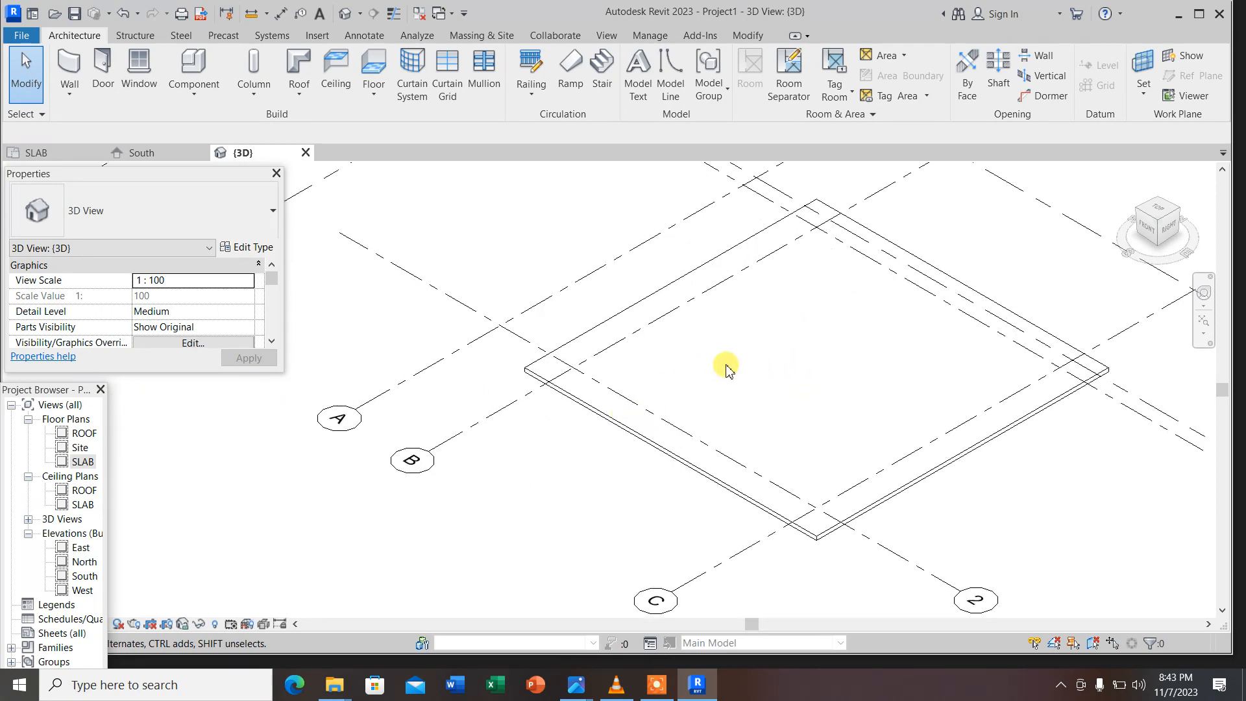
scroll(724, 365, "down", 2)
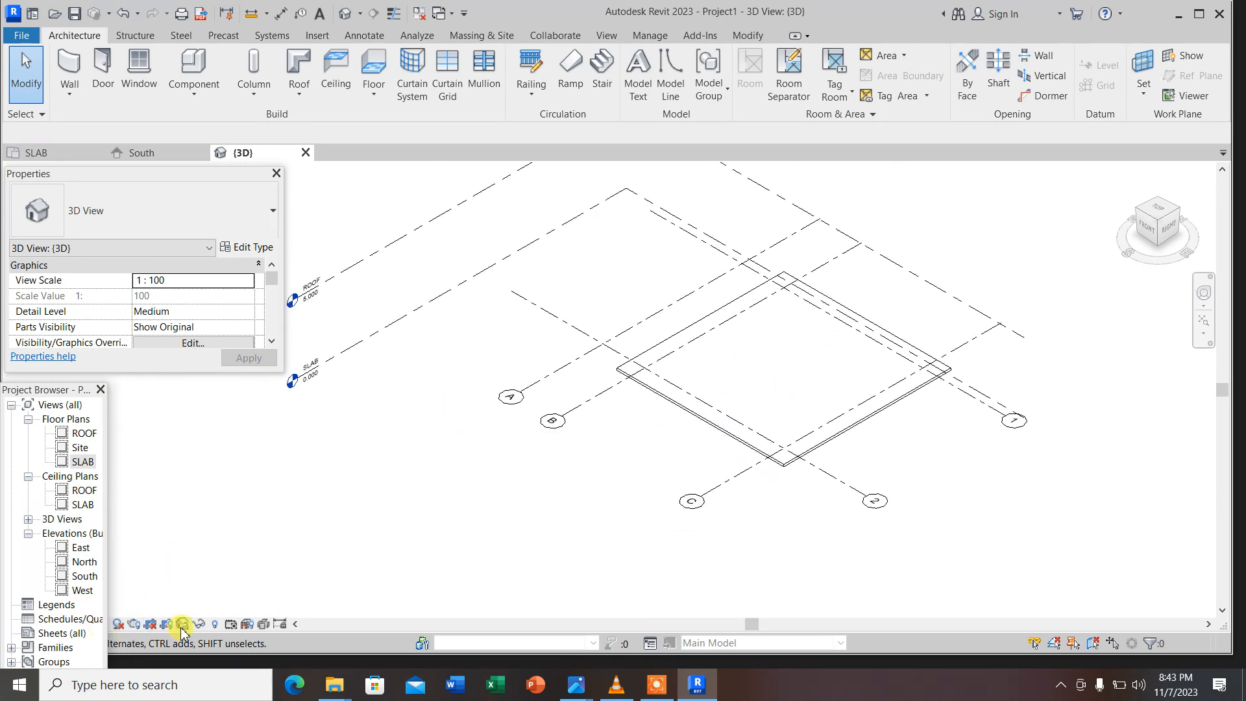
left_click(101, 390)
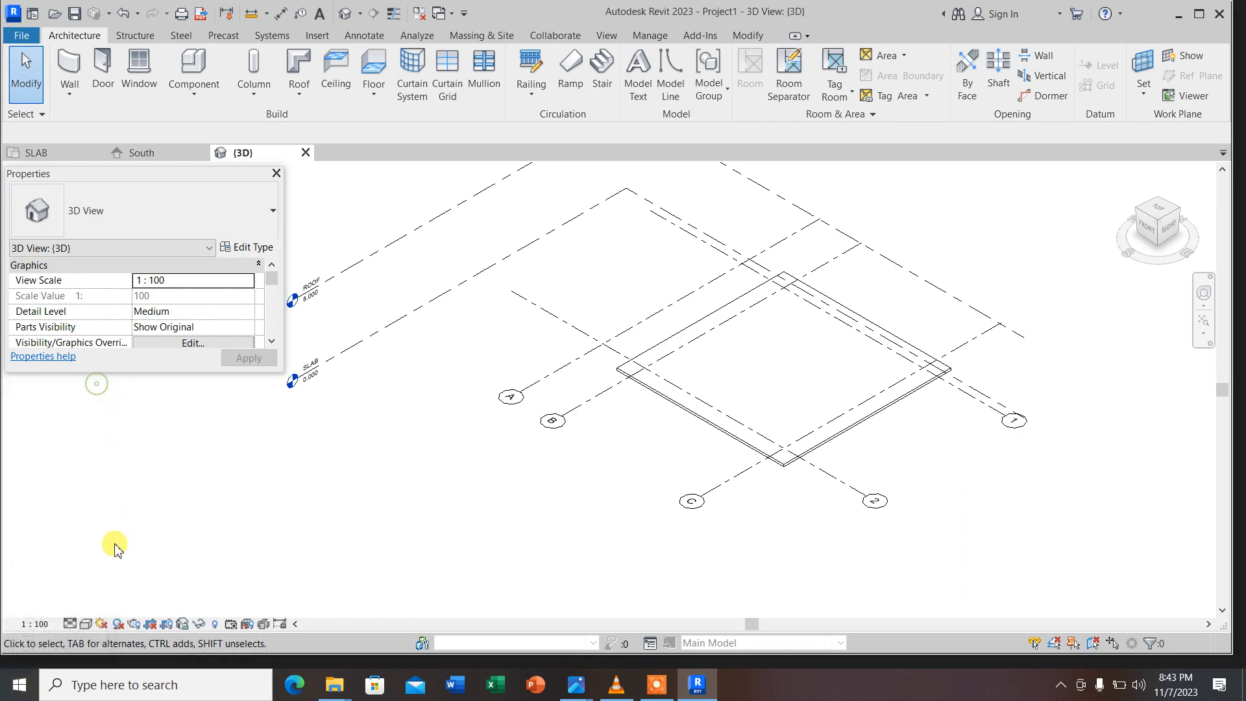
Set the 3D view's visual style to Shaded and inspect the floor slab
left_click(86, 625)
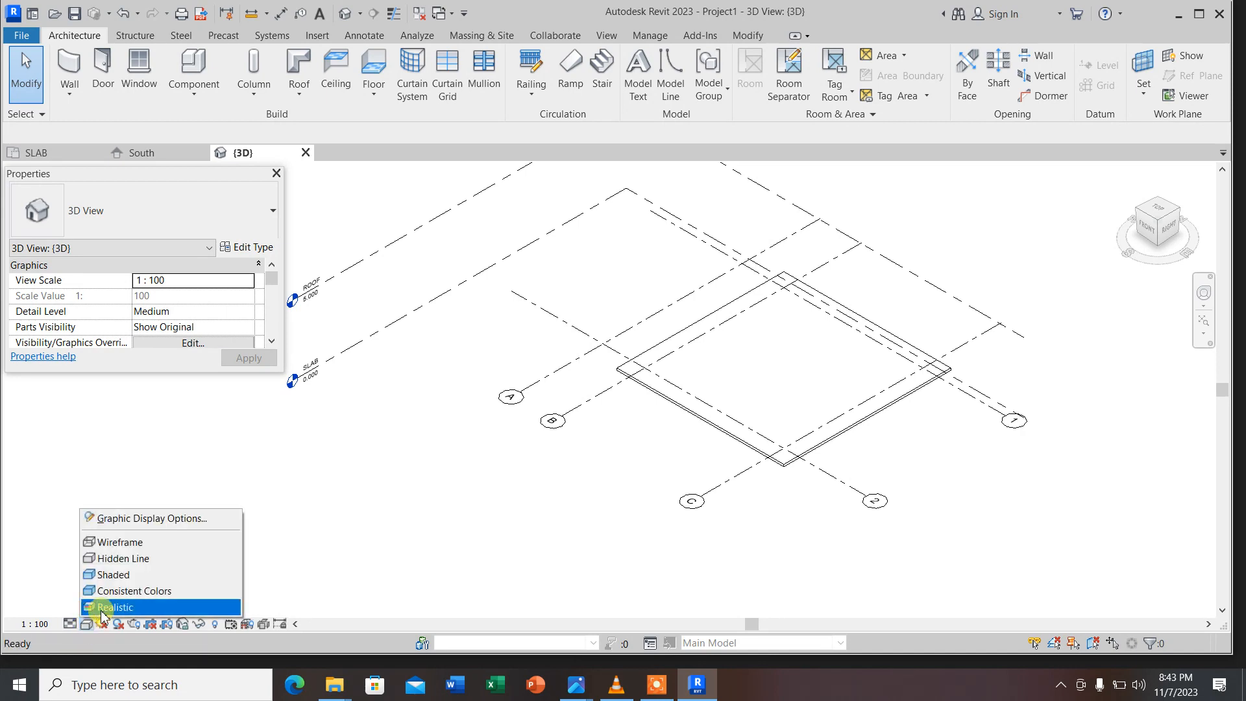
left_click(120, 575)
scroll(818, 412, "up", 2)
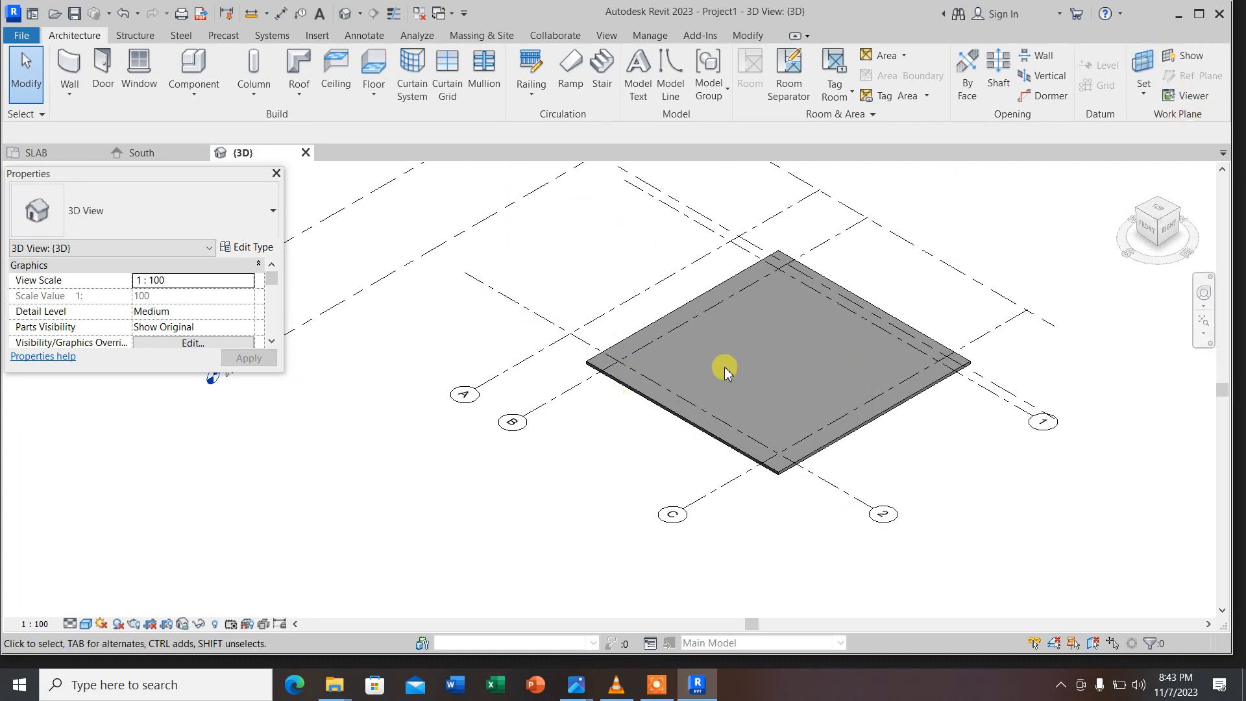
scroll(678, 376, "up", 2)
scroll(746, 407, "down", 2)
scroll(784, 334, "up", 3)
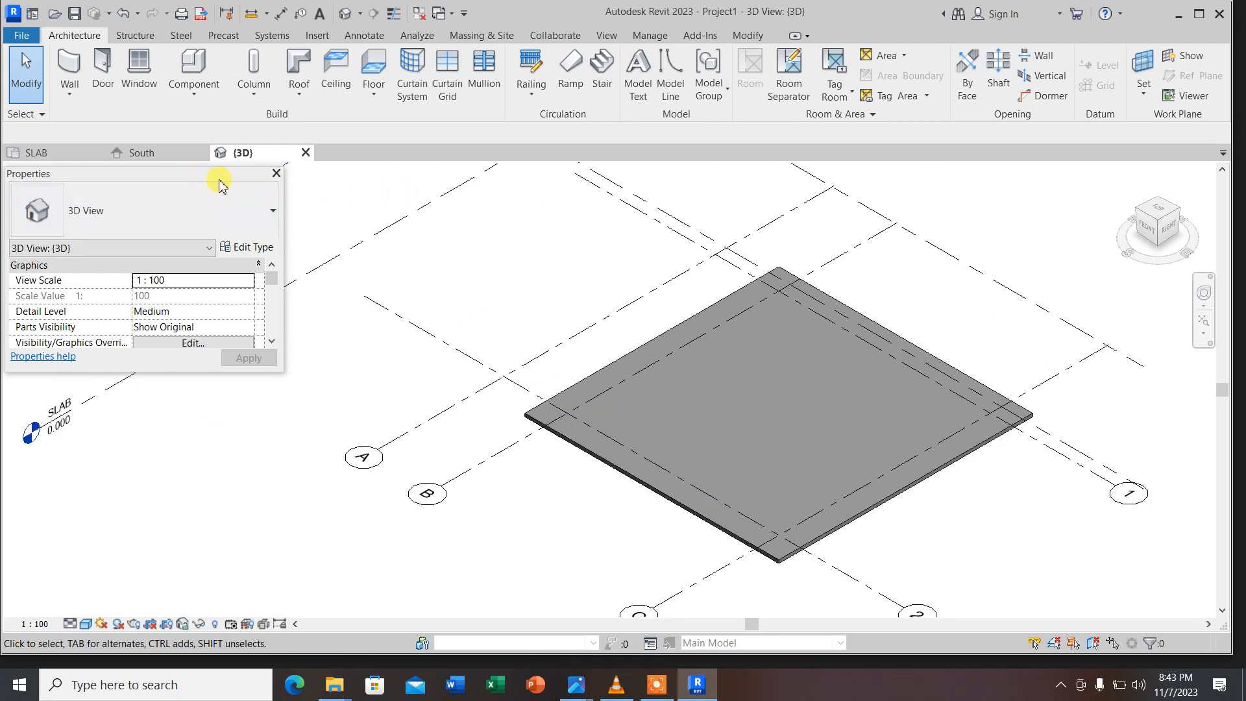
Resize the Properties palette to be narrower and taller so more parameters show
left_click_drag(284, 231, 128, 253)
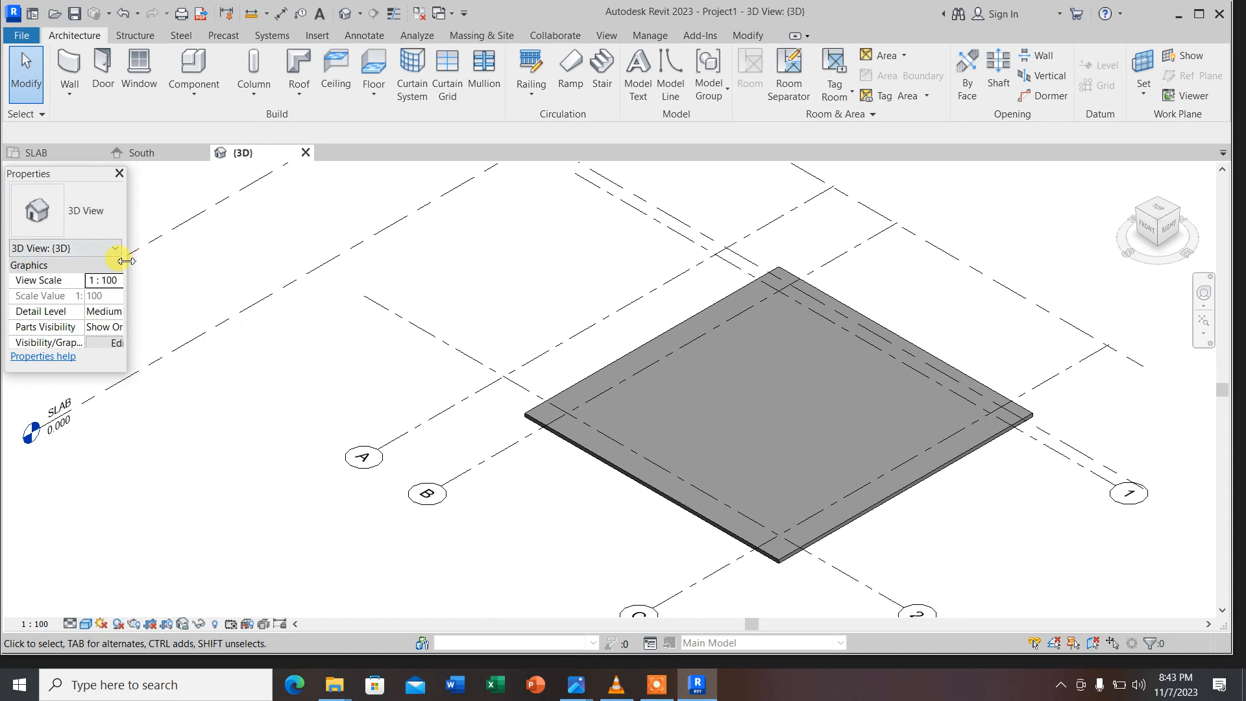
left_click_drag(125, 261, 204, 279)
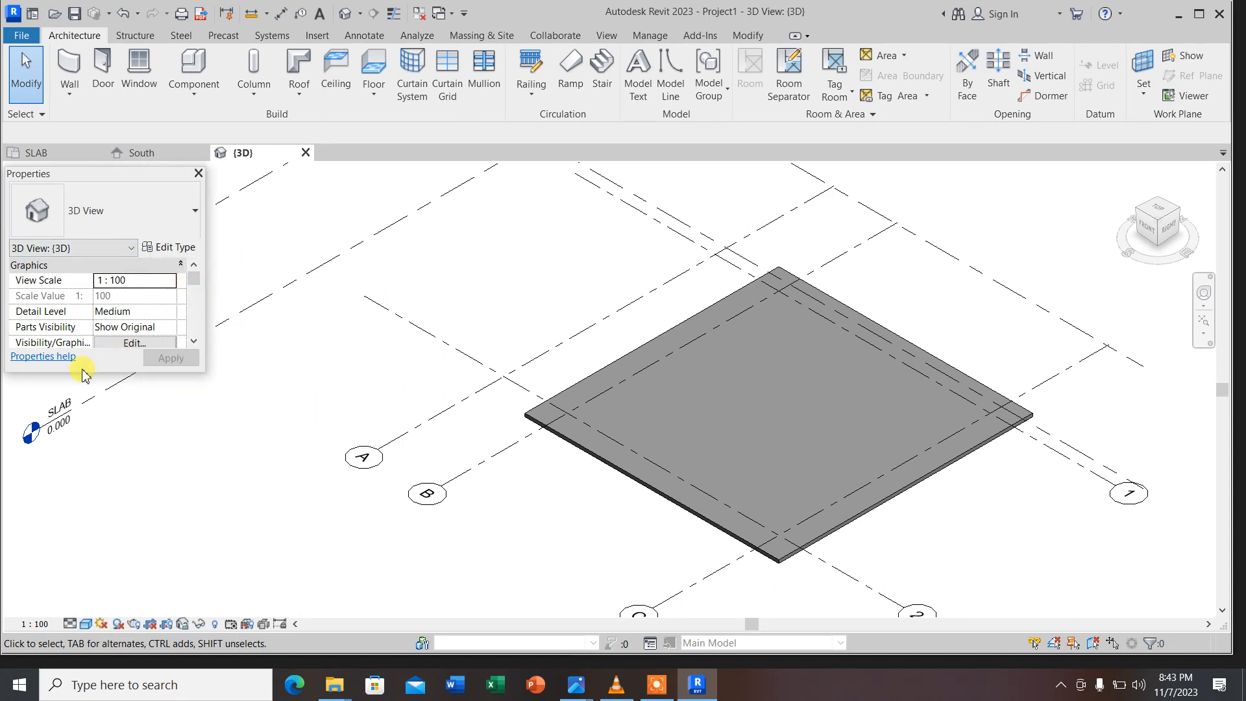
left_click_drag(84, 370, 75, 448)
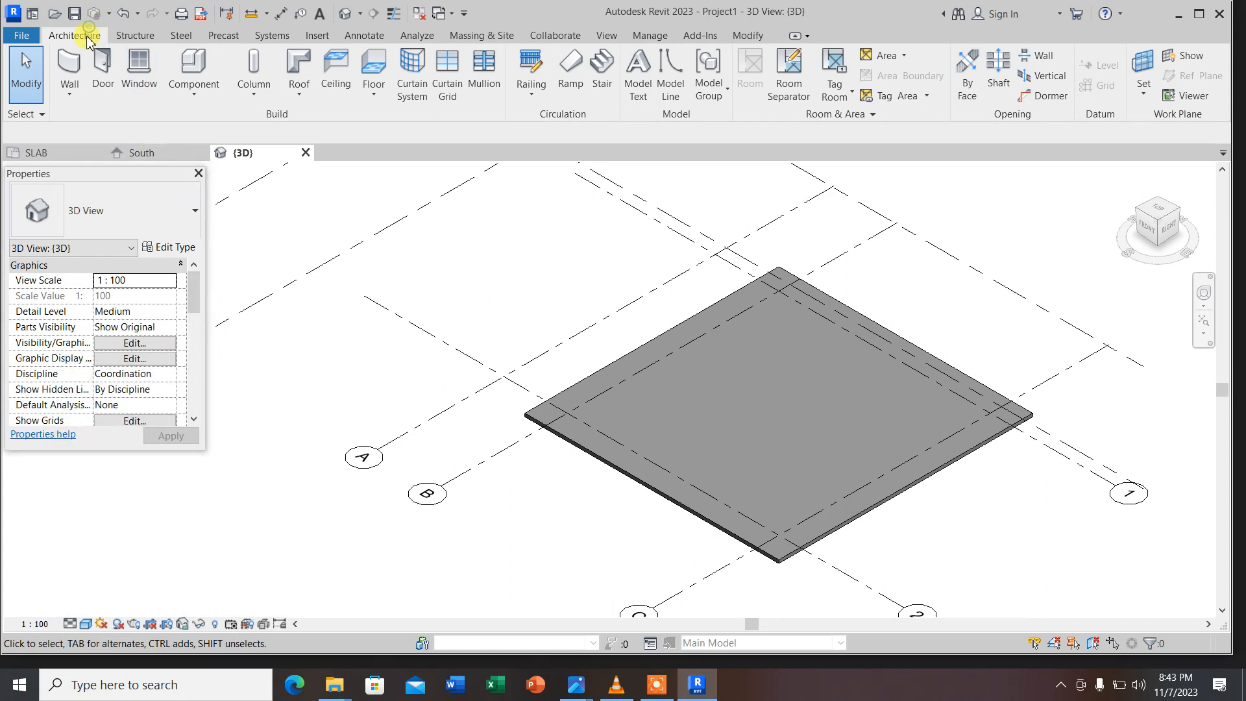
Start an architectural wall using the Basic Wall type Generic - 200mm
left_click(70, 97)
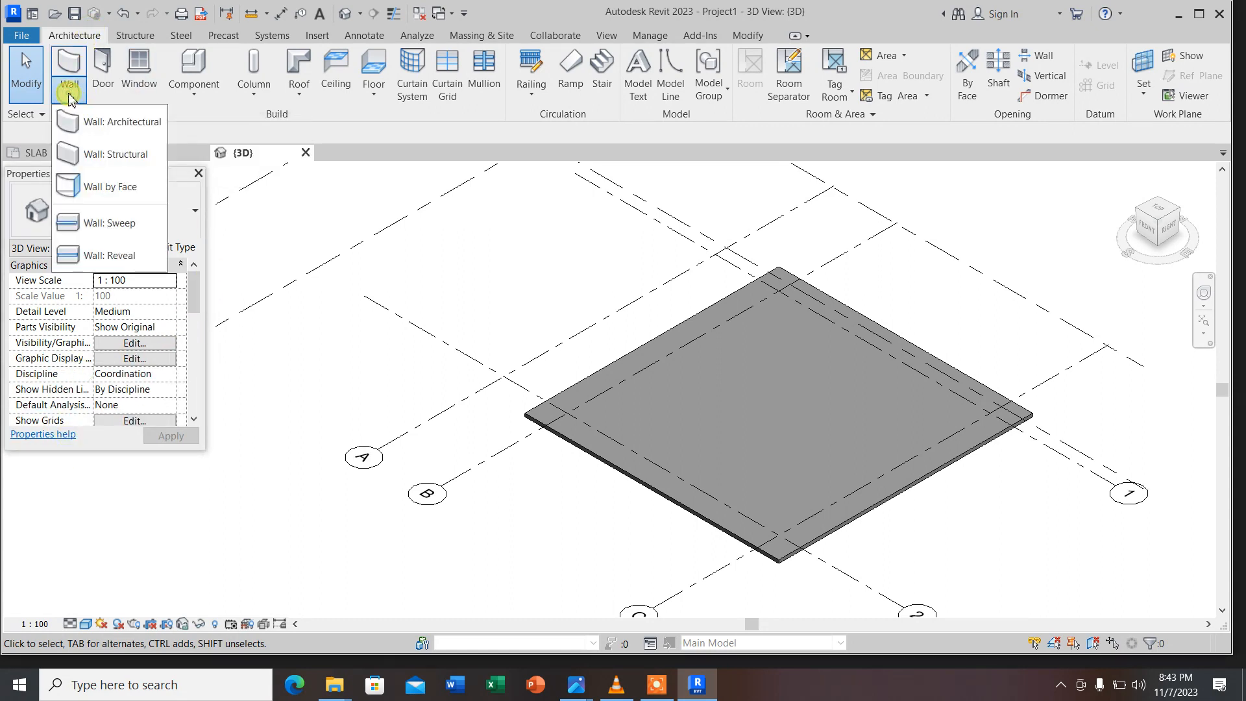
left_click(113, 126)
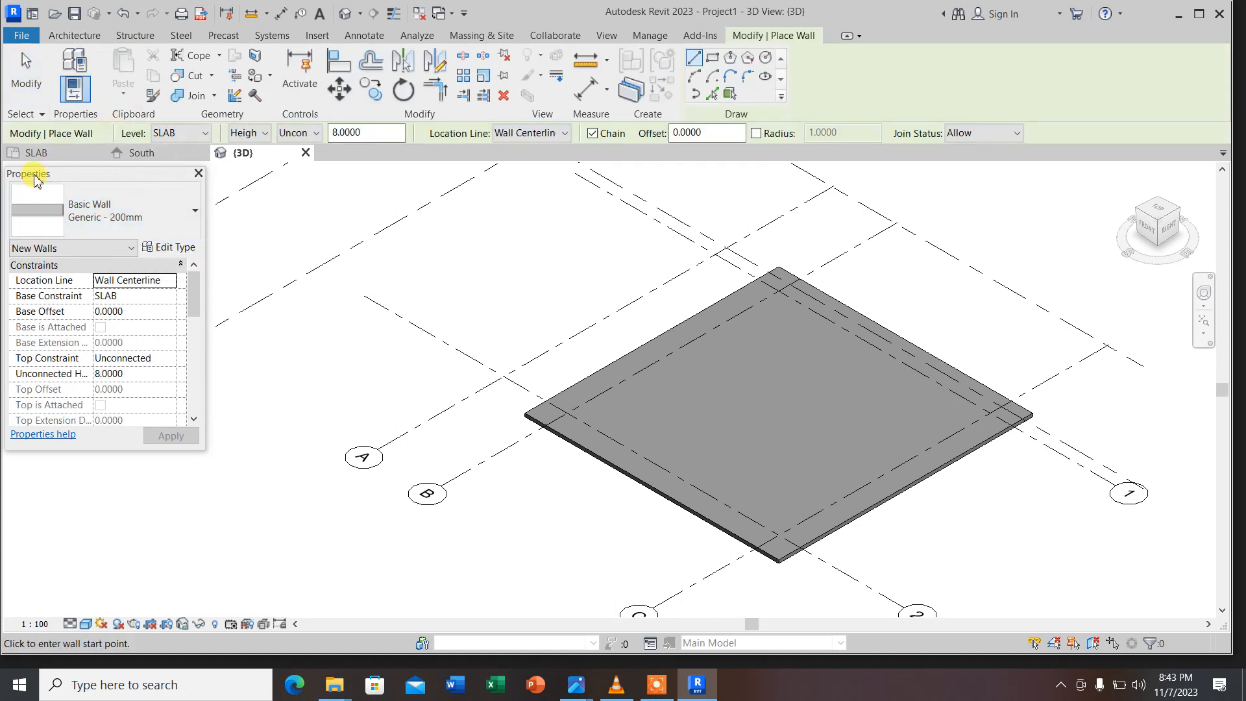
left_click(112, 211)
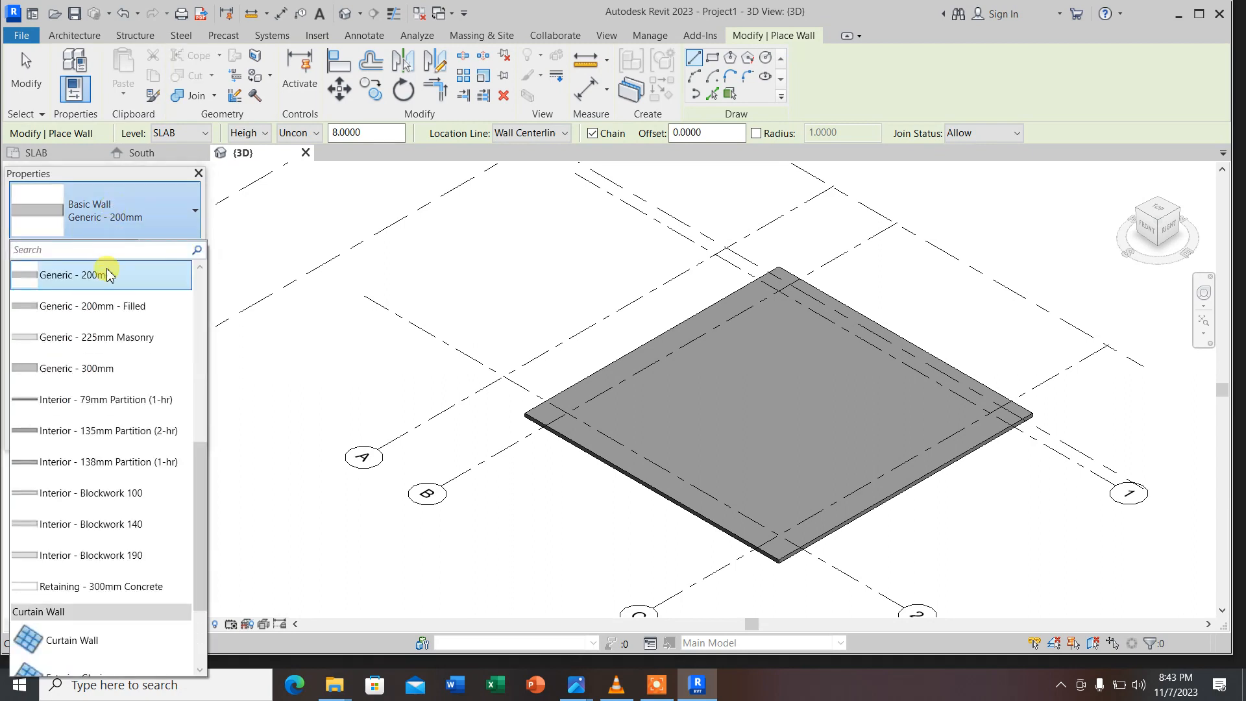
mouse_move(120, 316)
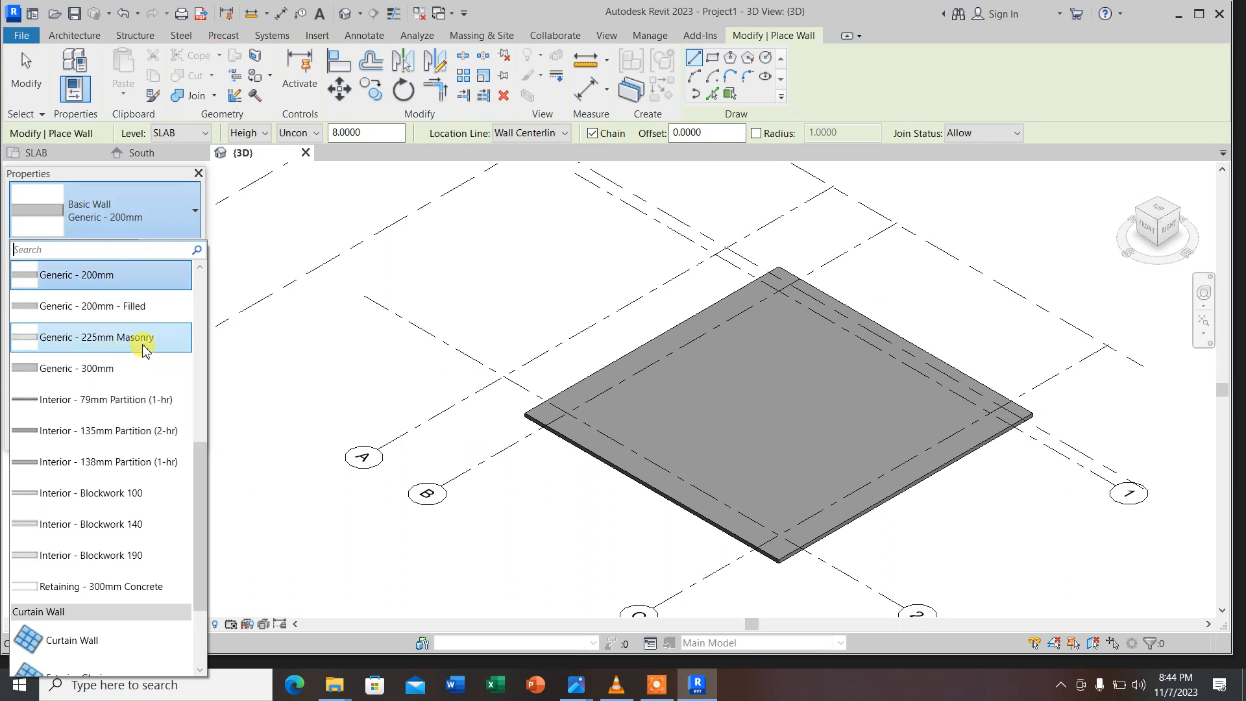
mouse_move(81, 278)
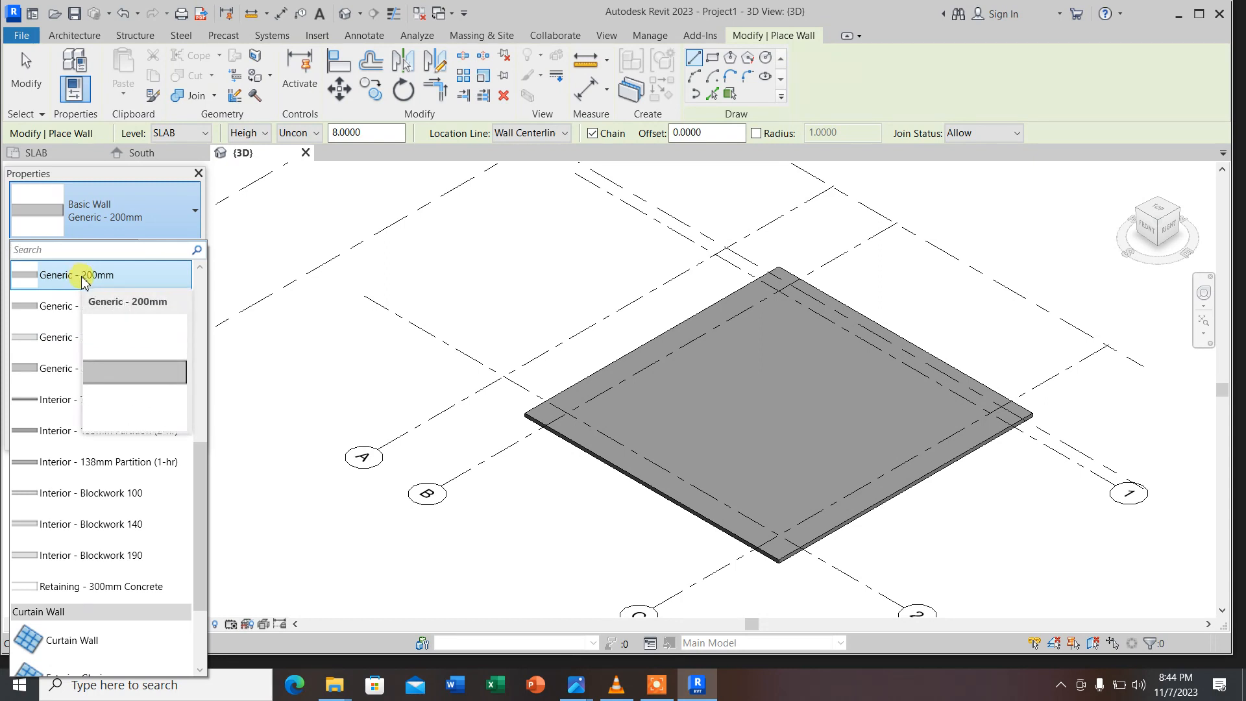
left_click(81, 277)
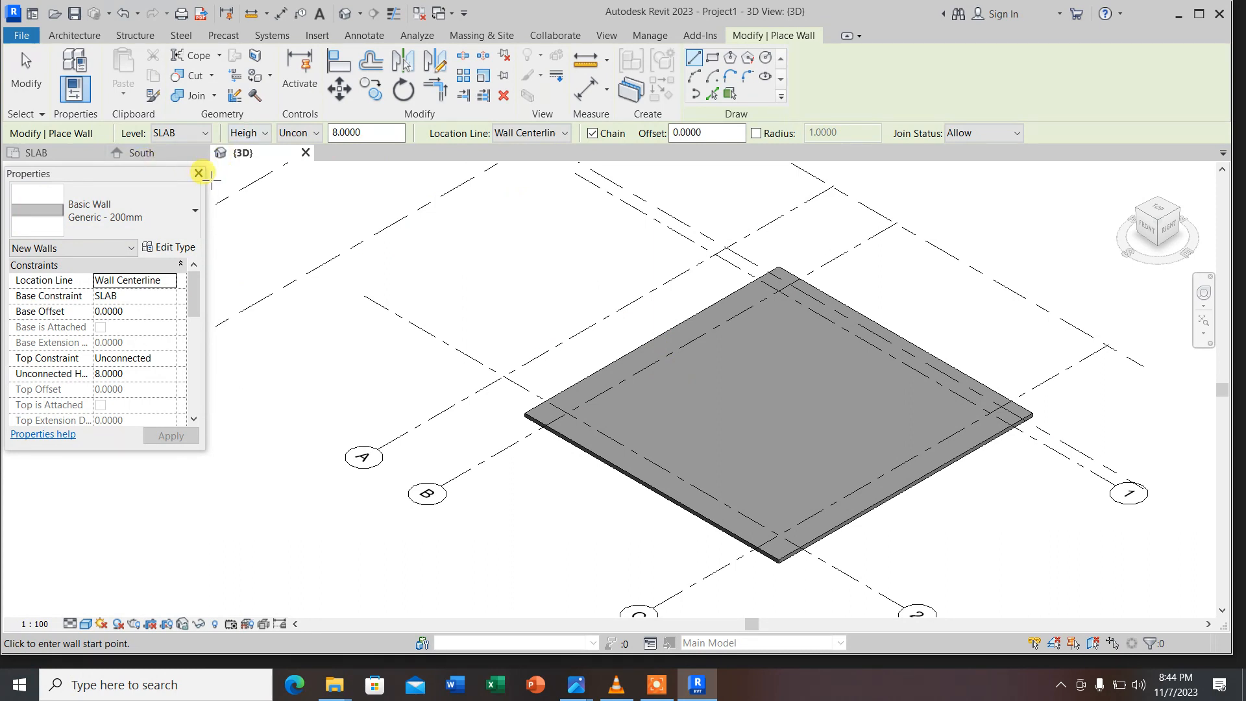
In the SLAB floor plan, set the new walls' height up to ROOF and their location line to Wall Centerline
left_click(37, 153)
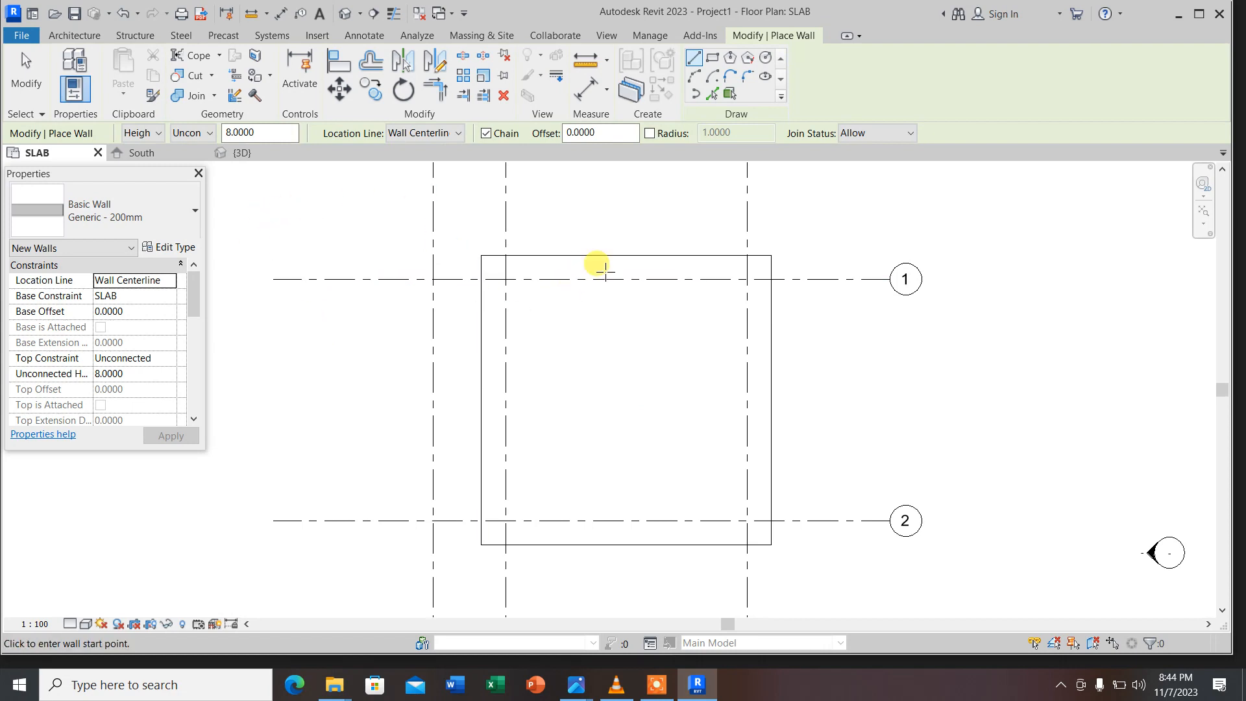
left_click(160, 134)
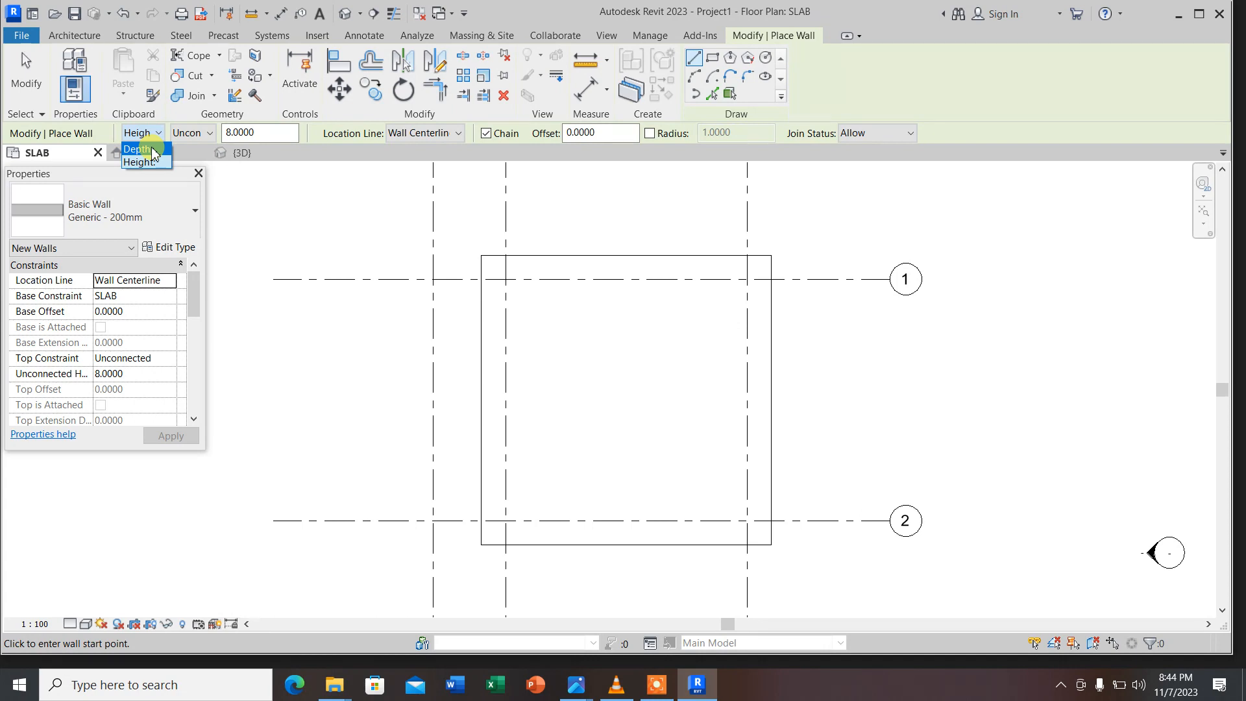
left_click(150, 162)
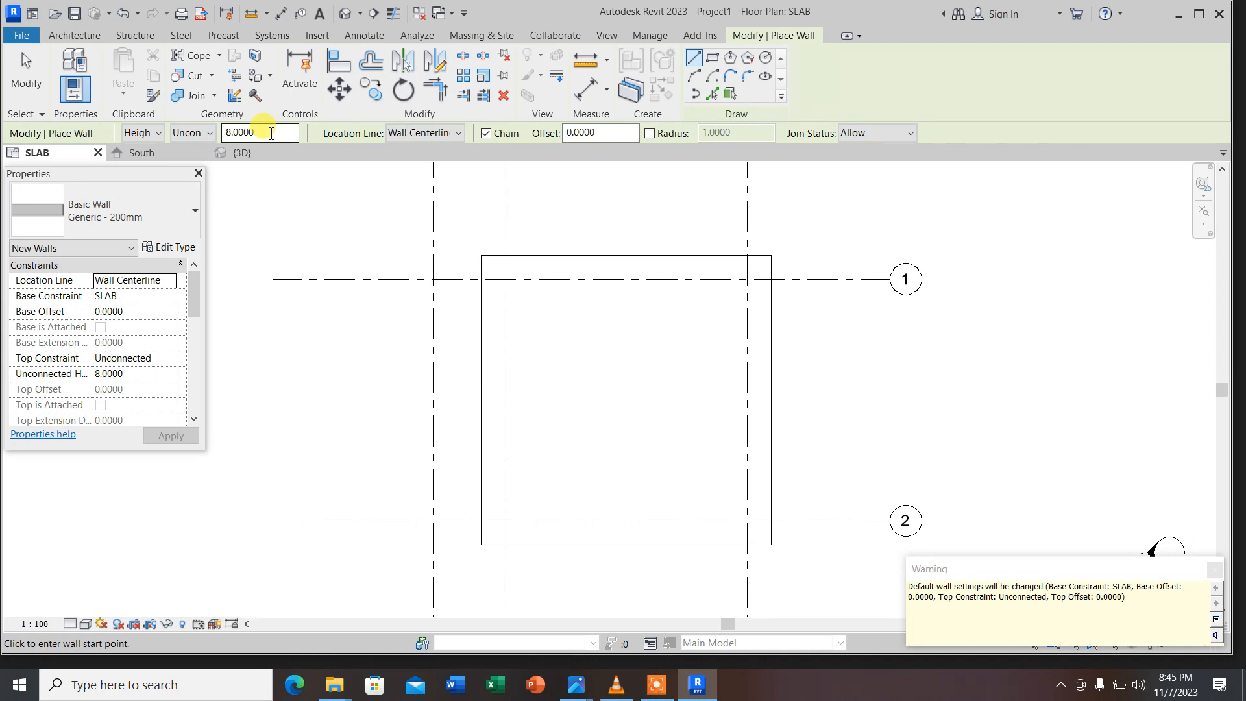
left_click(209, 133)
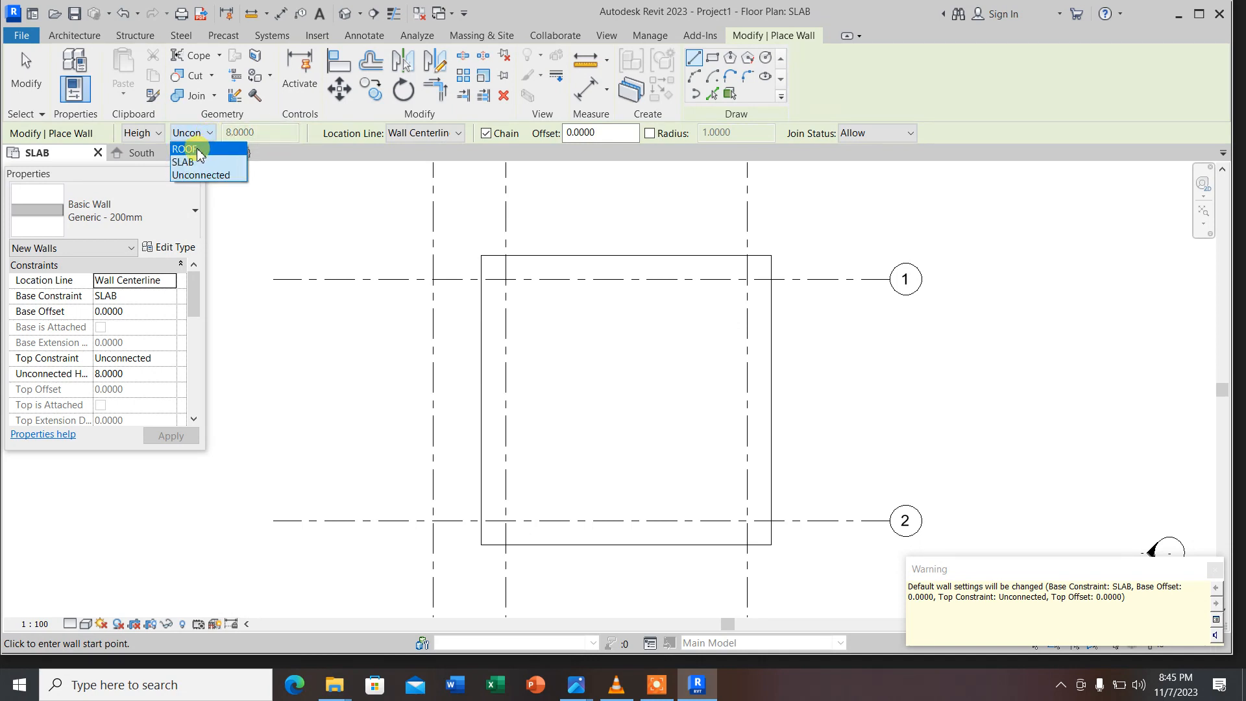
left_click(185, 149)
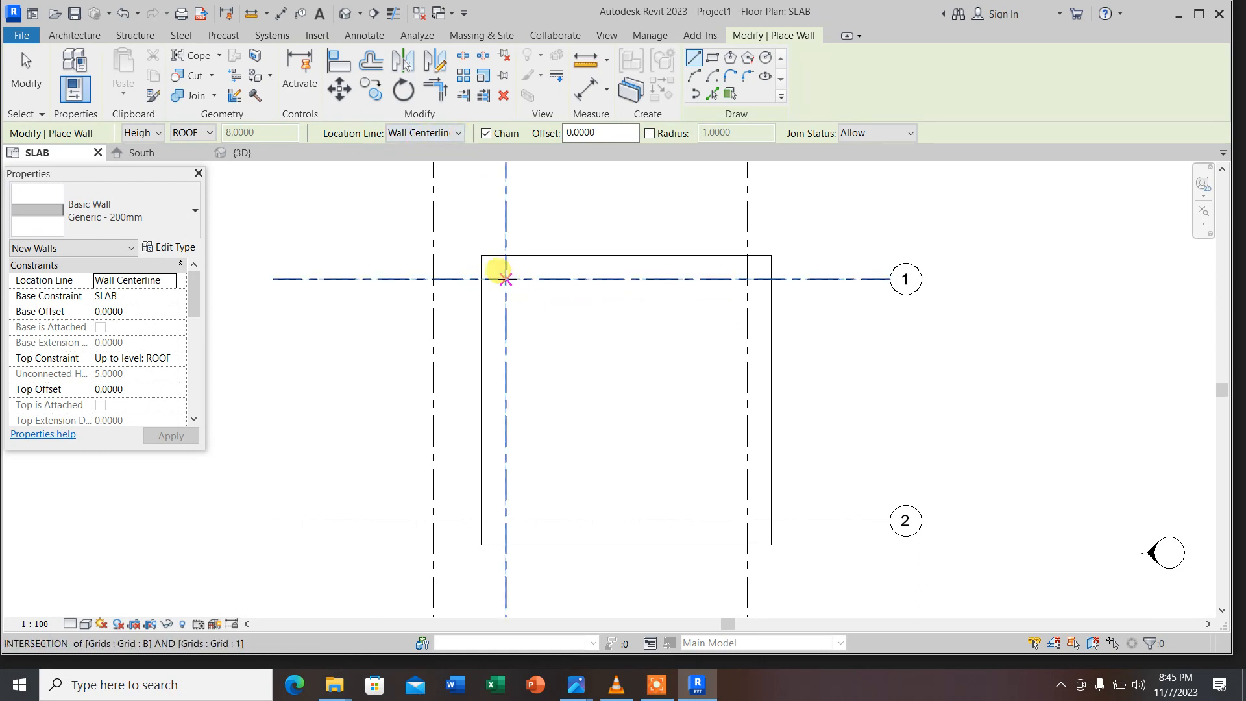
left_click(458, 133)
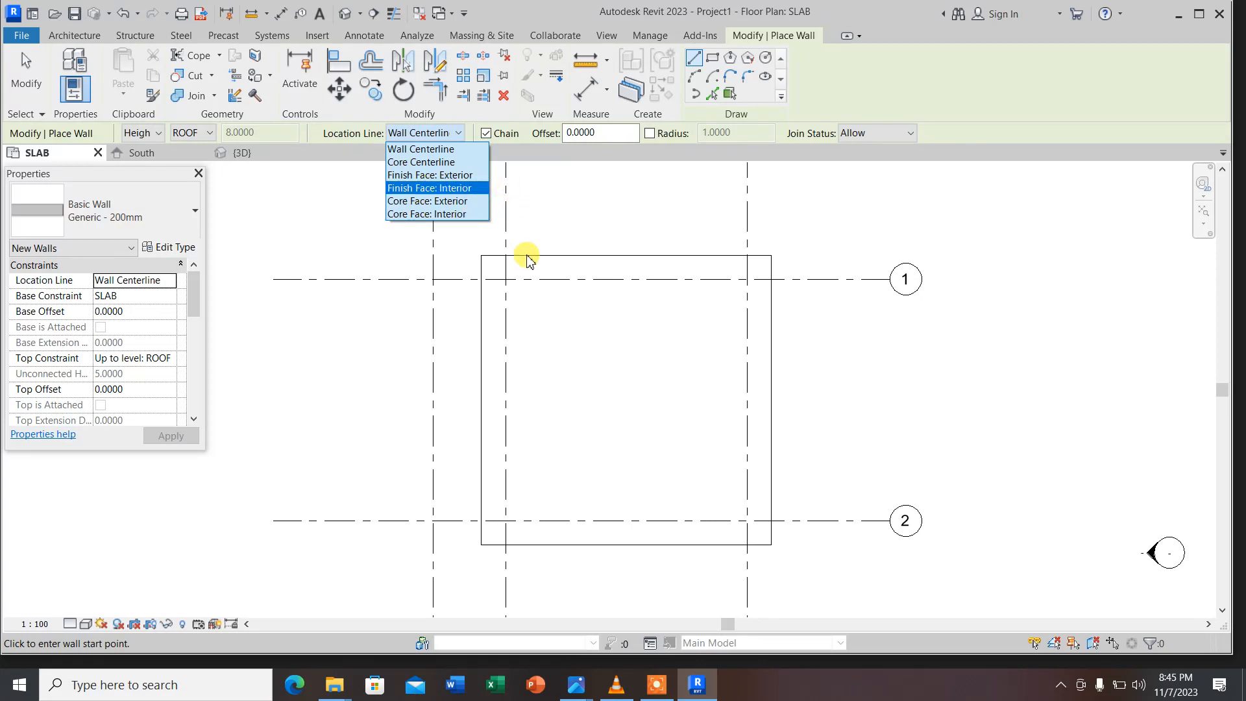
left_click(433, 154)
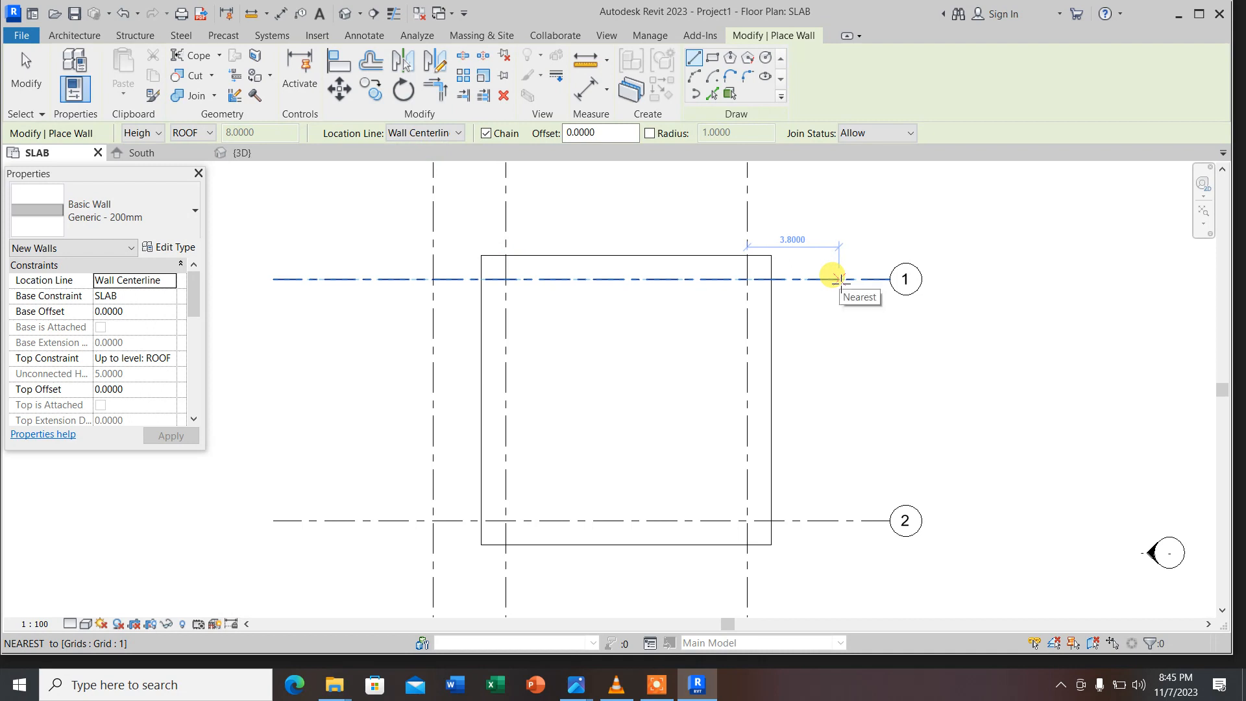
Draw a 10 by 10 m rectangle of walls from grid intersection B-1 to grid intersection C-2 and finish the wall command
scroll(645, 305, "up", 4)
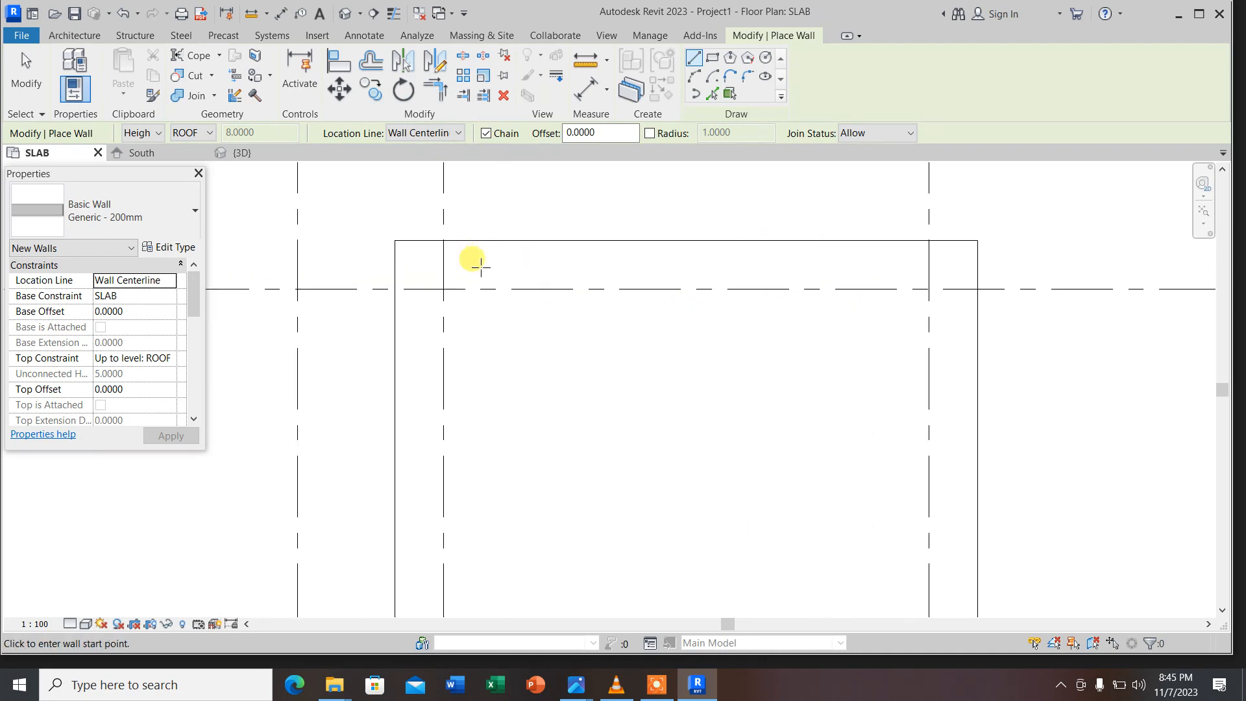
scroll(481, 266, "down", 4)
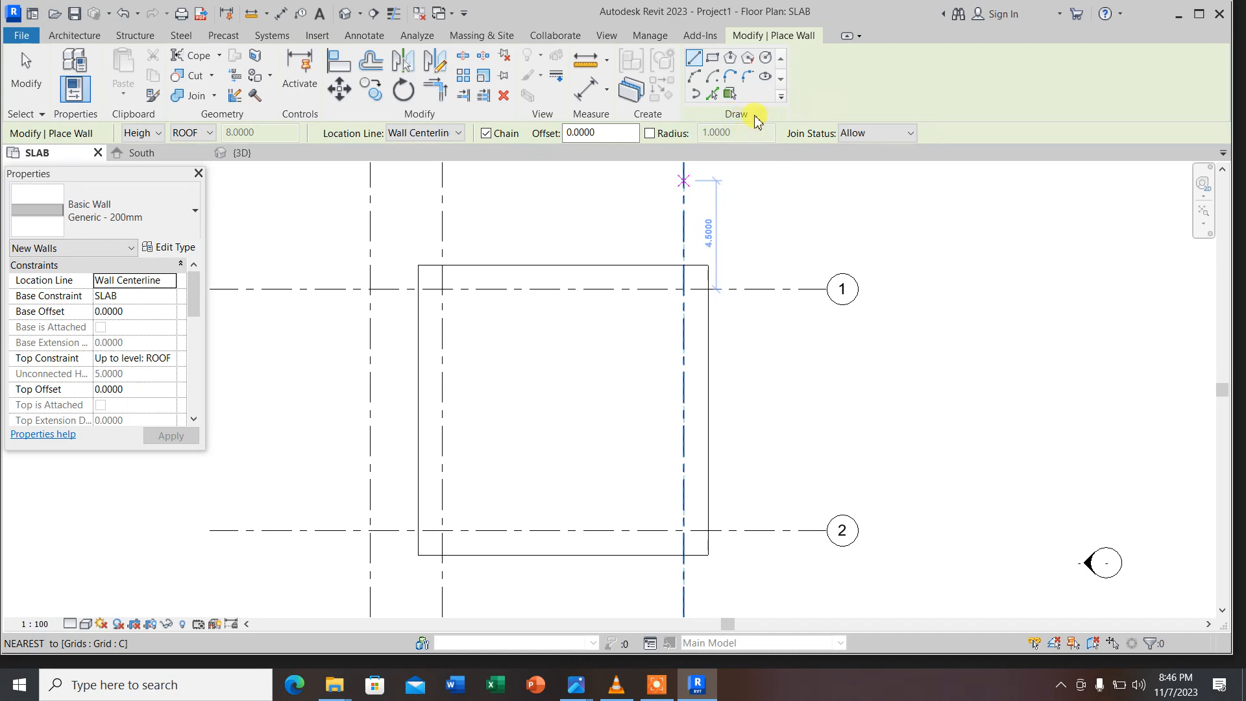
left_click(712, 59)
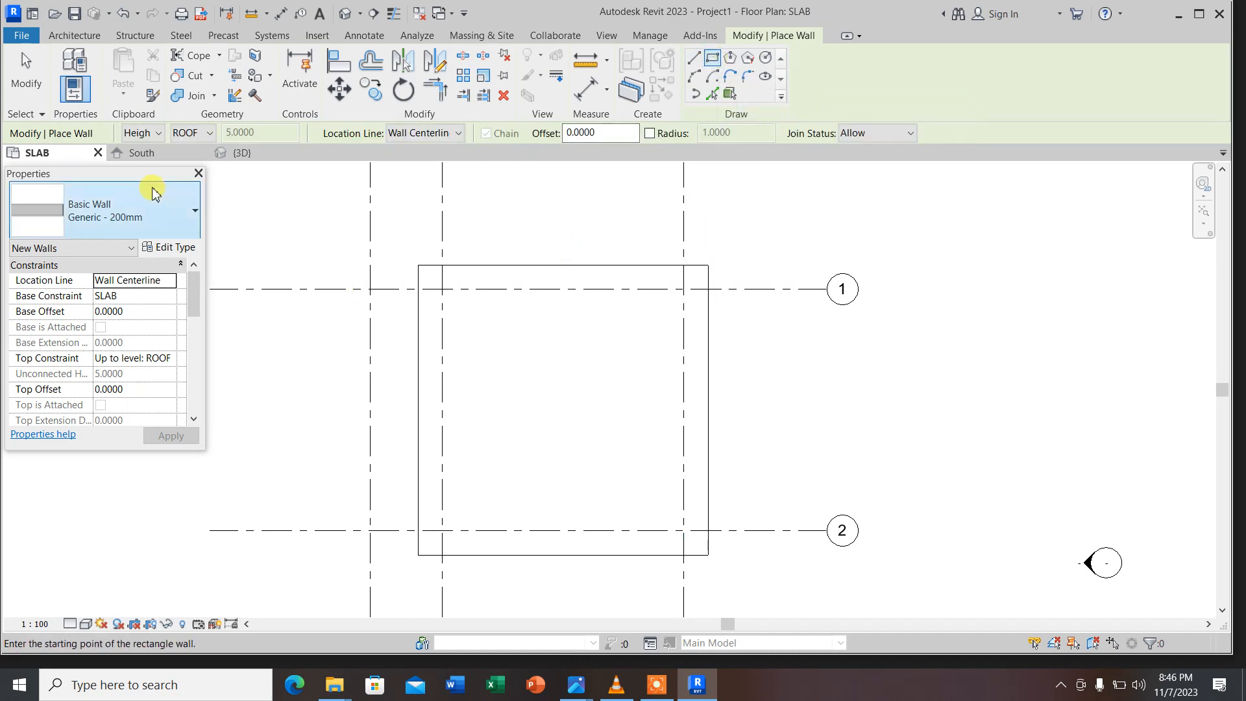
scroll(459, 286, "up", 2)
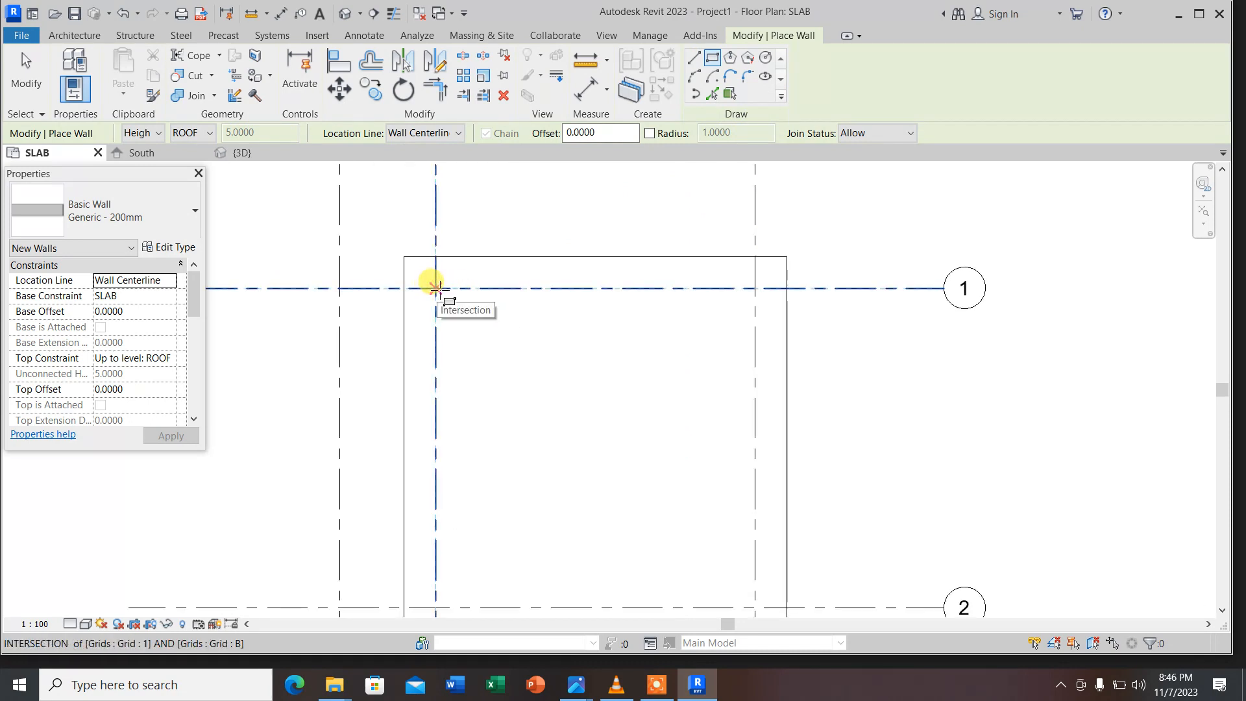
scroll(523, 325, "down", 2)
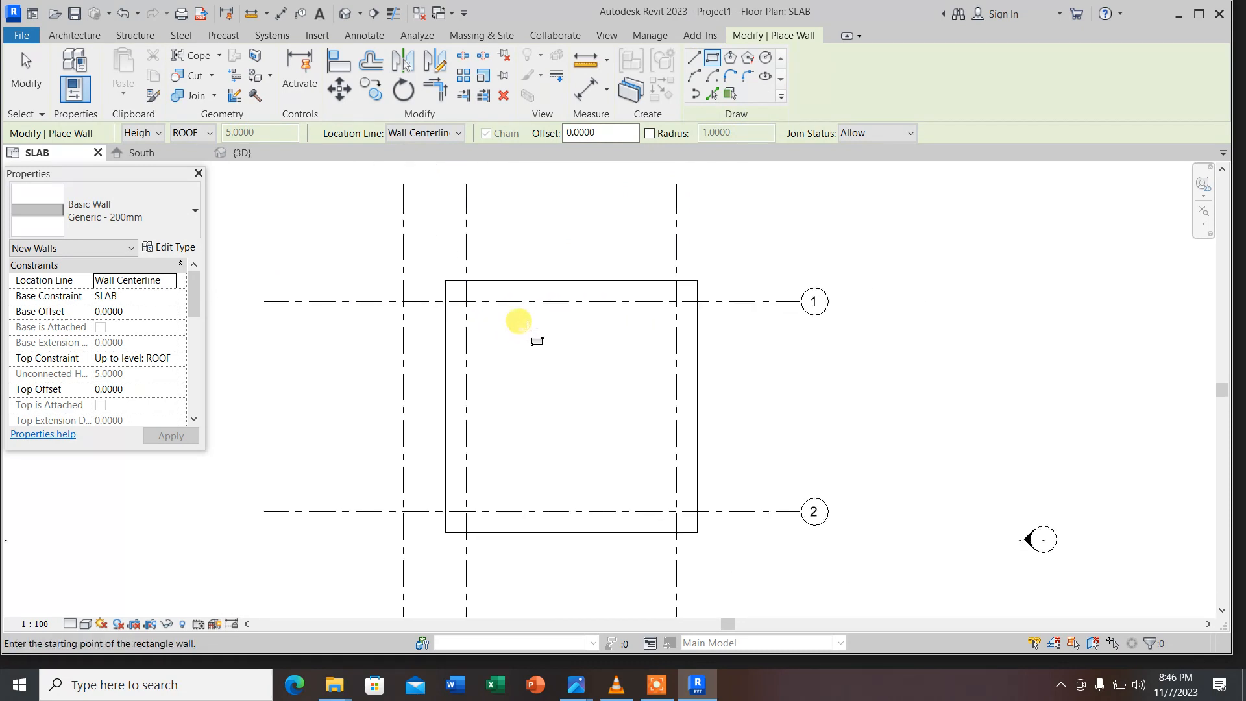
left_click(465, 301)
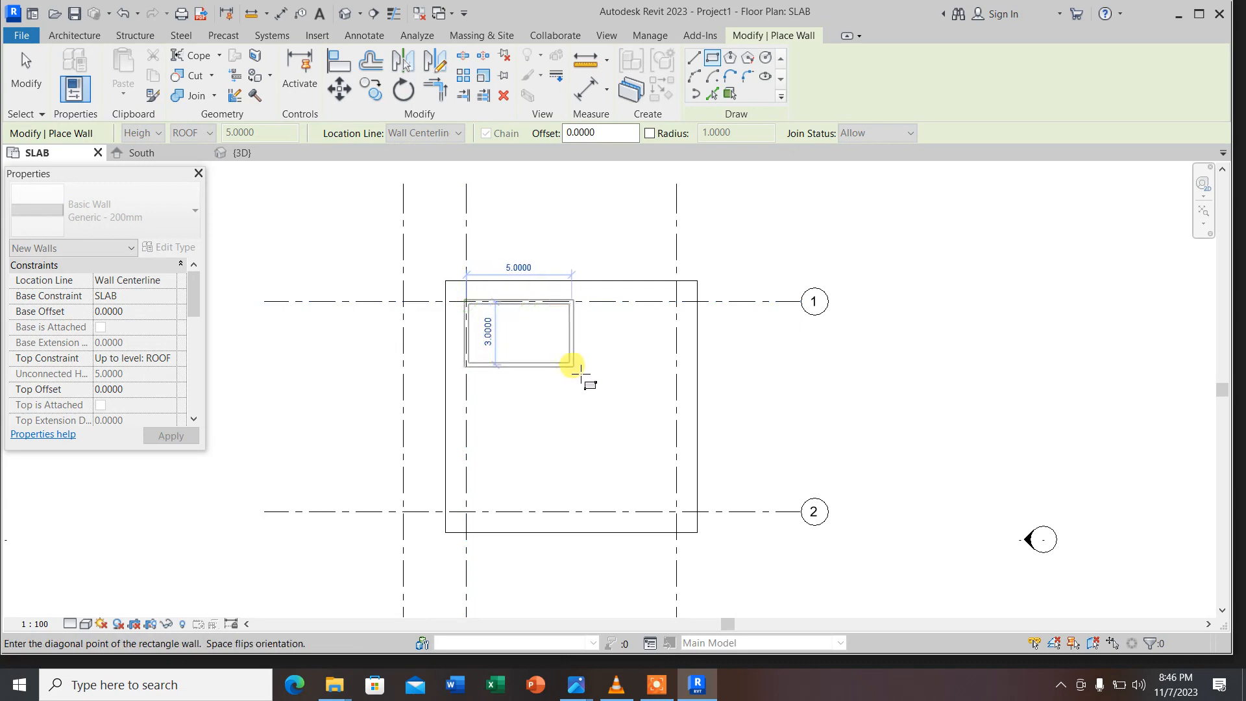
scroll(676, 511, "up", 2)
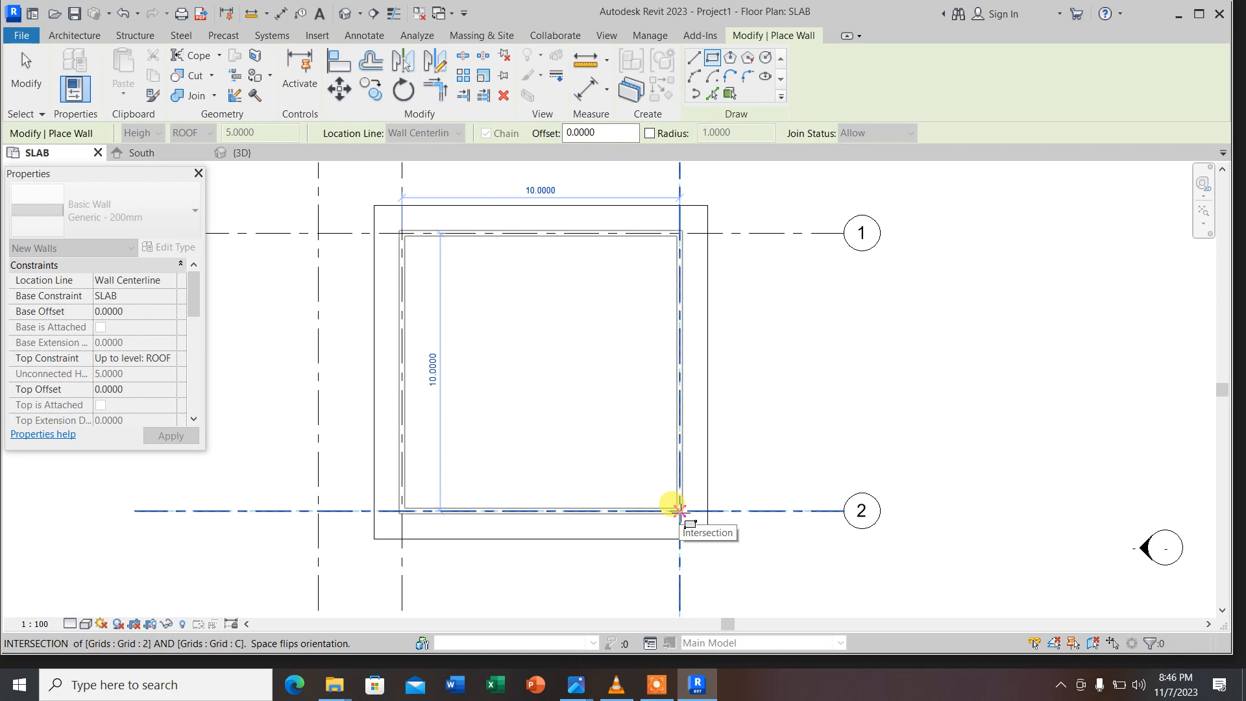
left_click(676, 512)
scroll(504, 436, "down", 3)
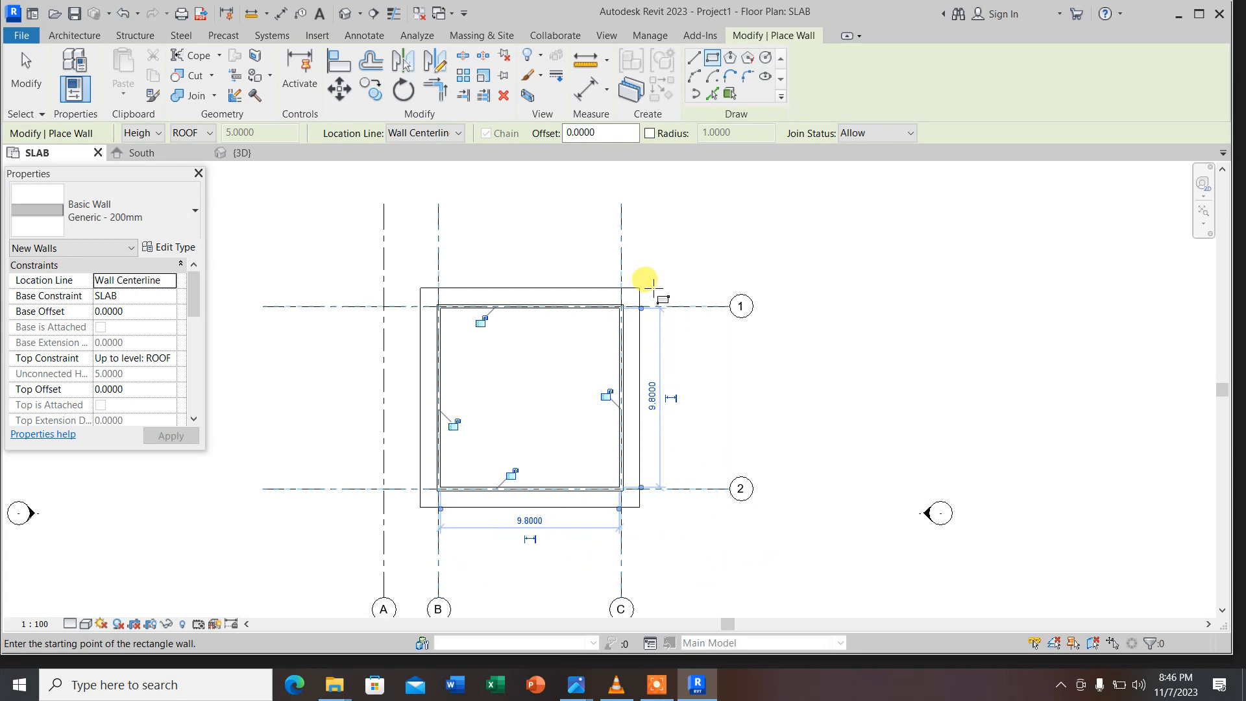
left_click(25, 71)
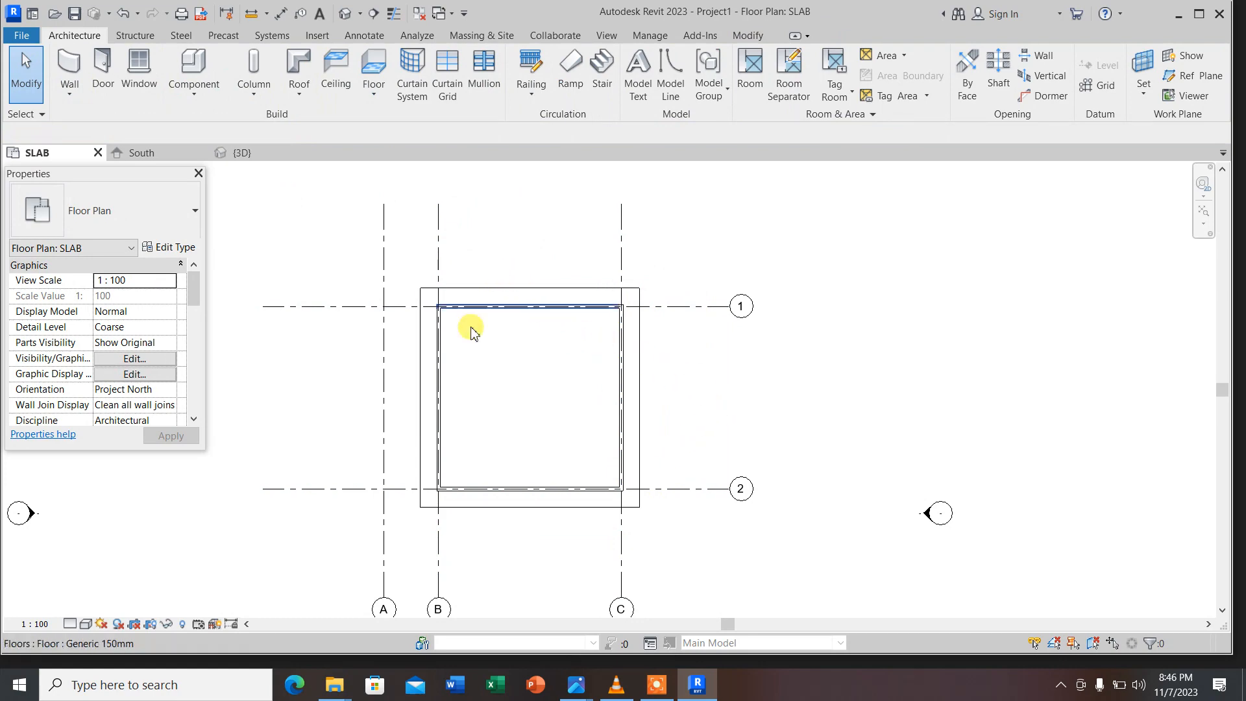
Inspect the four new walls on the floor slab in the default 3D view
left_click(345, 13)
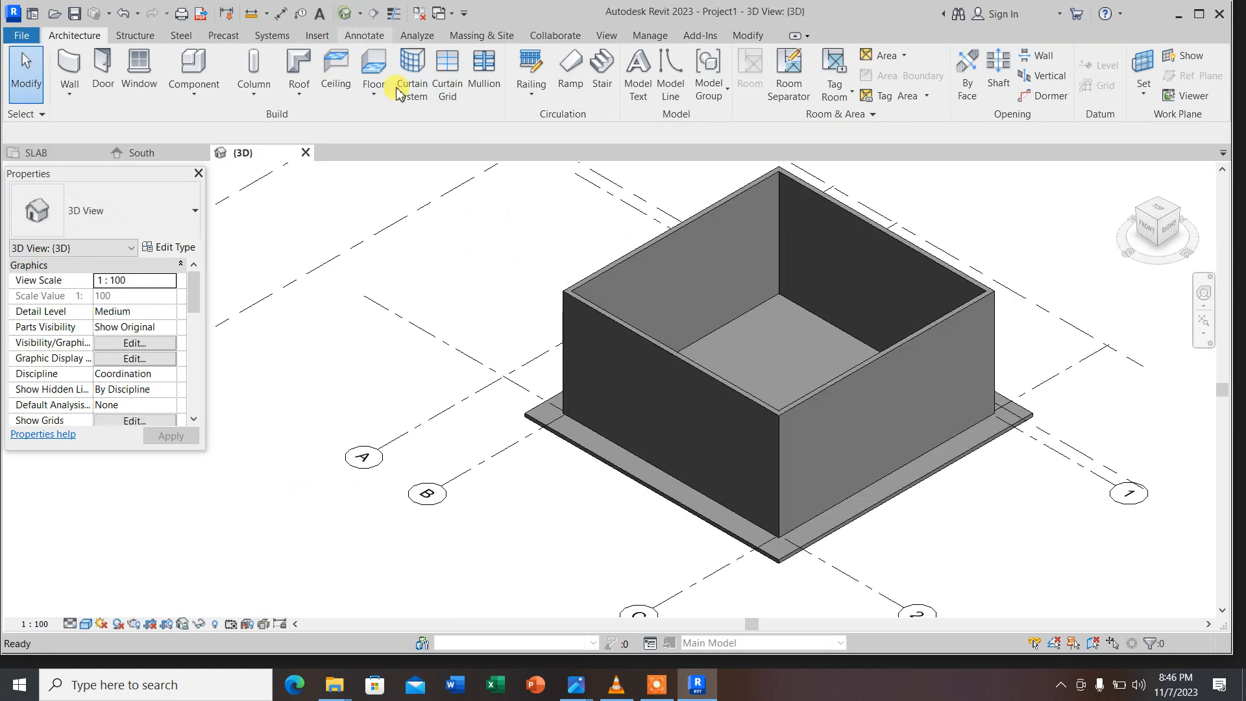
scroll(698, 365, "up", 2)
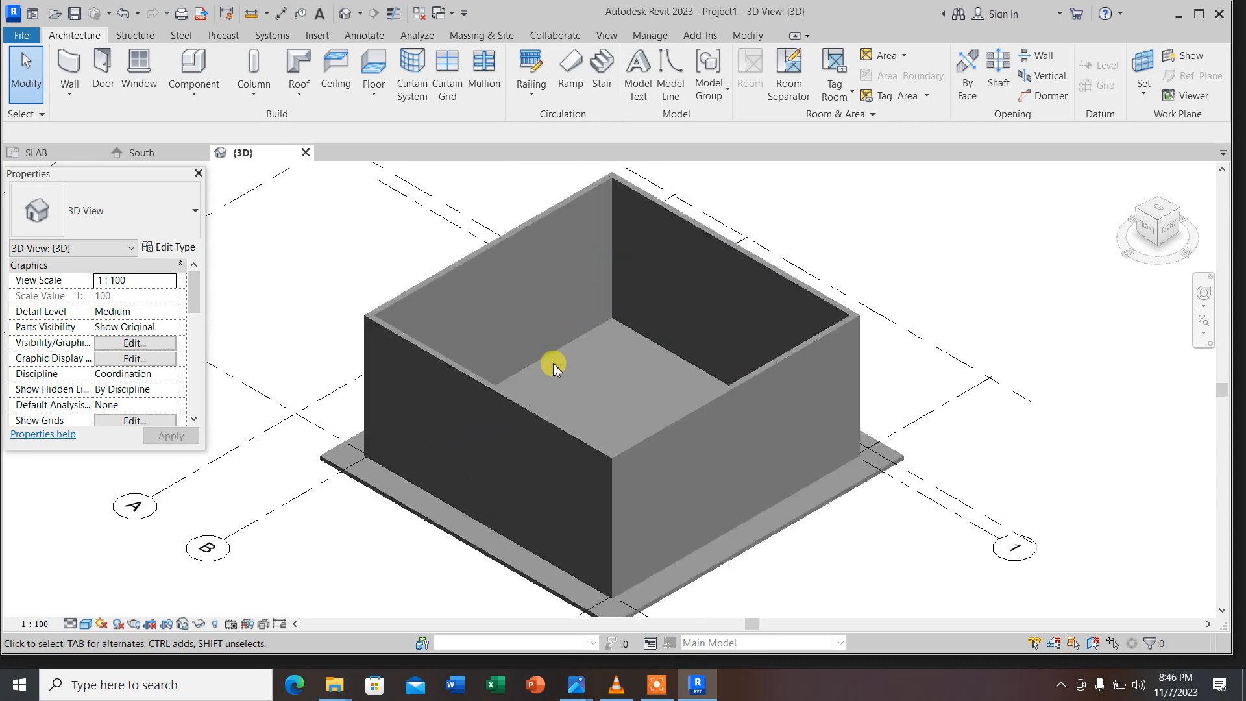
scroll(556, 359, "down", 2)
scroll(556, 390, "up", 3)
scroll(556, 398, "down", 3)
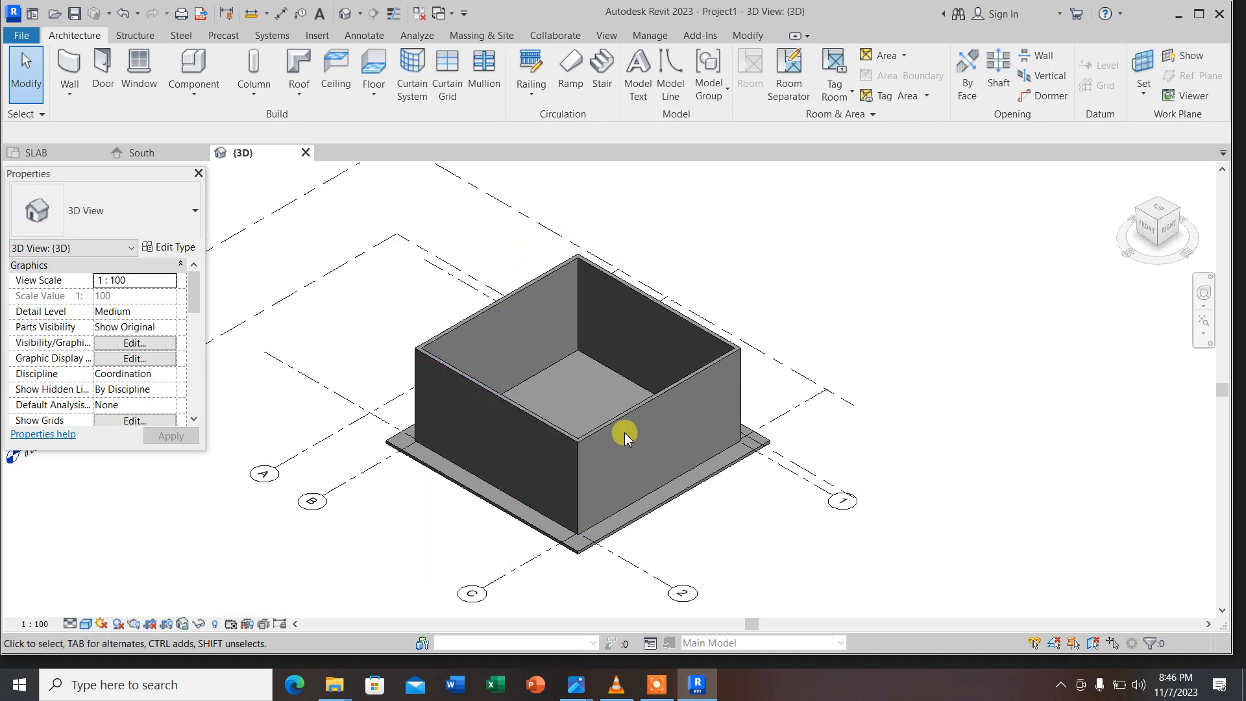
Select all four walls and open the material choices for the Structure [1] layer of their Generic - 200mm type
left_click(531, 278)
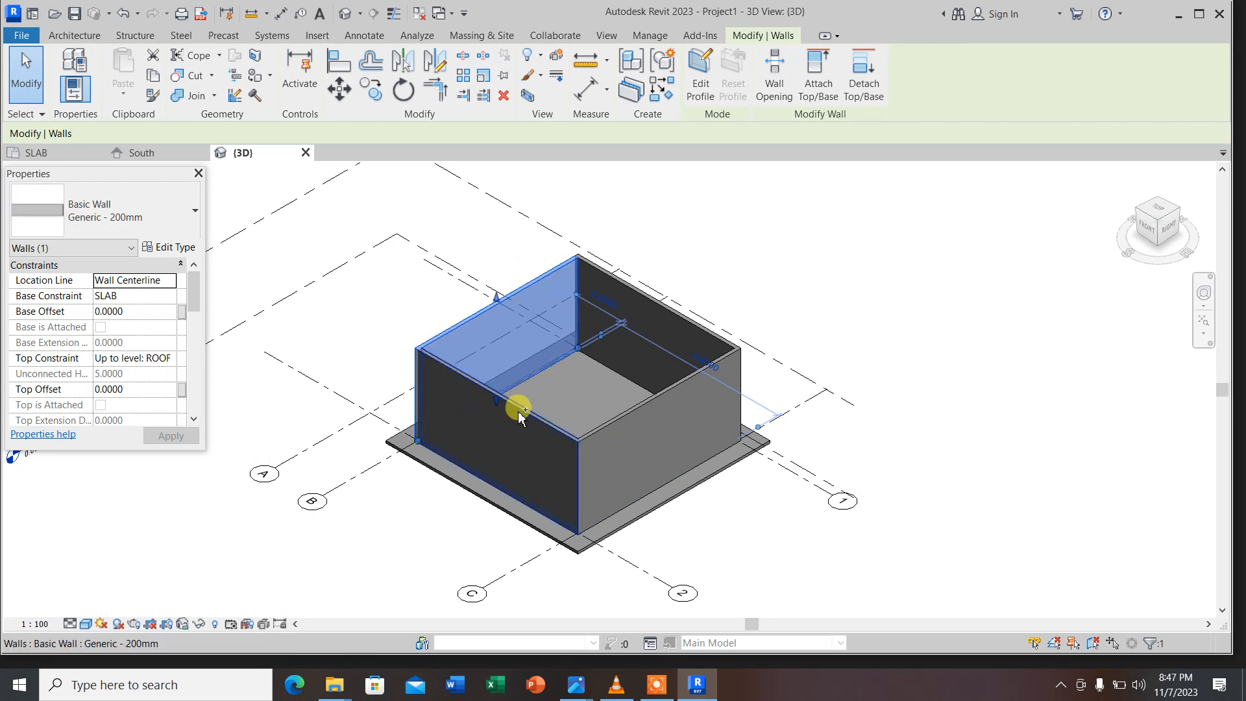
left_click(522, 414, "ctrl")
left_click(602, 423, "ctrl")
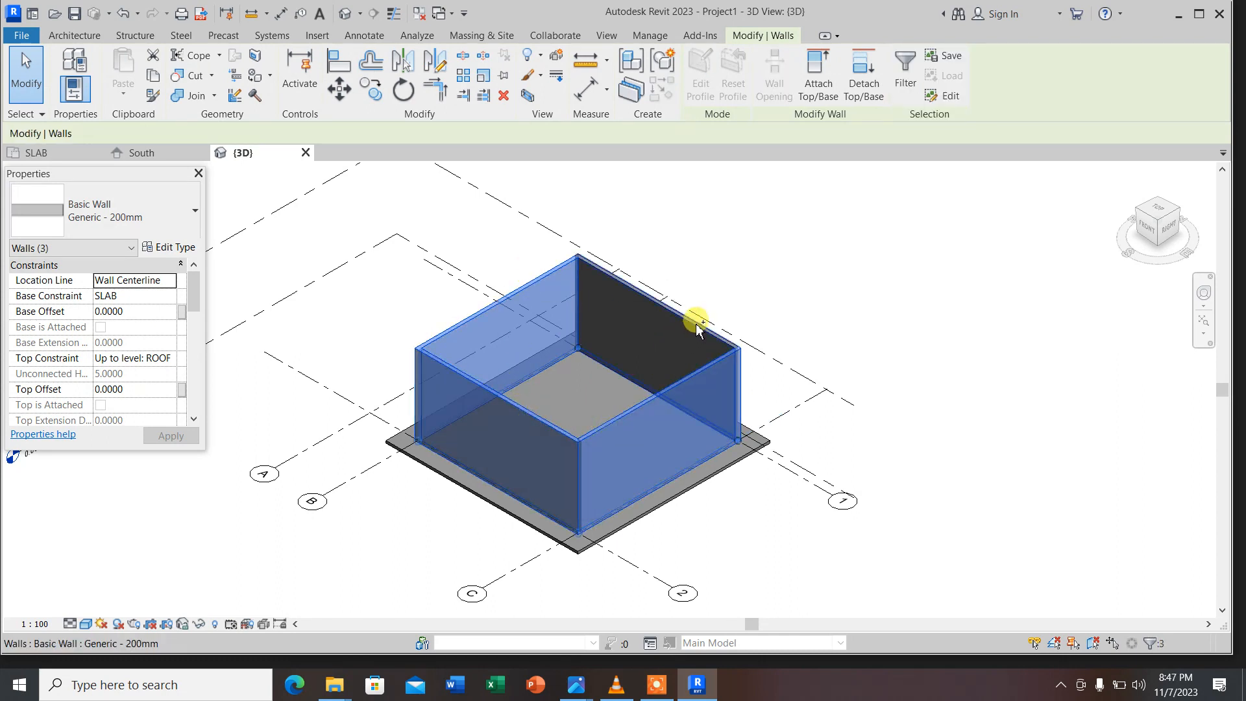
left_click(695, 326, "ctrl")
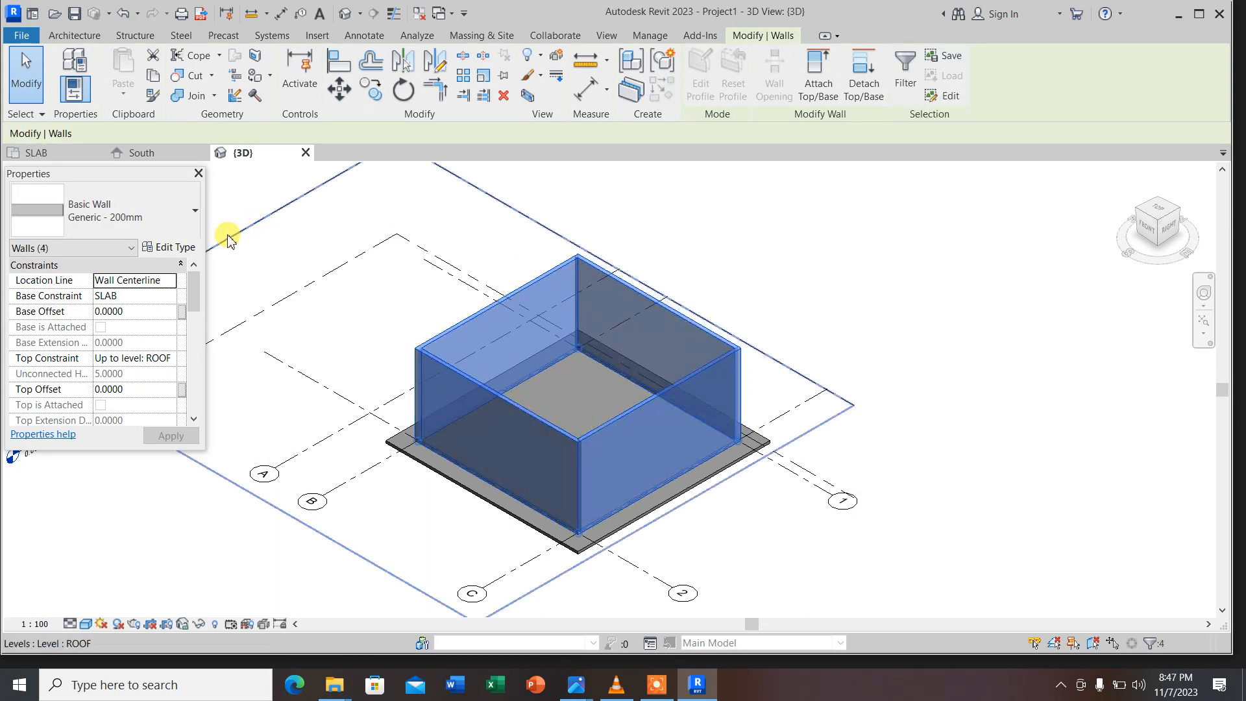
left_click(180, 248)
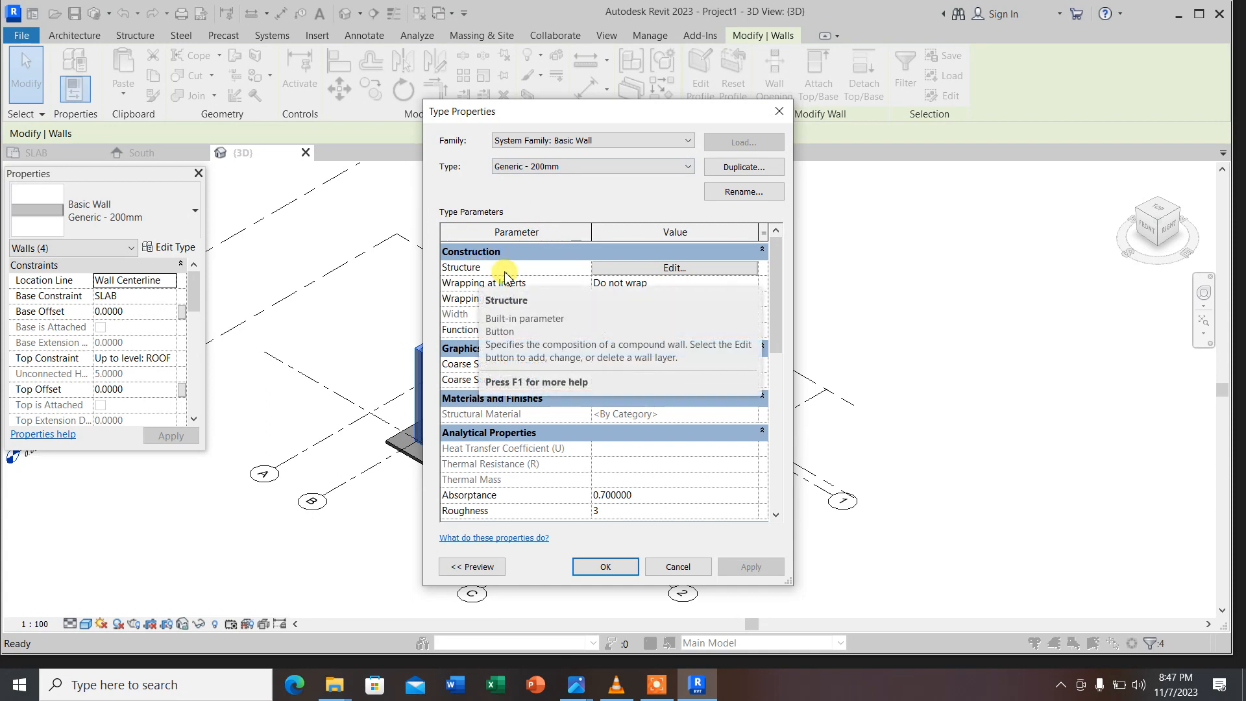
left_click(649, 268)
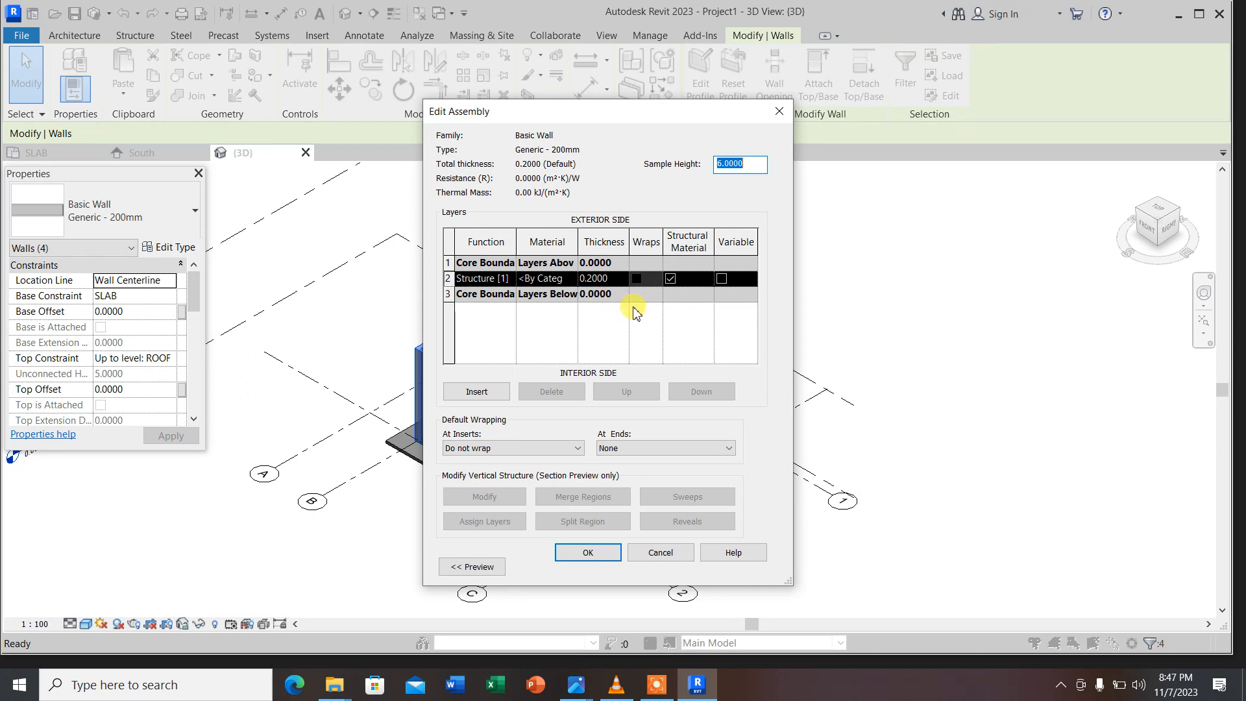
left_click(570, 283)
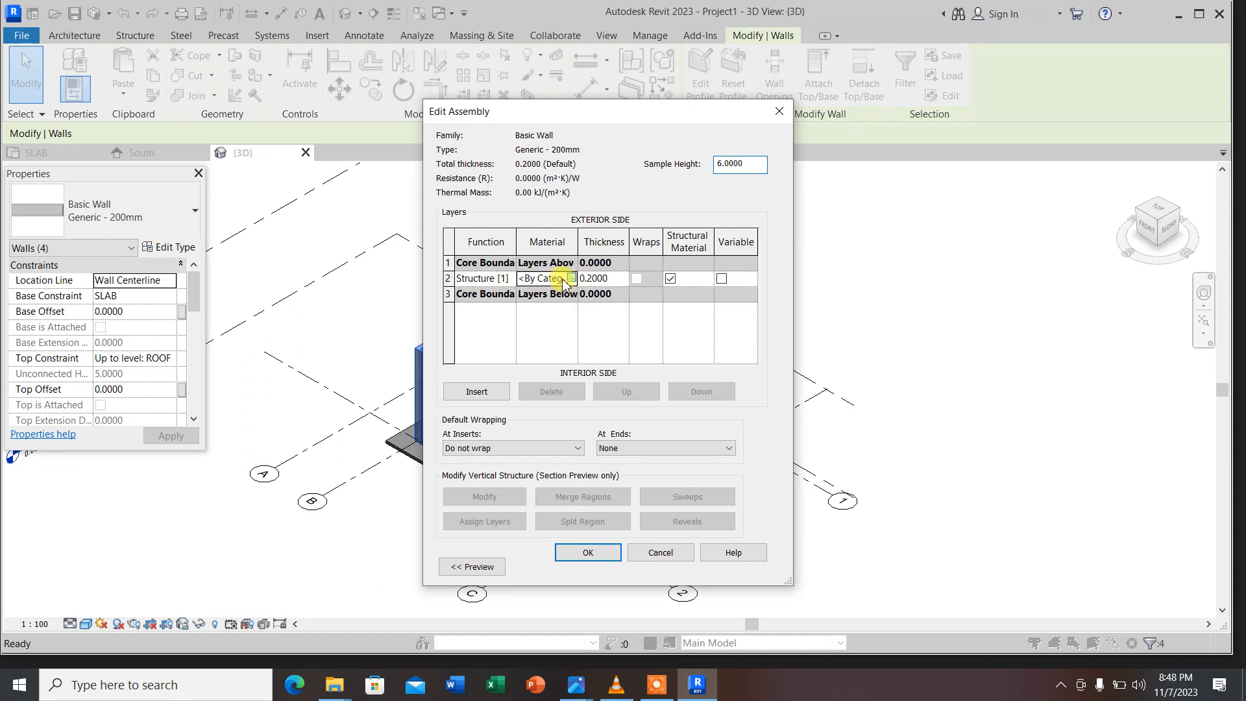
left_click(571, 279)
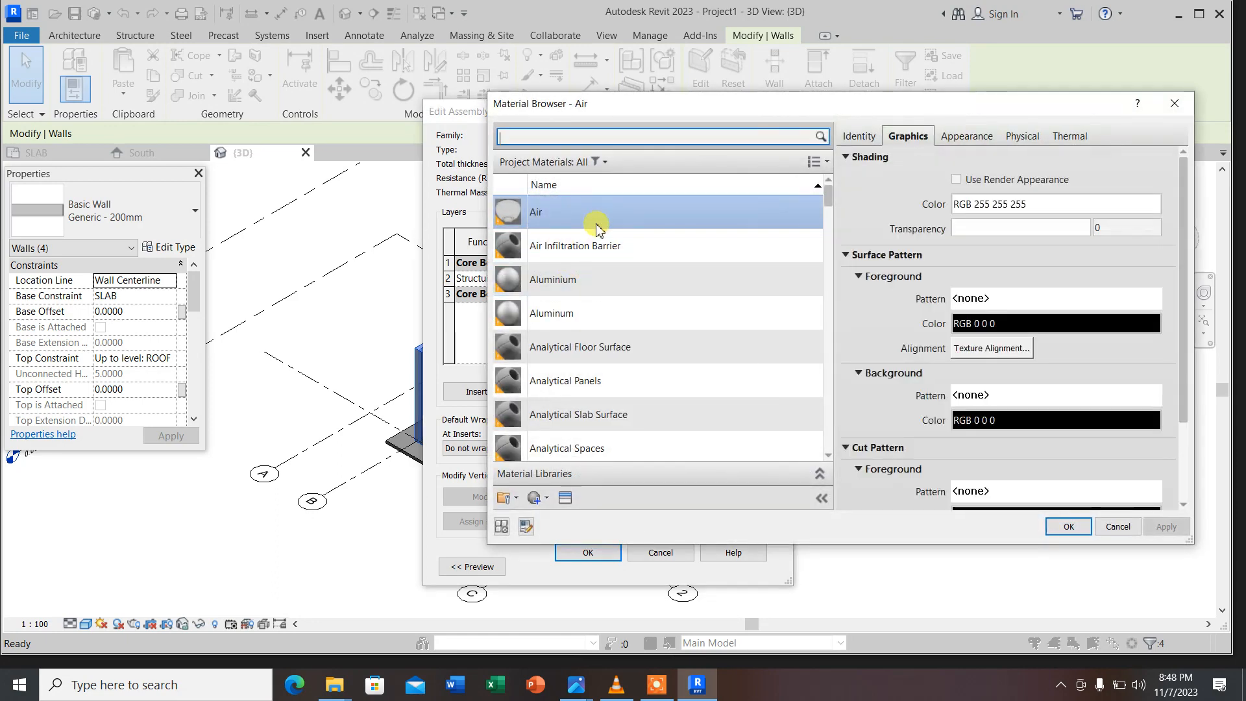
Look through the project materials for one that suits the walls' structure layer
scroll(542, 247, "down", 2)
scroll(537, 247, "up", 2)
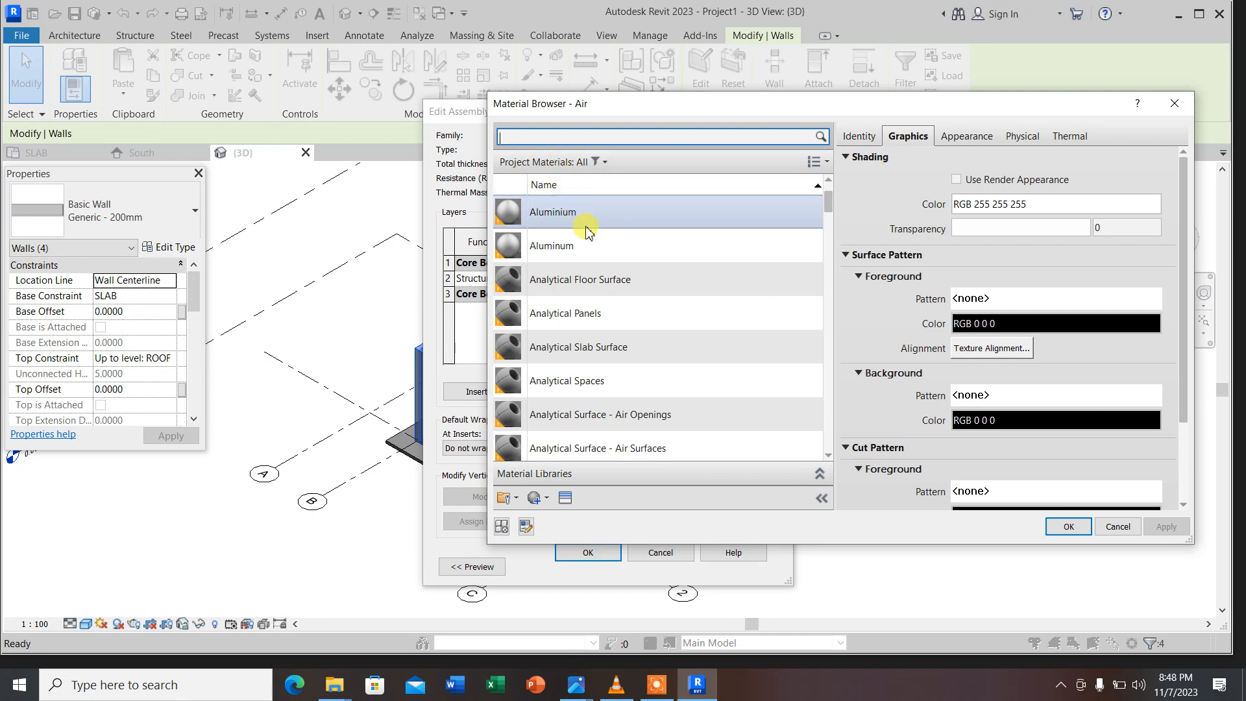
scroll(586, 305, "down", 5)
scroll(586, 313, "down", 4)
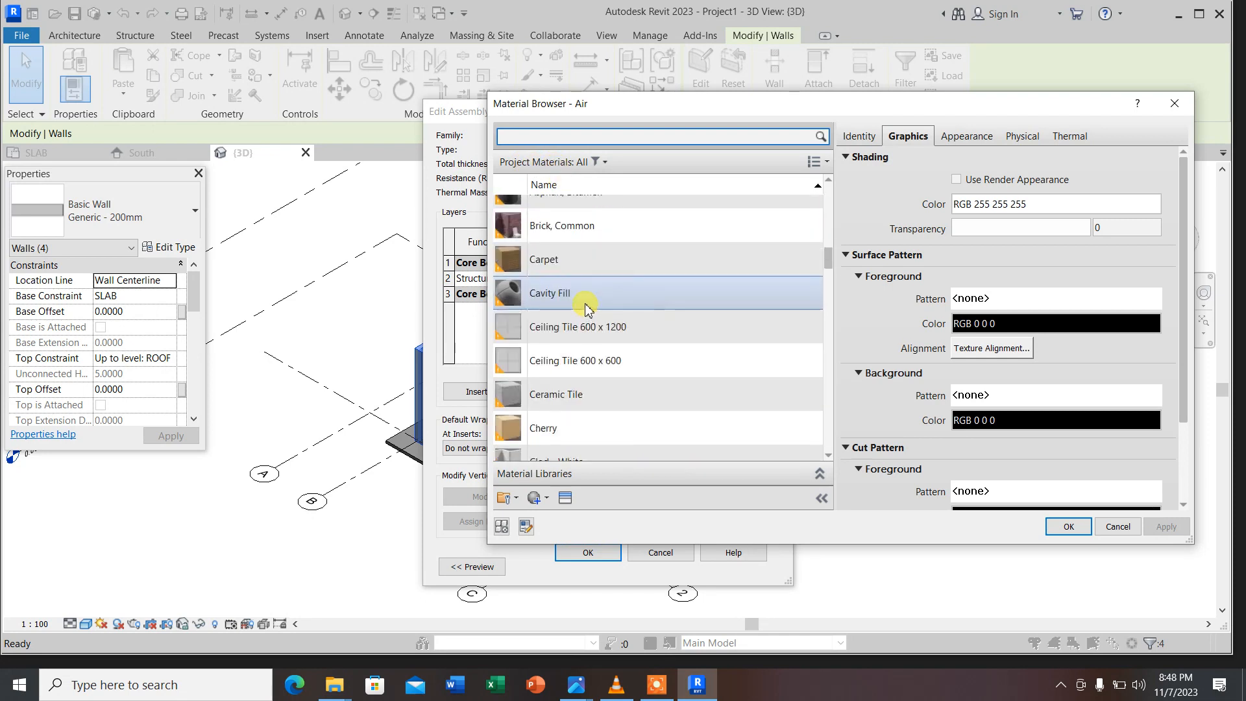
scroll(587, 307, "down", 1)
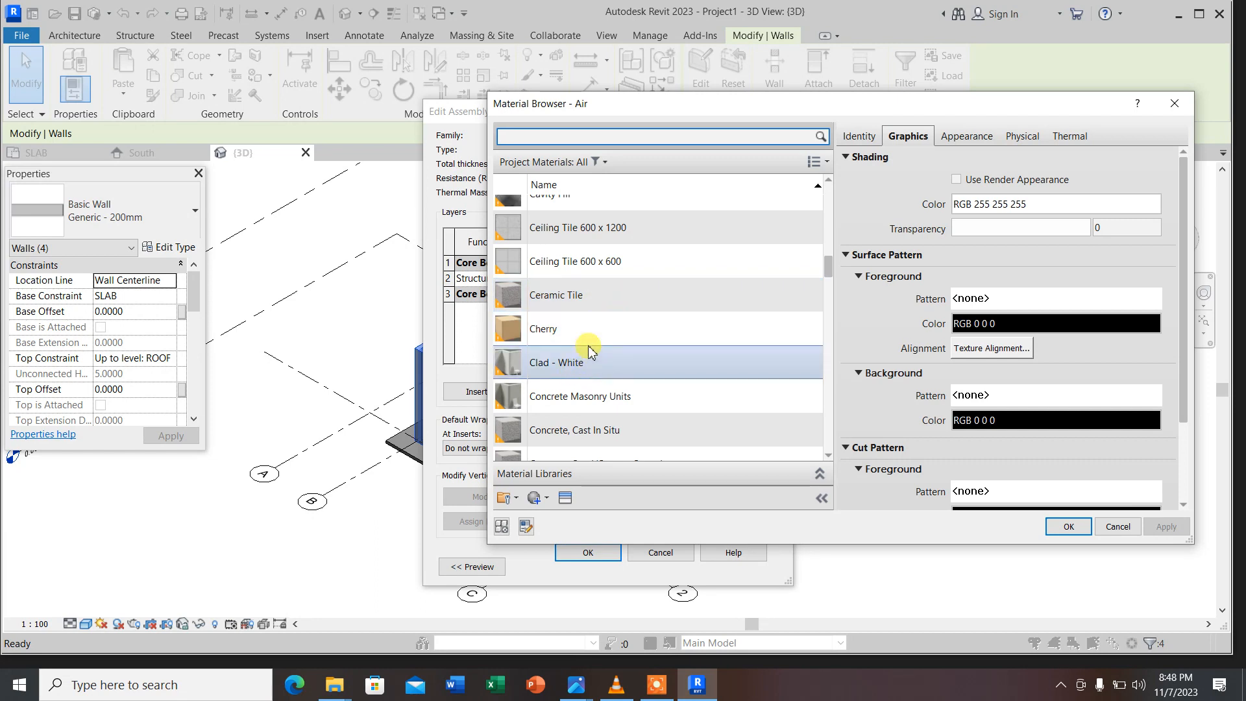
scroll(589, 347, "down", 1)
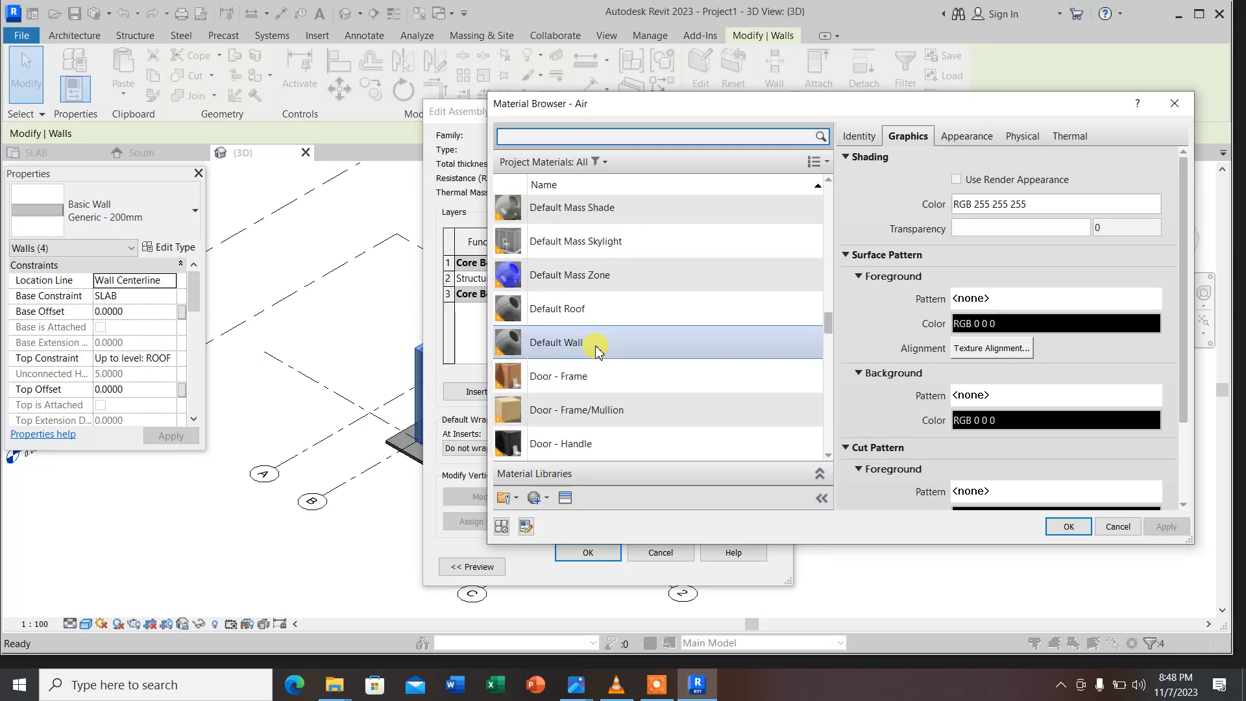
scroll(595, 351, "down", 2)
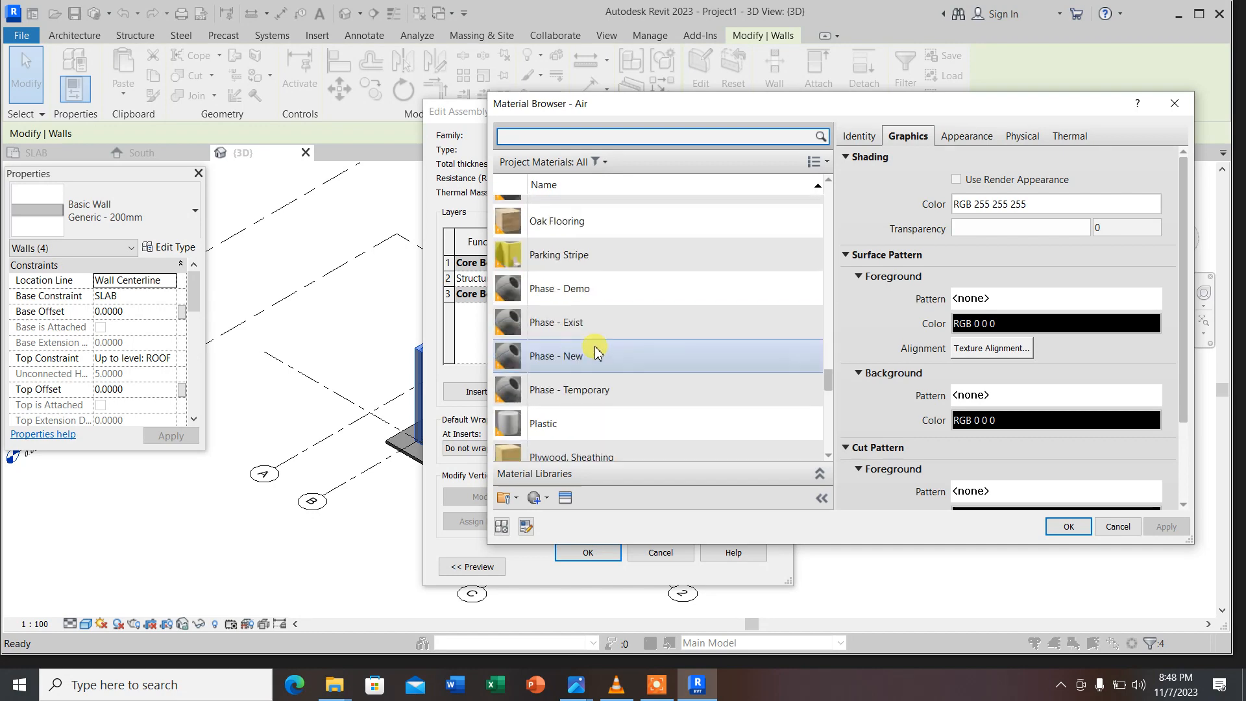
scroll(594, 344, "up", 20)
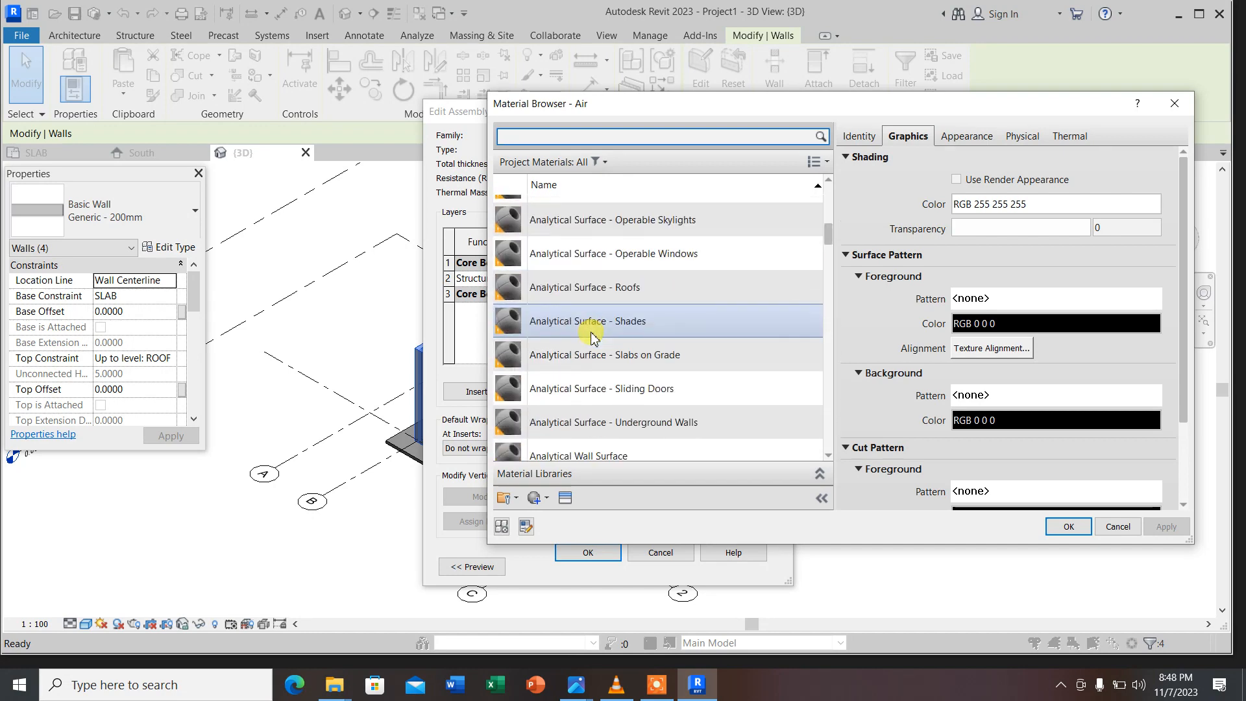
scroll(592, 336, "down", 8)
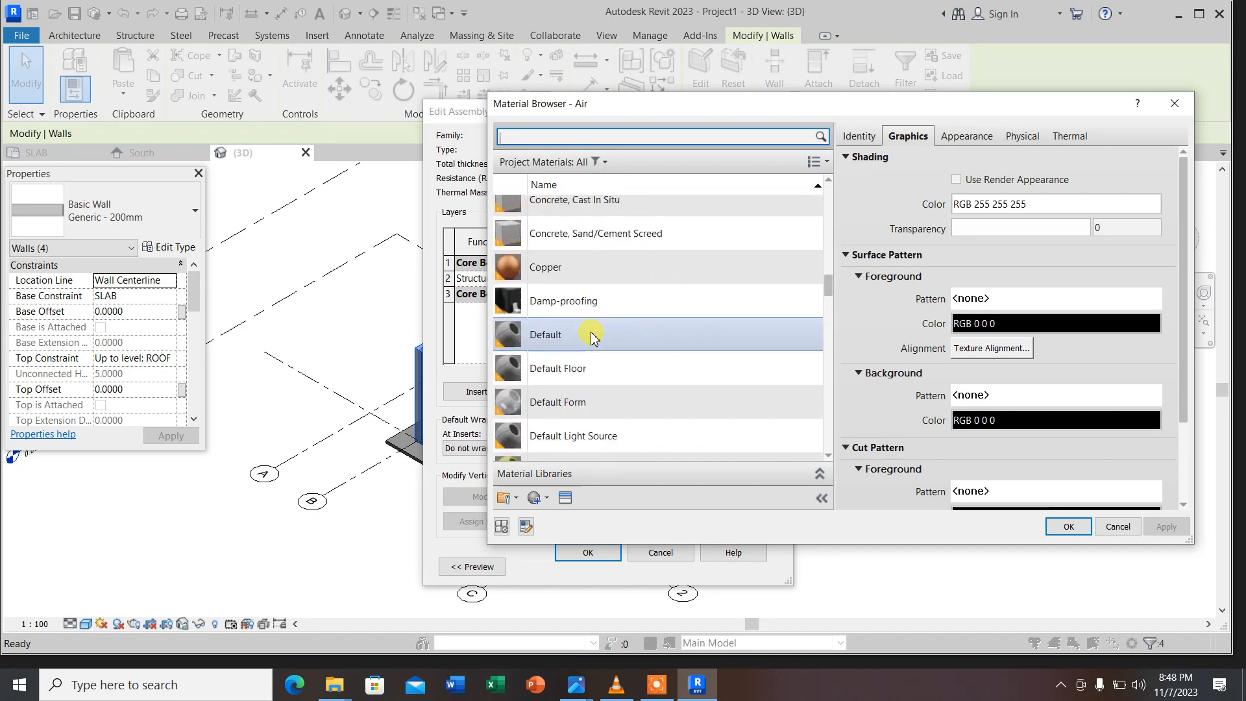
scroll(592, 337, "down", 9)
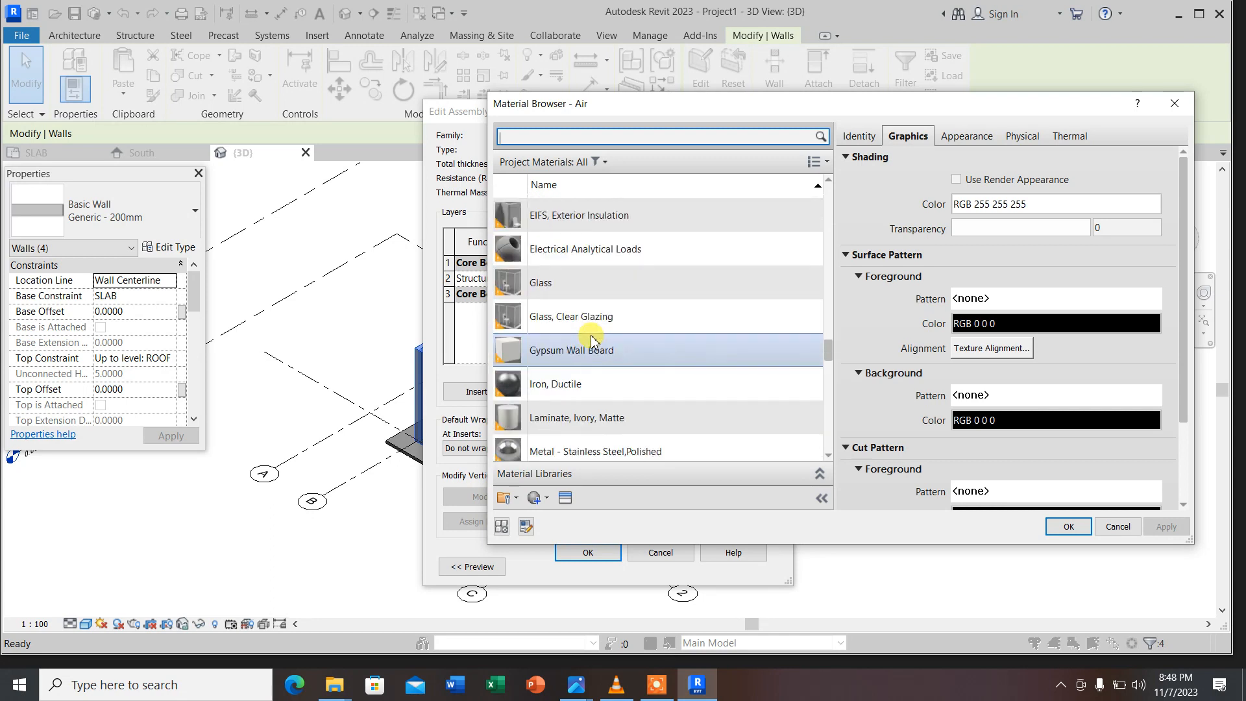
scroll(592, 338, "down", 5)
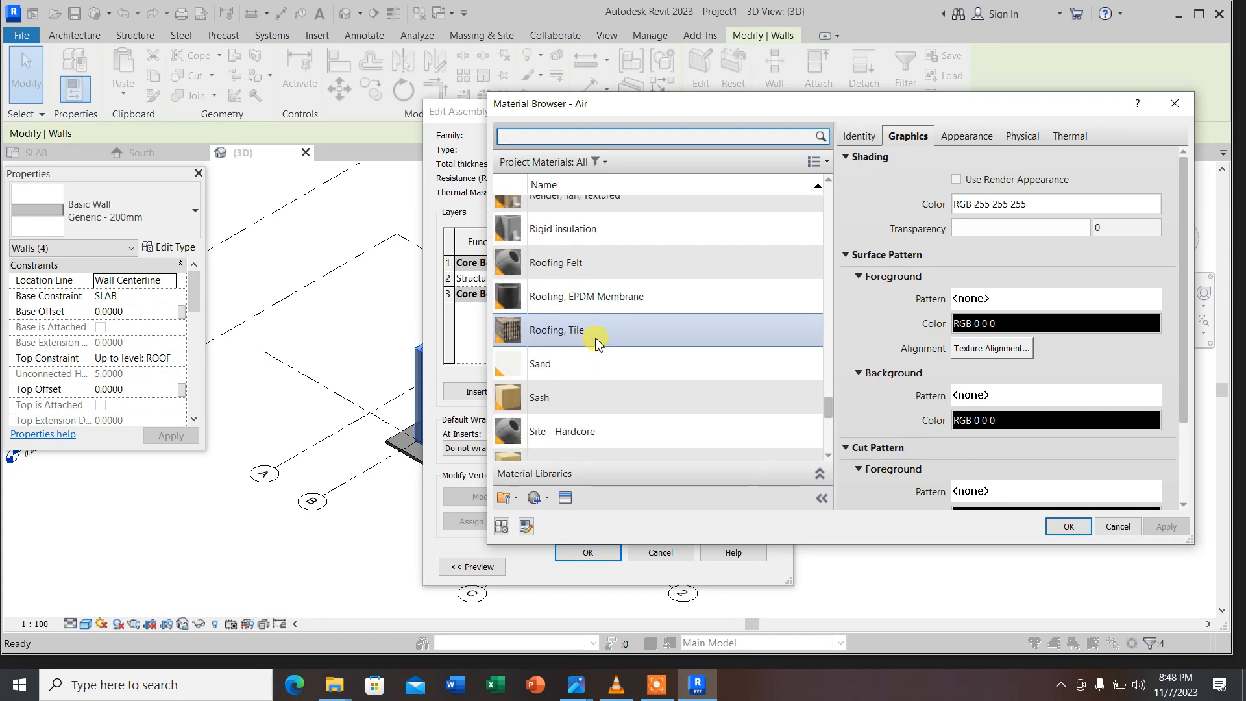
scroll(594, 344, "down", 5)
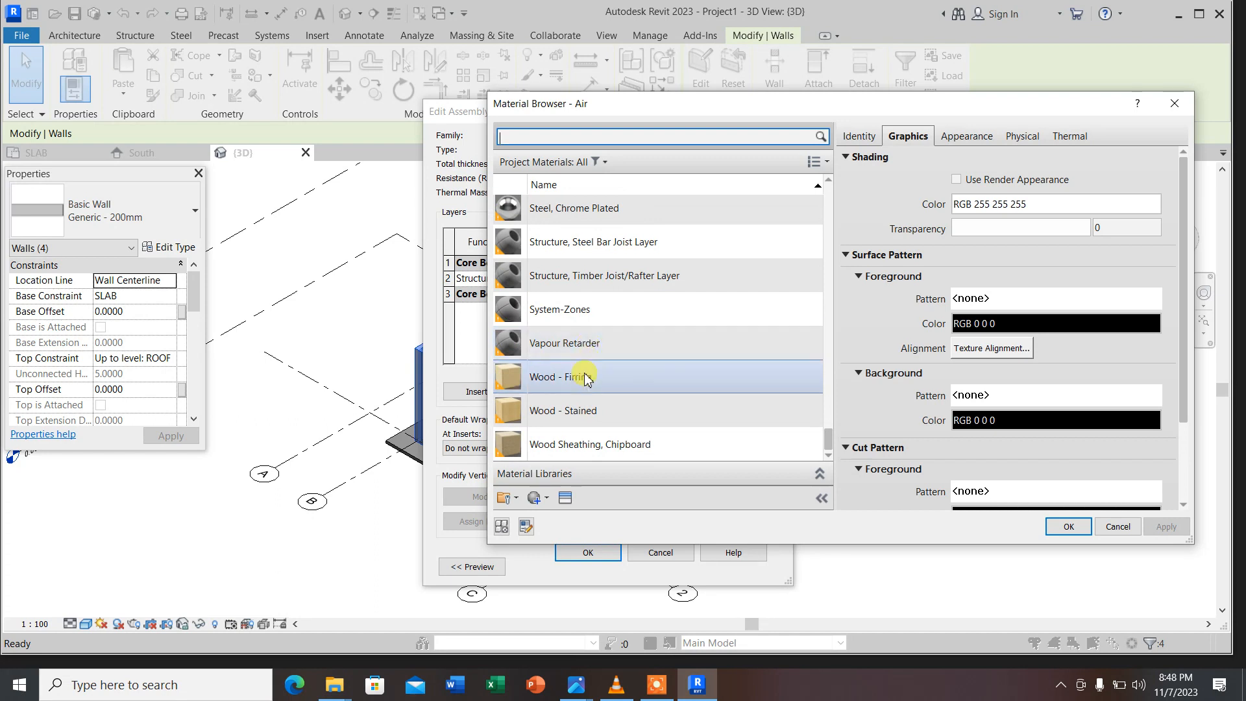
scroll(586, 367, "up", 5)
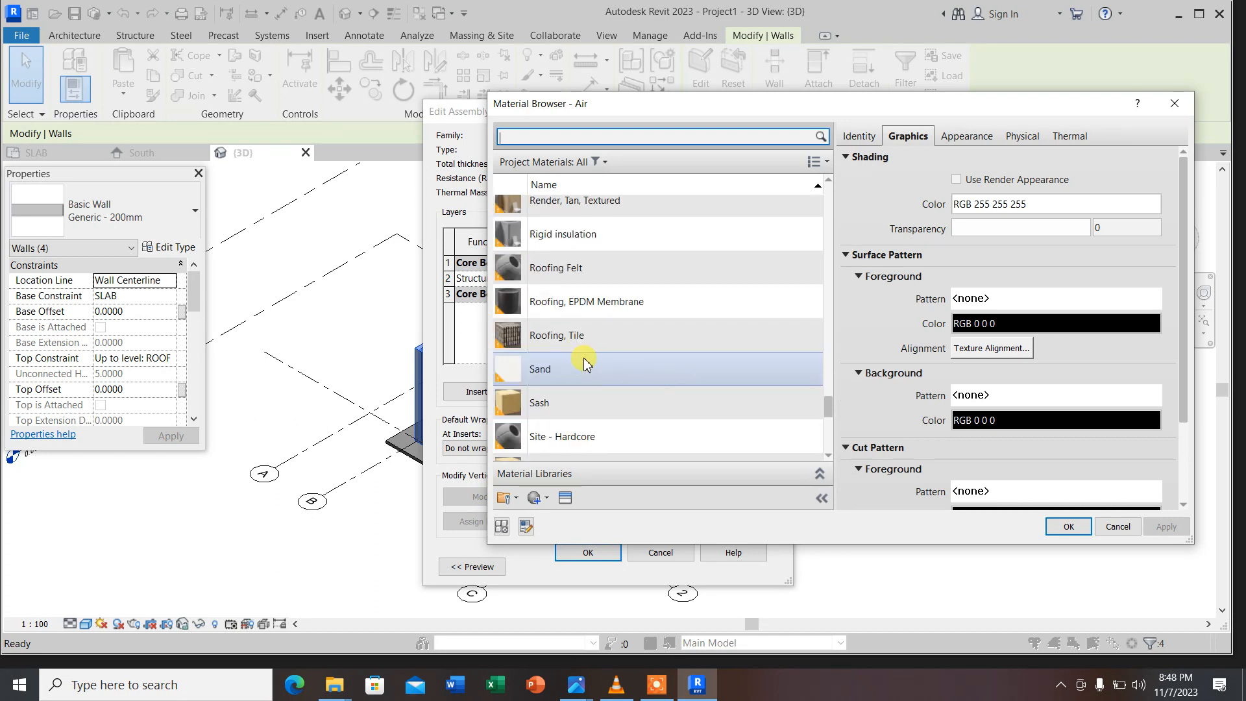
scroll(586, 349, "up", 5)
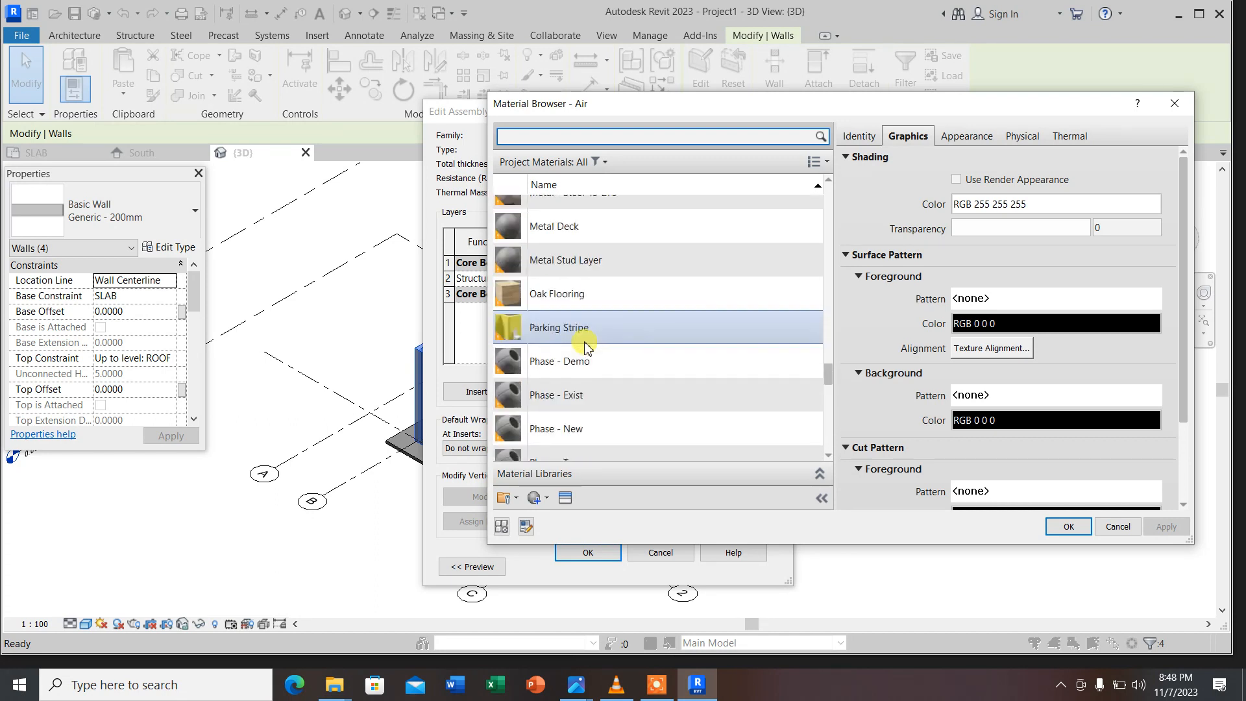
scroll(582, 342, "up", 2)
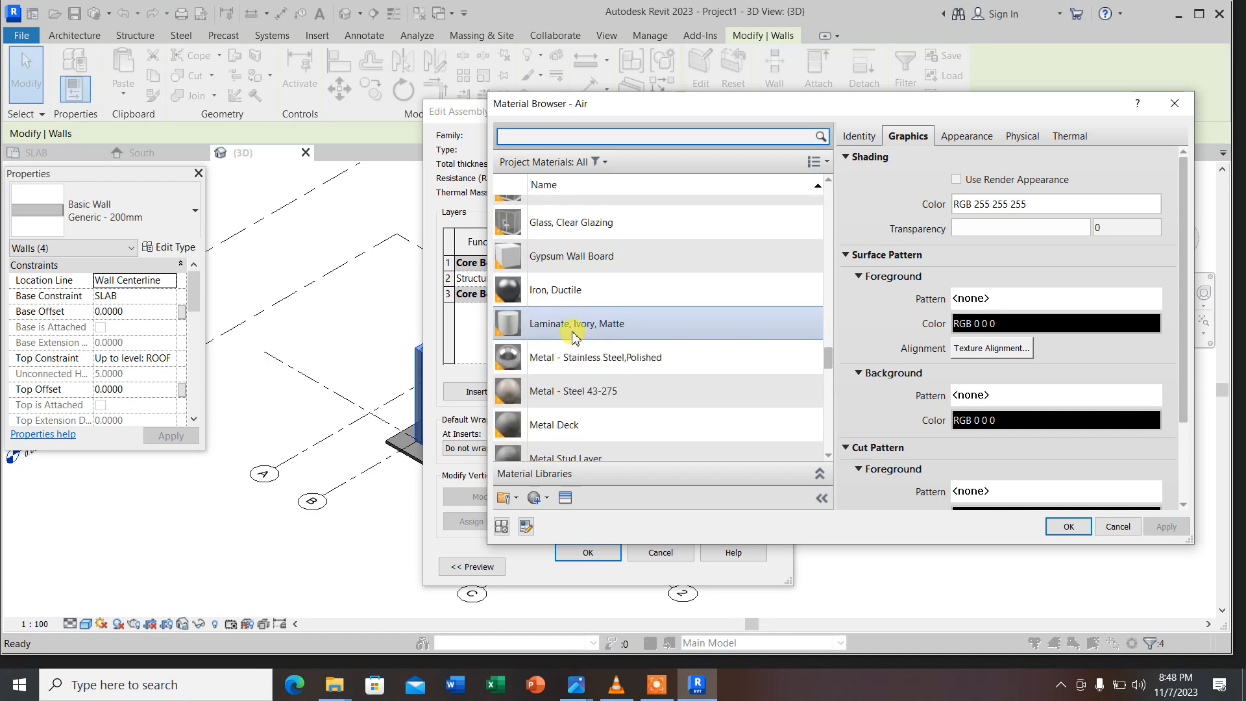
scroll(570, 325, "up", 6)
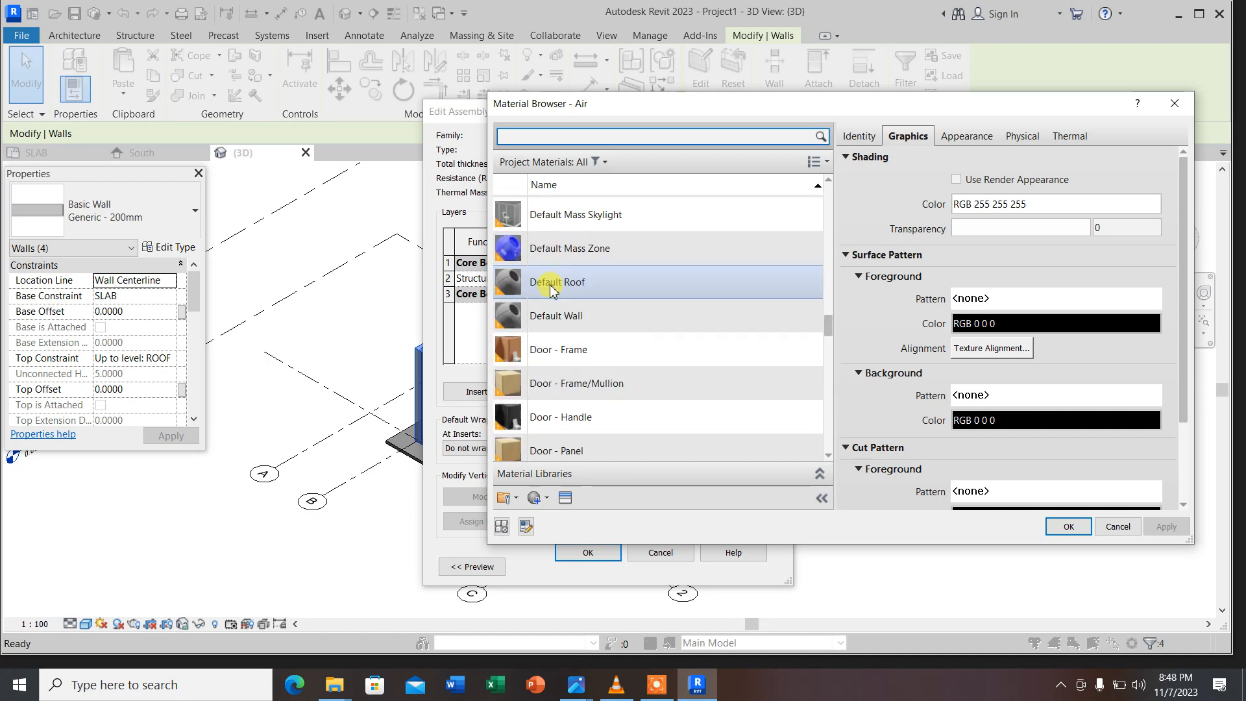
scroll(552, 287, "up", 6)
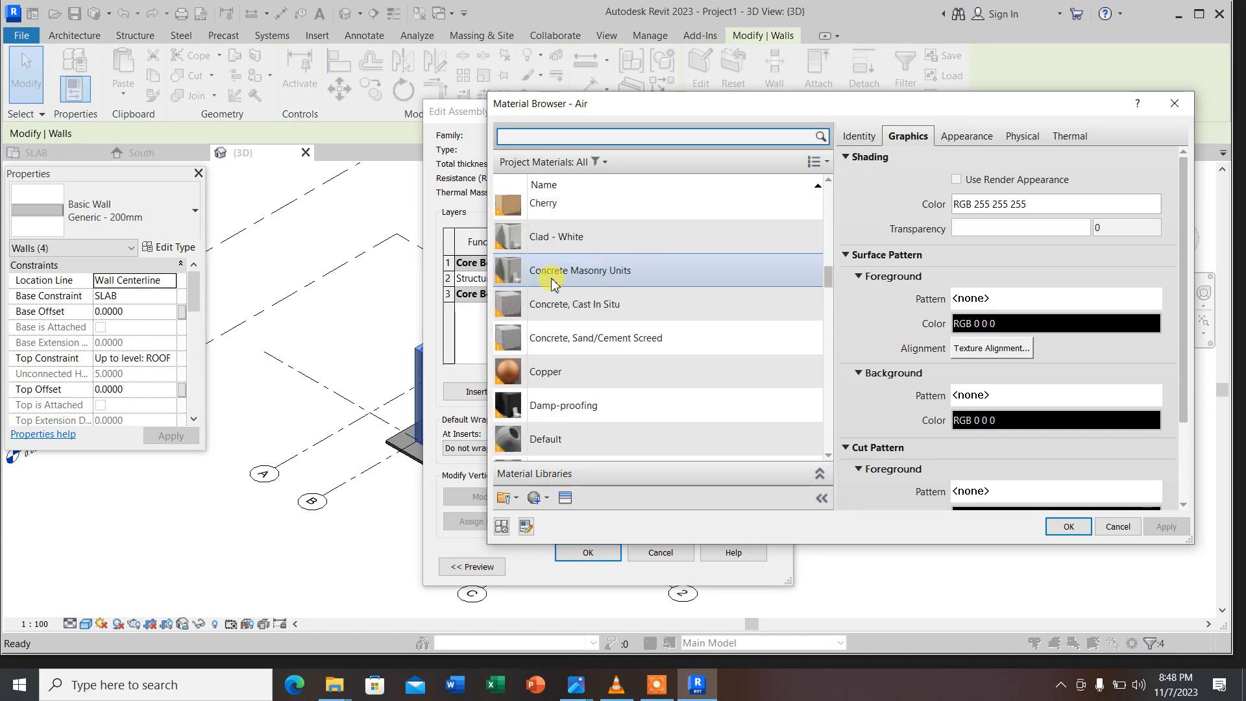
scroll(562, 328, "up", 6)
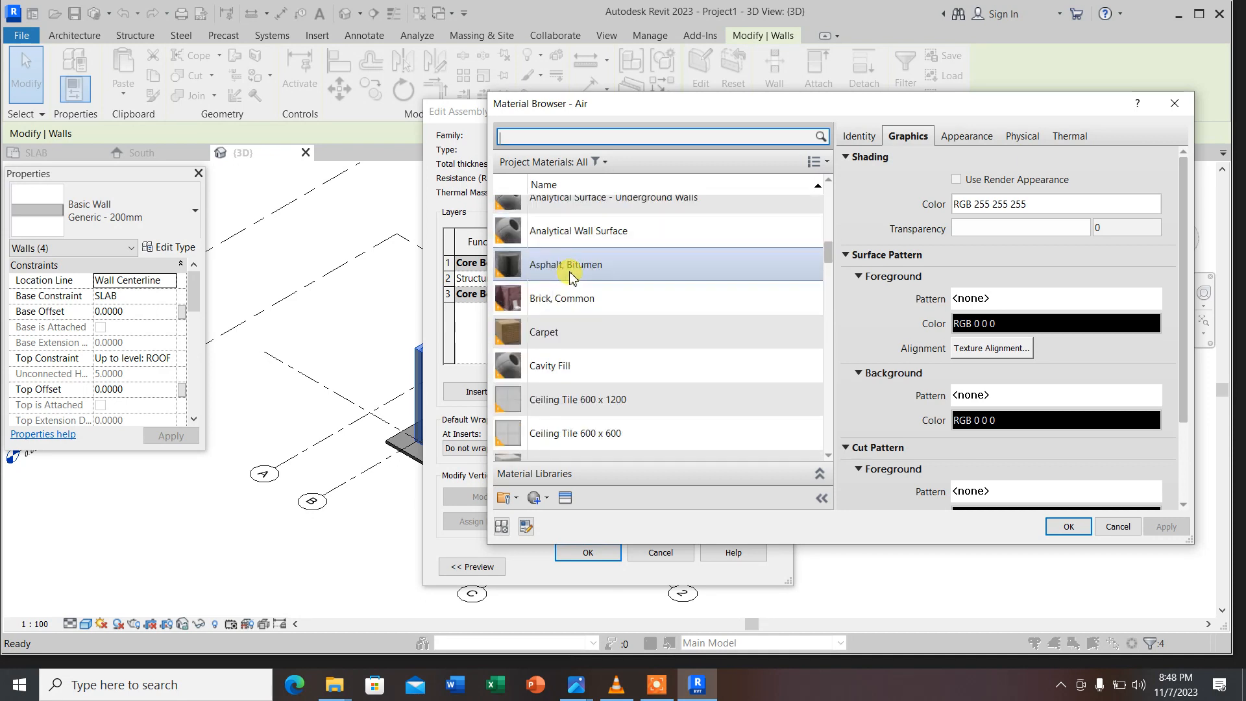
scroll(571, 272, "up", 1)
scroll(584, 292, "down", 1)
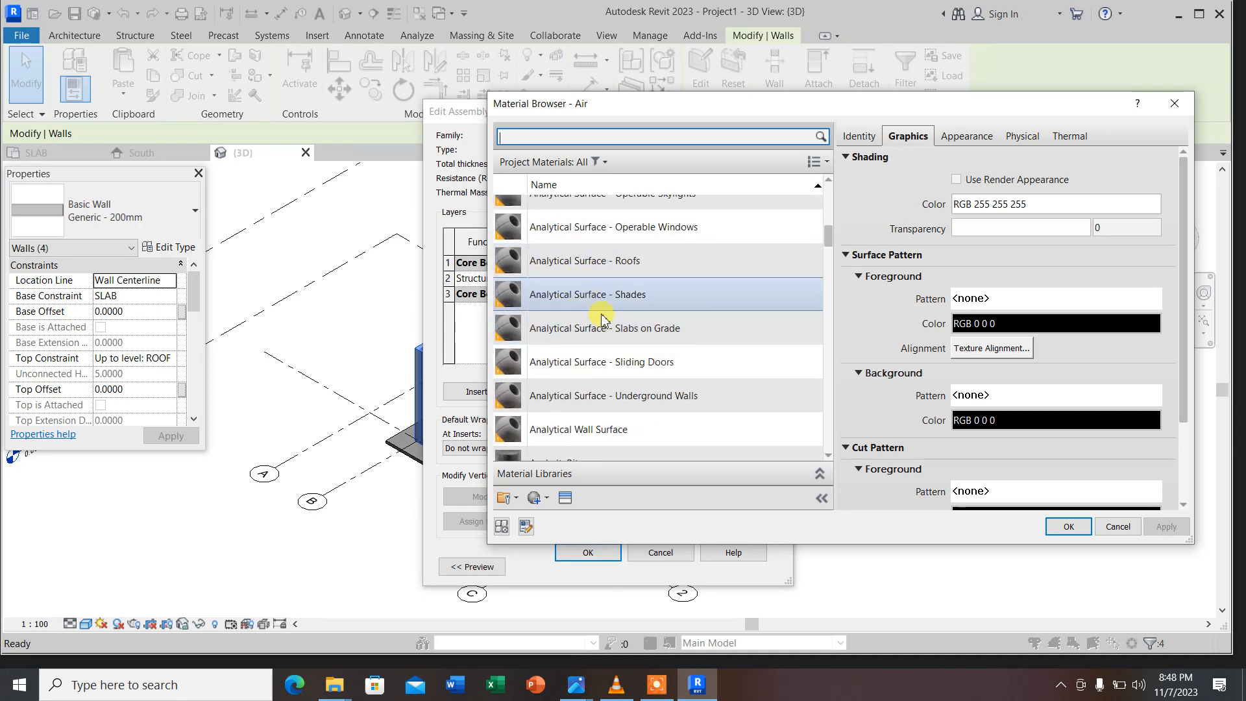
scroll(604, 314, "down", 2)
scroll(600, 318, "down", 1)
scroll(593, 309, "up", 1)
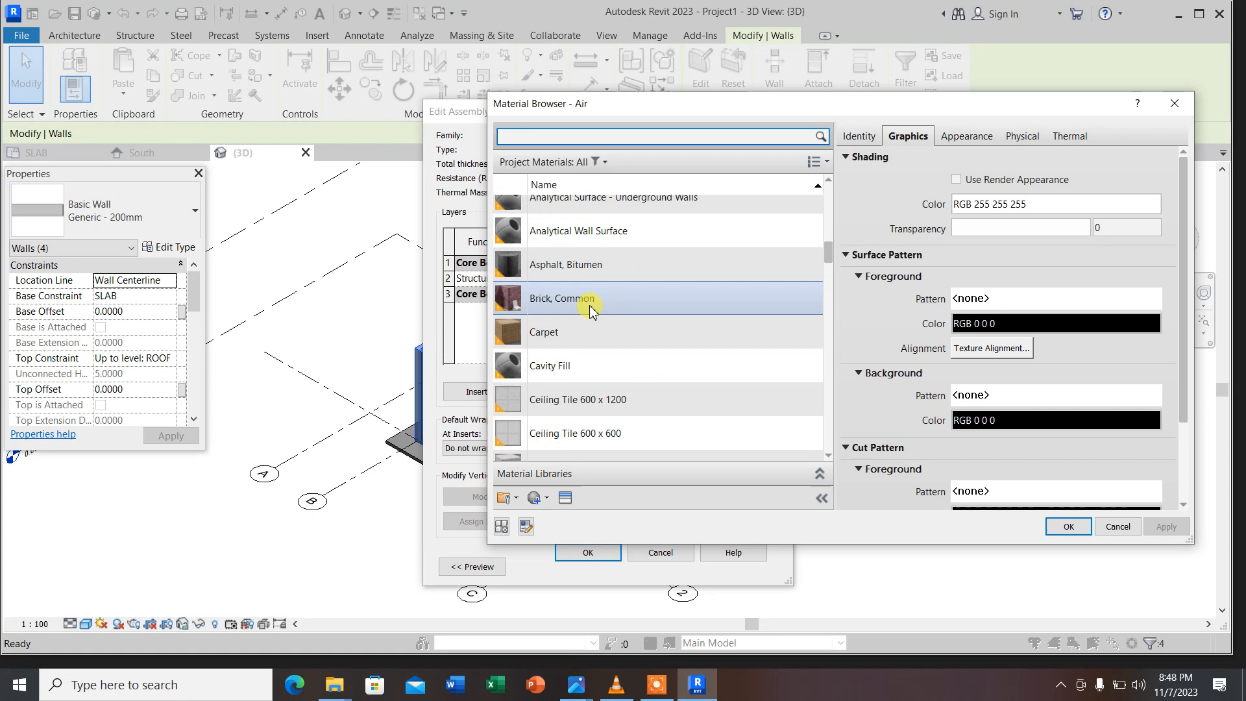
Assign the Brick, Common material to the wall type's structure layer, with Brickwork as the material's surface background pattern
left_click(545, 303)
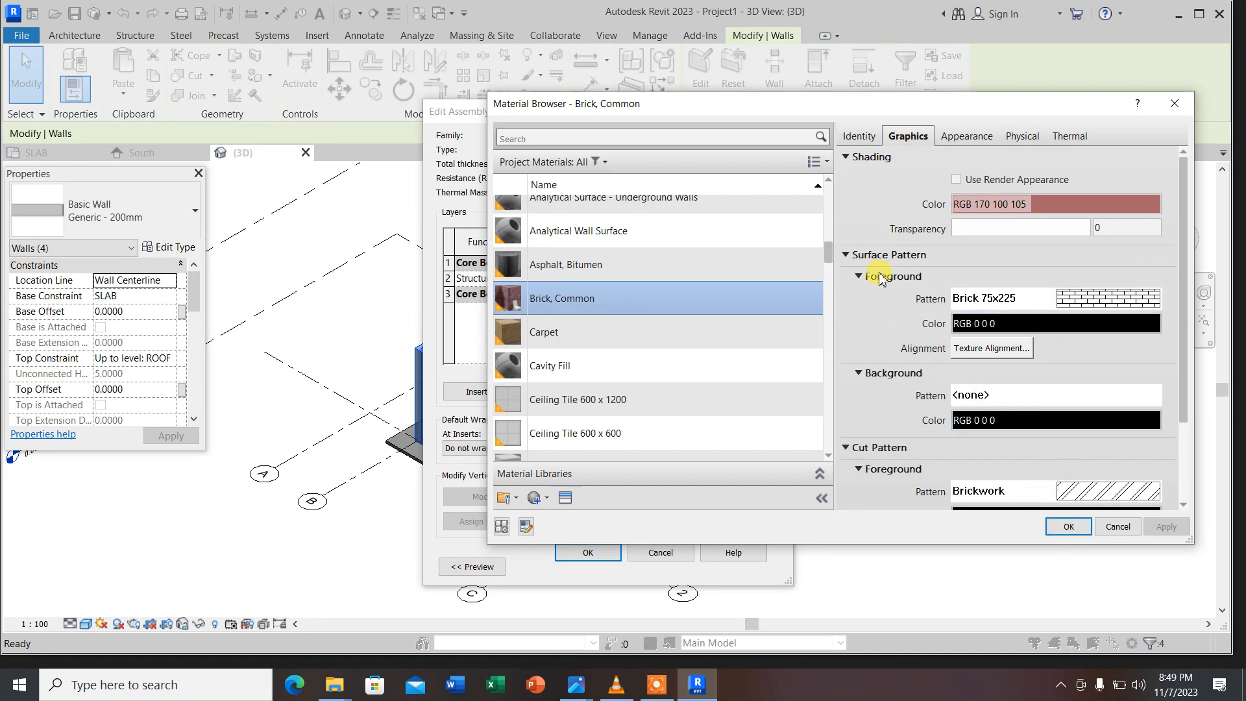
left_click(1026, 394)
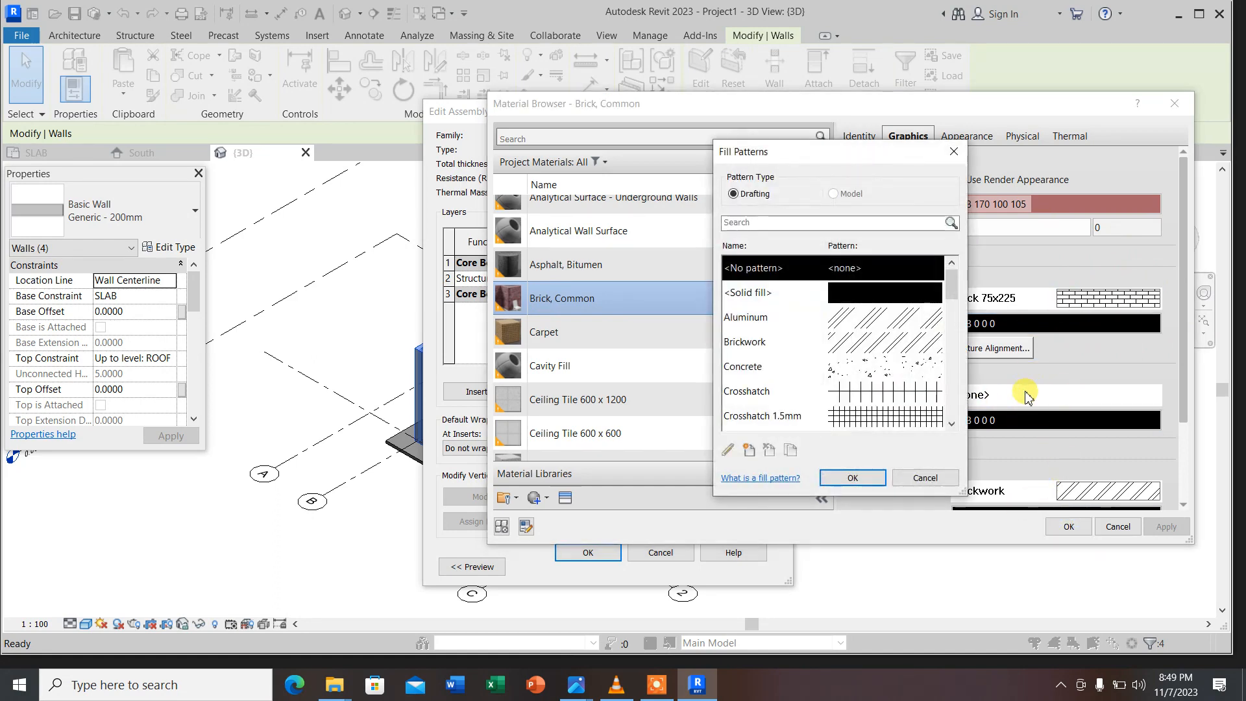
left_click(897, 344)
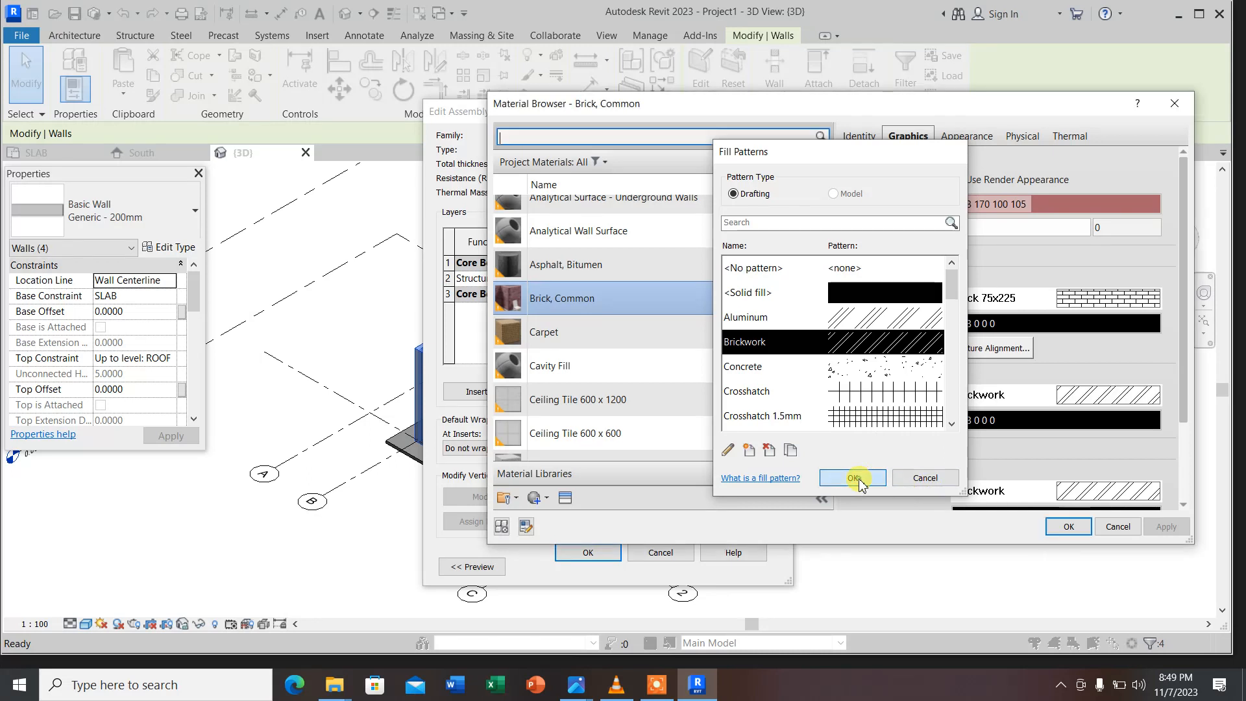
left_click(858, 479)
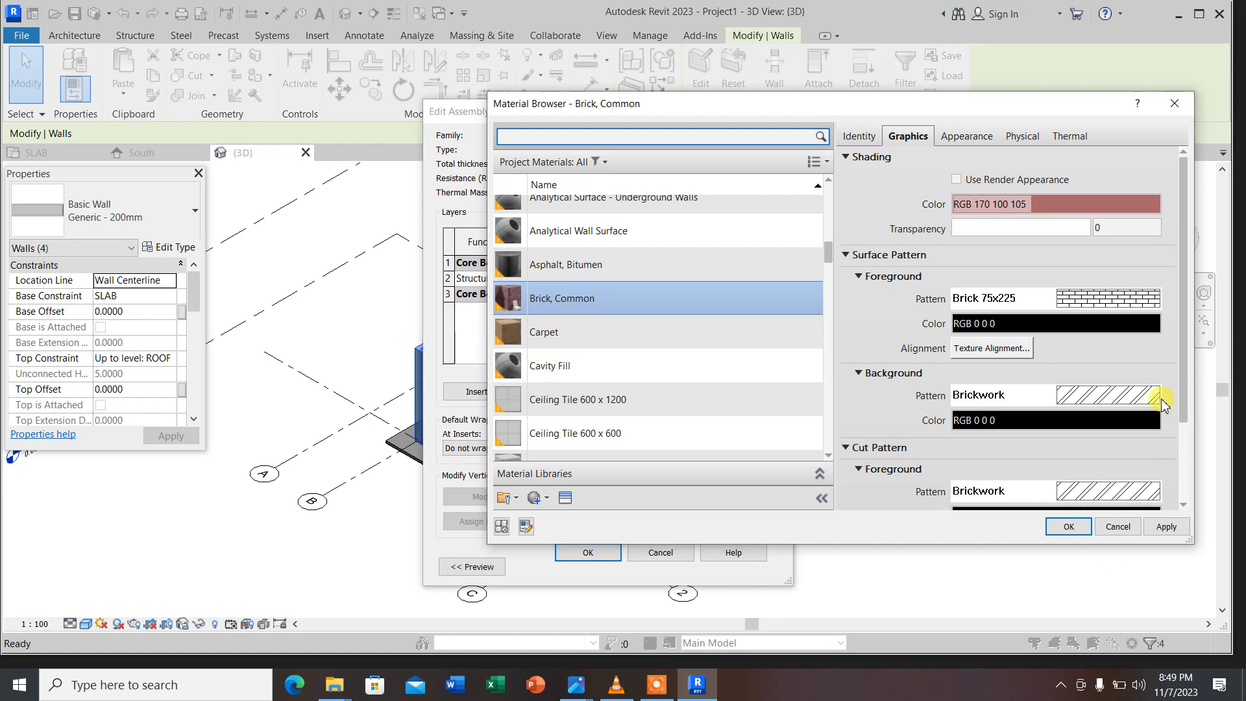
scroll(1161, 402, "down", 3)
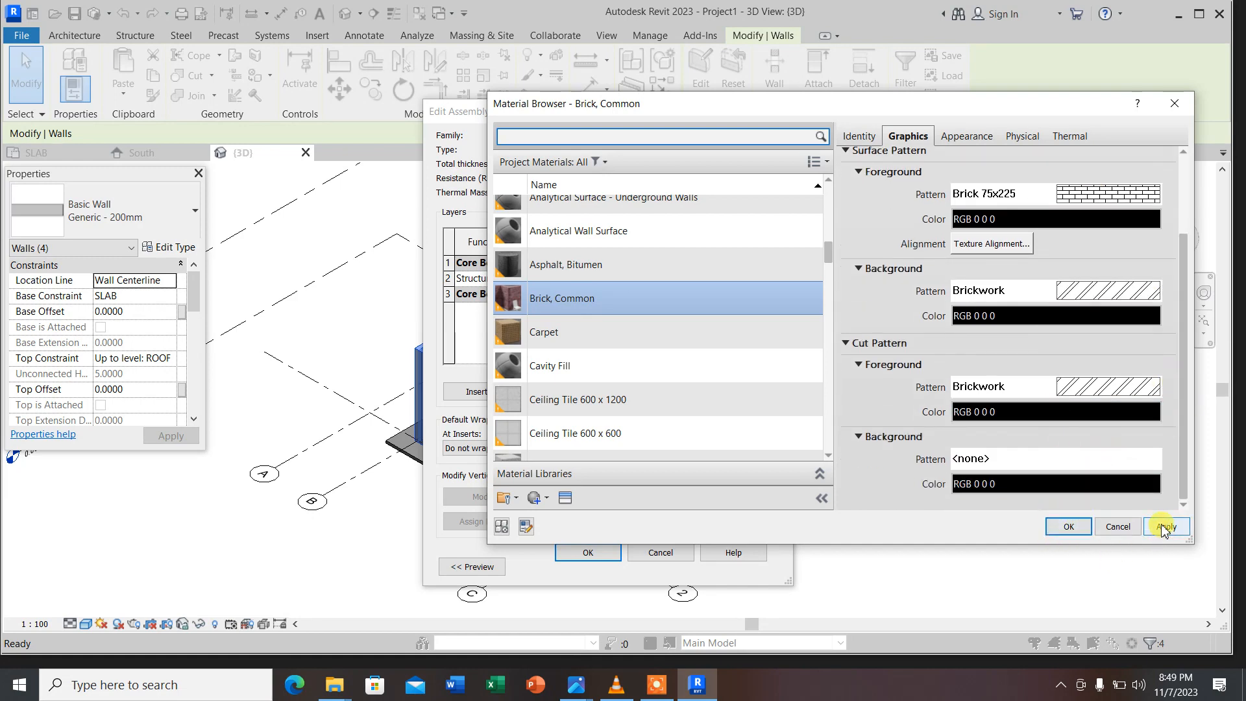
left_click(1069, 527)
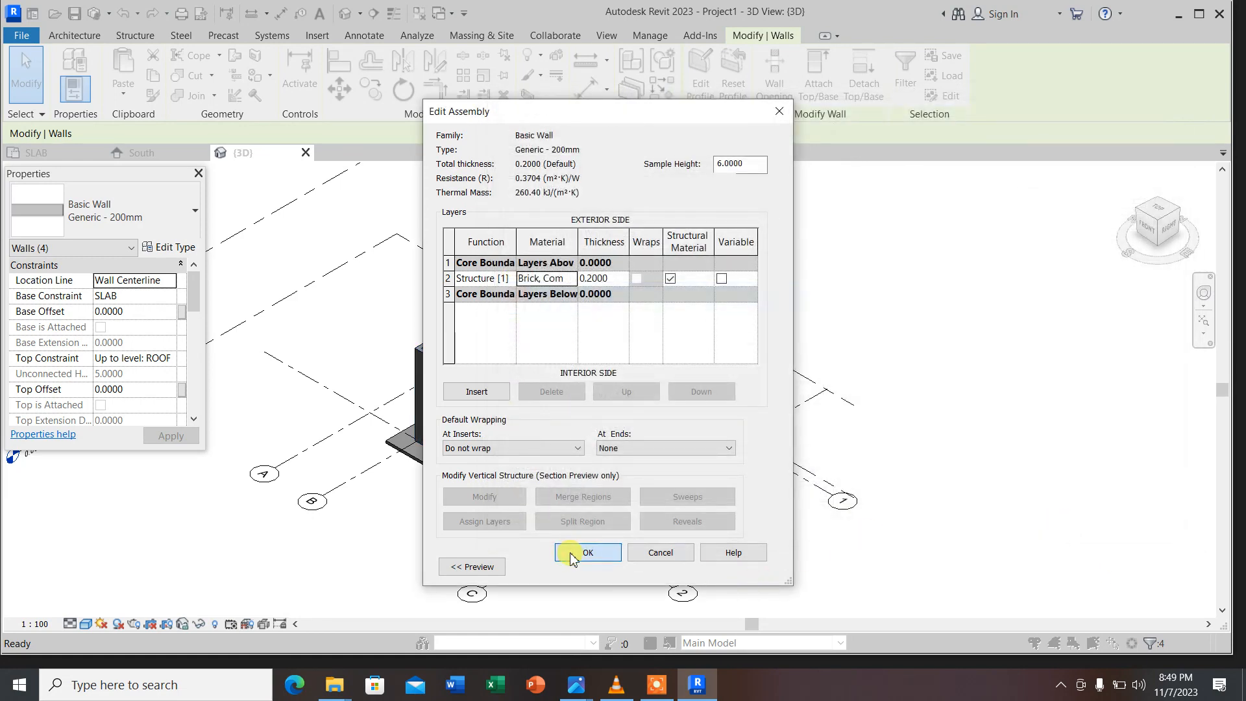
left_click(573, 557)
left_click(609, 568)
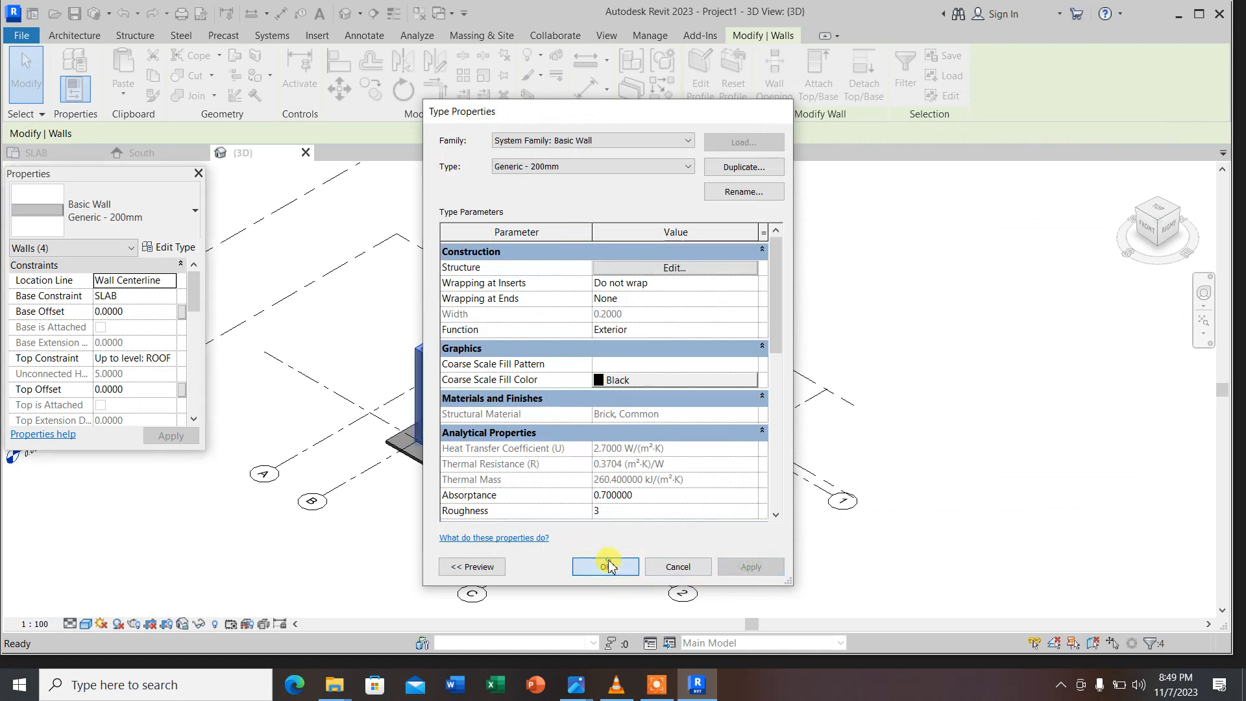
Deselect the walls and inspect their brick surface up close and as a whole in the 3D view
left_click(870, 316)
scroll(691, 464, "up", 8)
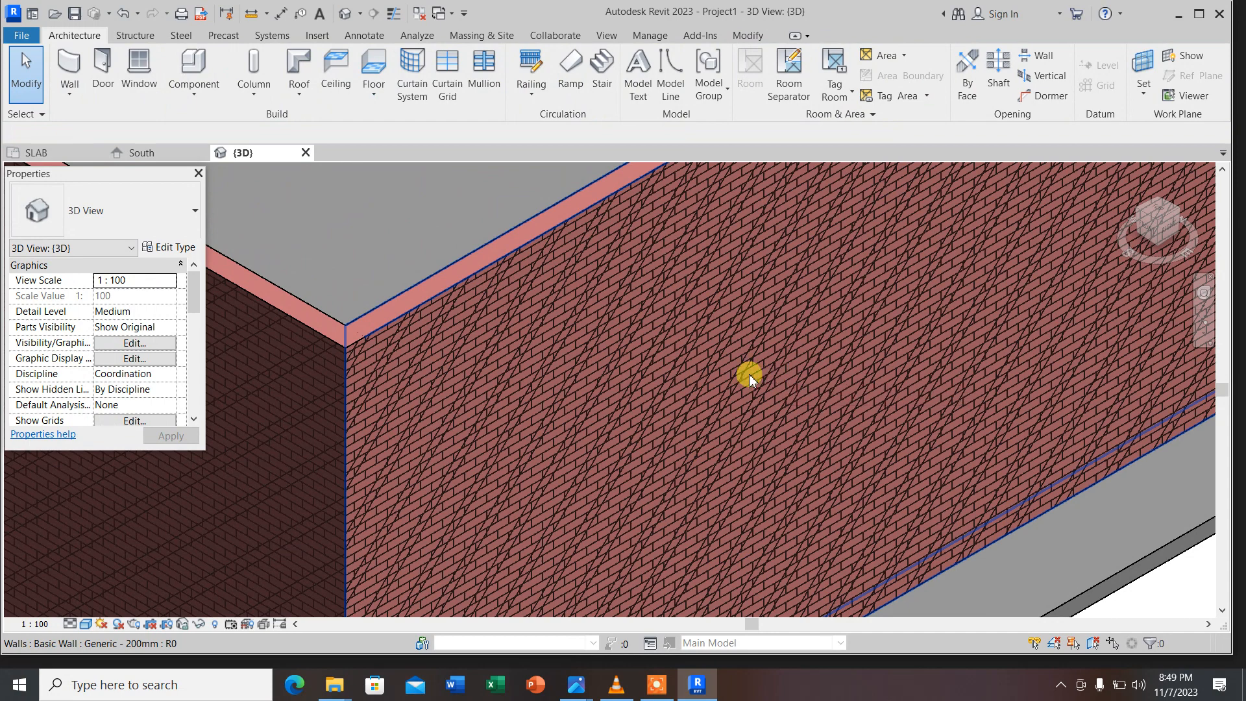
scroll(684, 399, "down", 4)
scroll(675, 396, "down", 4)
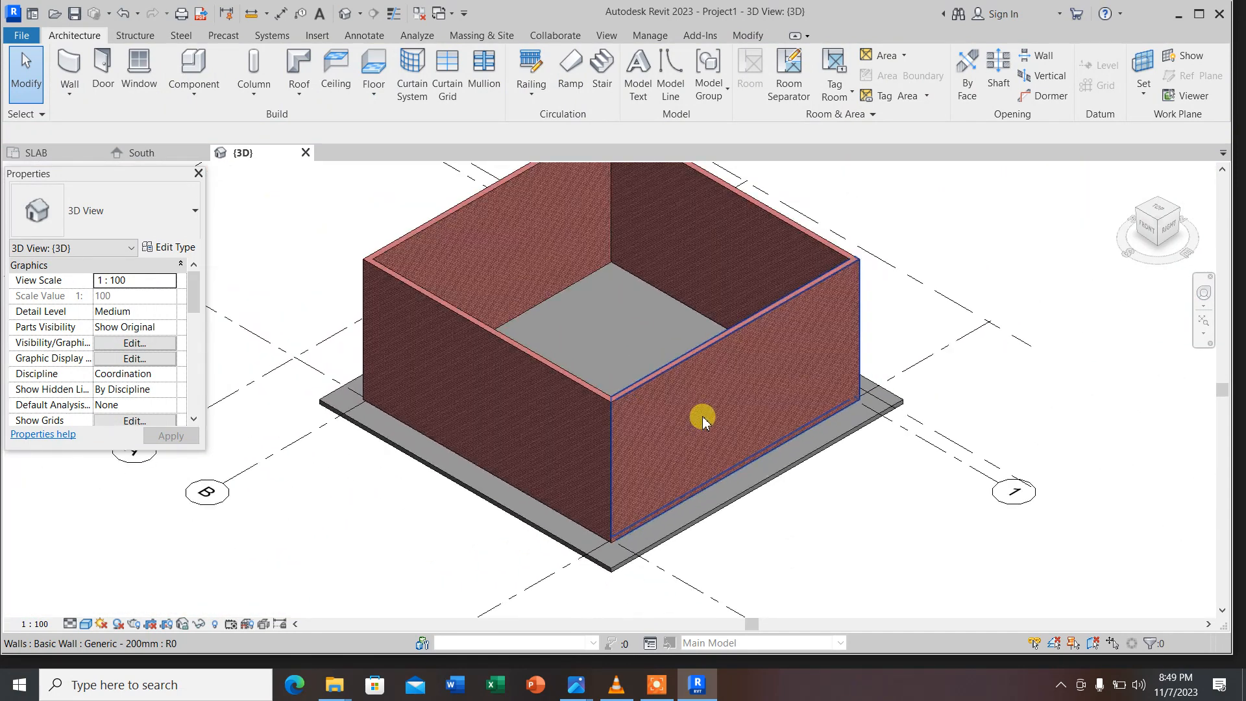
scroll(643, 364, "down", 2)
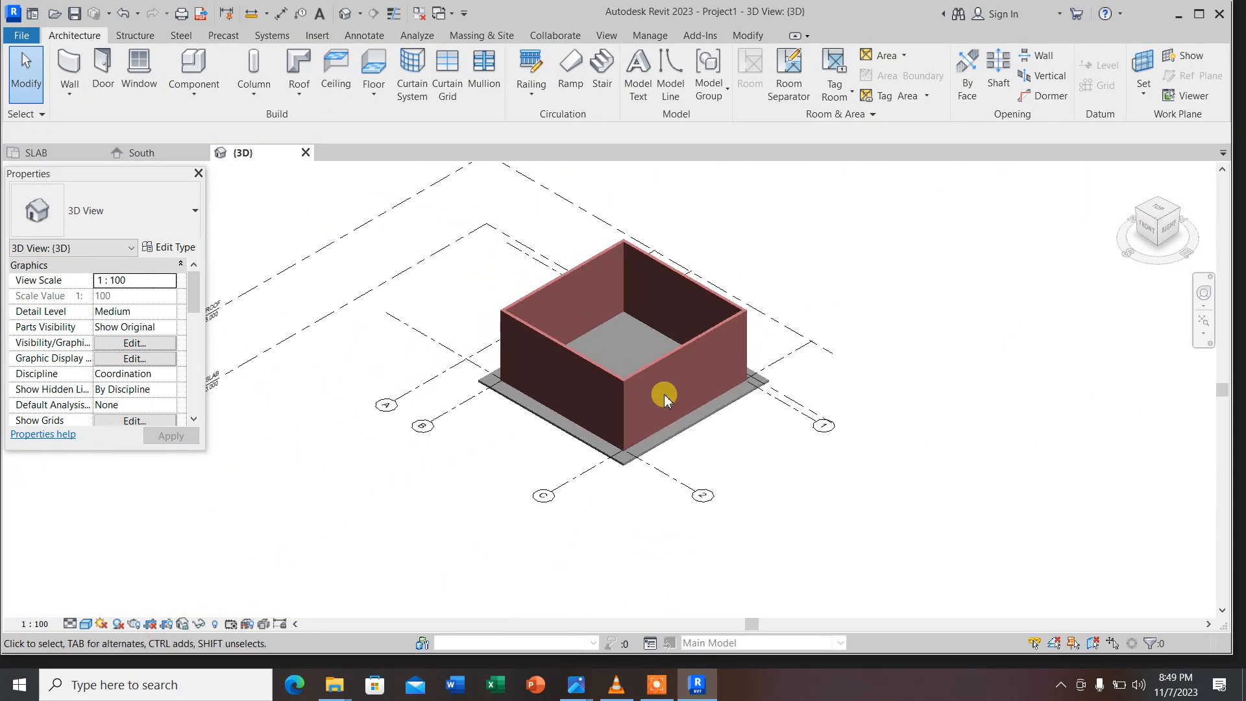
Go back to the SLAB floor plan and examine the reference building picture REVIT DESIGN TUTO.JPG in the Photos app
left_click(43, 153)
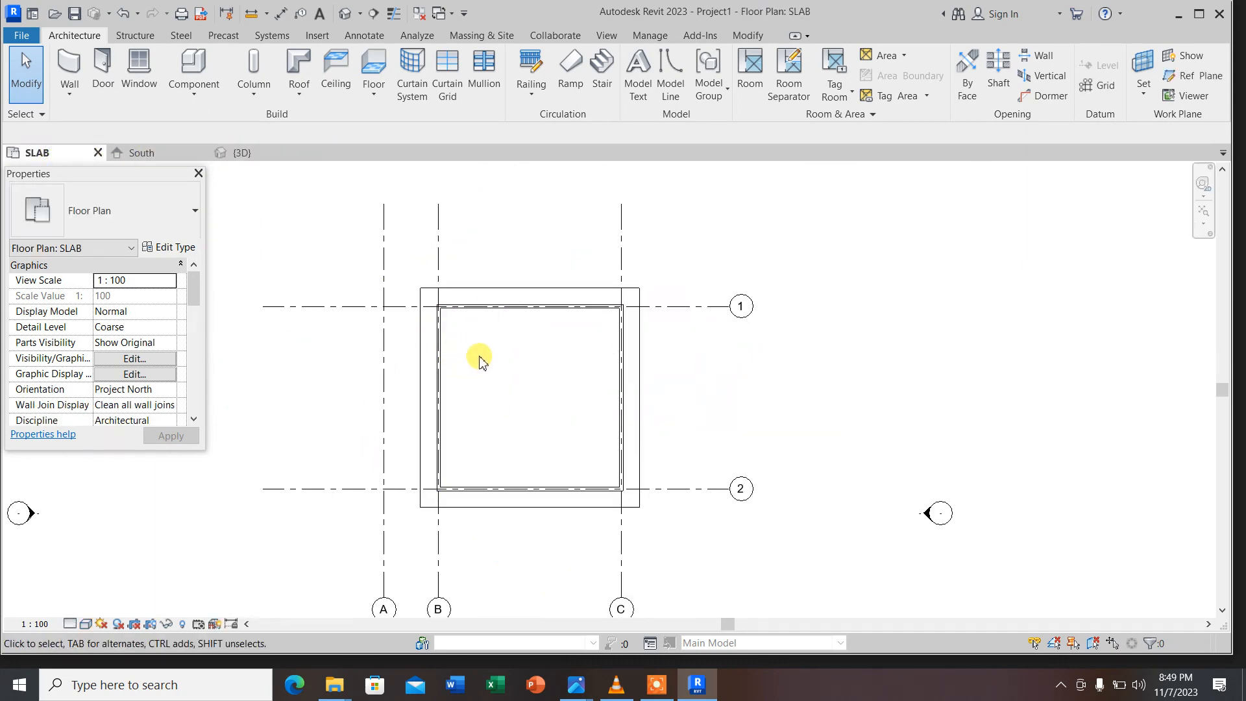
left_click(576, 685)
left_click(519, 607)
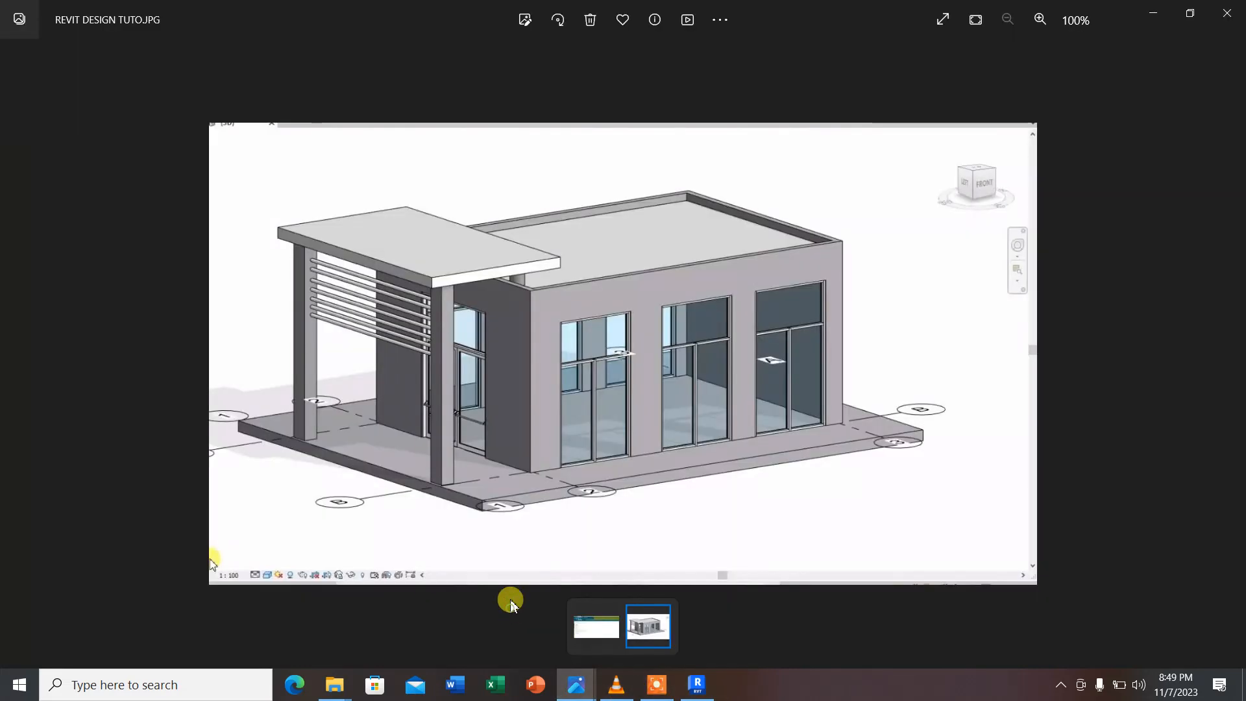
scroll(607, 321, "up", 1)
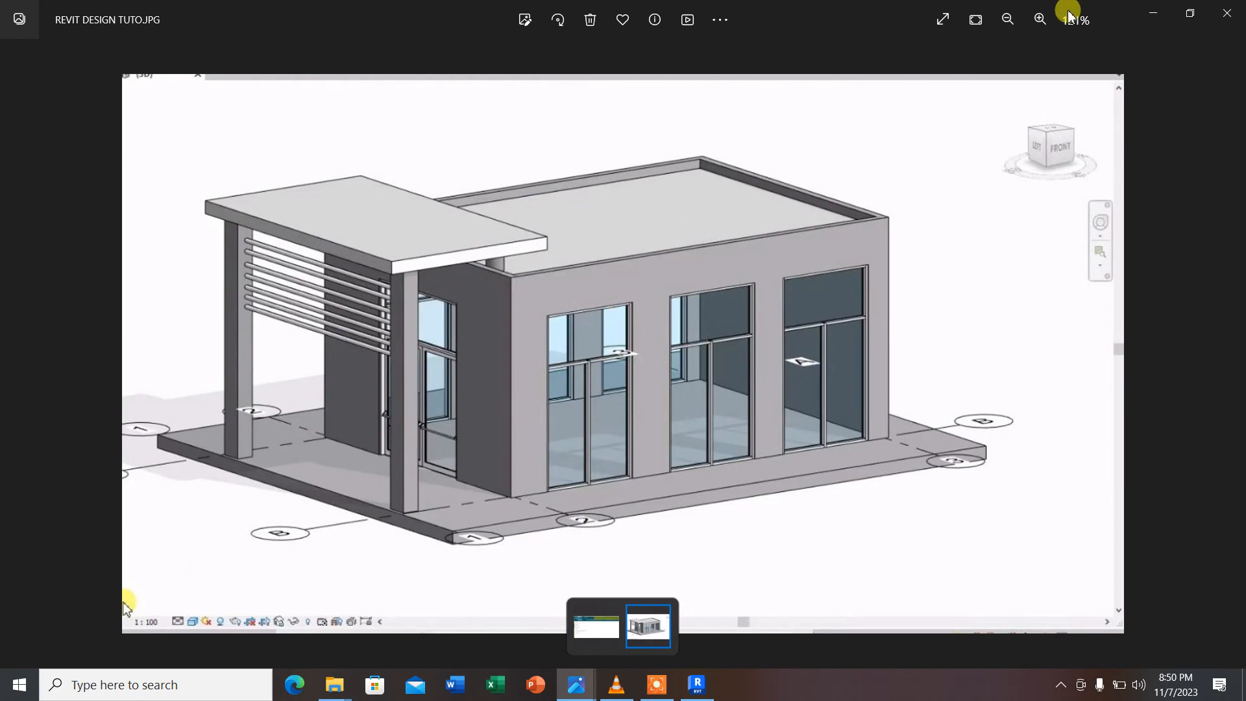
left_click(1153, 12)
scroll(830, 317, "down", 2)
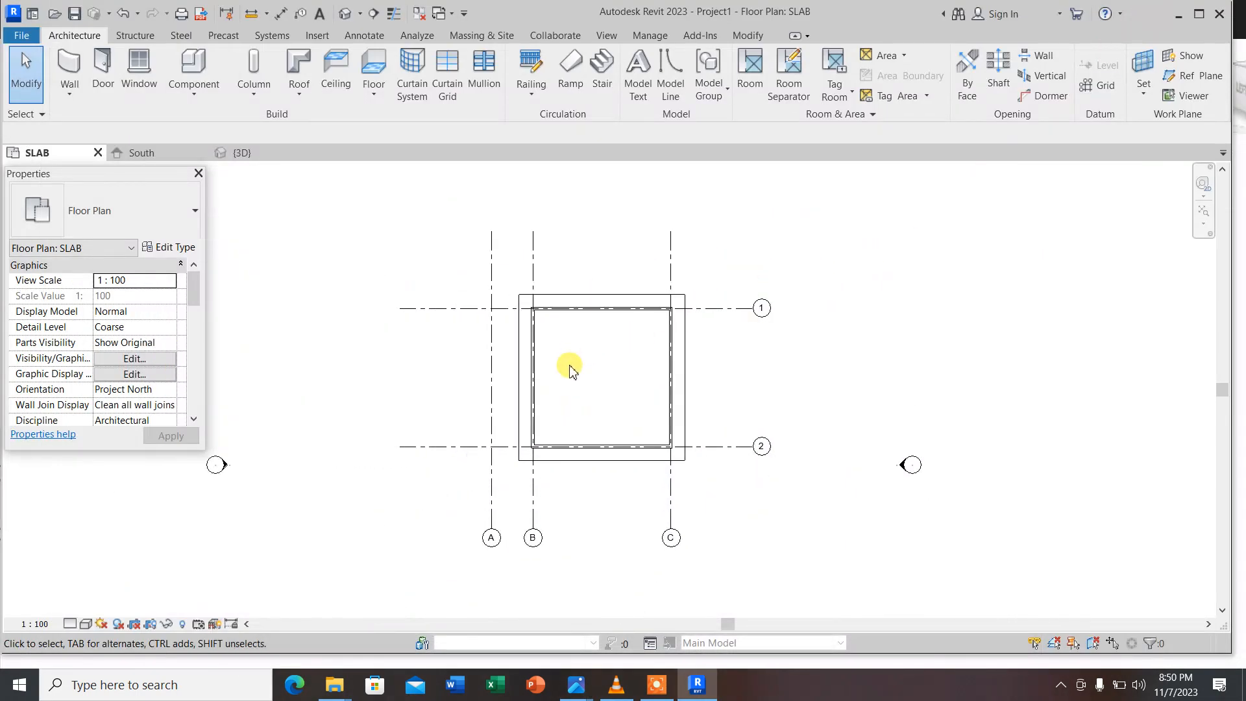
scroll(572, 369, "up", 3)
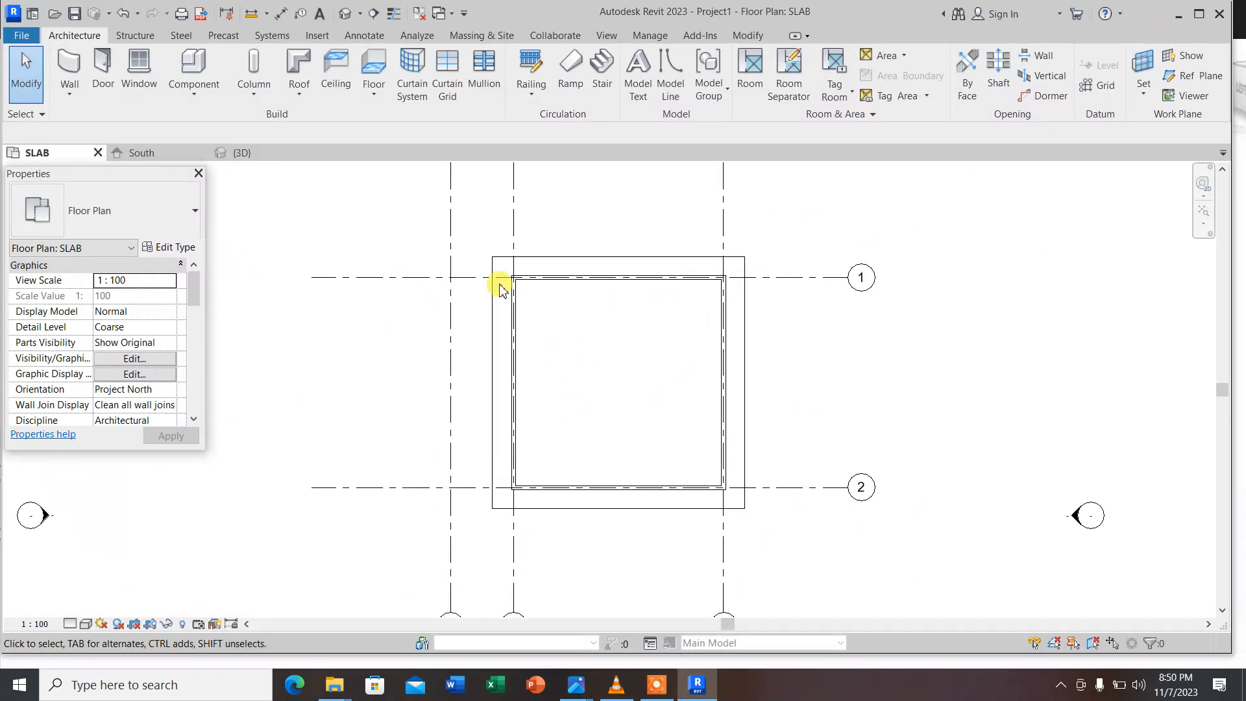
scroll(545, 274, "up", 1)
scroll(532, 266, "down", 1)
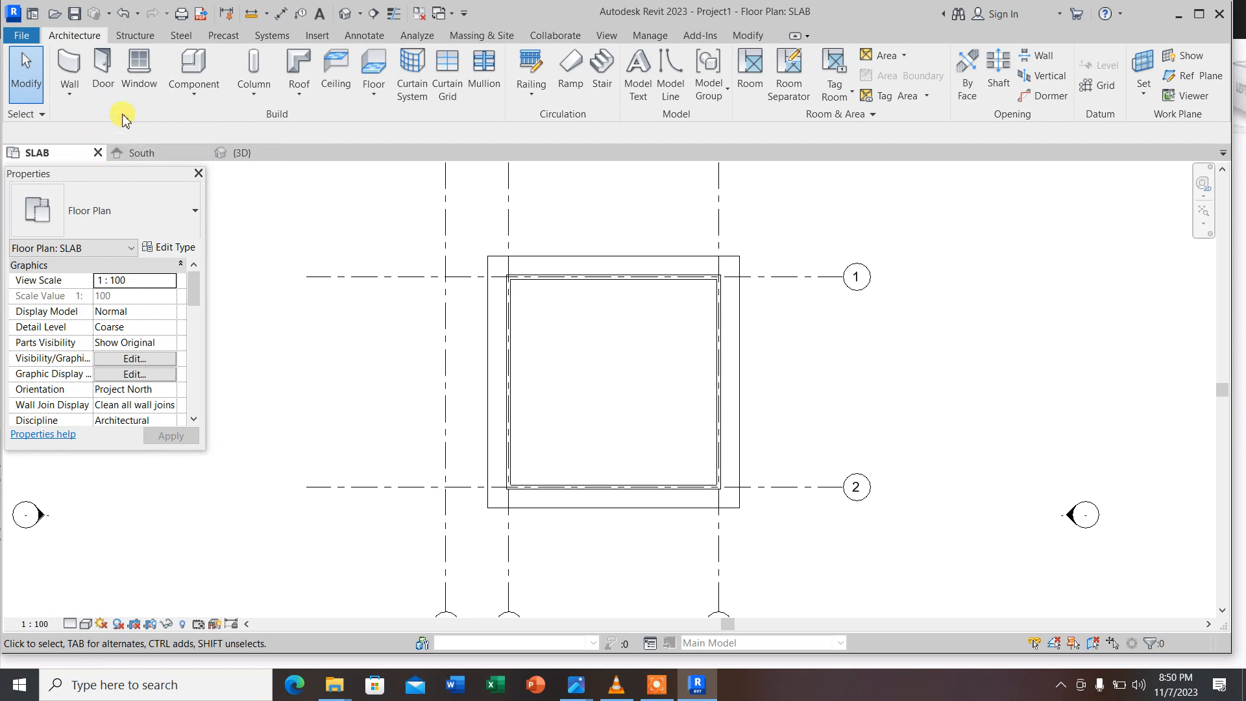
left_click(105, 67)
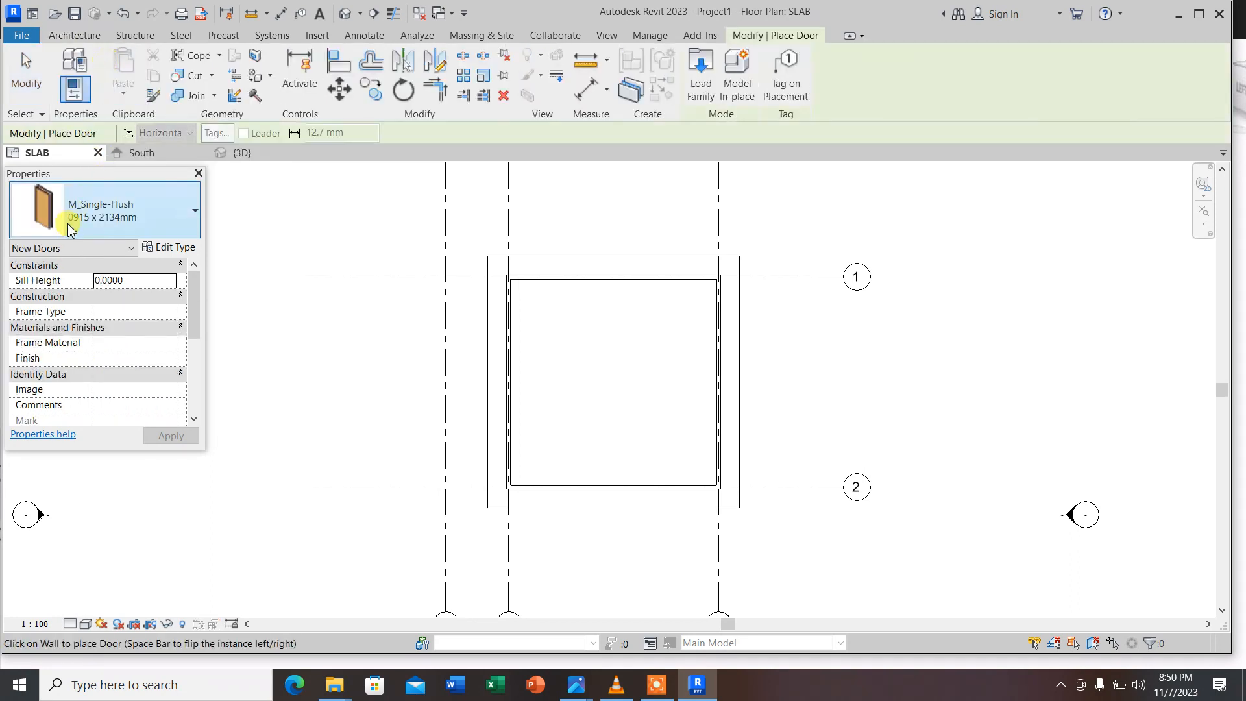
left_click(38, 217)
left_click(74, 302)
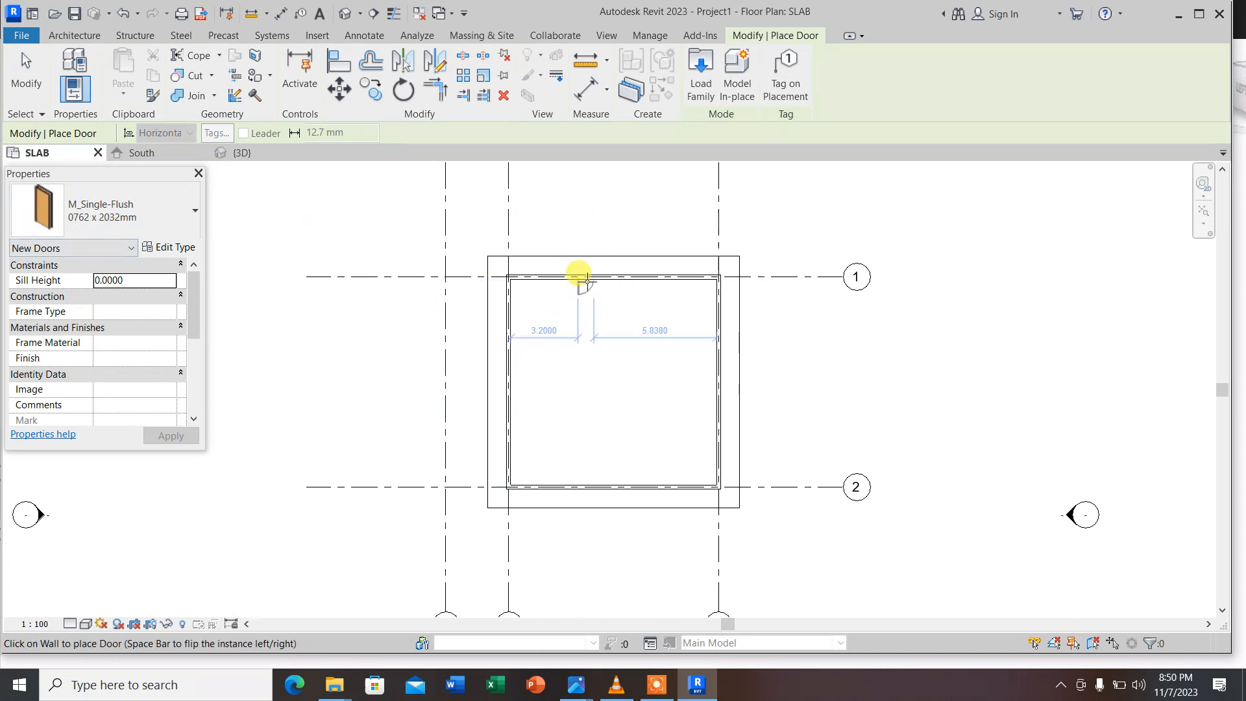
scroll(529, 270, "up", 1)
scroll(535, 271, "up", 1)
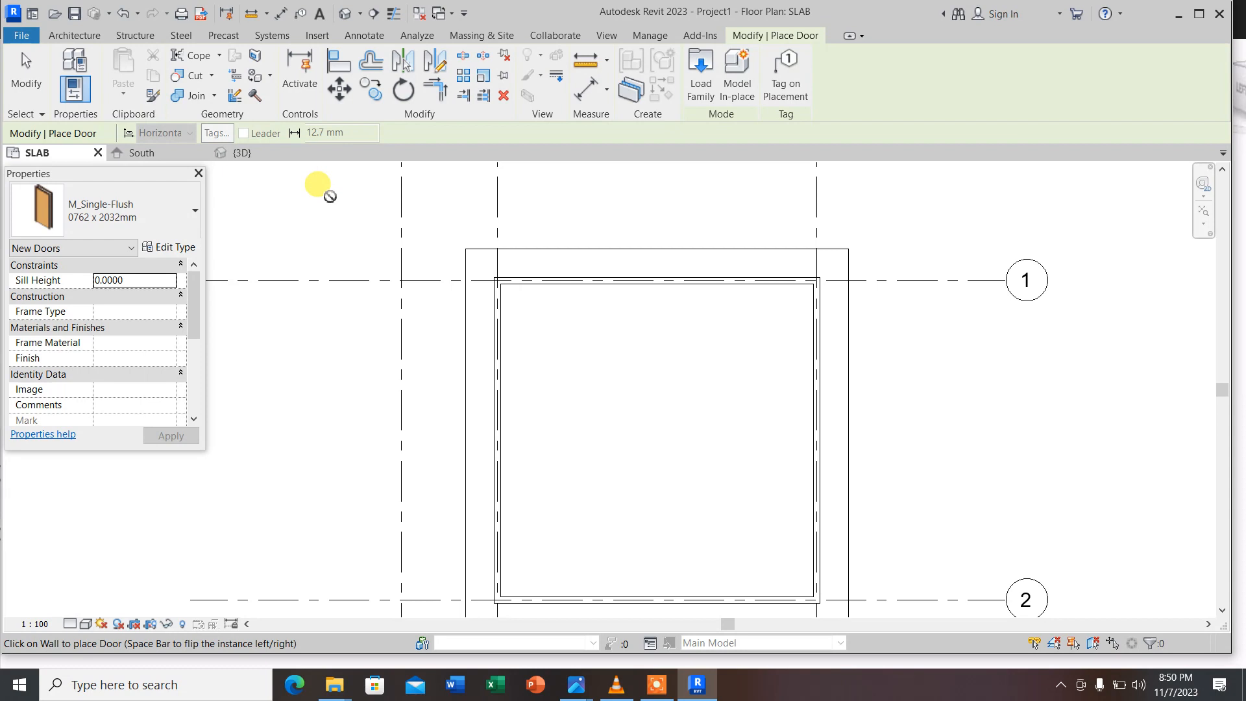
key("Escape")
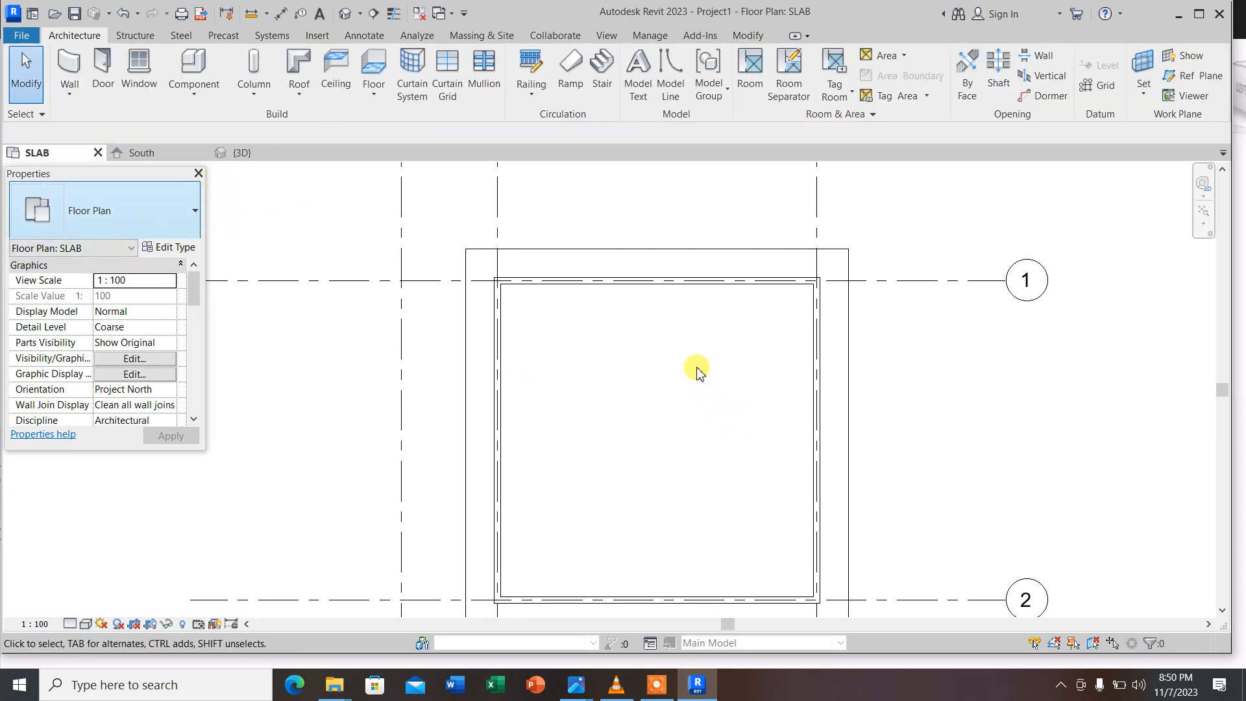
Review the glazed openings in the reference picture REVIT DESIGN TUTO.JPG in the Photos app and return to Revit
scroll(554, 278, "down", 2)
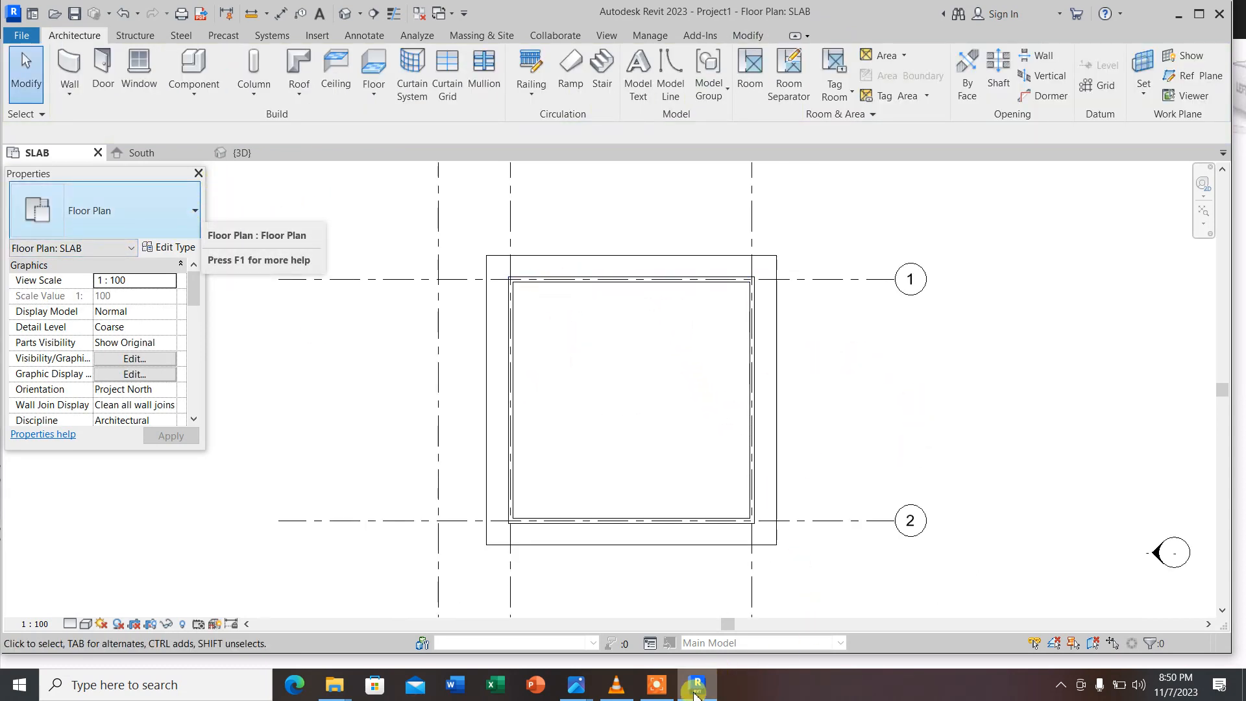
mouse_move(576, 683)
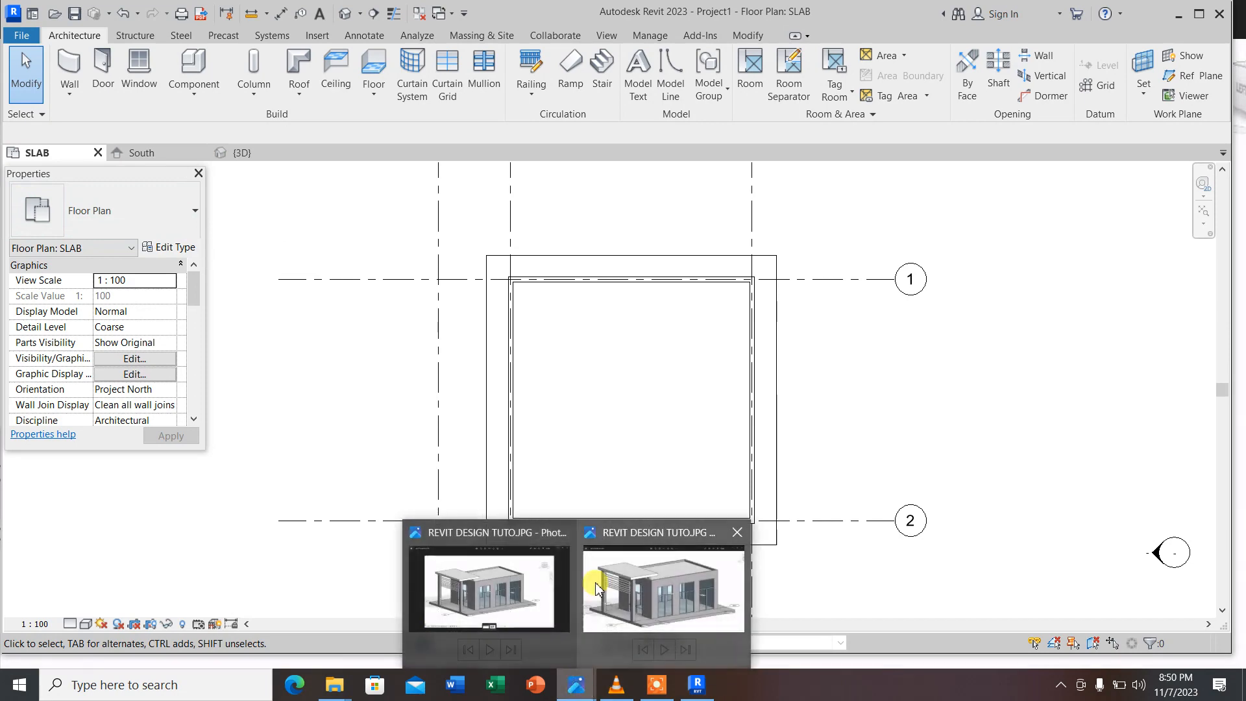
left_click(519, 590)
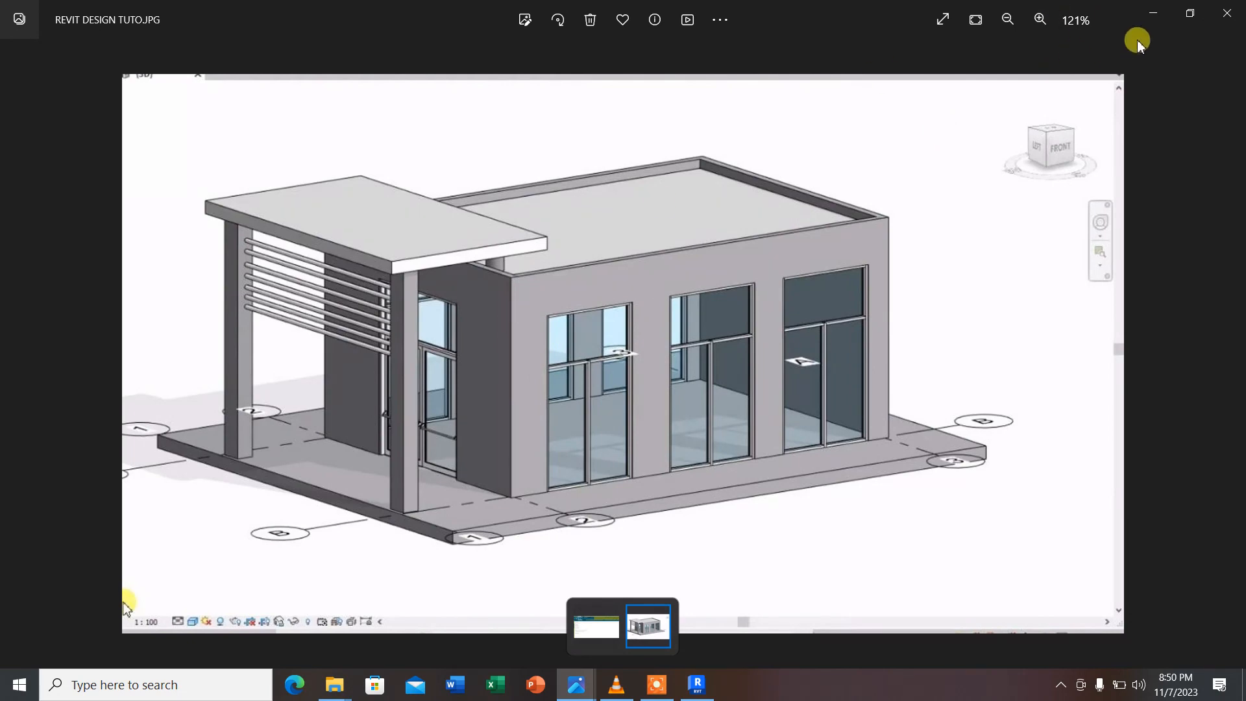
left_click(1154, 13)
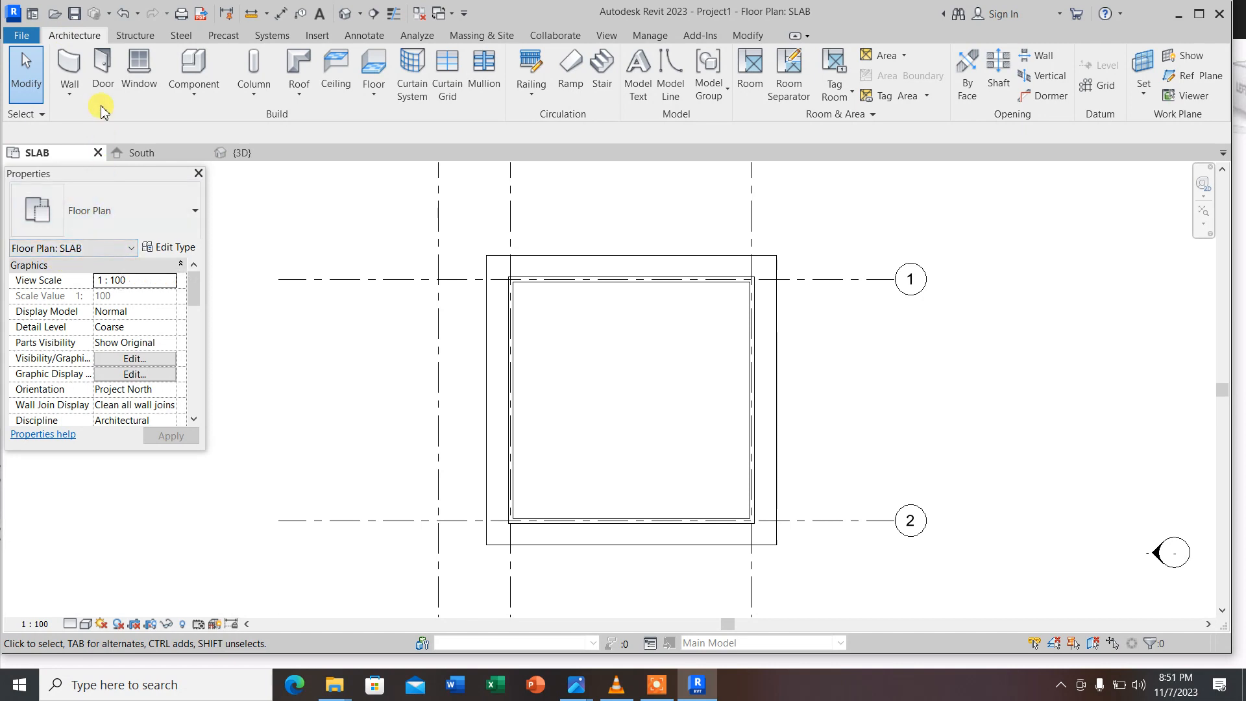
Draw a 2 m long architectural wall of type Curtain Wall within the grid 1 wall, starting about 0.7 m from the grid B wall's inner face
left_click(73, 95)
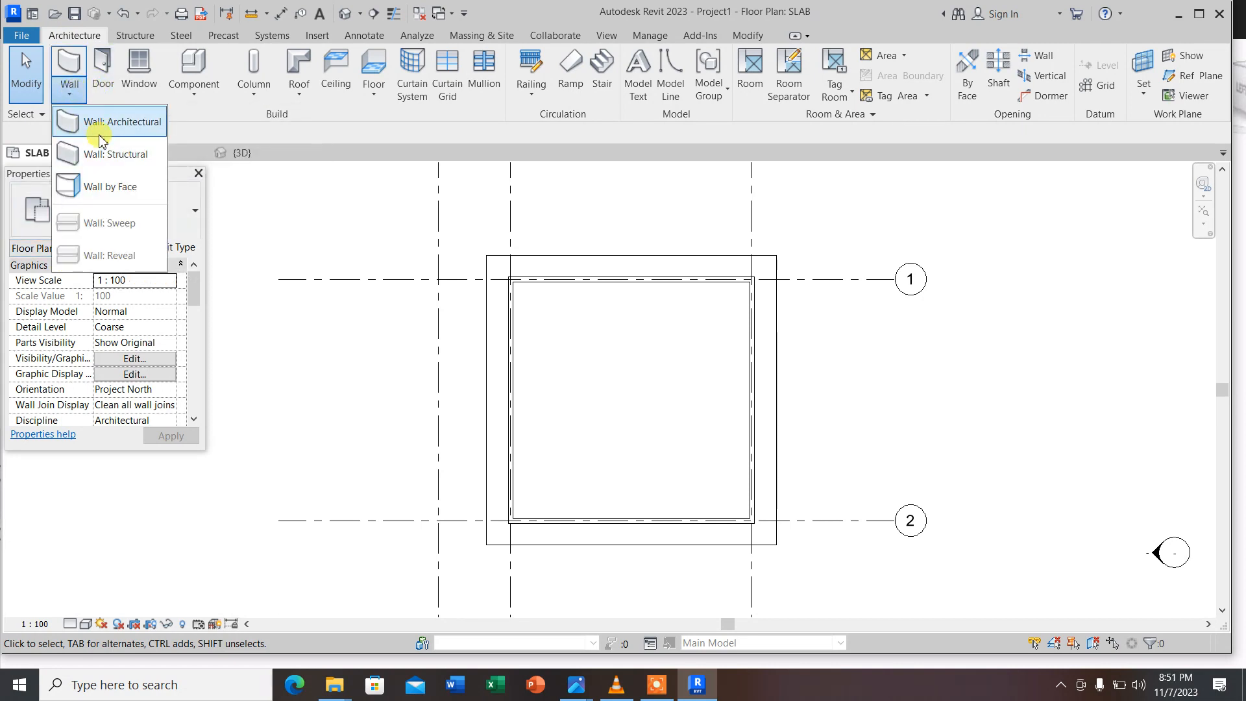
left_click(115, 122)
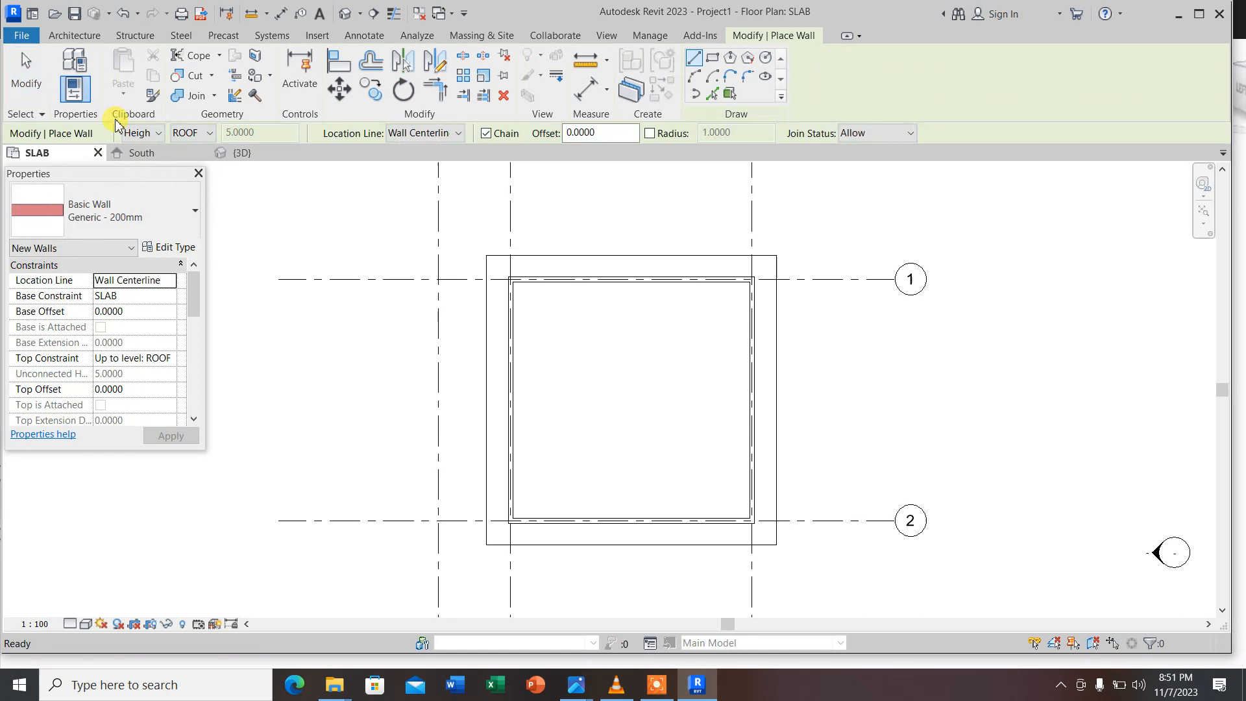
left_click(137, 219)
scroll(150, 373, "down", 3)
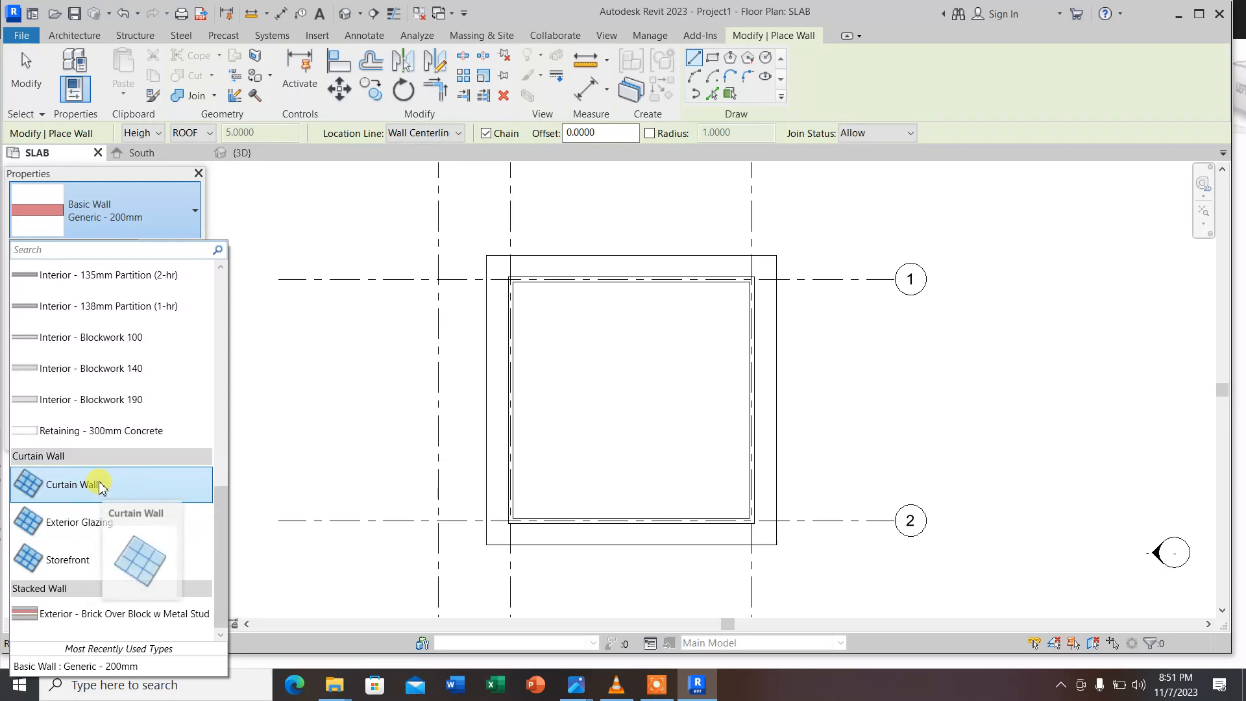
mouse_move(102, 529)
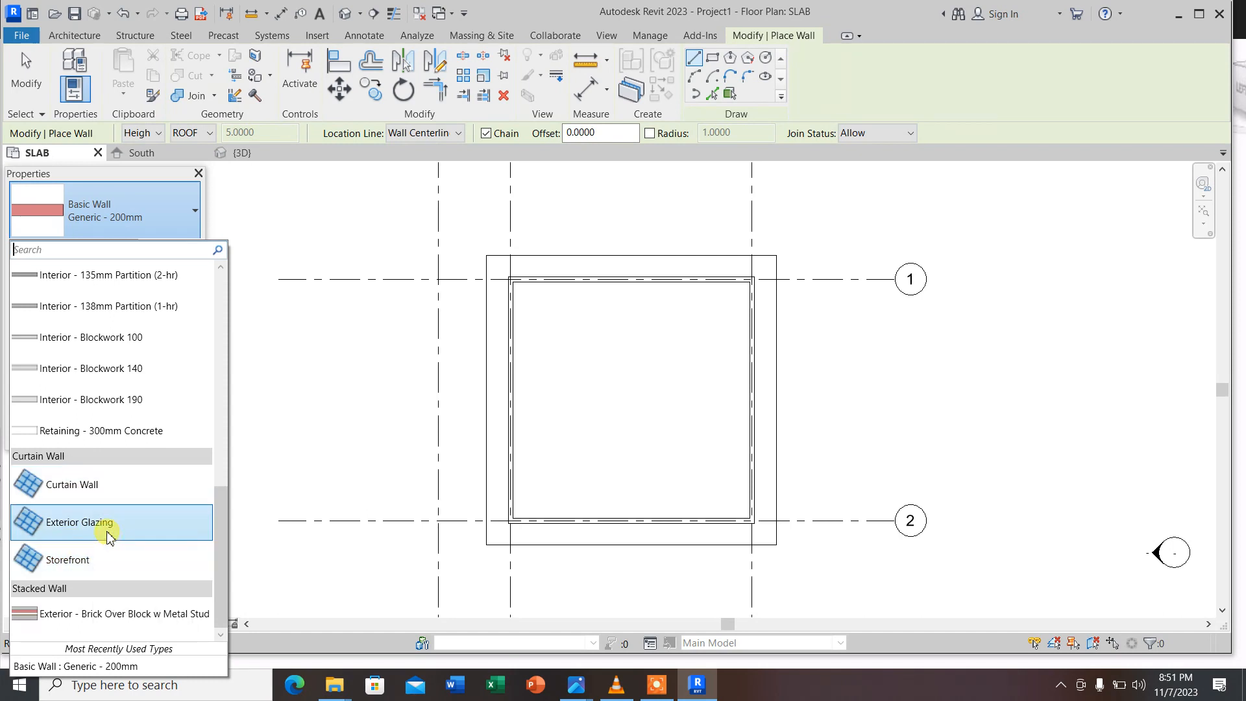
mouse_move(83, 569)
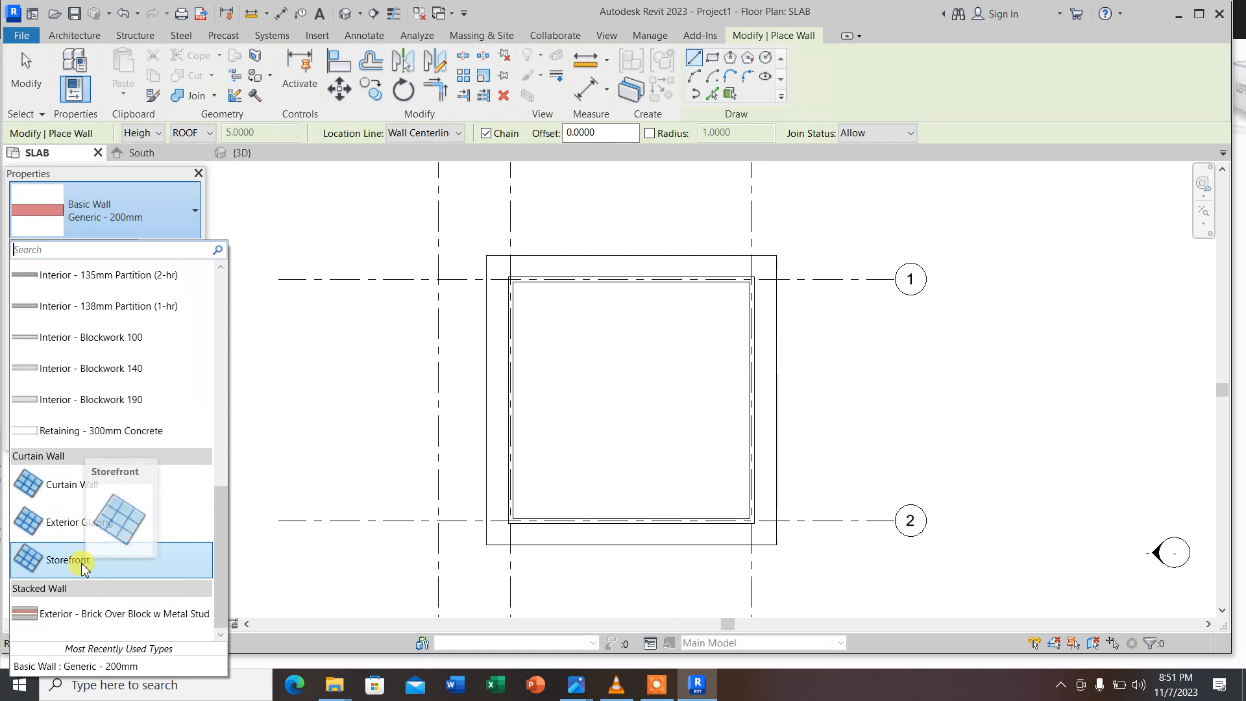
left_click(71, 487)
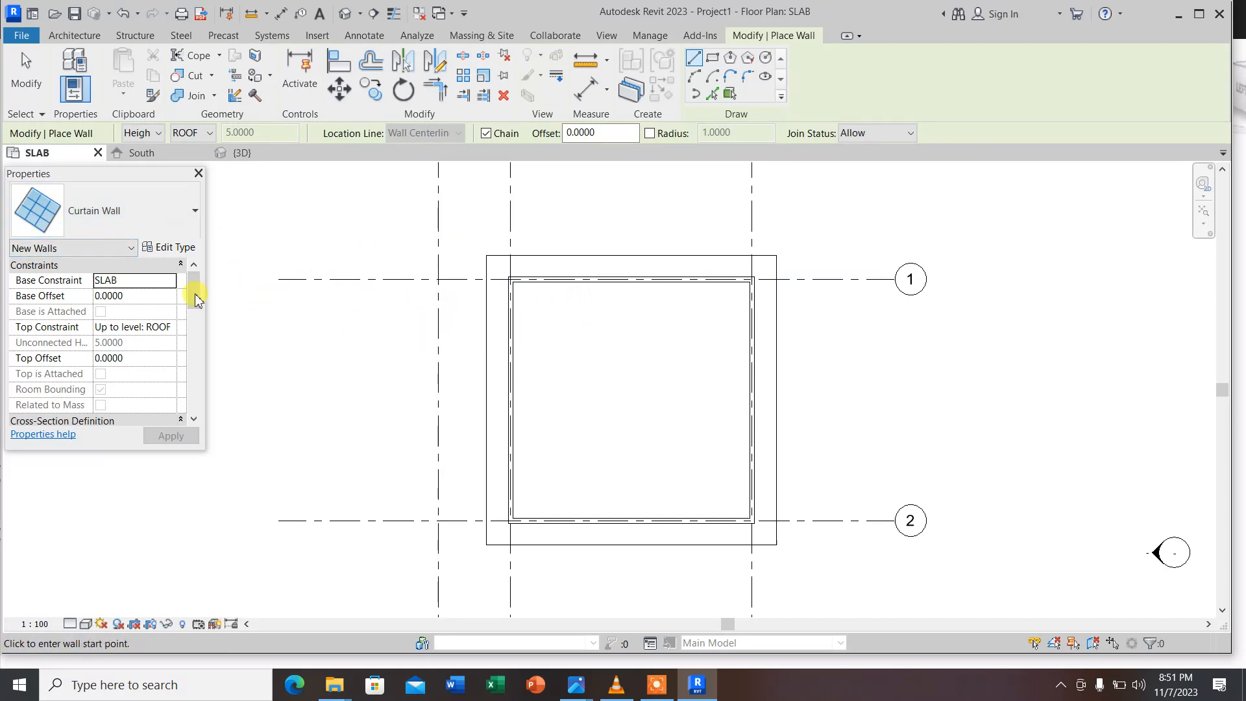
scroll(586, 317, "up", 1)
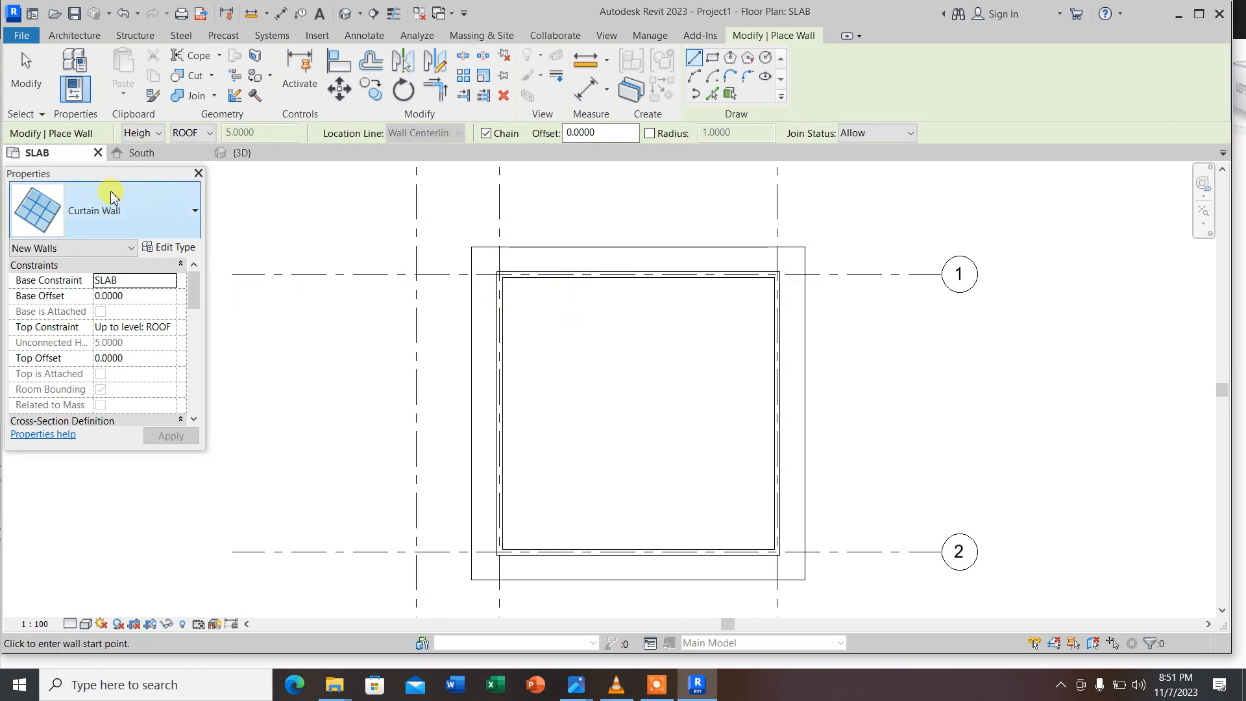
scroll(533, 270, "up", 2)
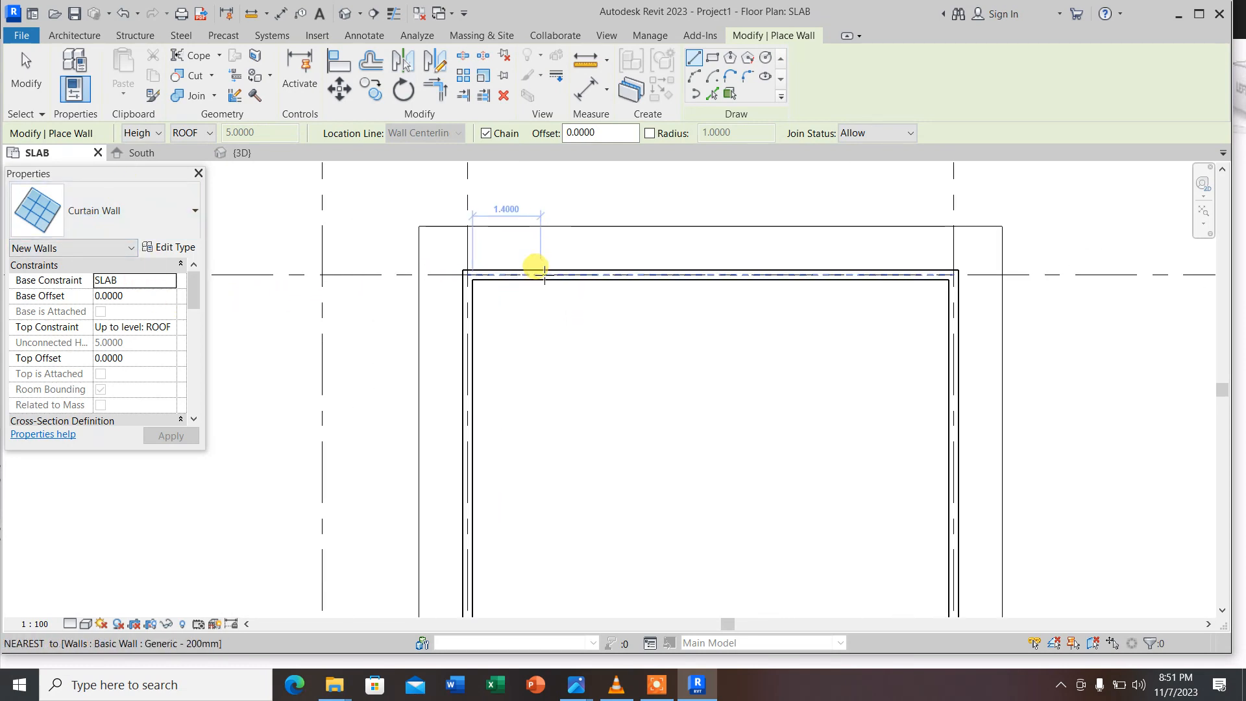
scroll(494, 297, "down", 2)
scroll(517, 286, "up", 2)
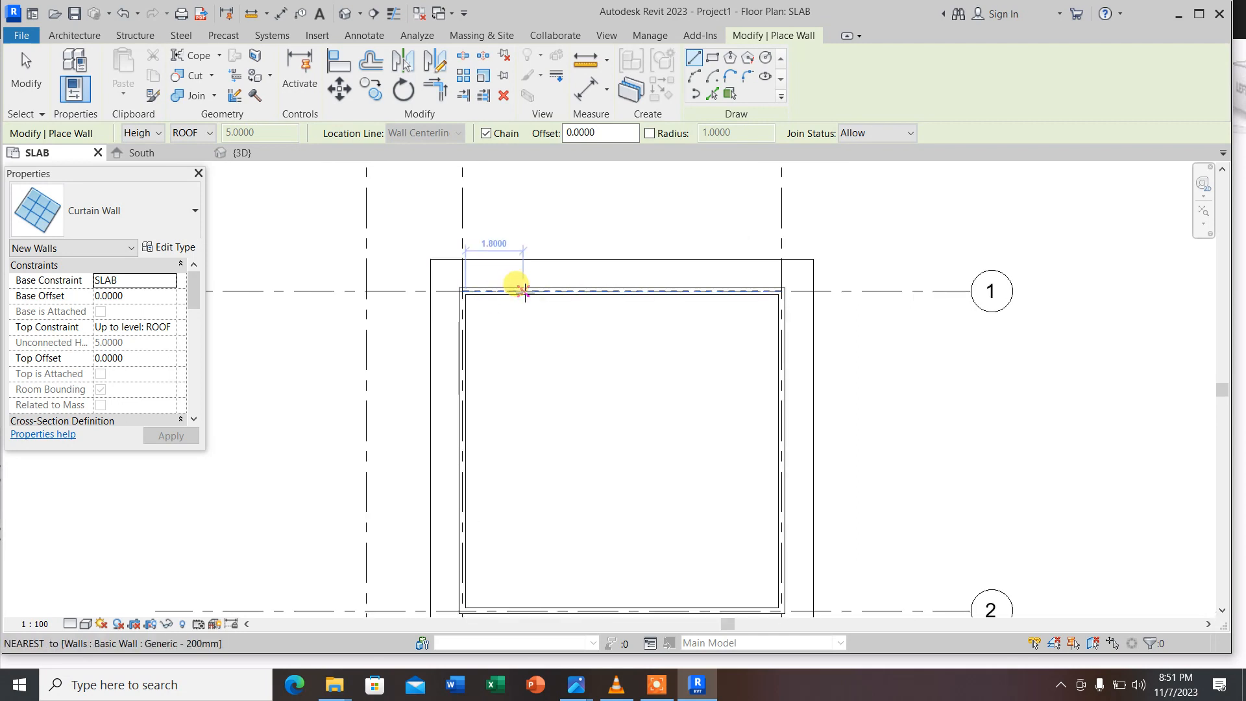
scroll(517, 272, "down", 2)
scroll(510, 279, "up", 4)
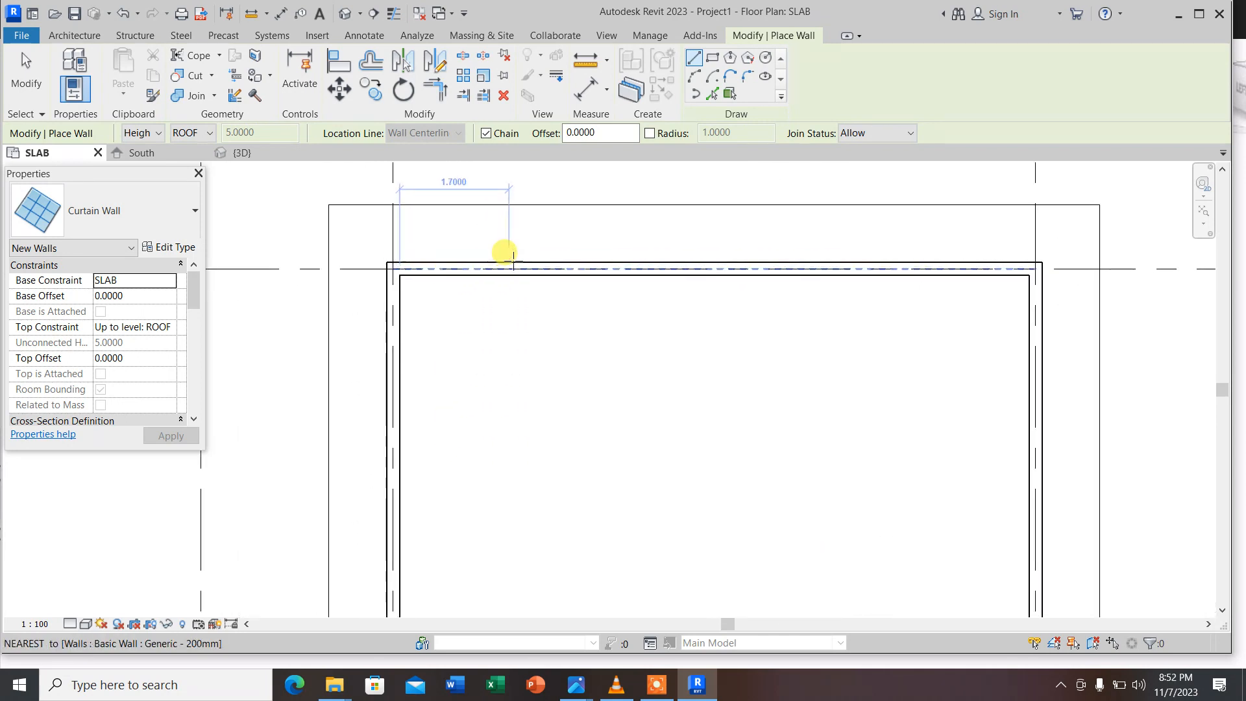
left_click(424, 267)
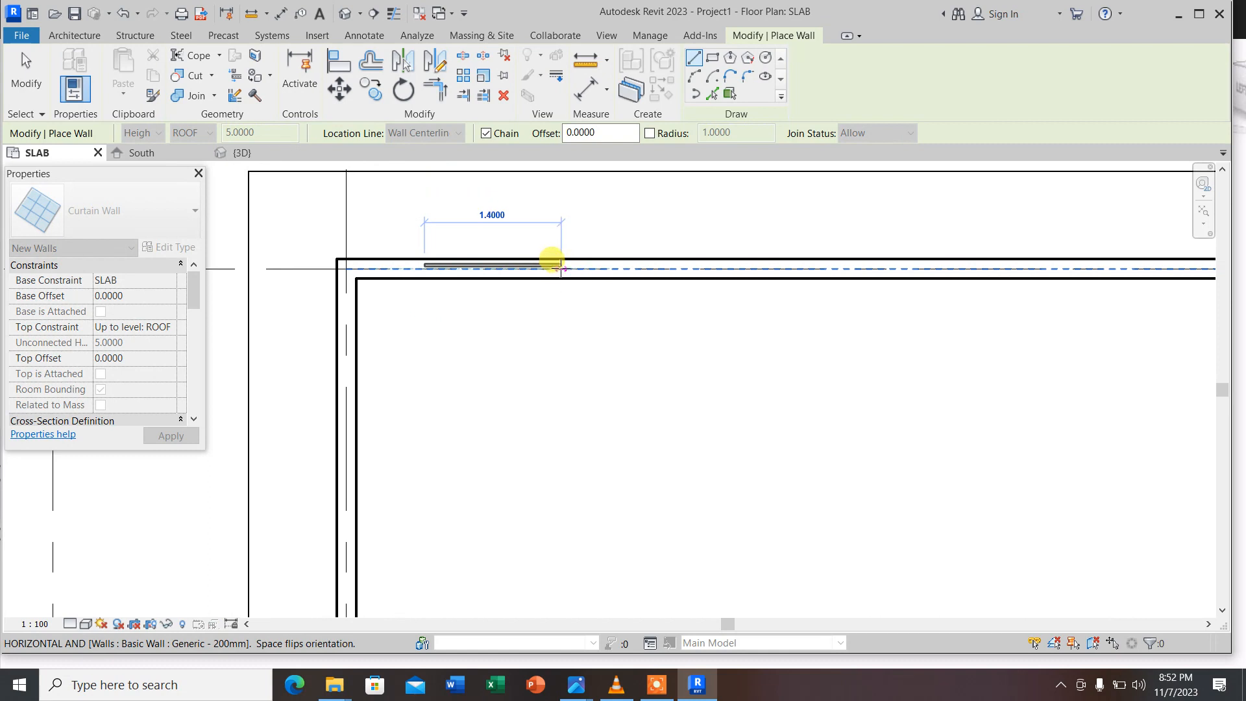
type("2")
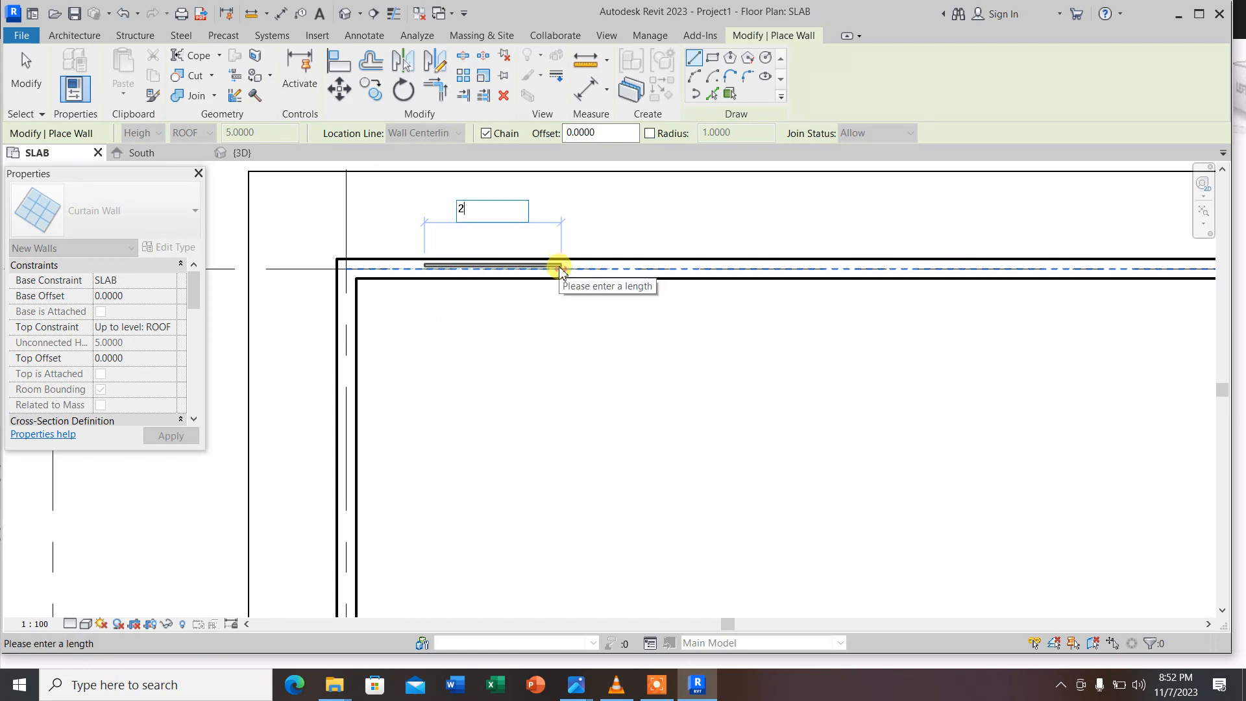
key("Return")
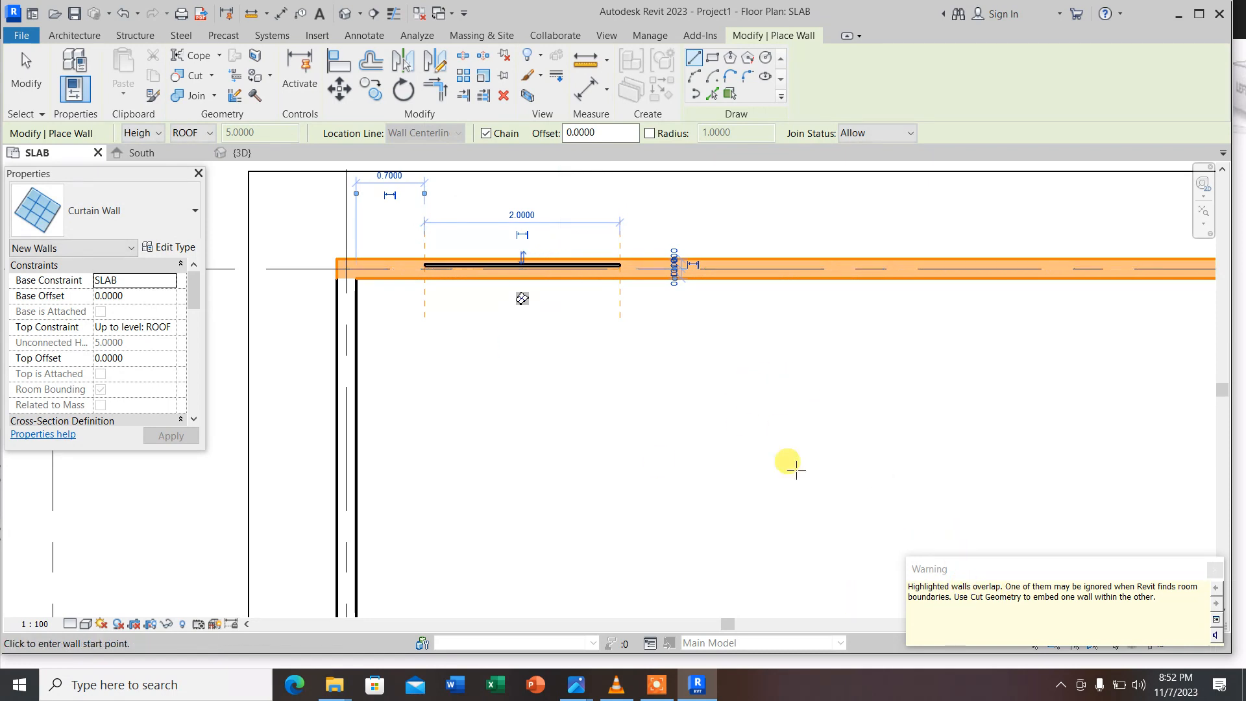
Embed the curtain wall in the brick wall on grid 1 with Cut Geometry, using the brick wall as host
scroll(594, 395, "down", 2)
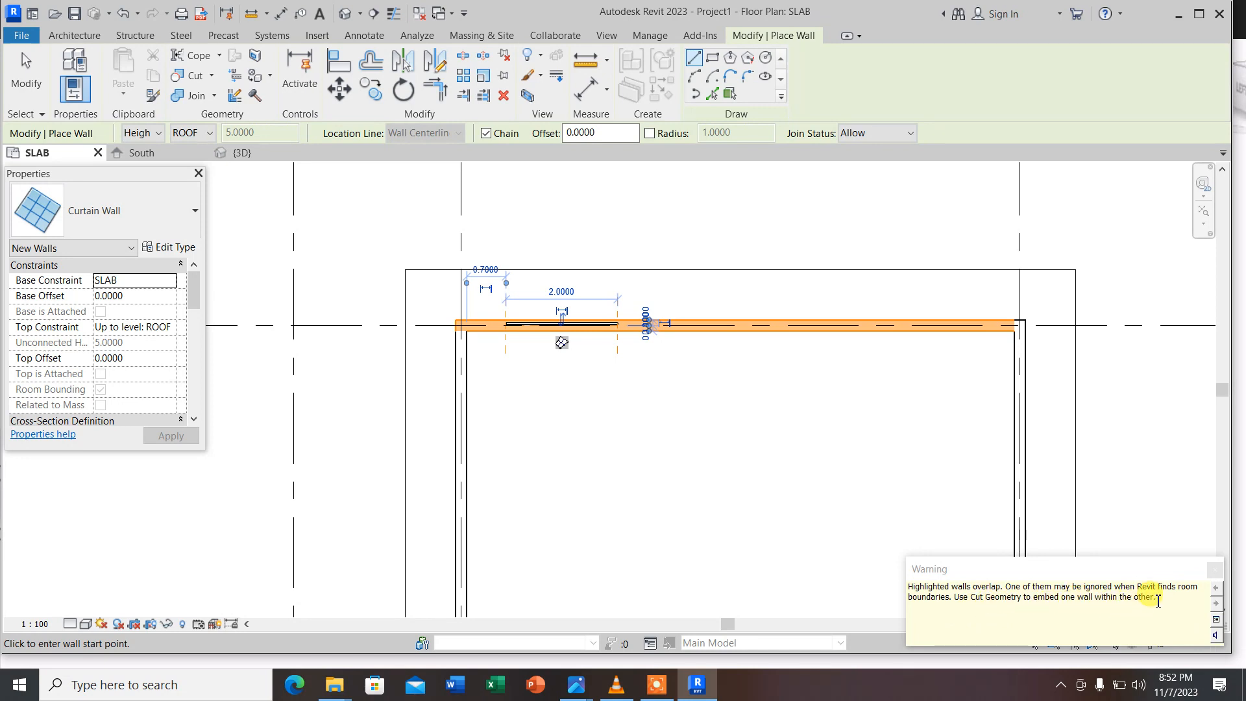
scroll(646, 328, "up", 2)
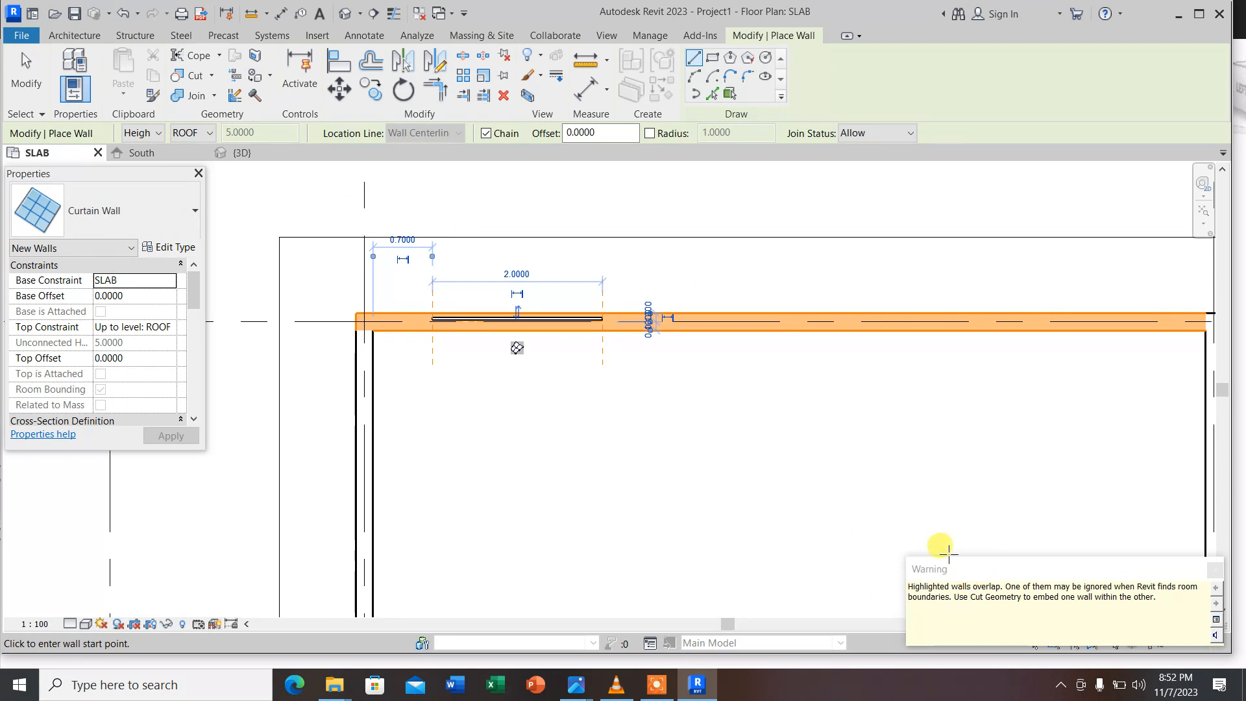
left_click(213, 77)
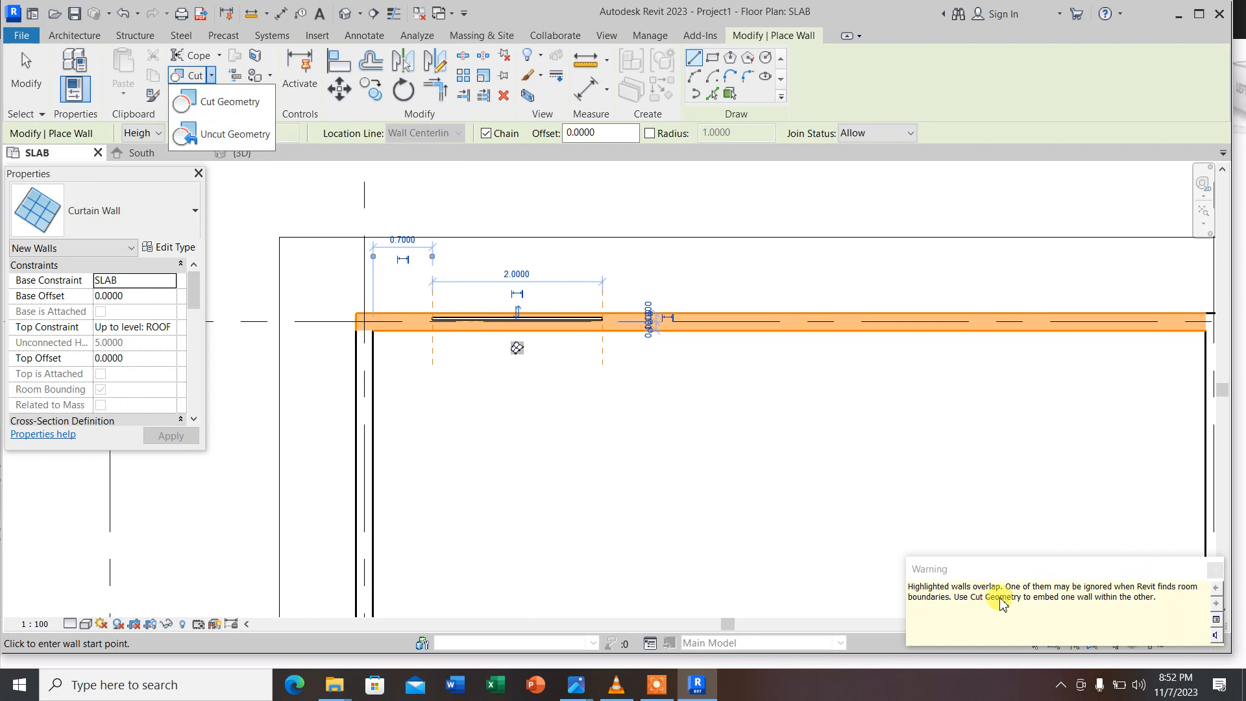
left_click(223, 104)
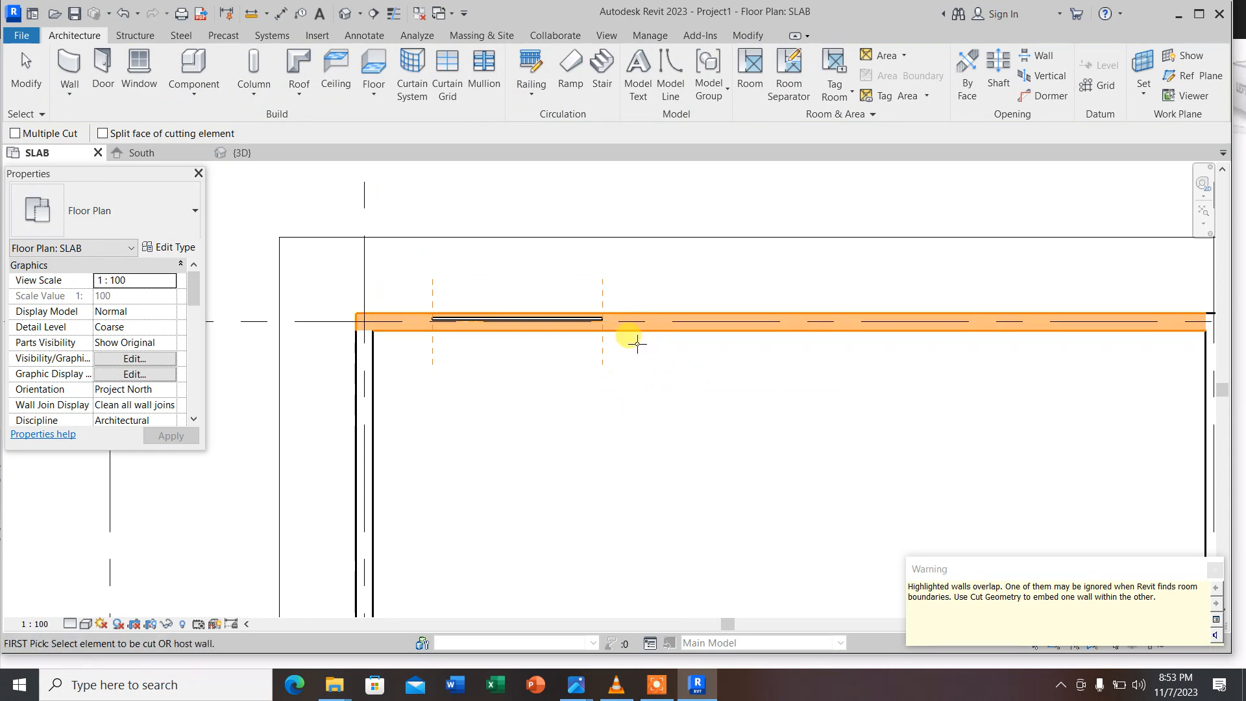
left_click(647, 328)
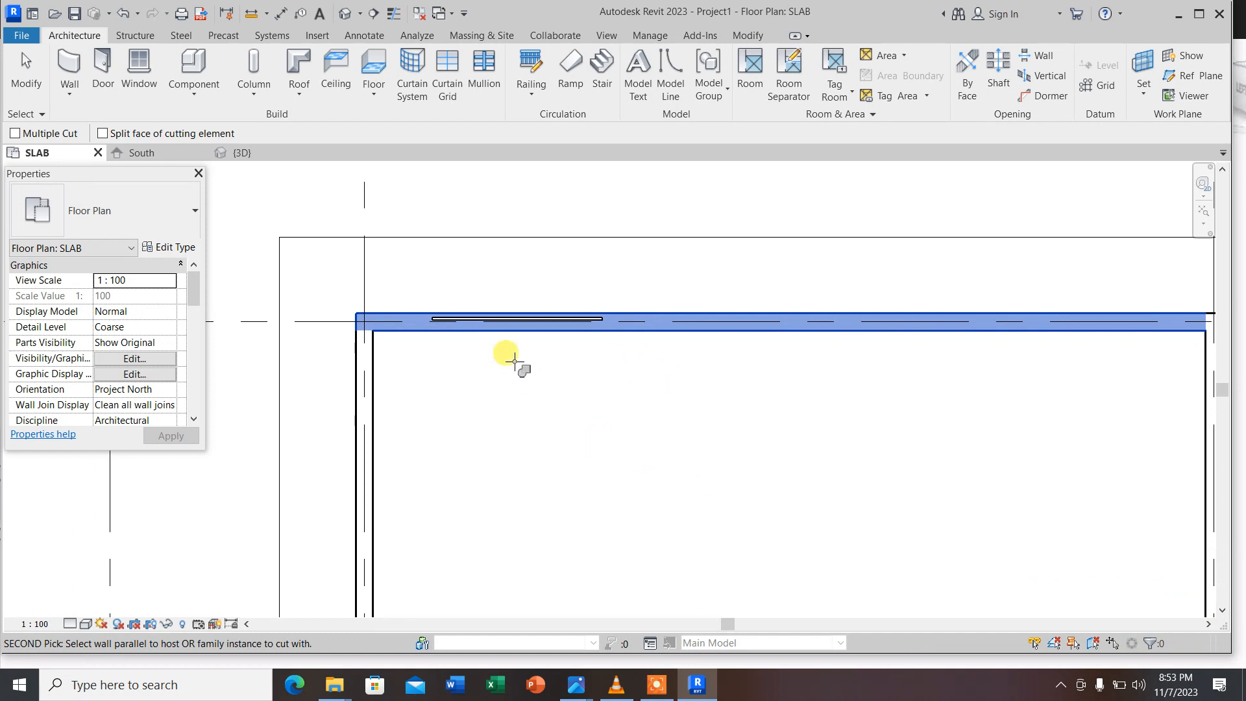
scroll(581, 319, "up", 3)
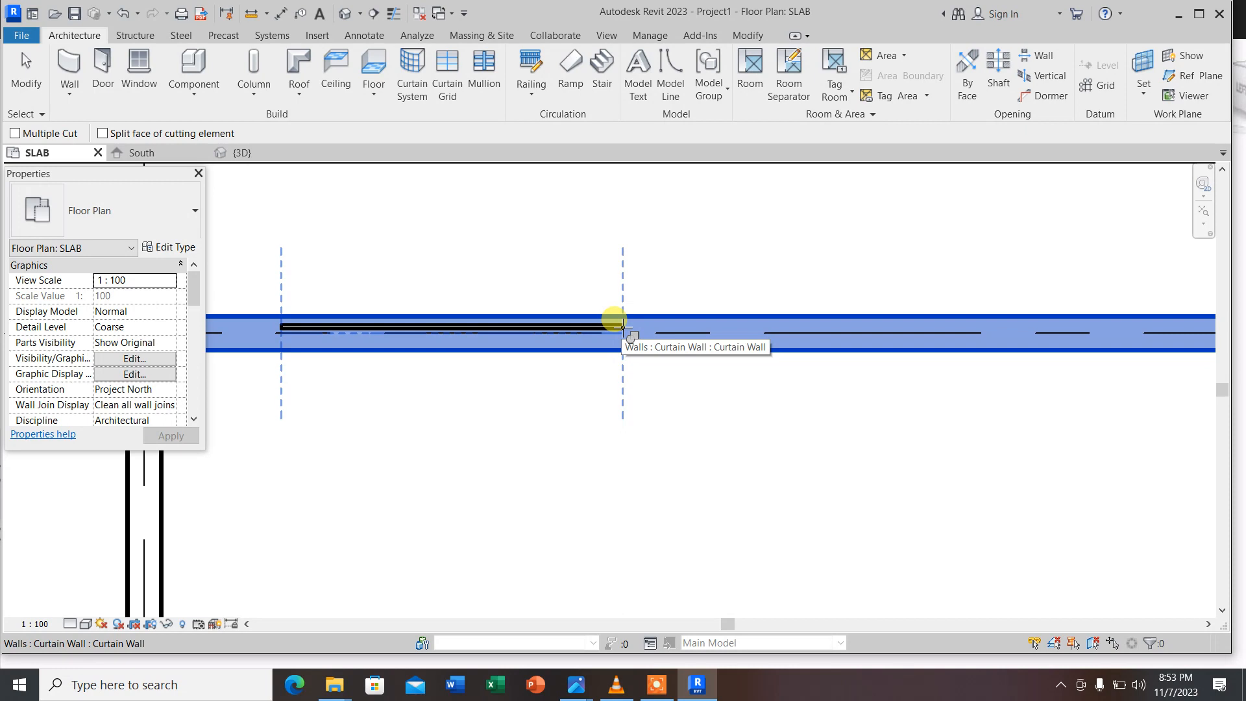
left_click(623, 327)
scroll(481, 287, "down", 3)
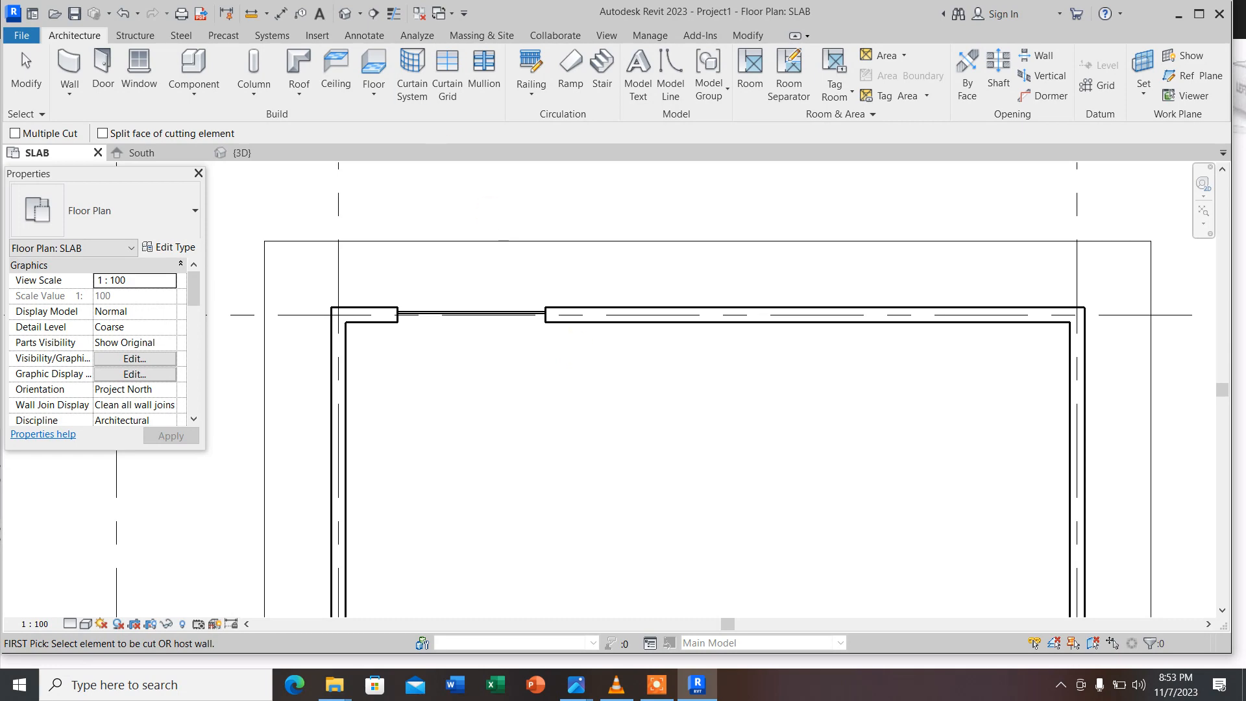
Inspect the embedded curtain wall in the 3D view and return to the SLAB floor plan
left_click(344, 13)
scroll(662, 268, "up", 5)
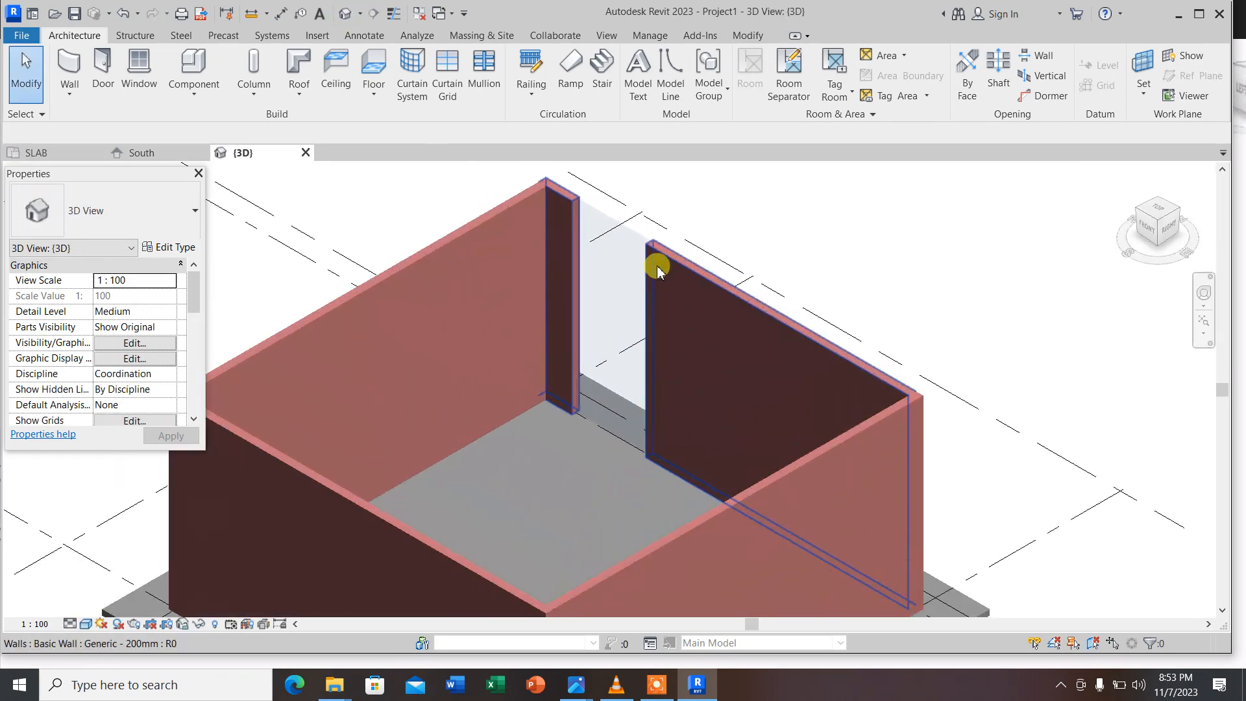
scroll(811, 218, "down", 5)
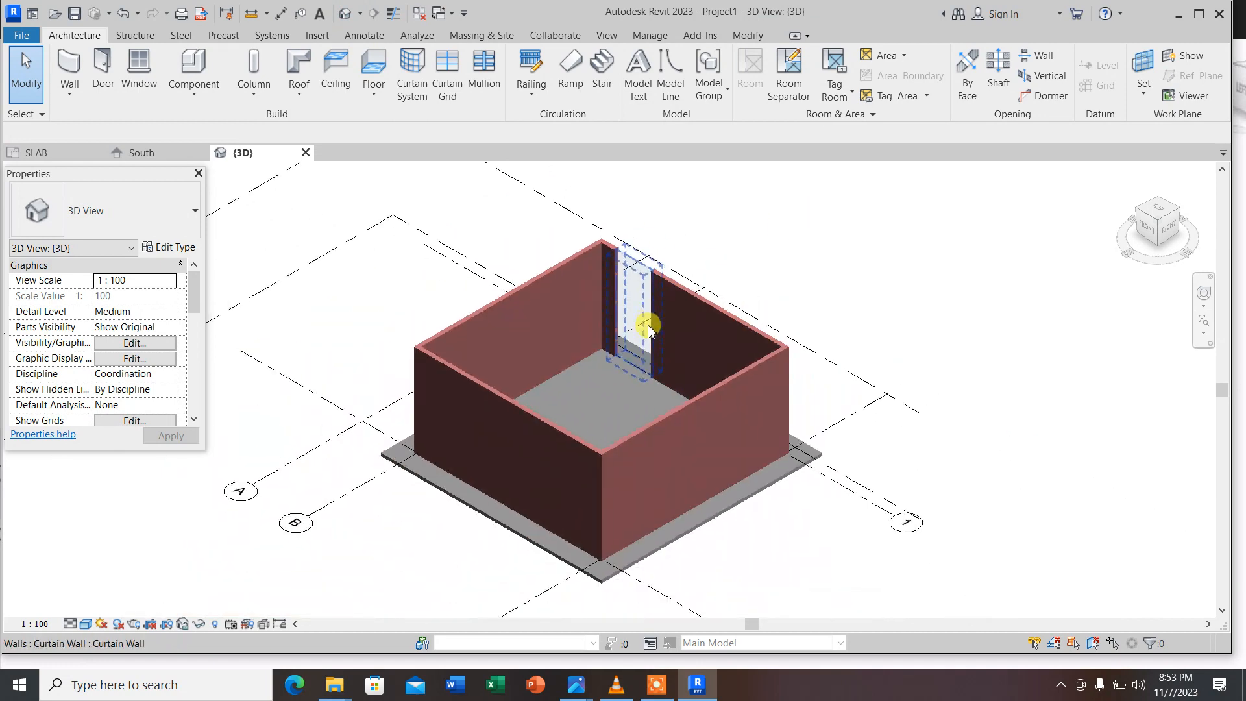
left_click(35, 152)
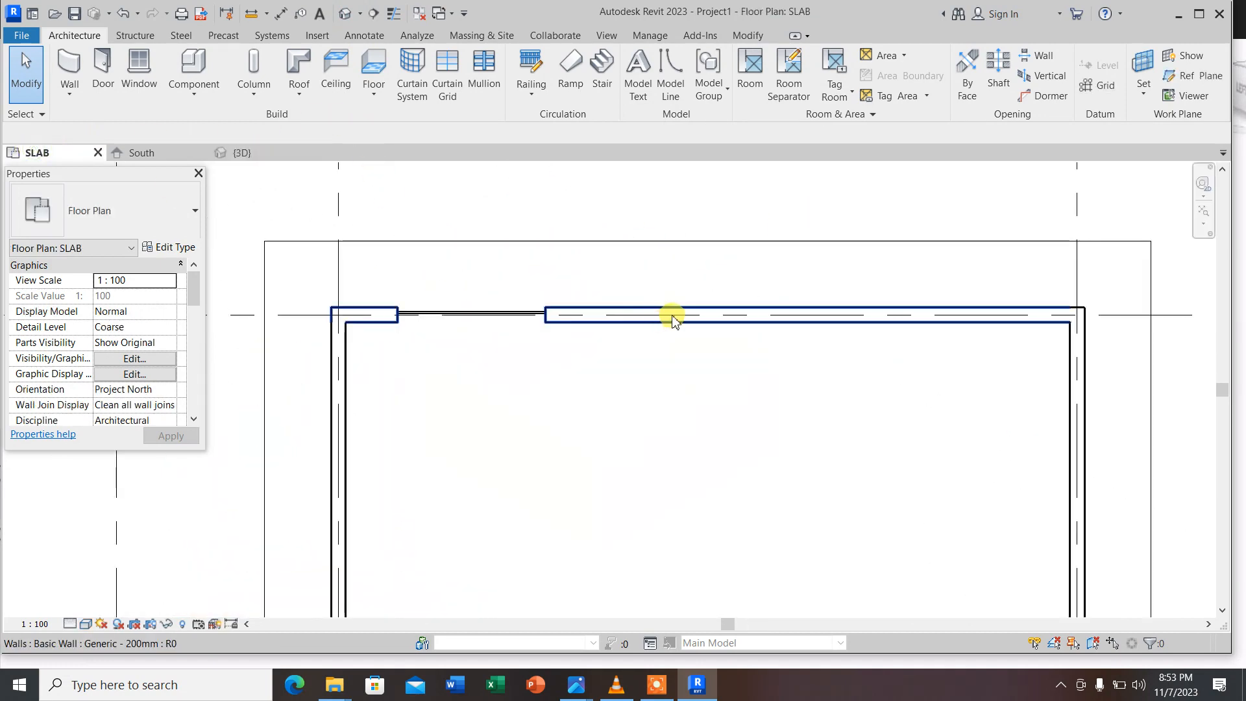
scroll(402, 287, "down", 2)
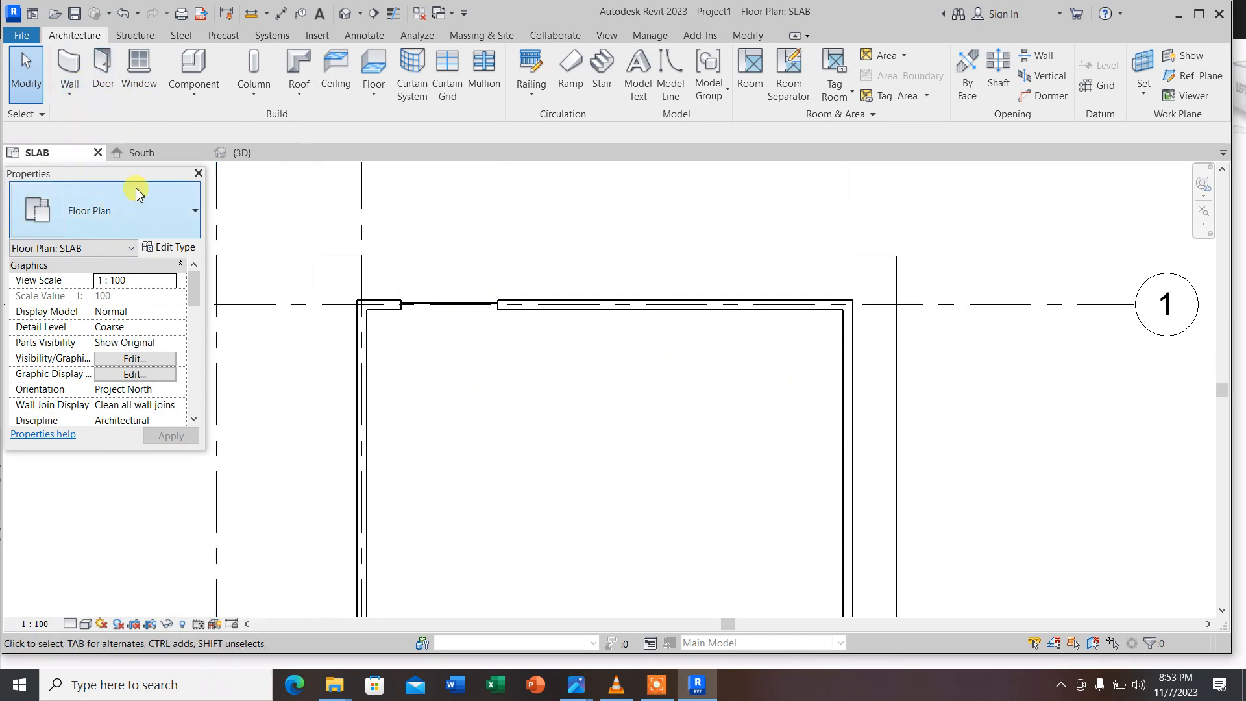
Start an architectural wall of type Curtain Wall and enable Automatically Embed in its type properties
left_click(70, 93)
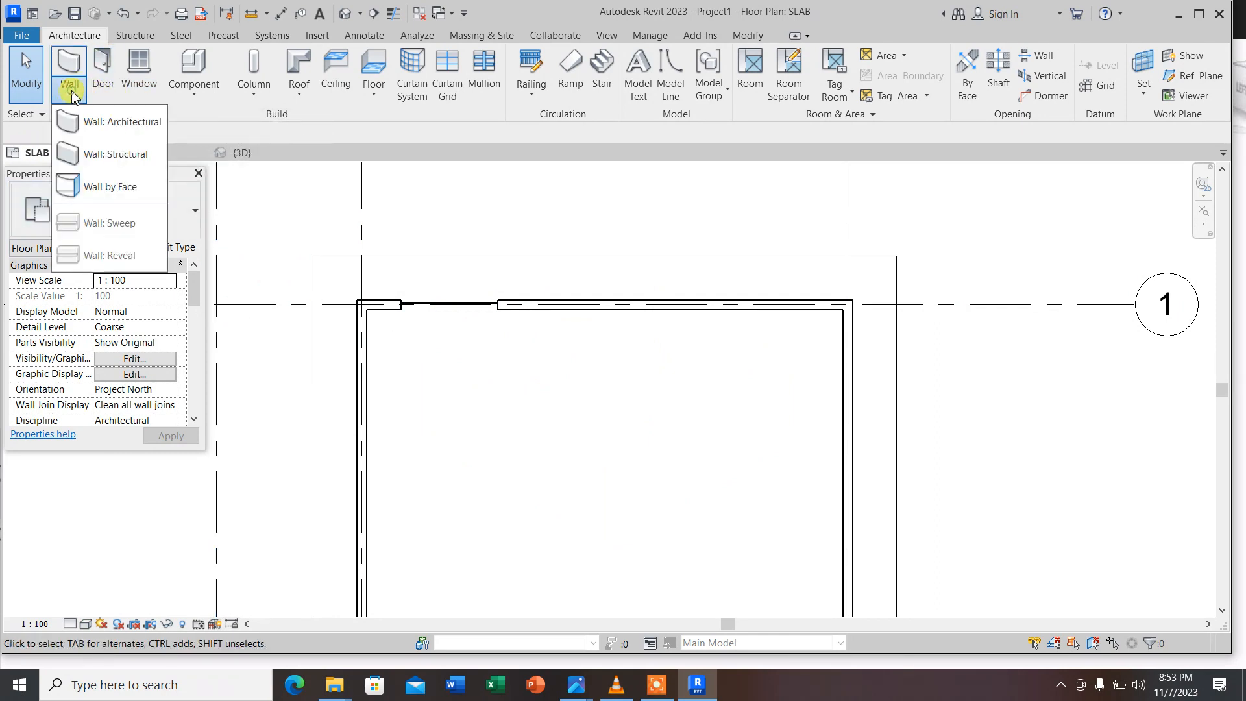
left_click(102, 122)
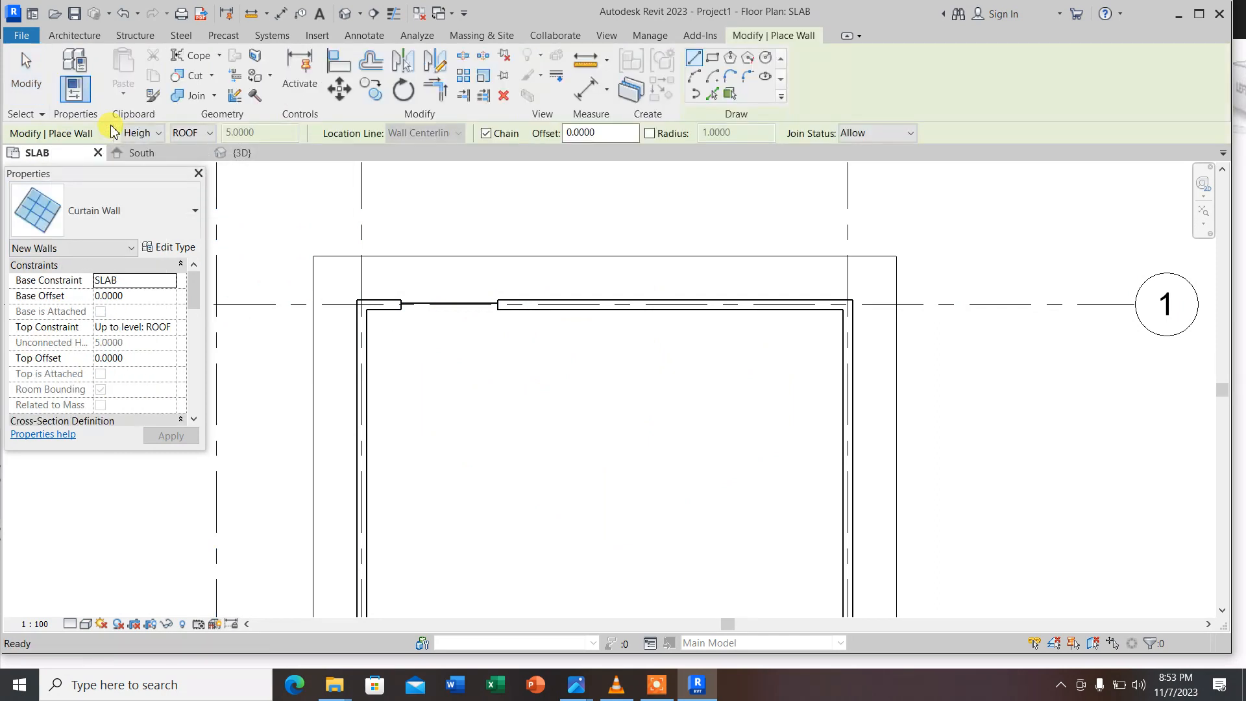
left_click(104, 207)
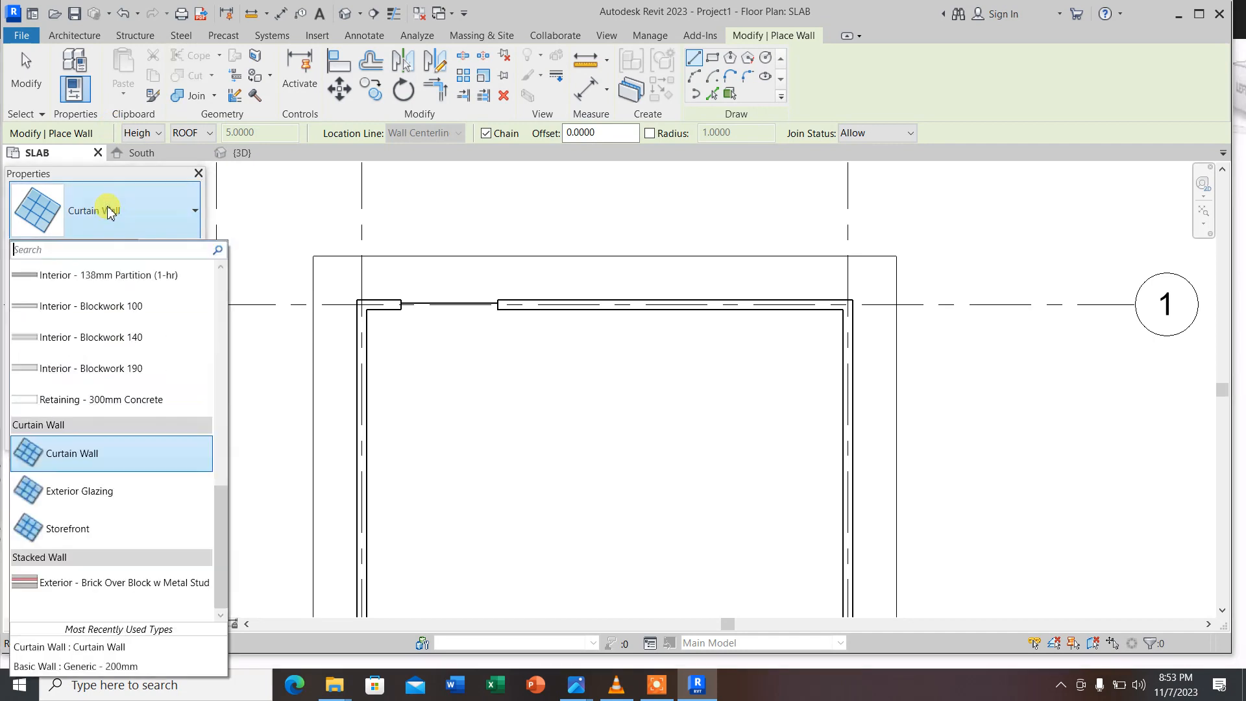
left_click(108, 462)
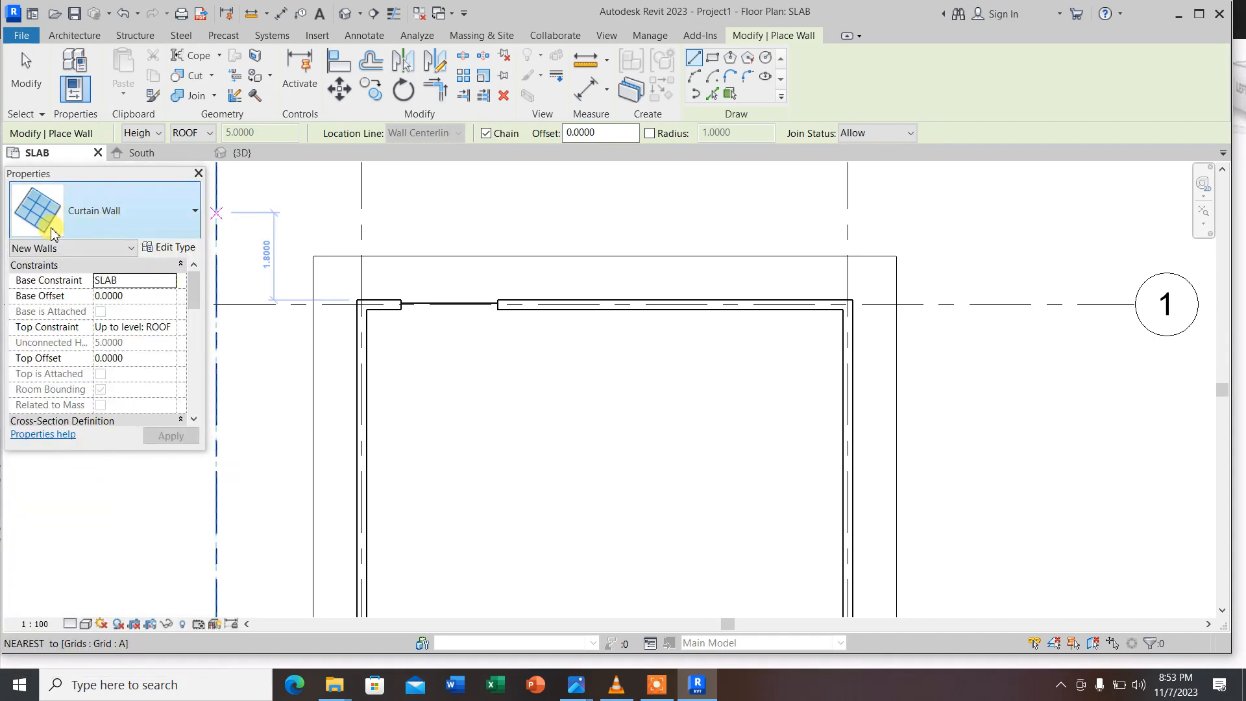
left_click(177, 249)
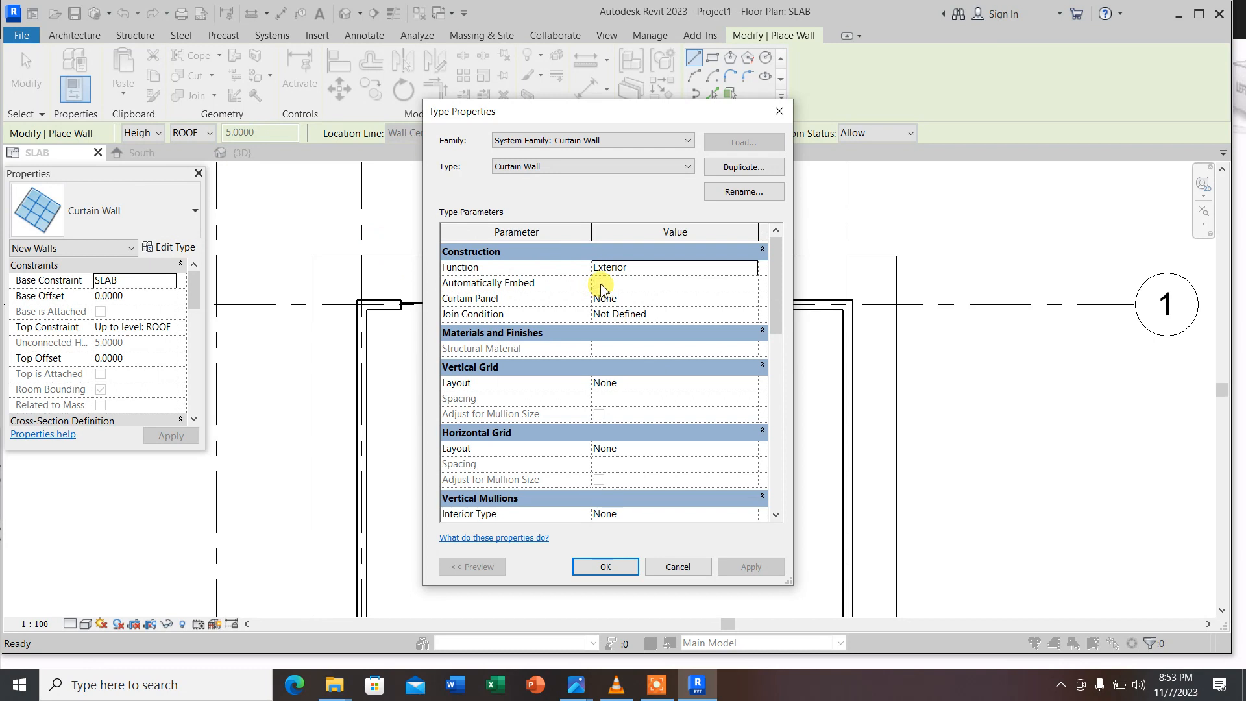
left_click(599, 284)
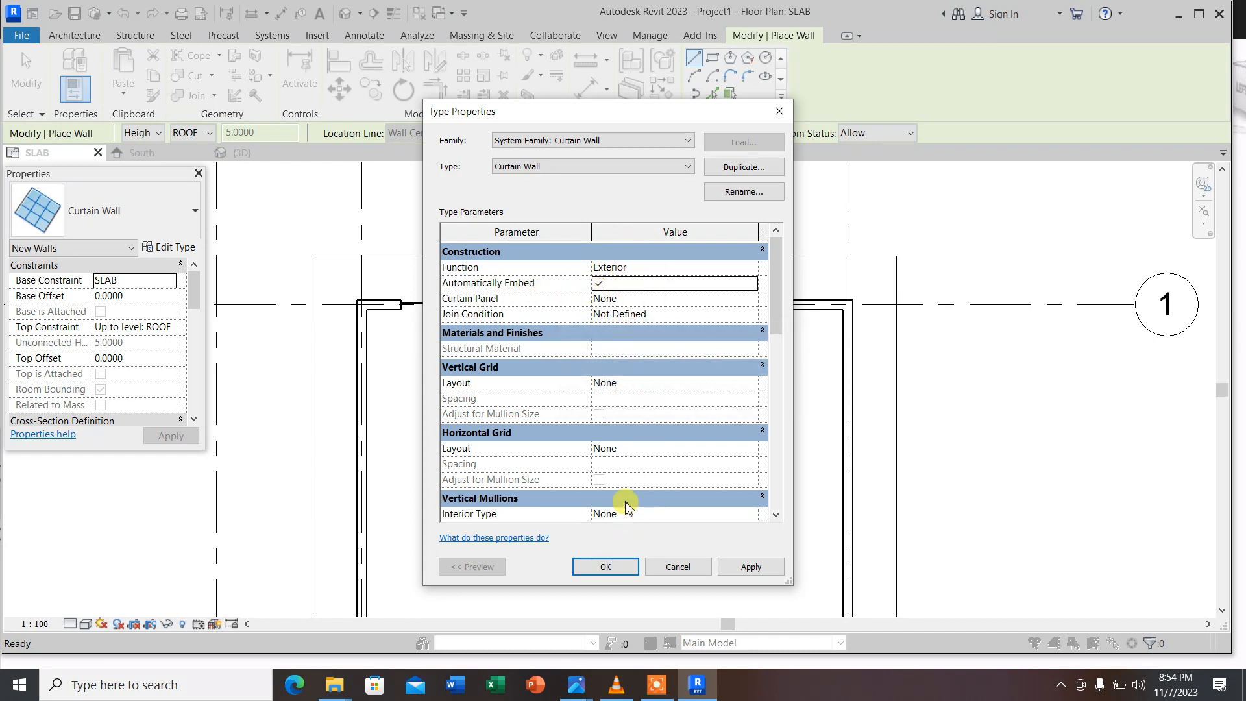
scroll(629, 357, "down", 2)
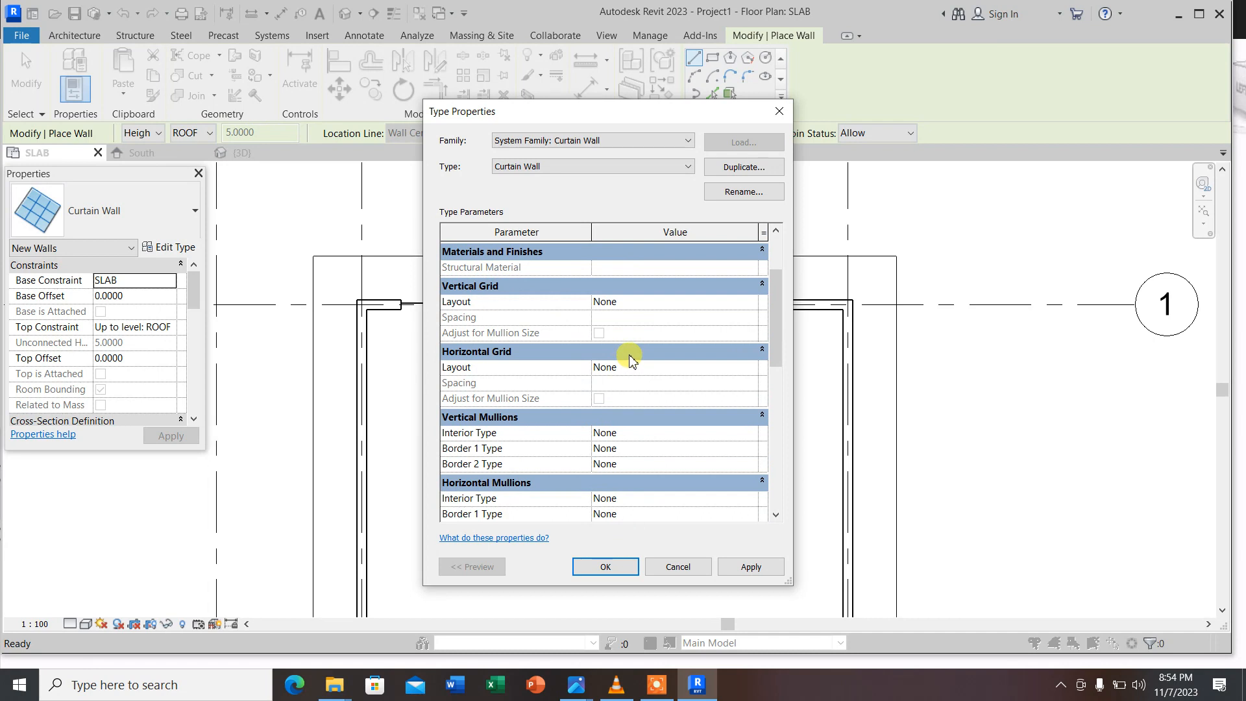
scroll(633, 352, "up", 2)
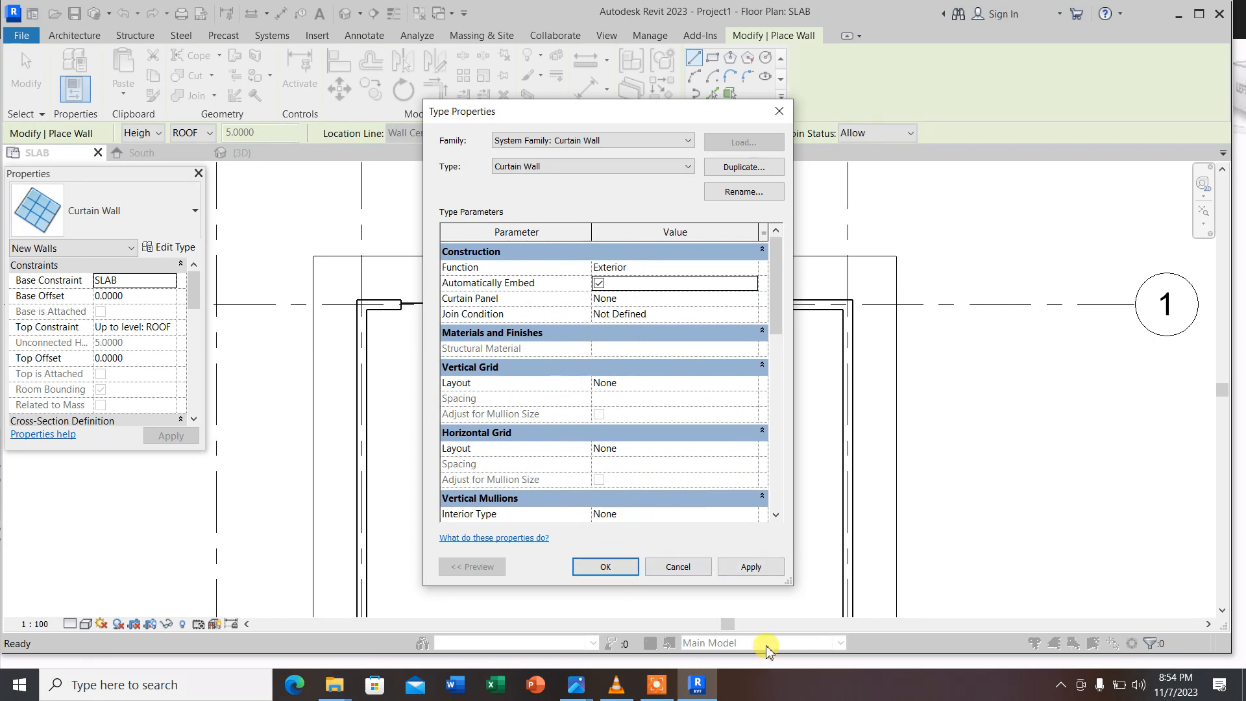
left_click(610, 567)
scroll(576, 259, "up", 1)
scroll(576, 260, "up", 1)
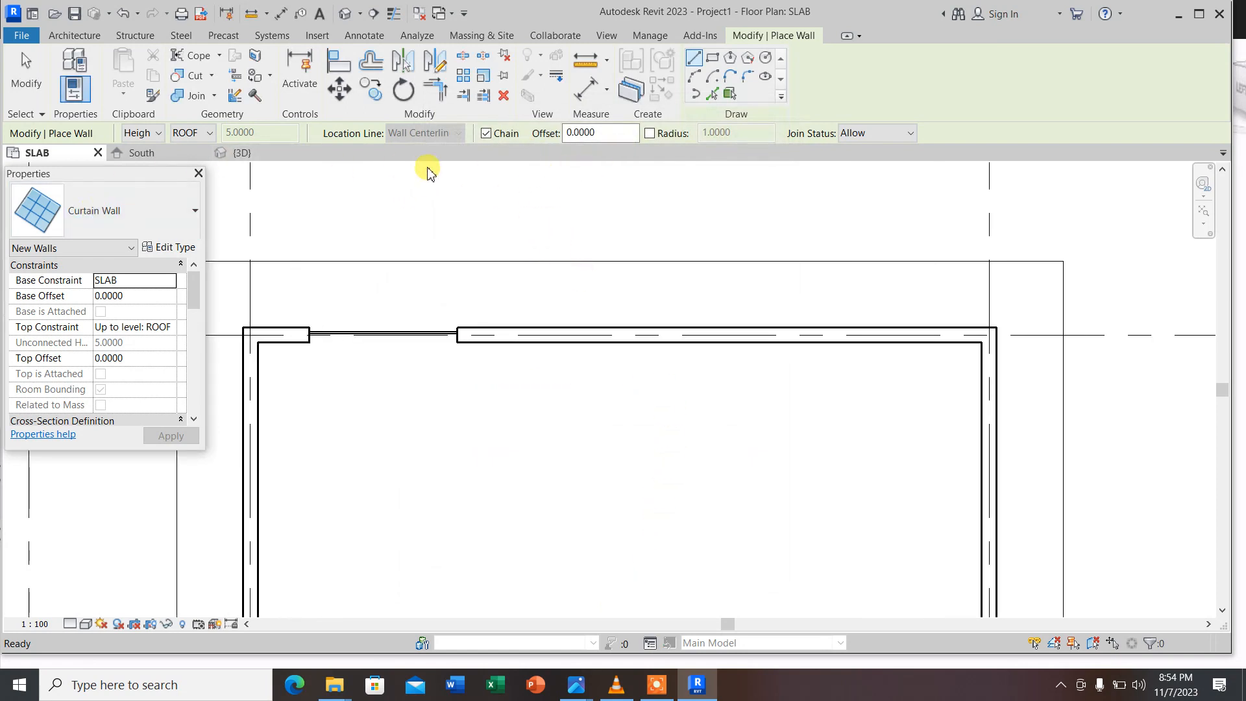
Draw a 1.5 m long Curtain Wall in the middle of the grid 1 wall, starting about 4.7 m from the grid B wall's inner face
left_click(99, 212)
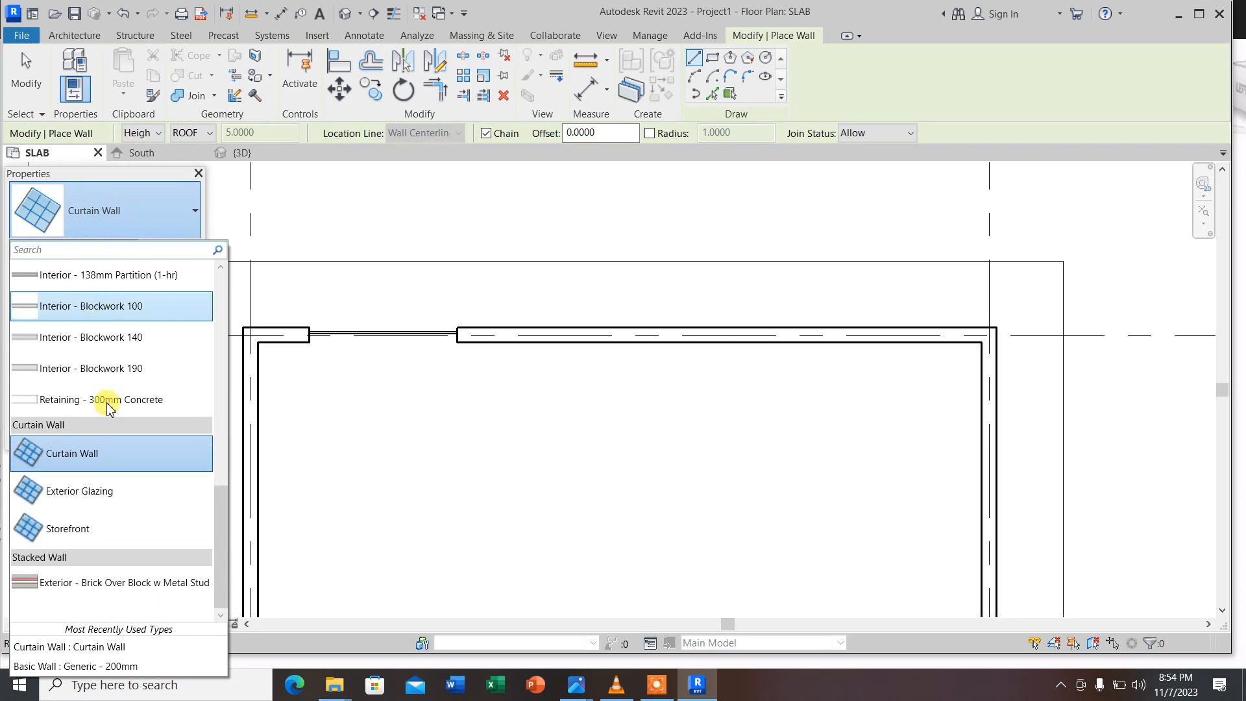
left_click(91, 454)
scroll(604, 332, "up", 1)
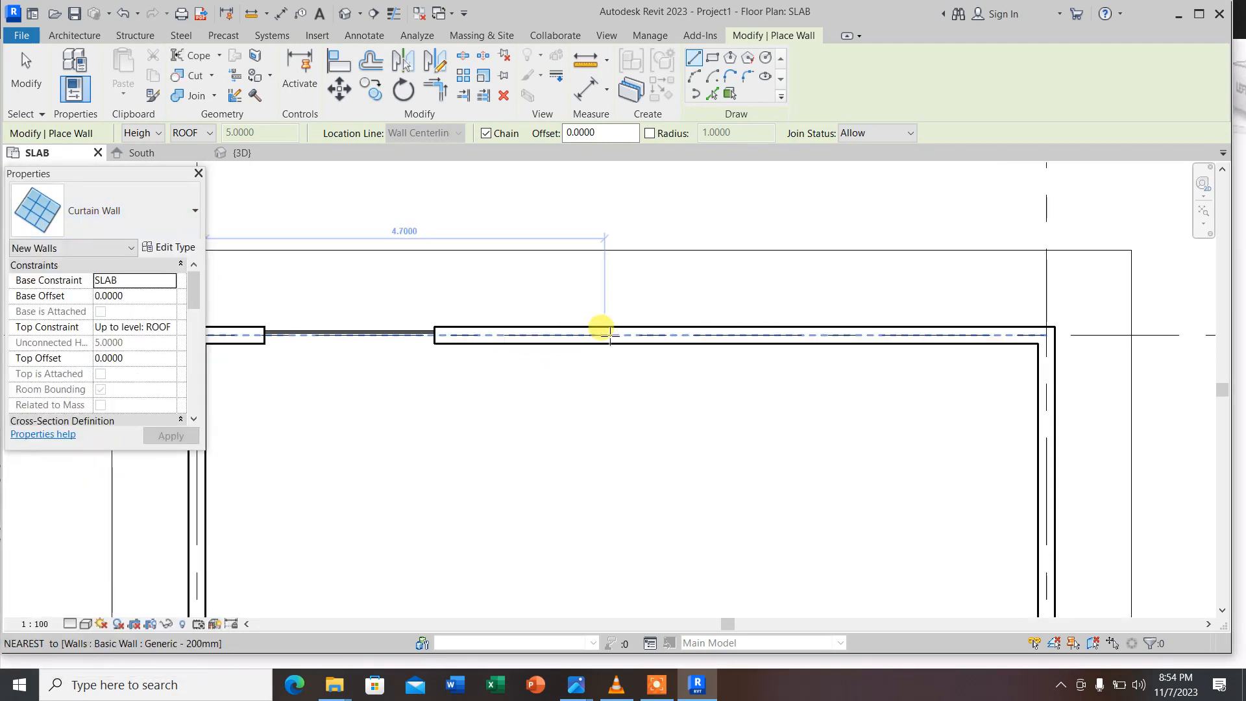
scroll(605, 333, "up", 1)
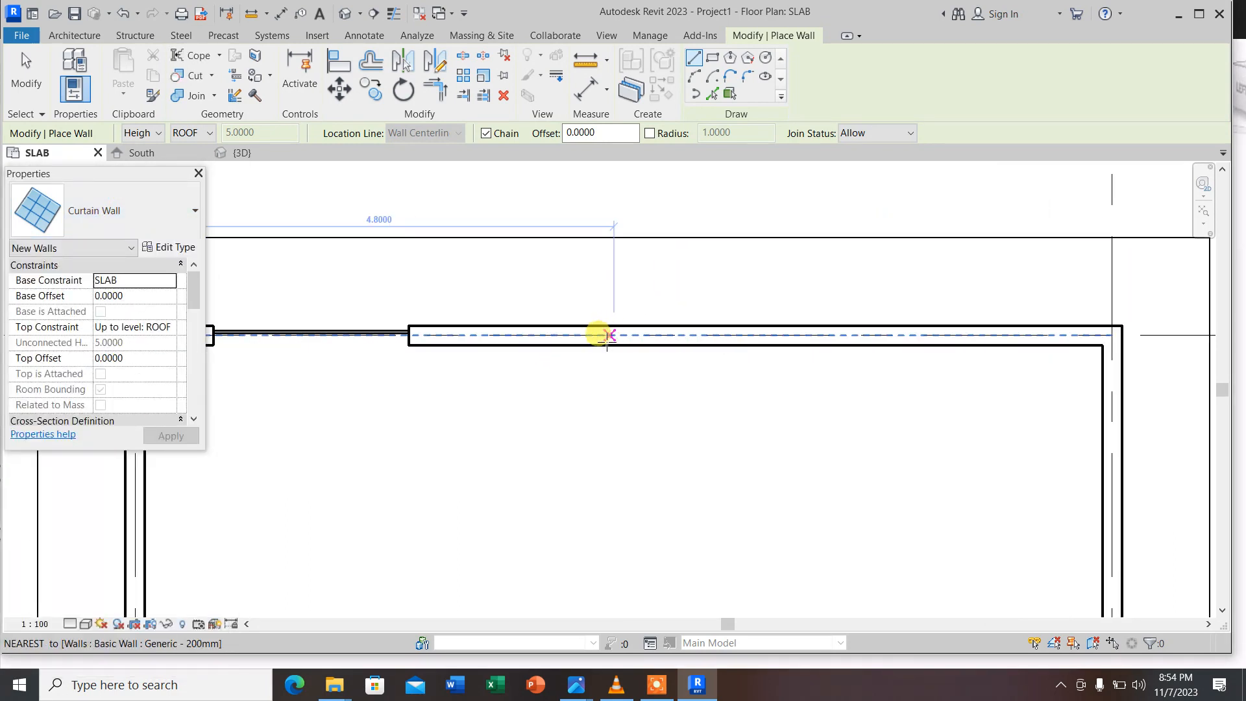
left_click(605, 334)
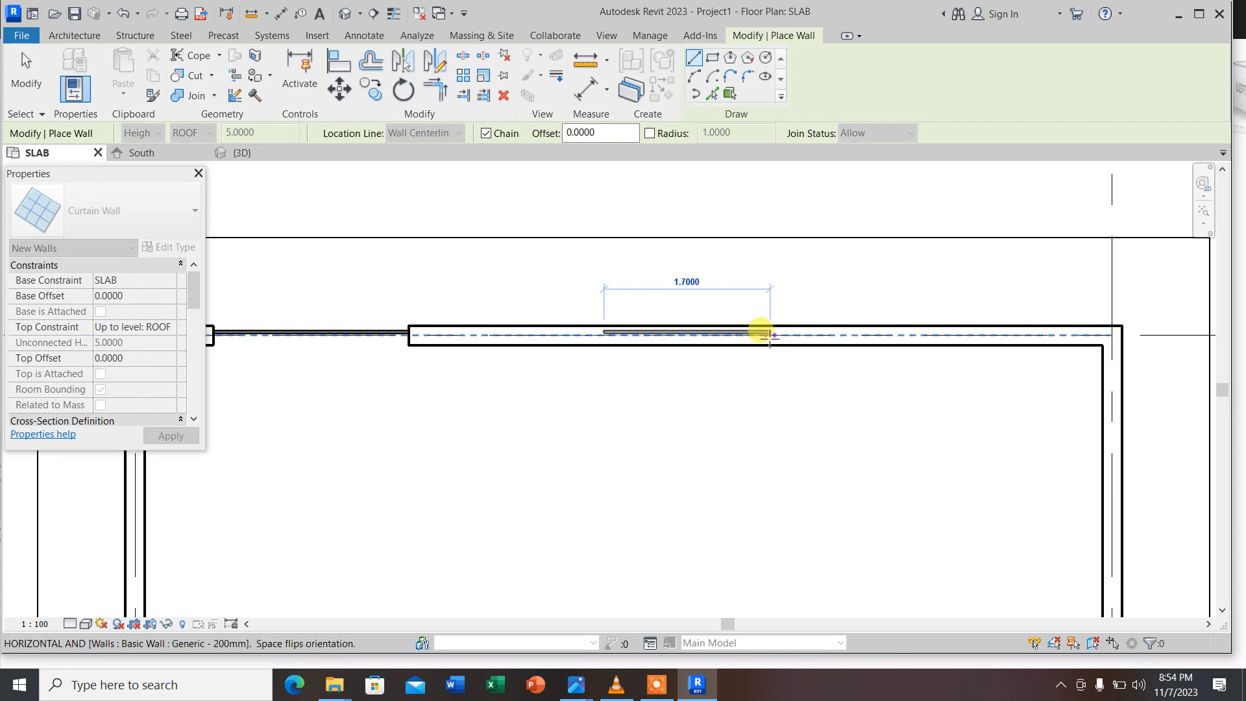
type("1.5")
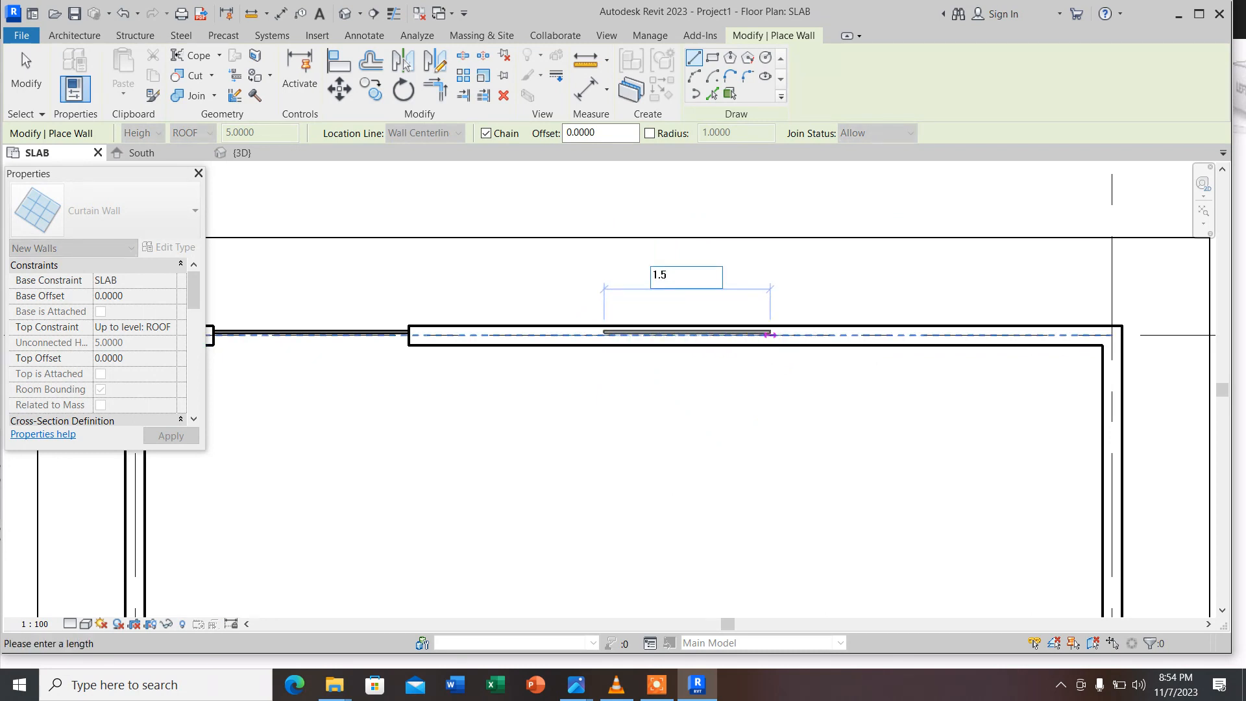
key("Return")
scroll(793, 351, "down", 1)
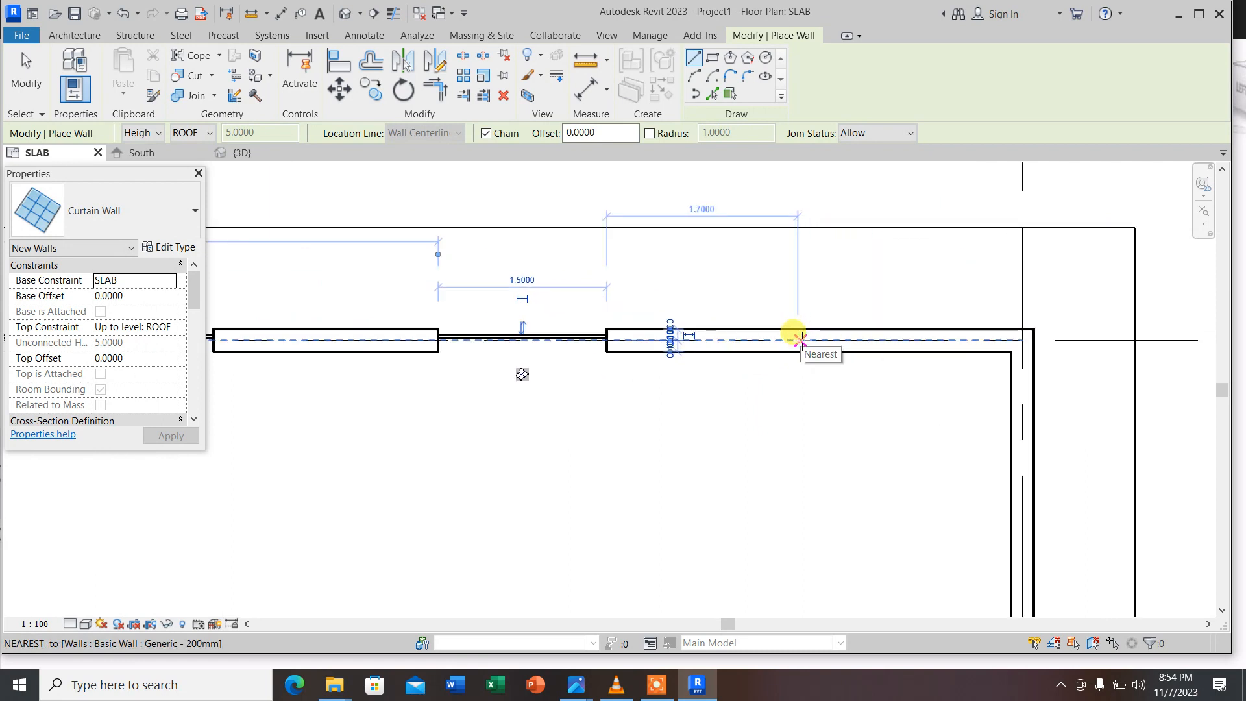
Draw a 2 m long Curtain Wall in the grid 1 wall, starting about 1.2 m past the 1.5 m curtain wall, and end the wall command
left_click(789, 341)
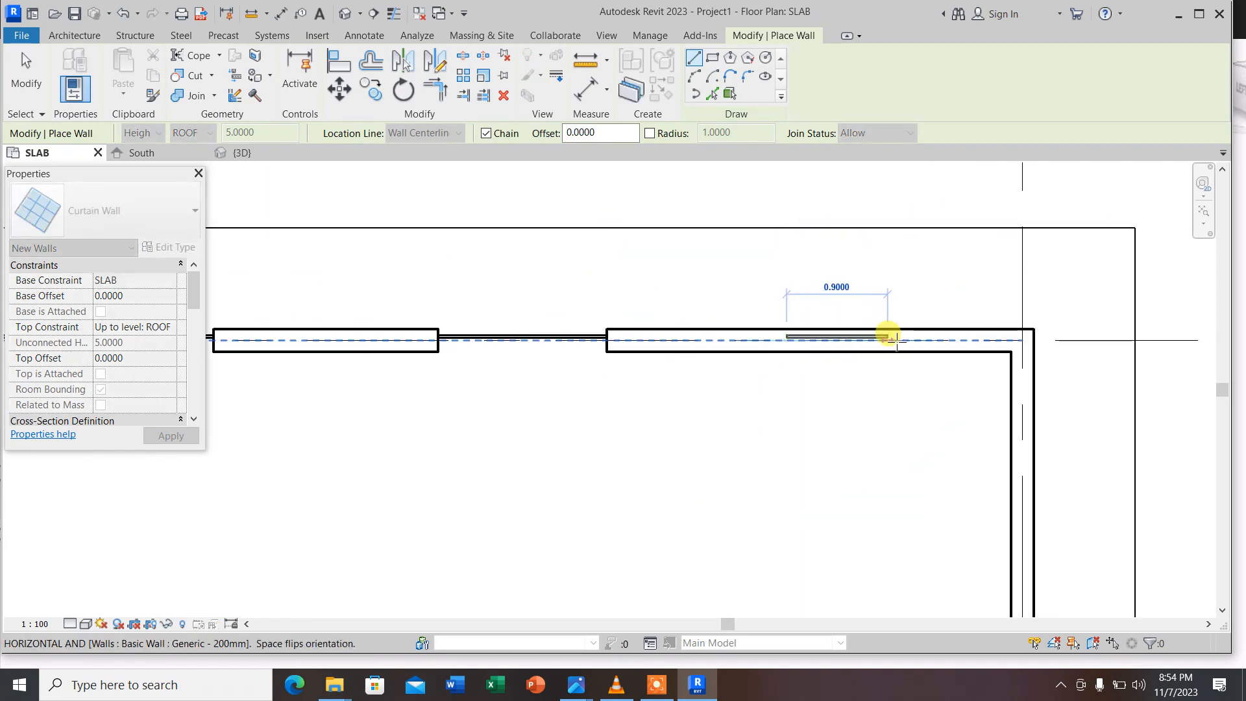
key("Escape")
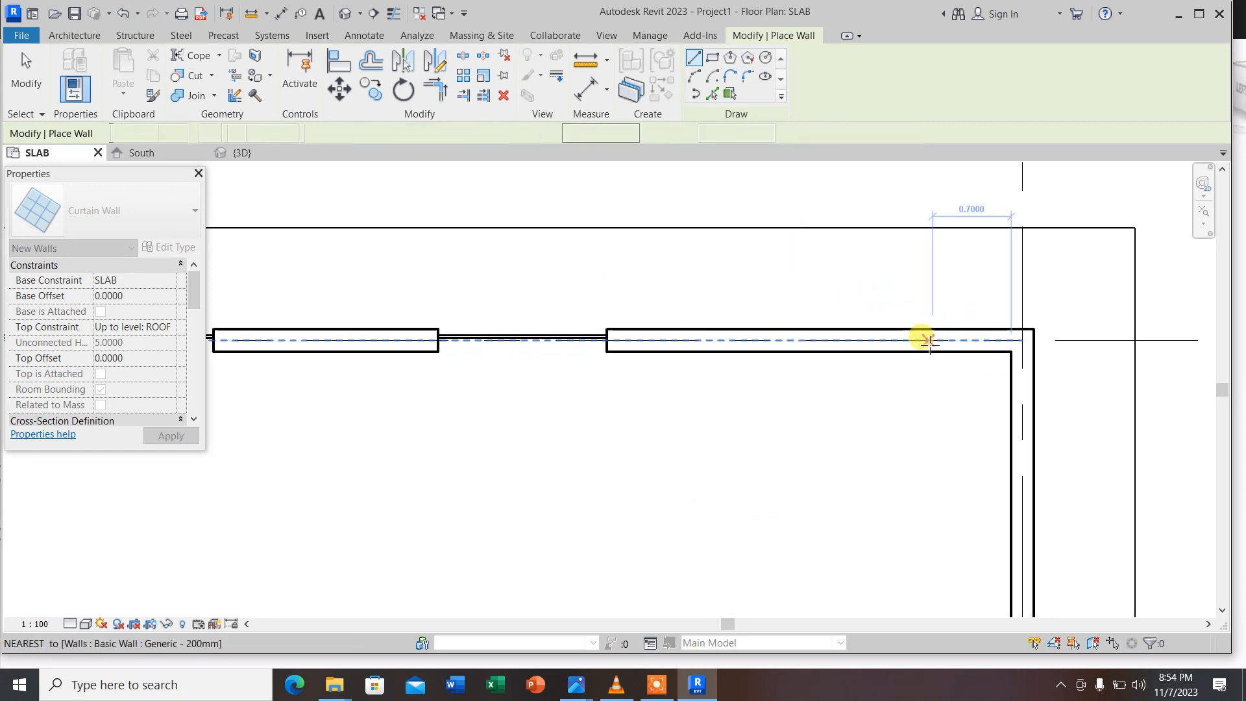
scroll(747, 339, "up", 2)
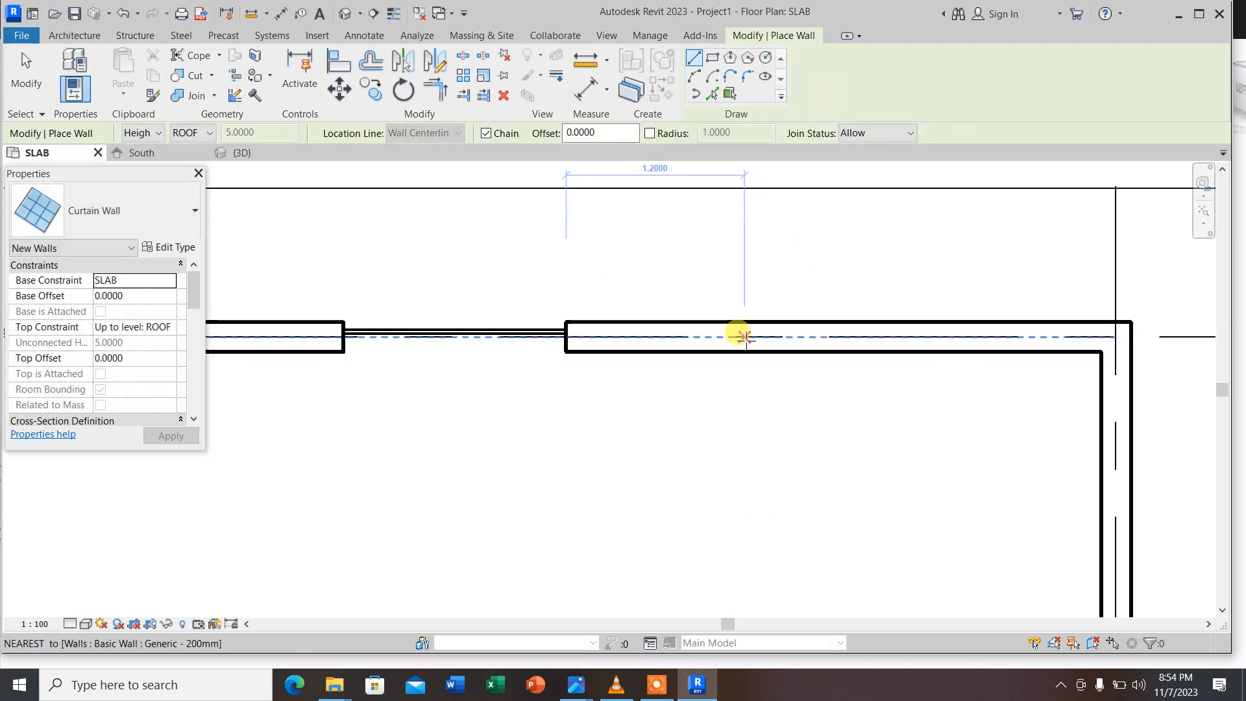
left_click(744, 336)
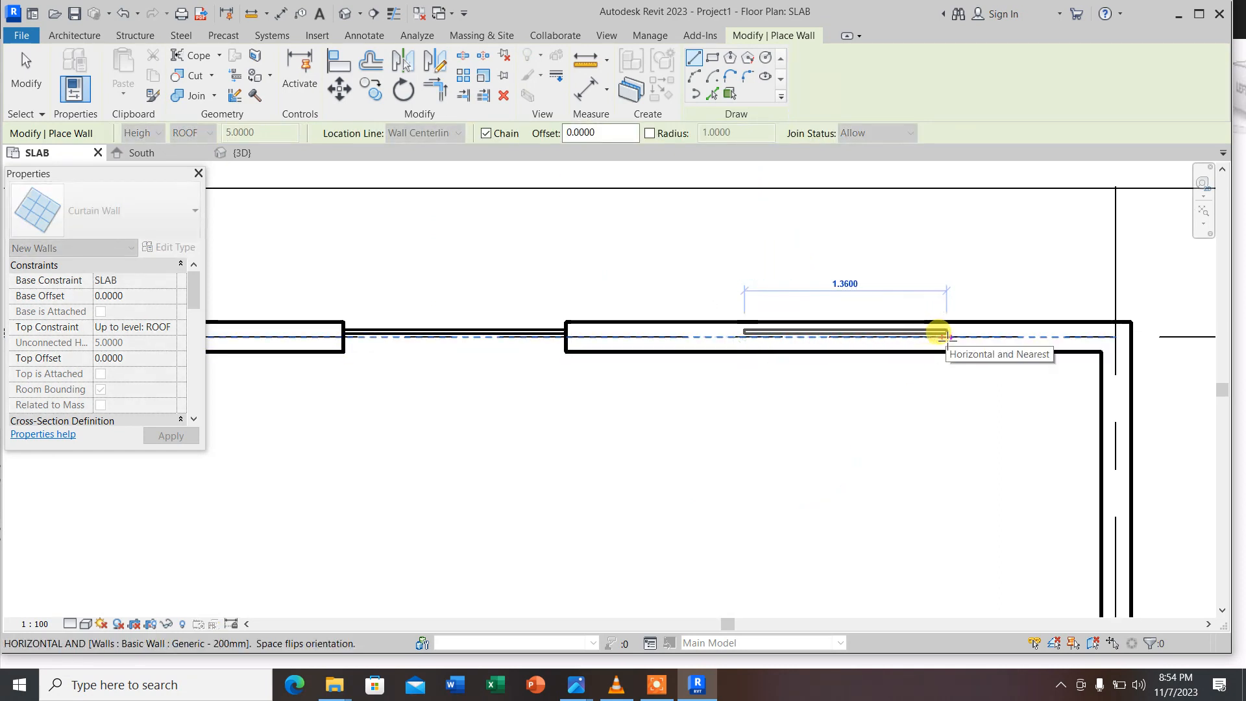
type("2")
key("Return")
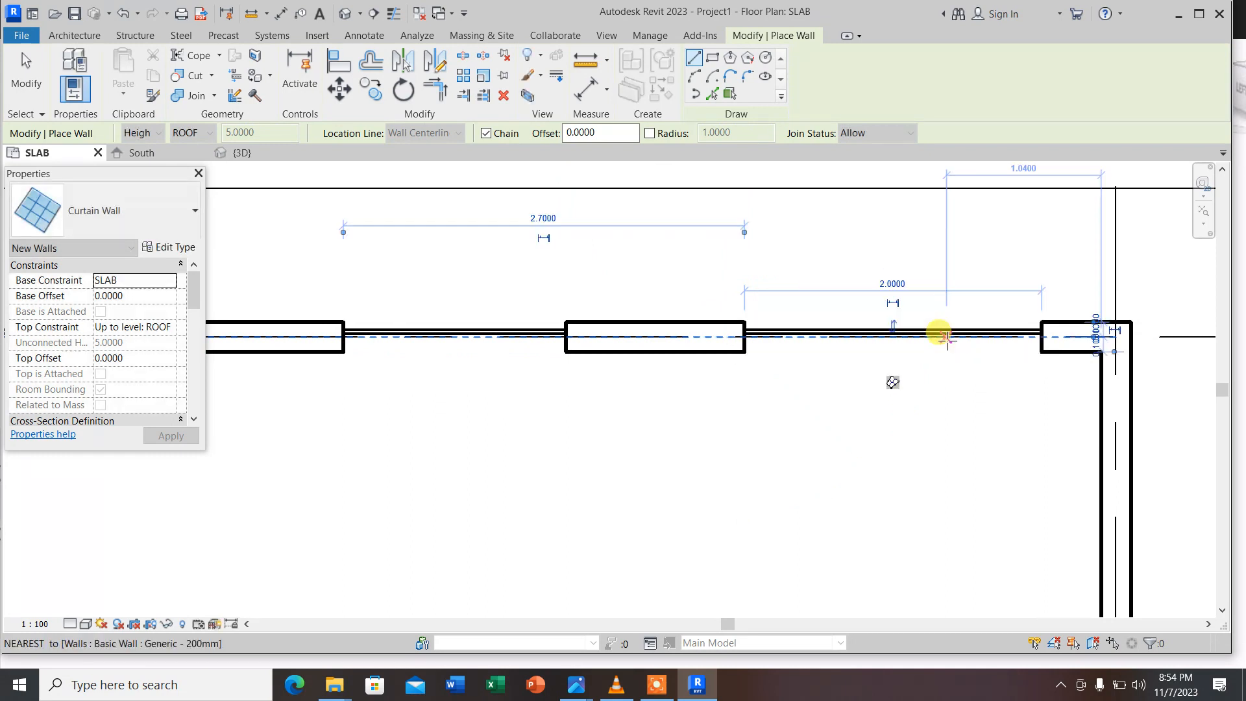
key("Escape")
scroll(809, 451, "down", 4)
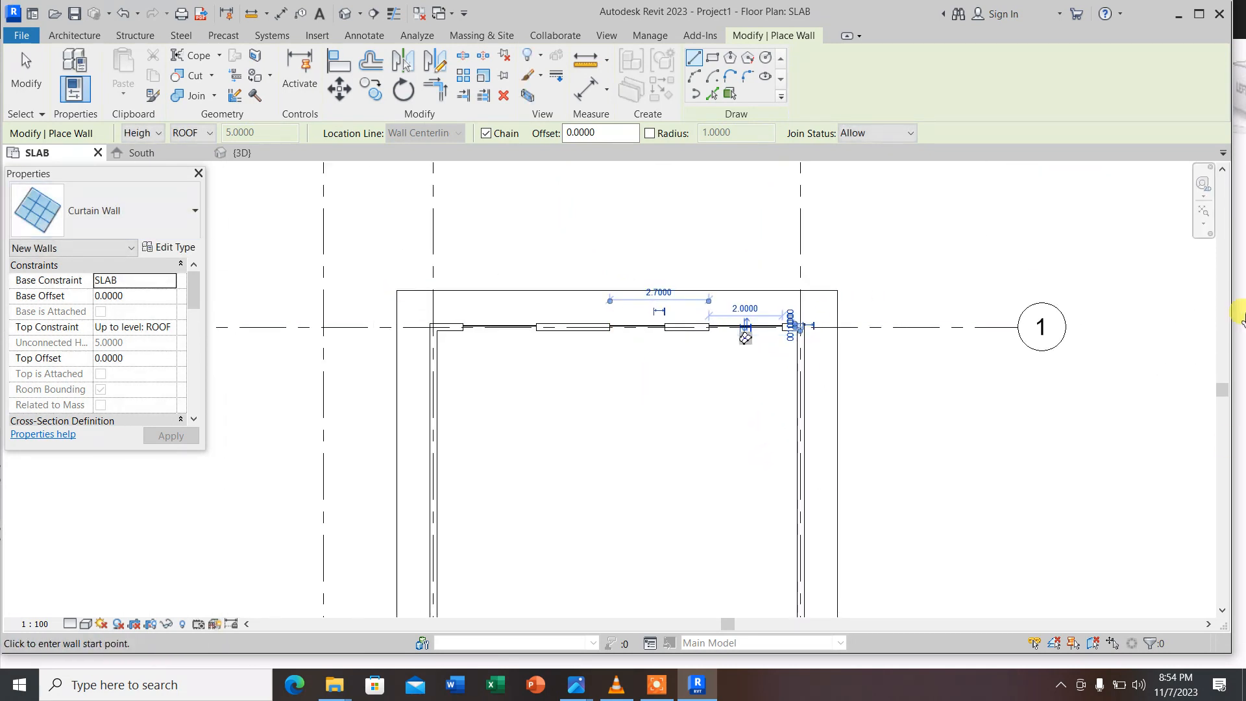
left_click(26, 70)
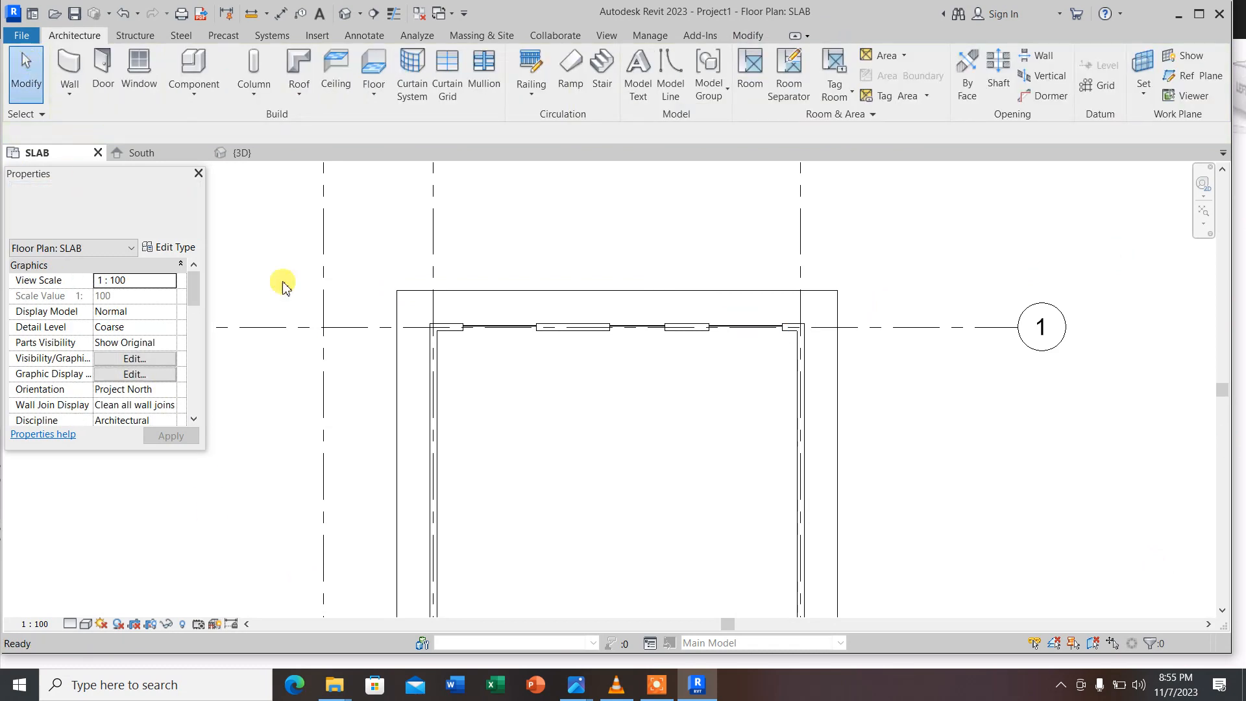
Copy the three grid 1 curtain walls 9.8 m straight across the plan to the inner face of the grid 2 wall
scroll(773, 362, "up", 1)
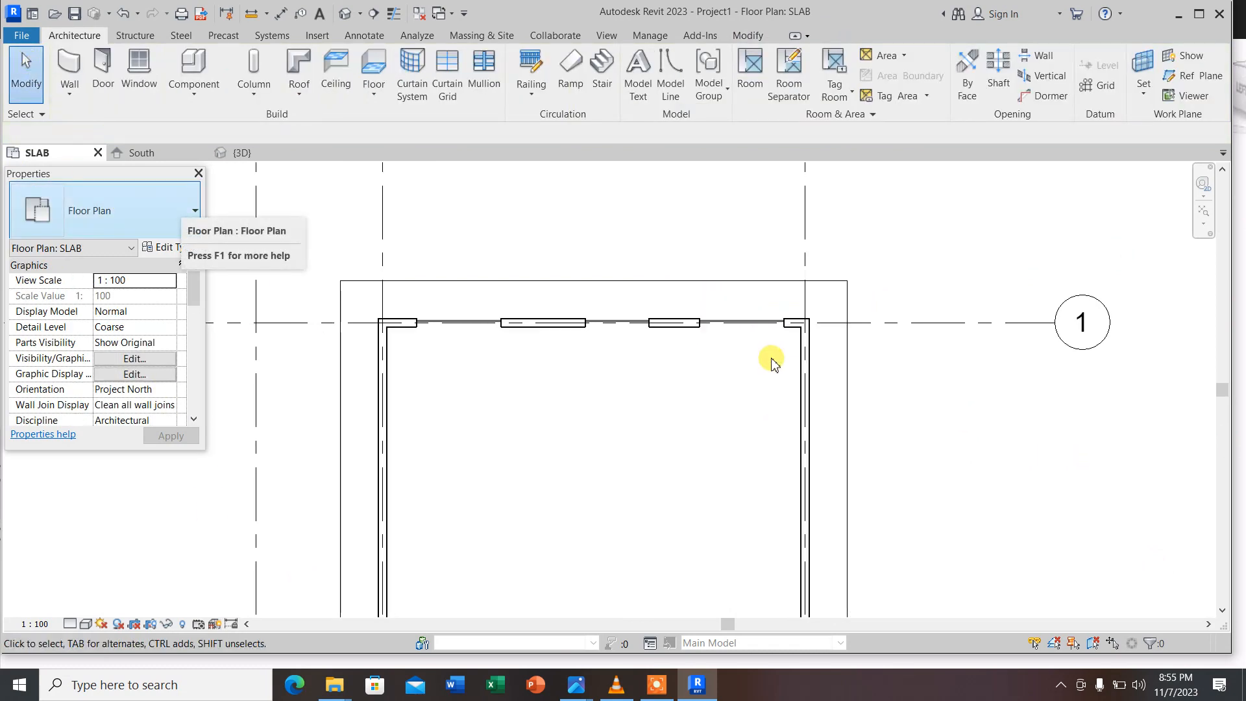
scroll(764, 310, "down", 2)
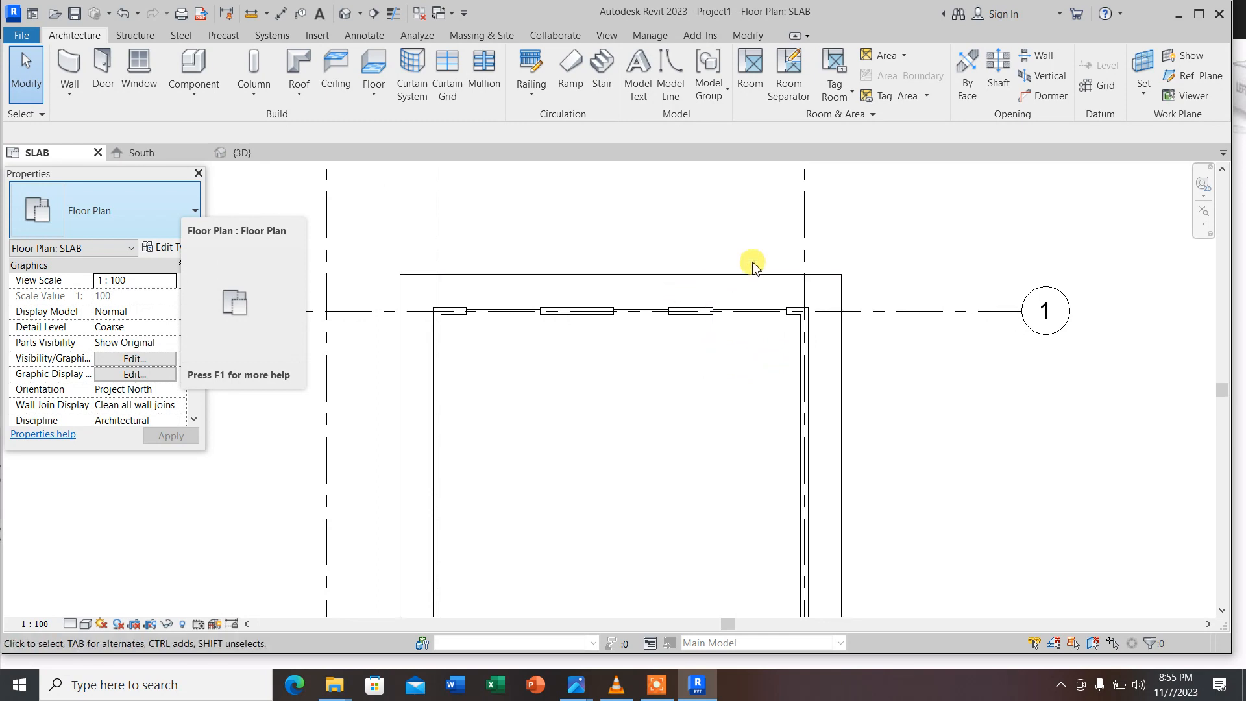
scroll(779, 292, "down", 1)
scroll(598, 334, "up", 1)
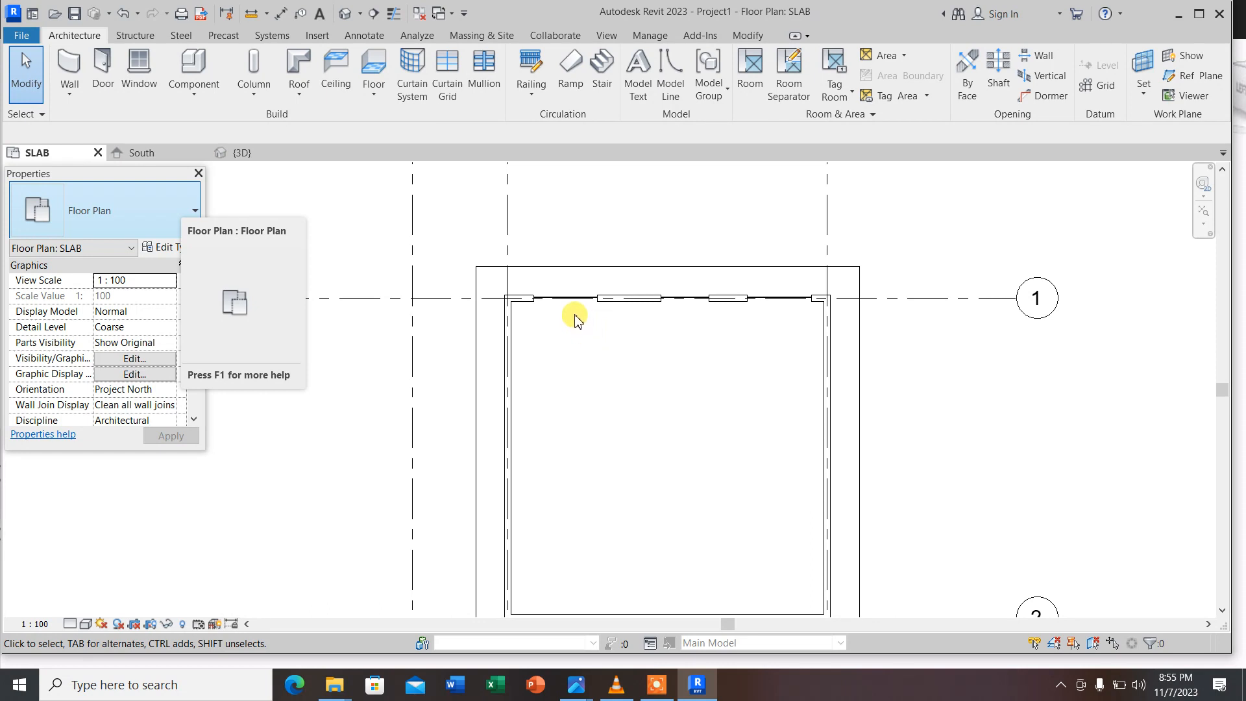
left_click(785, 298)
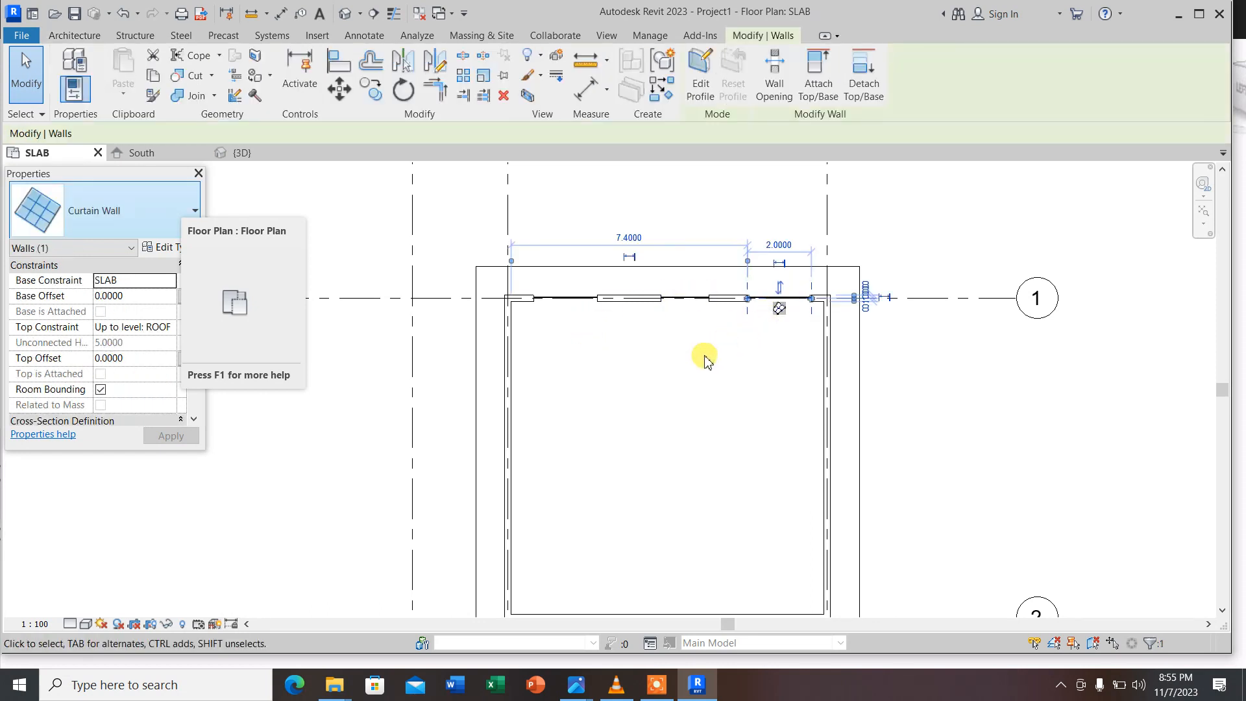
left_click(649, 299, "ctrl")
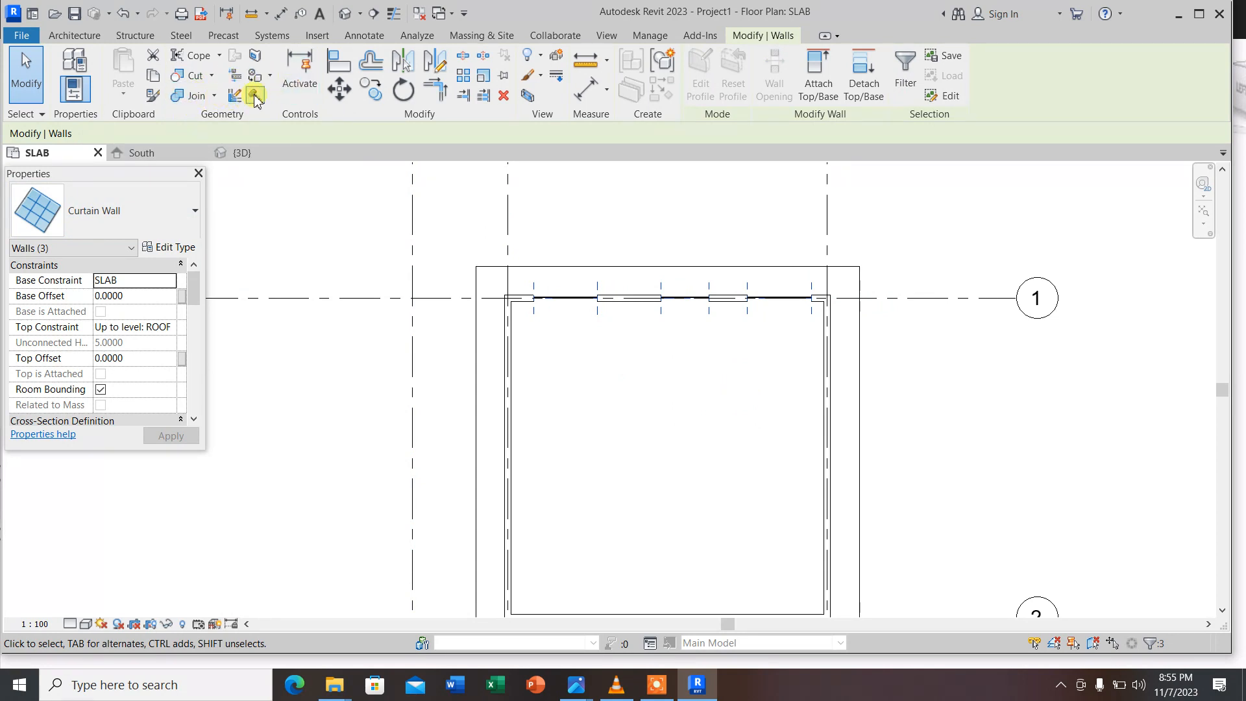
left_click(372, 89)
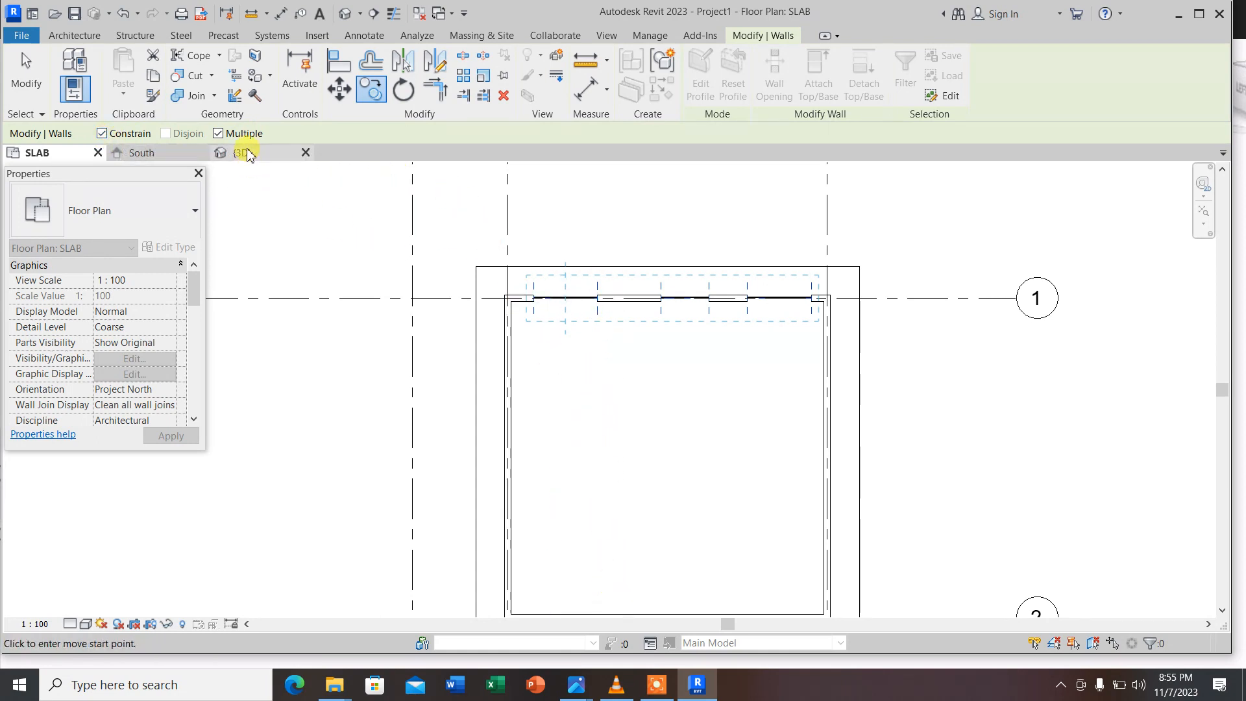
scroll(695, 264, "down", 1)
scroll(795, 331, "up", 2)
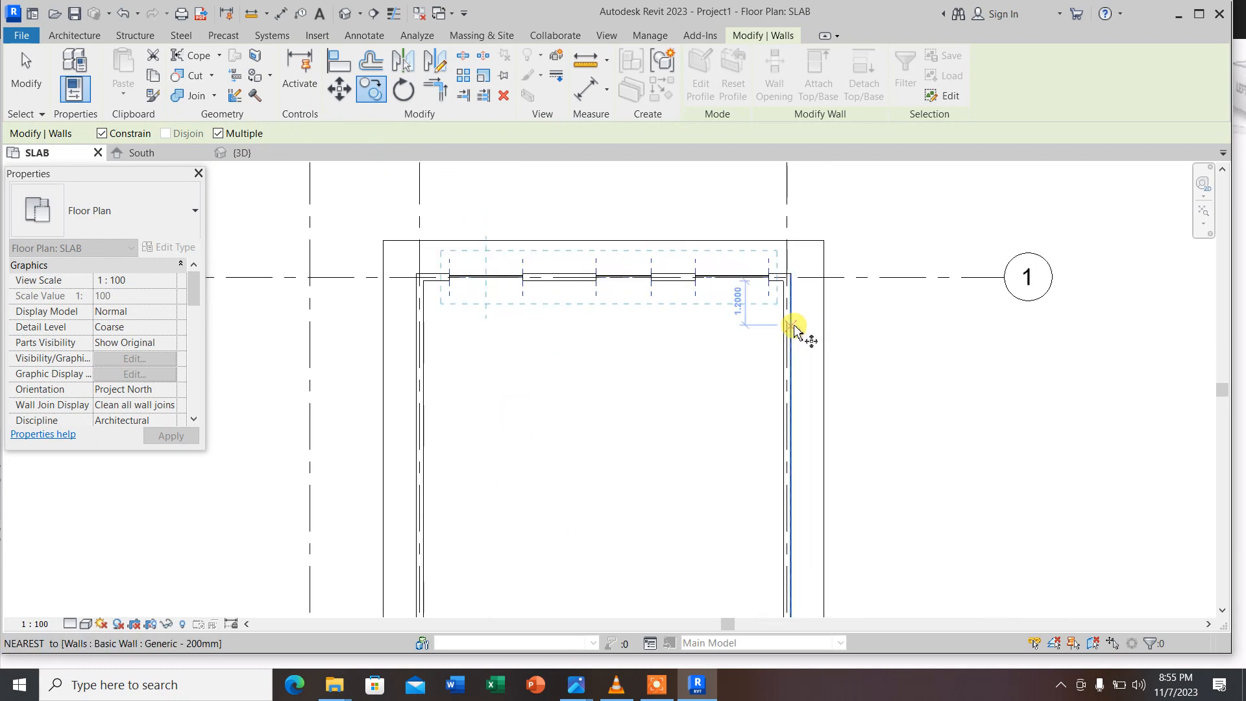
scroll(795, 331, "up", 1)
left_click(770, 279)
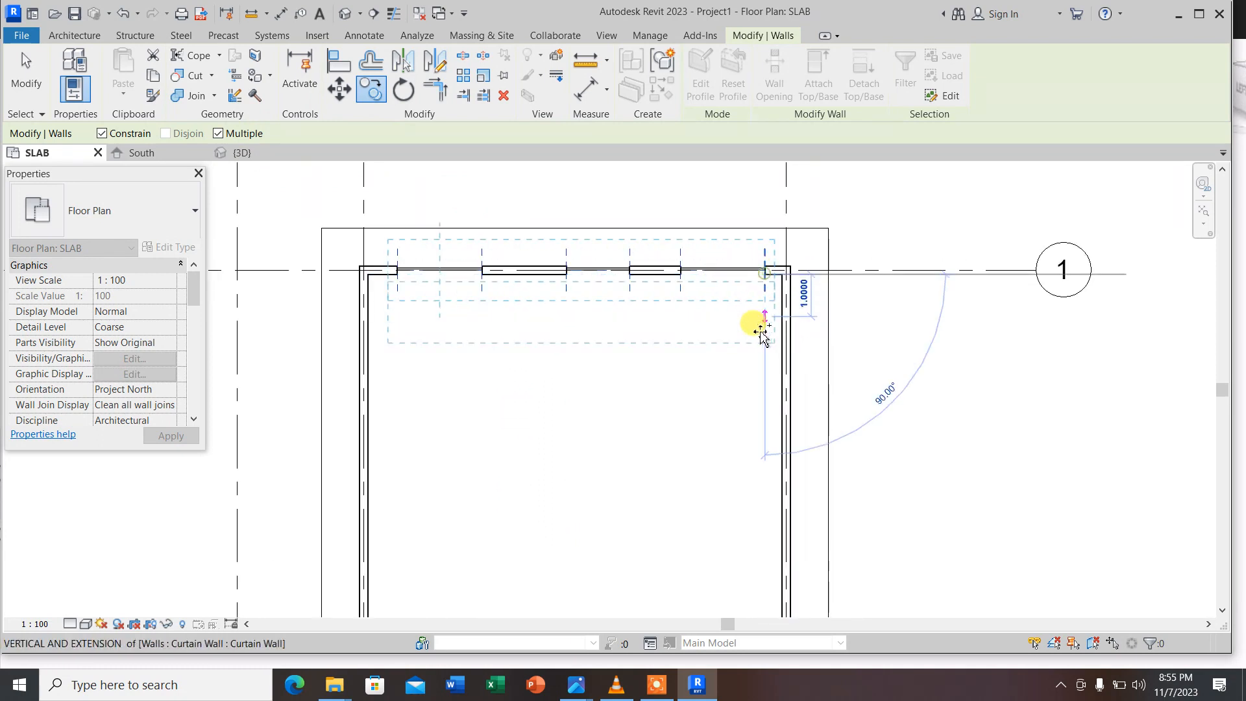
scroll(763, 332, "down", 2)
scroll(757, 503, "up", 3)
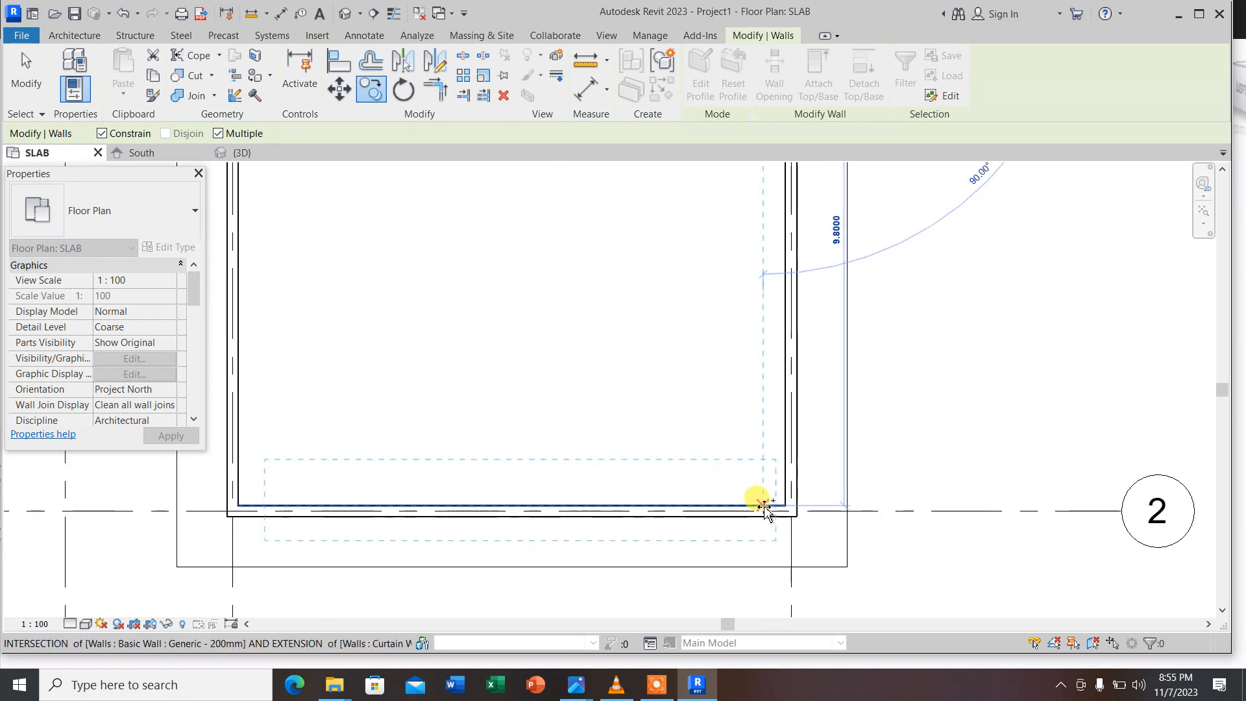
left_click(764, 505)
scroll(758, 505, "up", 2)
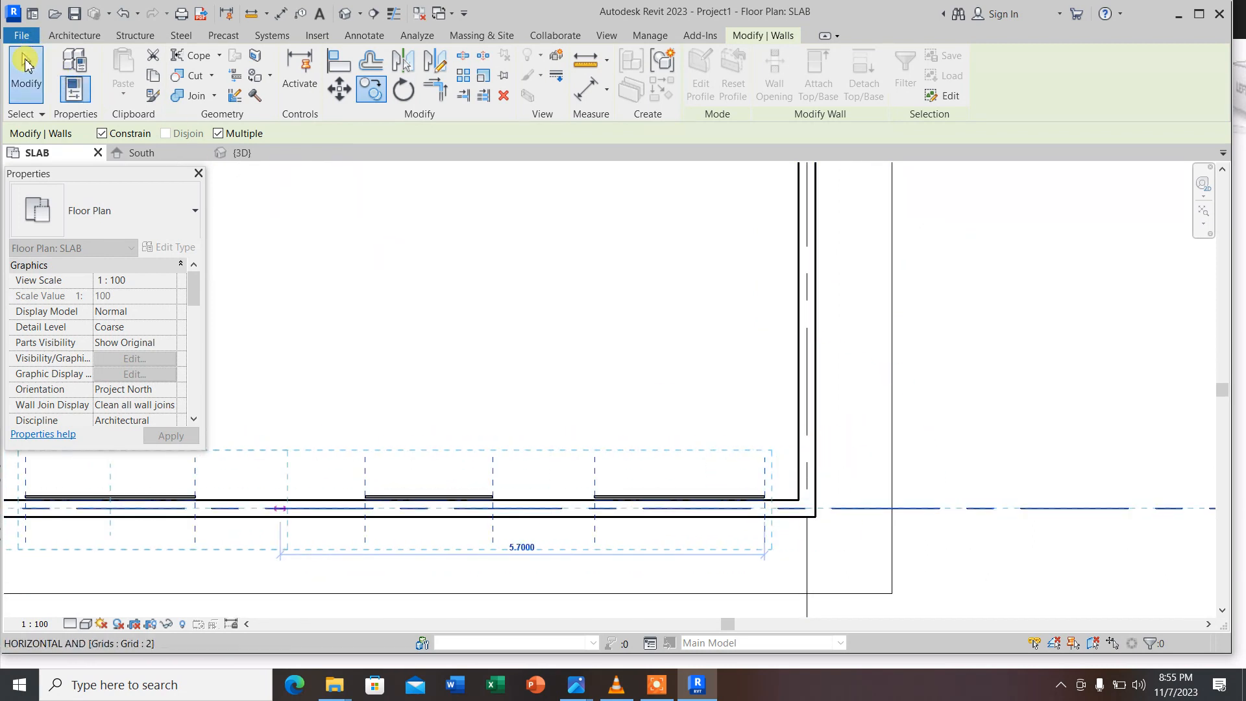
left_click(25, 63)
scroll(637, 434, "down", 3)
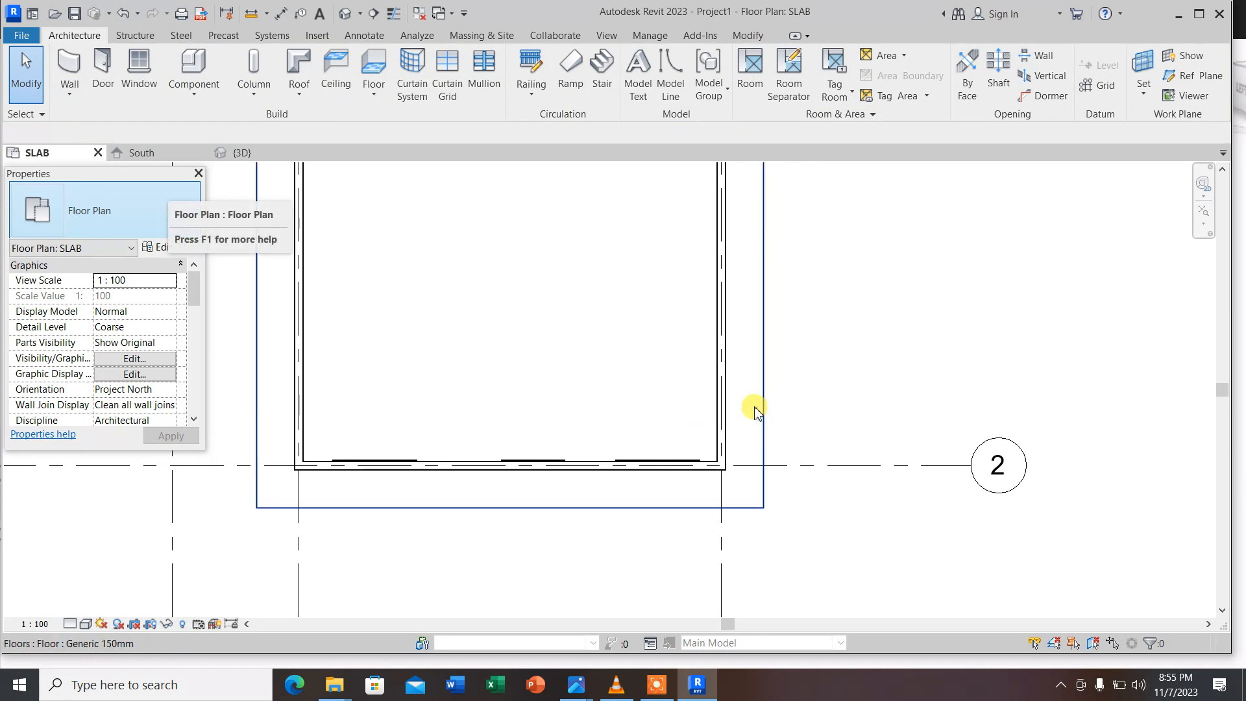
scroll(753, 412, "down", 2)
scroll(675, 464, "up", 4)
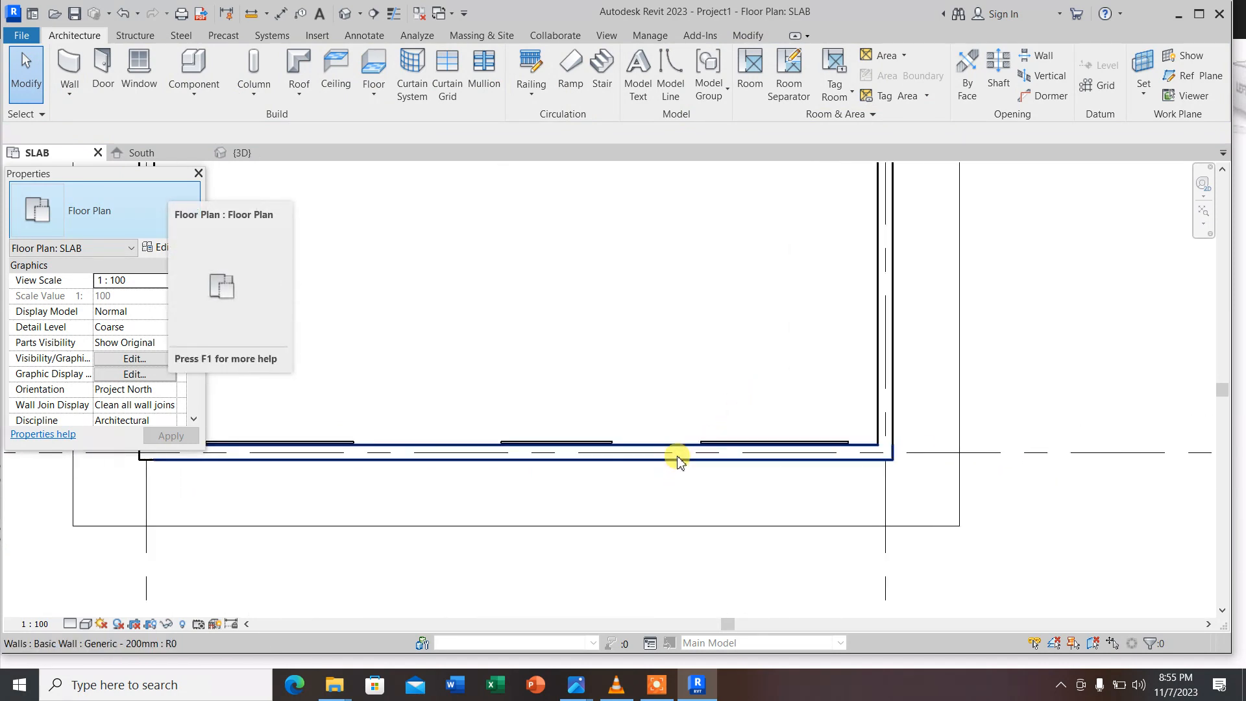
scroll(660, 454, "up", 2)
scroll(432, 440, "down", 3)
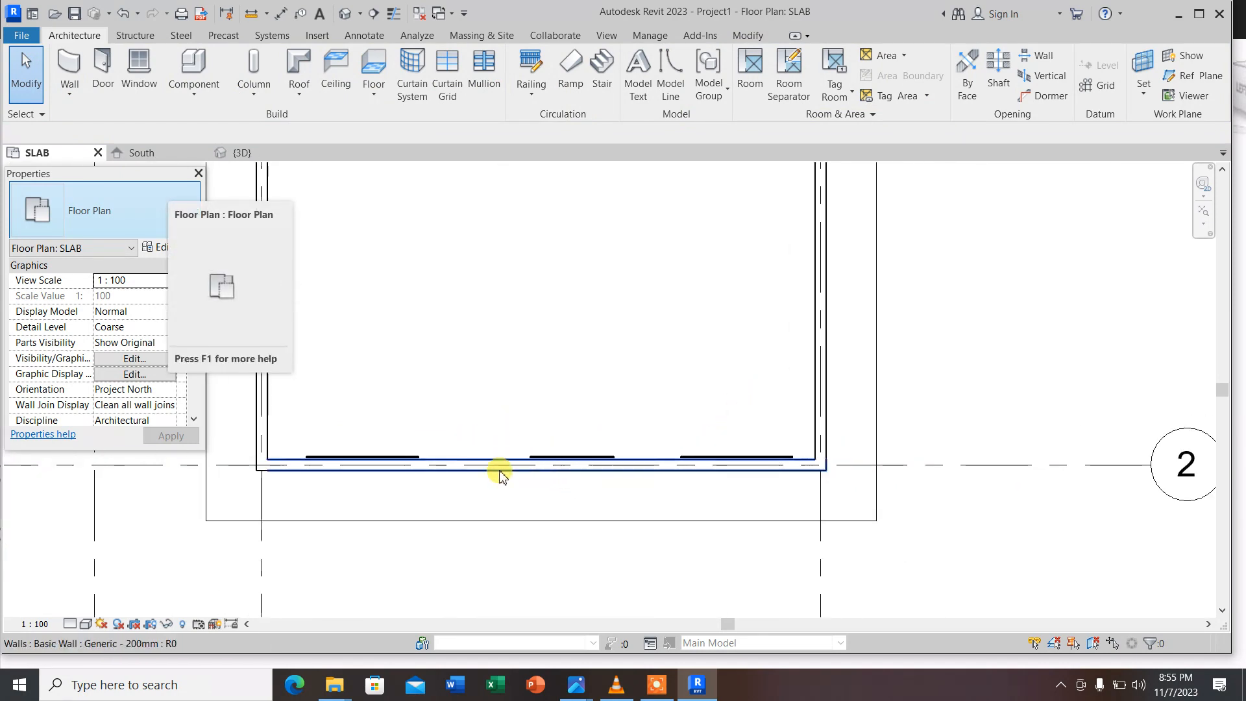
Move the three copied curtain walls together from the inner face to the centerline of the grid 2 wall
left_click(371, 456)
scroll(419, 454, "up", 2)
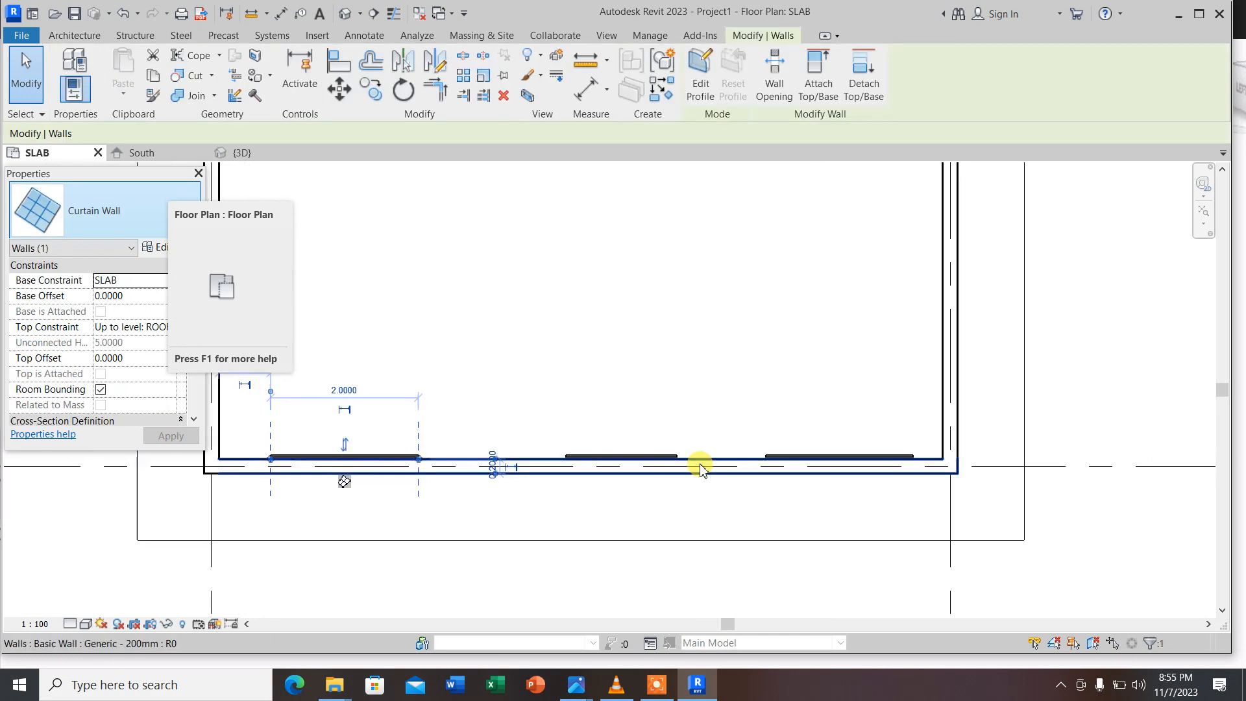
left_click(640, 456, "ctrl")
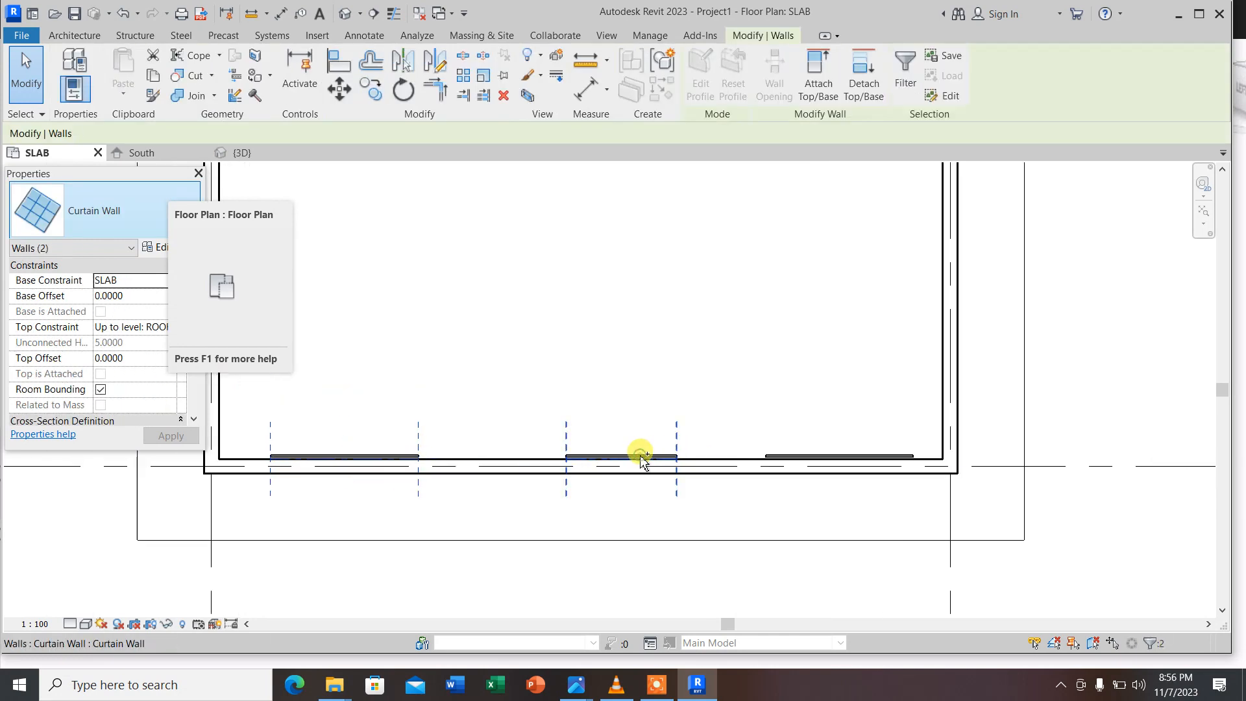
left_click(809, 459, "ctrl")
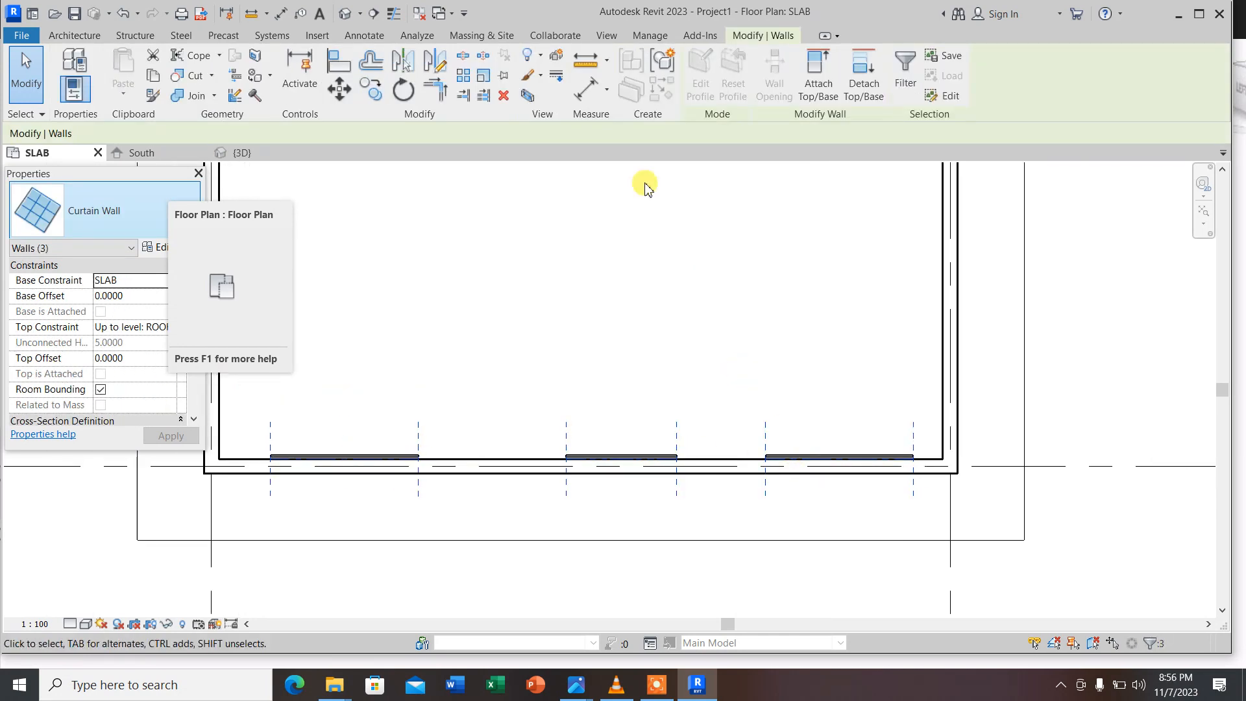
left_click(339, 89)
scroll(454, 500, "up", 3)
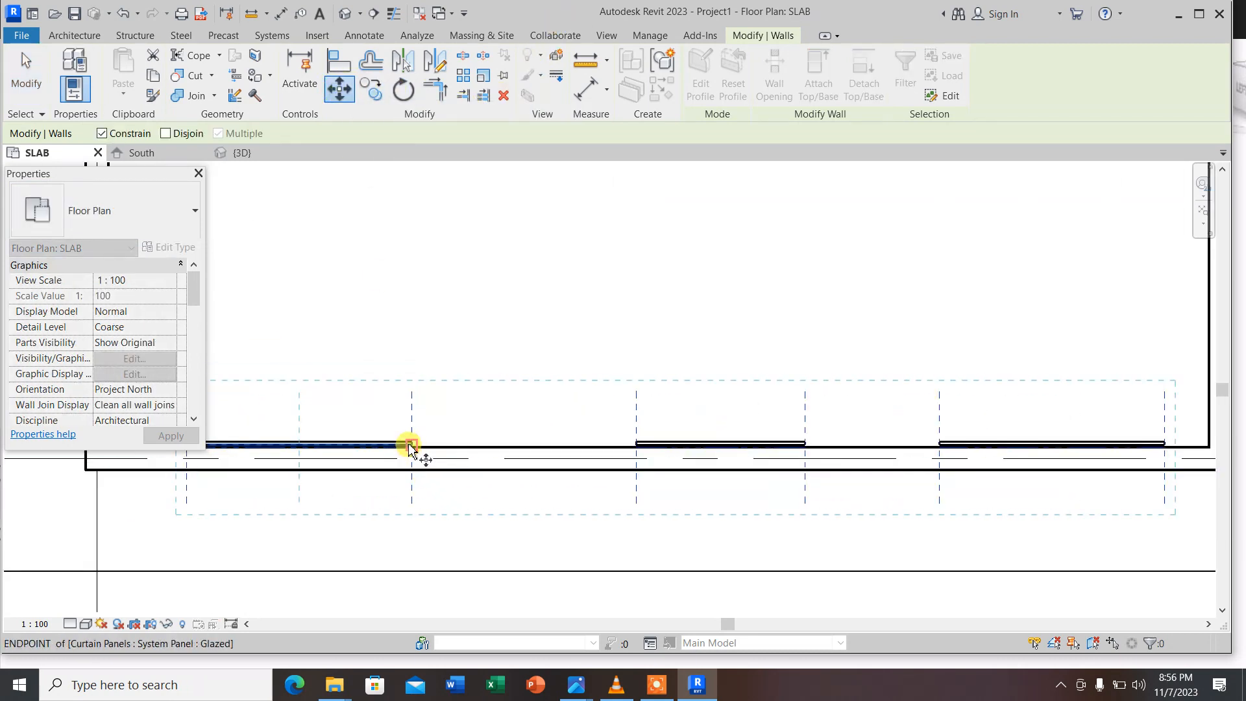
left_click(411, 447)
left_click(411, 459)
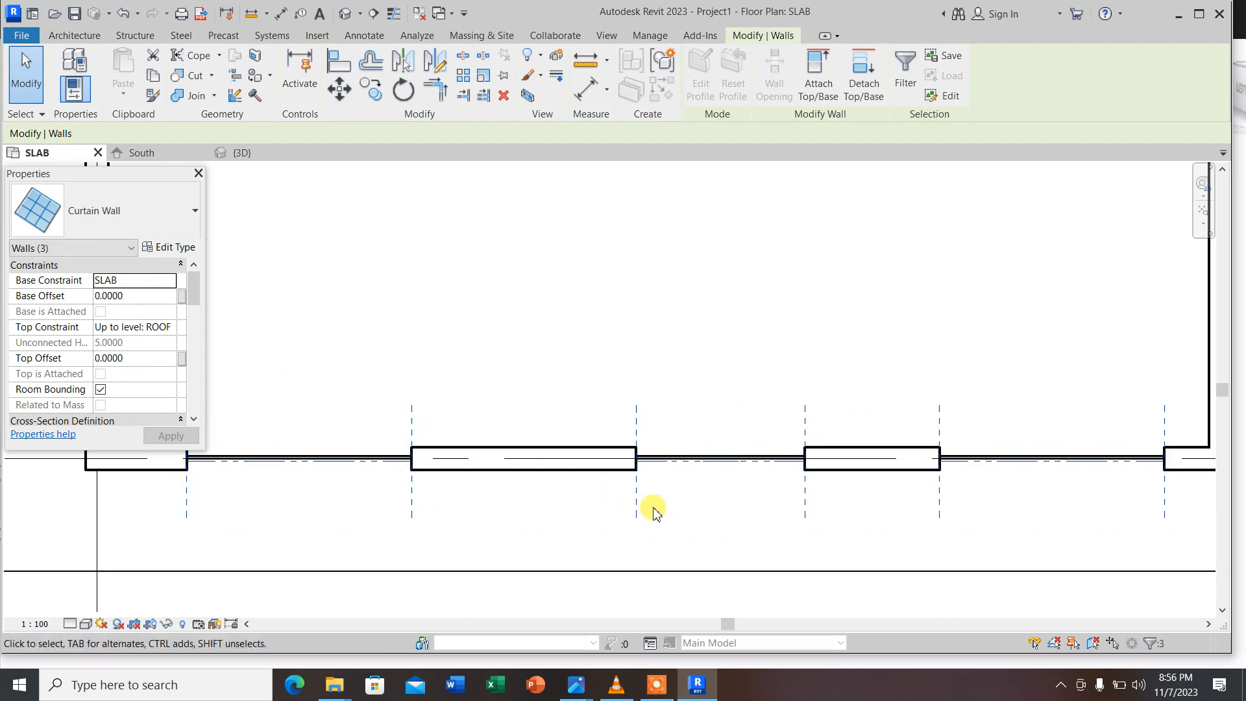
scroll(653, 509, "down", 3)
scroll(503, 456, "down", 2)
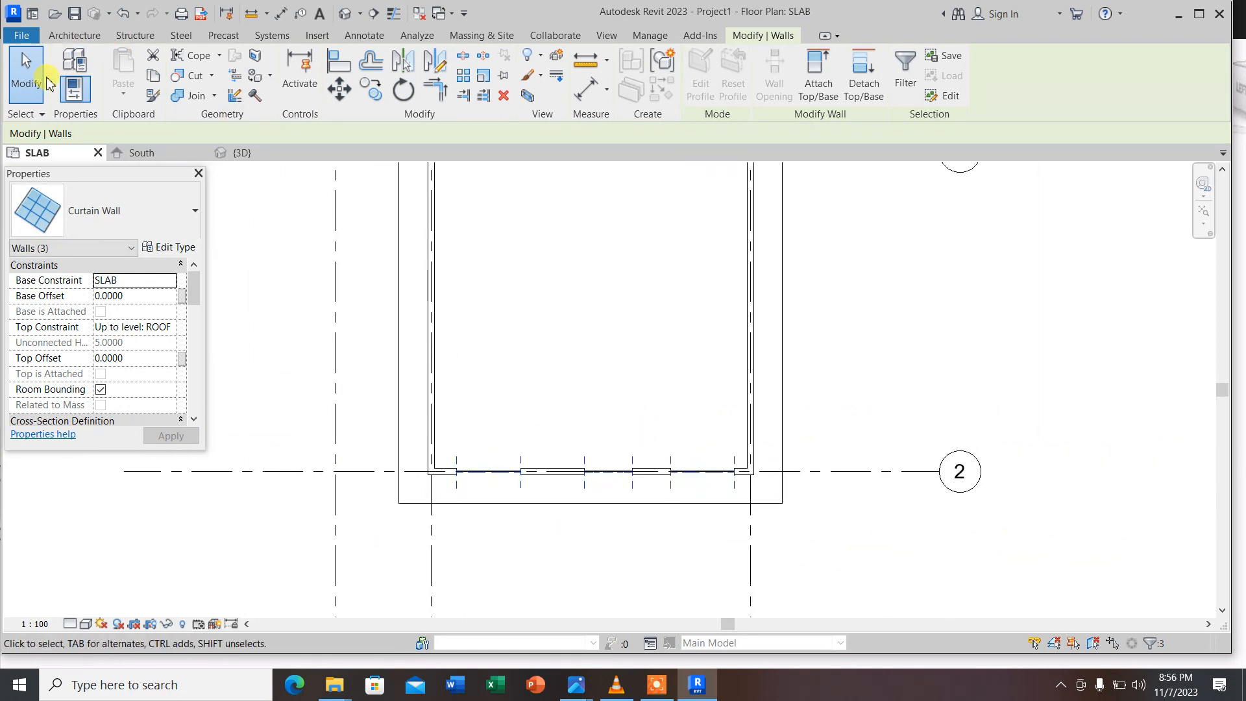
left_click(29, 74)
scroll(464, 466, "down", 2)
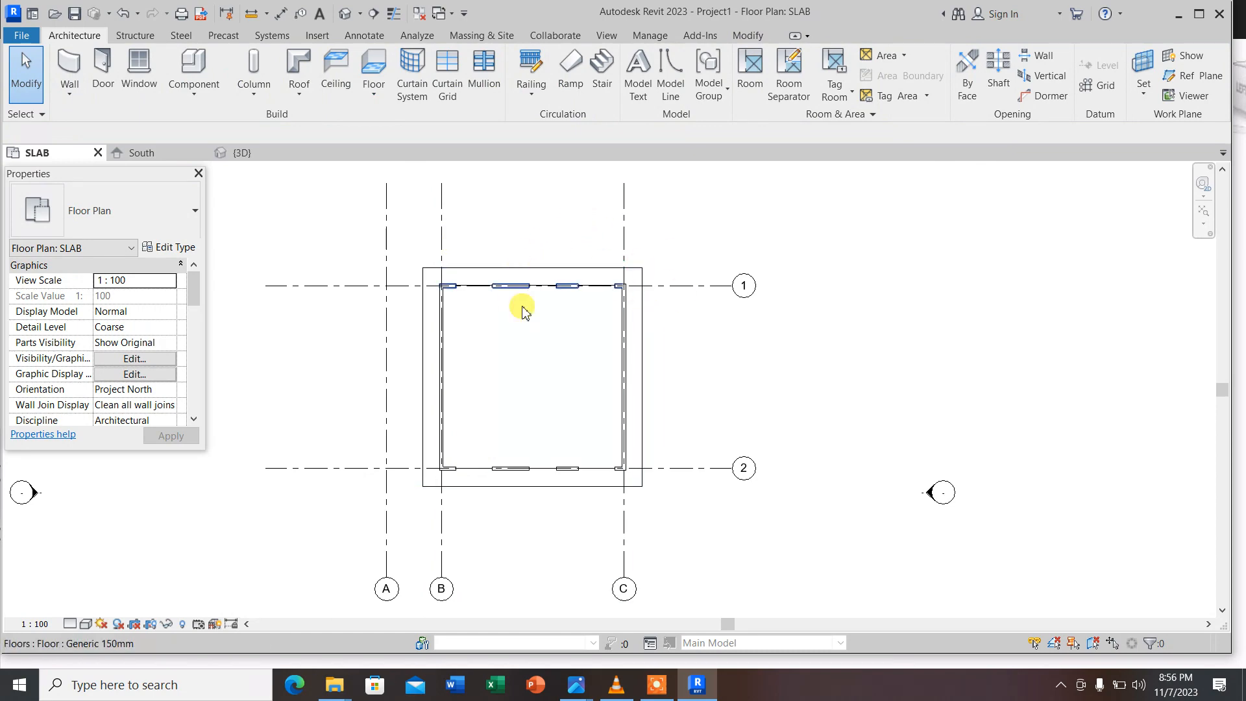
Open the default 3D view and examine the curtain wall openings in the grid 1 and grid 2 walls
left_click(344, 13)
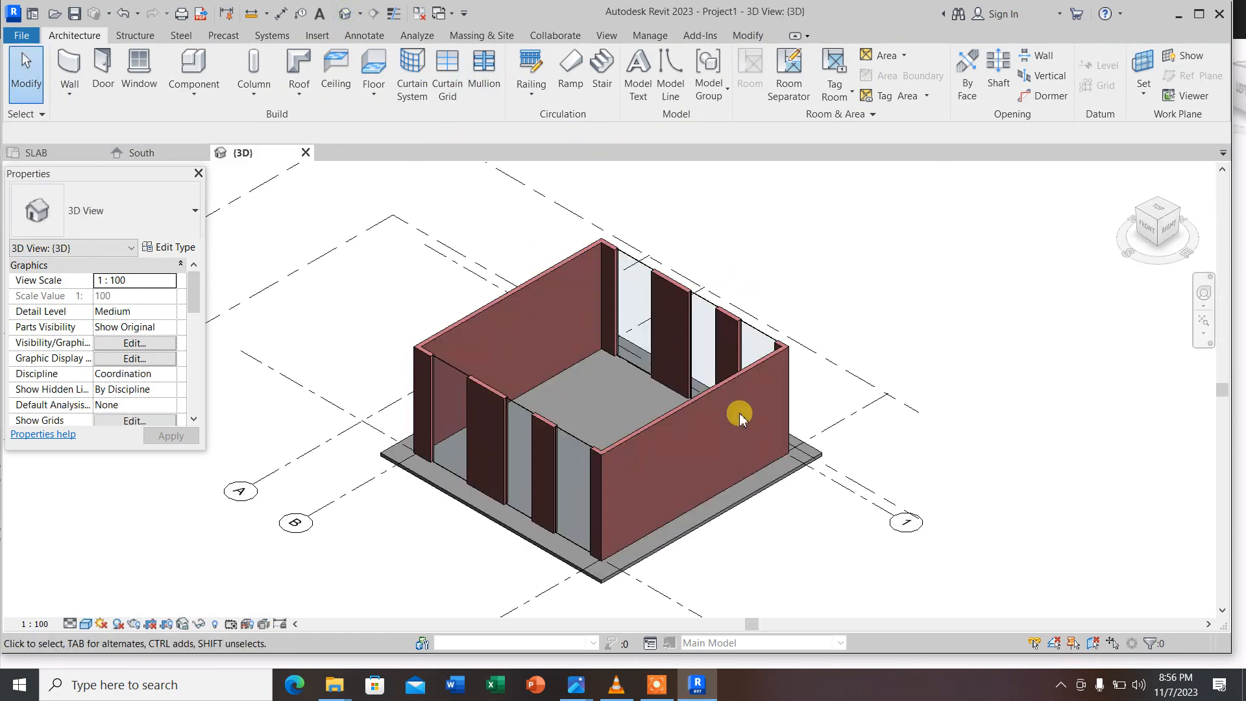
scroll(591, 438, "up", 3)
scroll(590, 438, "down", 3)
scroll(531, 411, "up", 3)
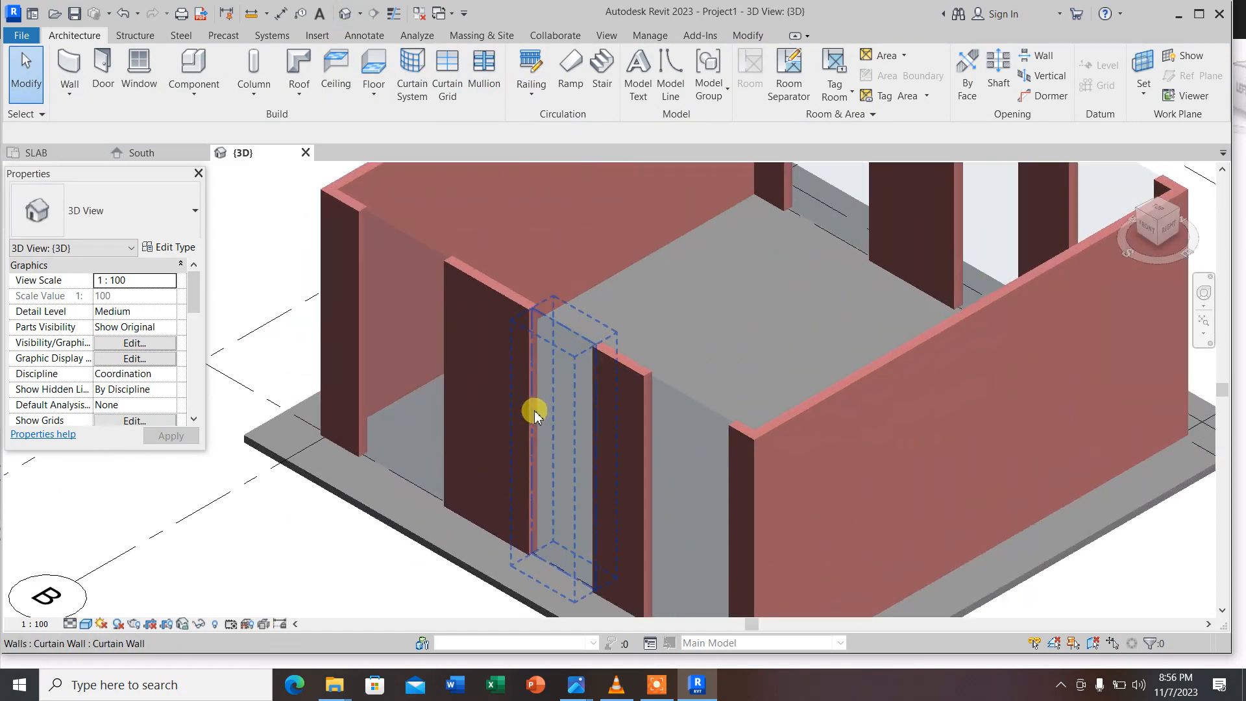
scroll(598, 406, "down", 3)
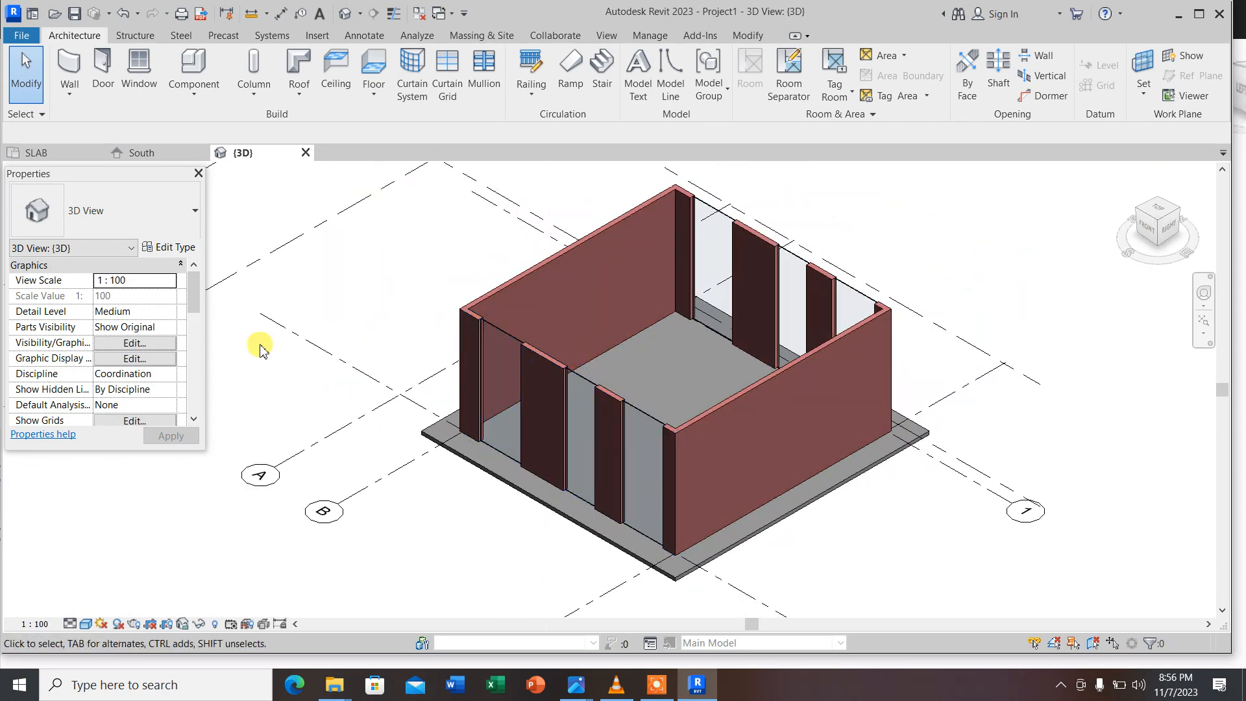
scroll(313, 336, "down", 2)
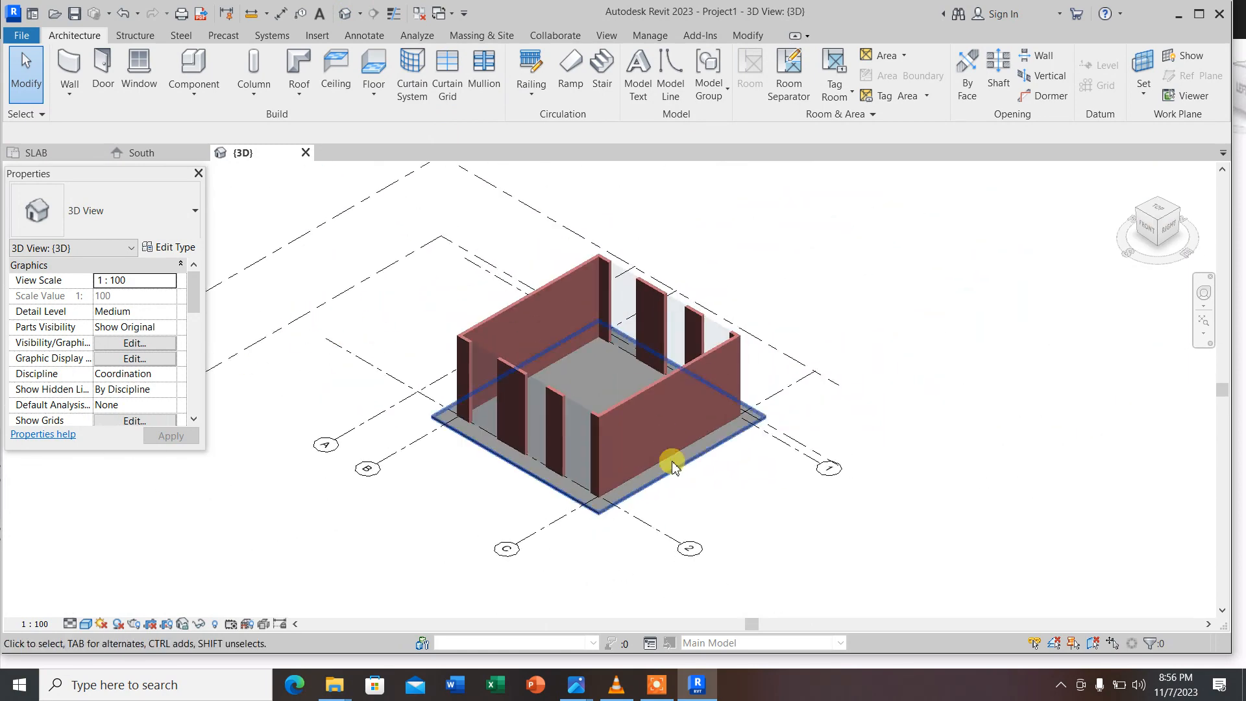
scroll(515, 259, "up", 1)
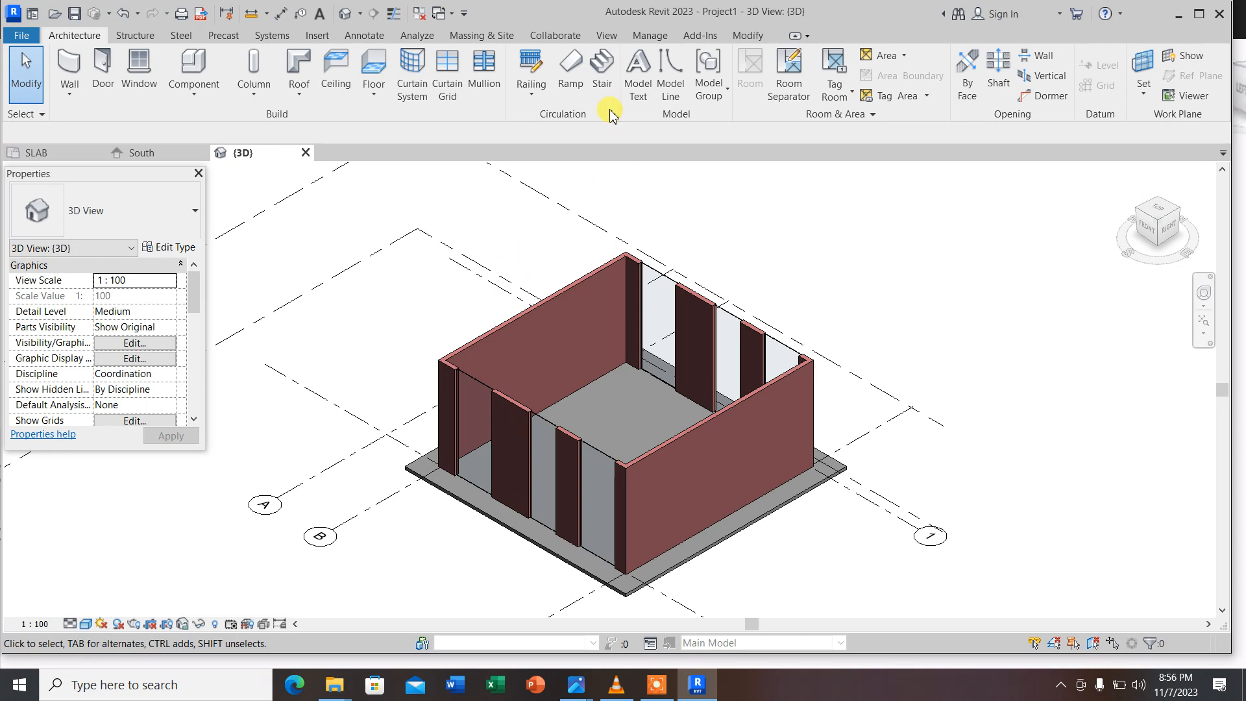
Set the grid 2 curtain wall nearest grid B to an Unconnected top constraint with an unconnected height of 3 m
left_click(484, 414)
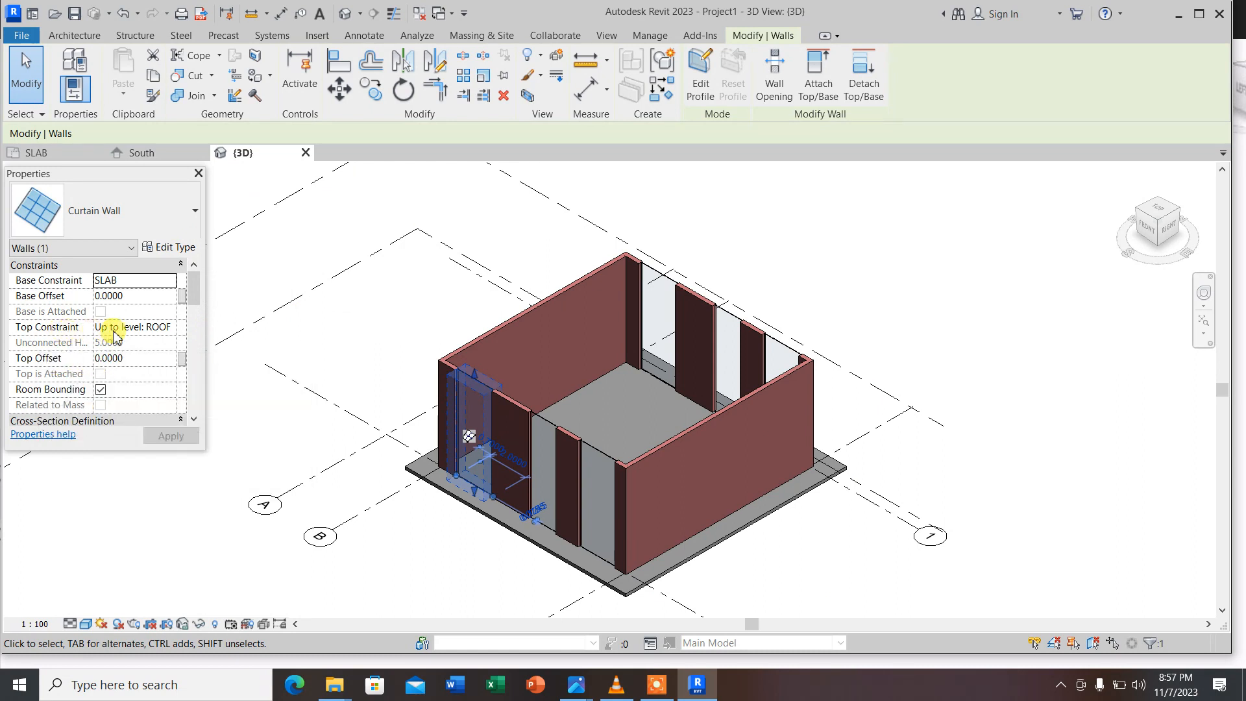
left_click(172, 329)
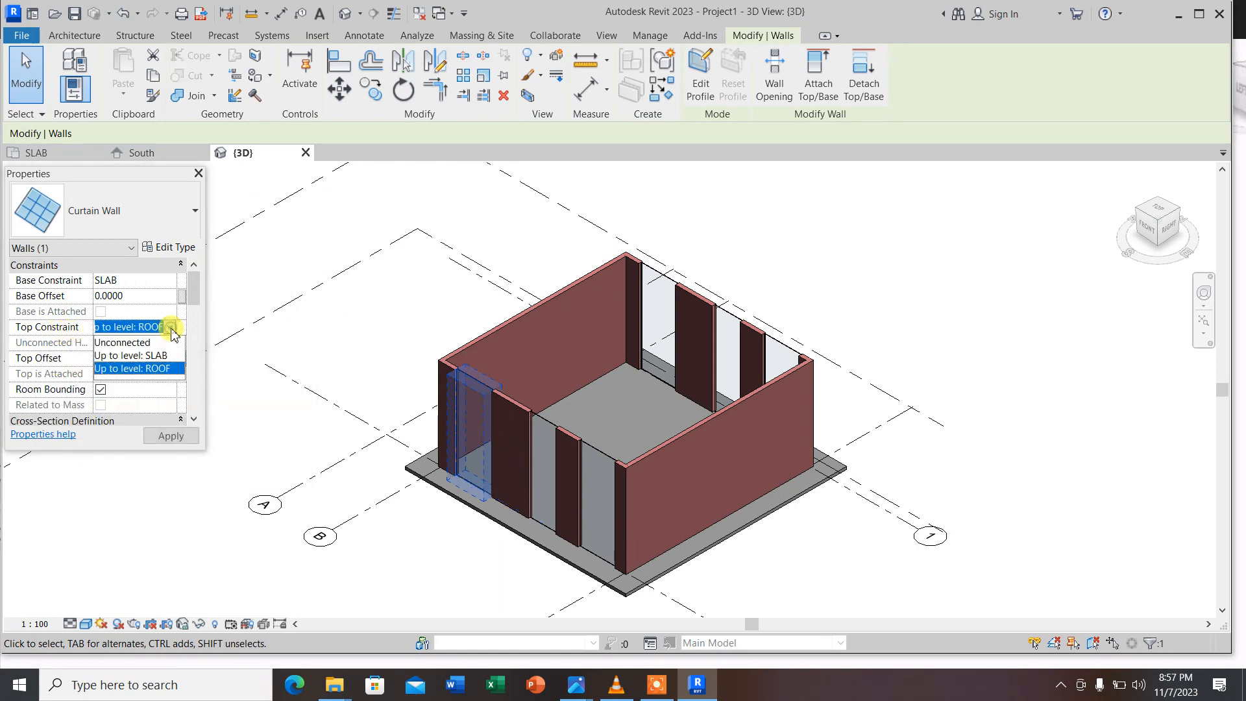
left_click(130, 345)
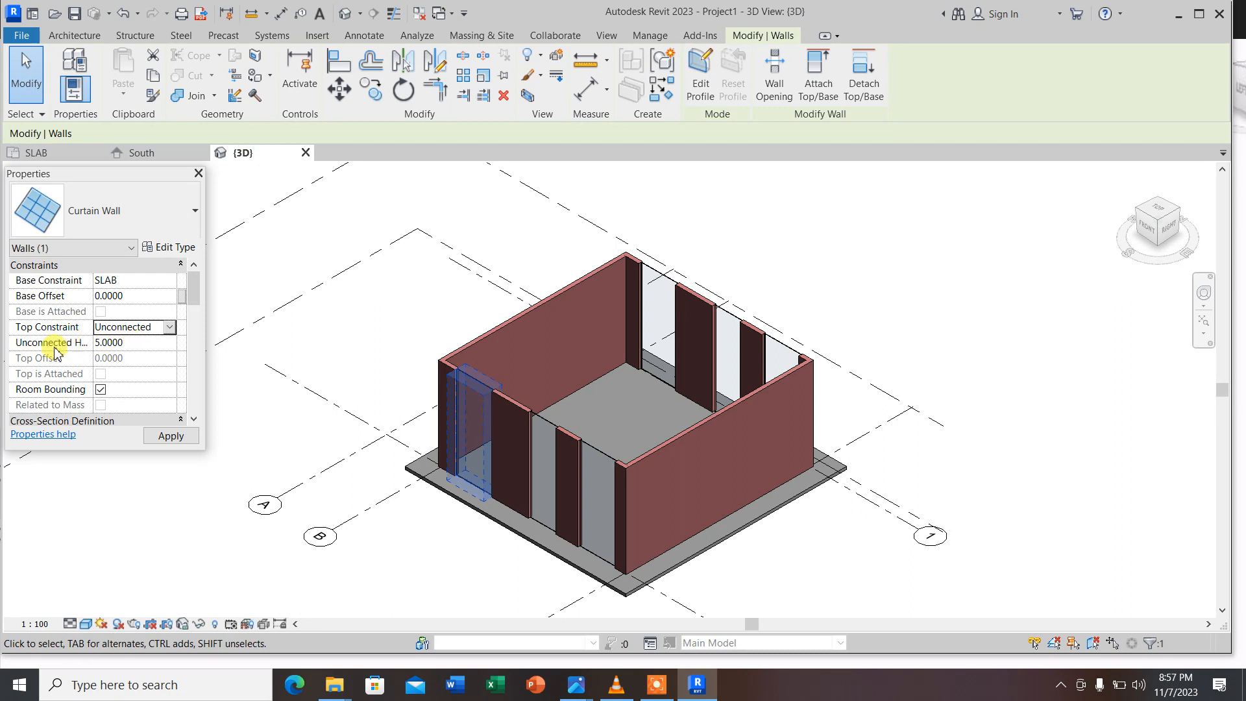
left_click(129, 344)
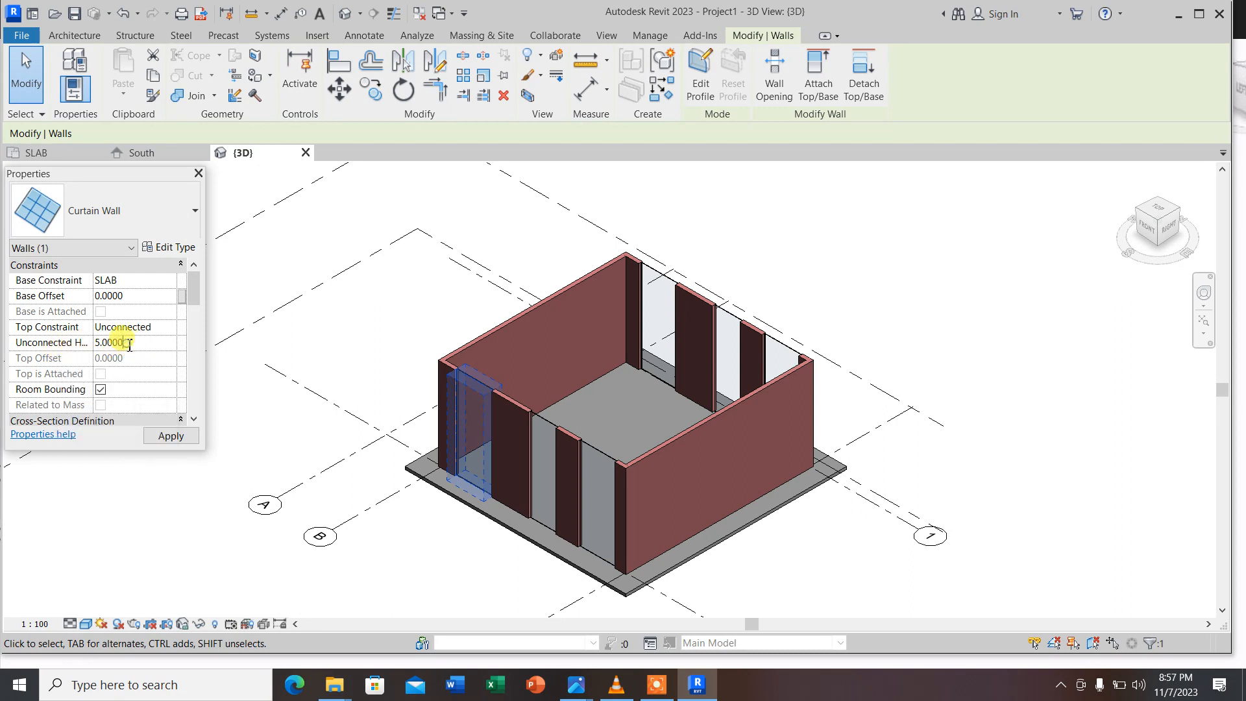
double_click(130, 342)
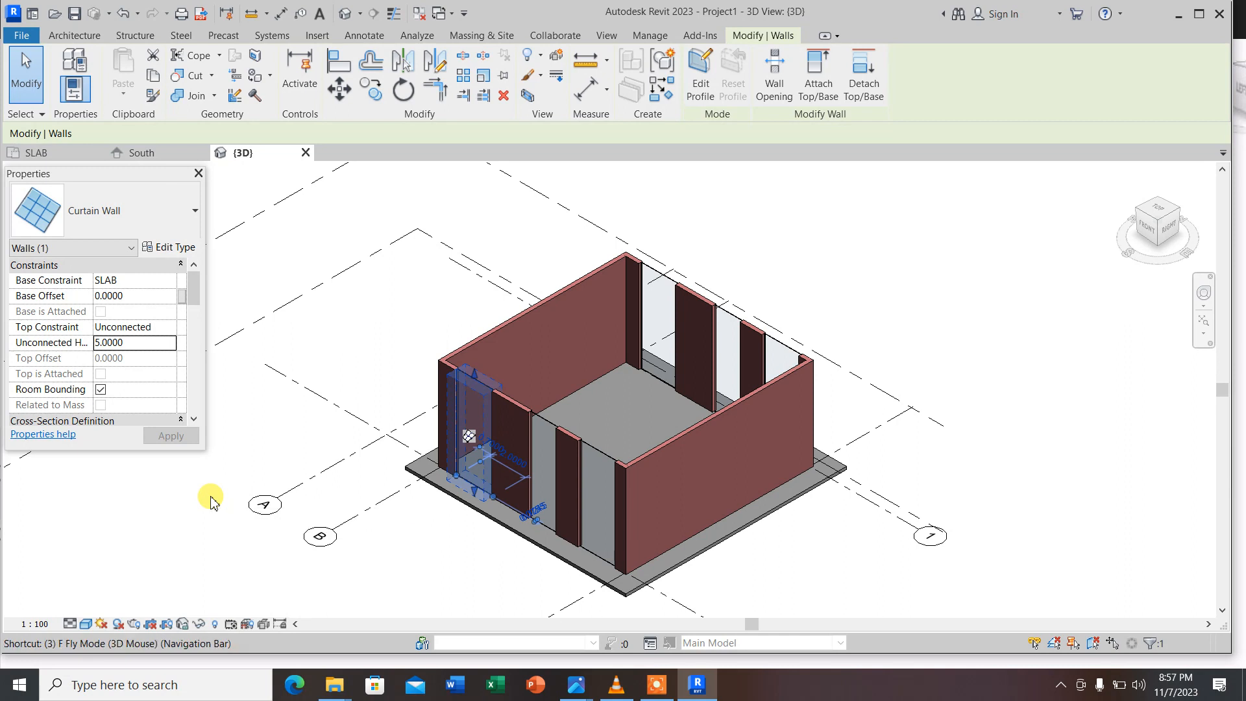
left_click(134, 346)
type("3")
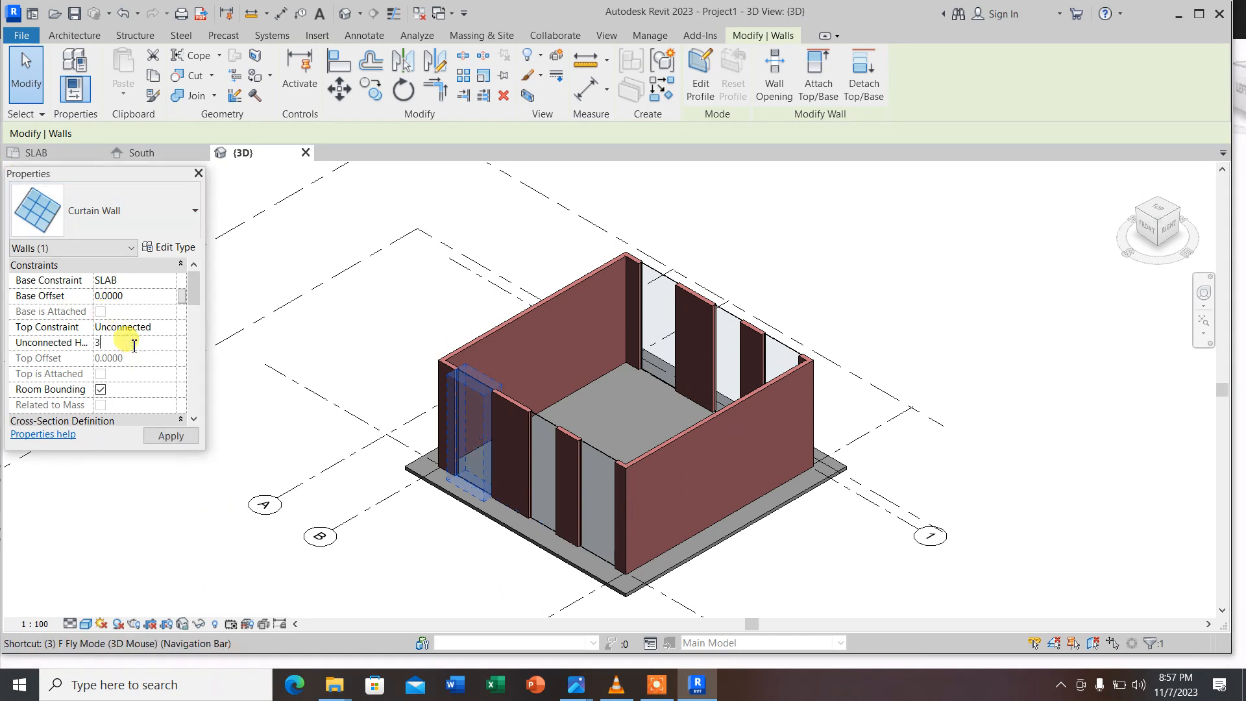
left_click(170, 435)
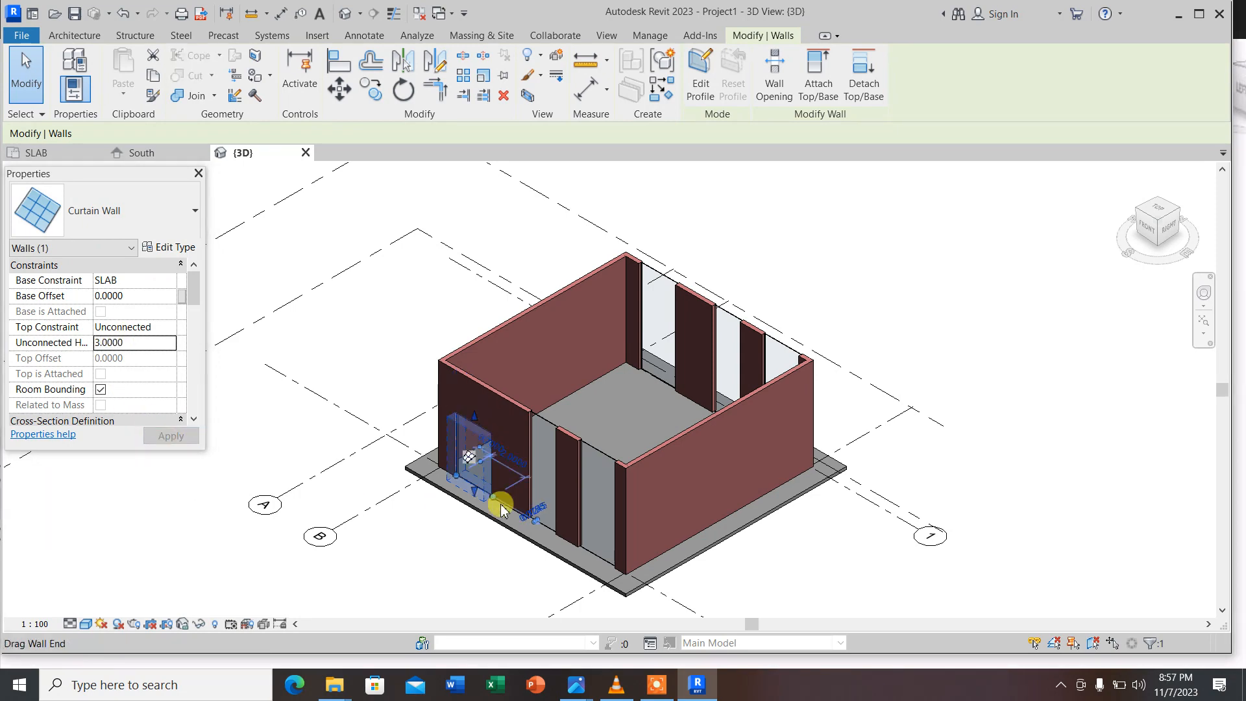
left_click(351, 364)
scroll(501, 464, "up", 5)
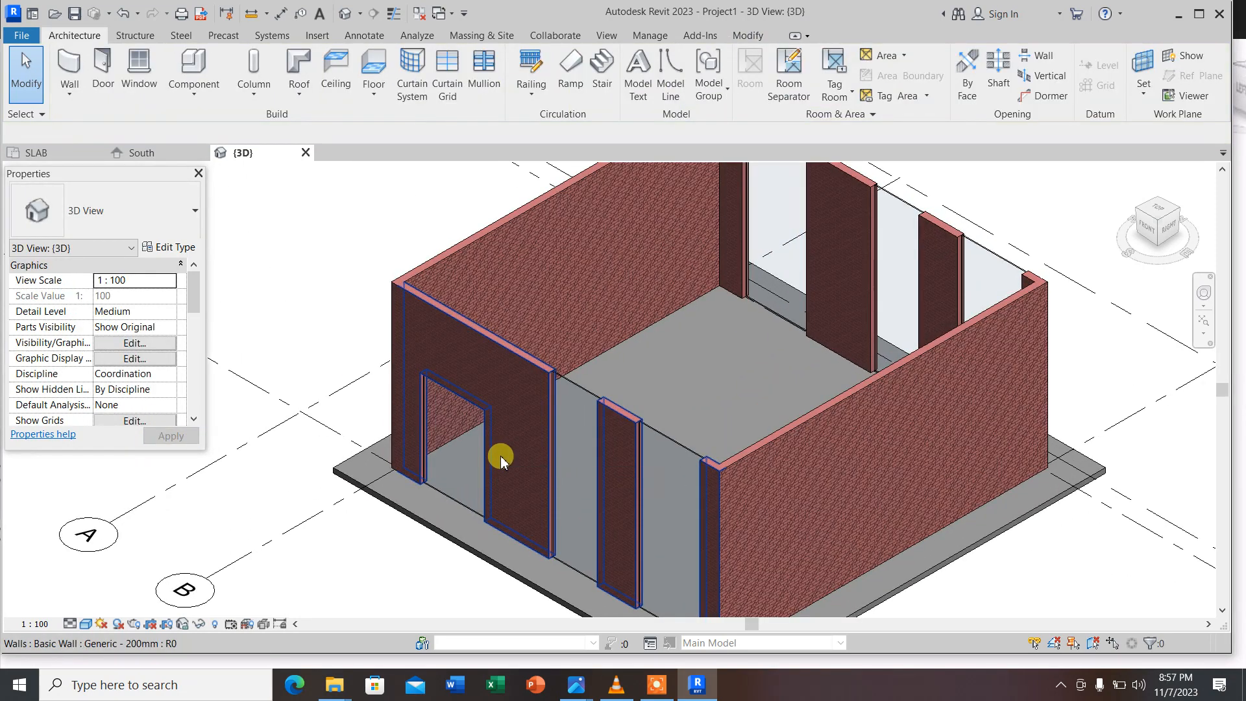
Set the middle curtain wall in the grid 2 wall to an Unconnected top constraint with an unconnected height of 3 m
scroll(463, 304, "down", 1)
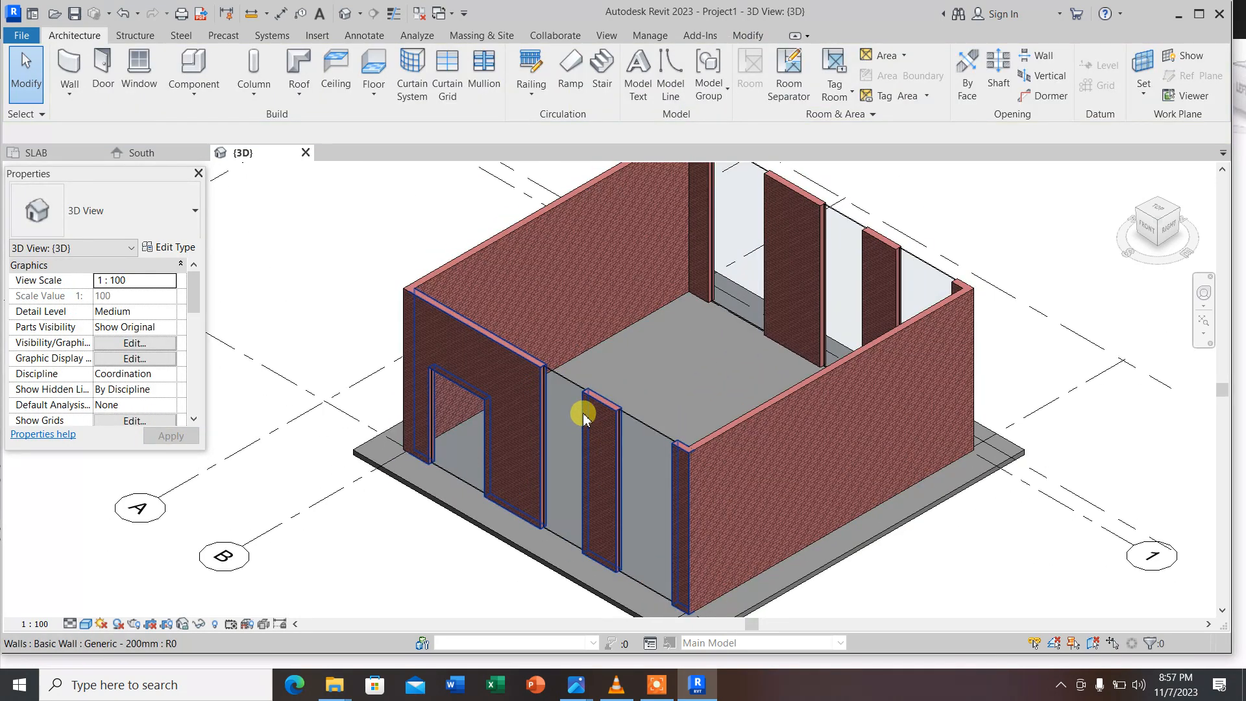
left_click(584, 416)
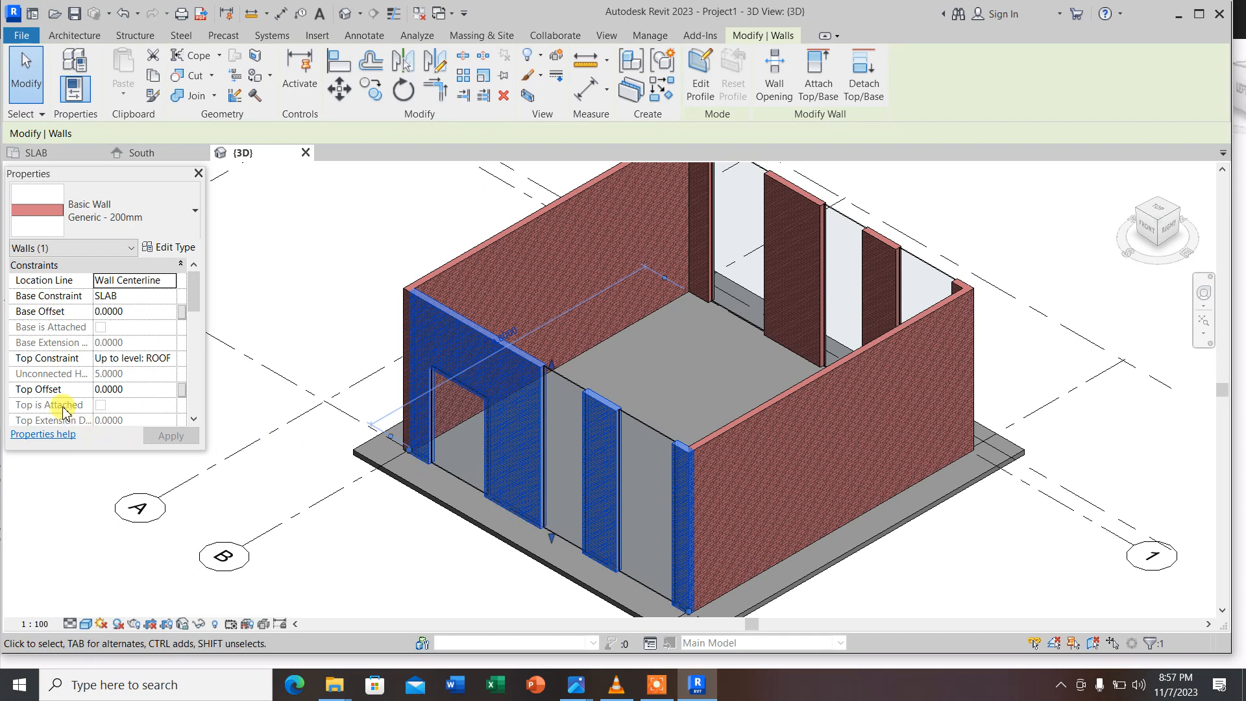
left_click(383, 547)
left_click(562, 444)
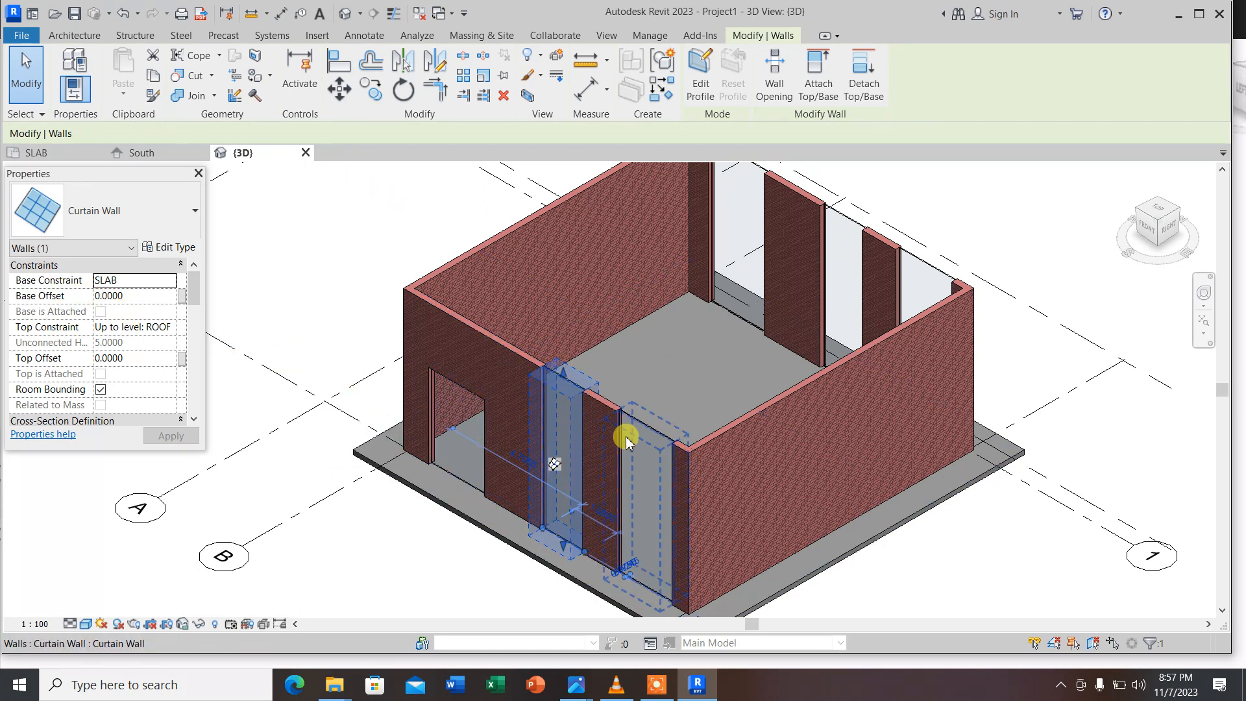
left_click(167, 327)
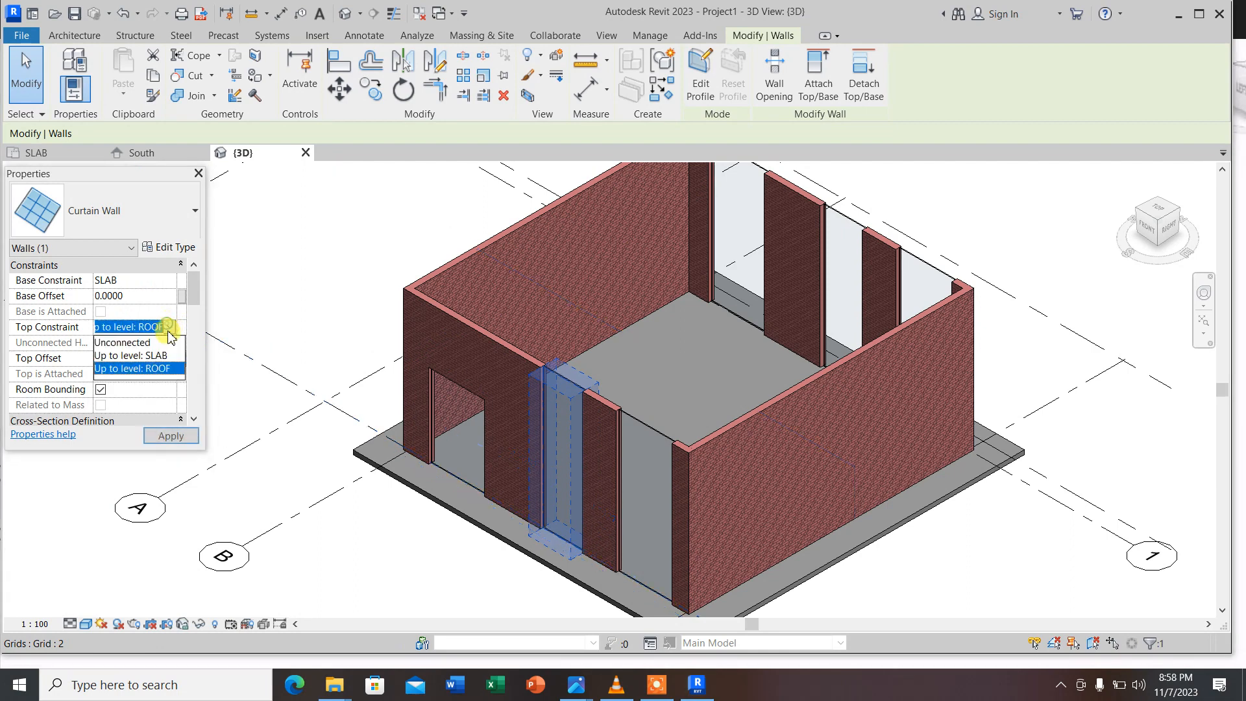
left_click(137, 343)
left_click(128, 343)
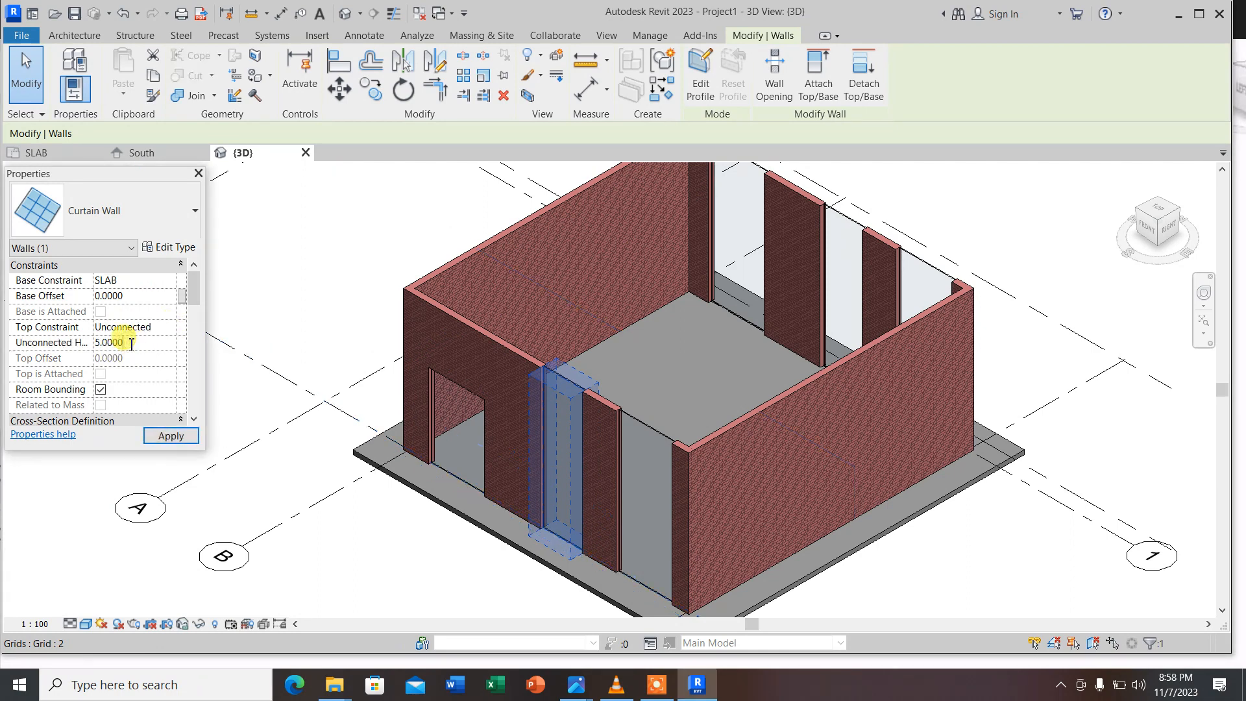
type("3")
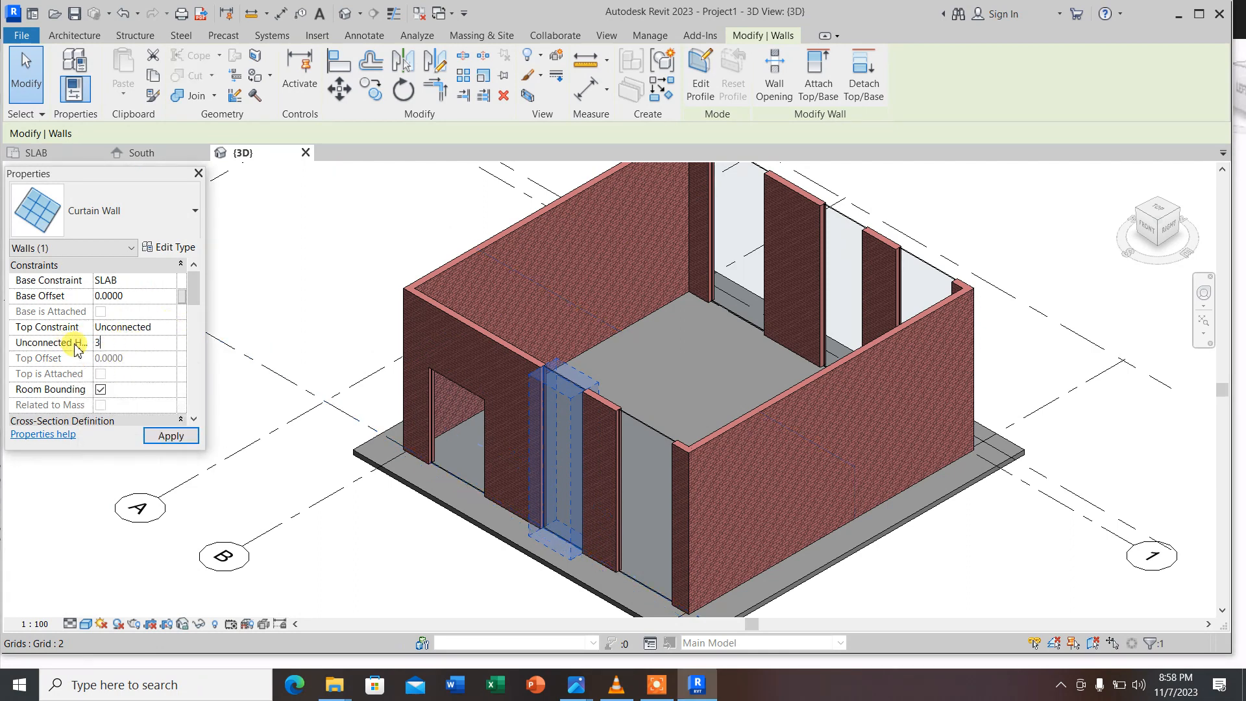
left_click(348, 509)
Set the grid 2 curtain wall nearest grid C to an Unconnected top constraint with an unconnected height of 3 m
scroll(518, 222, "down", 1)
scroll(592, 415, "up", 1)
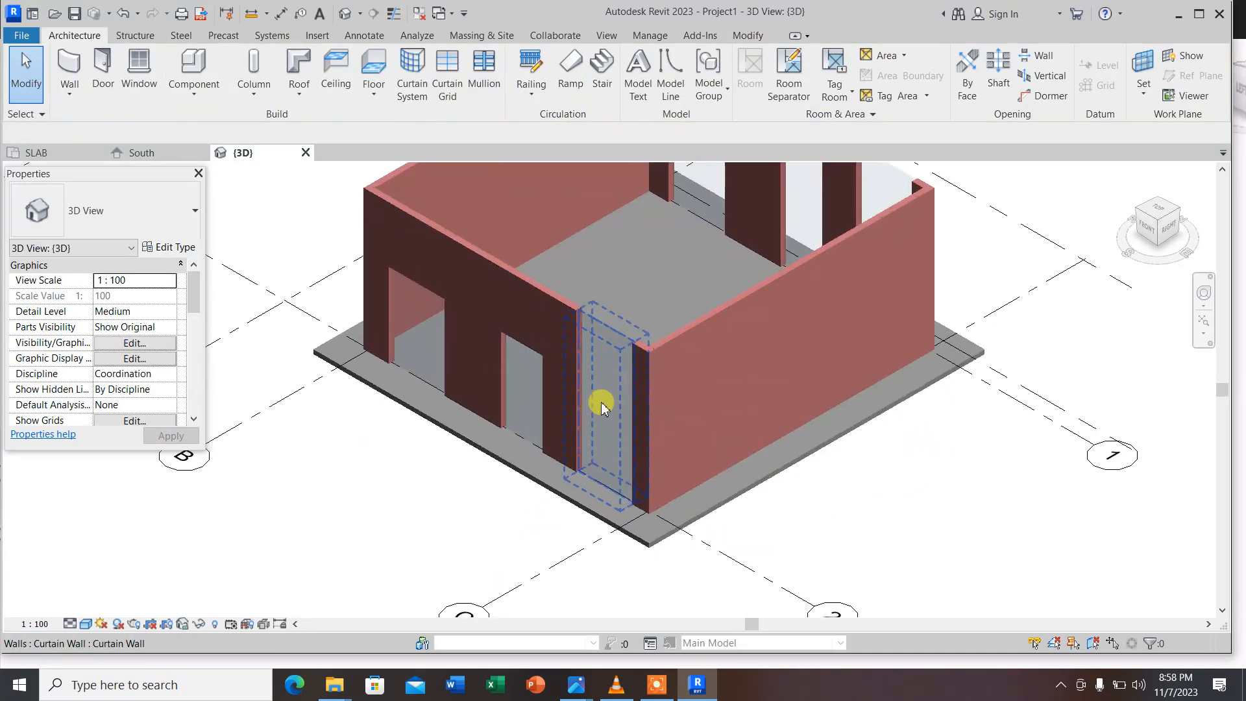
left_click(623, 391)
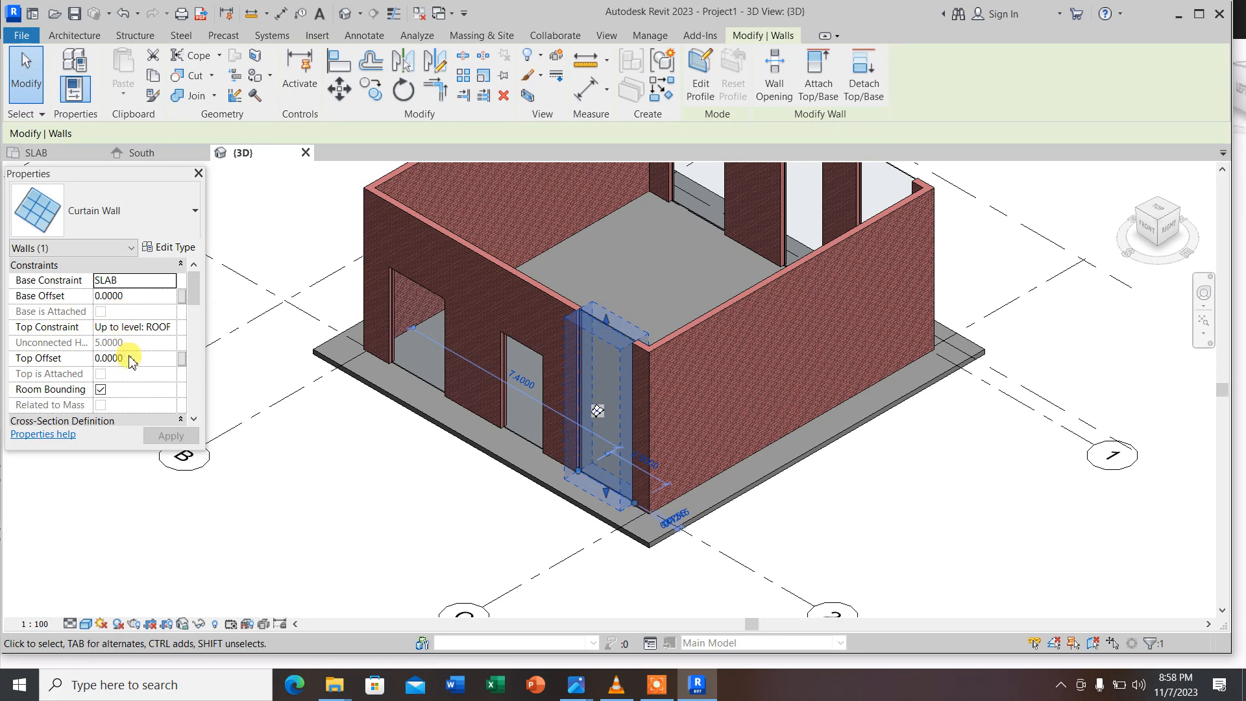
left_click(152, 327)
left_click(169, 326)
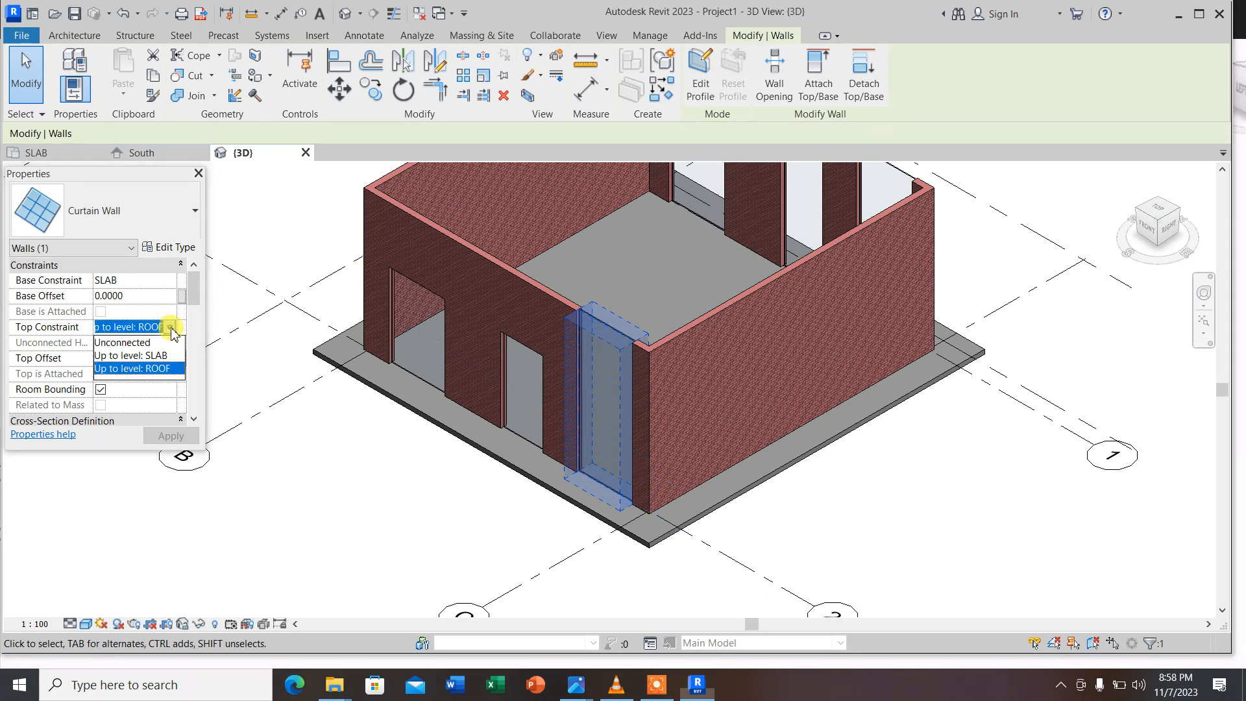
left_click(141, 344)
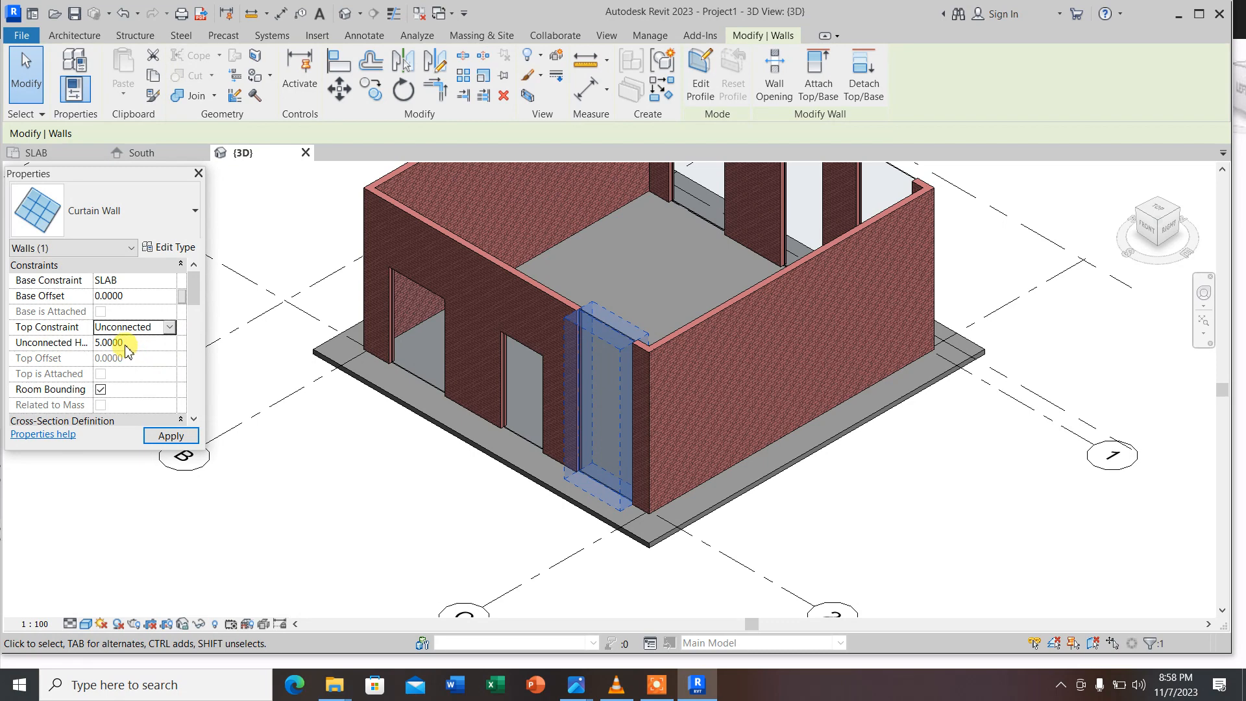
left_click(128, 342)
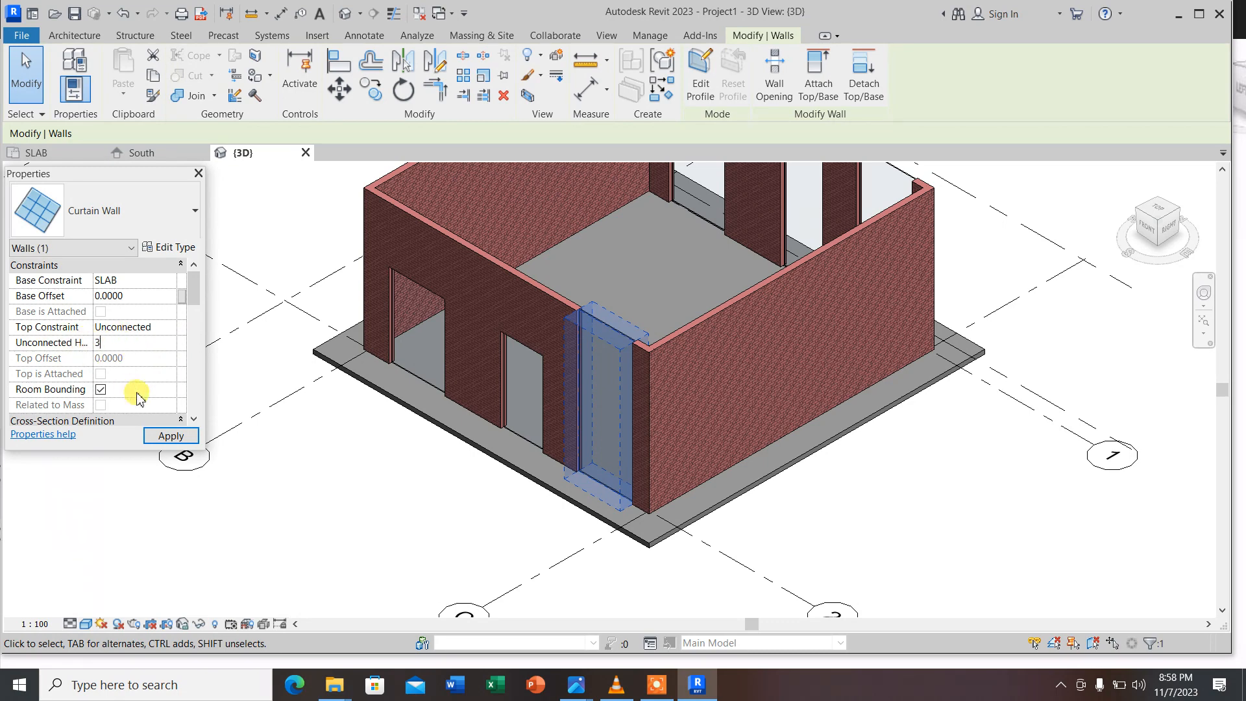
type("3")
left_click(403, 537)
scroll(753, 351, "down", 3)
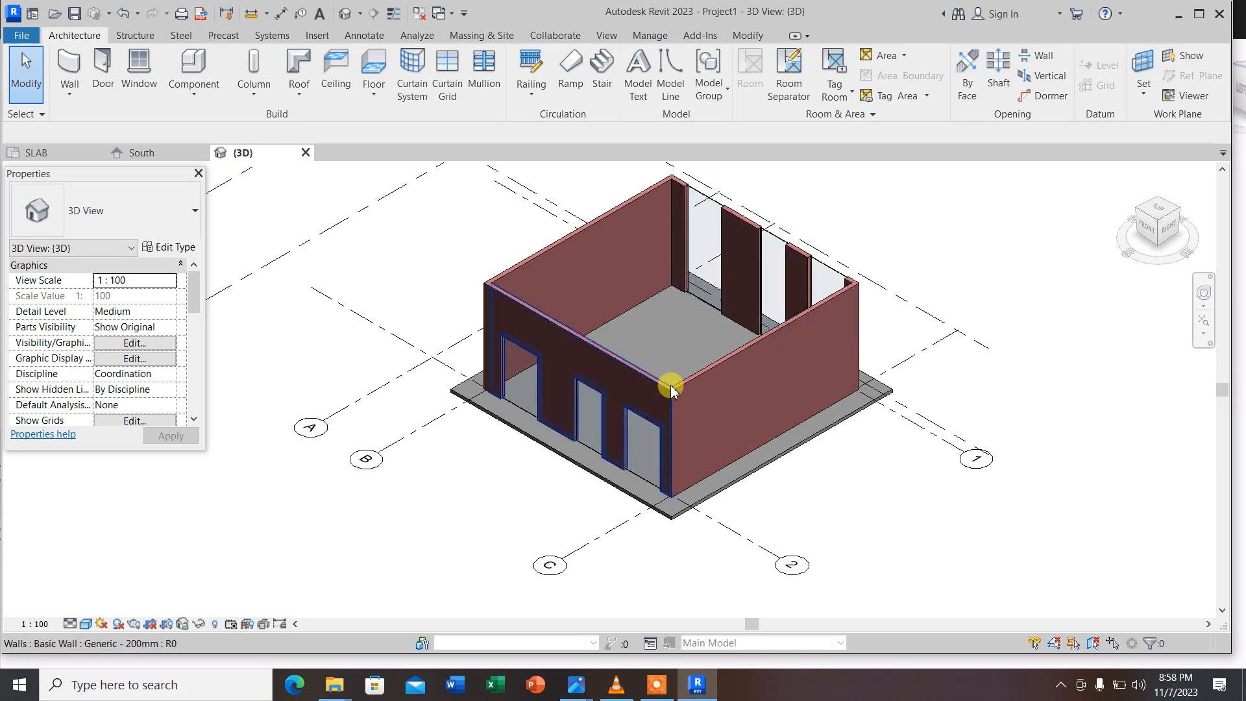
Switch to Photos and examine the openings and roof in the reference picture REVIT DESIGN TUTO.JPG
scroll(567, 432, "down", 2)
scroll(592, 424, "up", 4)
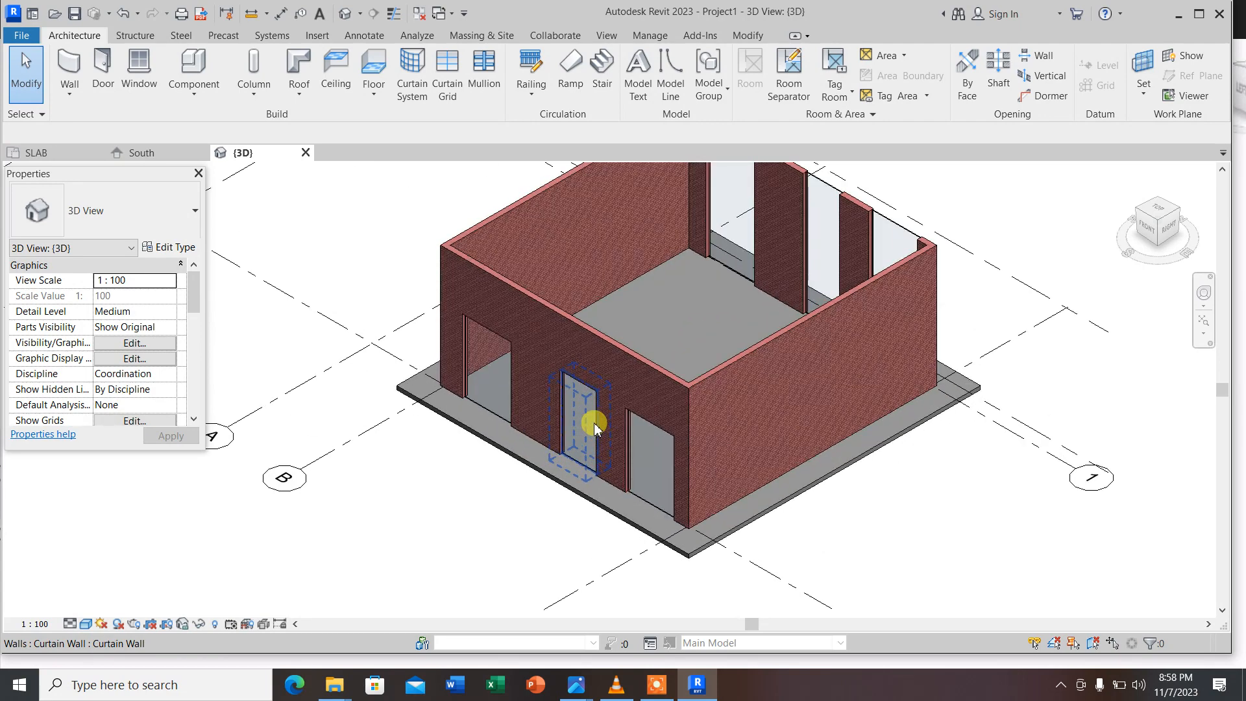
mouse_move(576, 685)
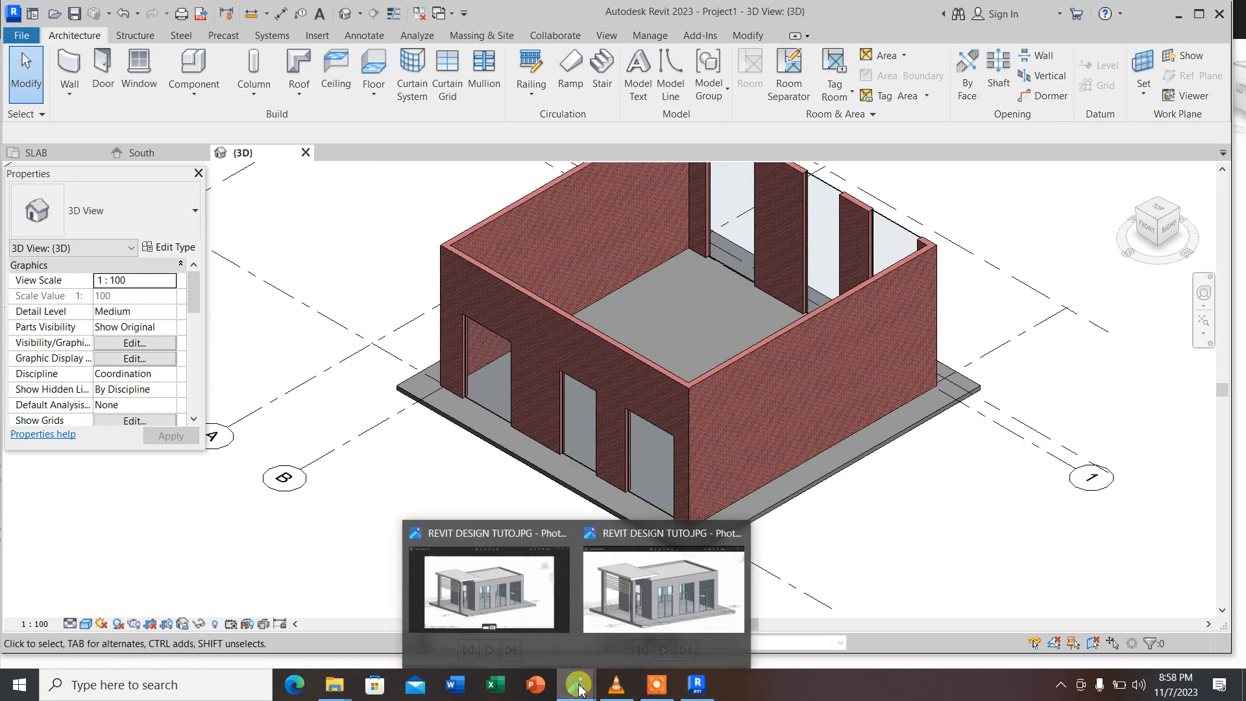
left_click(630, 601)
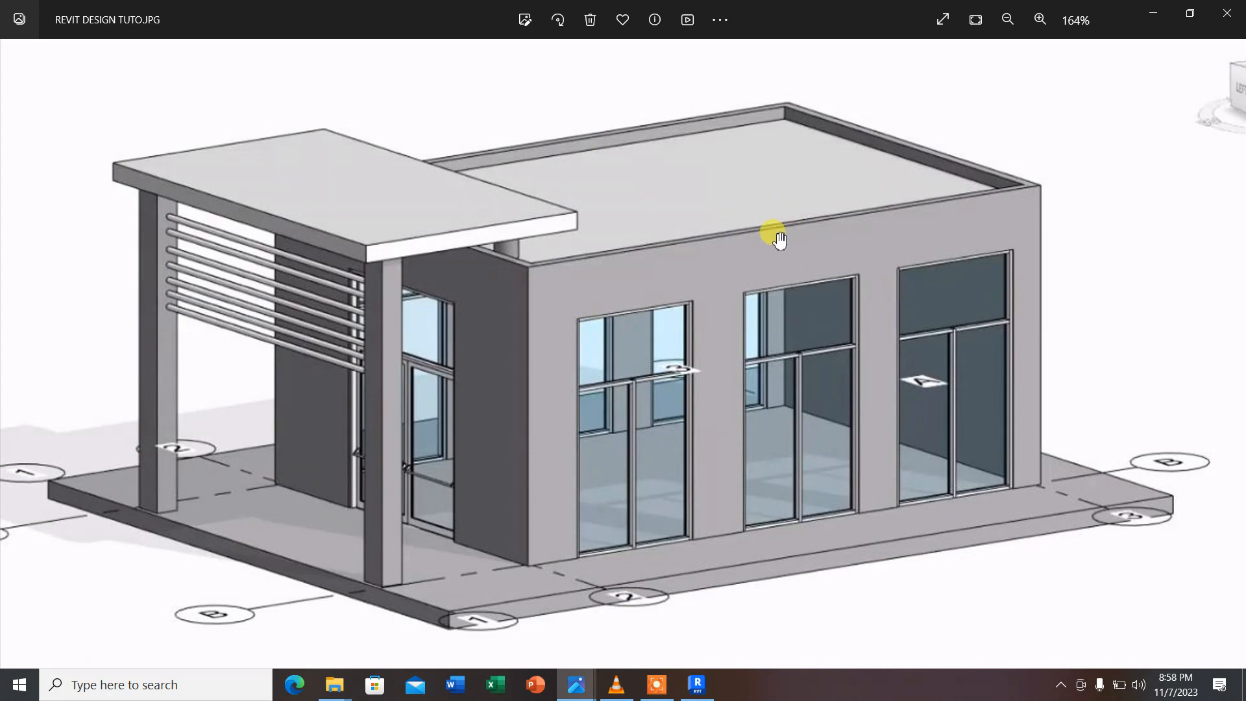
Switch back to Revit and set the unconnected height of the grid 2 curtain wall nearest grid C to 4 m
left_click(695, 687)
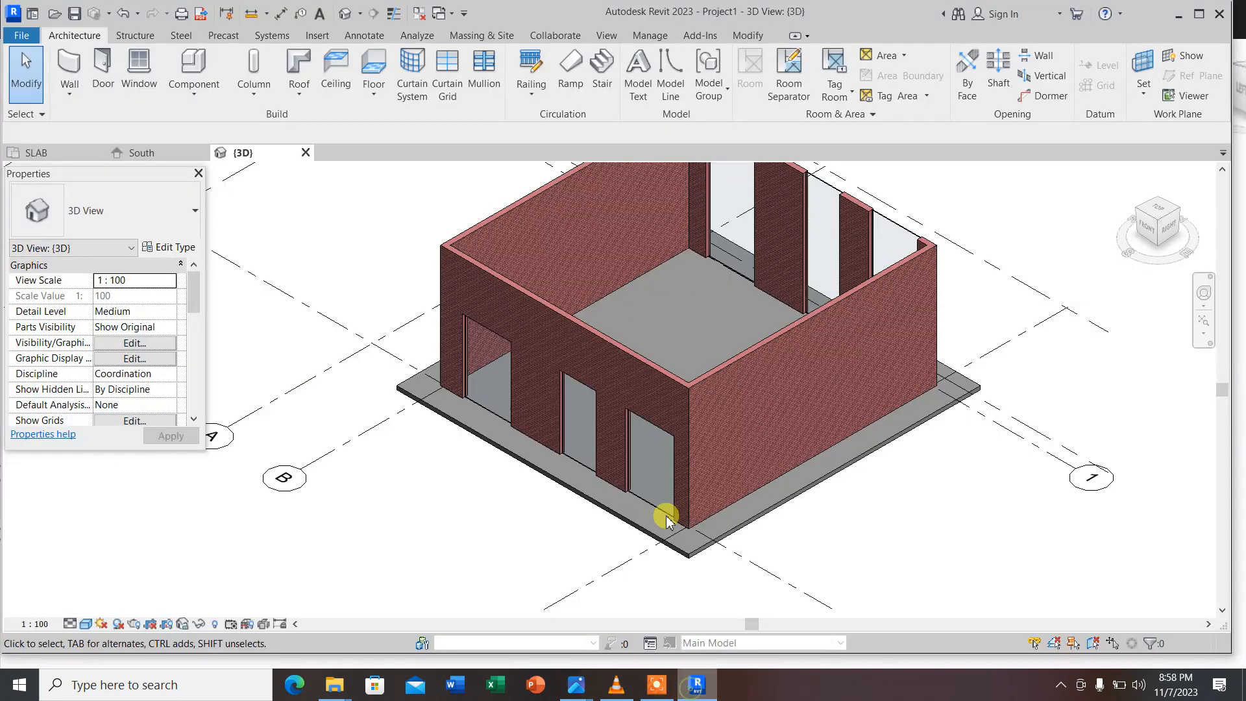
left_click(646, 448)
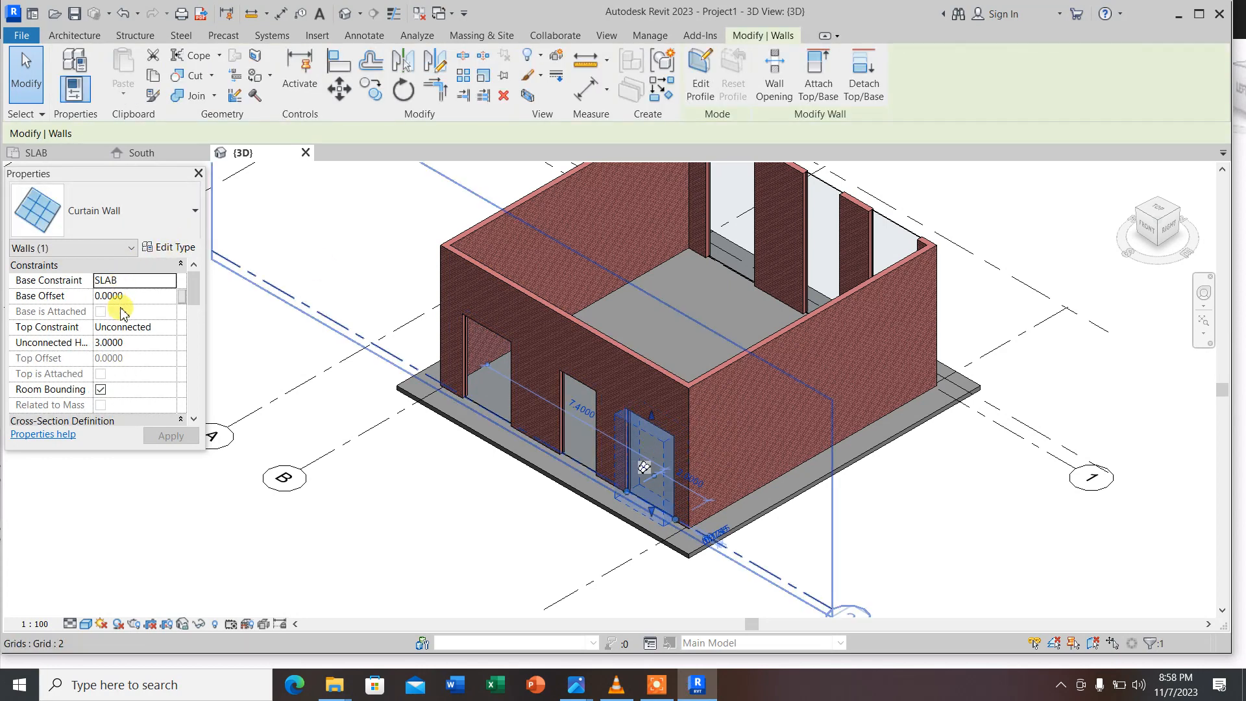
left_click(163, 342)
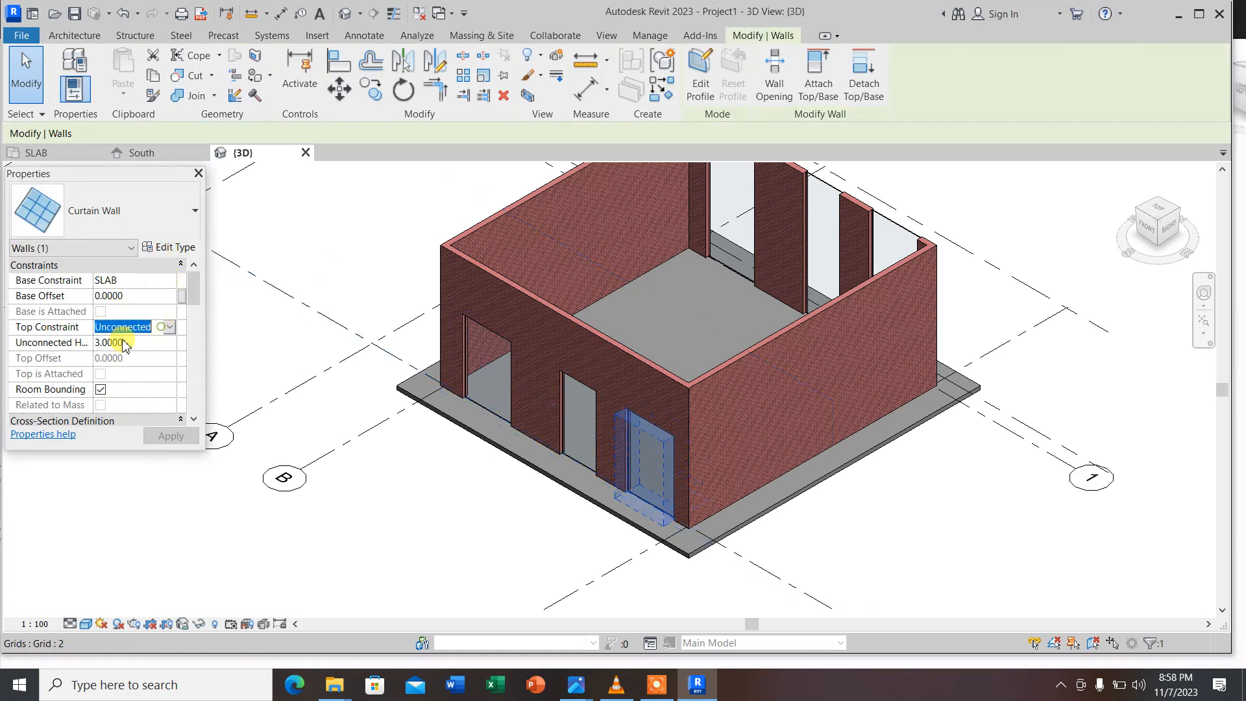
left_click(125, 342)
left_click_drag(131, 343, 88, 347)
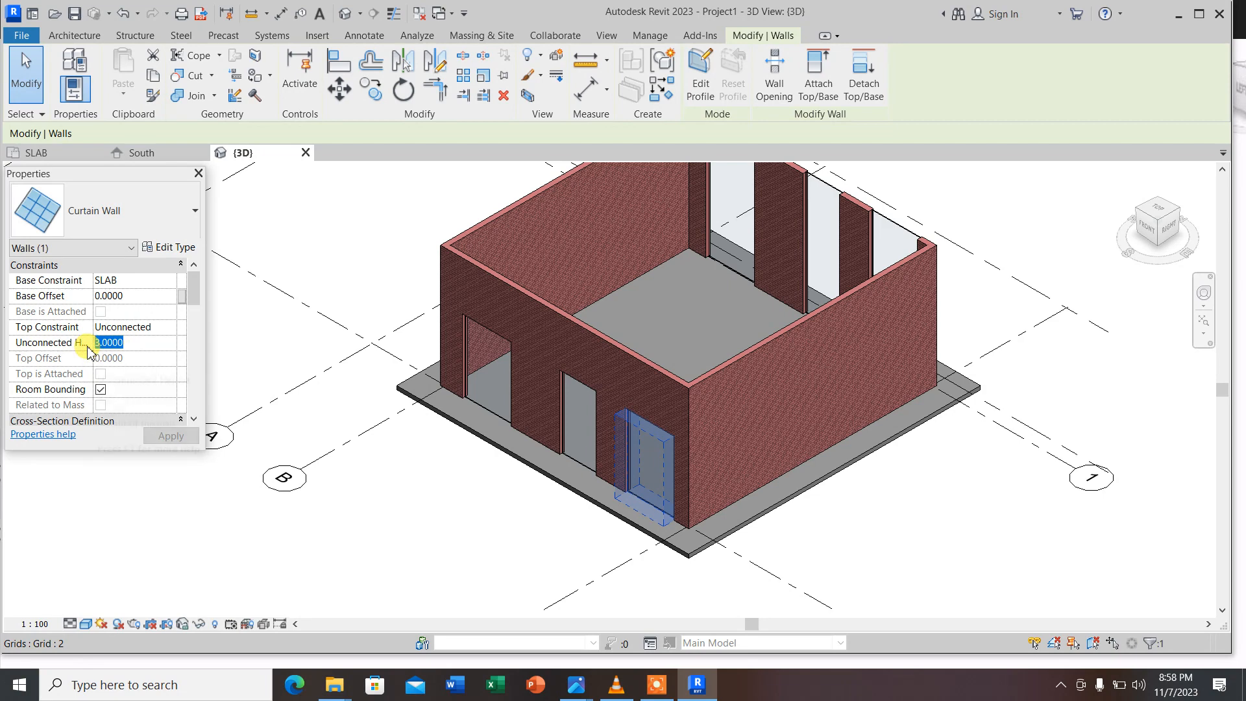
type("2.5")
left_click(353, 542)
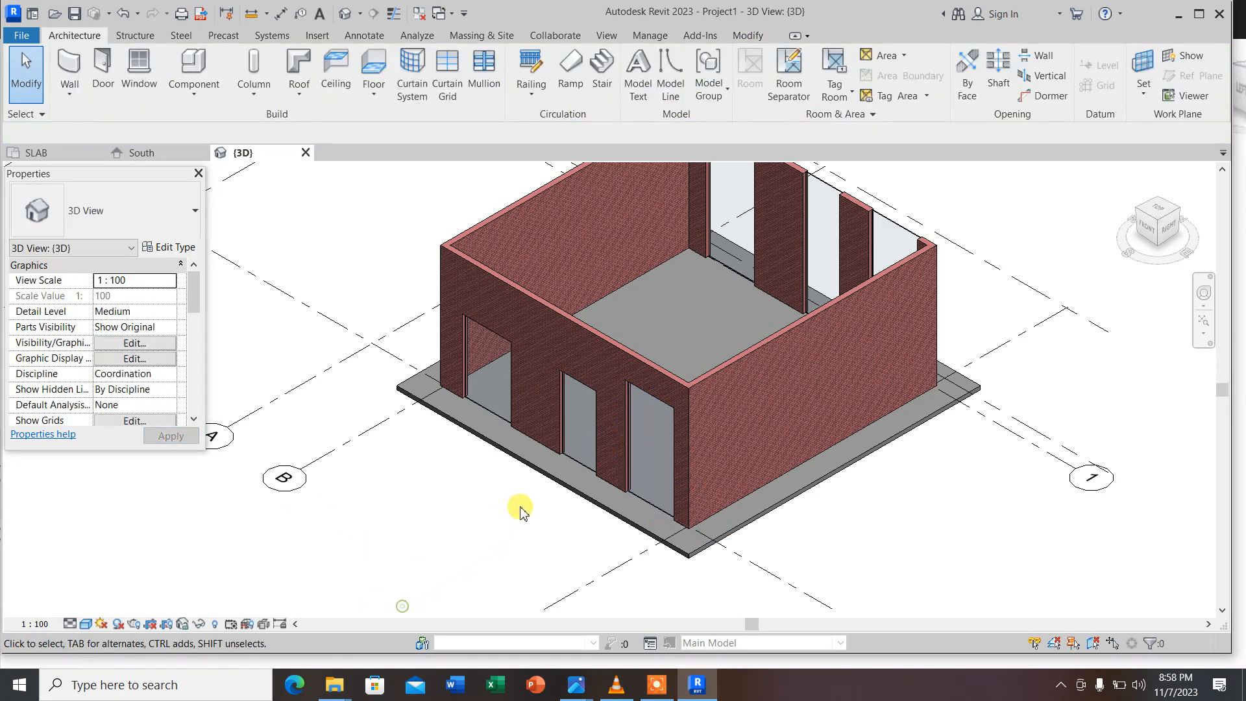
Set the unconnected height of the middle curtain wall in the grid 2 wall to 4 m
left_click(583, 425)
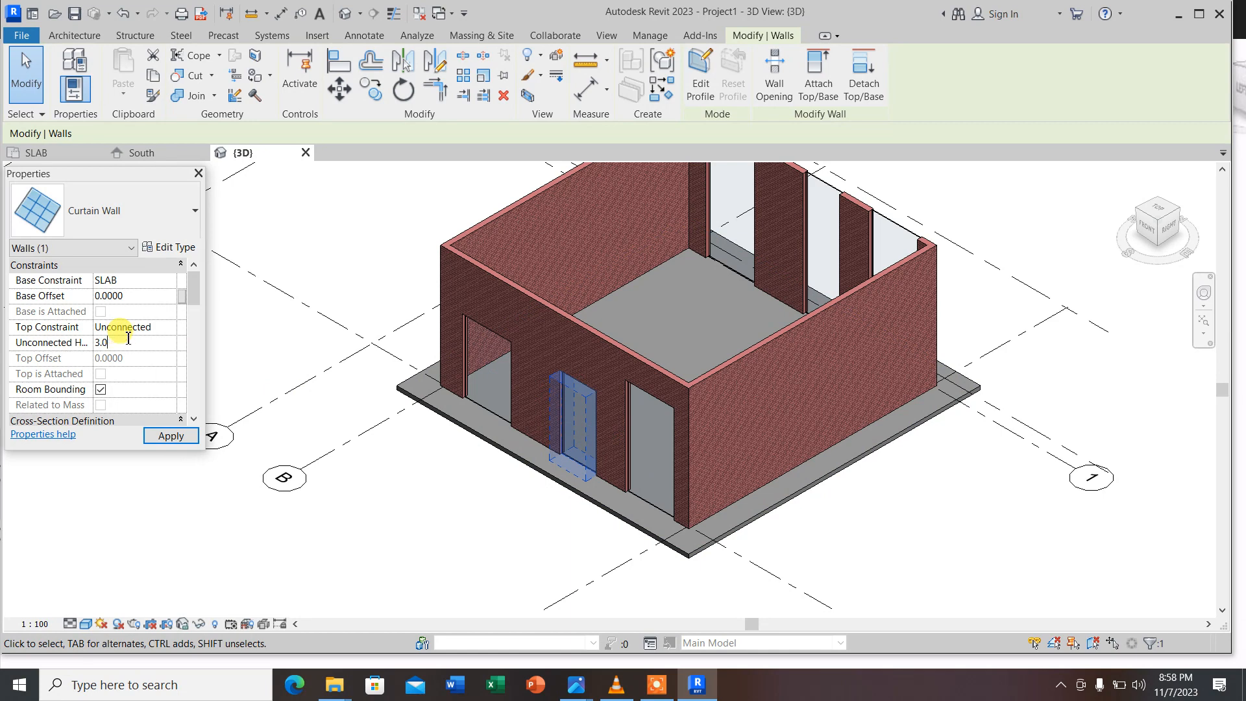
left_click(127, 338)
type("4")
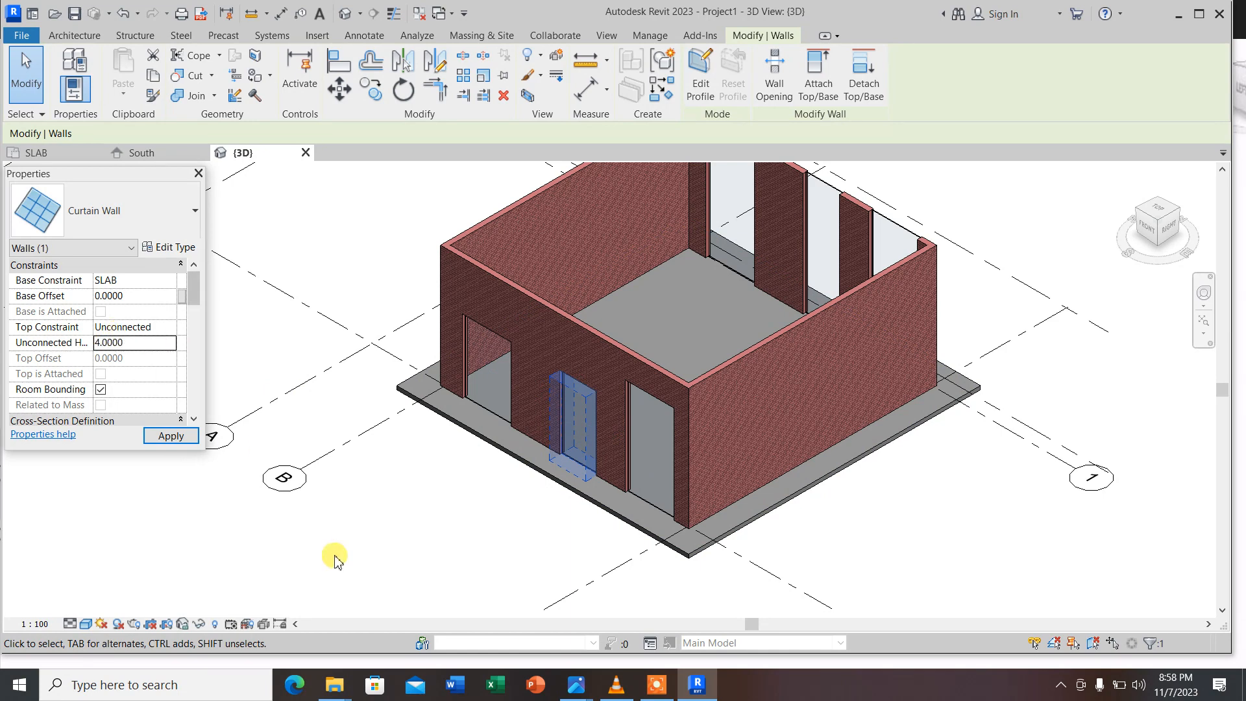
left_click(335, 557)
Set the unconnected height of the grid 2 curtain wall nearest grid B to 4 m
left_click(494, 404)
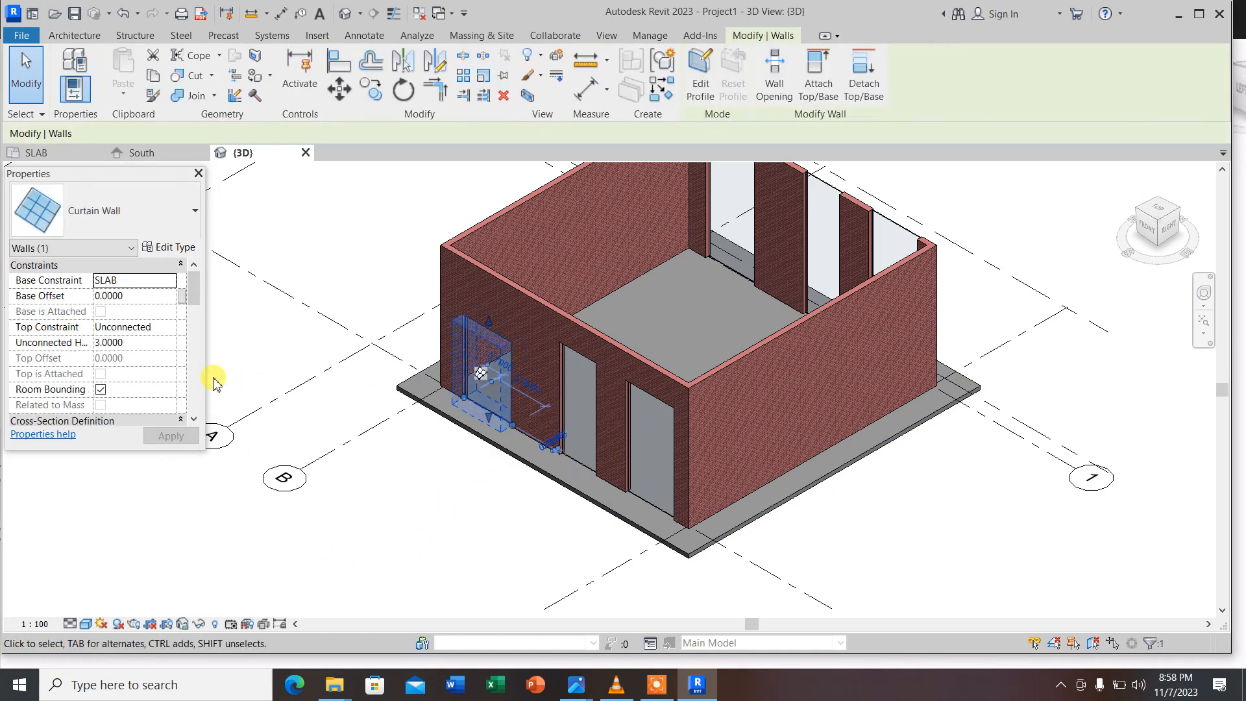
left_click(147, 343)
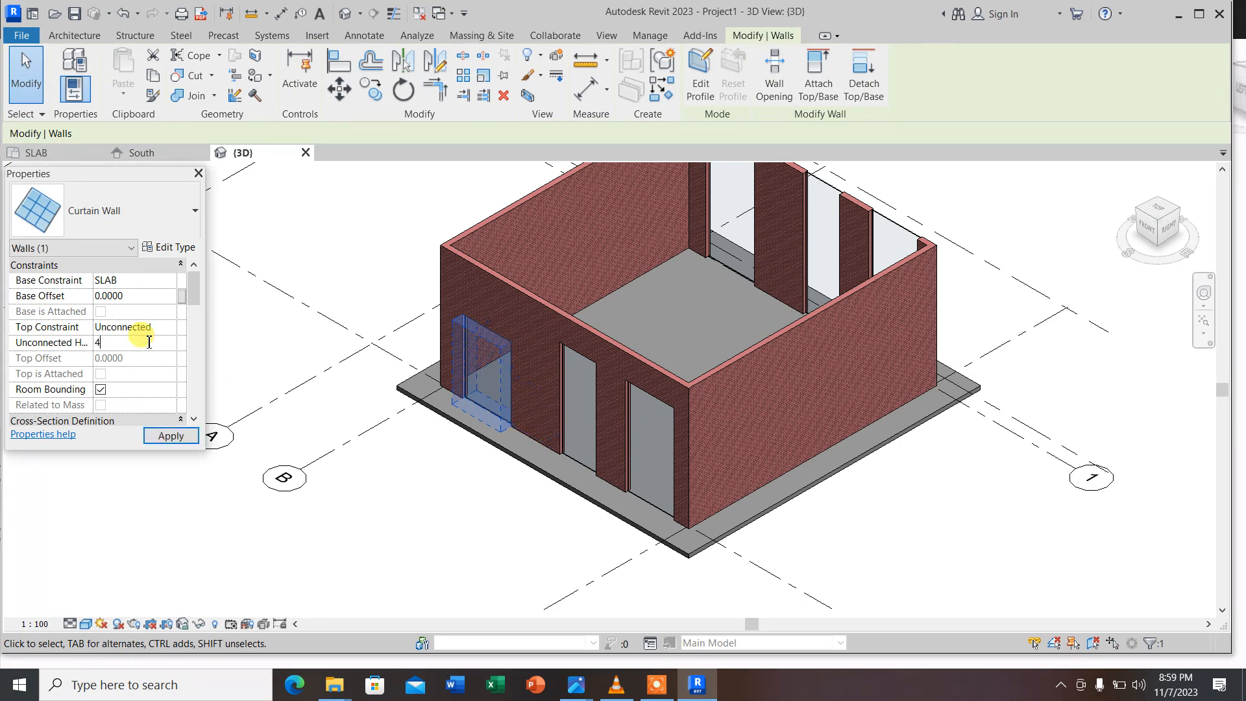
type("4")
key("Return")
left_click(474, 495)
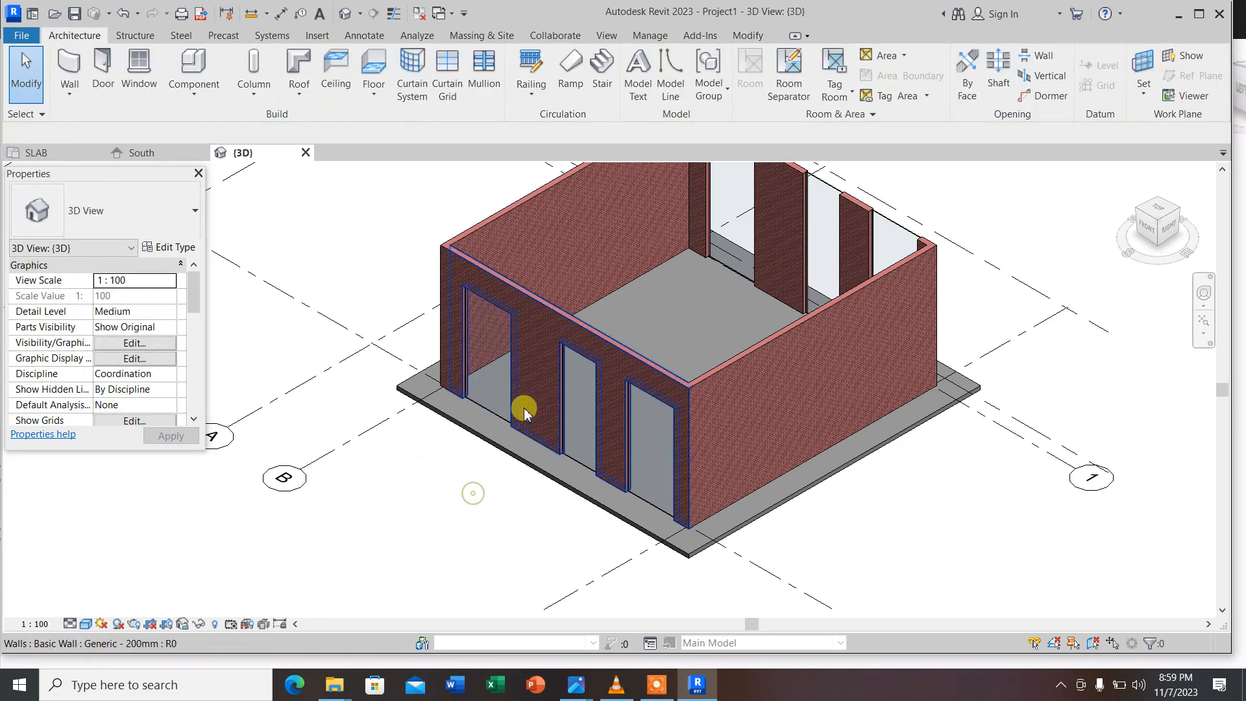
Set the grid 1 curtain wall nearest grid B to an Unconnected top constraint with an unconnected height of 4 m
scroll(496, 394, "down", 2)
scroll(584, 311, "up", 1)
left_click(595, 286)
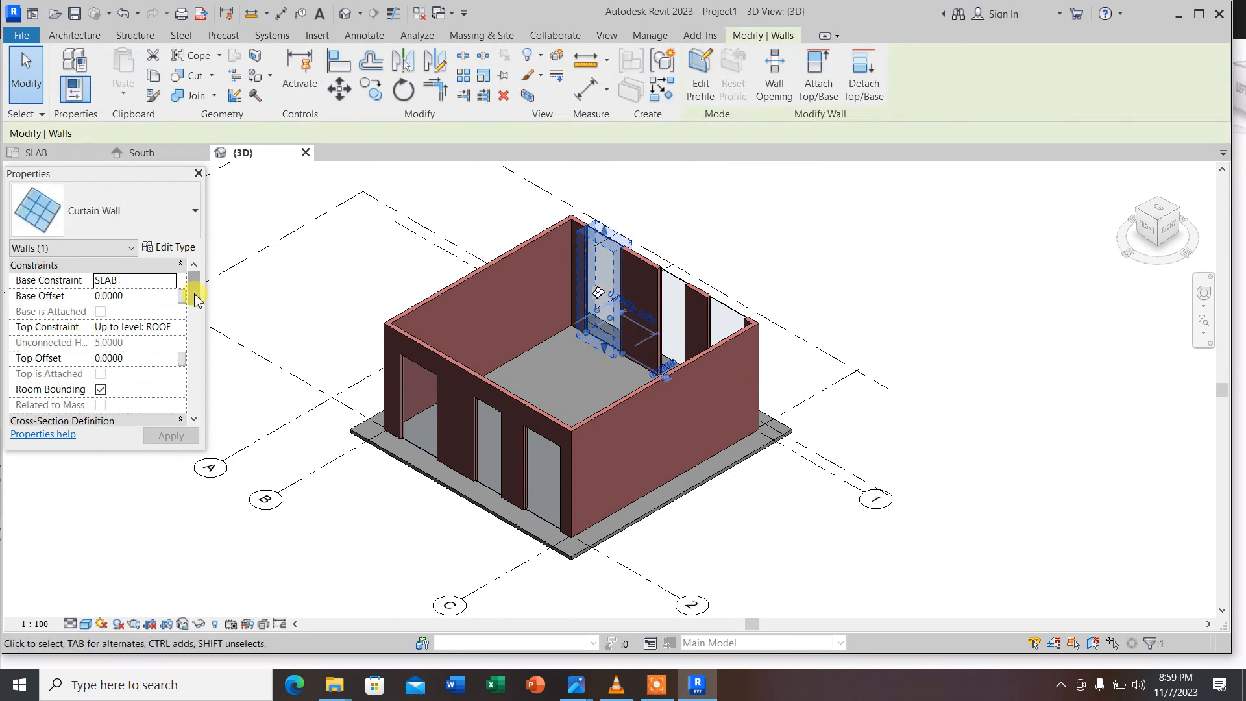
left_click(161, 326)
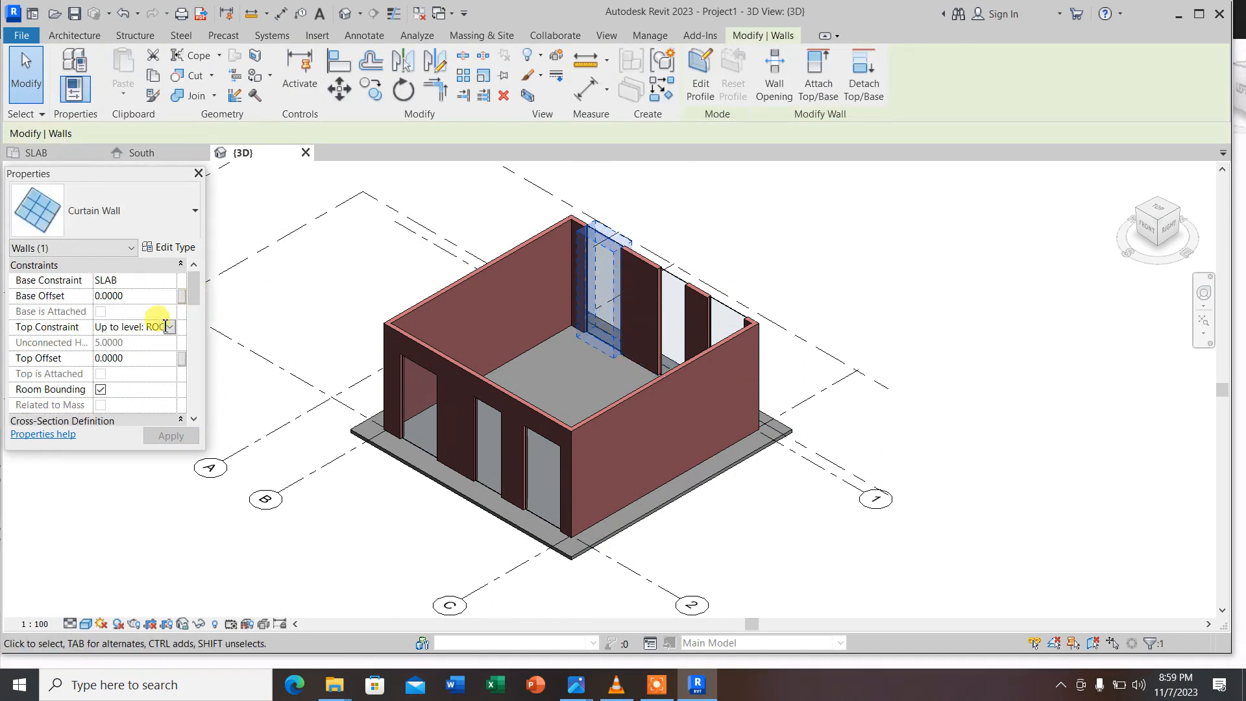
left_click(170, 327)
left_click(137, 338)
left_click(143, 343)
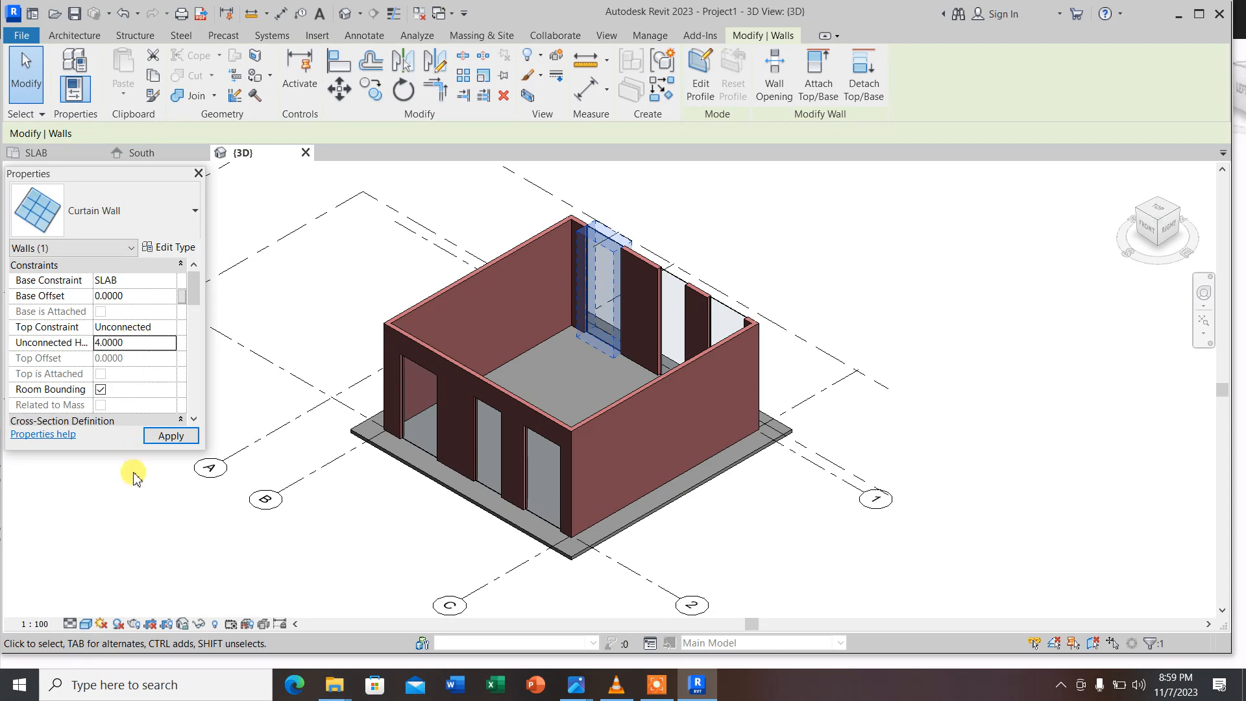
left_click(175, 435)
left_click(714, 258)
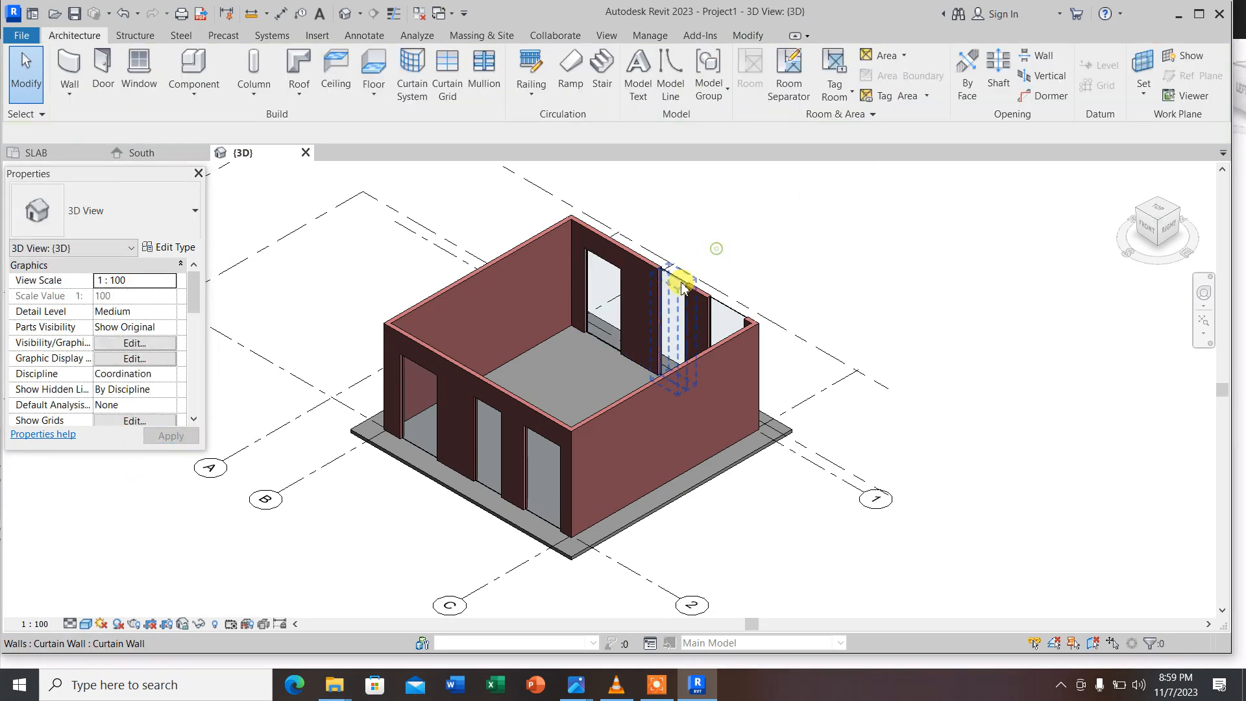
Set the middle curtain wall in the grid 1 wall to an Unconnected top constraint with an unconnected height of 4 m
left_click(675, 302)
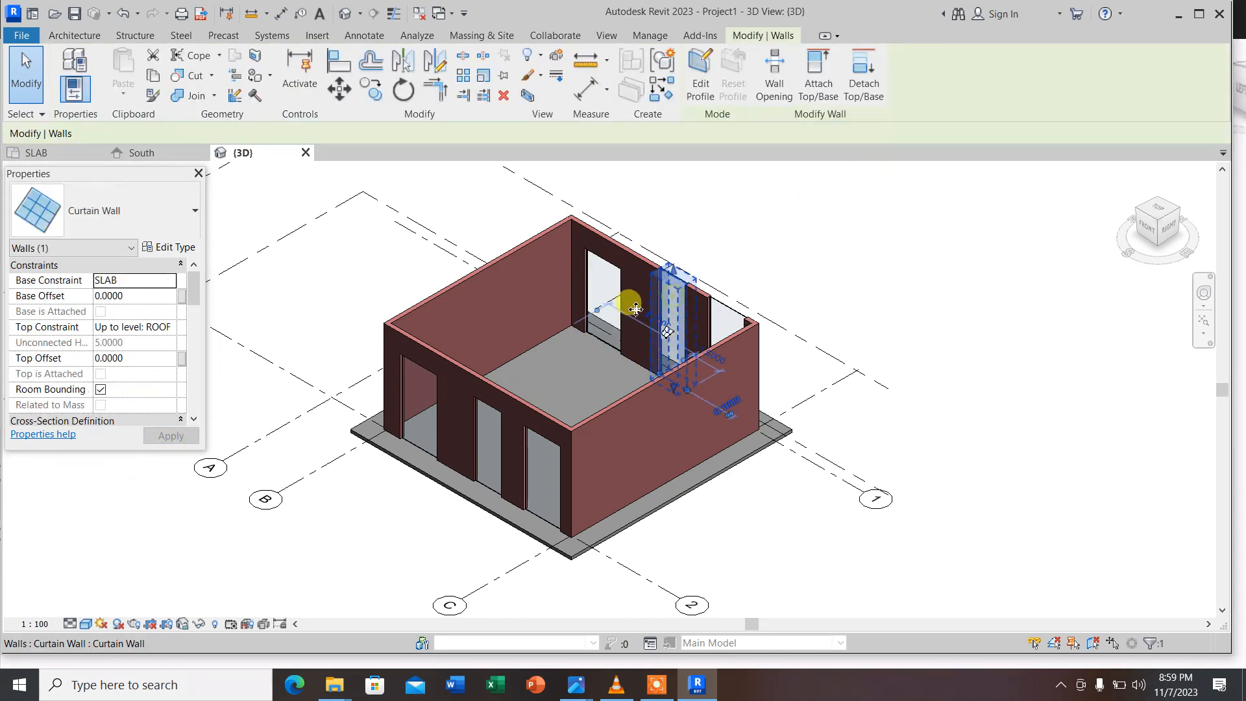
left_click(163, 328)
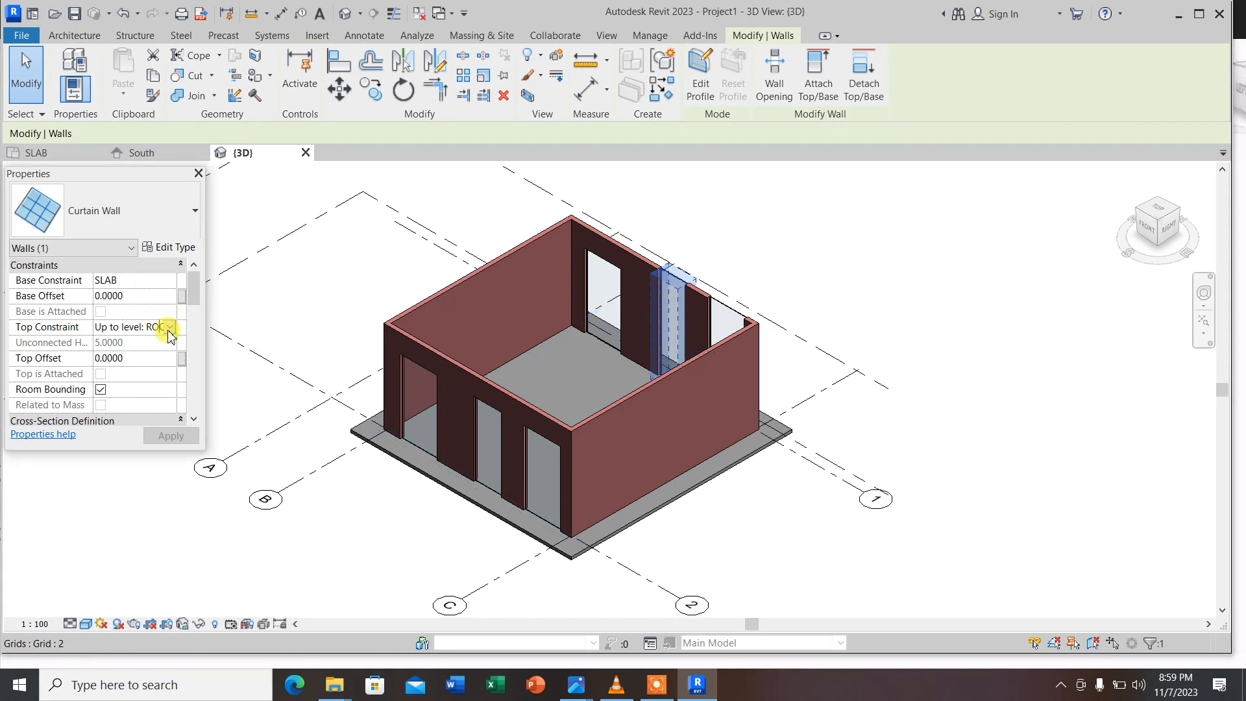
left_click(170, 333)
left_click(129, 342)
left_click(132, 343)
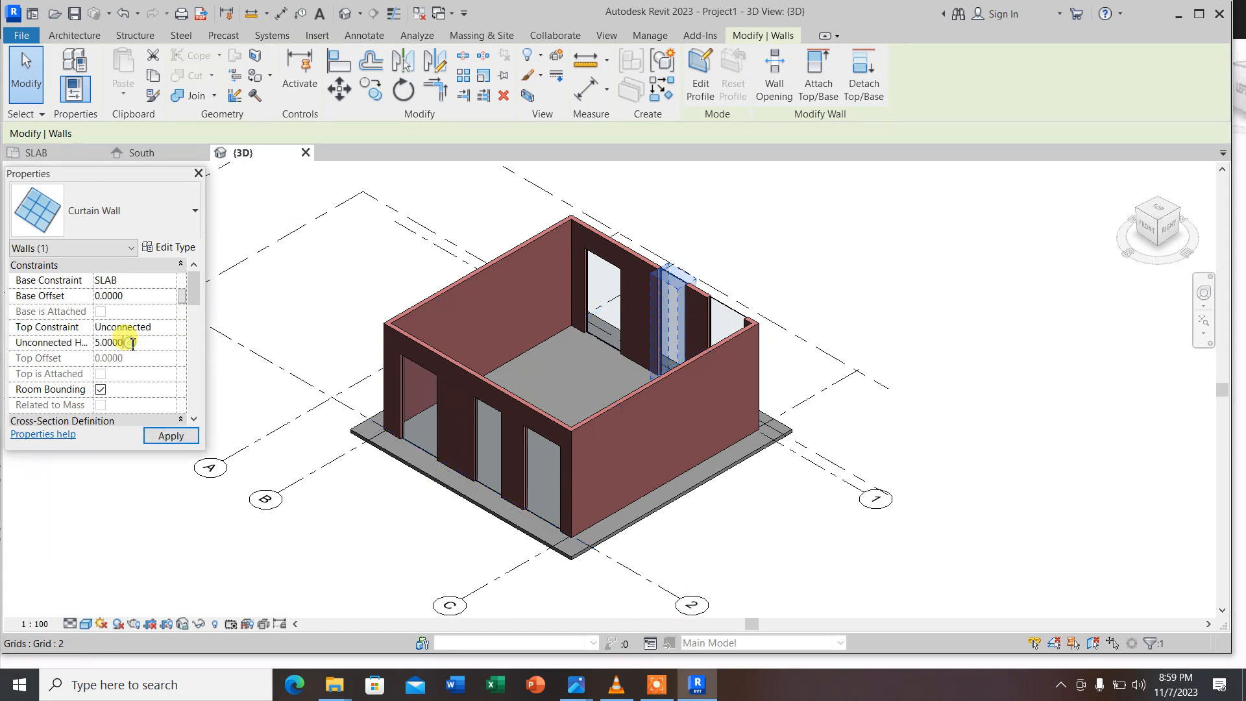
left_click_drag(132, 342, 85, 351)
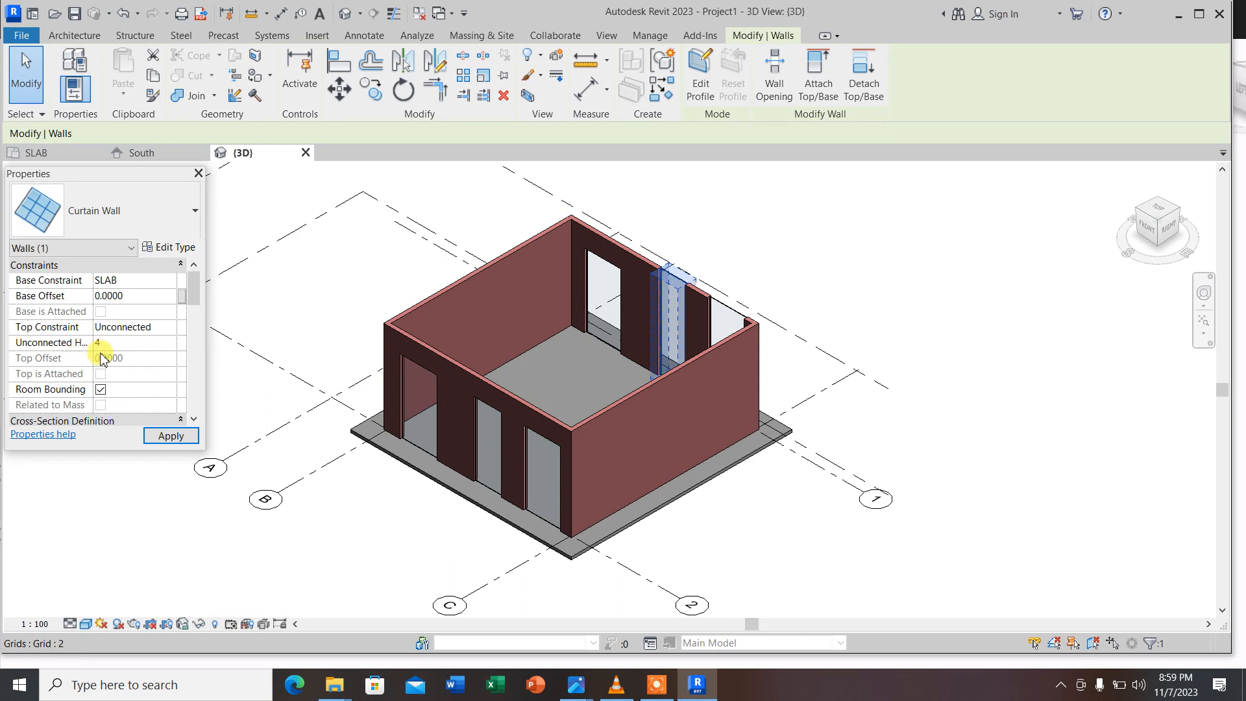
left_click(159, 441)
Set the grid 1 curtain wall nearest grid C to an Unconnected top constraint with an unconnected height of 4 m
left_click(744, 305)
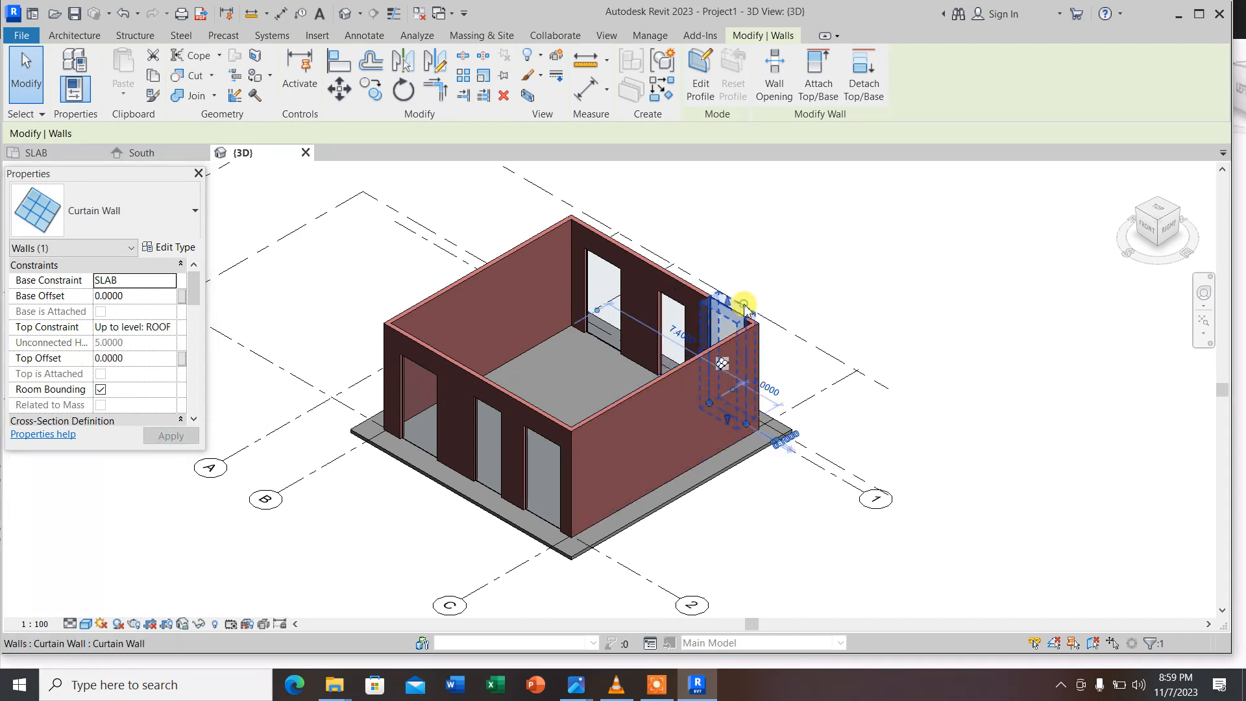
left_click(159, 326)
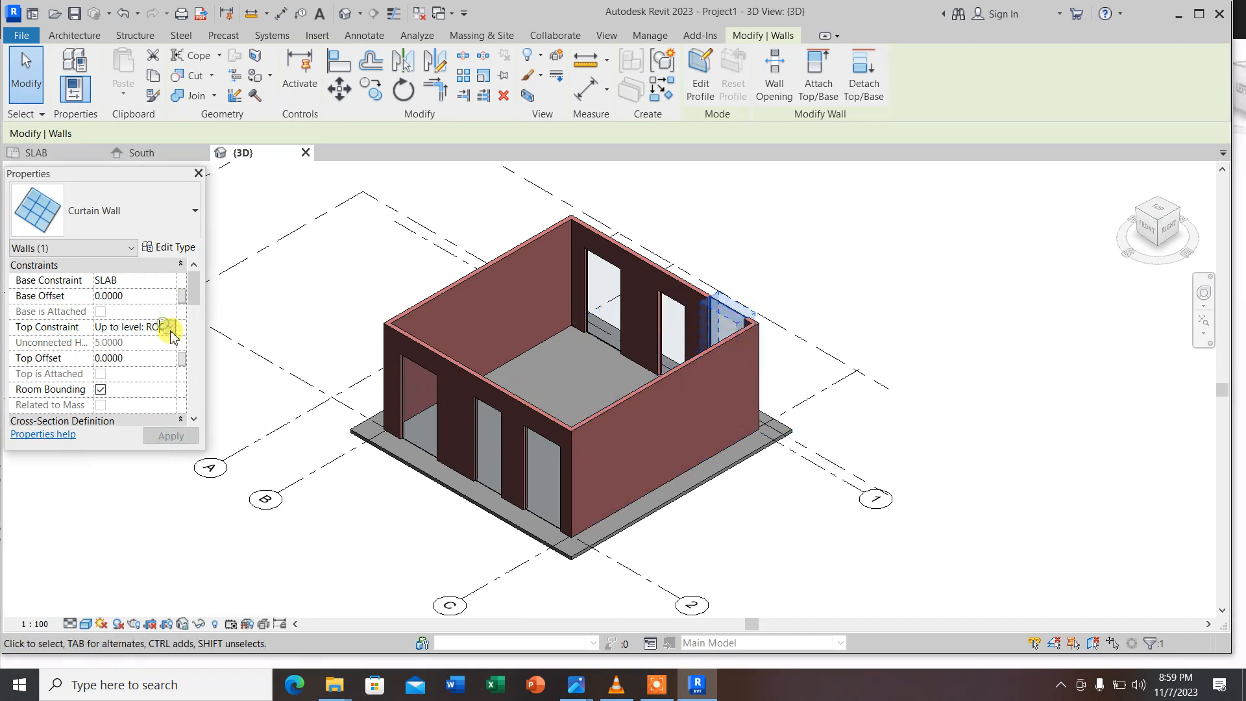
left_click(160, 332)
left_click(129, 343)
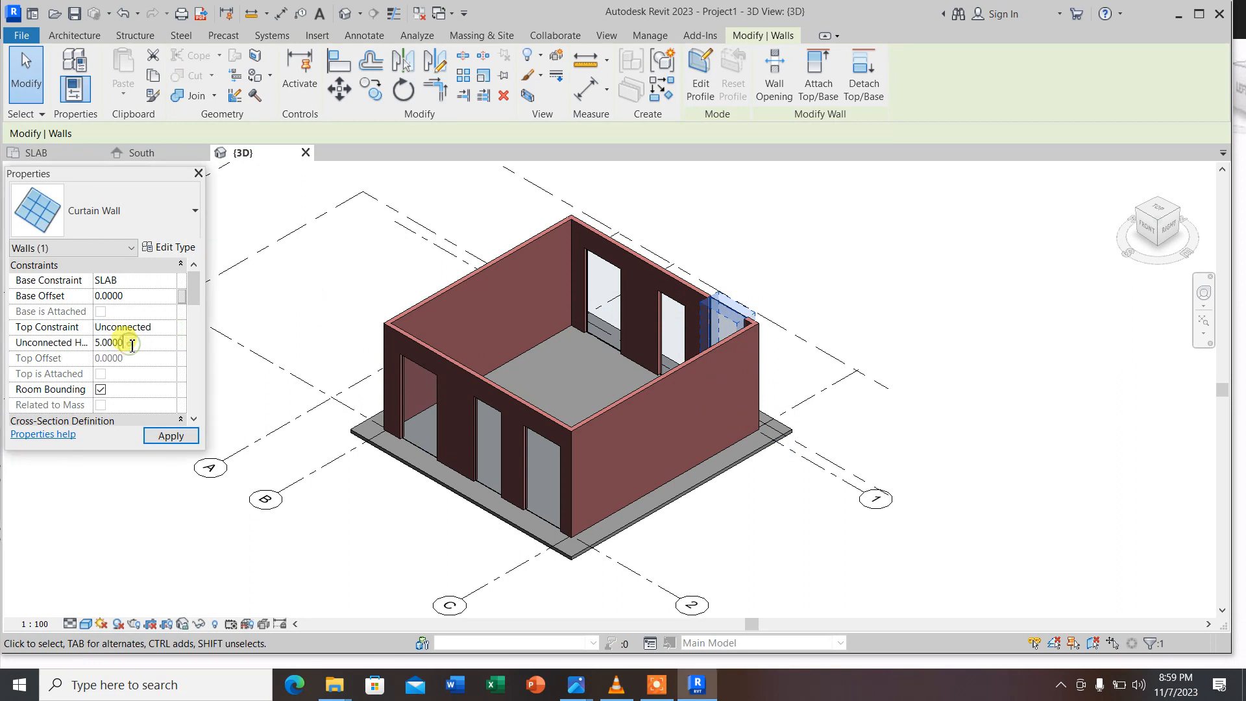
double_click(131, 343)
type("4")
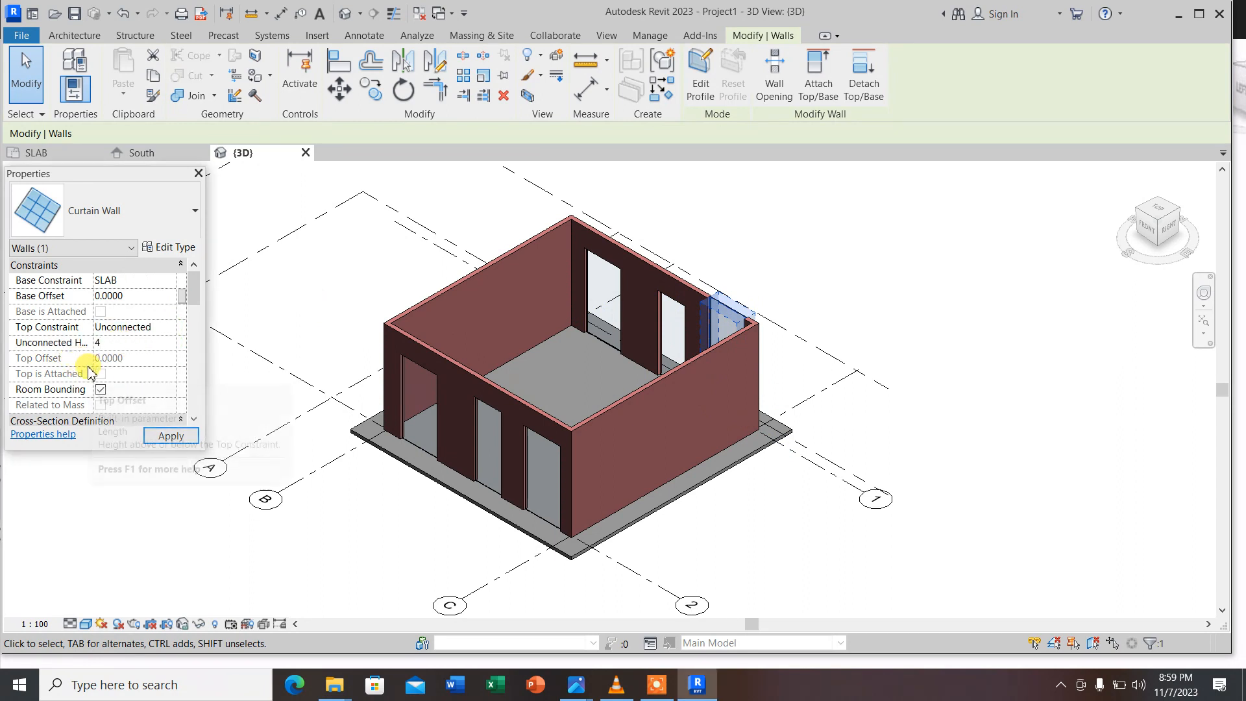
left_click(907, 399)
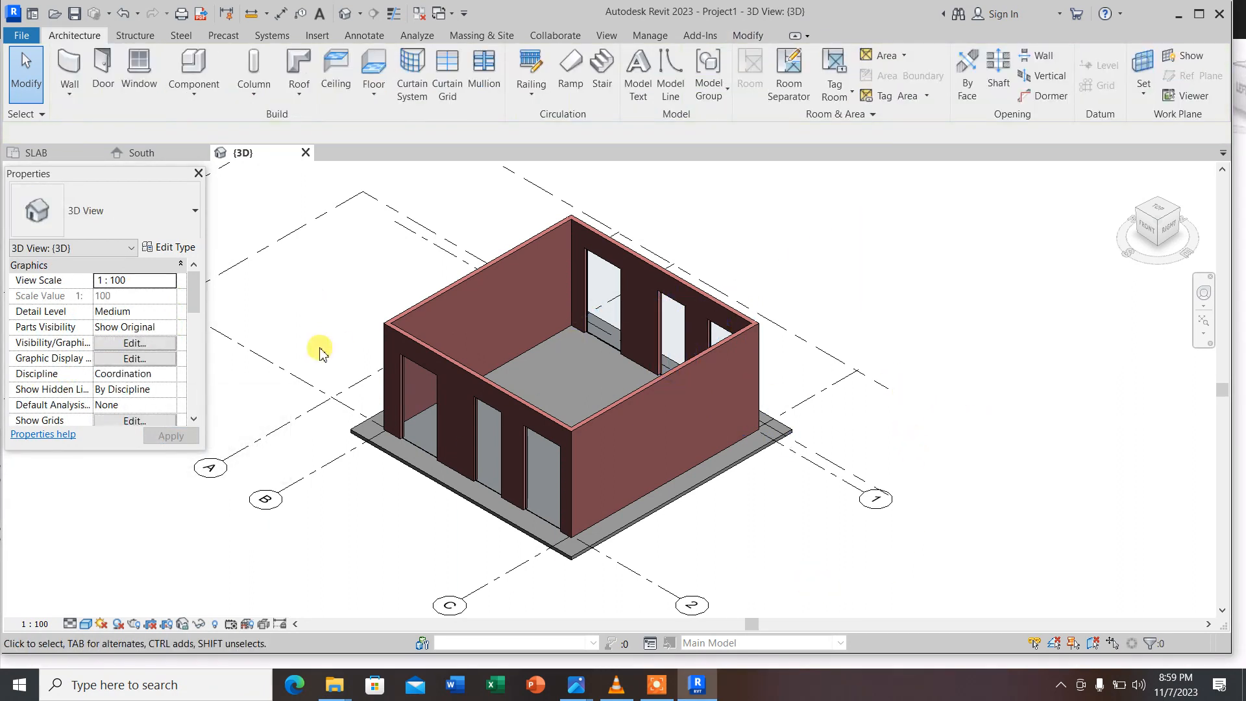
Review the openings in the 3D model, and examine the glazed openings in the reference picture REVIT DESIGN TUTO.JPG in Photos
scroll(509, 437, "down", 3)
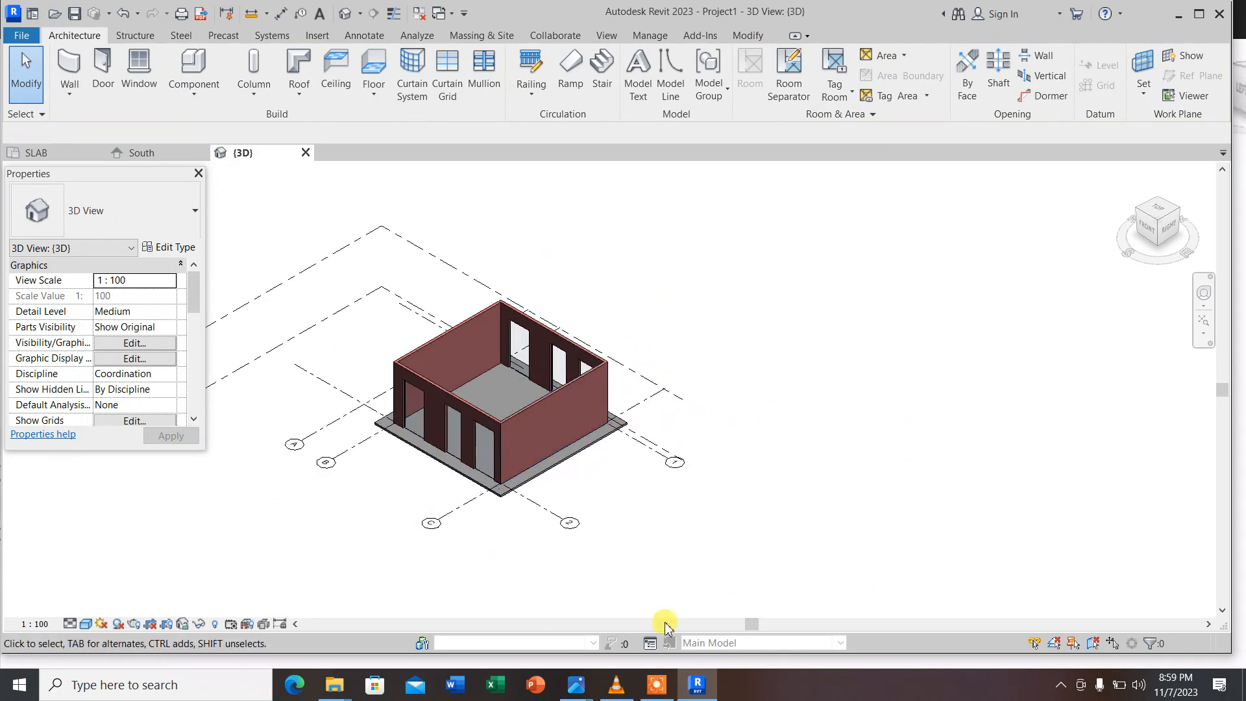
scroll(417, 423, "up", 3)
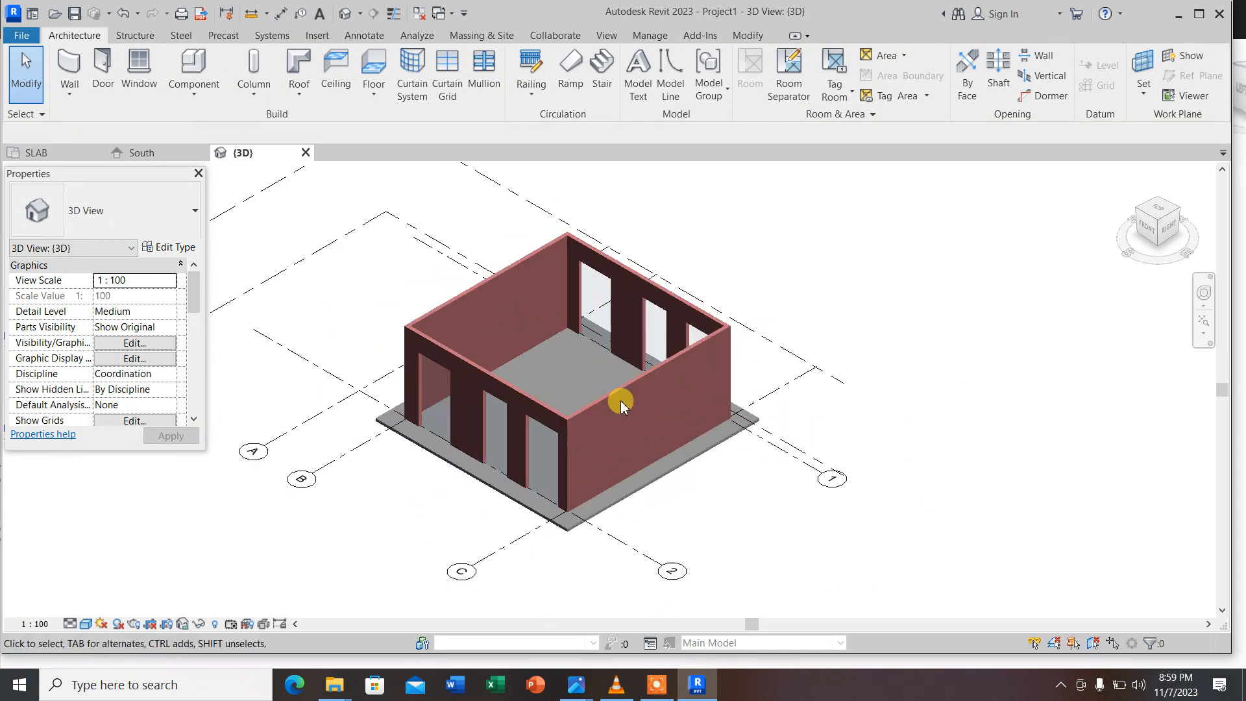
scroll(520, 354, "up", 2)
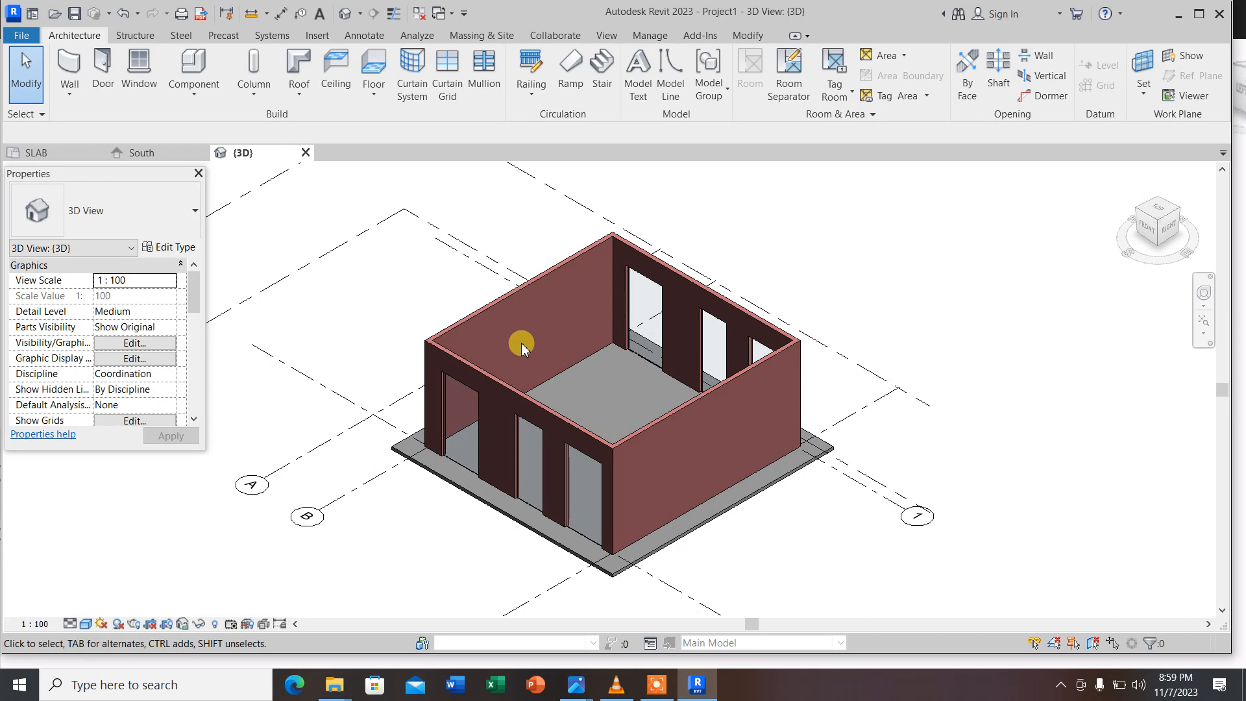
scroll(565, 420, "down", 2)
scroll(696, 454, "down", 2)
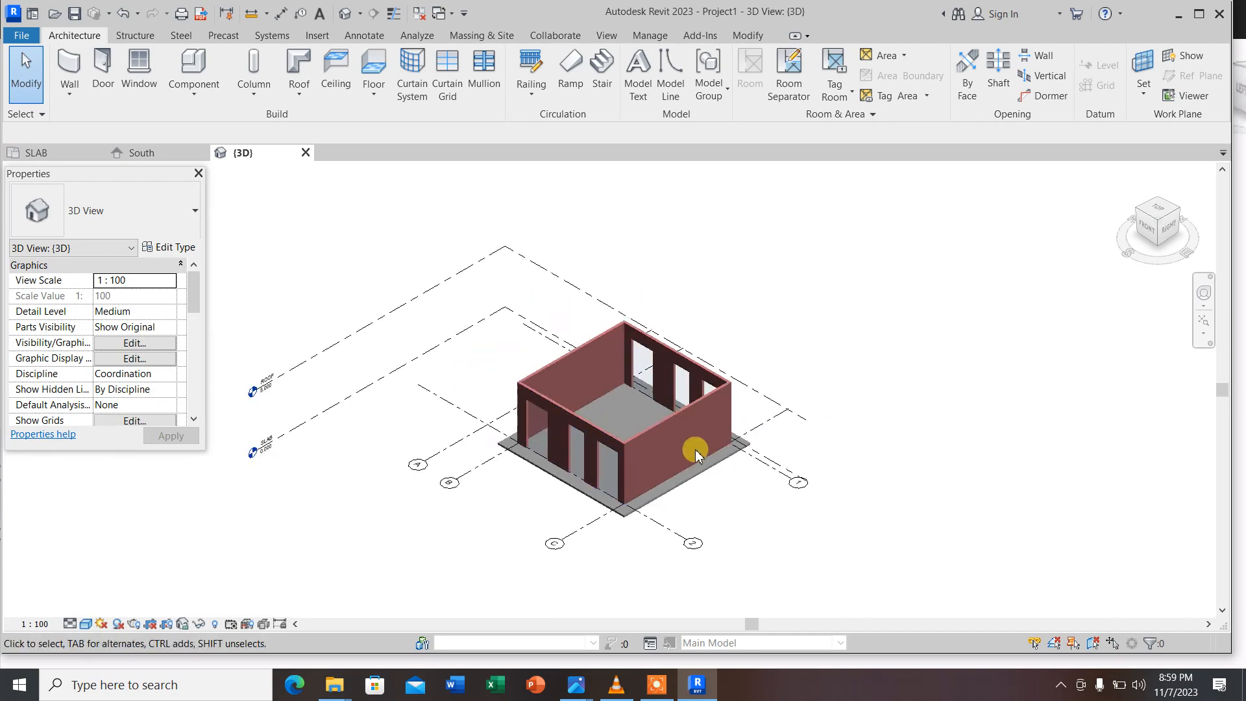
scroll(626, 503, "up", 2)
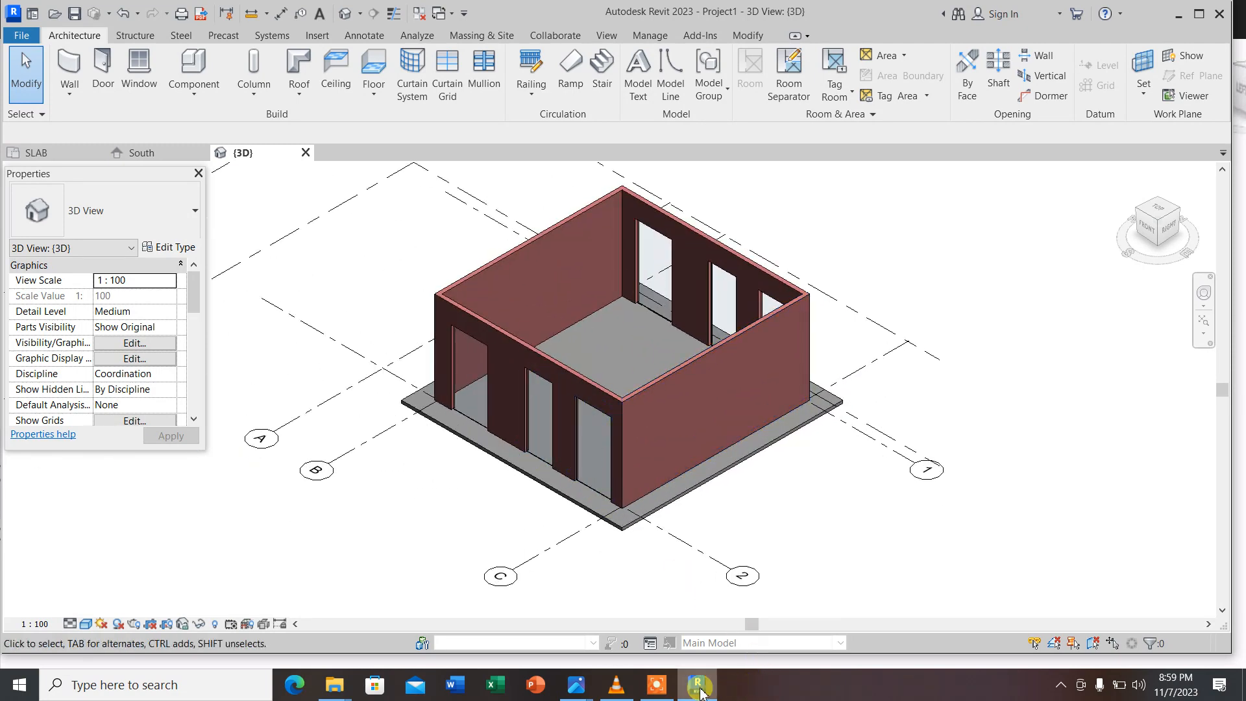
mouse_move(576, 684)
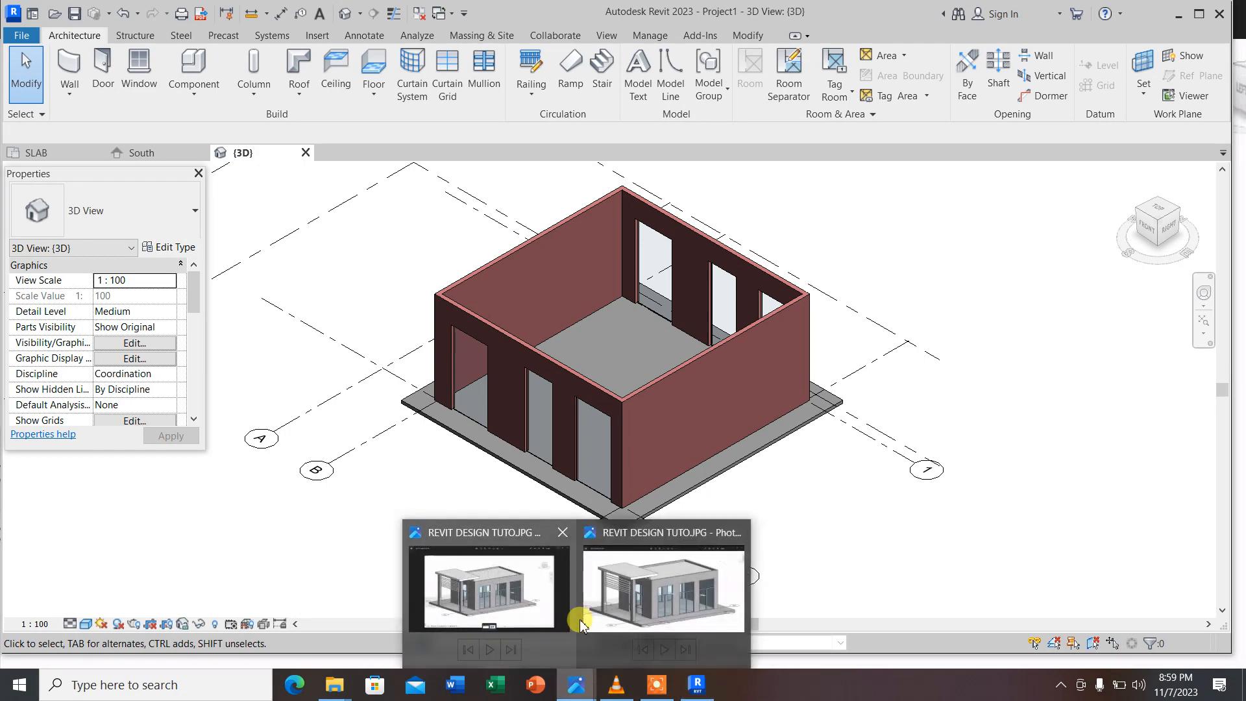
left_click(517, 594)
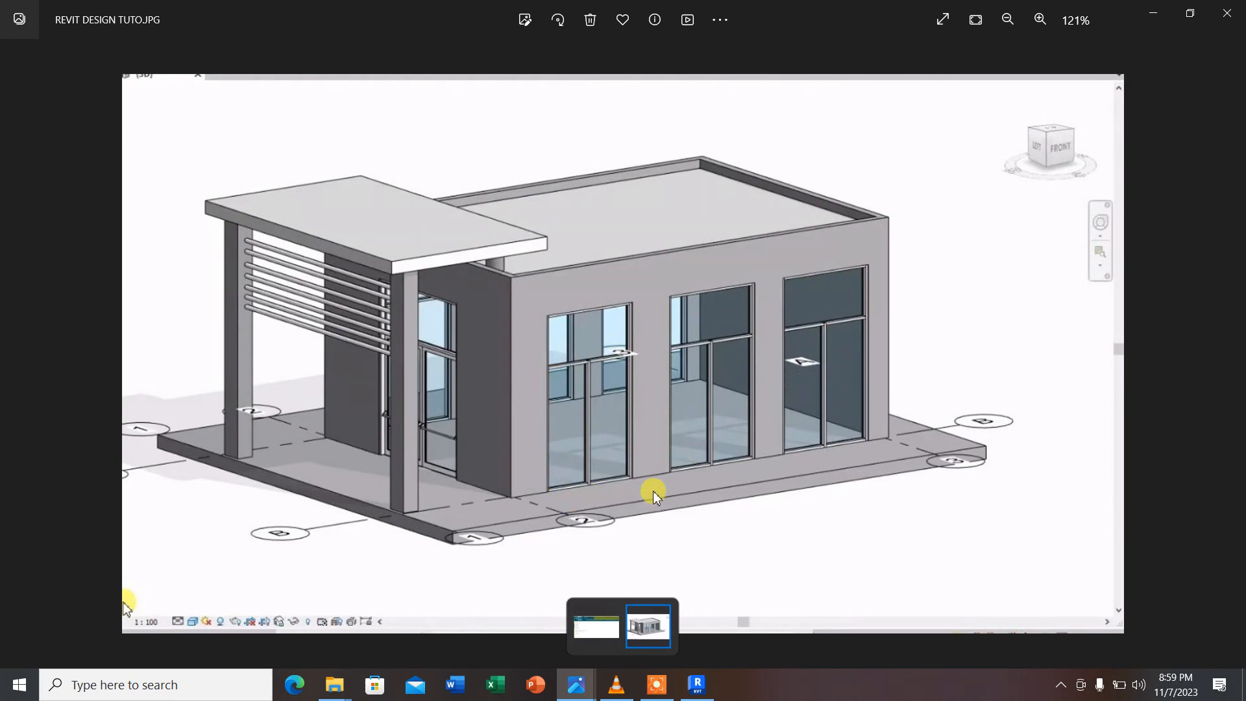
Switch to Revit and add a horizontal curtain grid line about 1.6 m above the base of the grid 2 curtain wall nearest grid B
left_click(697, 685)
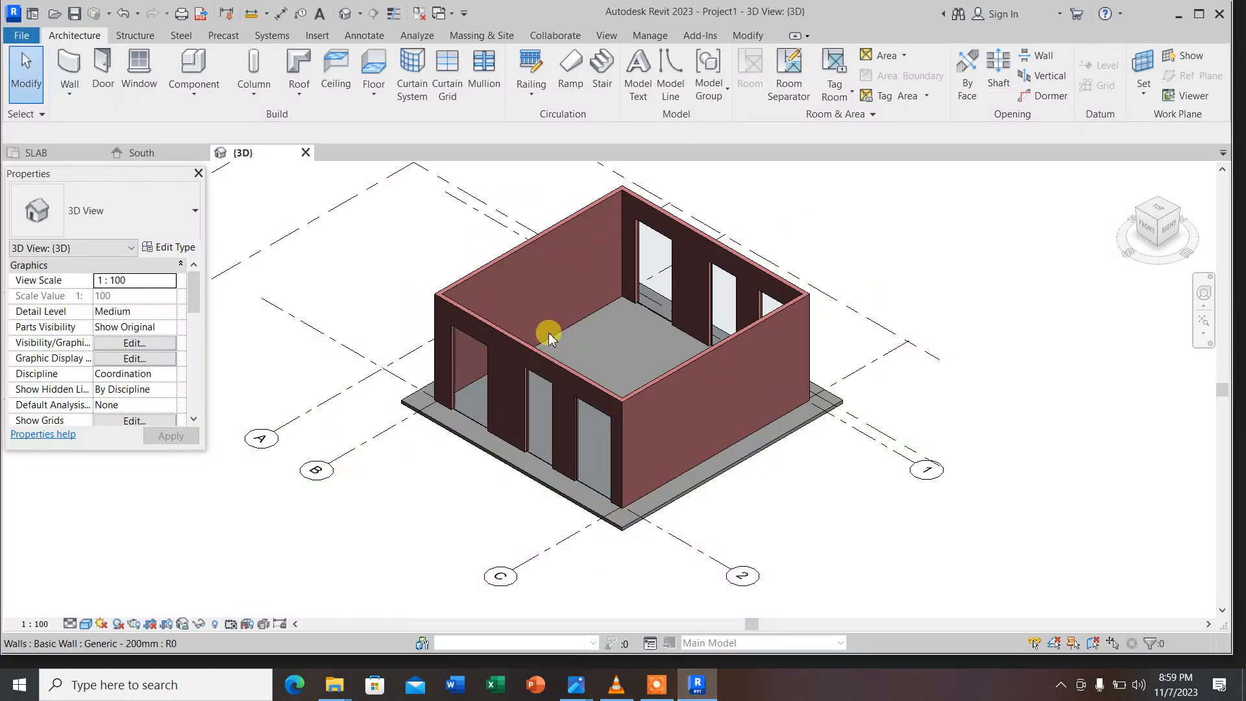
scroll(495, 357, "up", 2)
scroll(516, 384, "down", 2)
scroll(490, 385, "up", 1)
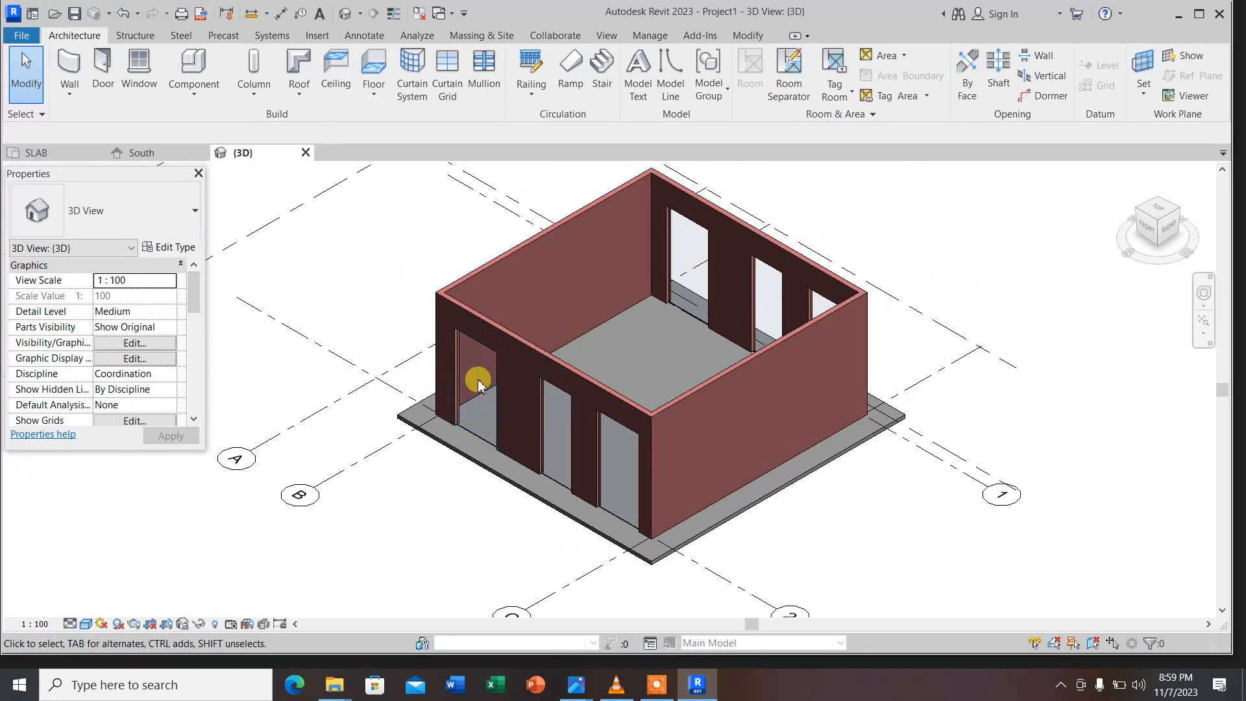
scroll(504, 383, "up", 1)
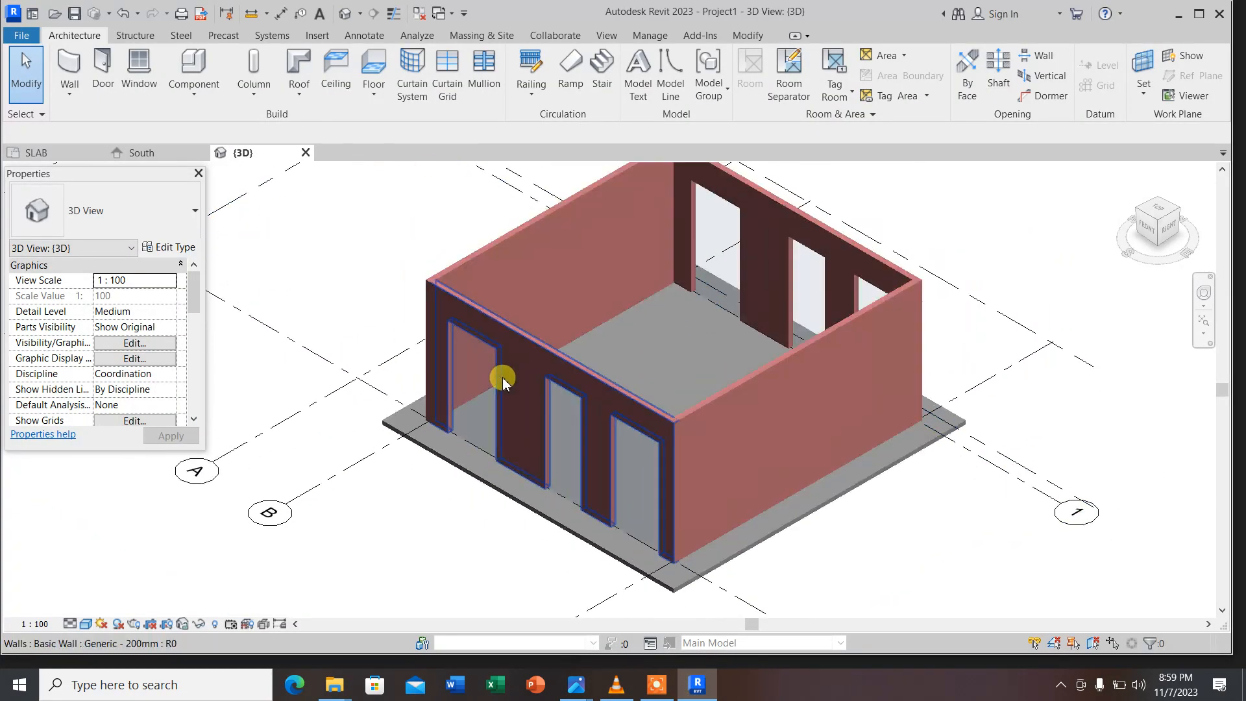
scroll(500, 383, "up", 1)
left_click(493, 384)
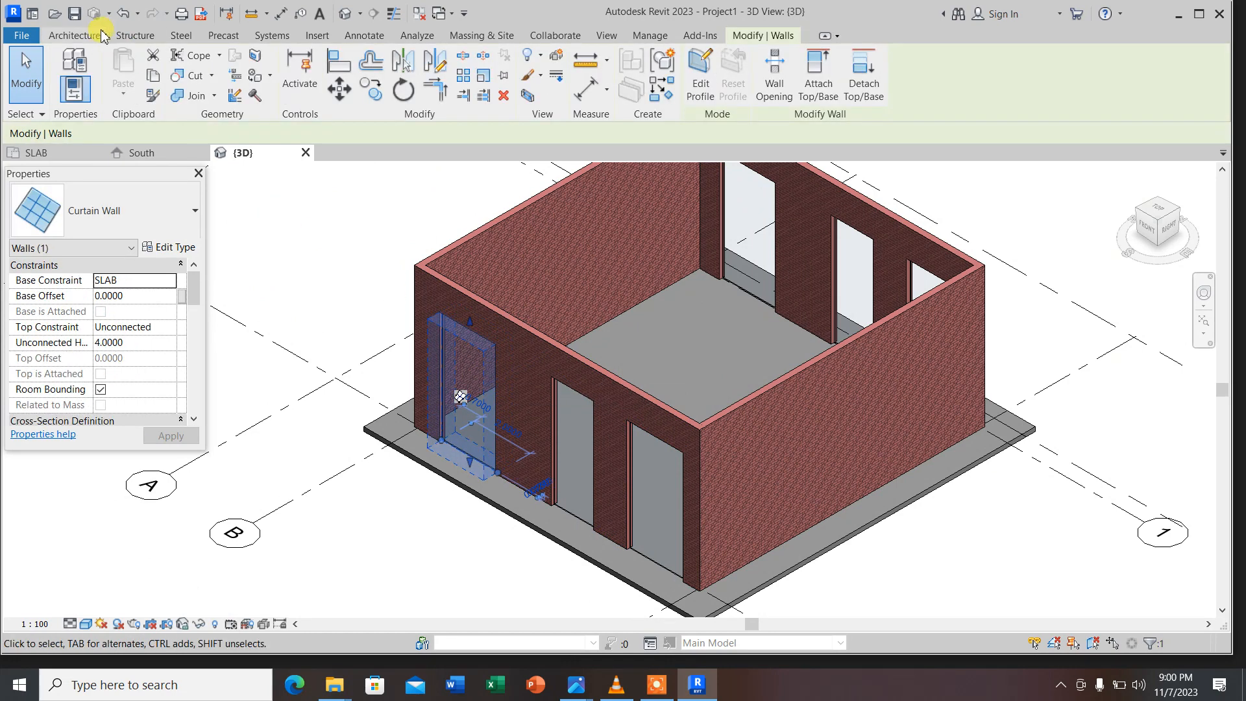
left_click(72, 37)
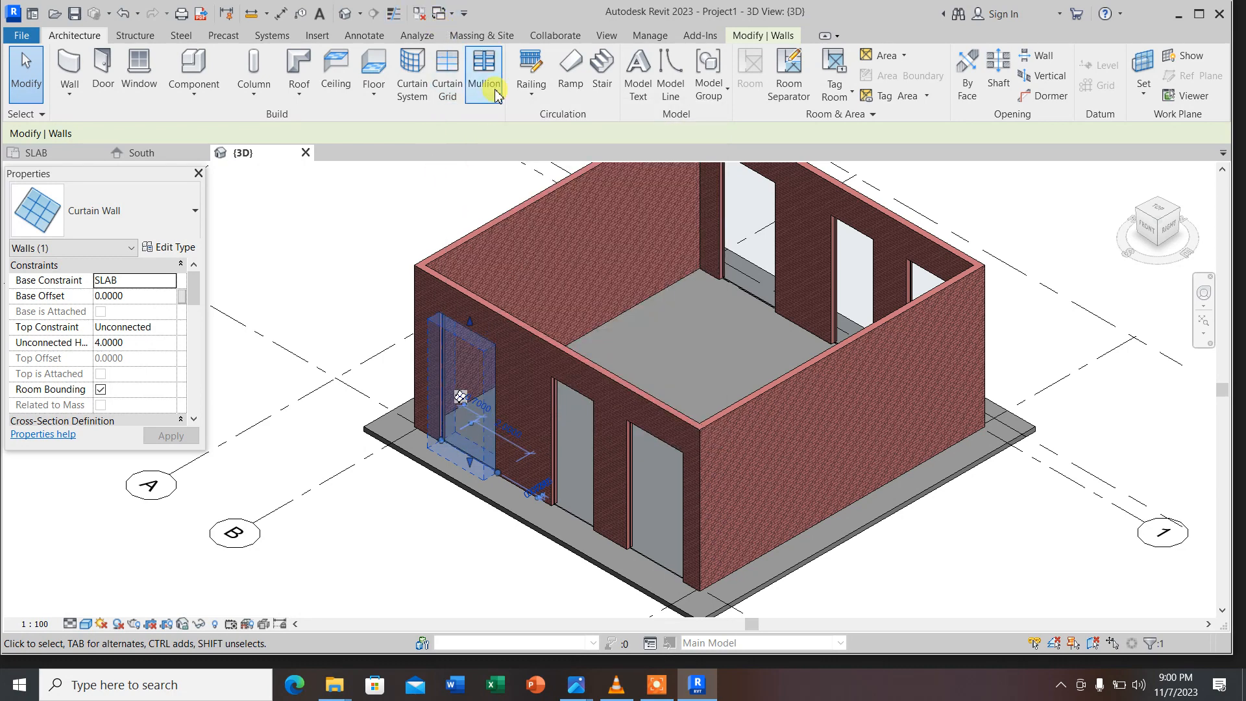
left_click(448, 78)
scroll(468, 383, "up", 4)
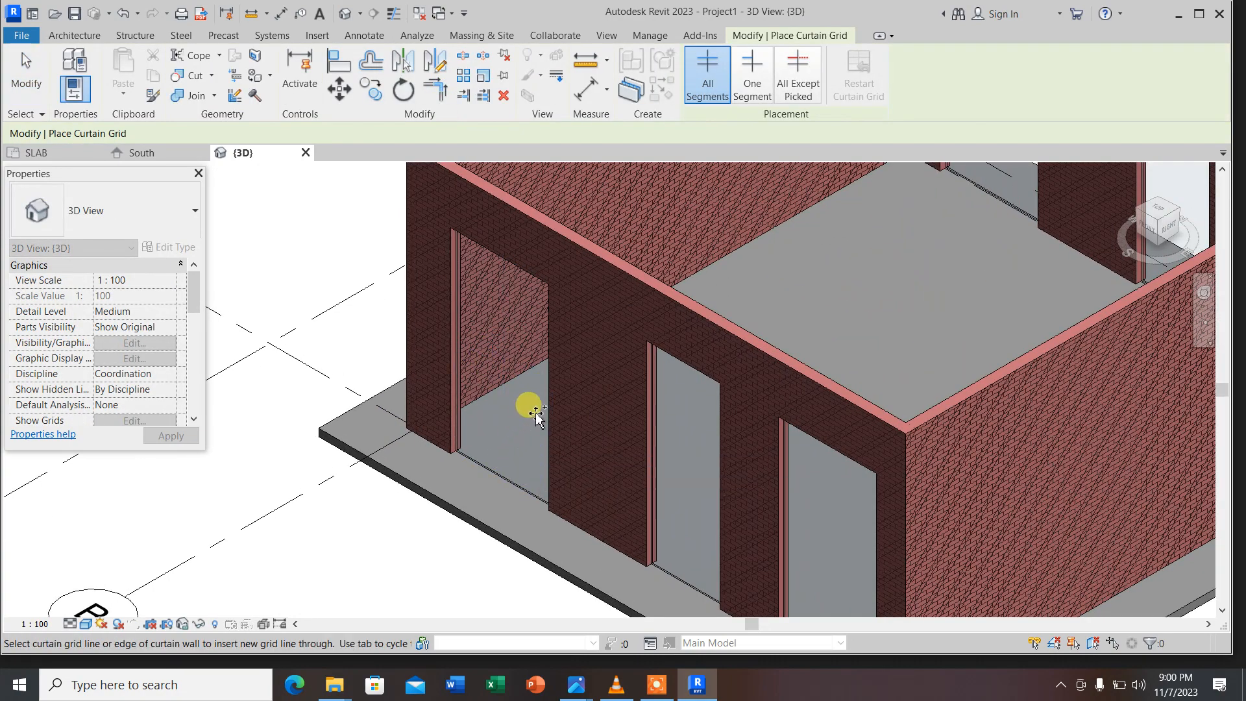
left_click(547, 376)
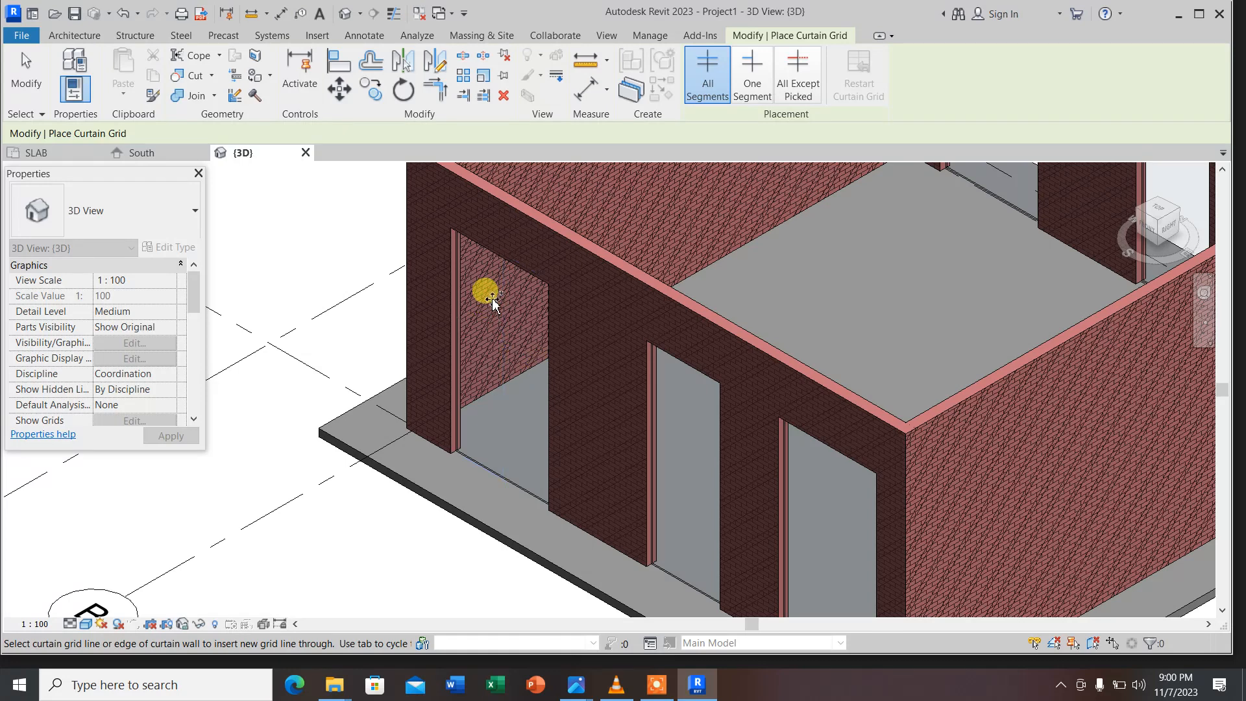
Add a vertical curtain grid line through the midpoint of the same curtain wall's width, crossing all segments
left_click(501, 260)
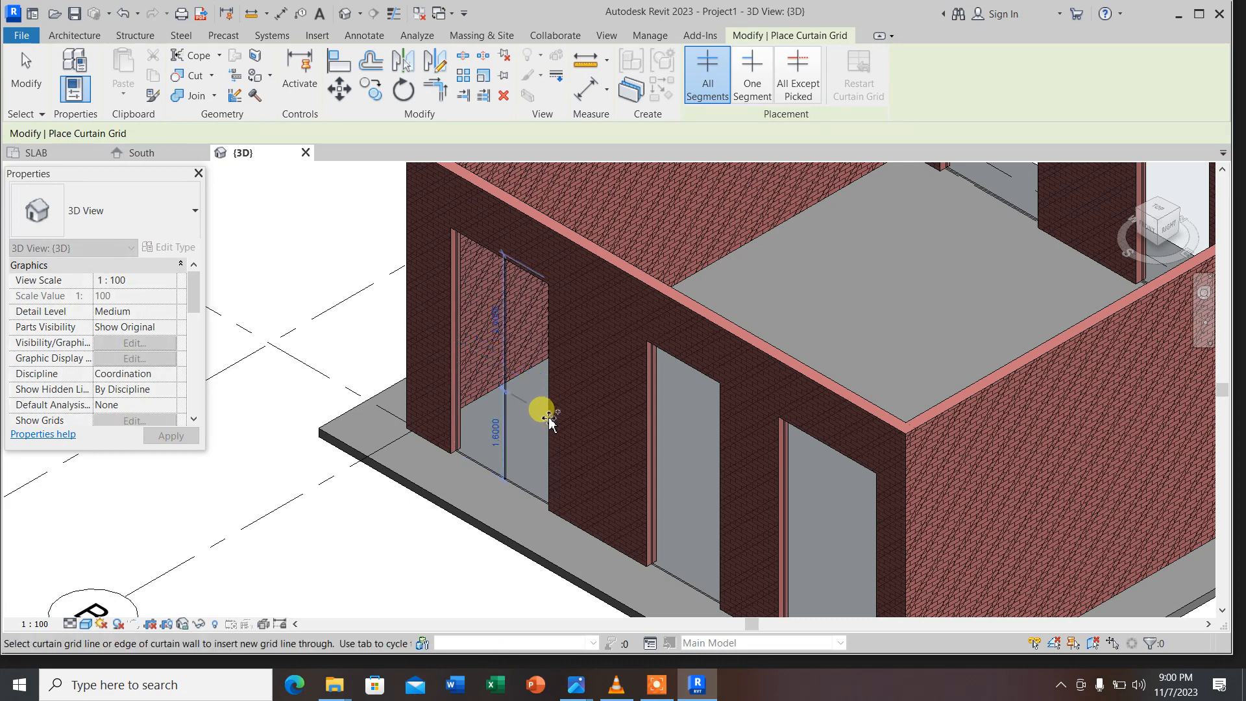
scroll(505, 323, "up", 2)
scroll(504, 322, "up", 3)
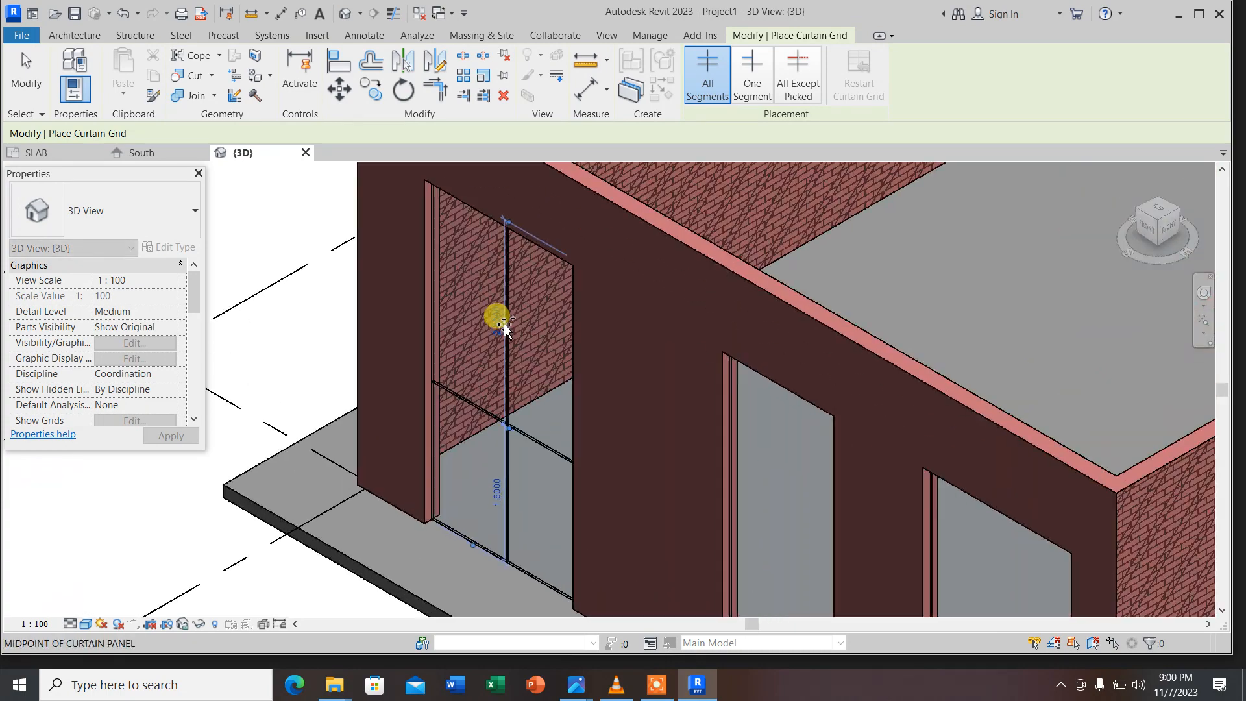
scroll(490, 419, "down", 2)
left_click(489, 420)
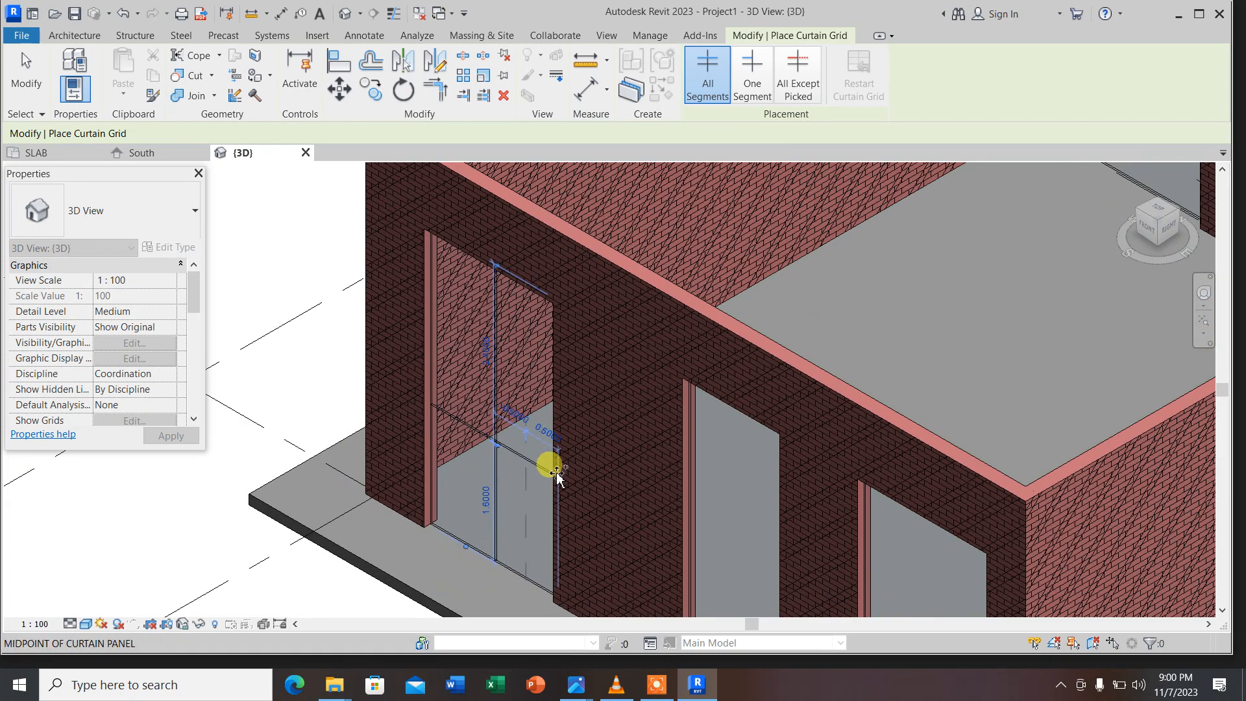
scroll(496, 395, "up", 1)
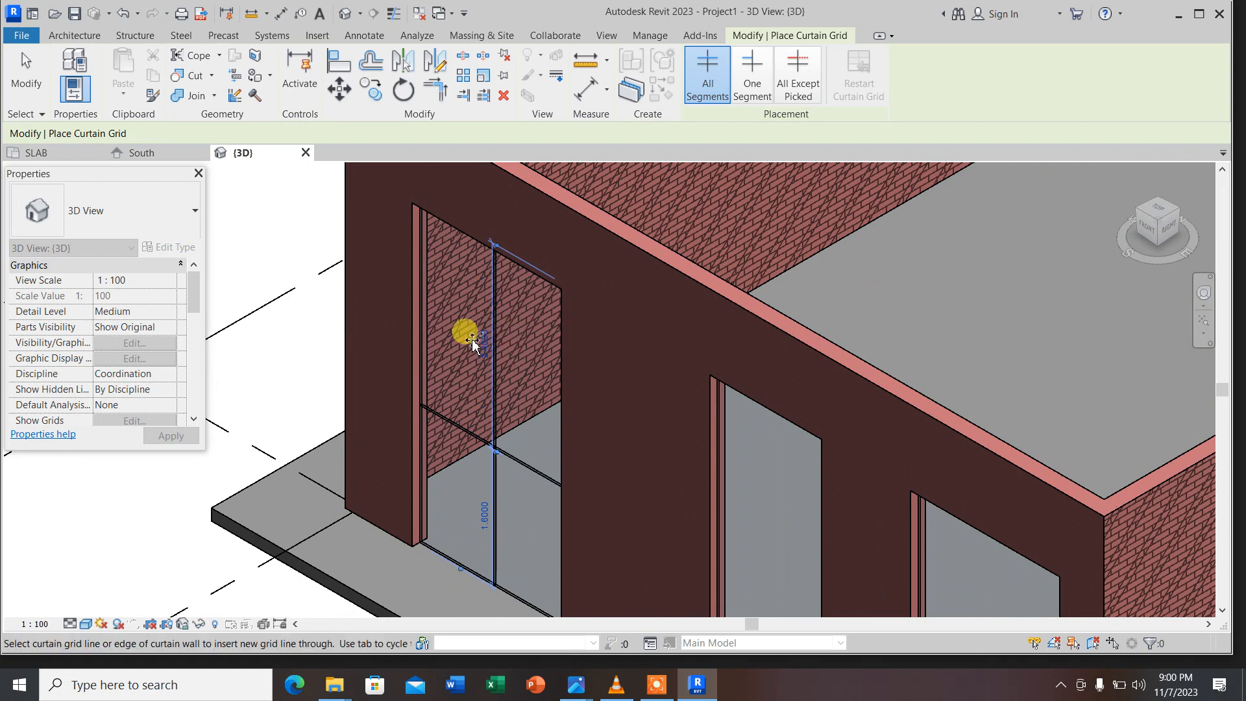
Set the horizontal grid line's distance from the top of the leftmost curtain wall to 1
left_click(486, 343)
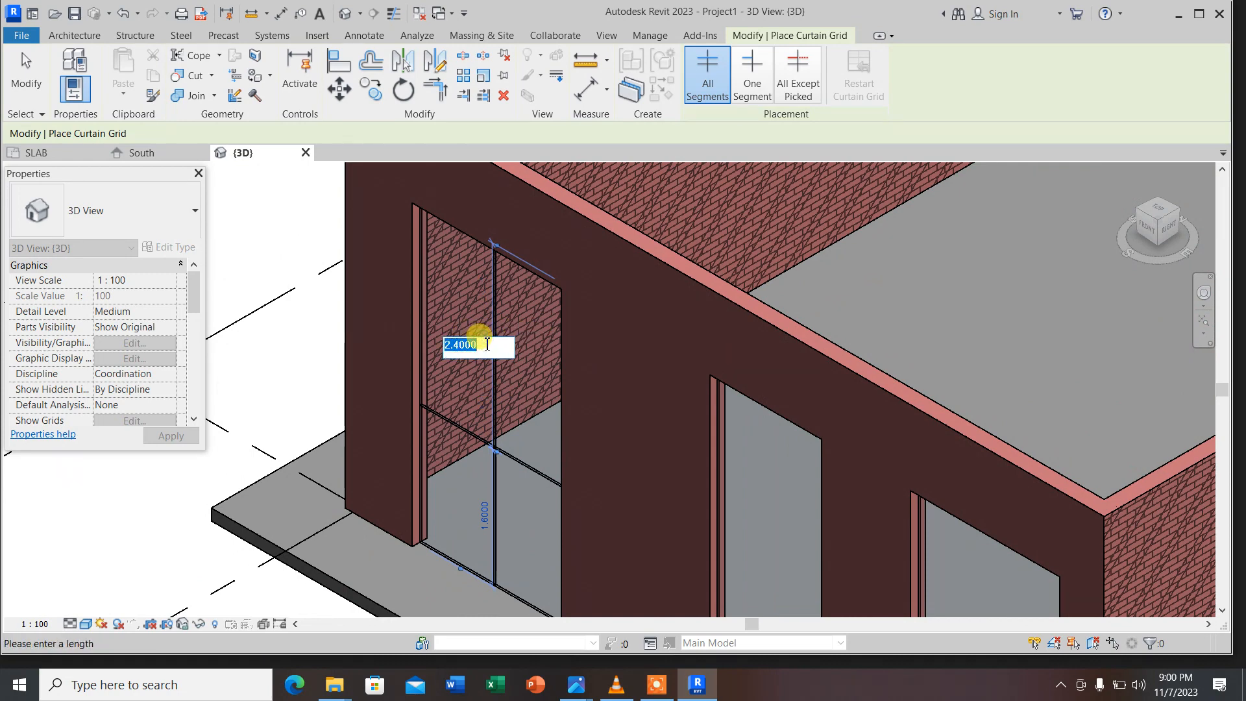
type("1")
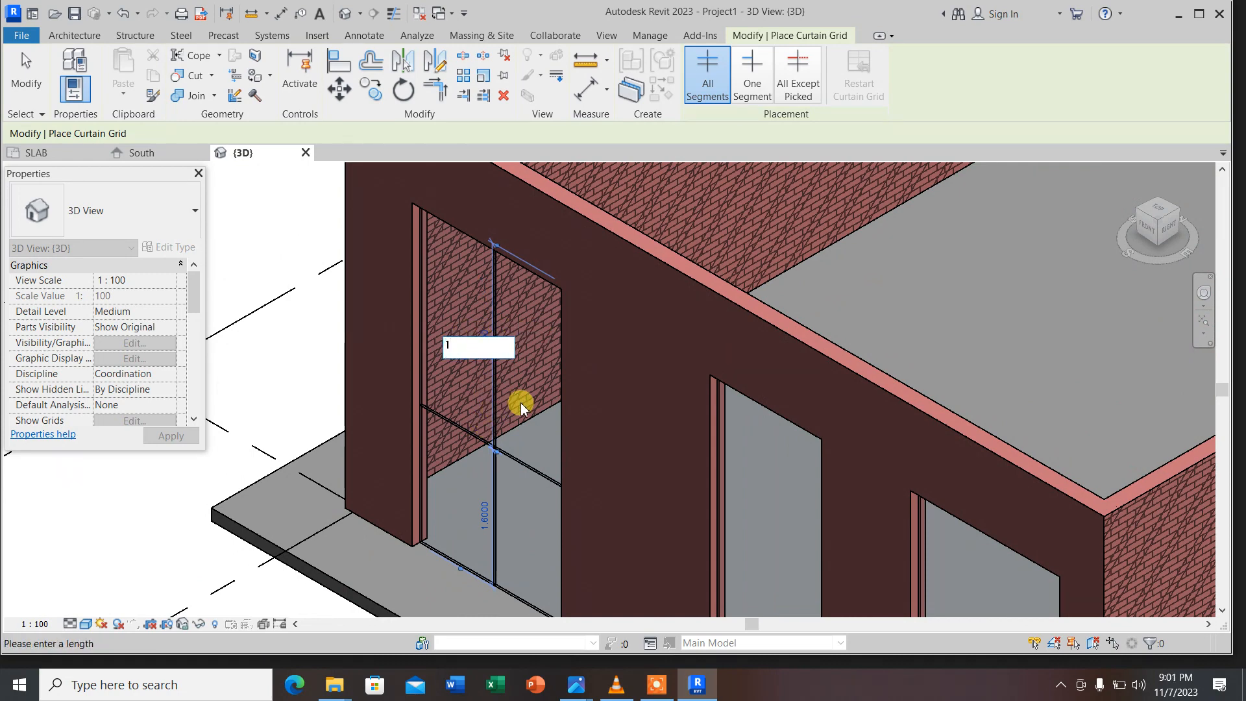
key("Return")
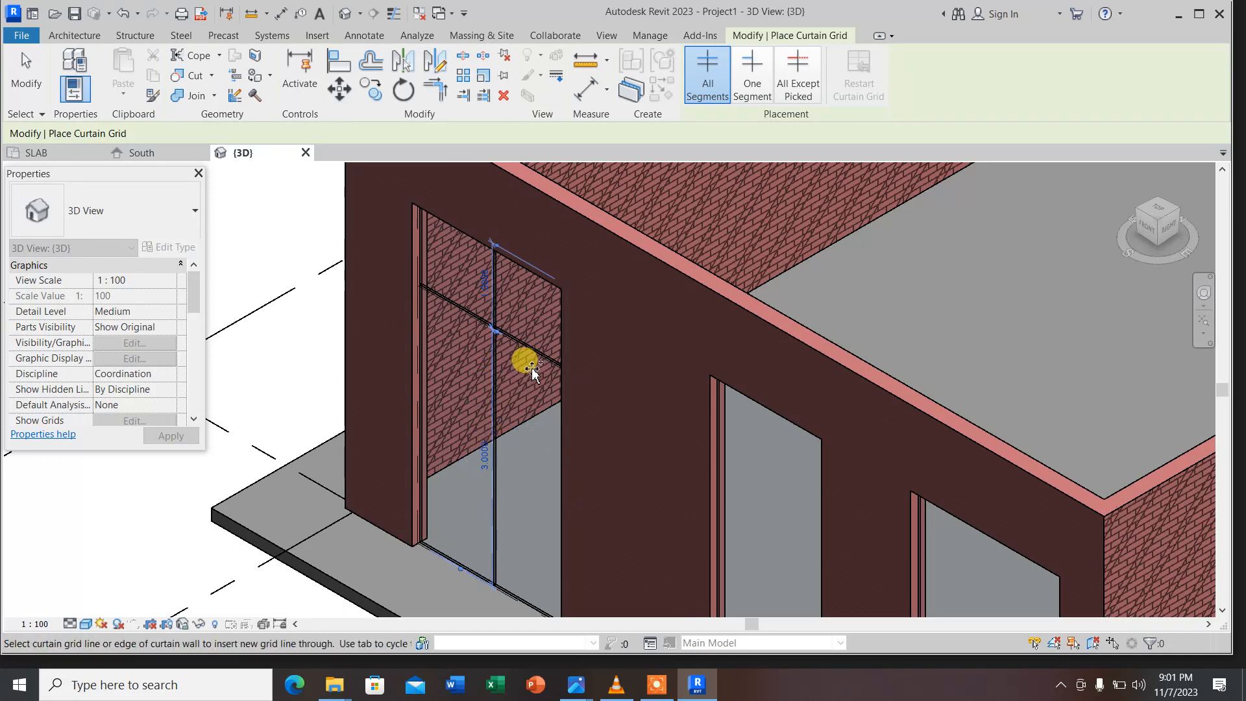
scroll(506, 400, "up", 1)
scroll(448, 357, "down", 1)
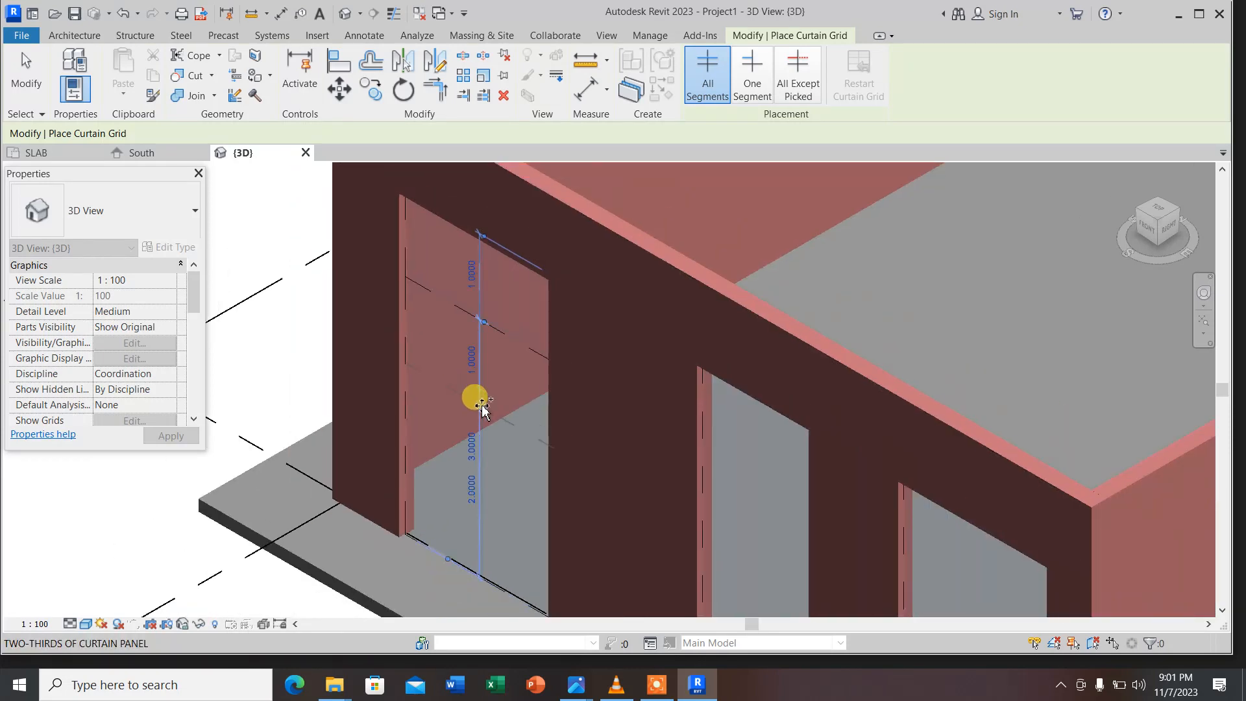
left_click(481, 440)
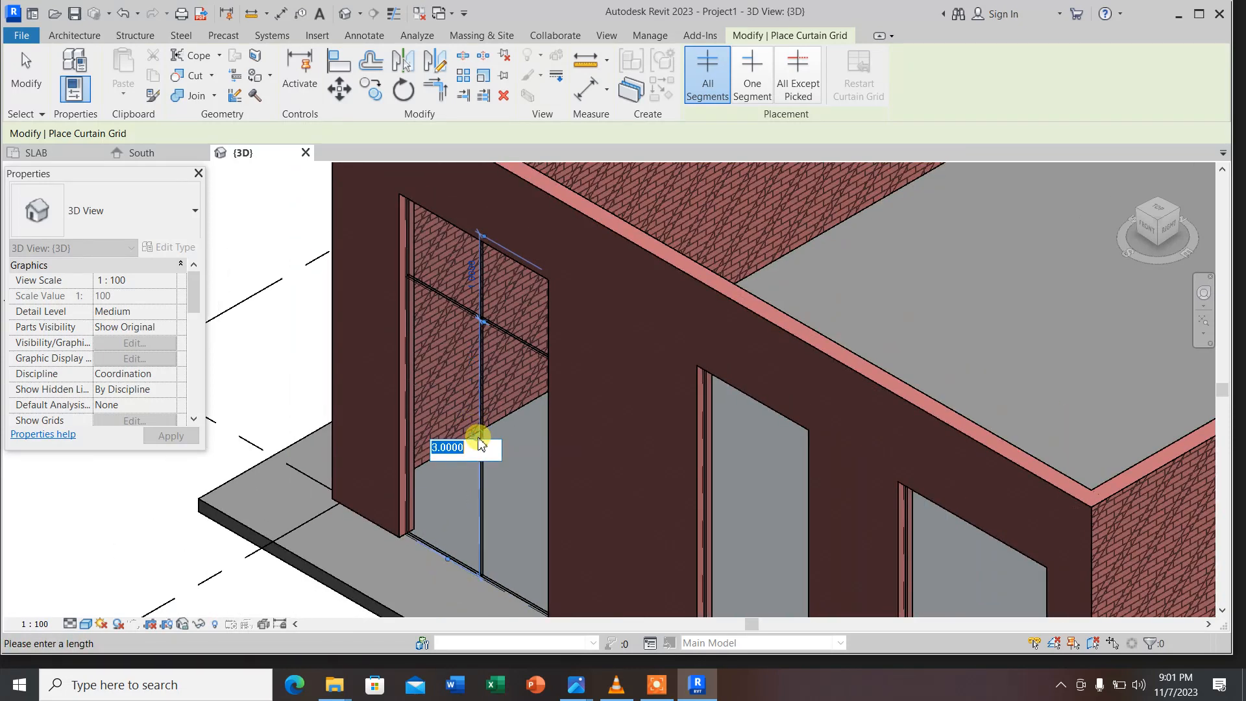
left_click(515, 488)
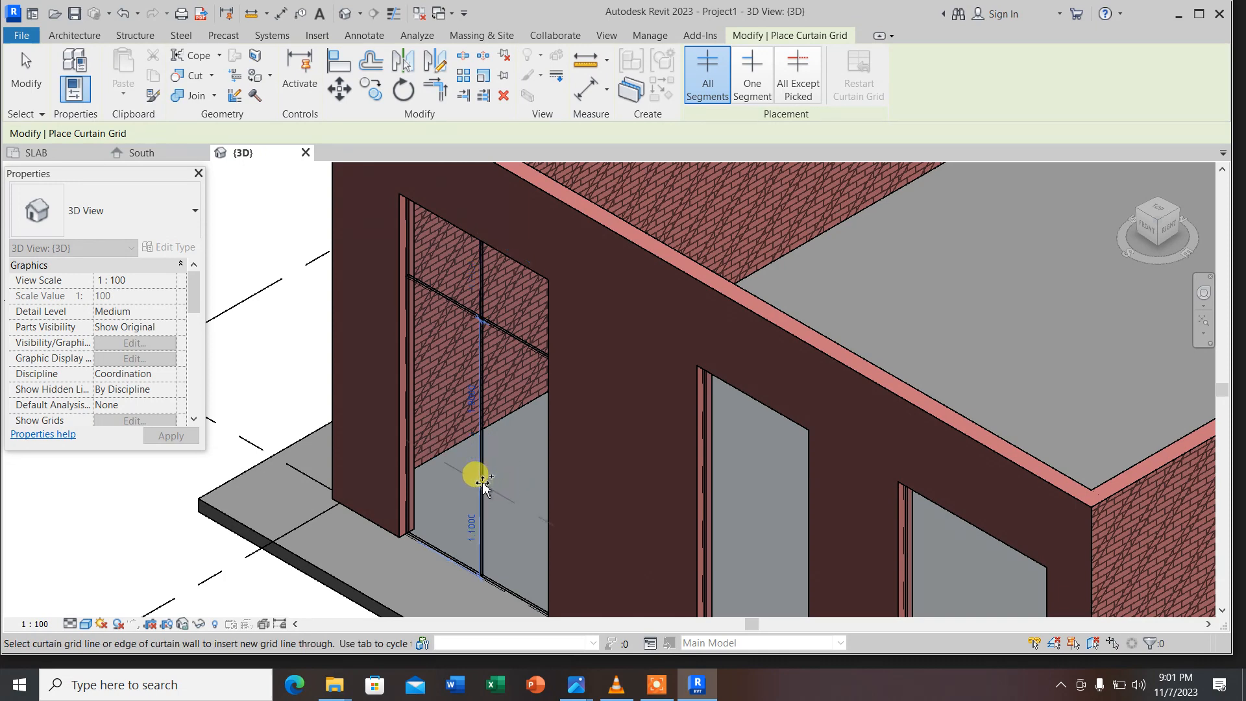
Delete the vertical grid line running through the leftmost curtain wall
key("Escape")
left_click(479, 463)
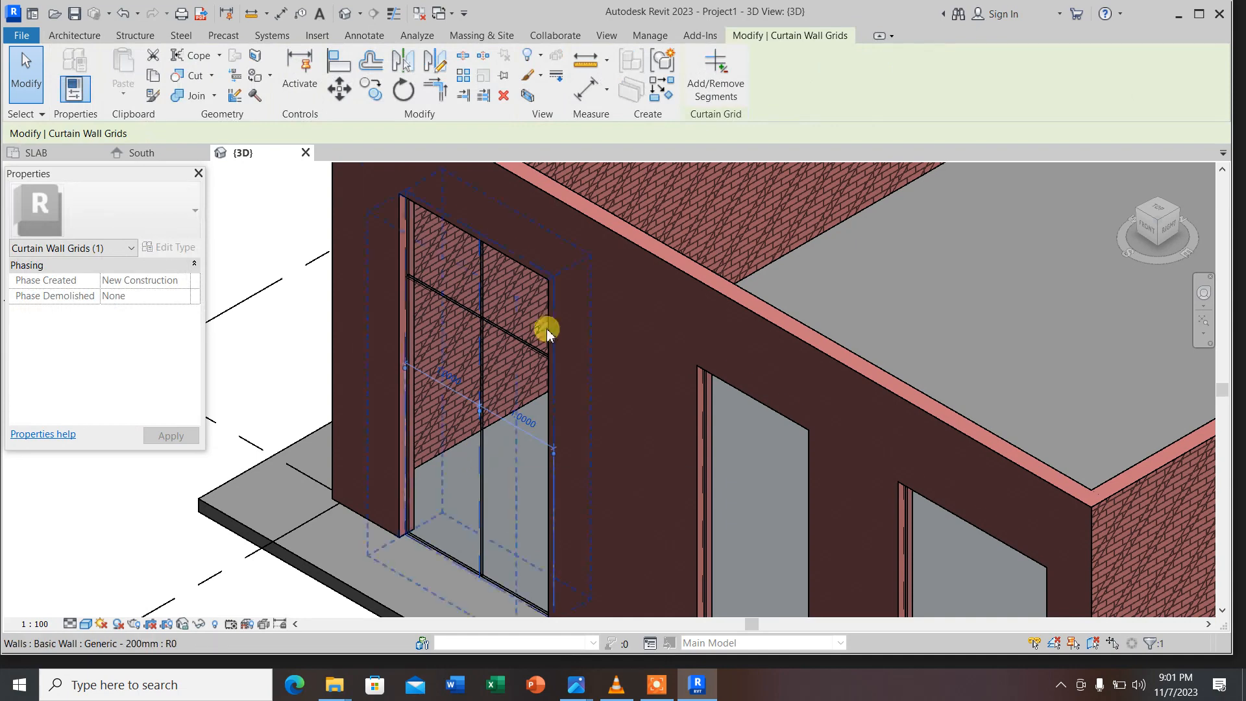
left_click(505, 98)
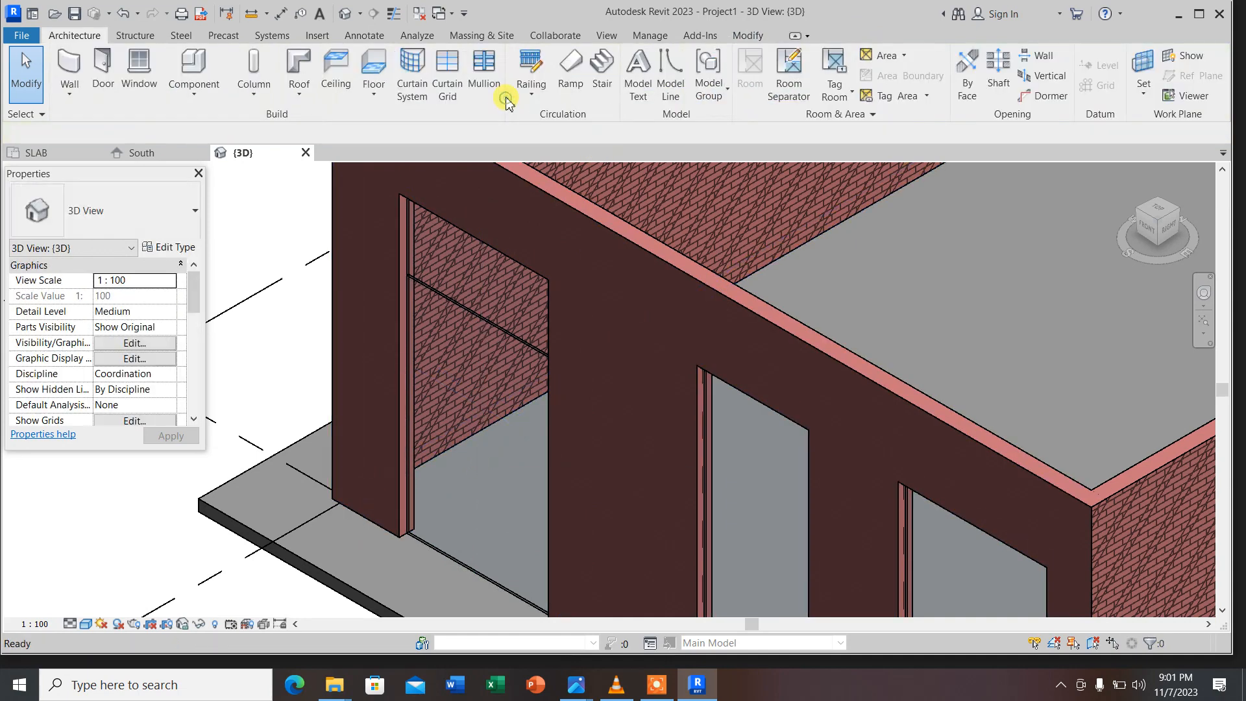
Add an all-segments horizontal curtain grid line at the midpoint of the upper panel in the leftmost curtain wall
scroll(487, 326, "up", 3)
scroll(458, 315, "down", 3)
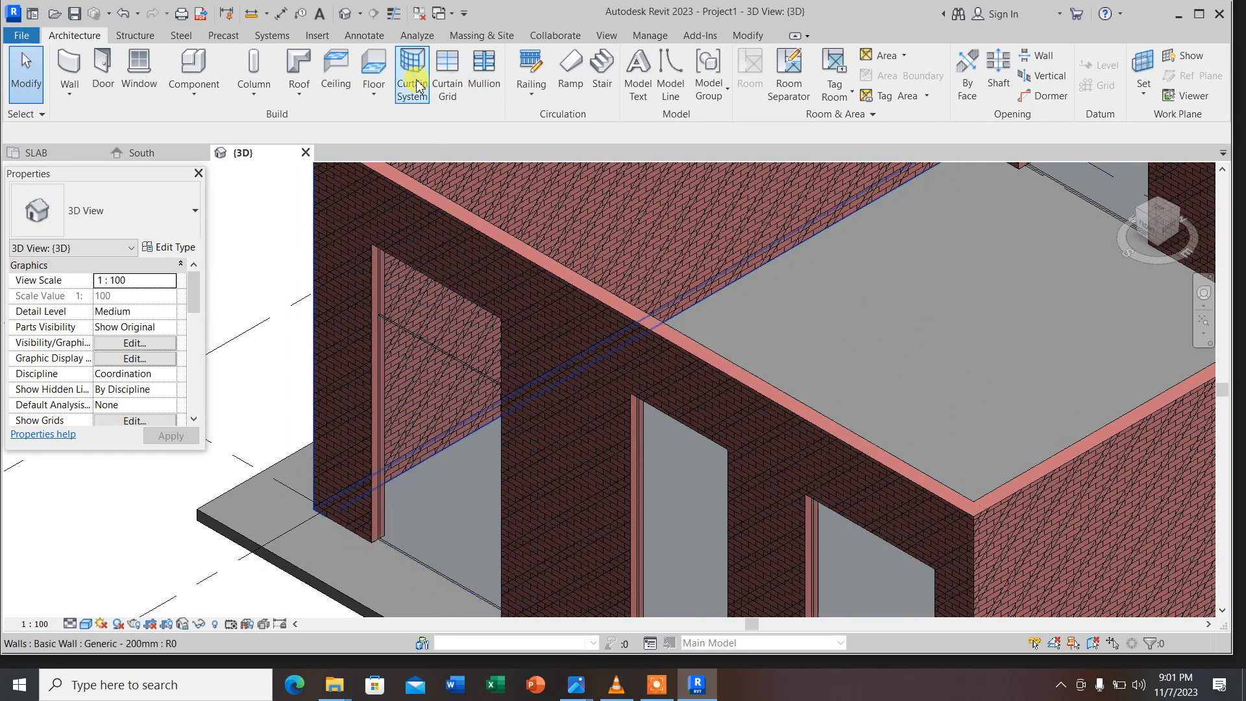
left_click(447, 71)
scroll(458, 324, "up", 3)
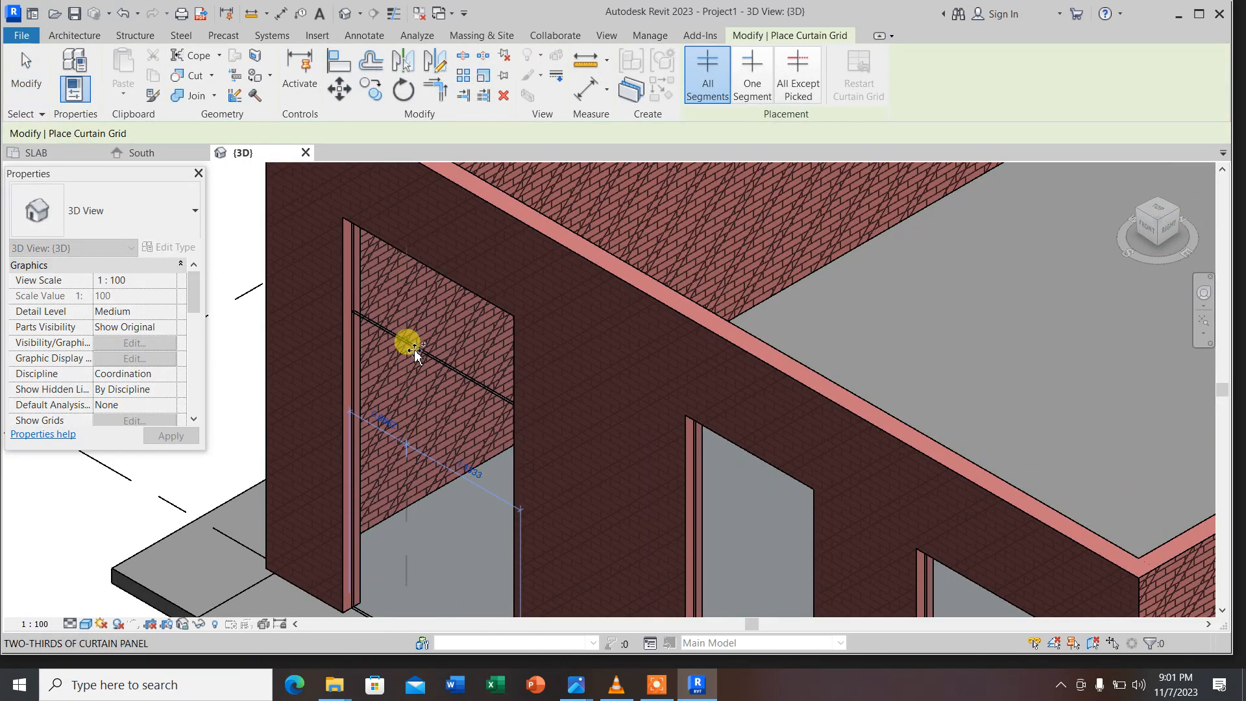
left_click(422, 349)
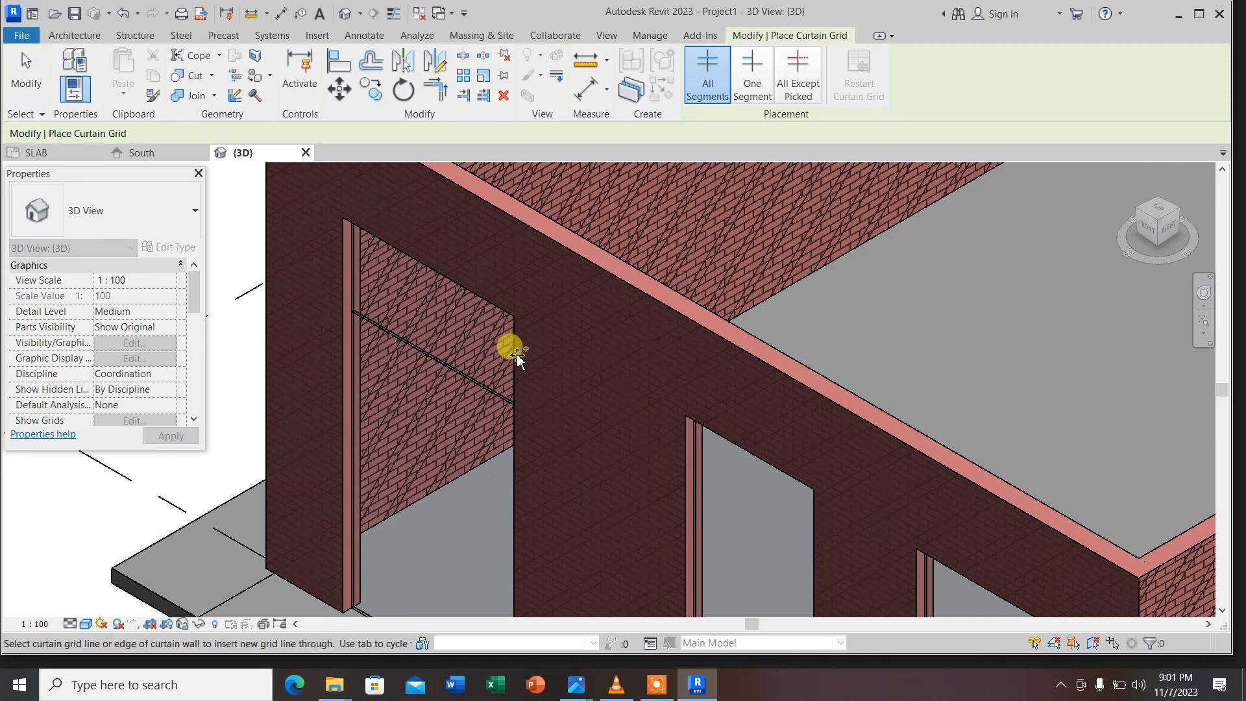
scroll(513, 356, "up", 2)
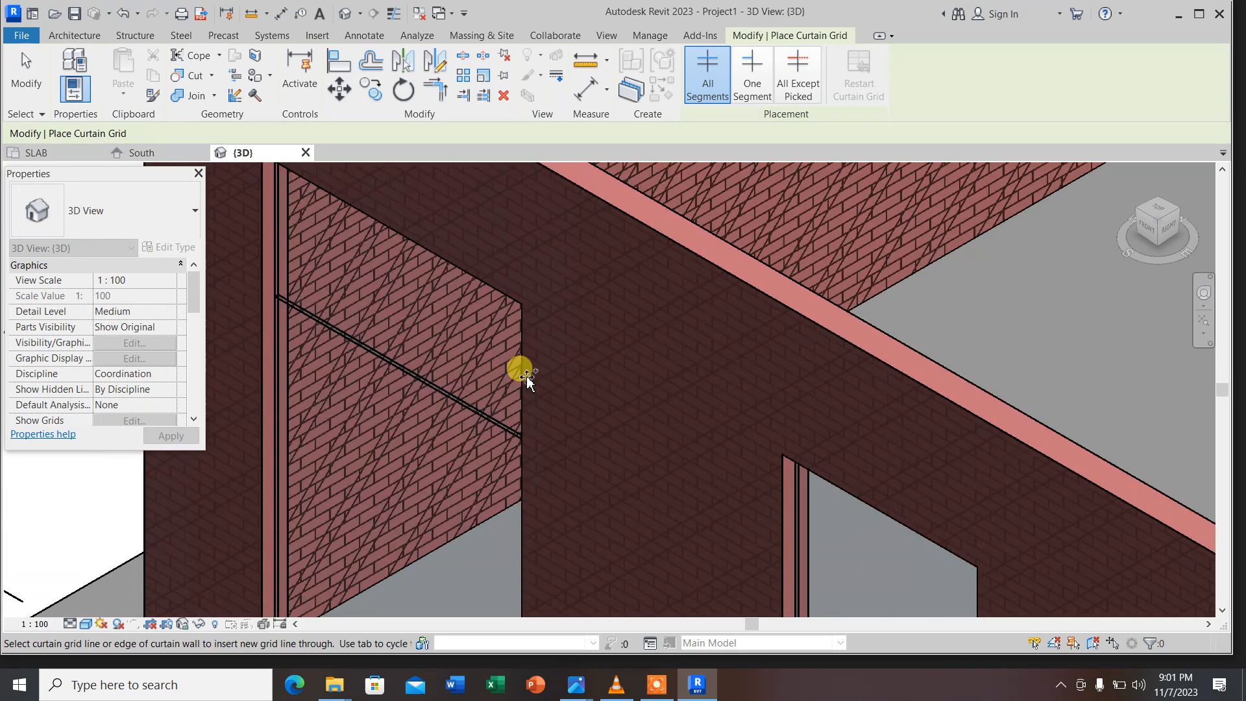
scroll(494, 341, "down", 3)
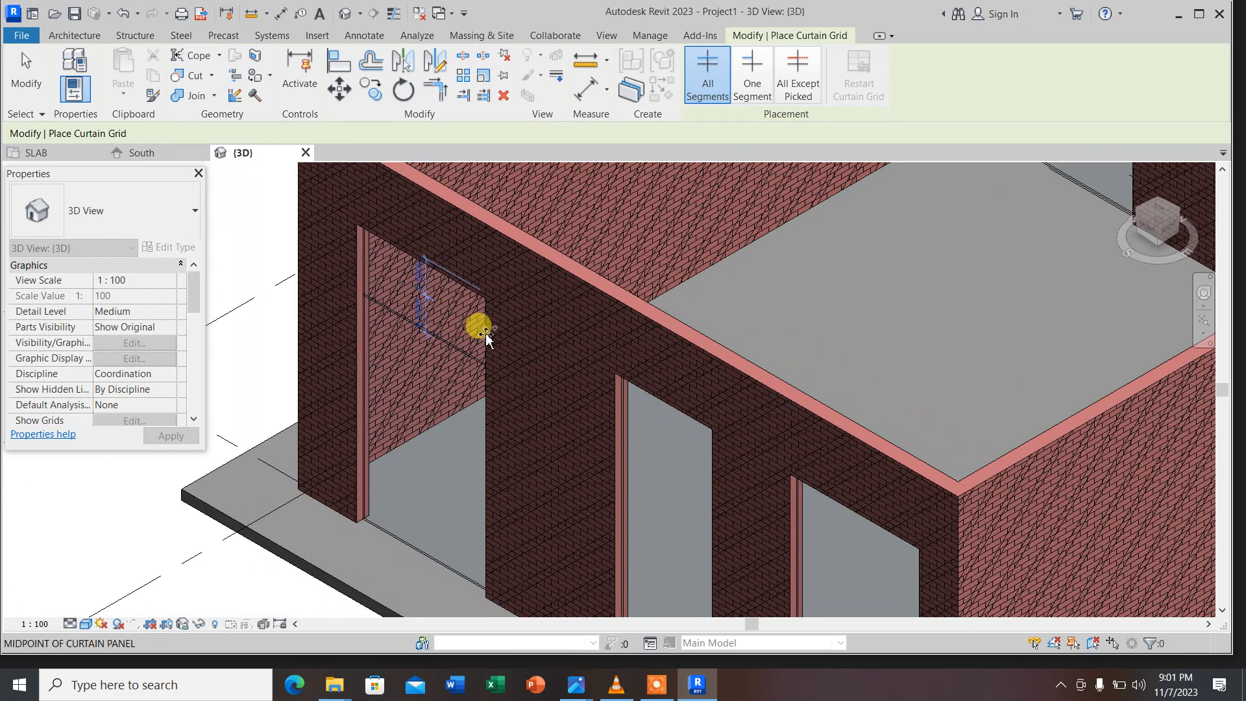
left_click(429, 344)
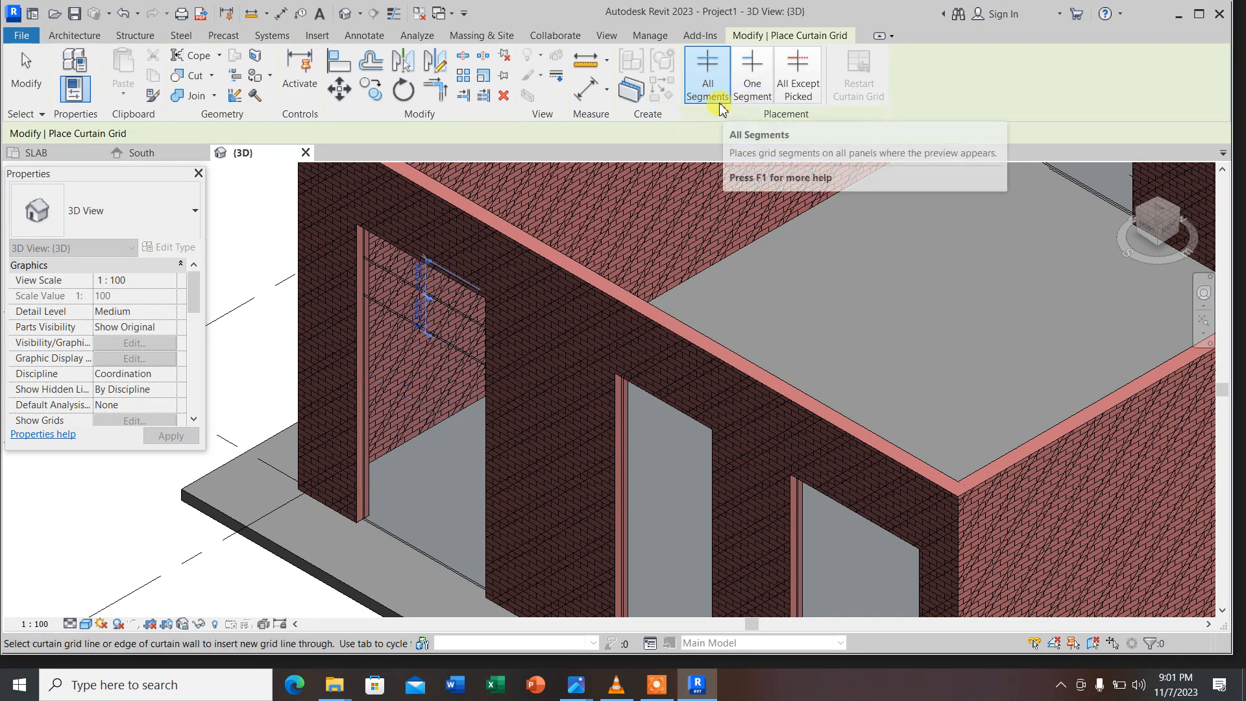
Switch the curtain grid placement to One Segment and dismiss the save reminder without saving
left_click(752, 71)
scroll(416, 318, "up", 1)
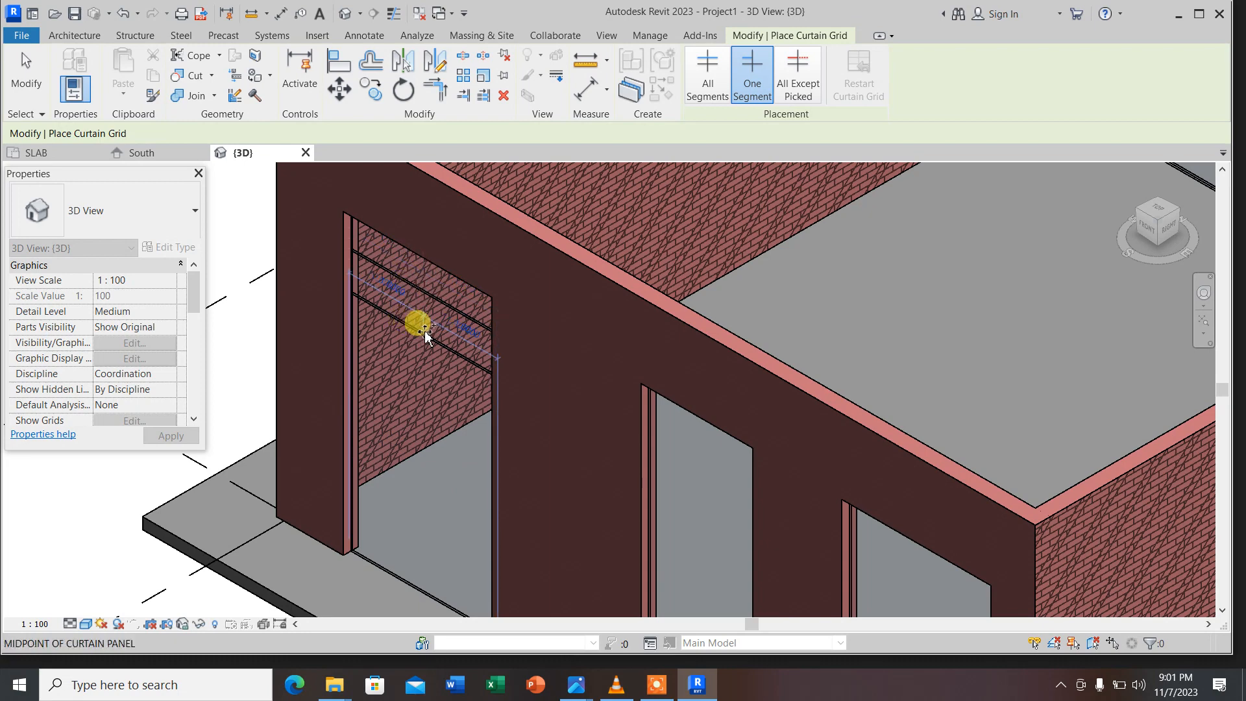
scroll(425, 333, "up", 2)
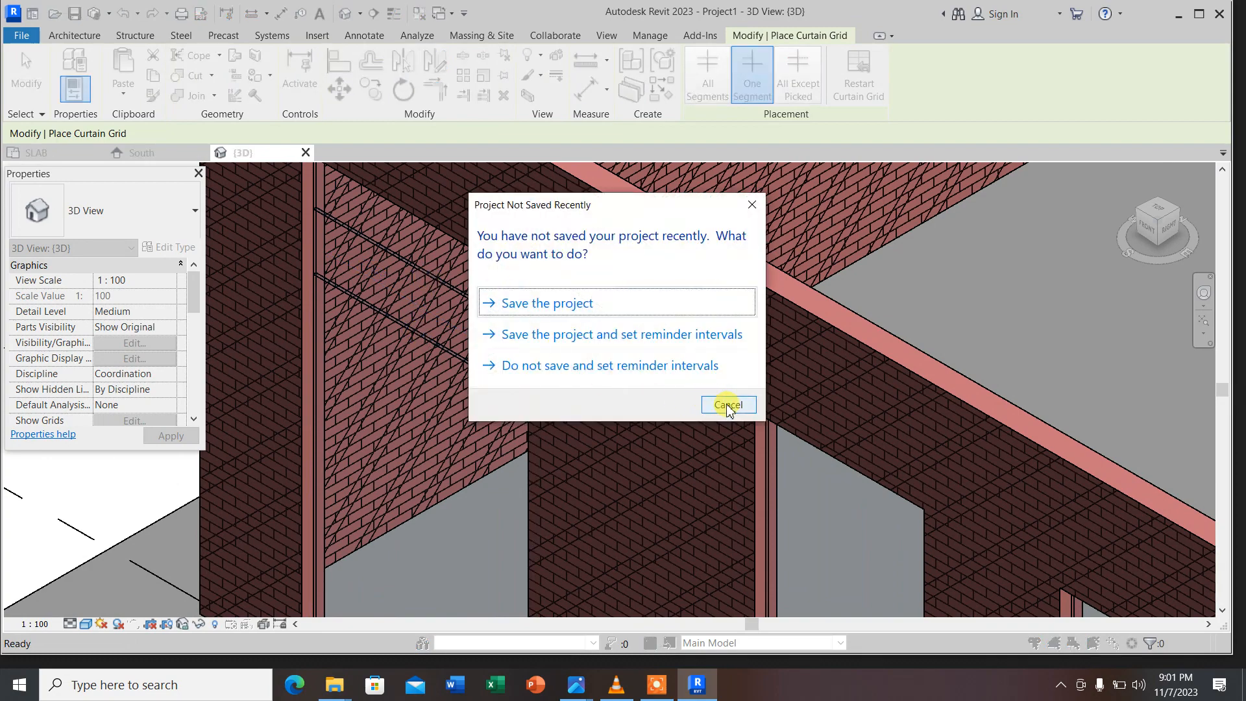
left_click(727, 406)
scroll(432, 305, "up", 3)
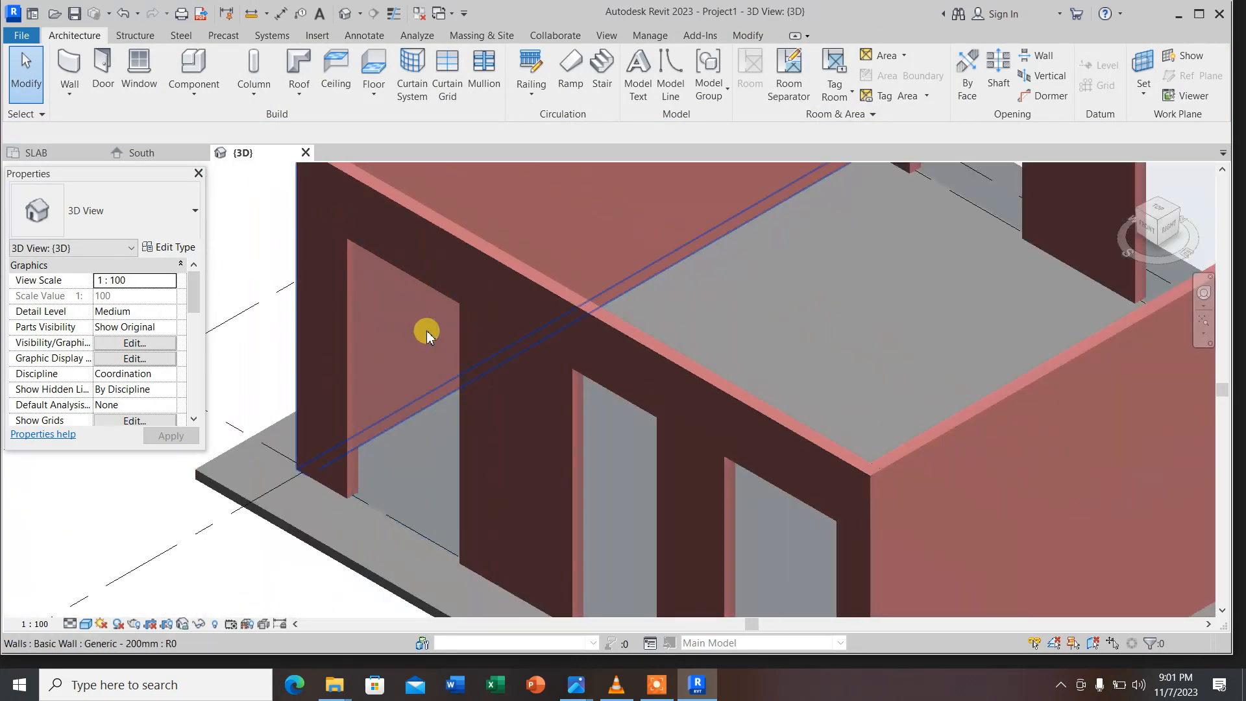
Delete the extra horizontal grid line inside the upper panel of the leftmost curtain wall
left_click(419, 310)
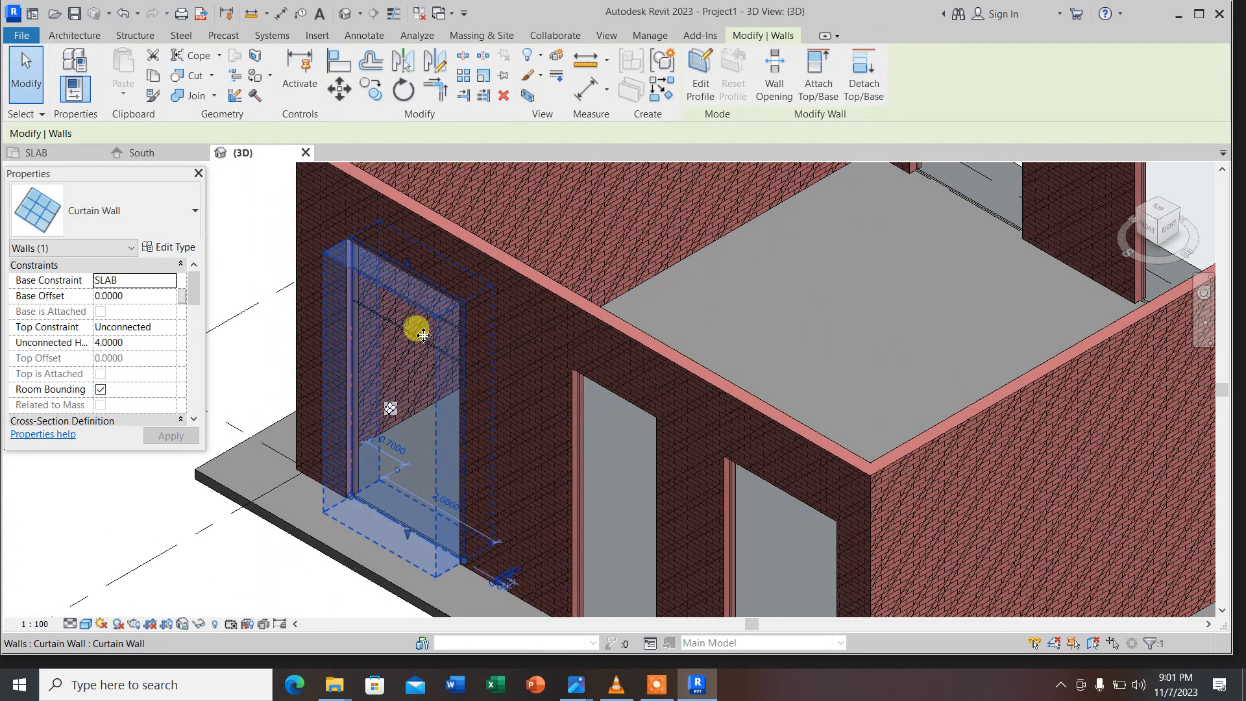
scroll(415, 328, "up", 3)
key("Escape")
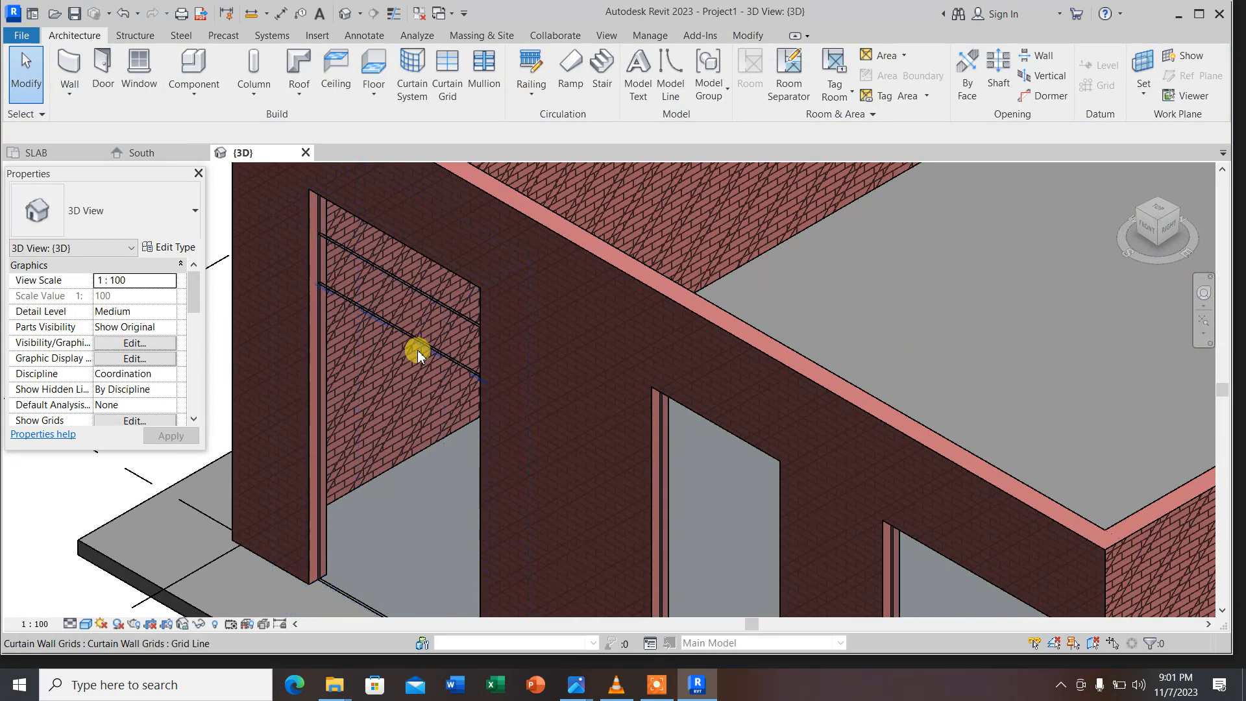
scroll(418, 349, "down", 5)
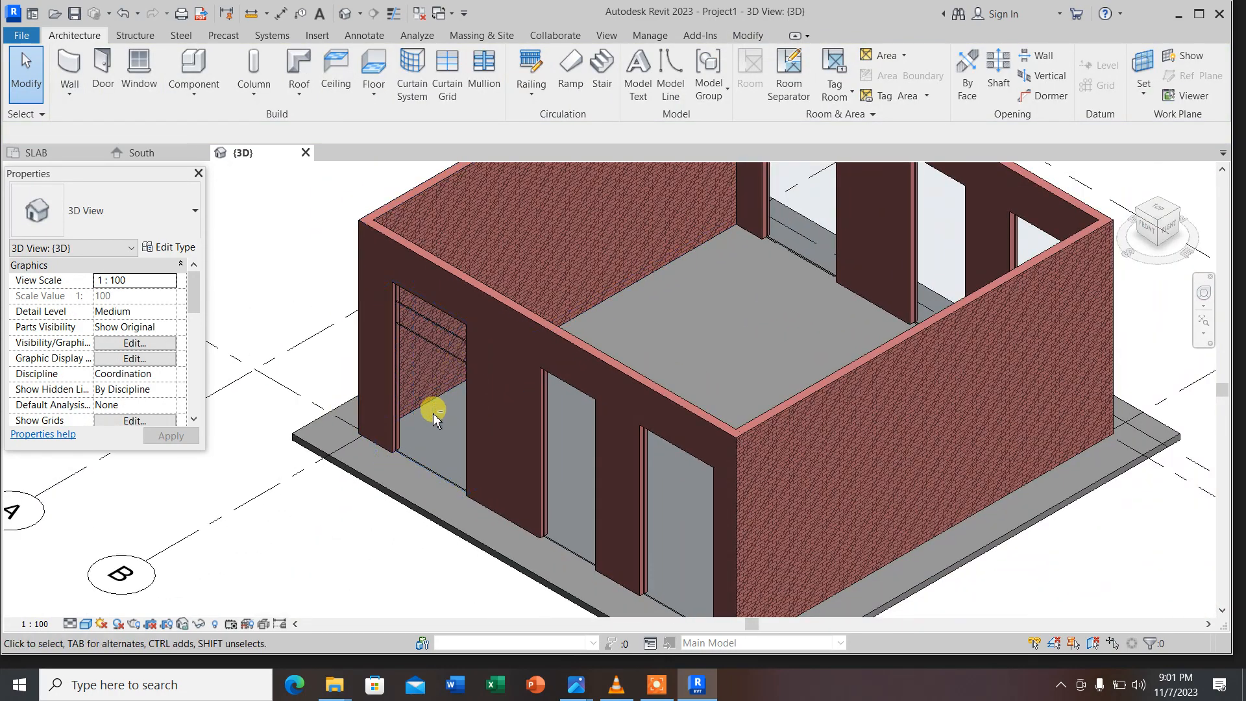
middle_click_drag(431, 409, 517, 392, "shift")
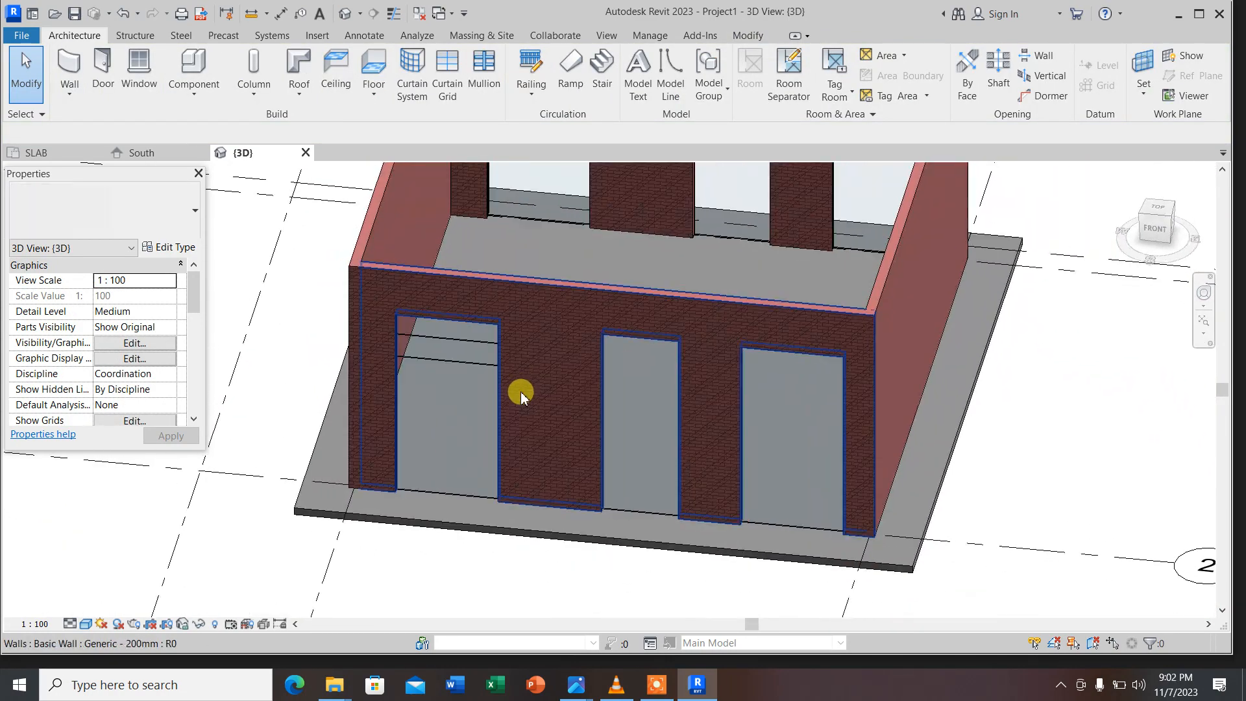
left_click(454, 337)
key("Escape")
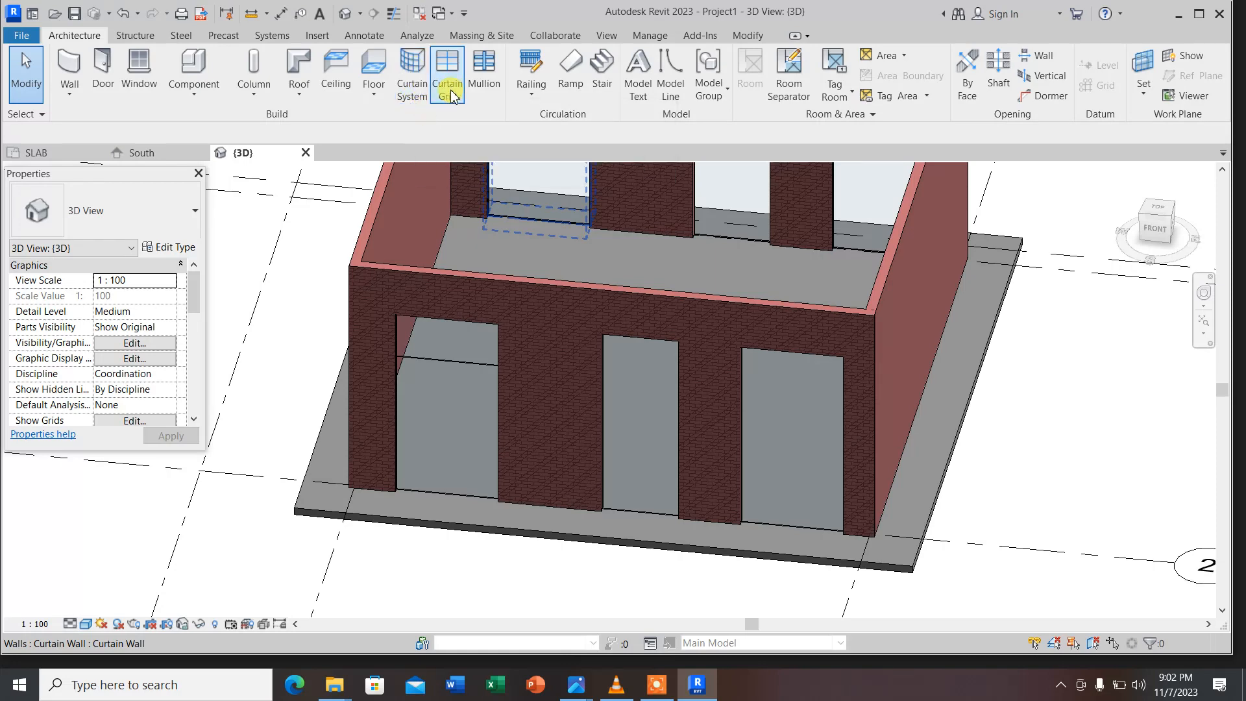
Place a One Segment vertical grid line at the midpoint of the leftmost curtain wall's upper panel
left_click(446, 70)
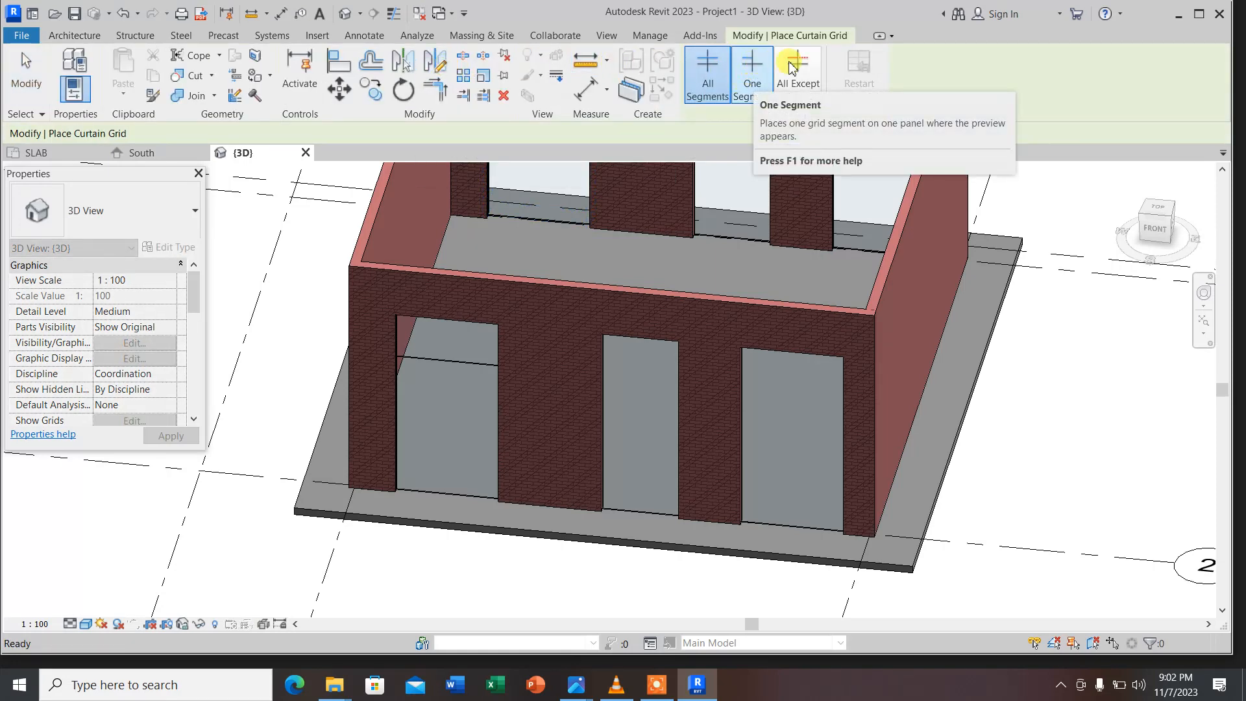
left_click(752, 68)
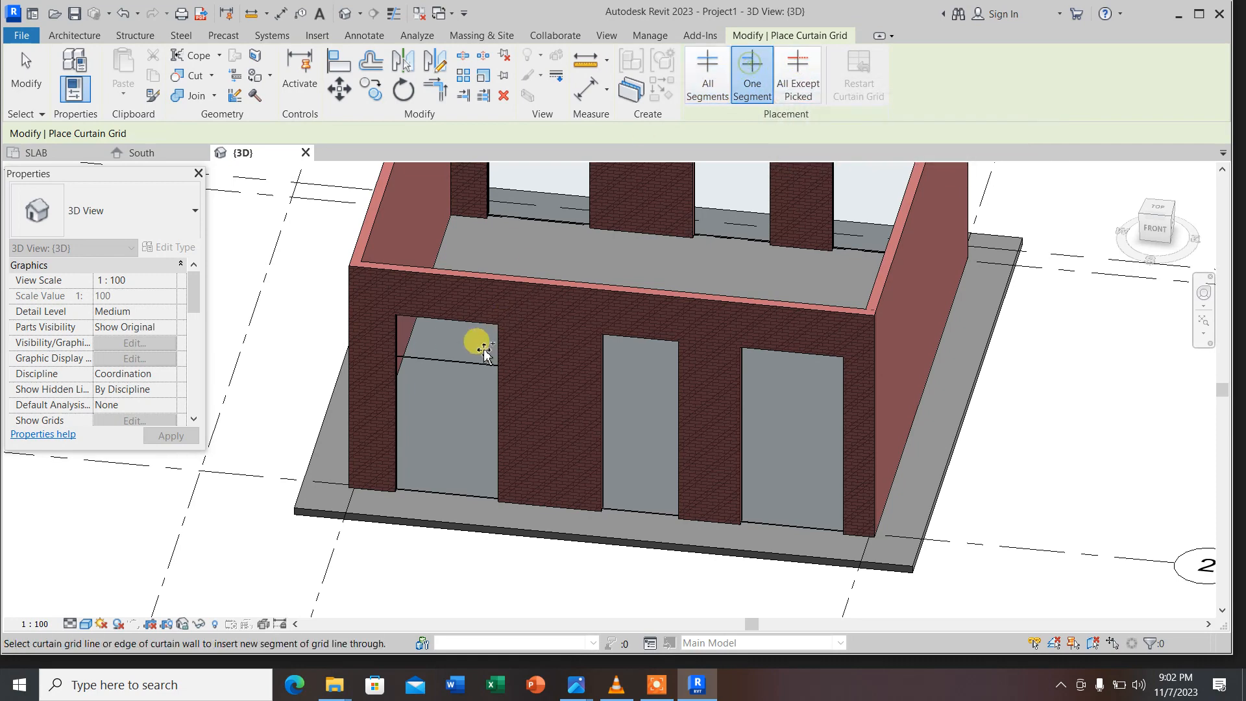
left_click(447, 354)
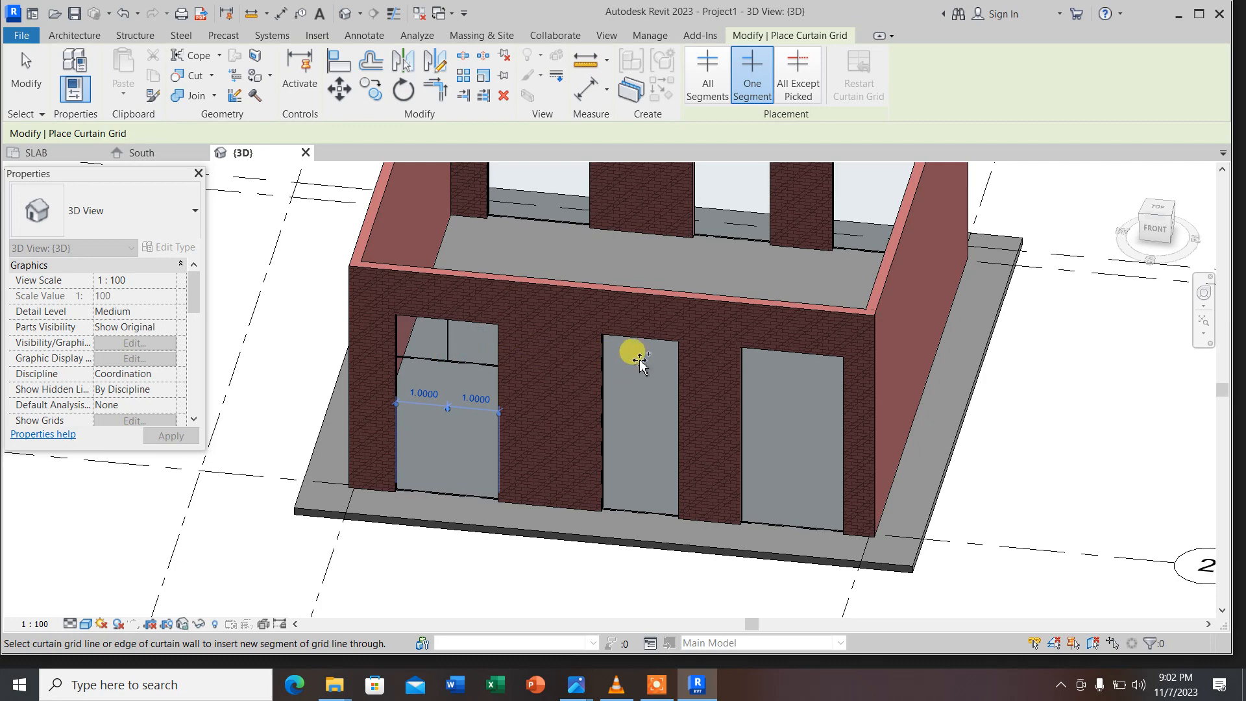
Divide the middle and rightmost curtain walls with a horizontal grid segment 1.3333 below the top and a vertical segment in each upper panel
scroll(467, 364, "up", 4)
scroll(400, 340, "down", 3)
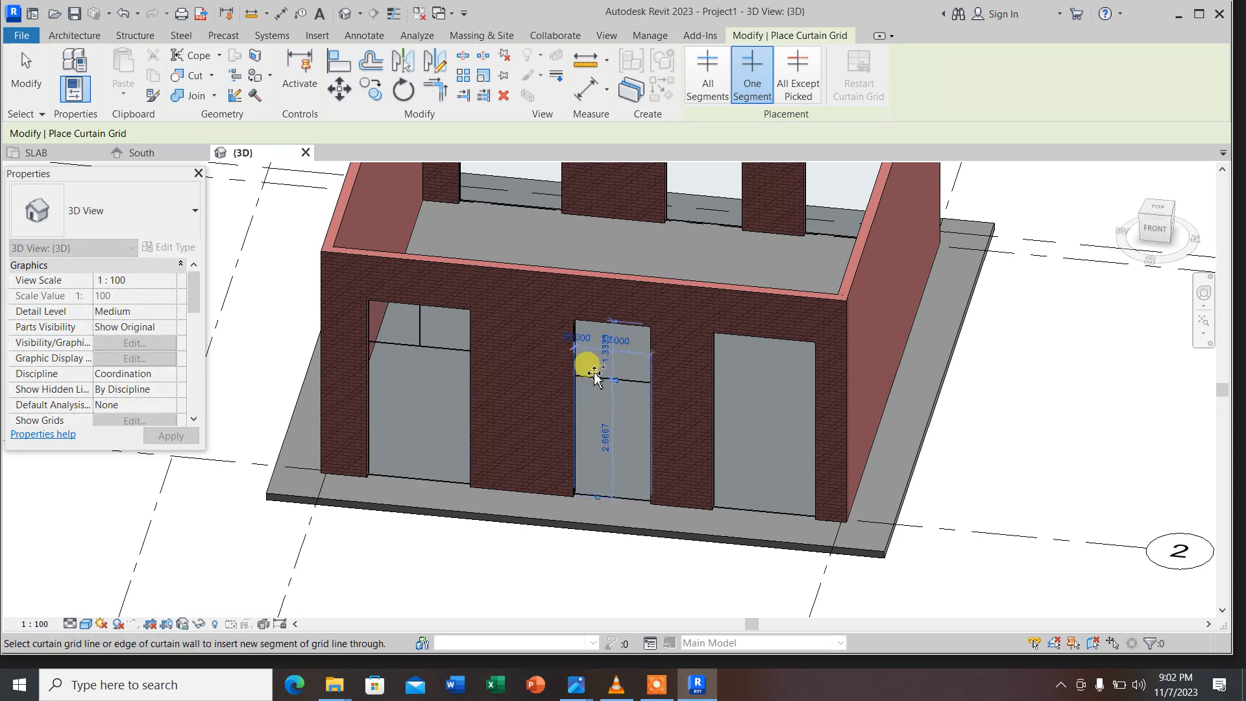
left_click(619, 367)
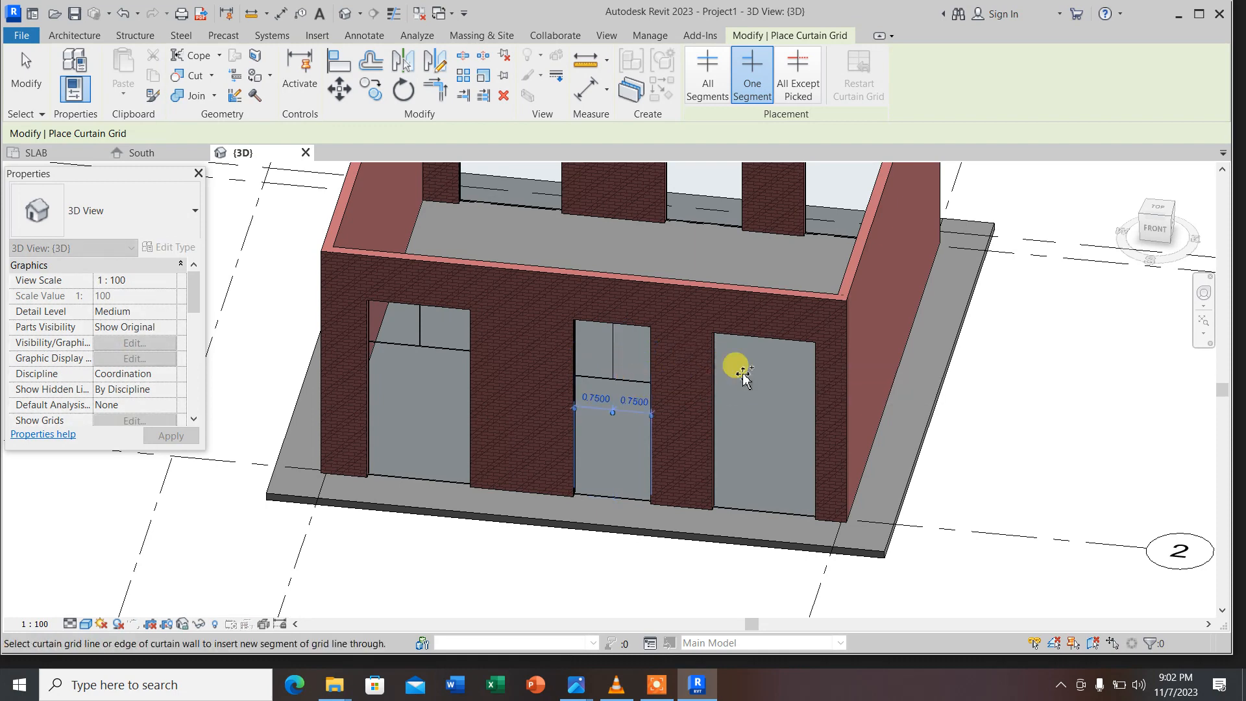
left_click(718, 400)
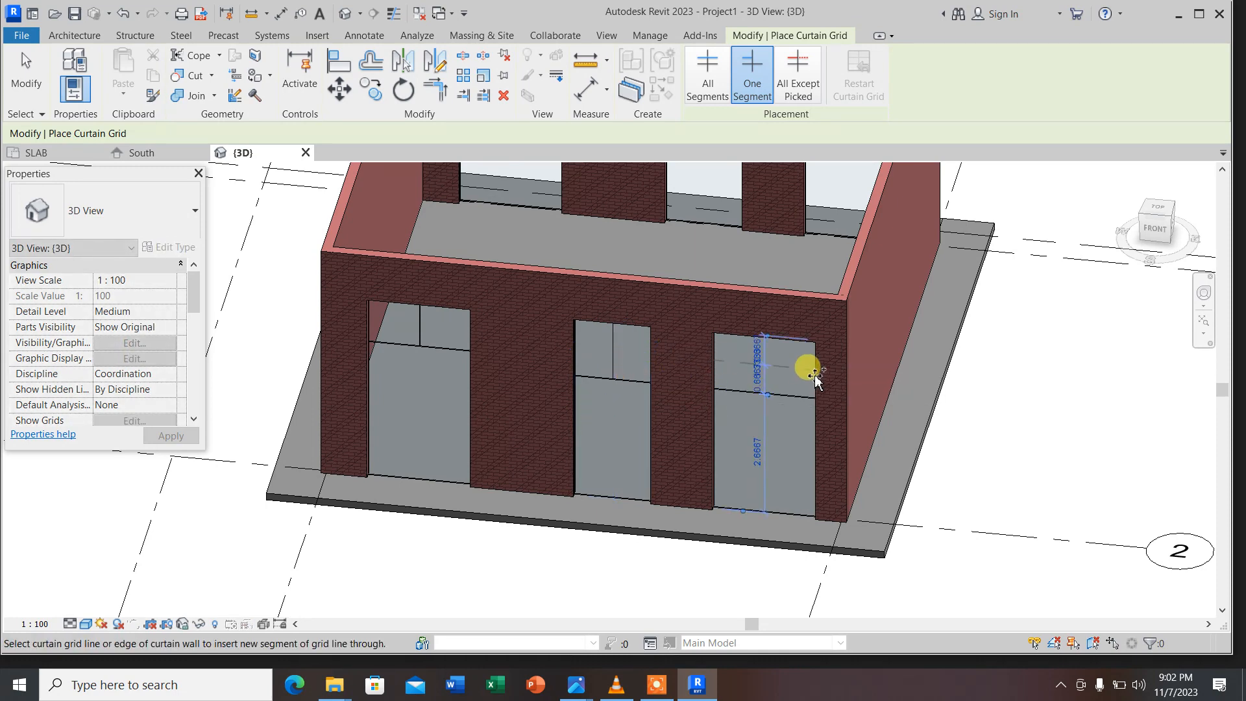
left_click(786, 391)
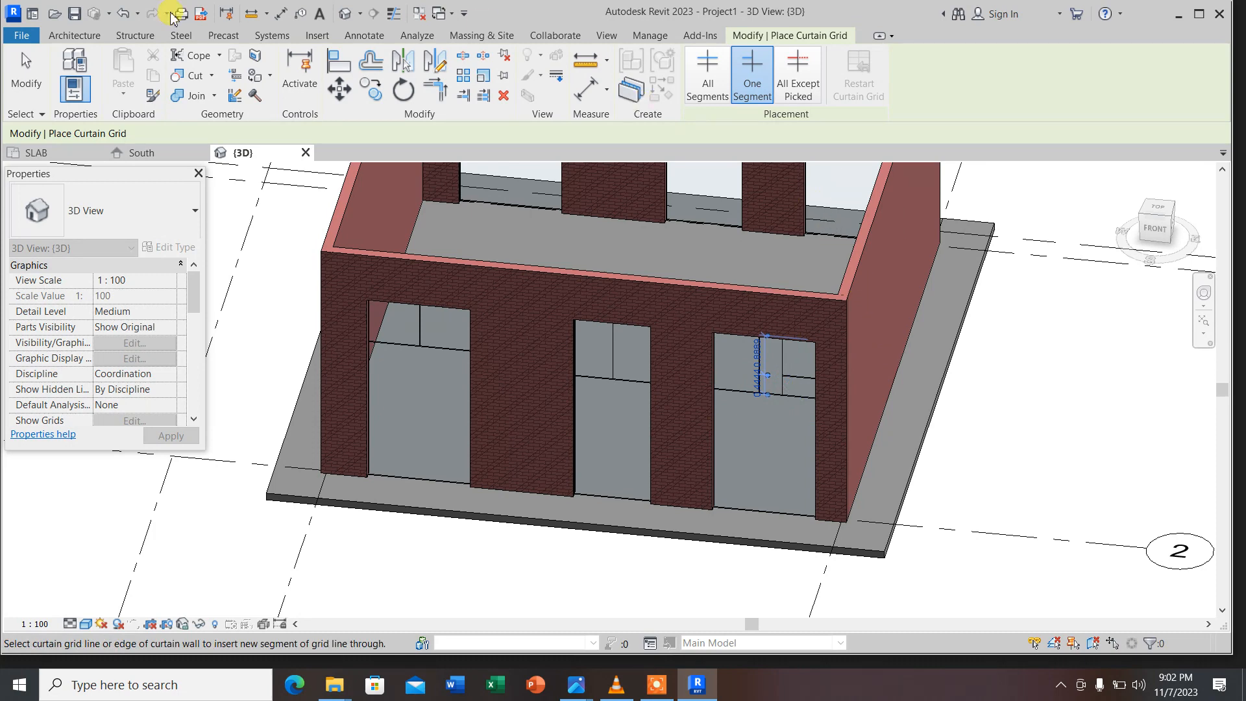
Delete the stray vertical and horizontal grid lines in the rightmost curtain wall's upper panel, keeping its near-central vertical segment
left_click(39, 84)
left_click(783, 366)
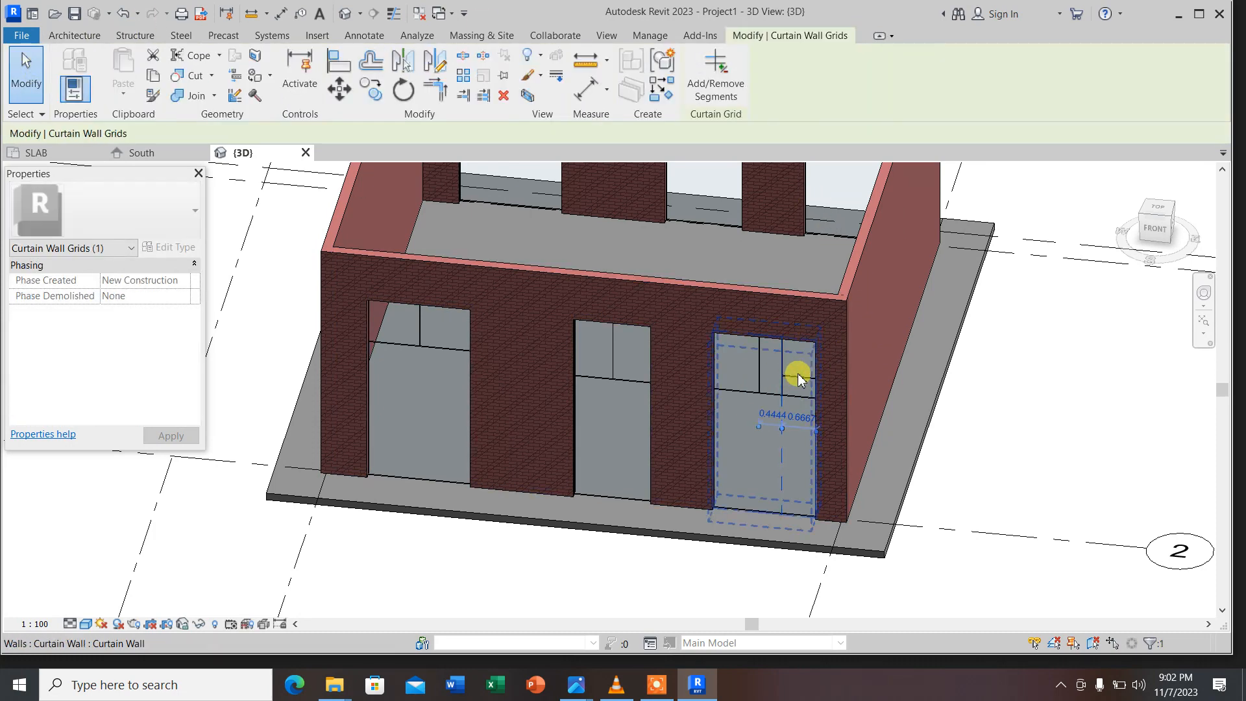
key("Escape")
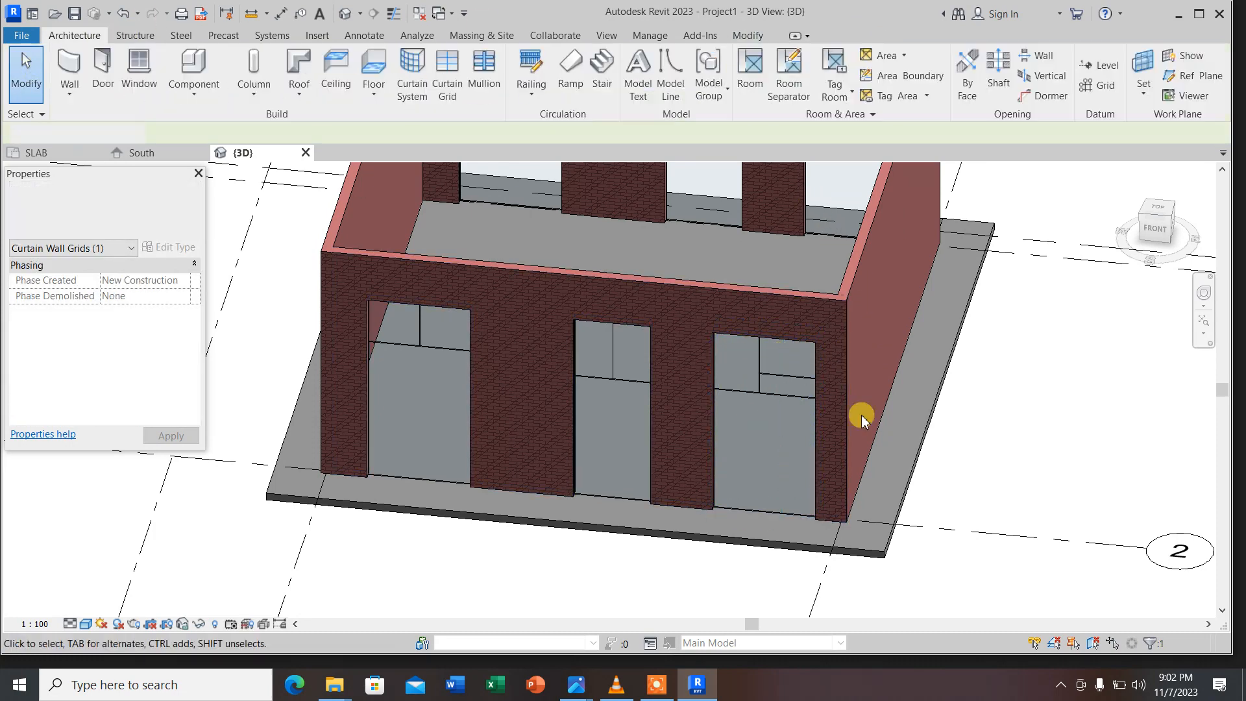
left_click(784, 376)
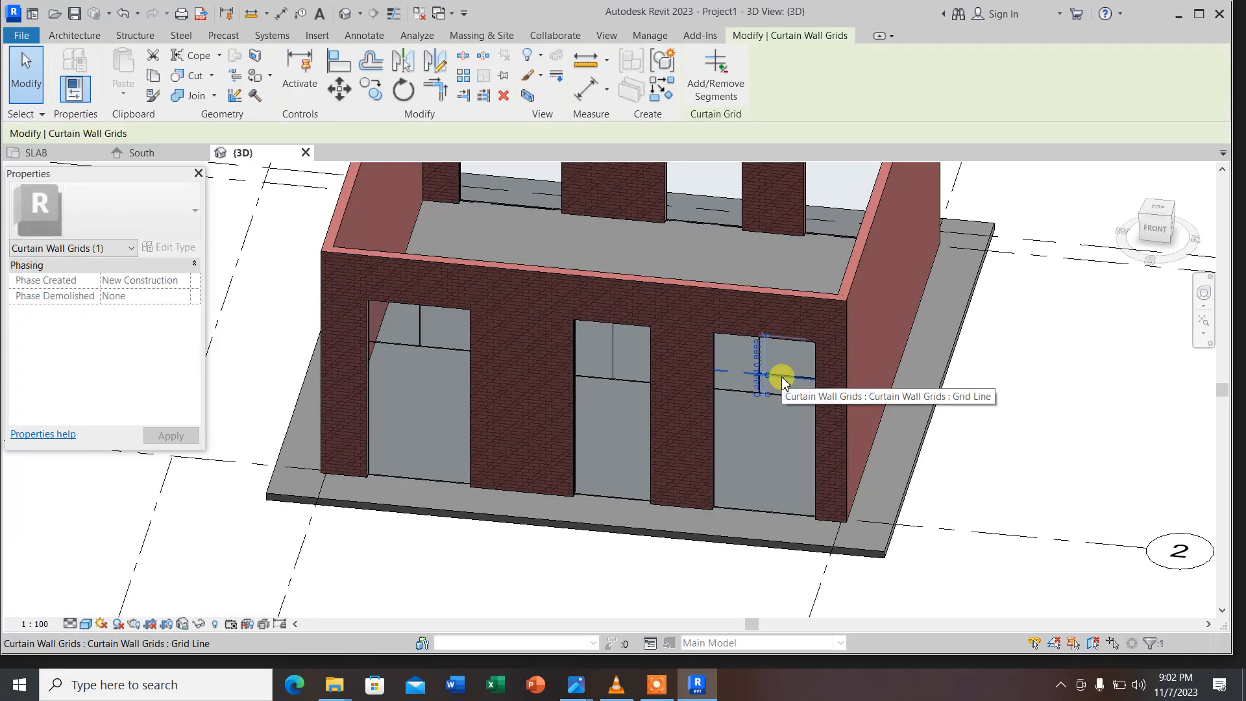
key("Escape")
Place Rectangular Mullion 50 x 150mm along the two vertical side edges of the leftmost front curtain wall using Grid Line placement
scroll(781, 380, "down", 4)
scroll(629, 422, "up", 2)
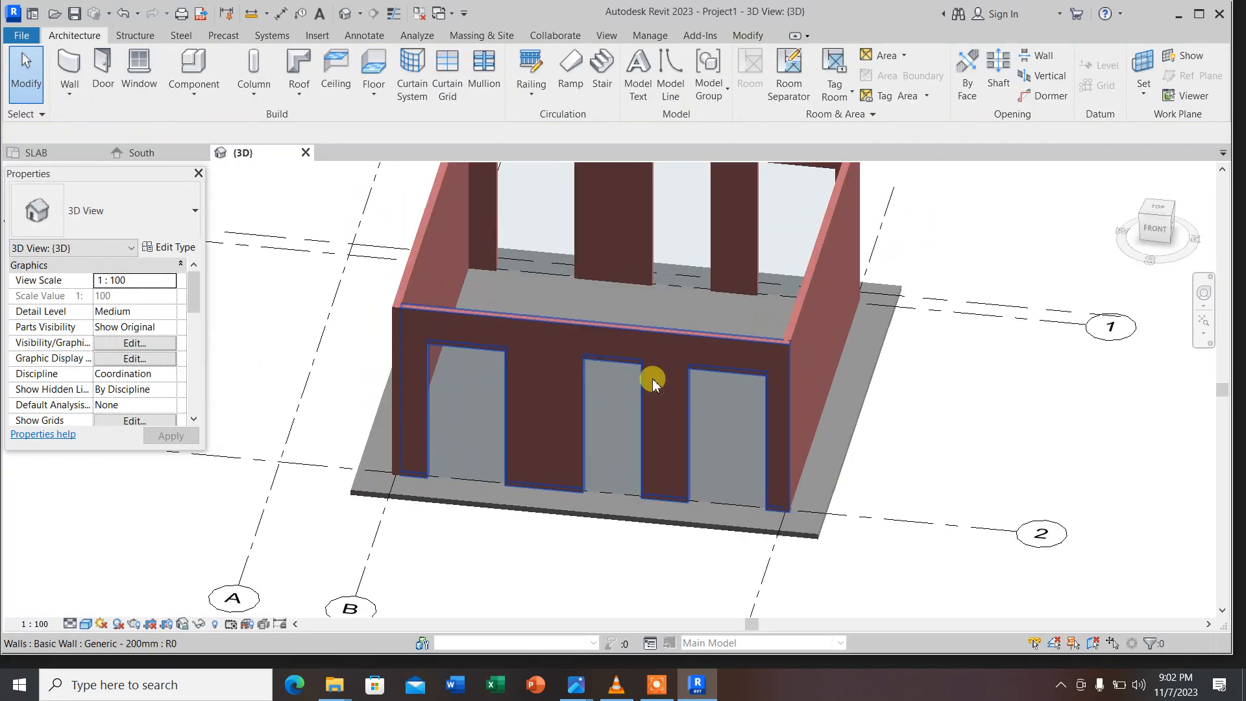
left_click(487, 72)
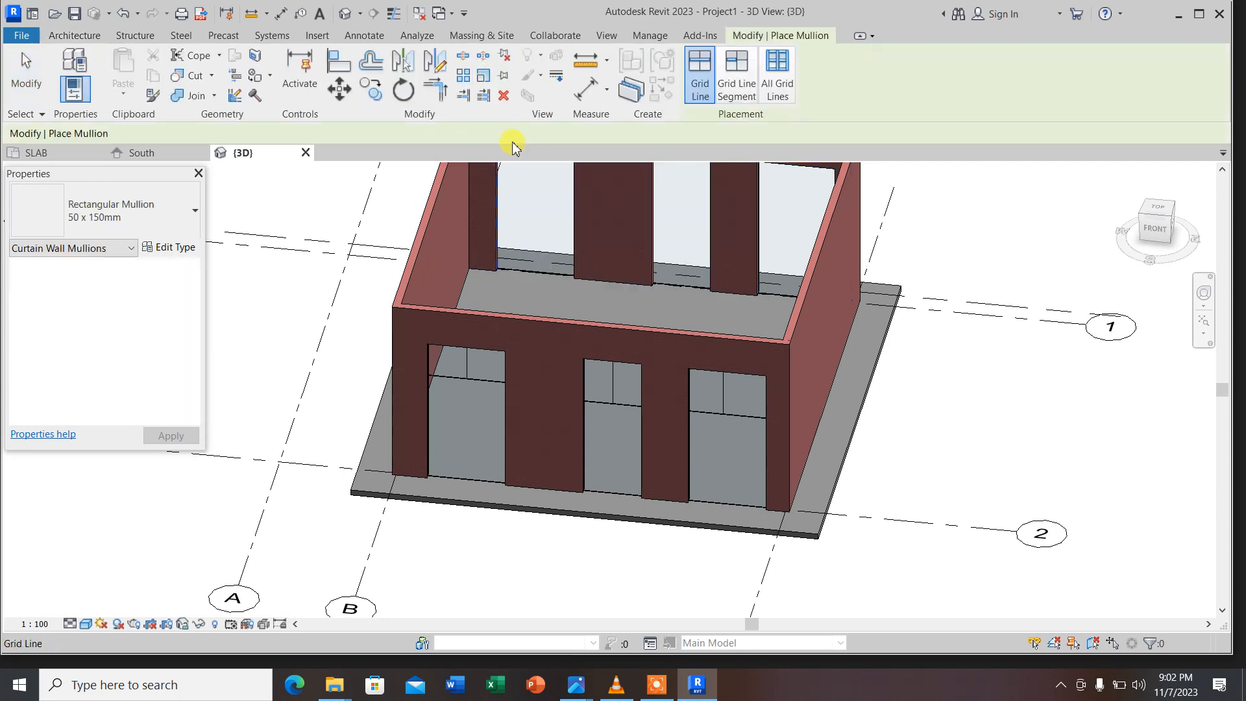
left_click(159, 215)
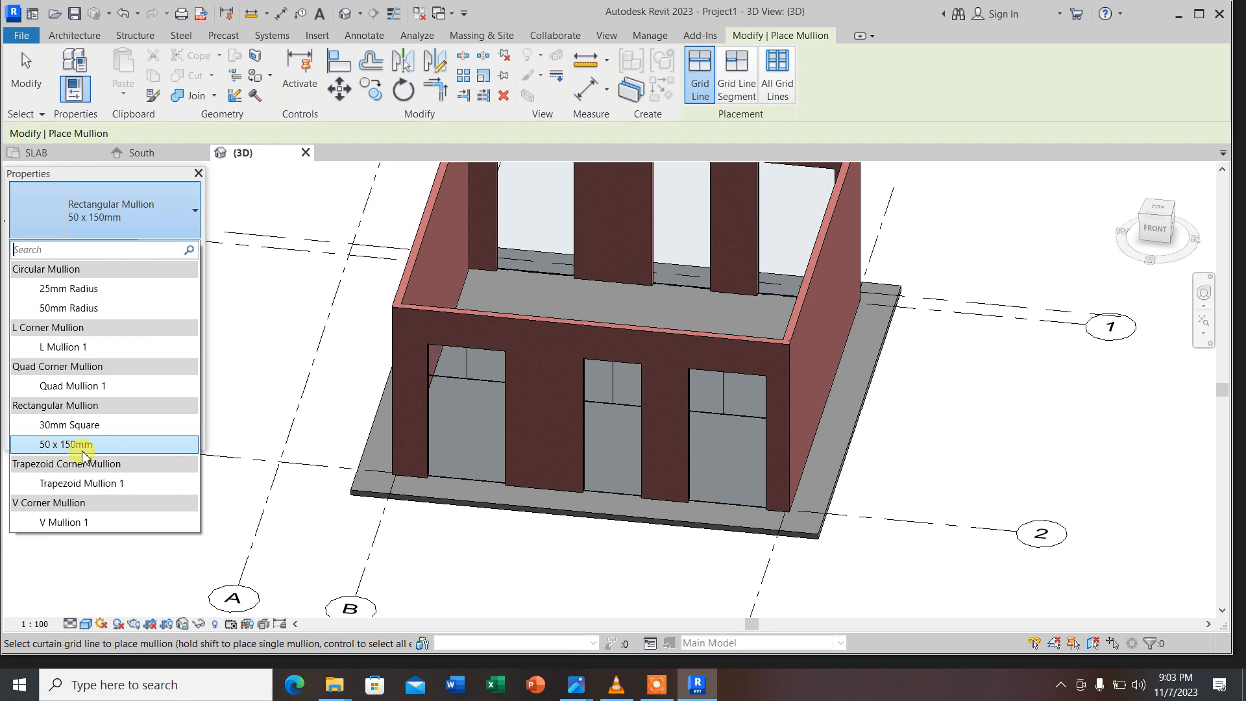
left_click(51, 445)
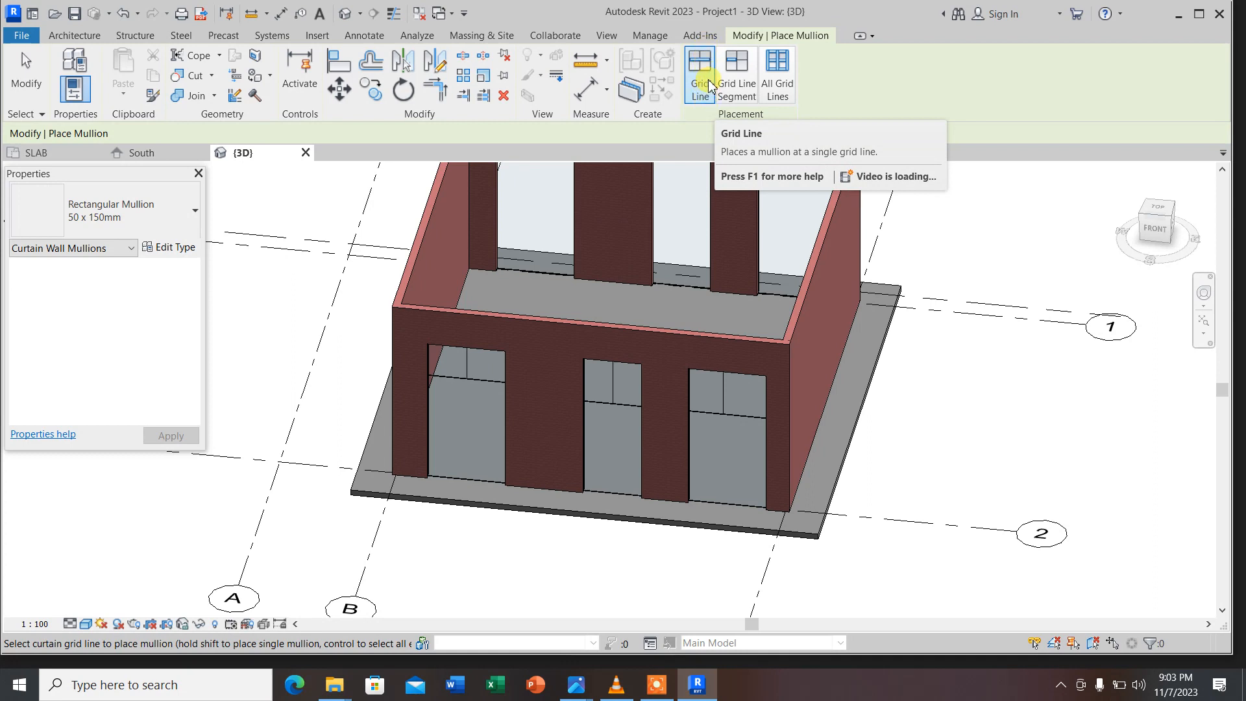
left_click(428, 411)
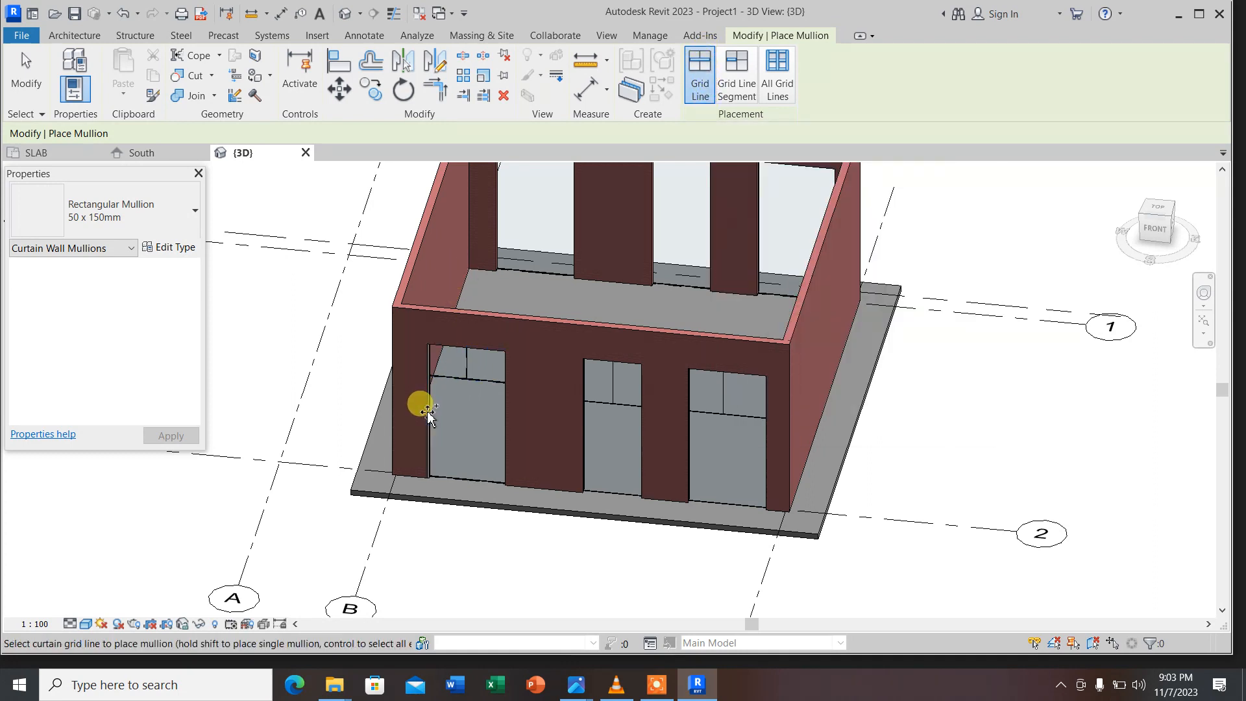
left_click(504, 405)
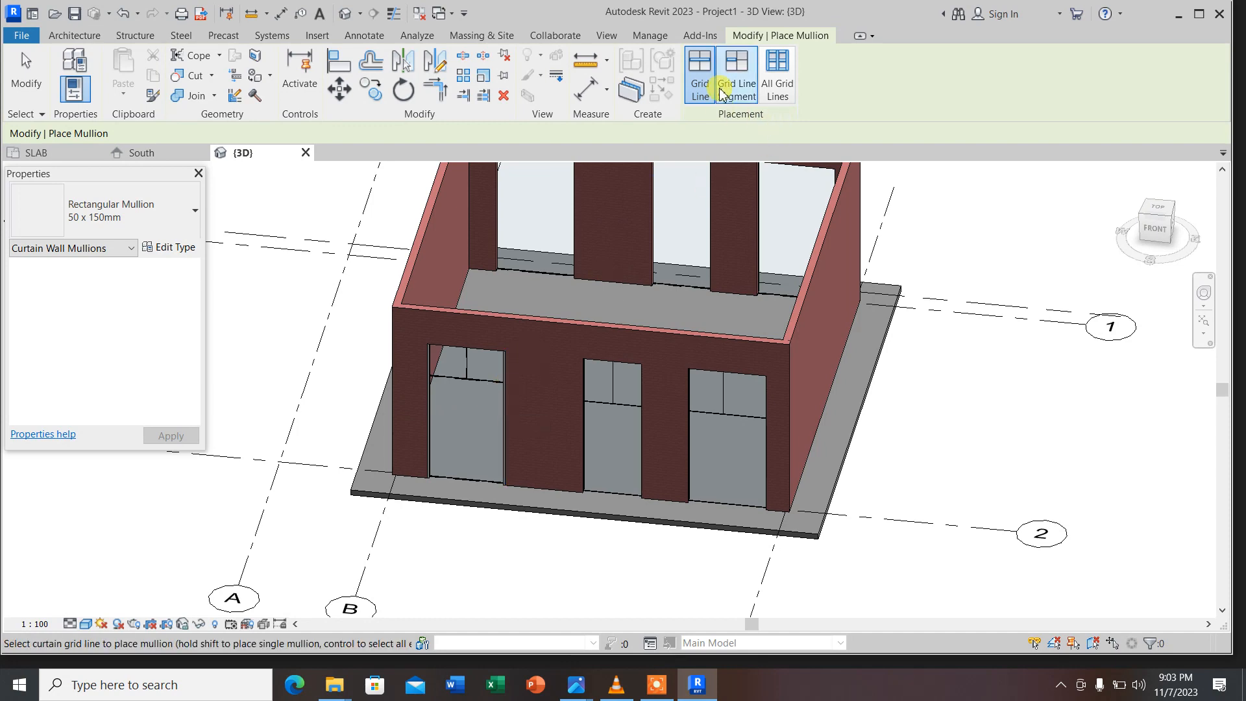
Place mullions by Grid Line Segment on the leftmost curtain wall's upper vertical segment and both halves of its horizontal grid line
left_click(744, 91)
scroll(573, 310, "up", 3)
left_click(466, 341)
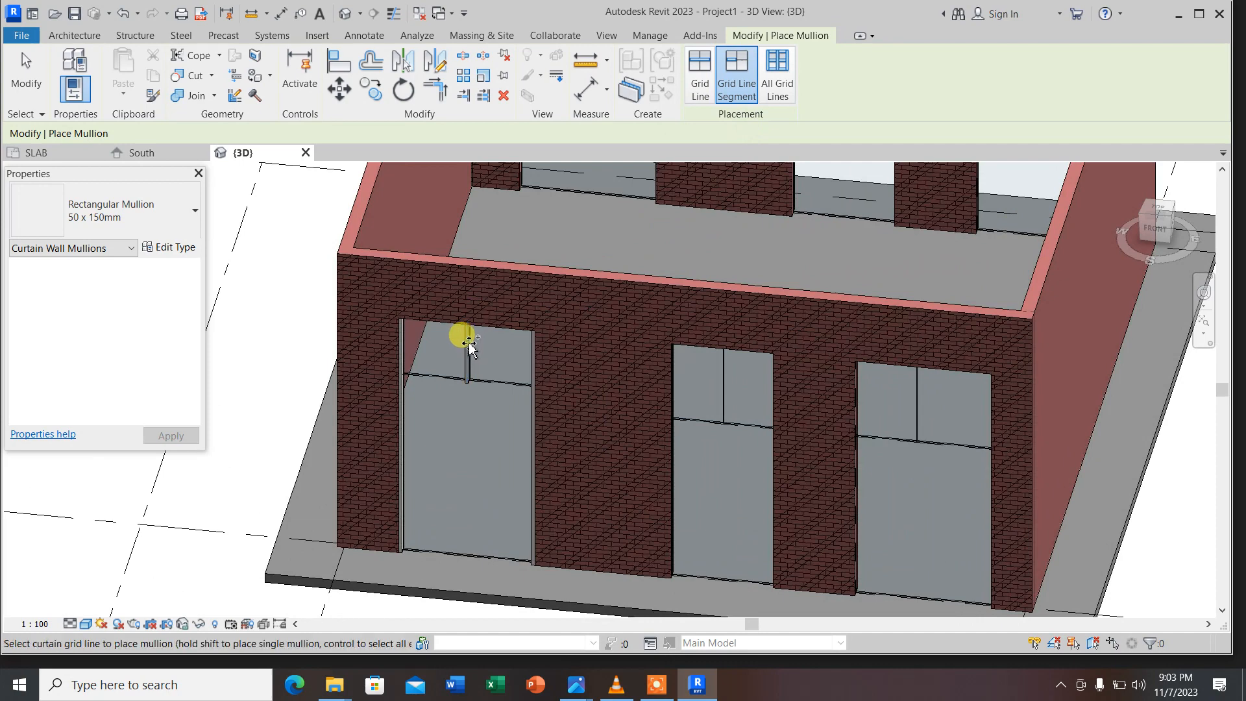
left_click(498, 386)
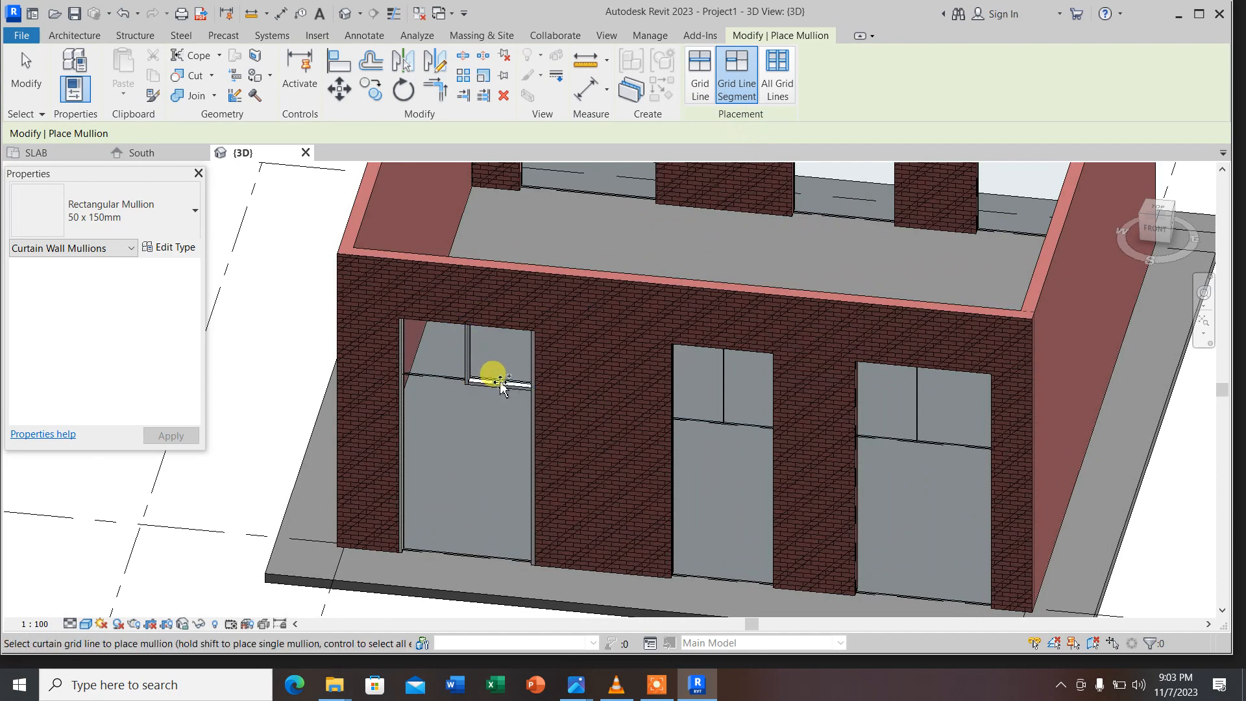
left_click(436, 375)
scroll(453, 339, "down", 3)
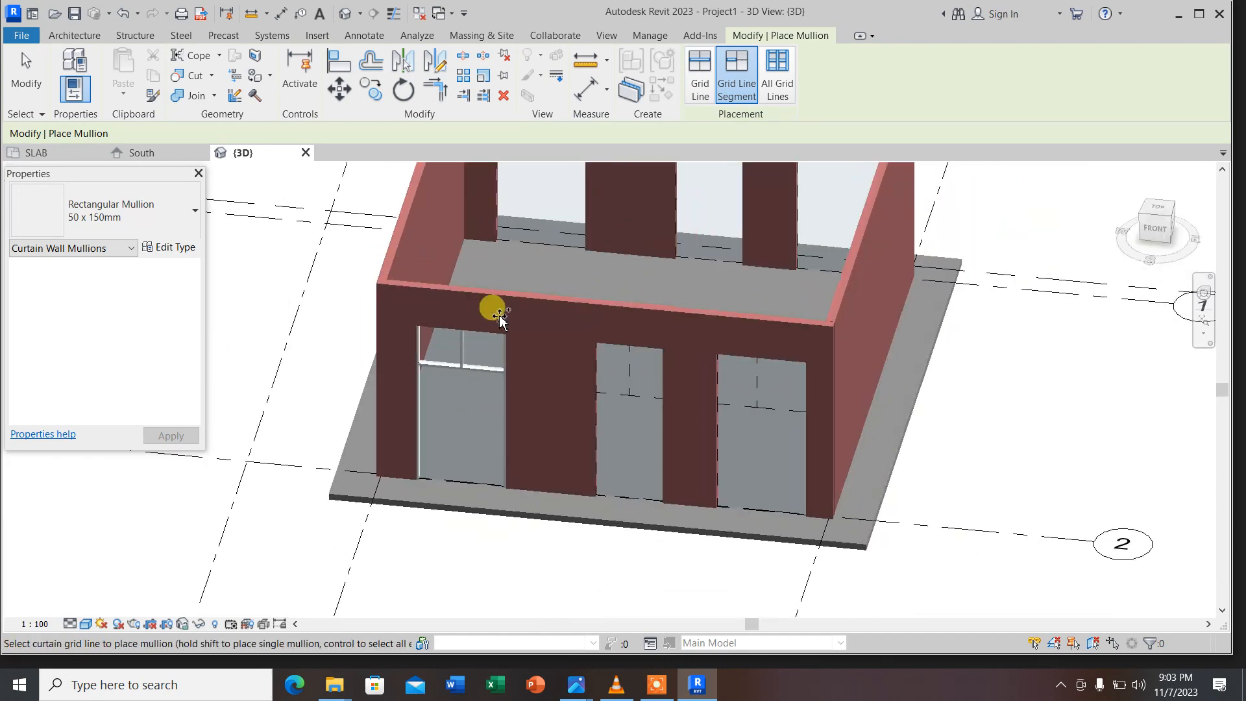
left_click(618, 397)
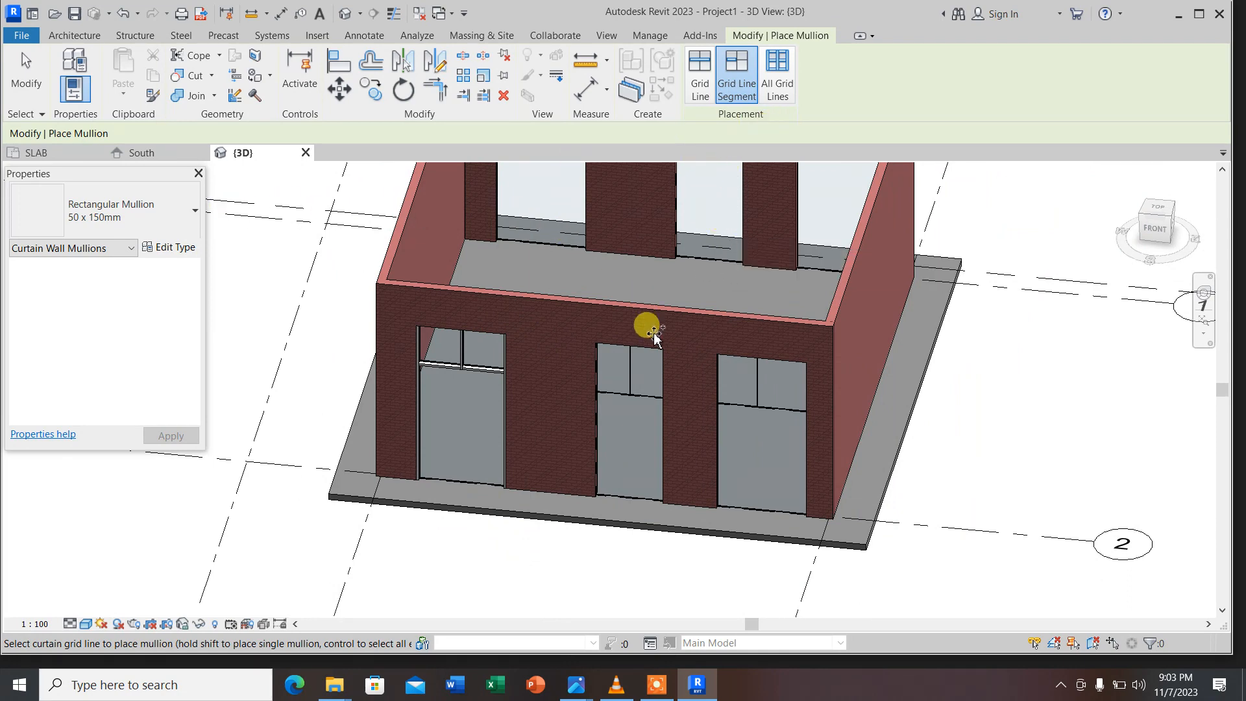
key("Escape")
Edit the middle curtain wall's type, setting the vertical mullions' Interior Type to Rectangular Mullion : 50 x 150mm
left_click(598, 390)
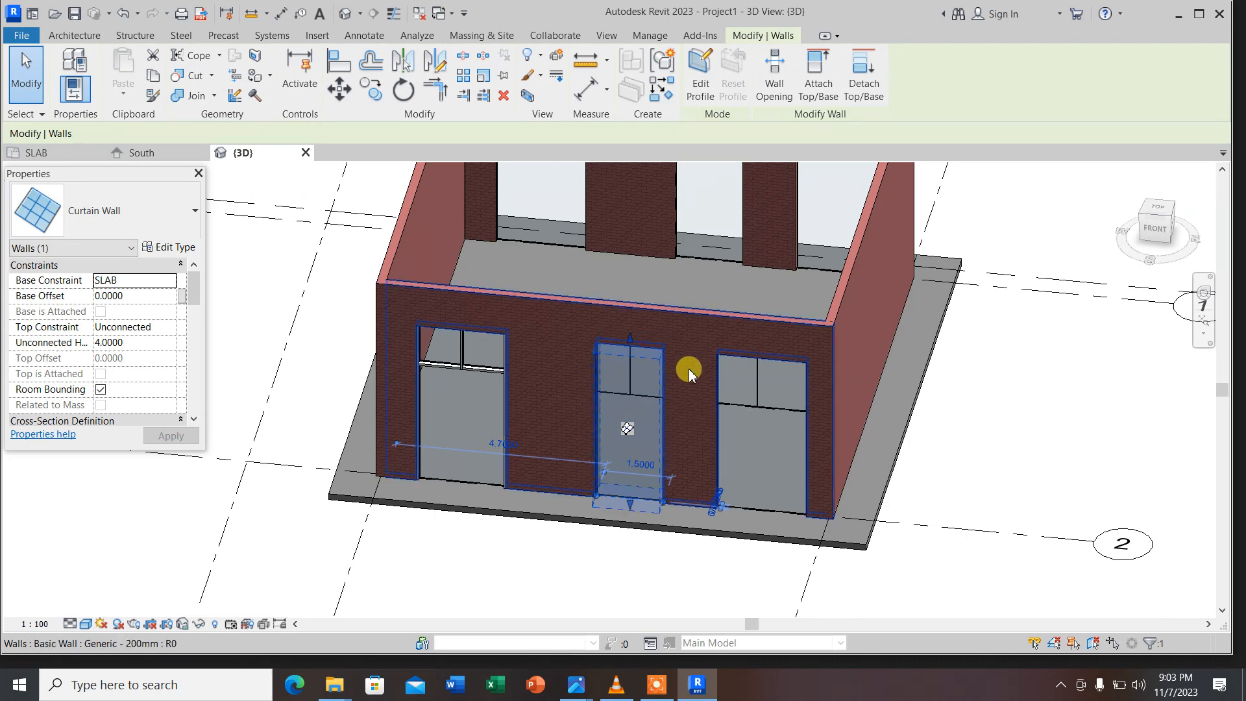
left_click(156, 250)
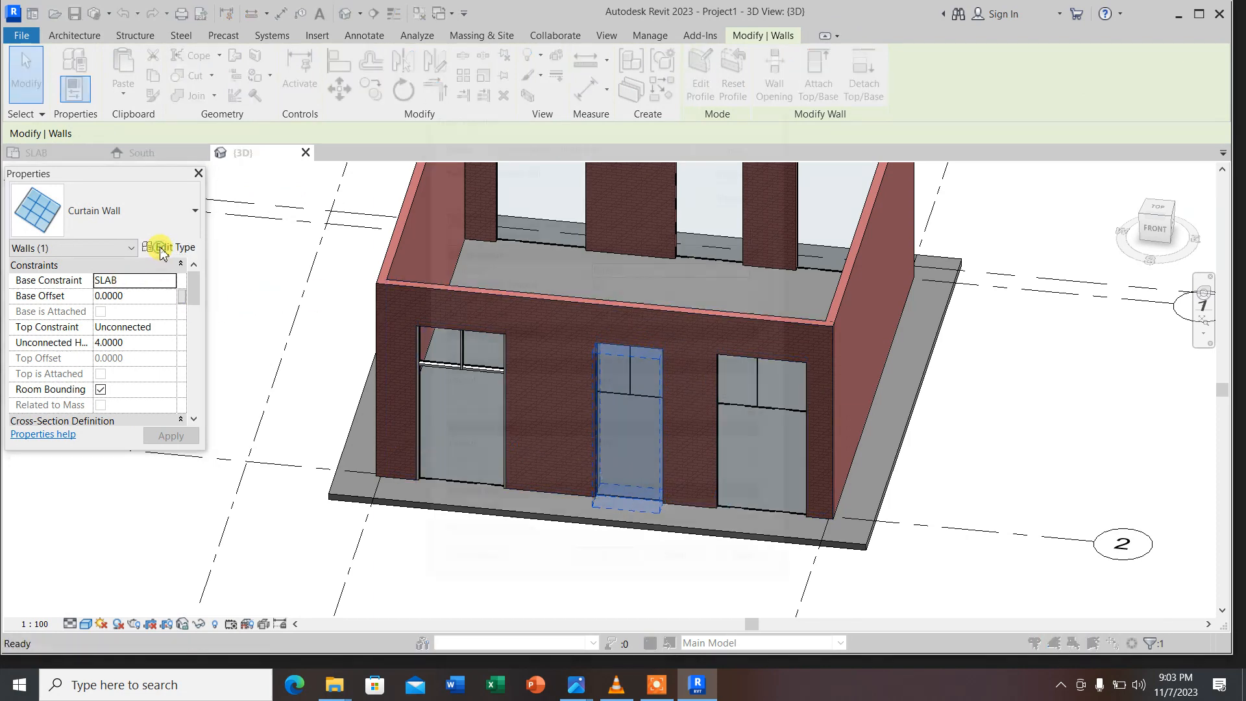
left_click(598, 284)
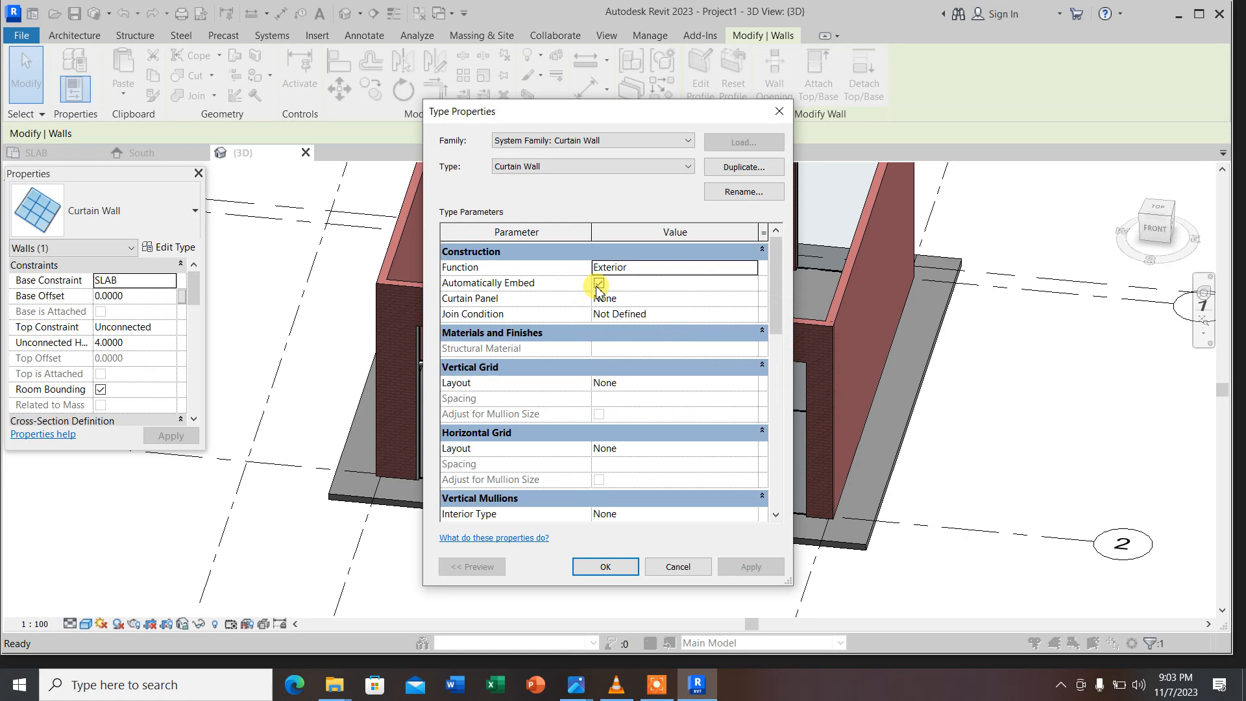
scroll(636, 344, "down", 3)
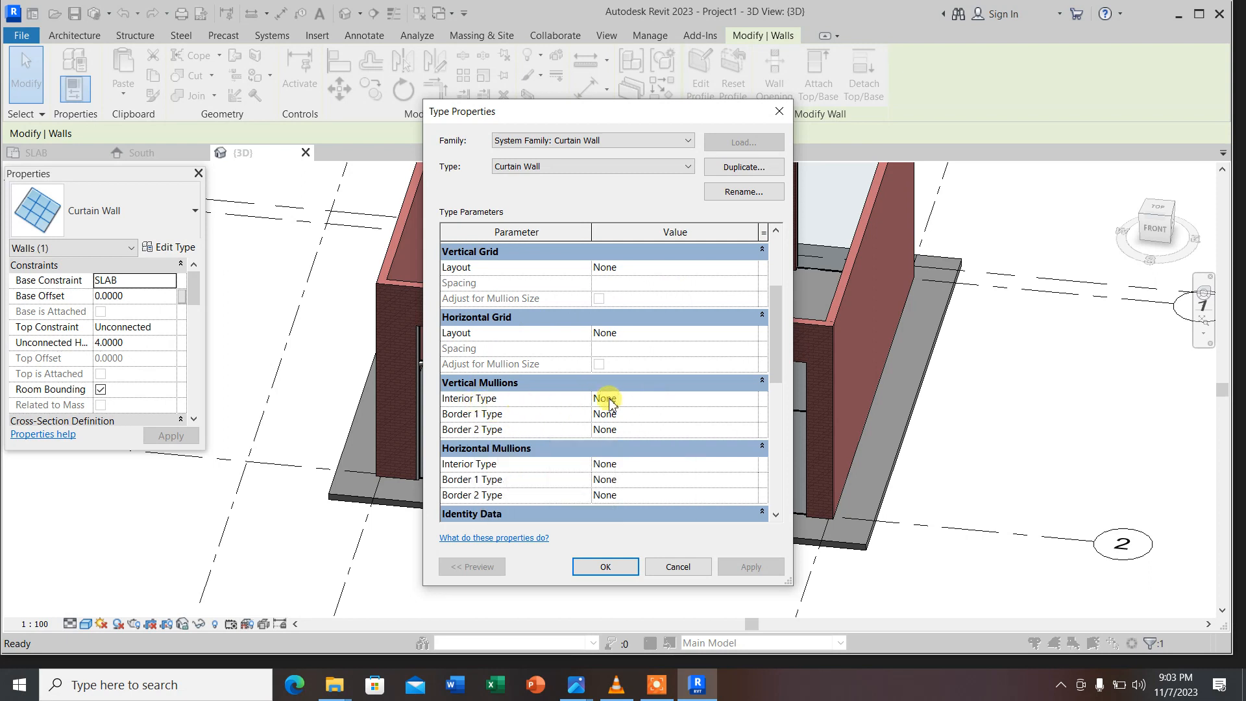
left_click(751, 398)
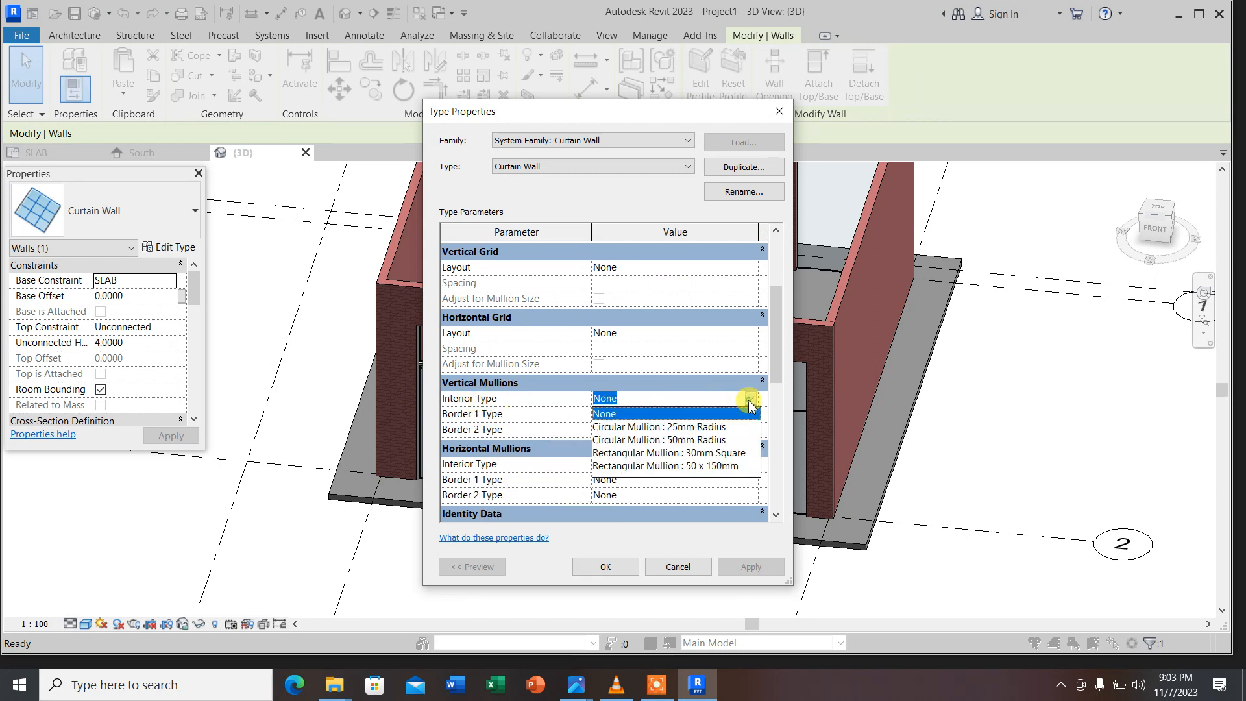
left_click(676, 441)
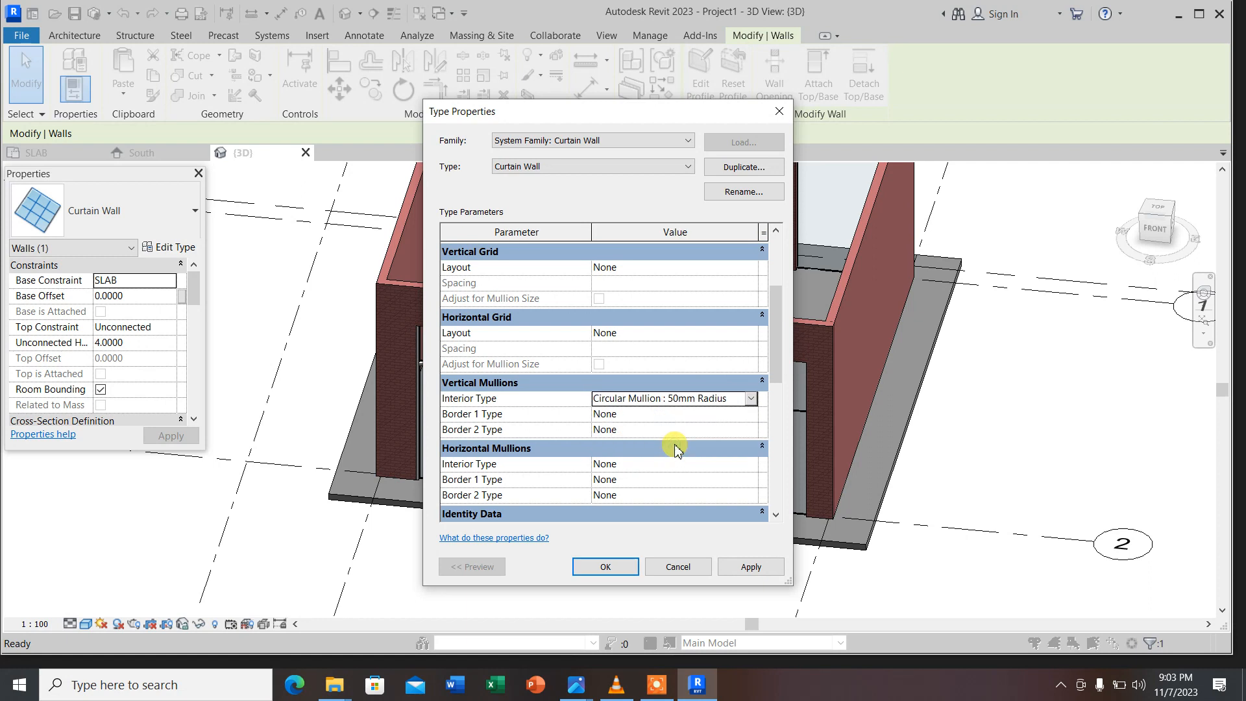
left_click(751, 398)
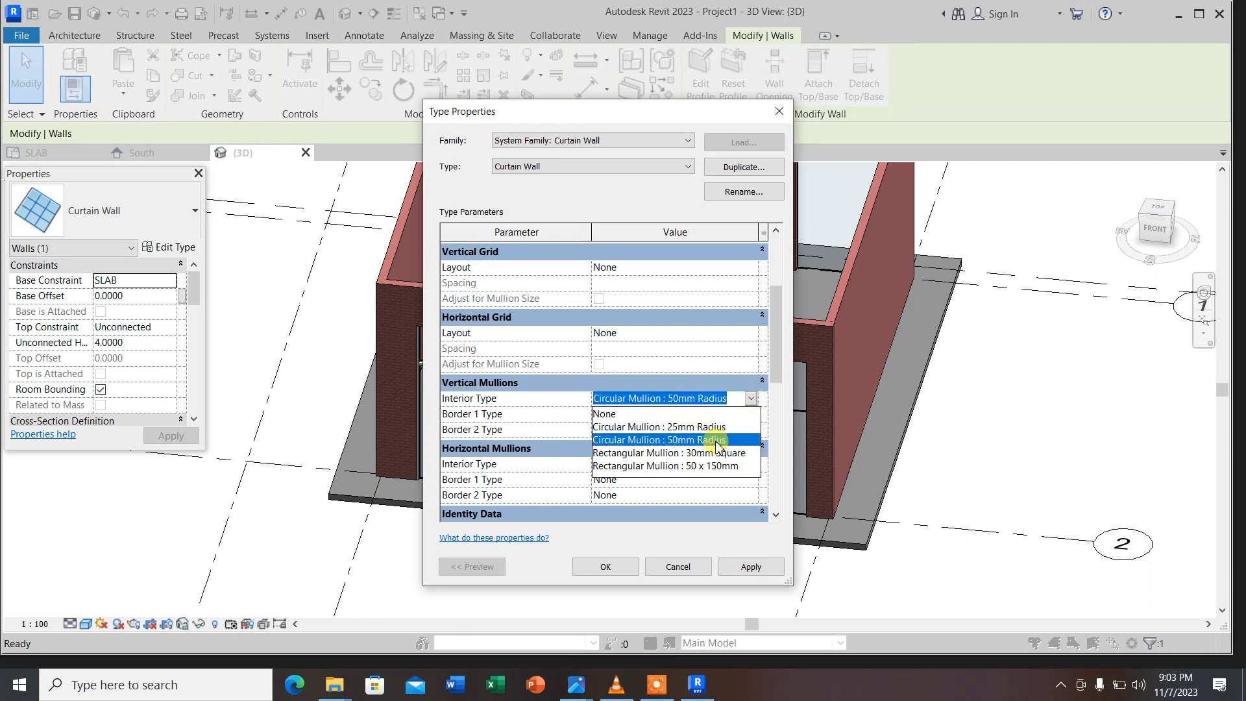
left_click(663, 466)
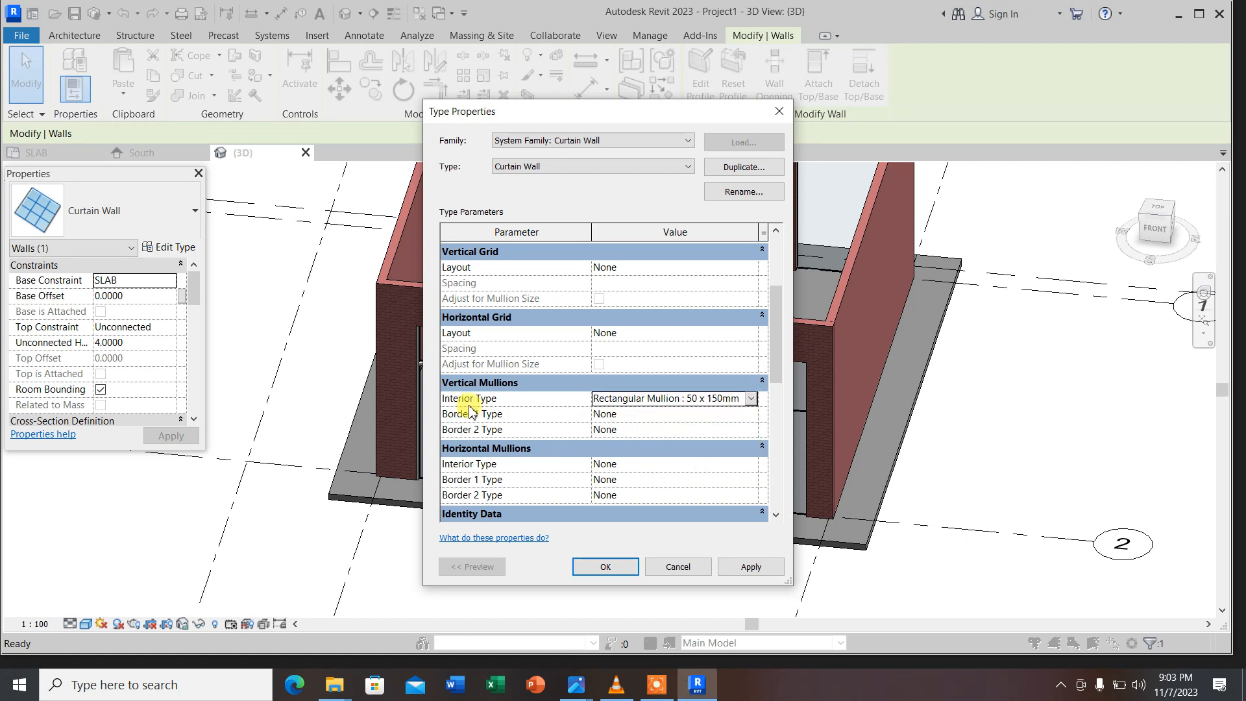
Set the vertical mullions' Border 1 Type and Border 2 Type to Rectangular Mullion : 50 x 150mm
left_click(747, 414)
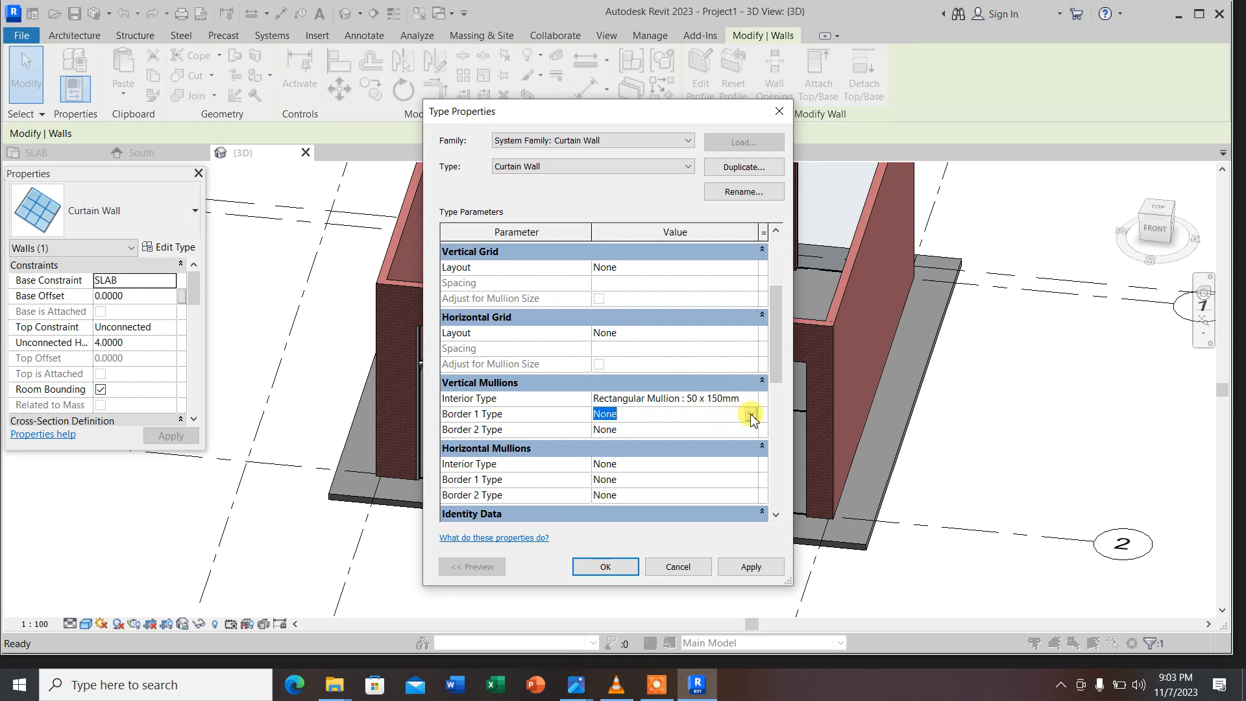
left_click(751, 418)
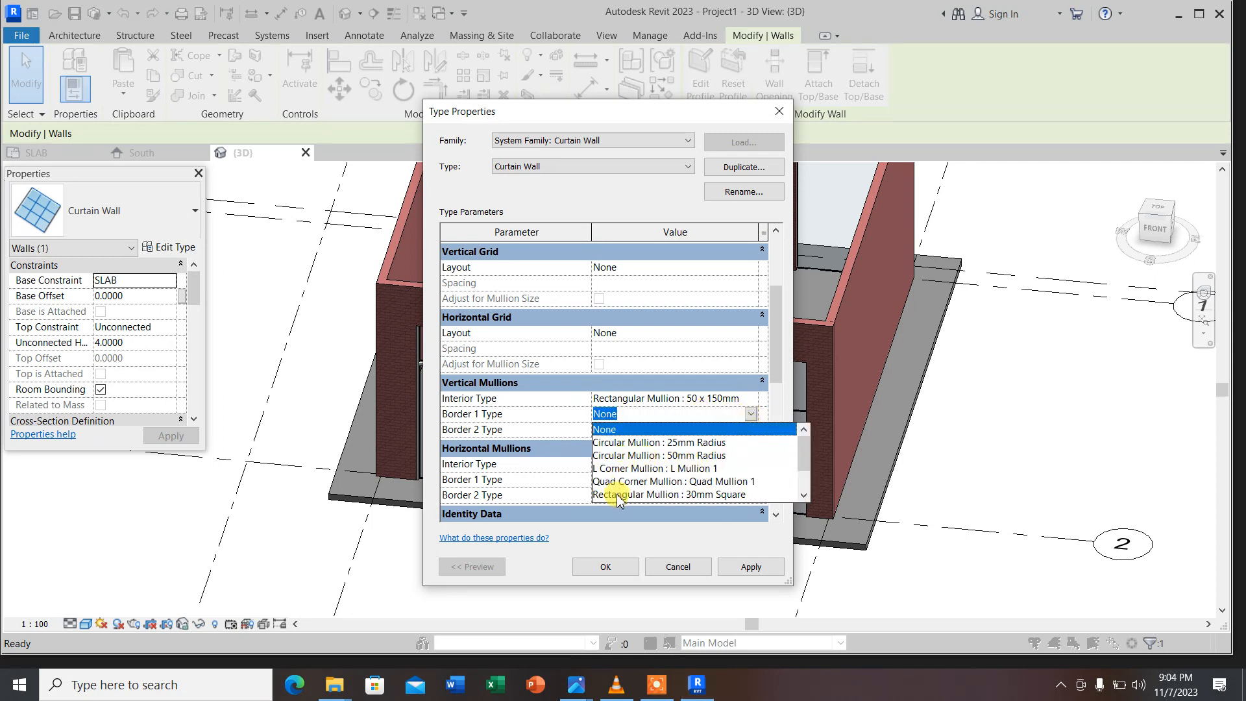
scroll(803, 497, "down", 3)
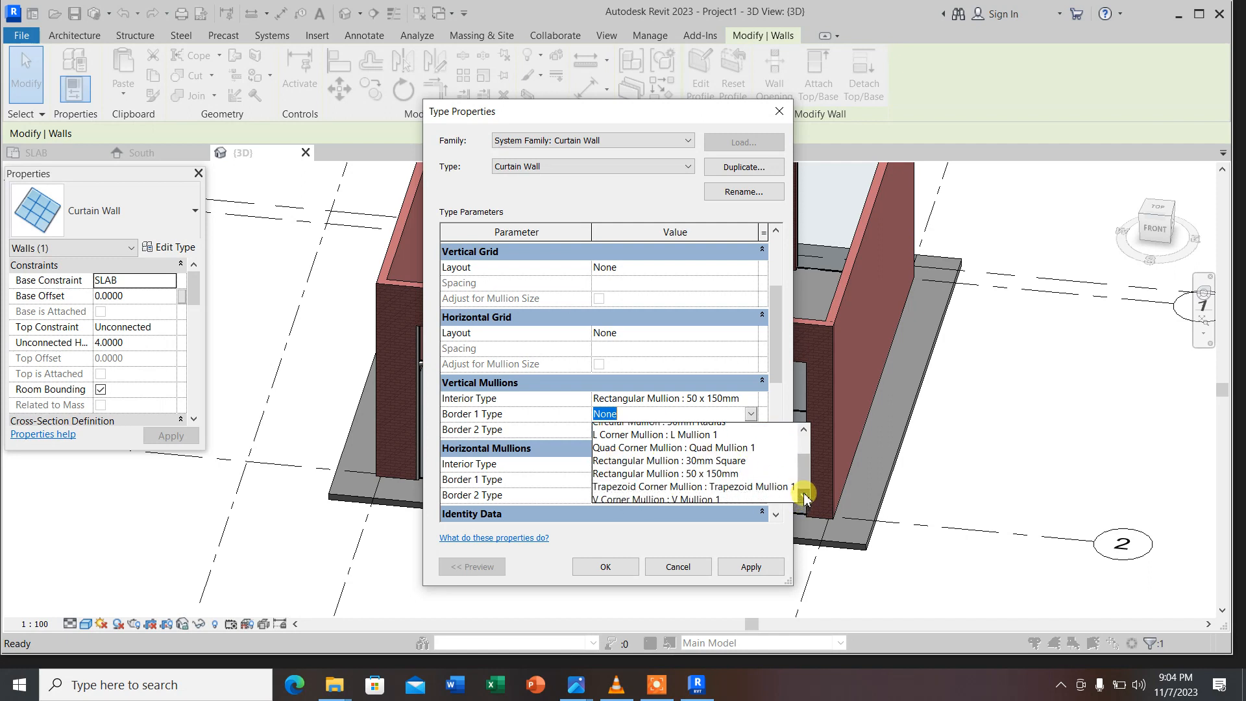
left_click(693, 468)
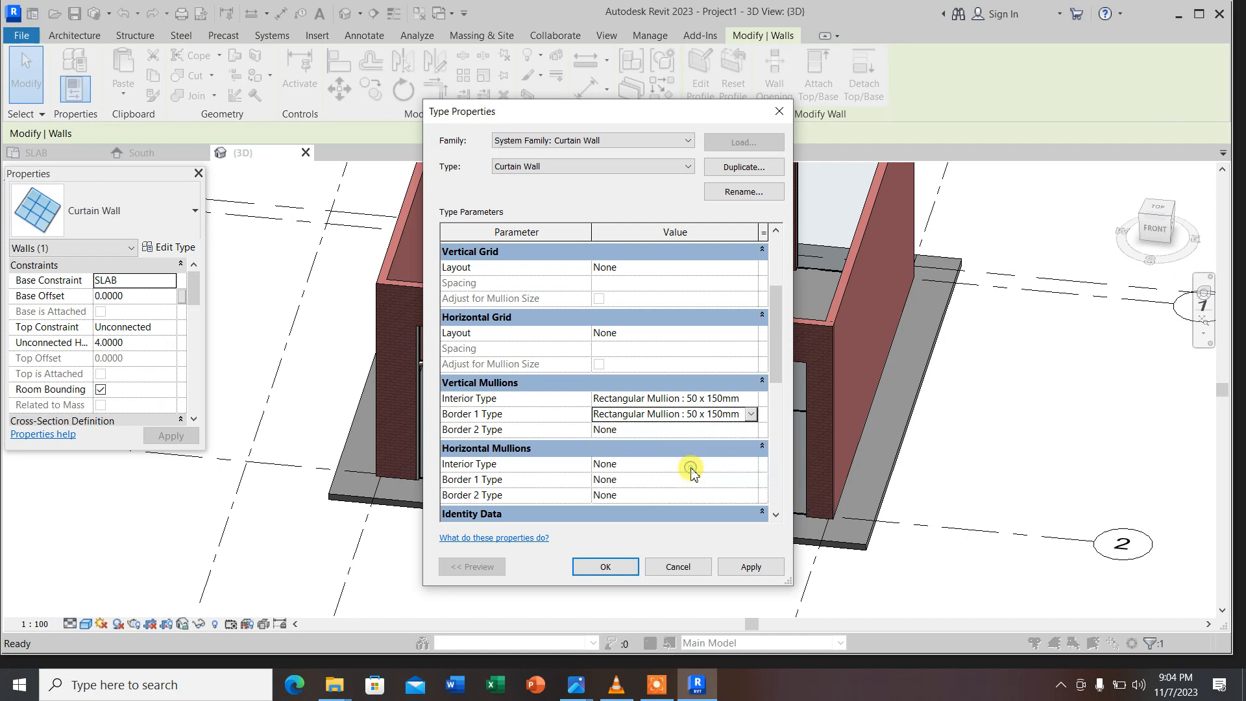
left_click(747, 428)
left_click(751, 430)
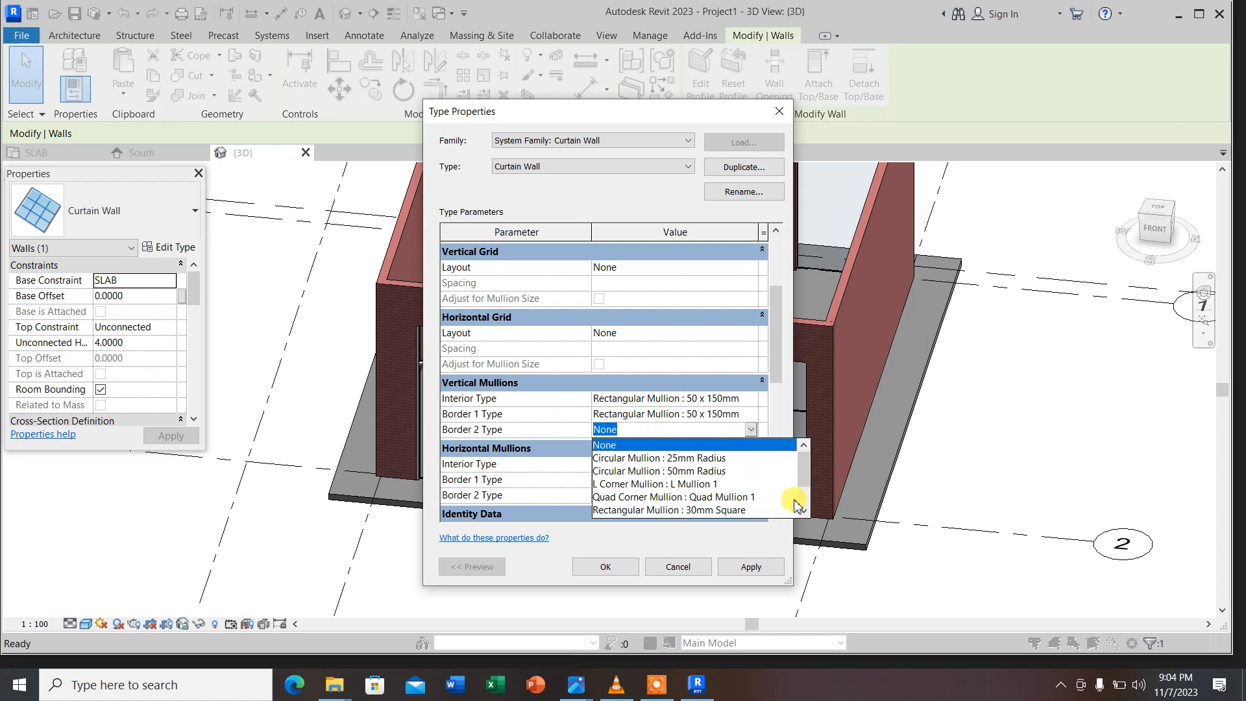
scroll(804, 513, "down", 3)
left_click(701, 484)
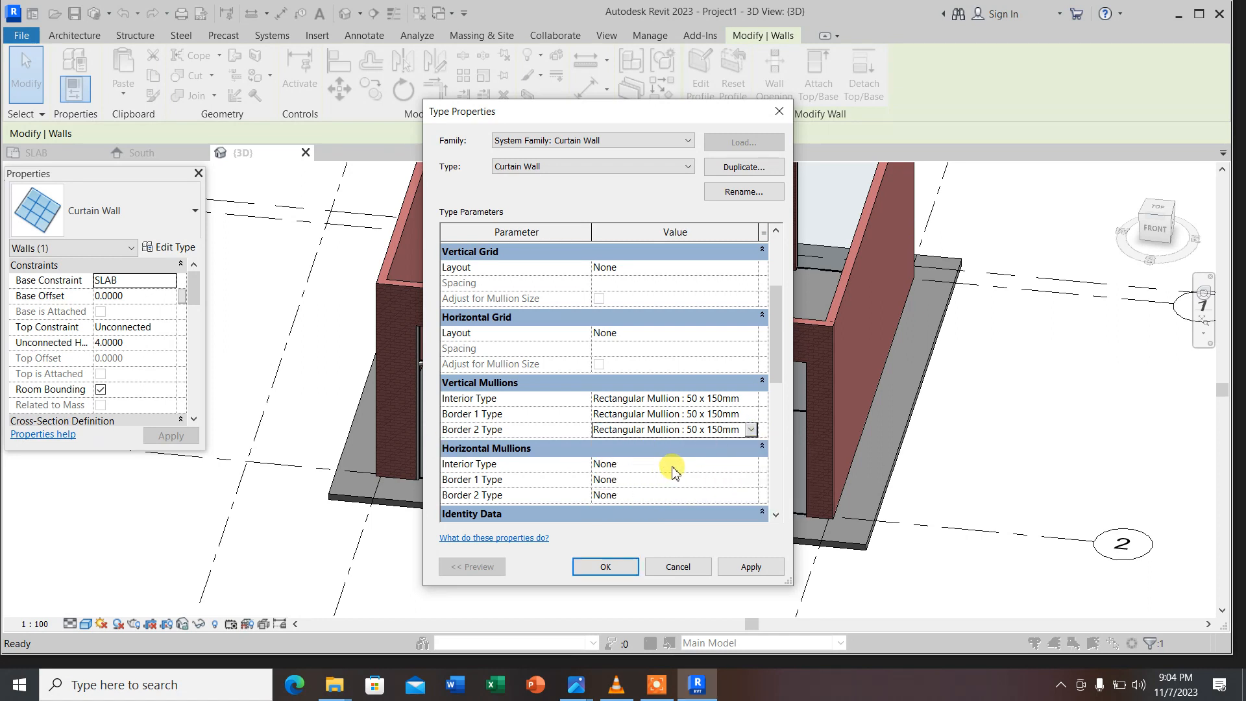
Set the horizontal mullions' Interior Type and Border 1 Type to Rectangular Mullion : 50 x 150mm
left_click(731, 464)
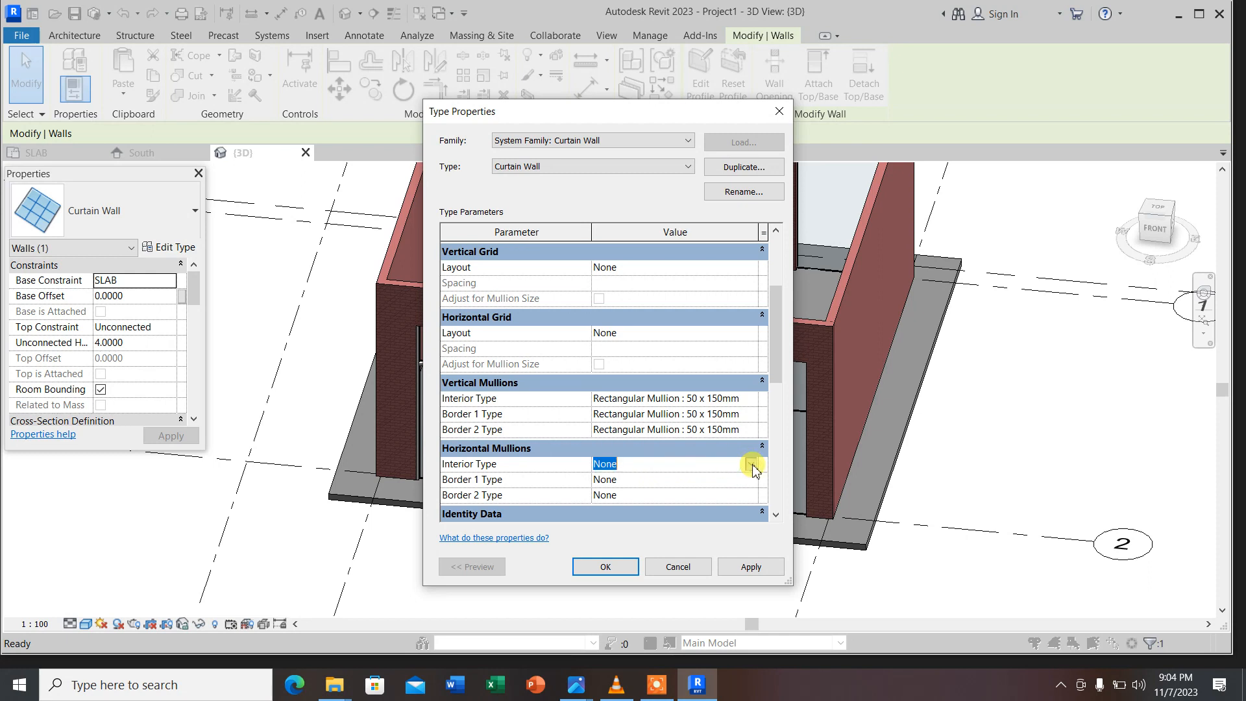
left_click(751, 463)
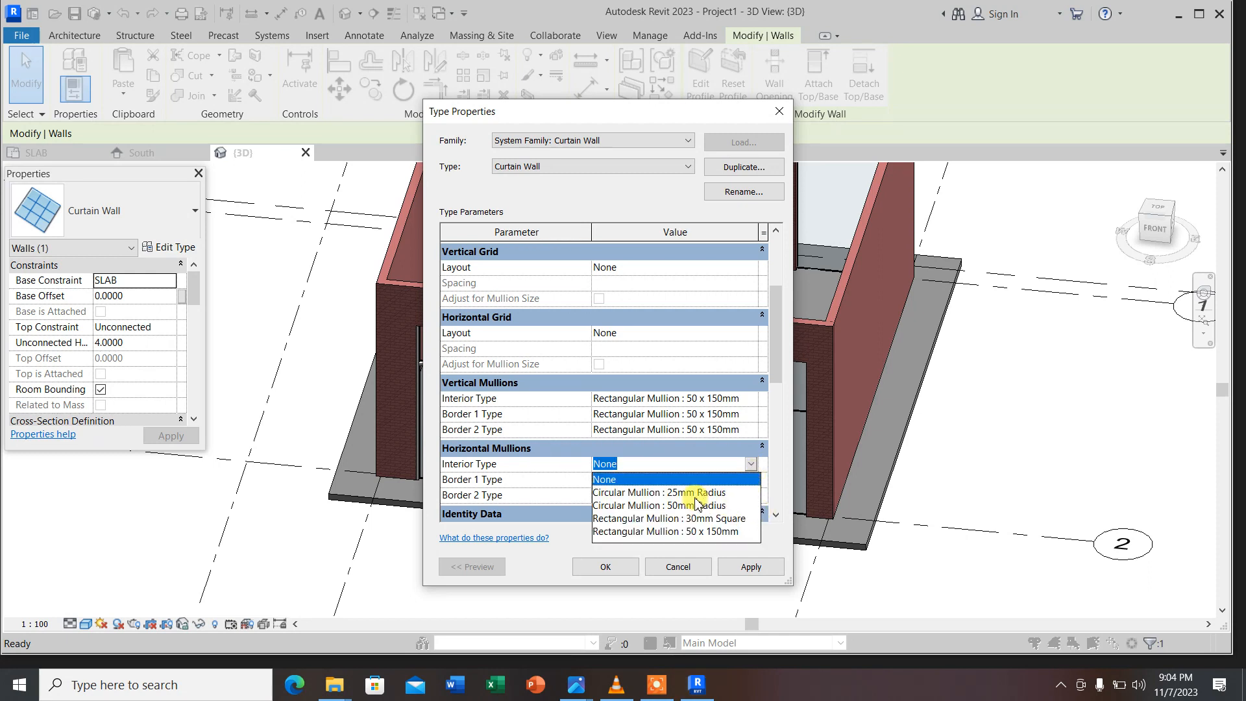
left_click(701, 531)
left_click(747, 479)
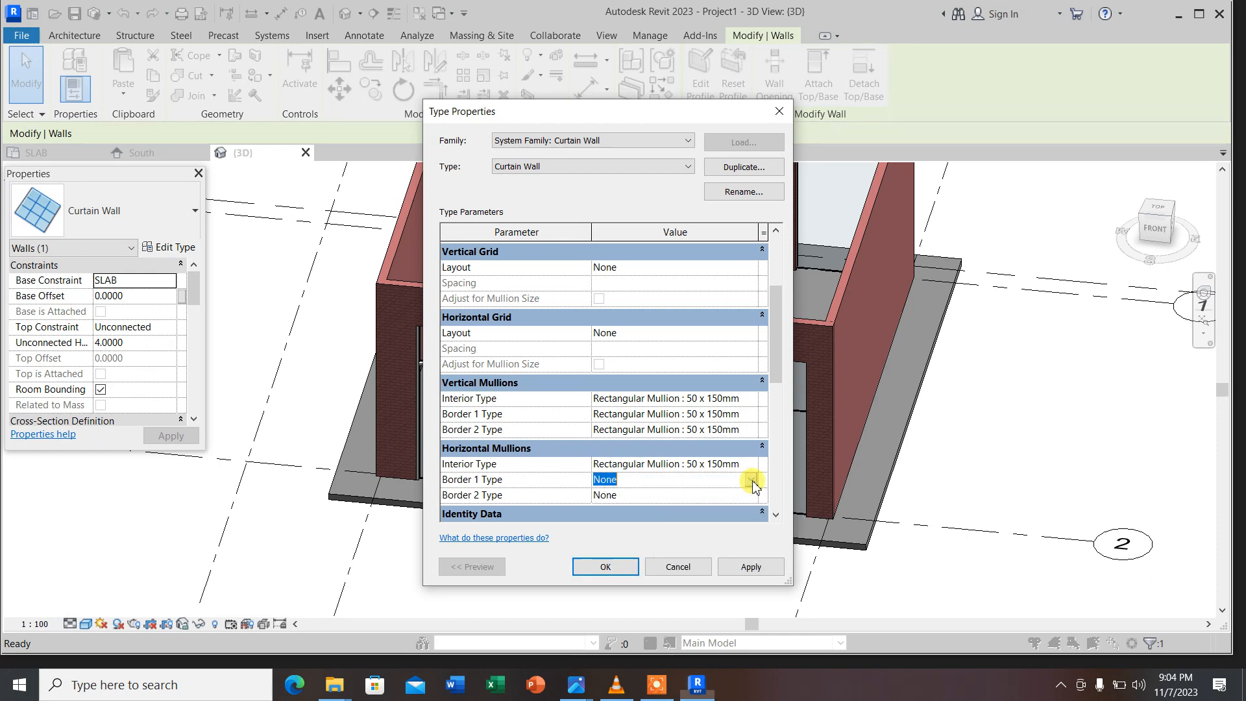
left_click(751, 481)
left_click(803, 561)
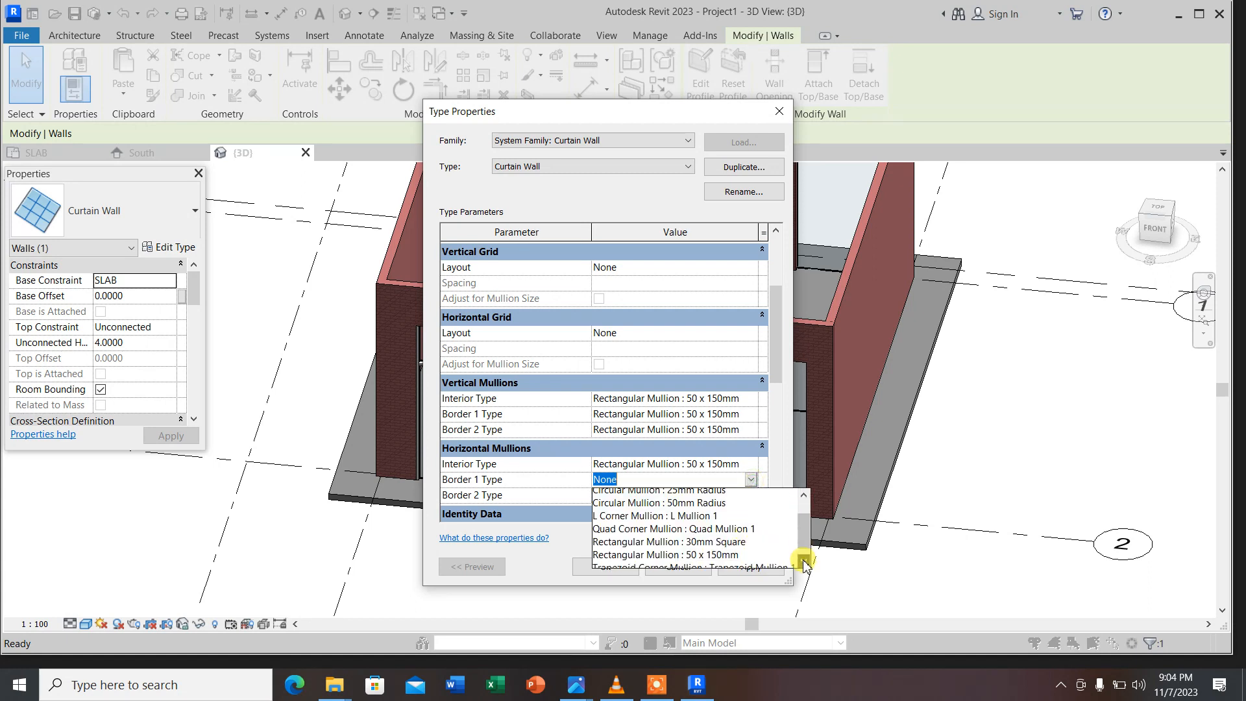
left_click(803, 561)
left_click(804, 561)
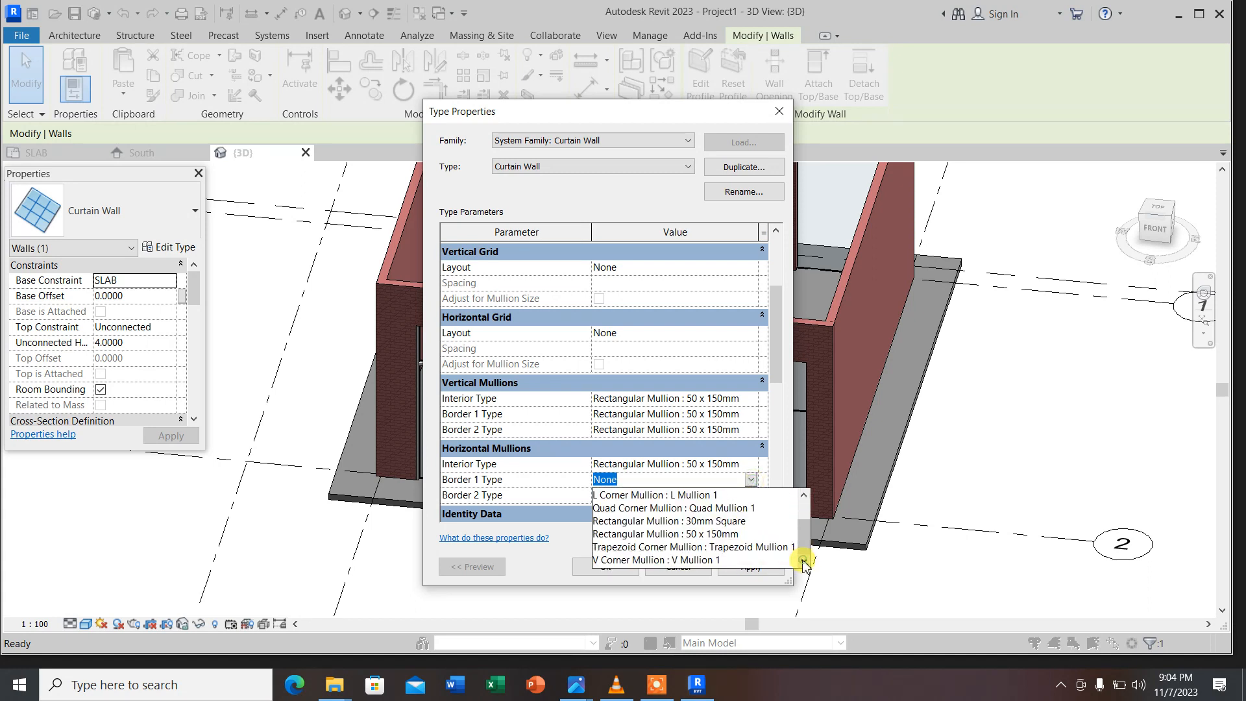
left_click(691, 534)
Set the horizontal mullions' Border 2 Type to Rectangular Mullion : 50 x 150mm and apply the curtain wall type changes
left_click(751, 495)
left_click(751, 496)
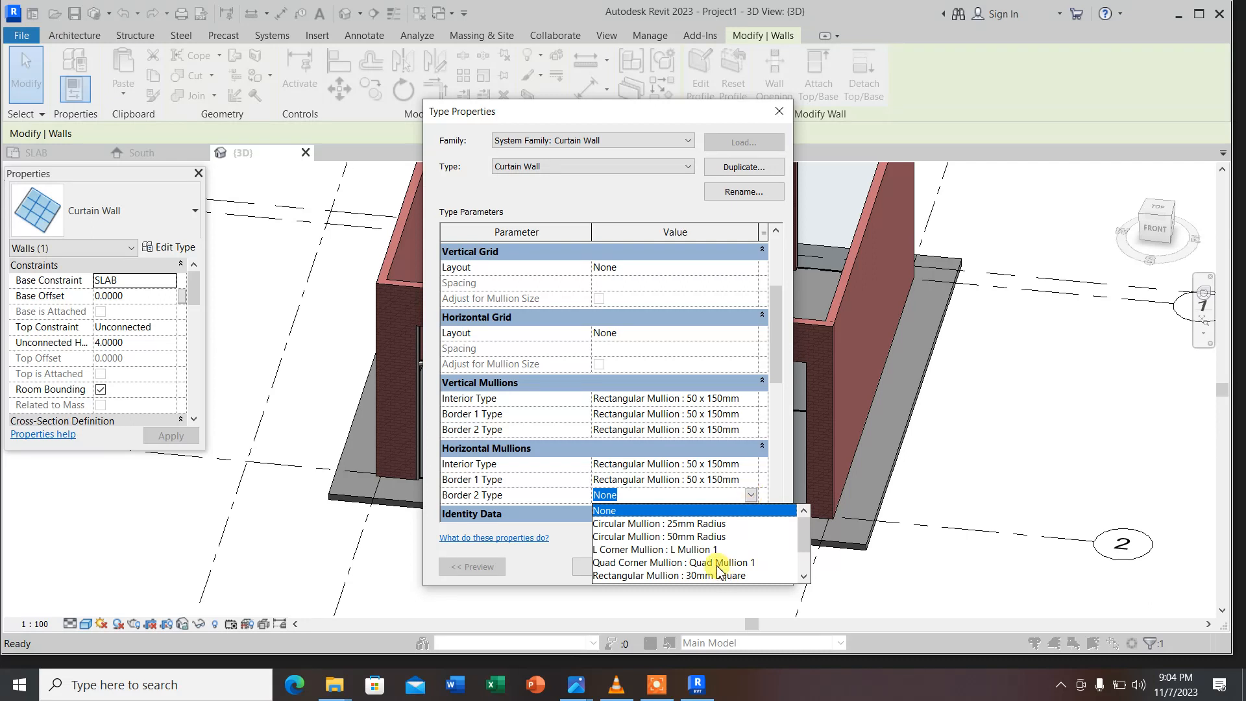
left_click(803, 578)
left_click(803, 577)
left_click(804, 578)
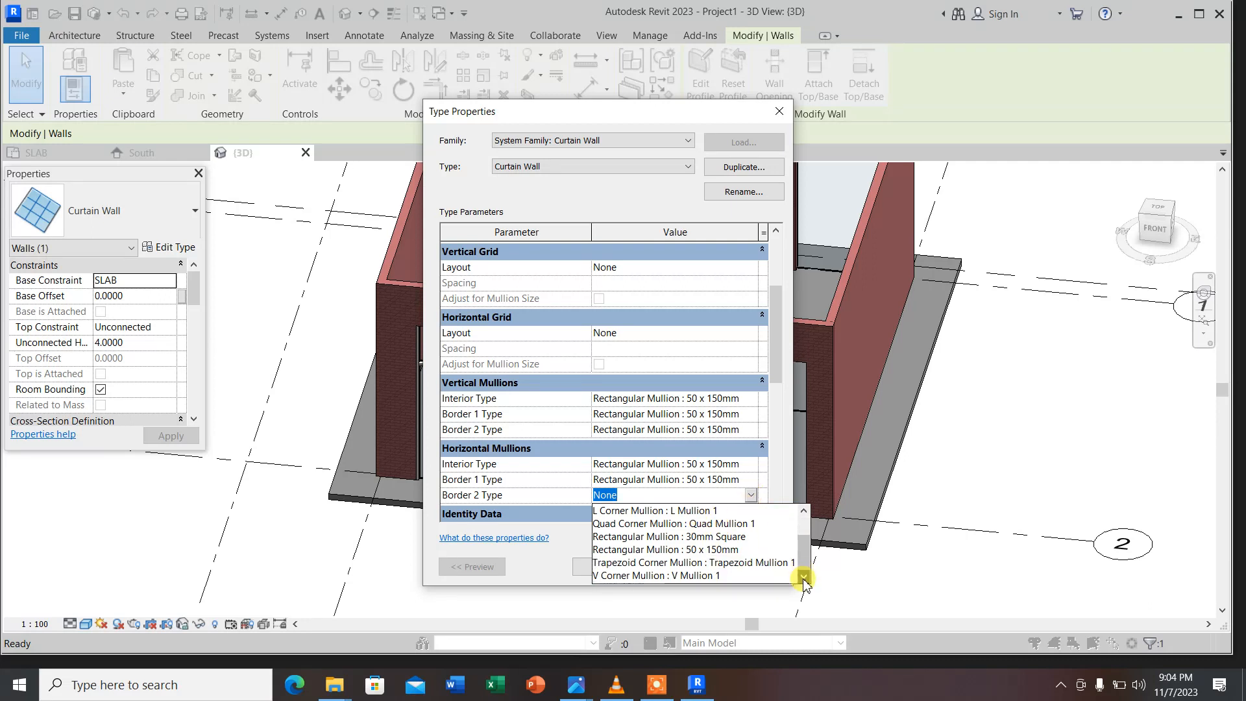
left_click(692, 549)
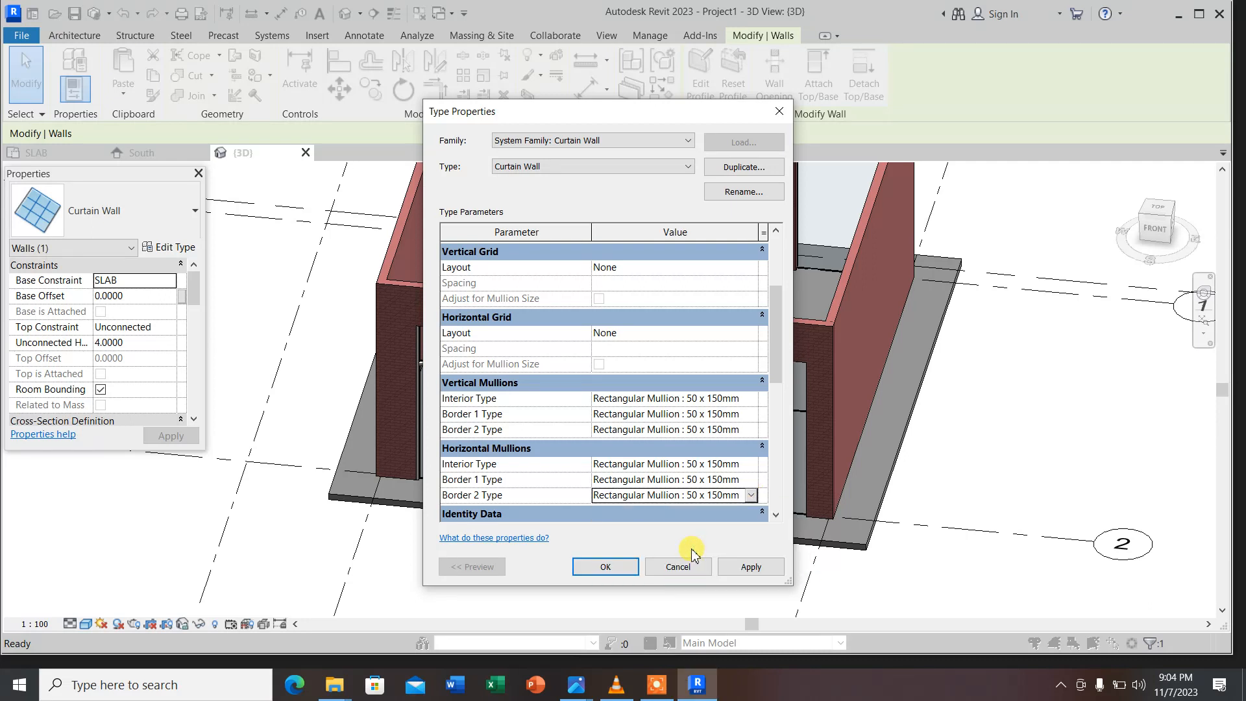
left_click(751, 567)
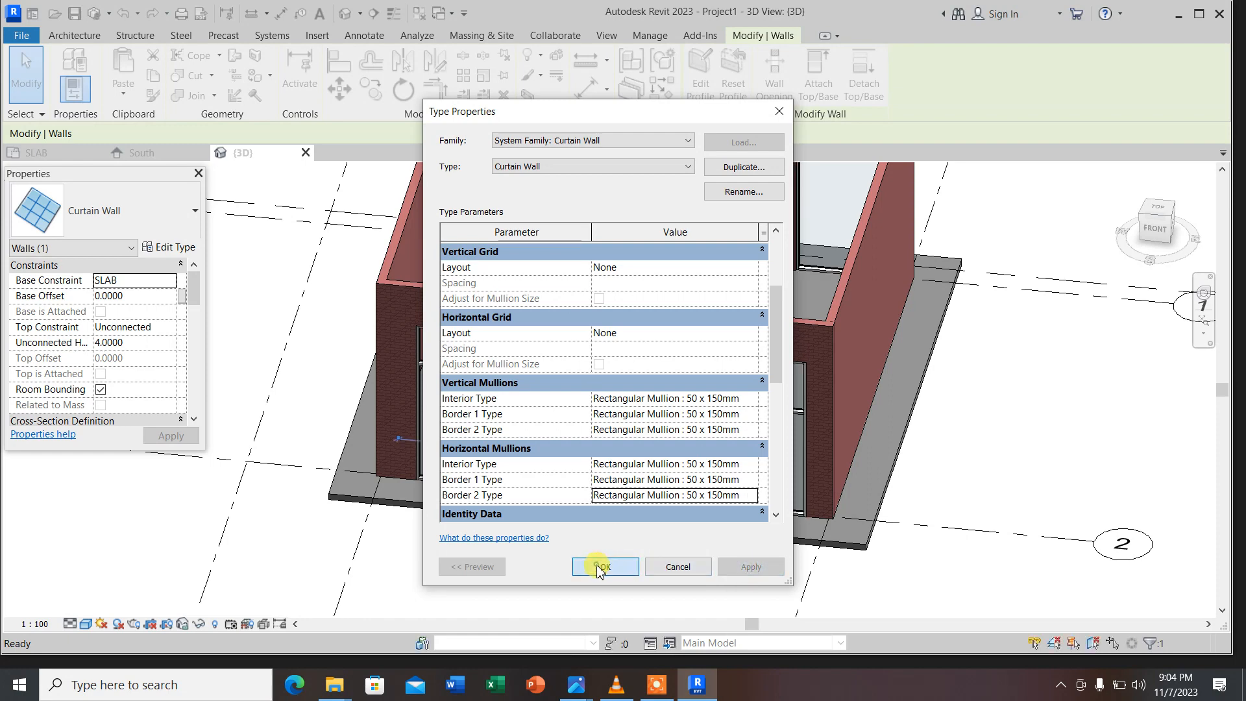
left_click(600, 567)
scroll(876, 461, "up", 2)
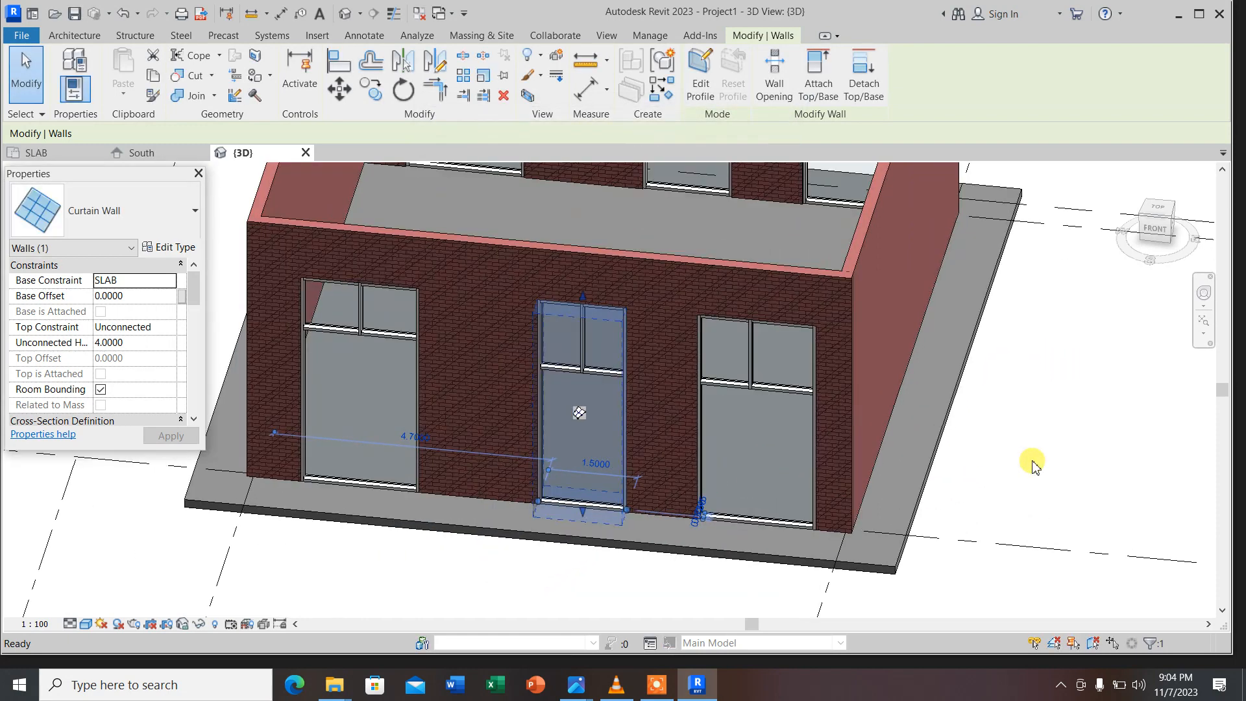
left_click(1034, 463)
scroll(515, 426, "down", 5)
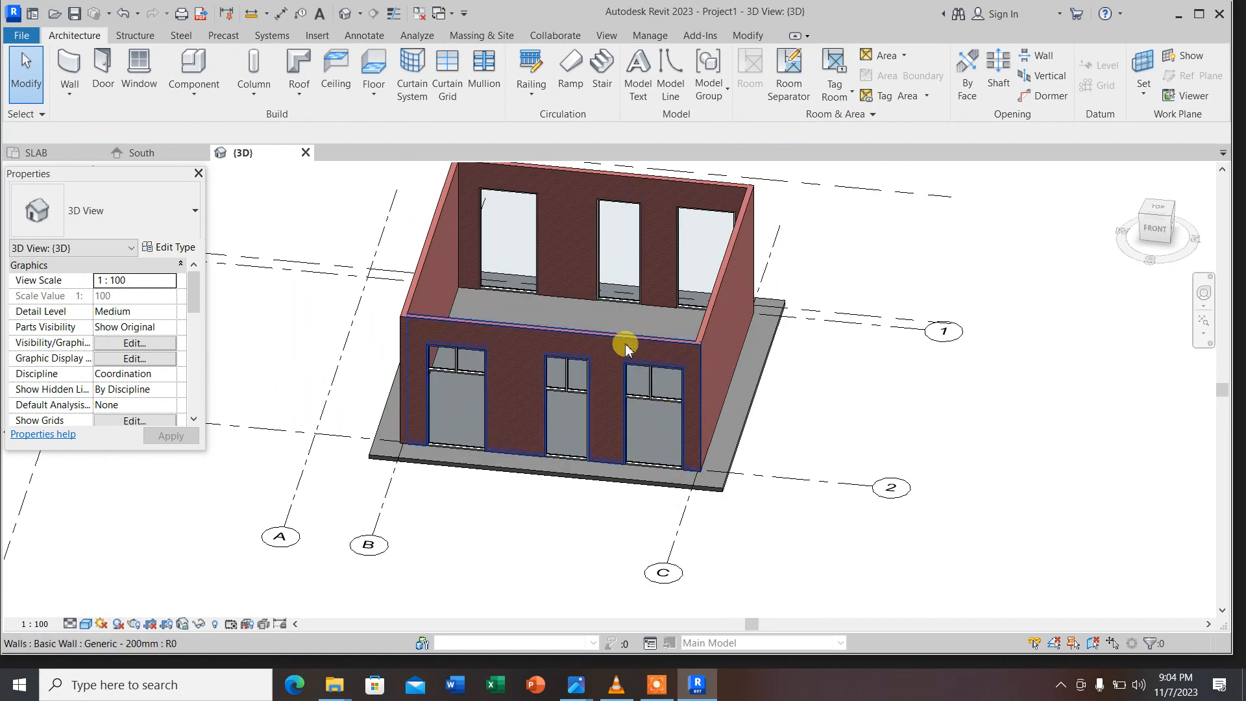
Inspect the building's front curtain walls, check the roof in the reference image REVIT DESIGN TUTO.JPG, and return to Revit
scroll(625, 347, "up", 2)
scroll(556, 279, "down", 2)
scroll(593, 353, "up", 2)
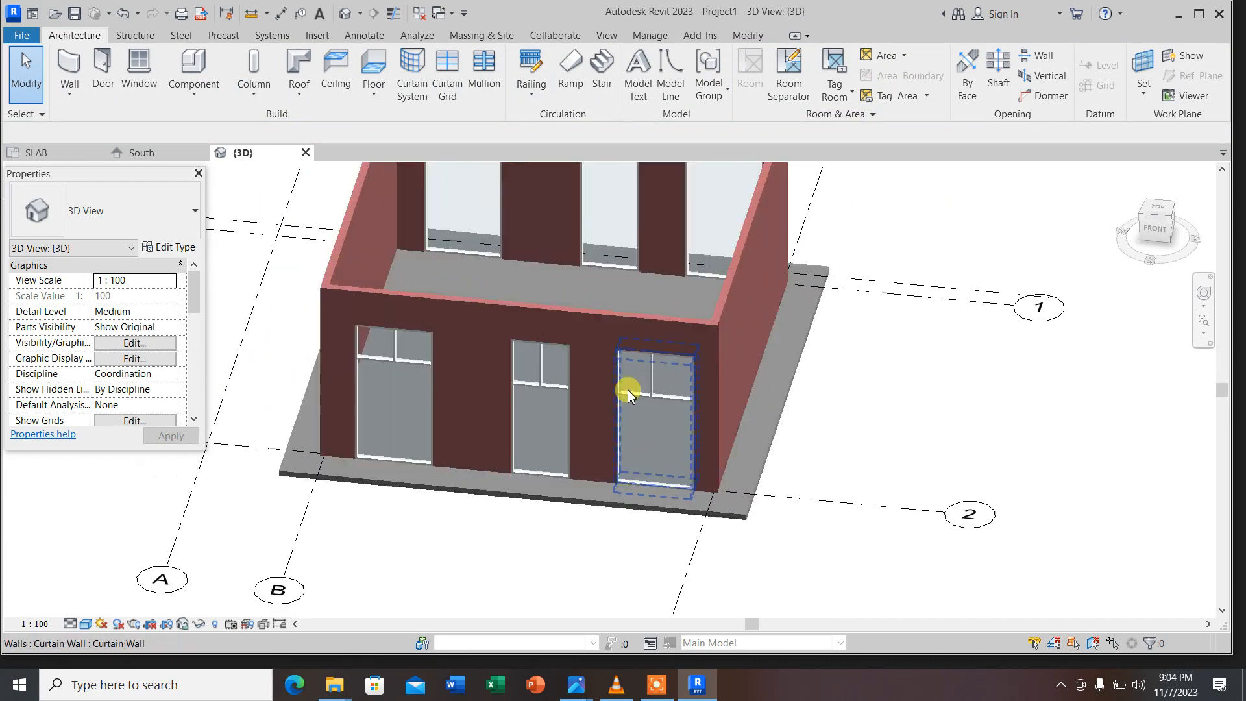
scroll(628, 390, "down", 3)
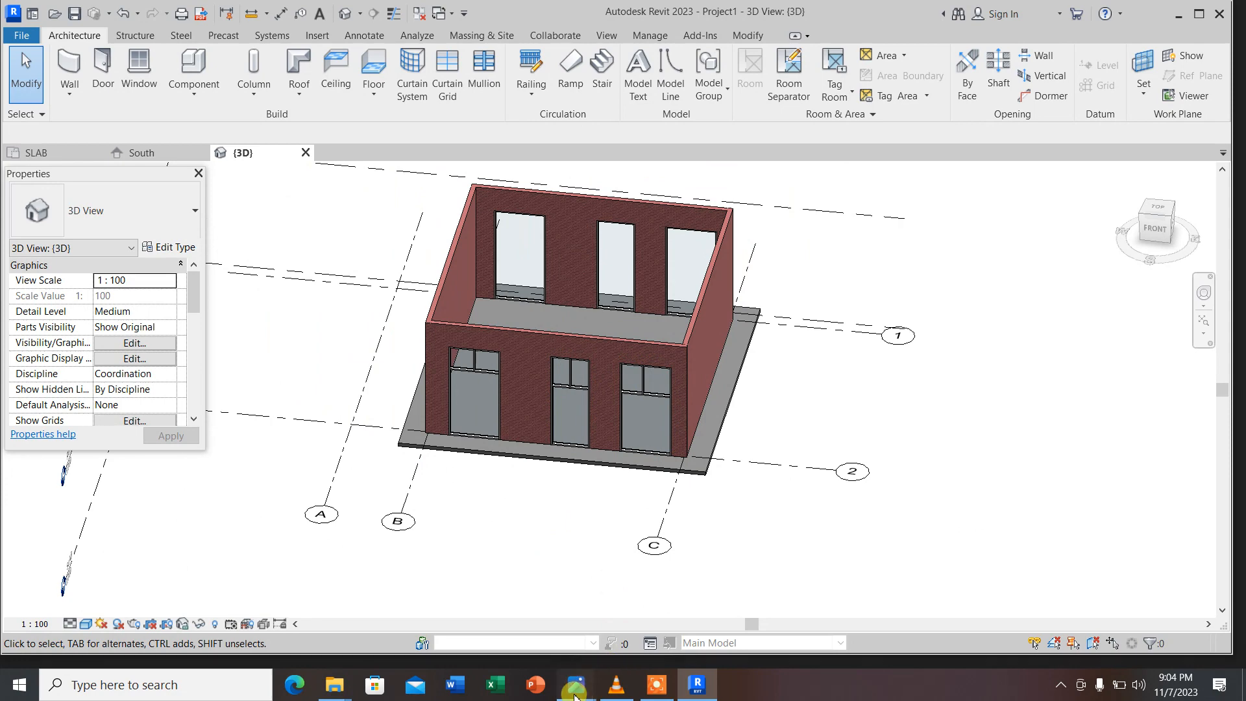
mouse_move(574, 689)
left_click(446, 598)
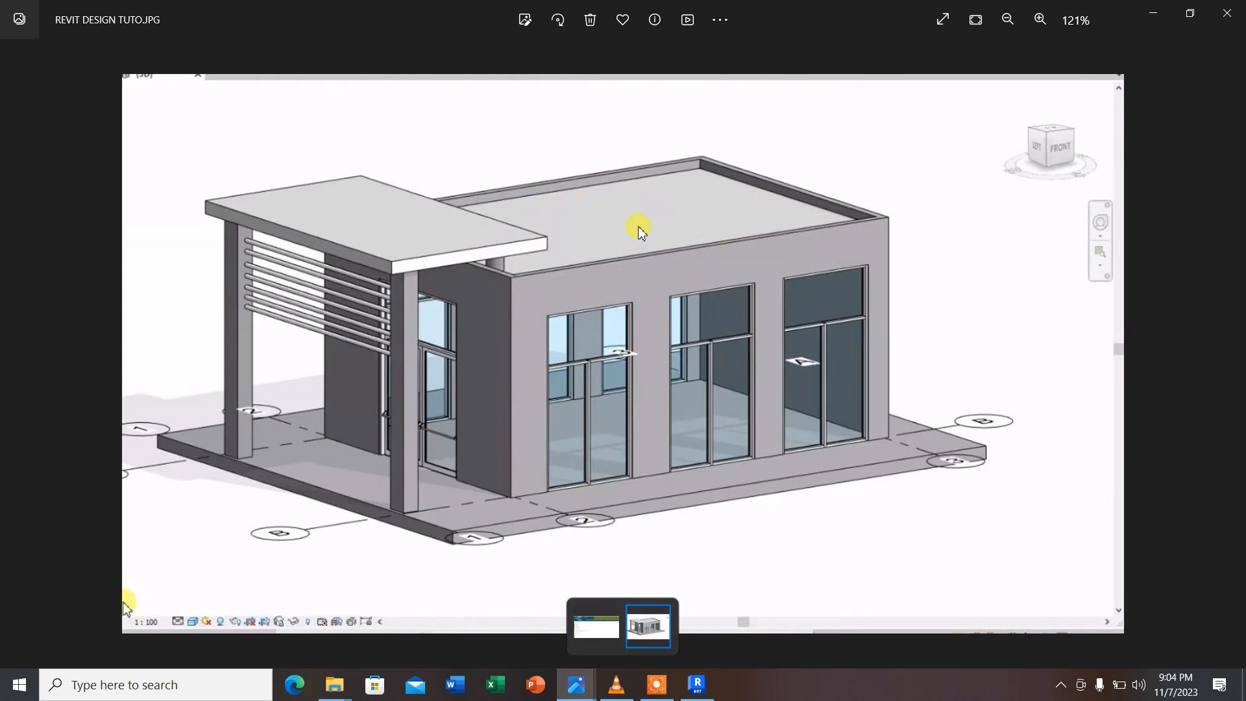
left_click(697, 685)
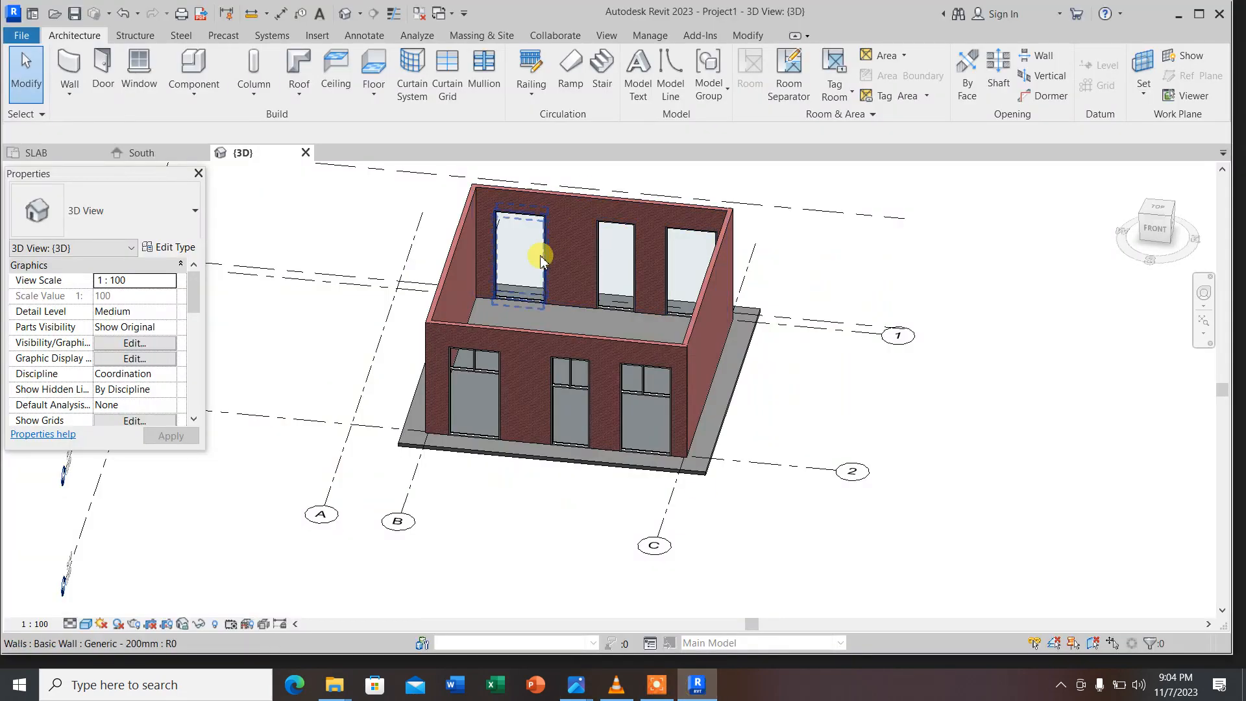
In the SLAB floor plan, start a roof by footprint and move it to the ROOF level
left_click(45, 152)
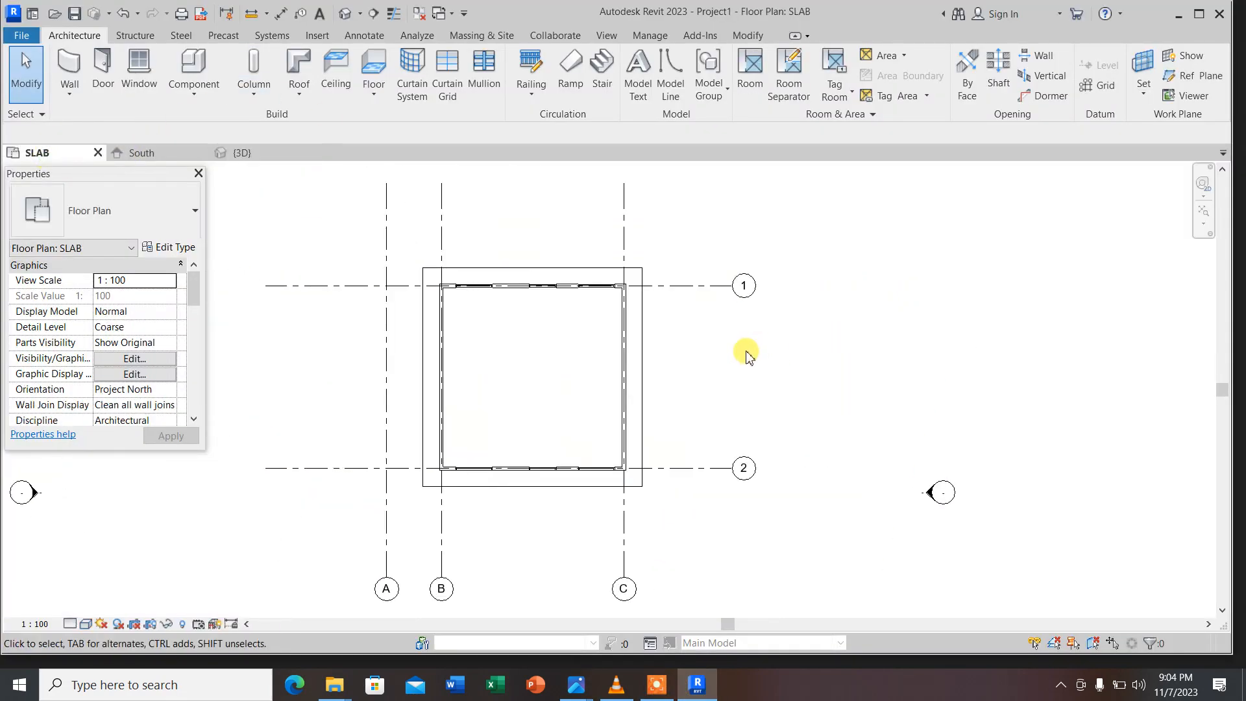
scroll(442, 305, "up", 3)
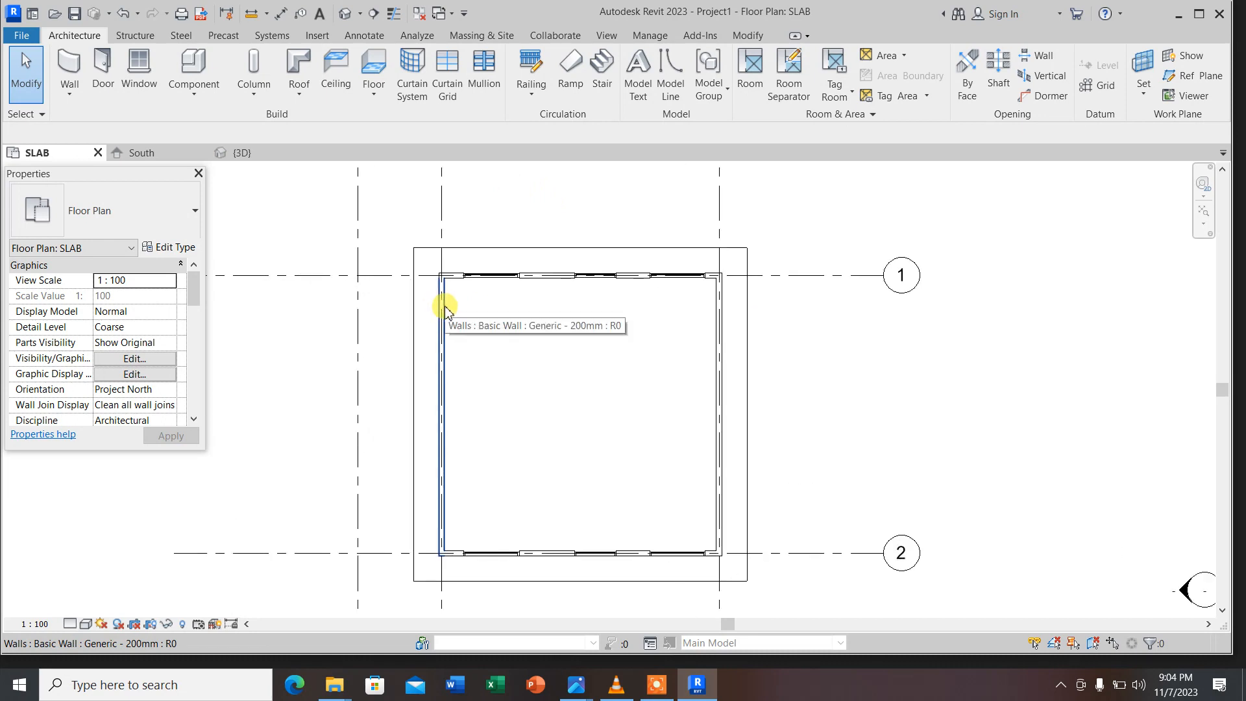
left_click(299, 97)
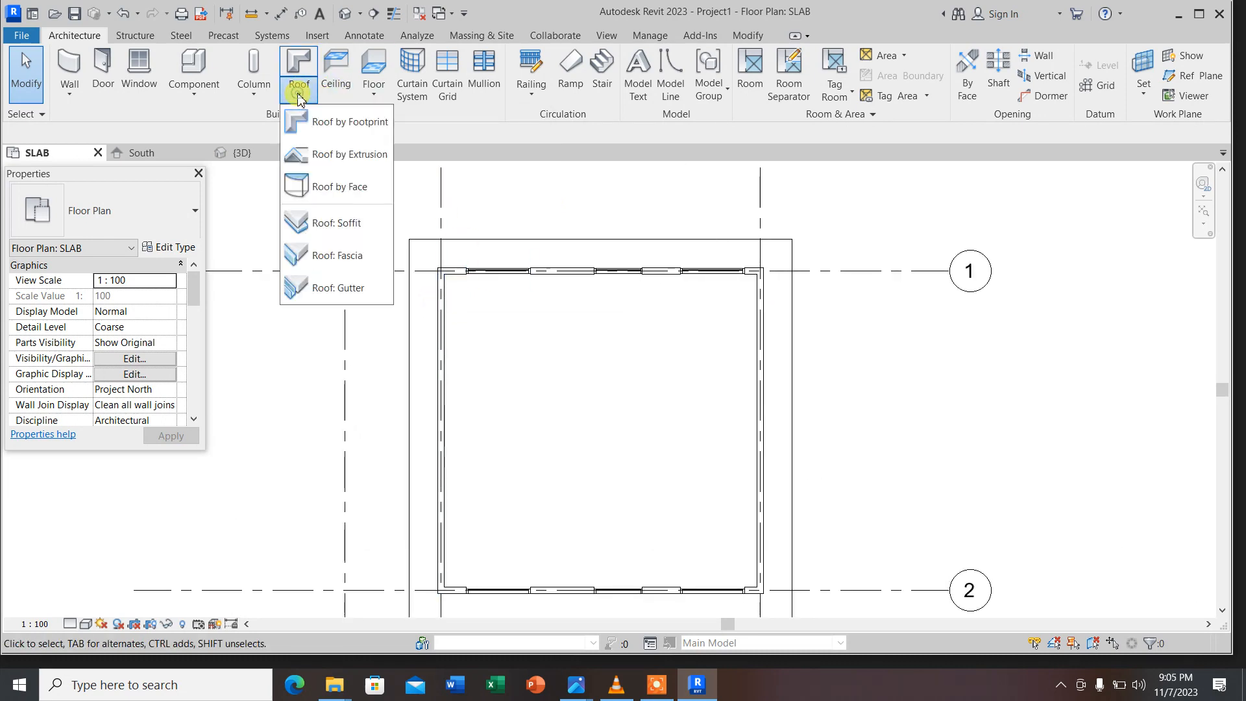
left_click(343, 123)
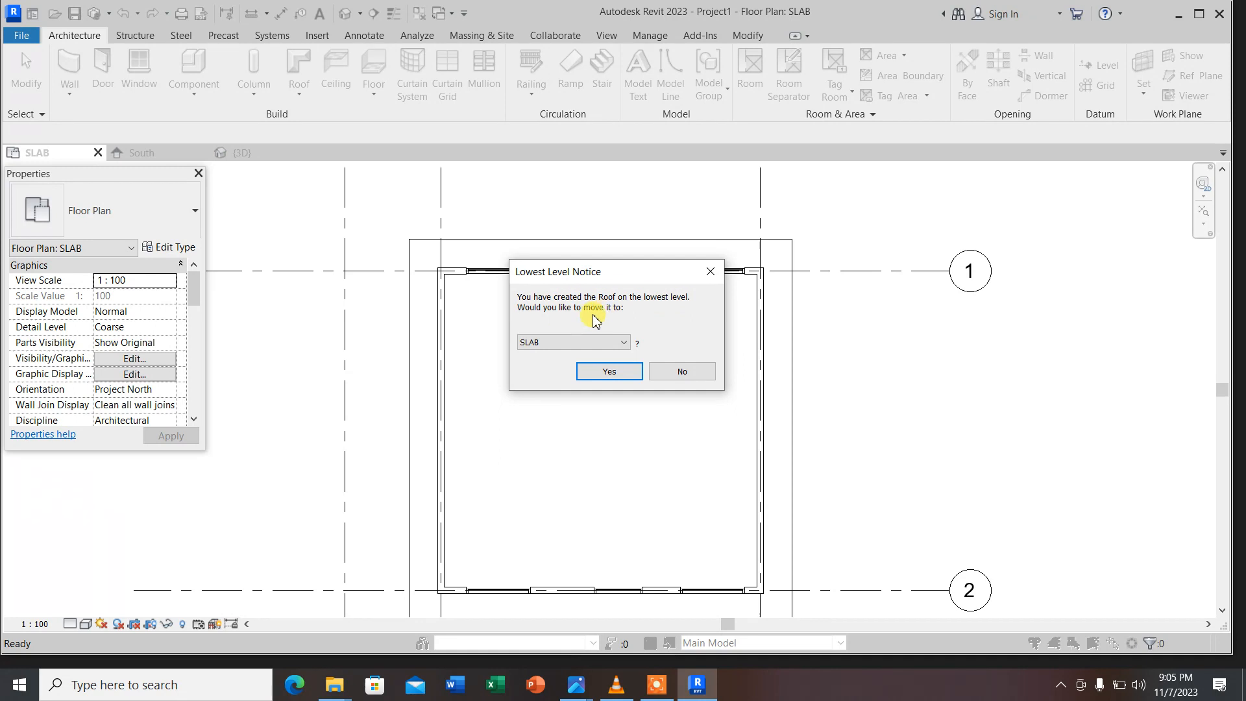
left_click(562, 351)
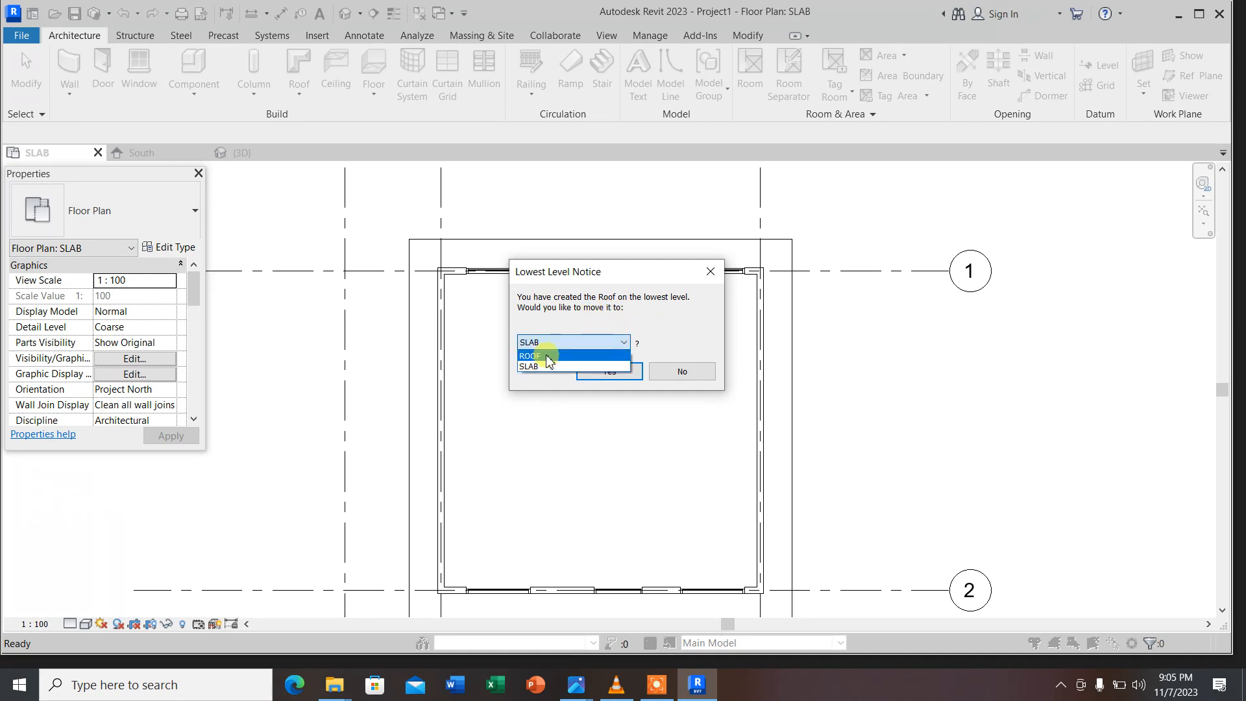
left_click(550, 356)
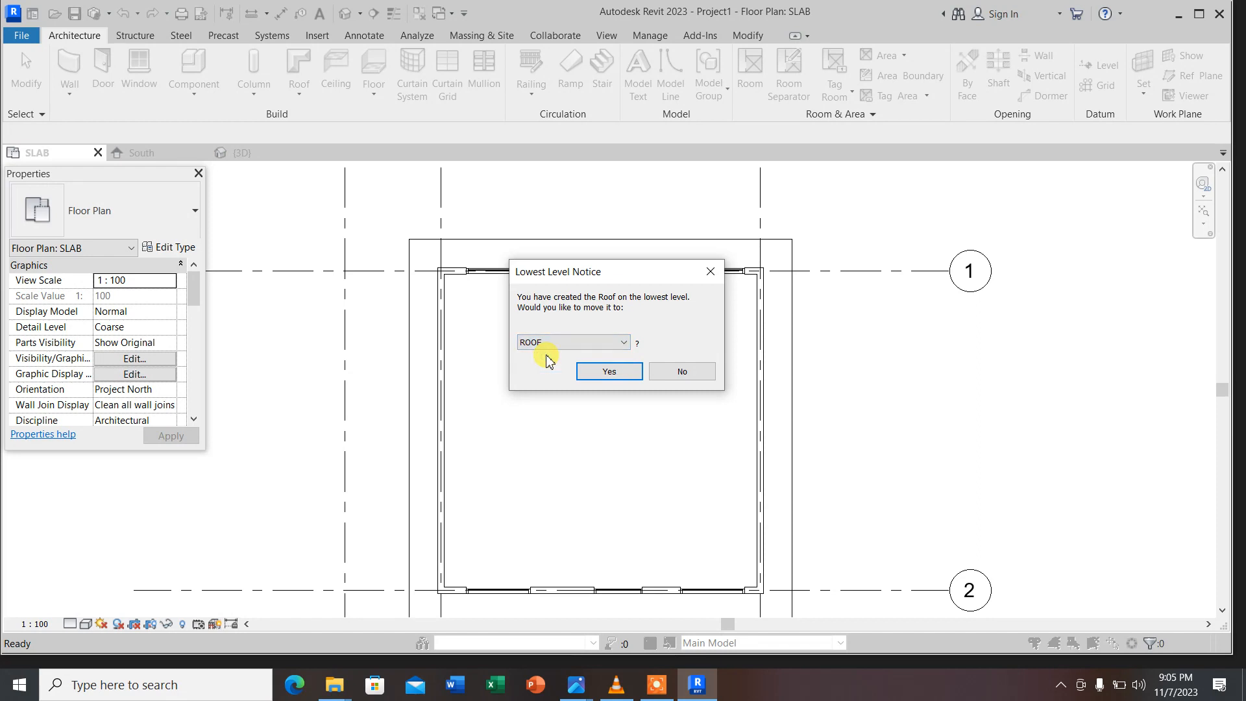
left_click(609, 373)
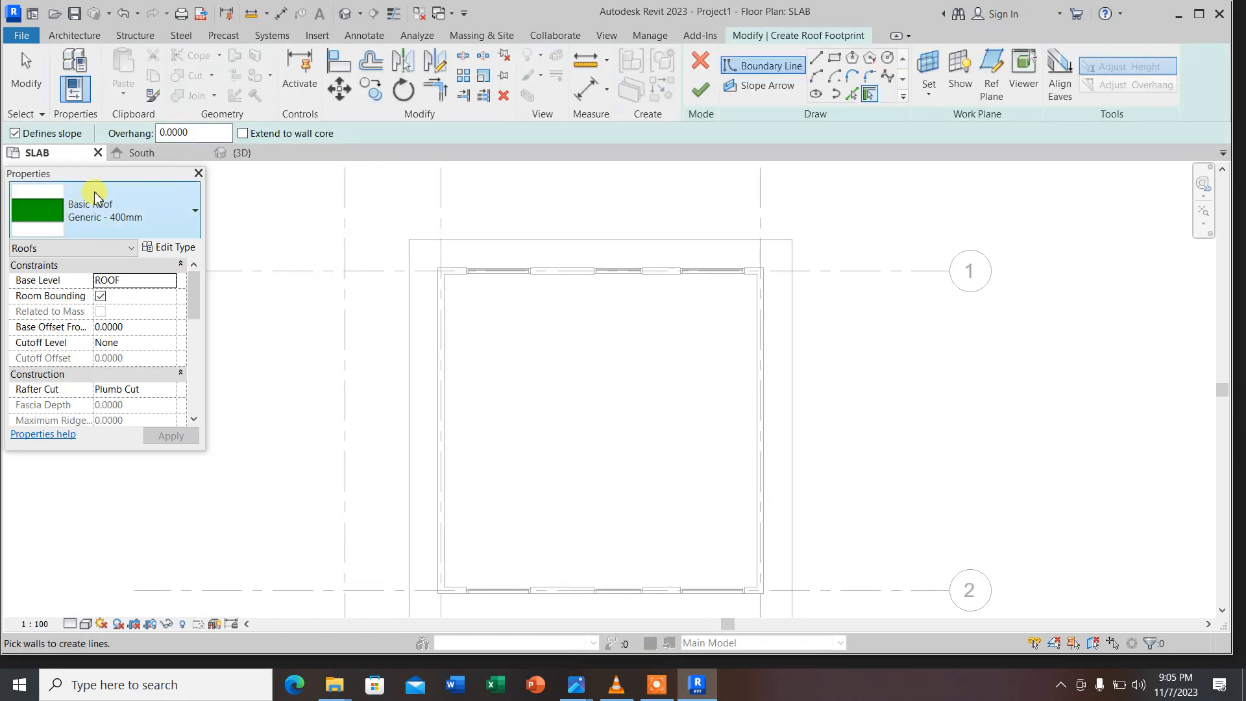
Set the roof type to Cold Roof - Concrete and its base offset from level to -0.4
left_click(123, 210)
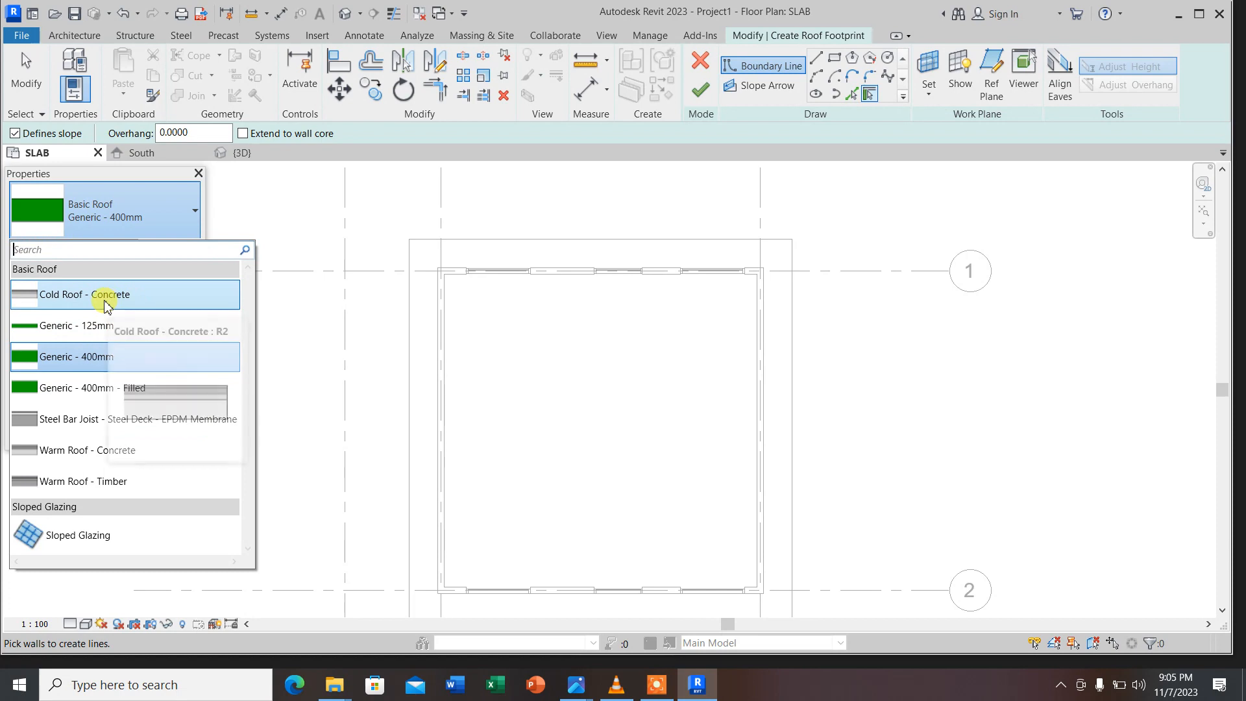
left_click(106, 302)
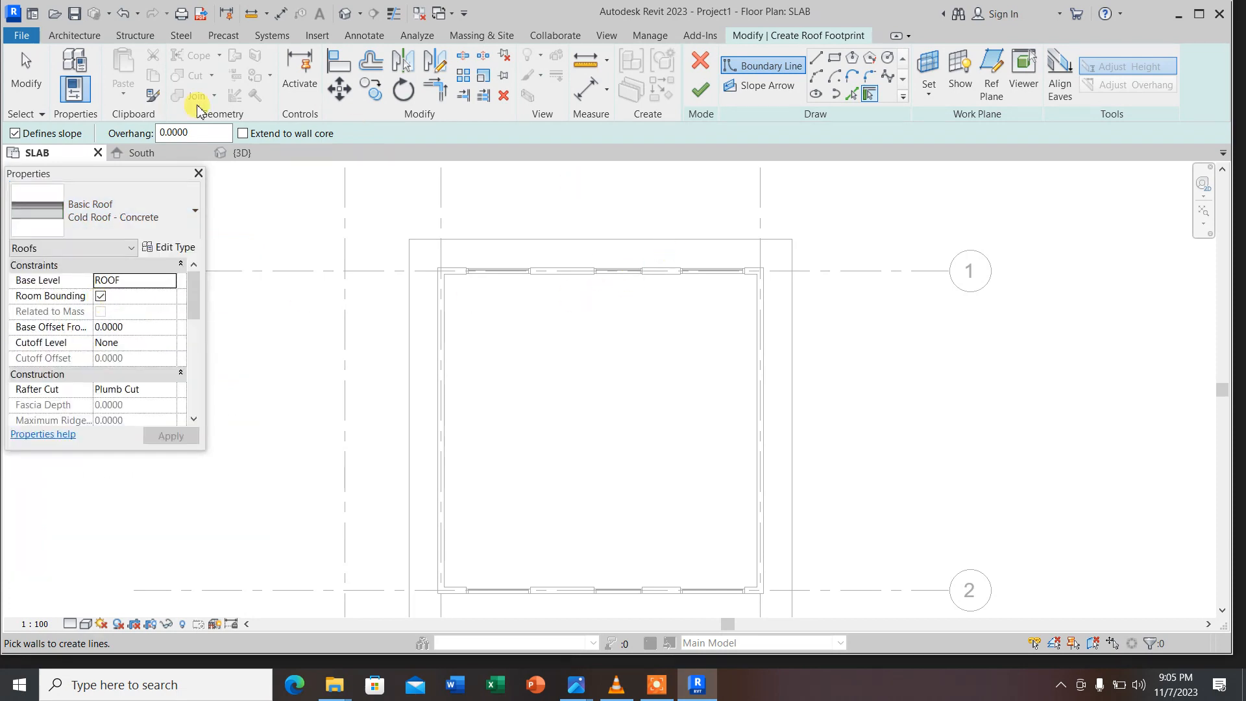
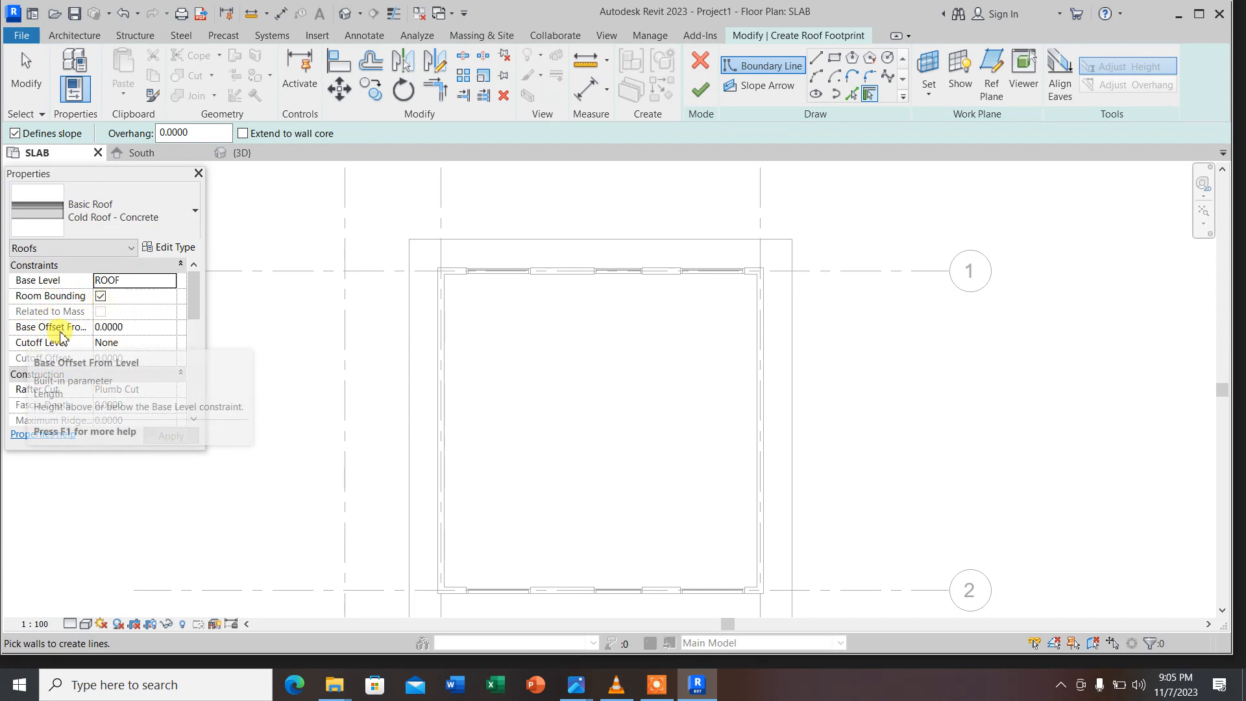
left_click(82, 330)
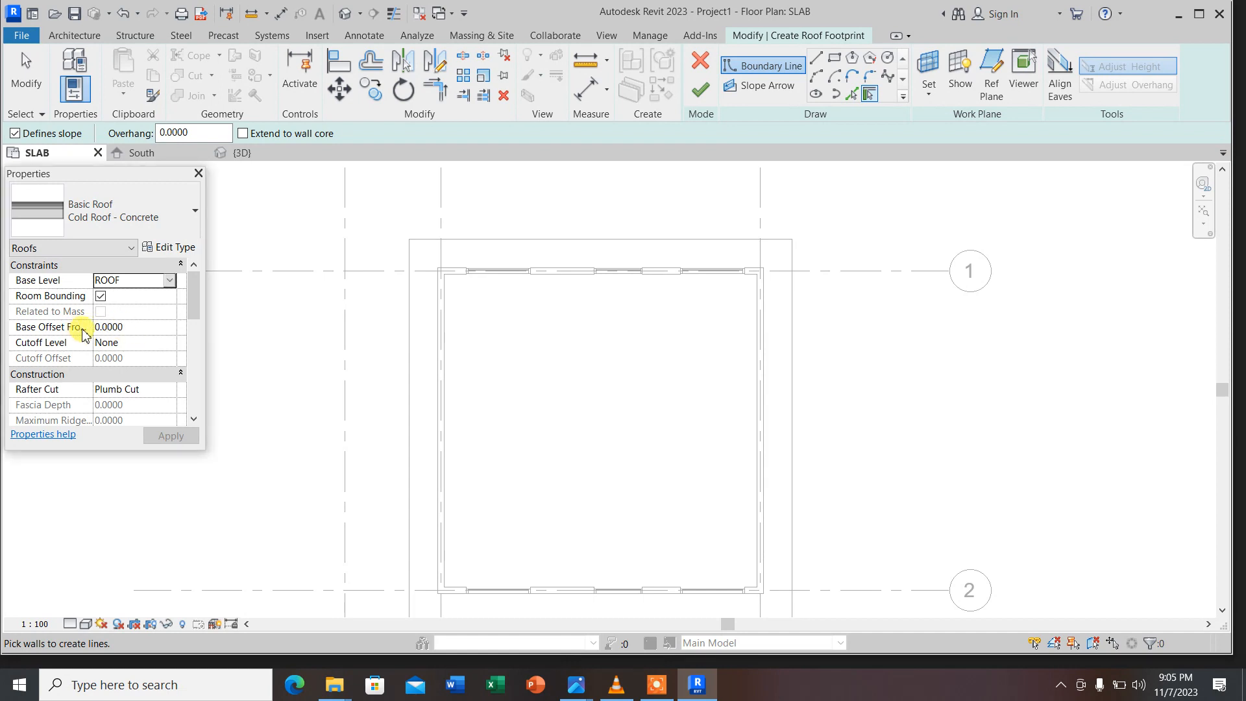
left_click(129, 328)
left_click_drag(131, 330, 98, 334)
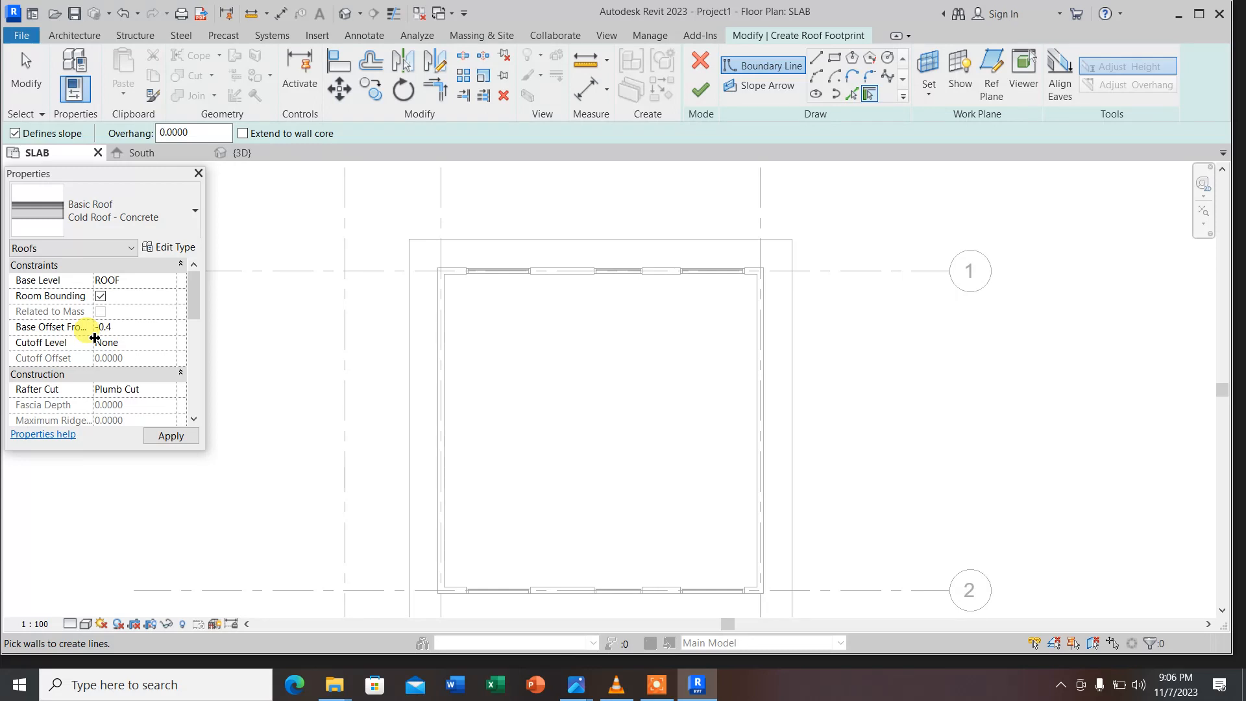
left_click(170, 436)
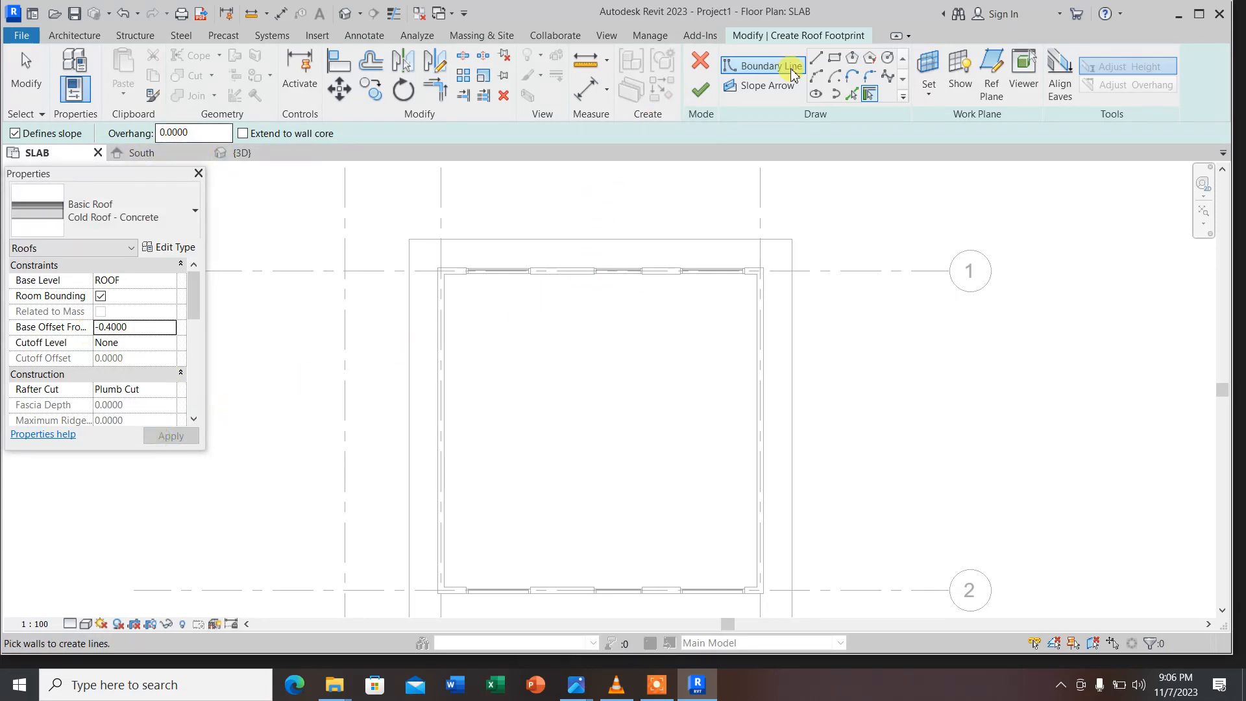
Sketch a 10 x 10 rectangular roof boundary between the wall endpoints at grid intersections B-1 and C-2
left_click(835, 65)
scroll(496, 290, "up", 2)
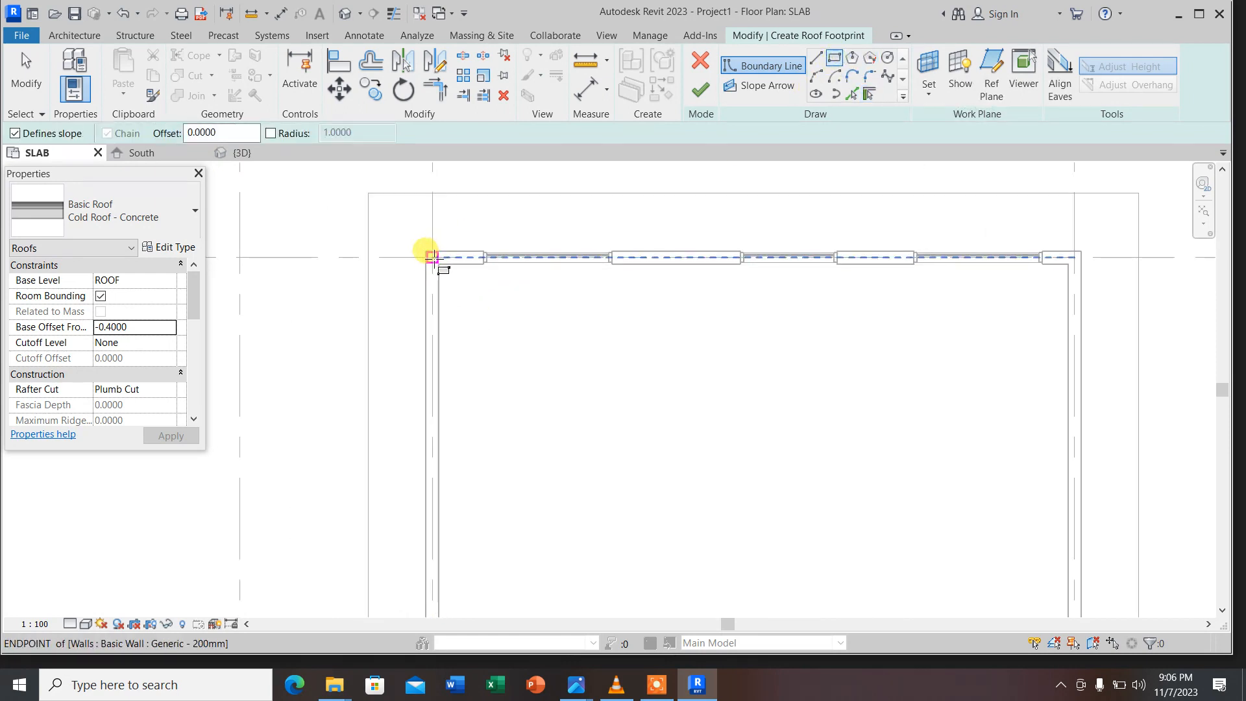
left_click(431, 257)
scroll(511, 275, "down", 2)
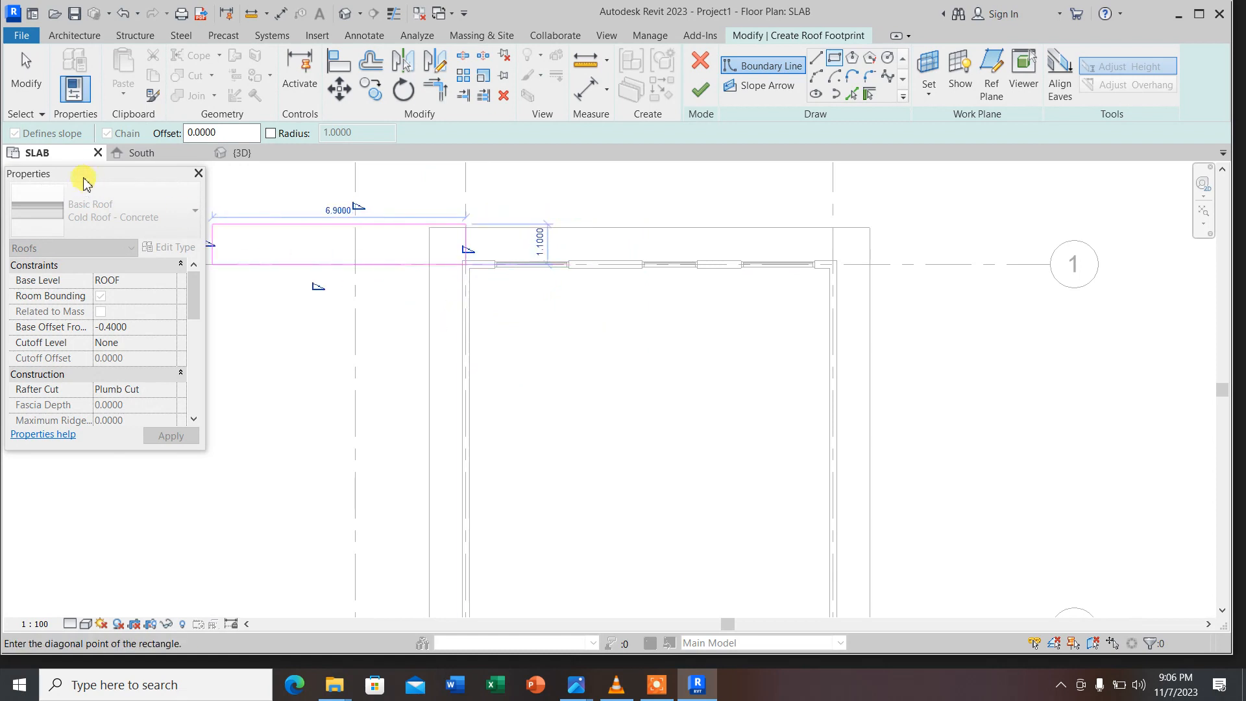
scroll(311, 167, "down", 1)
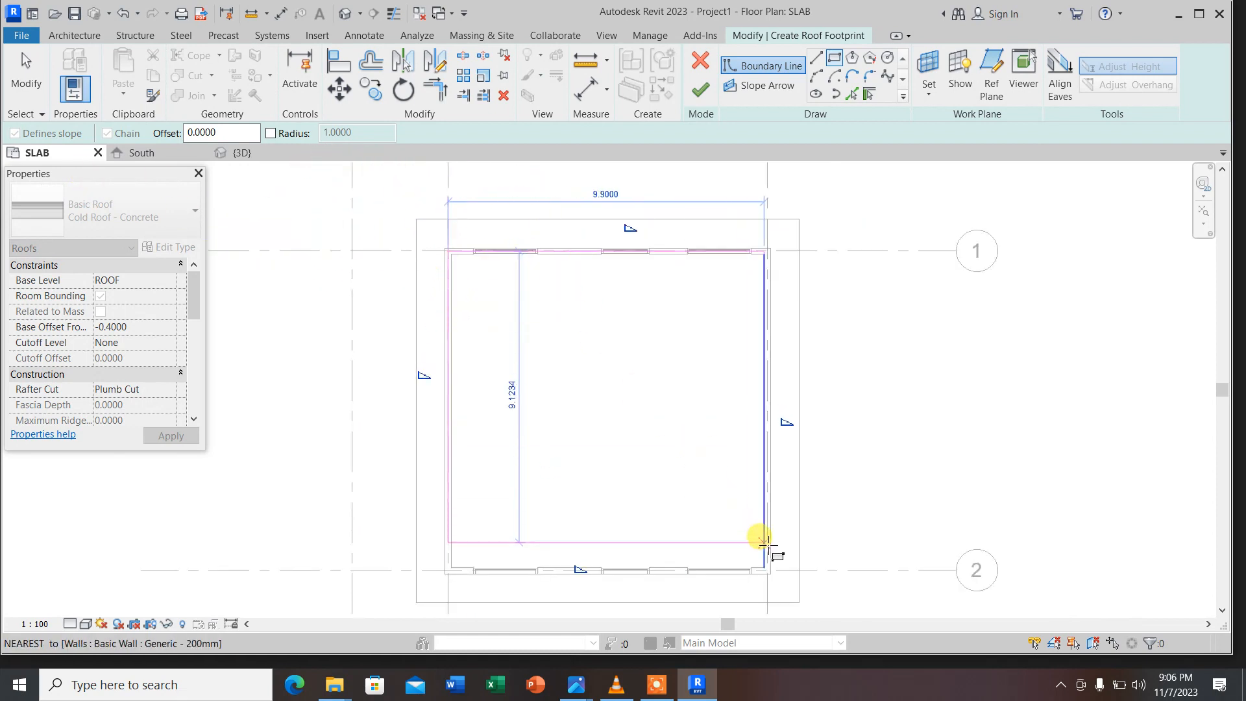
scroll(765, 540, "up", 2)
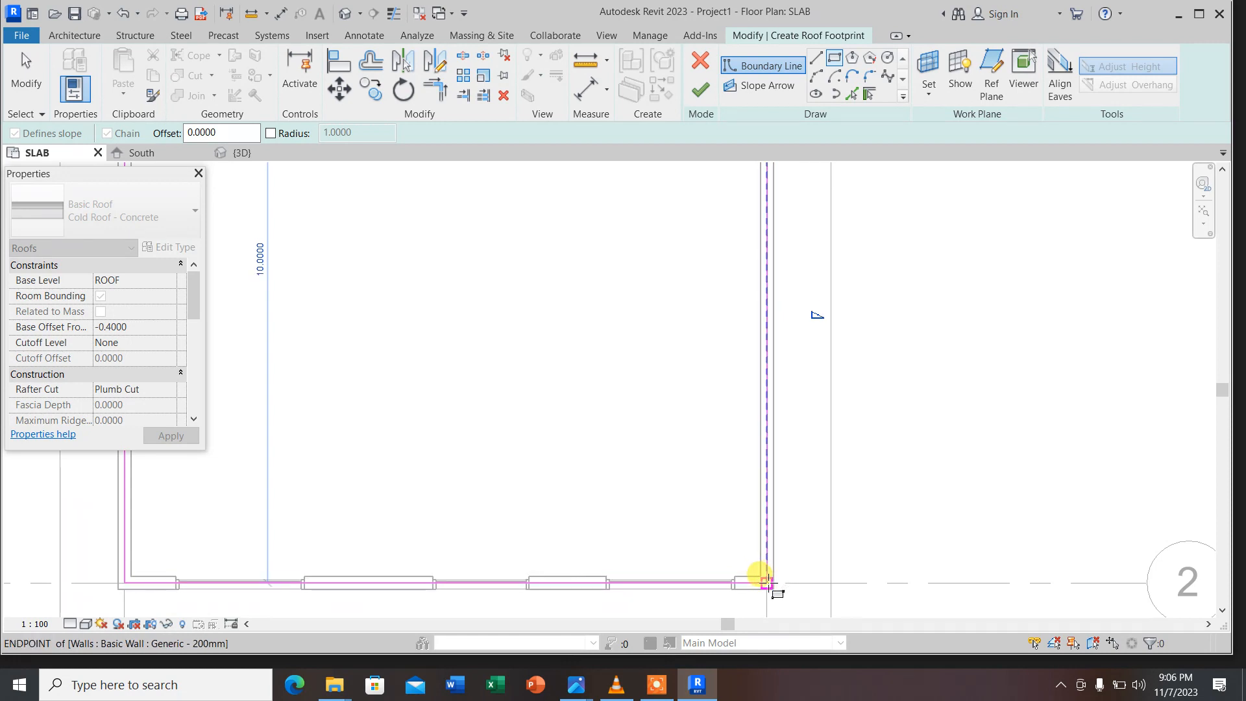
left_click(767, 582)
scroll(752, 574, "down", 1)
scroll(727, 463, "down", 2)
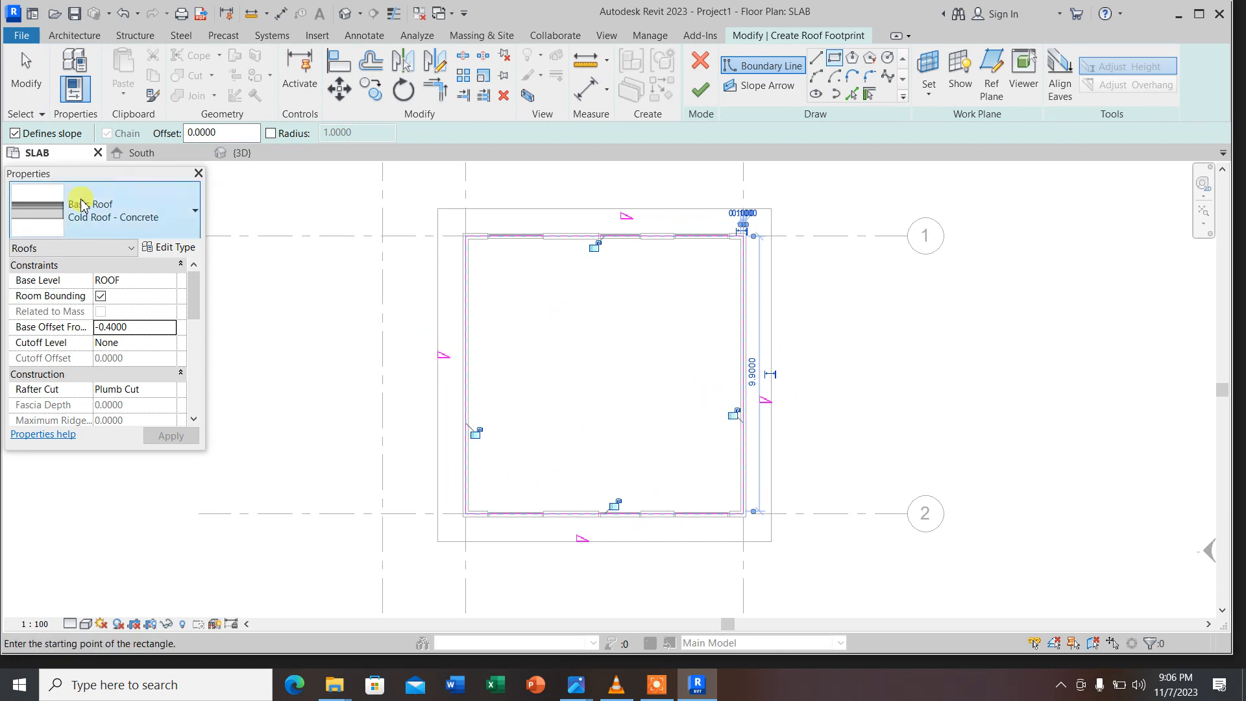
Turn off the Defines slope drawing option, finish the roof footprint and show the model in 3D
left_click(14, 133)
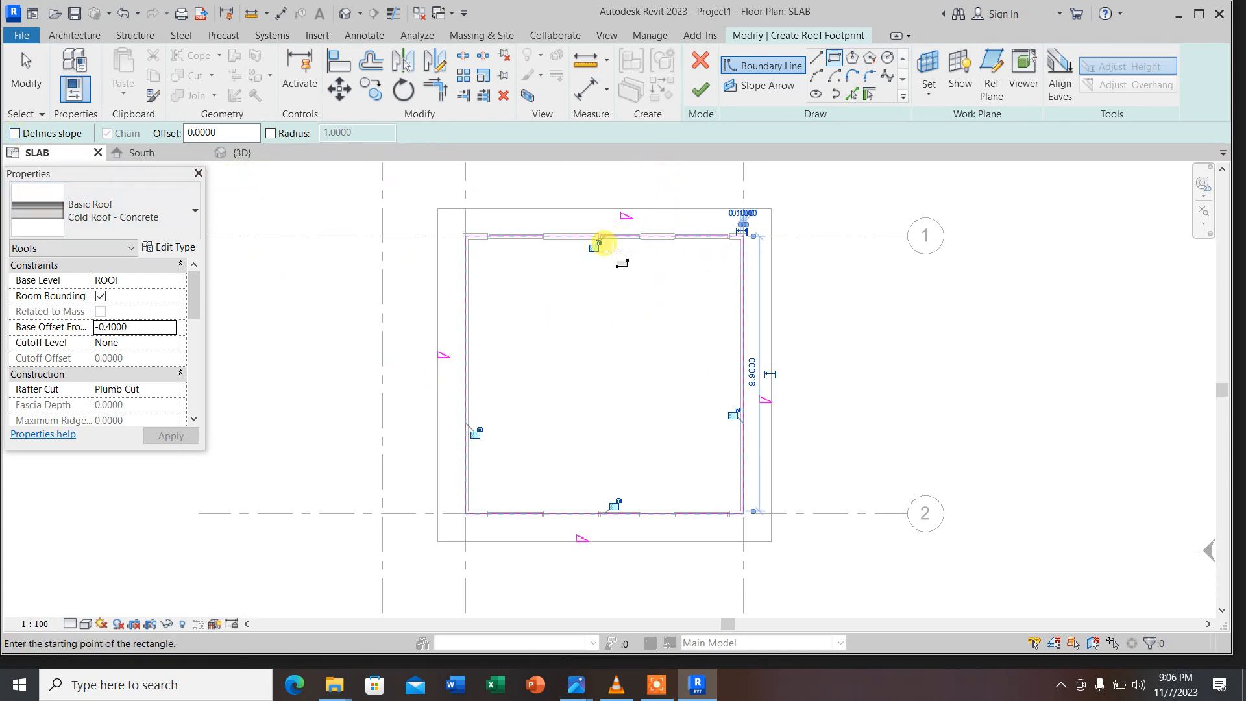
left_click(700, 91)
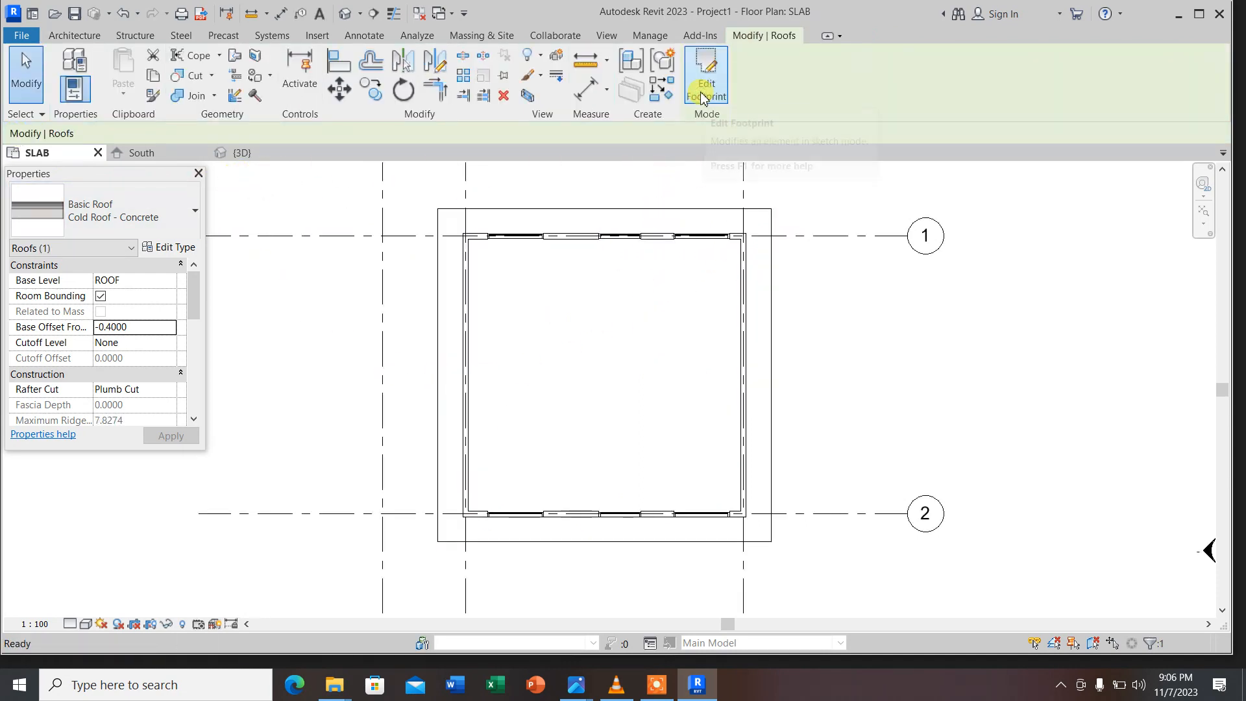
left_click(345, 13)
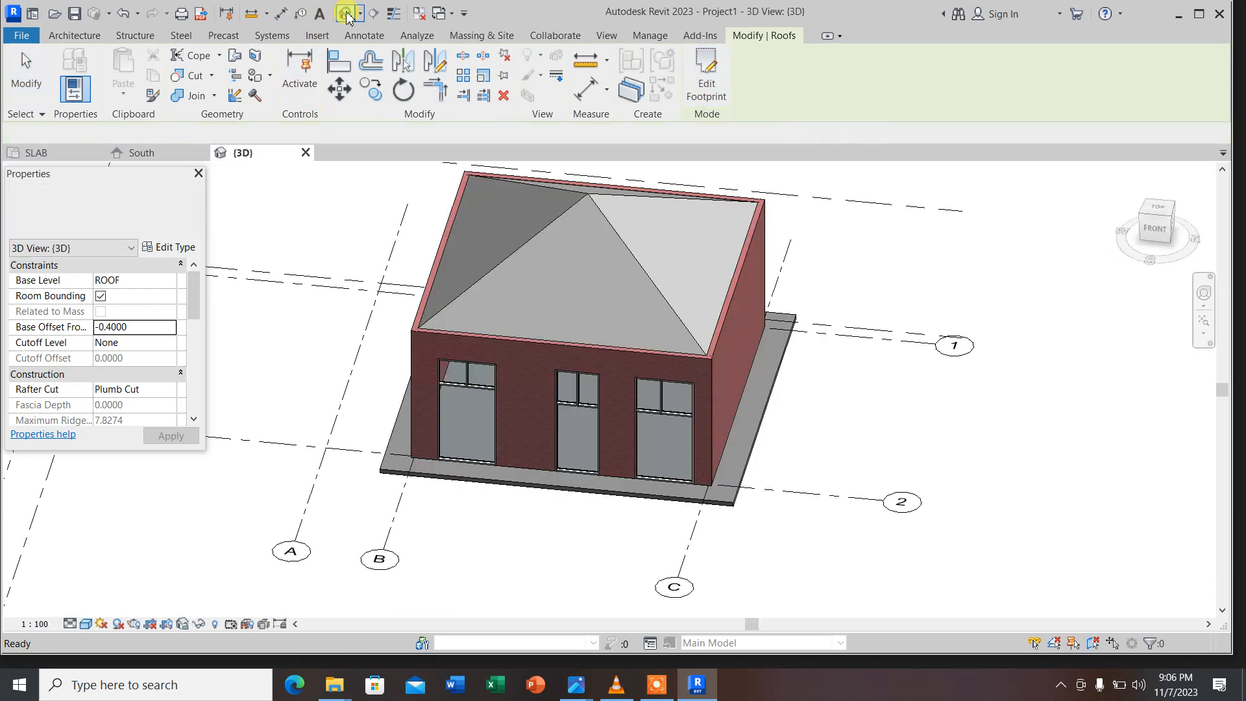
Edit the roof's footprint in 3D and turn off Defines Slope for the boundary line along grid B
left_click(631, 248)
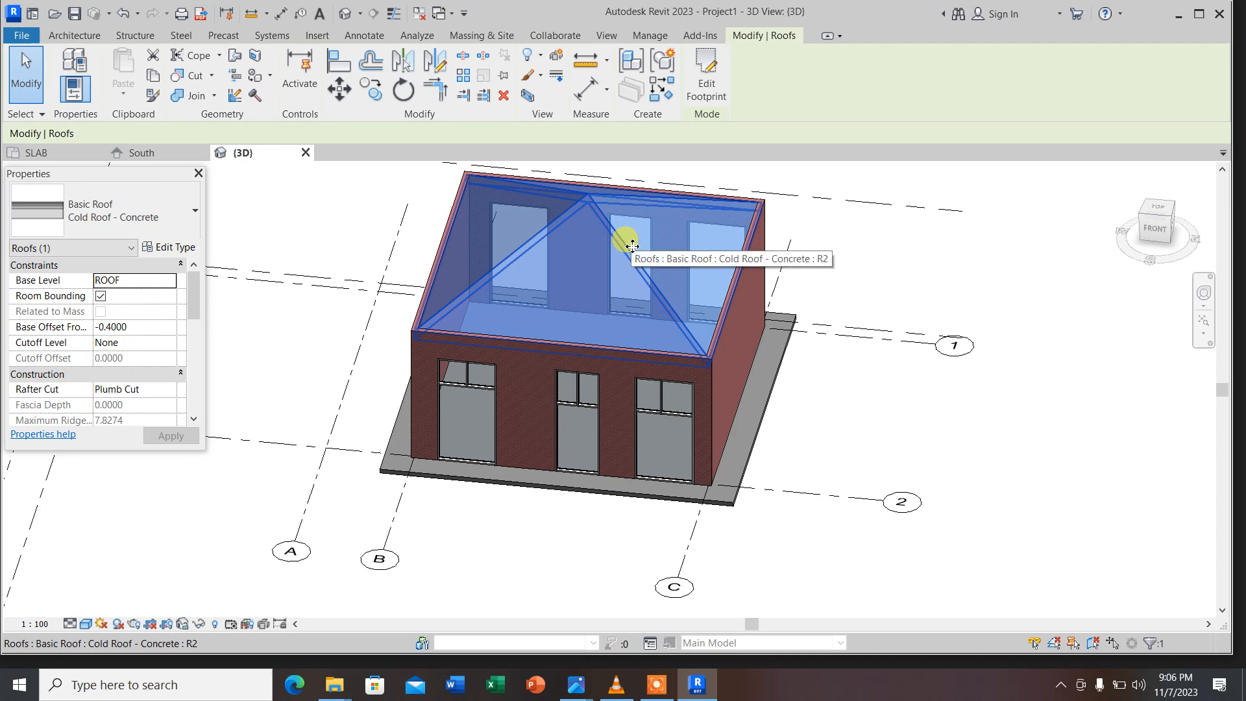
scroll(718, 411, "down", 4)
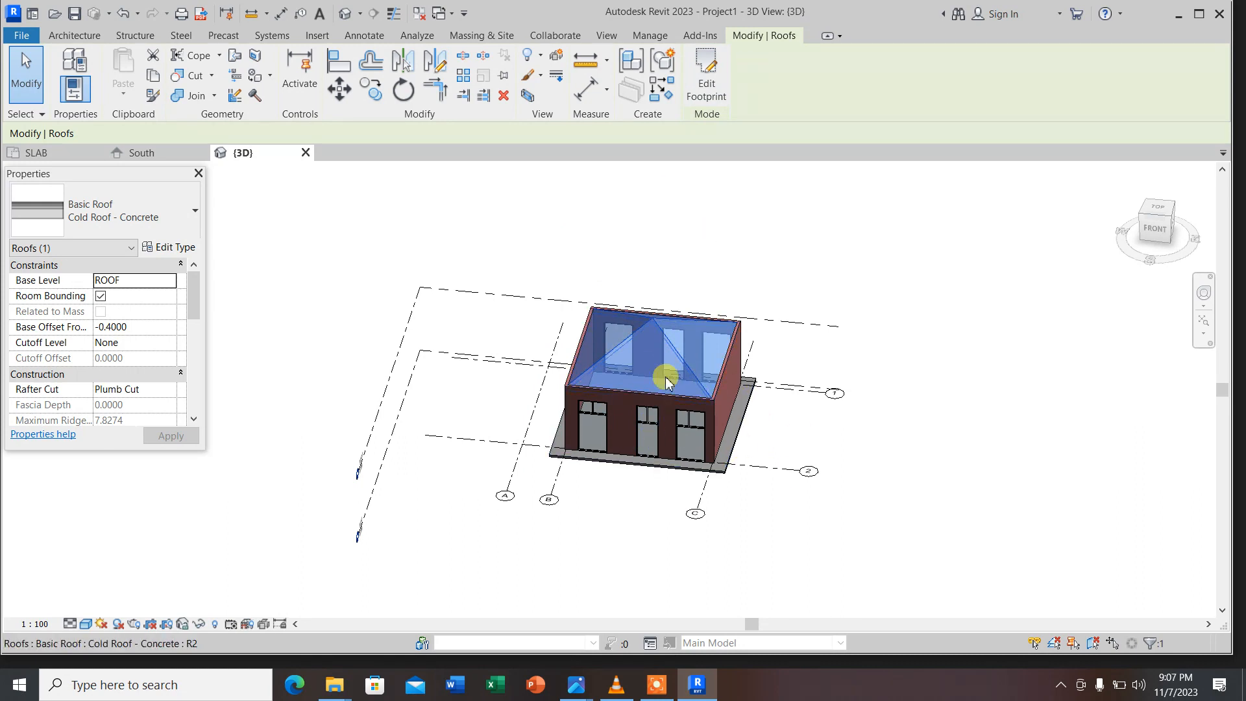
left_click(708, 83)
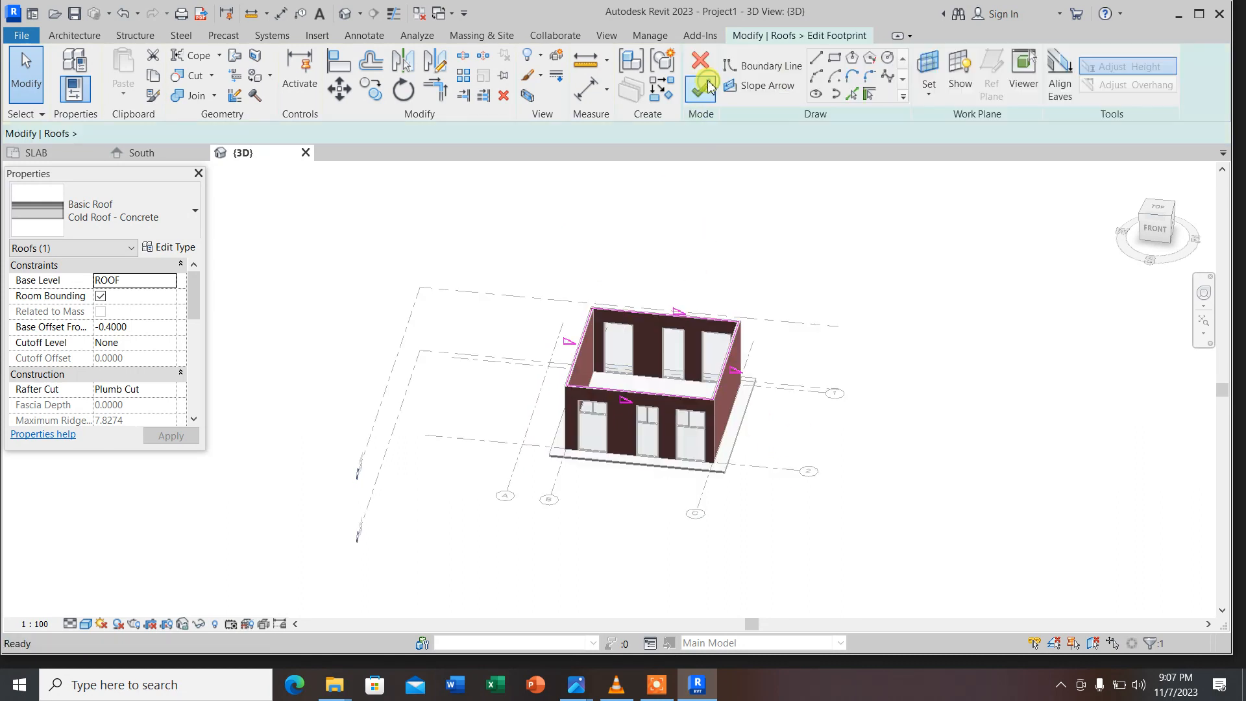
left_click(579, 349)
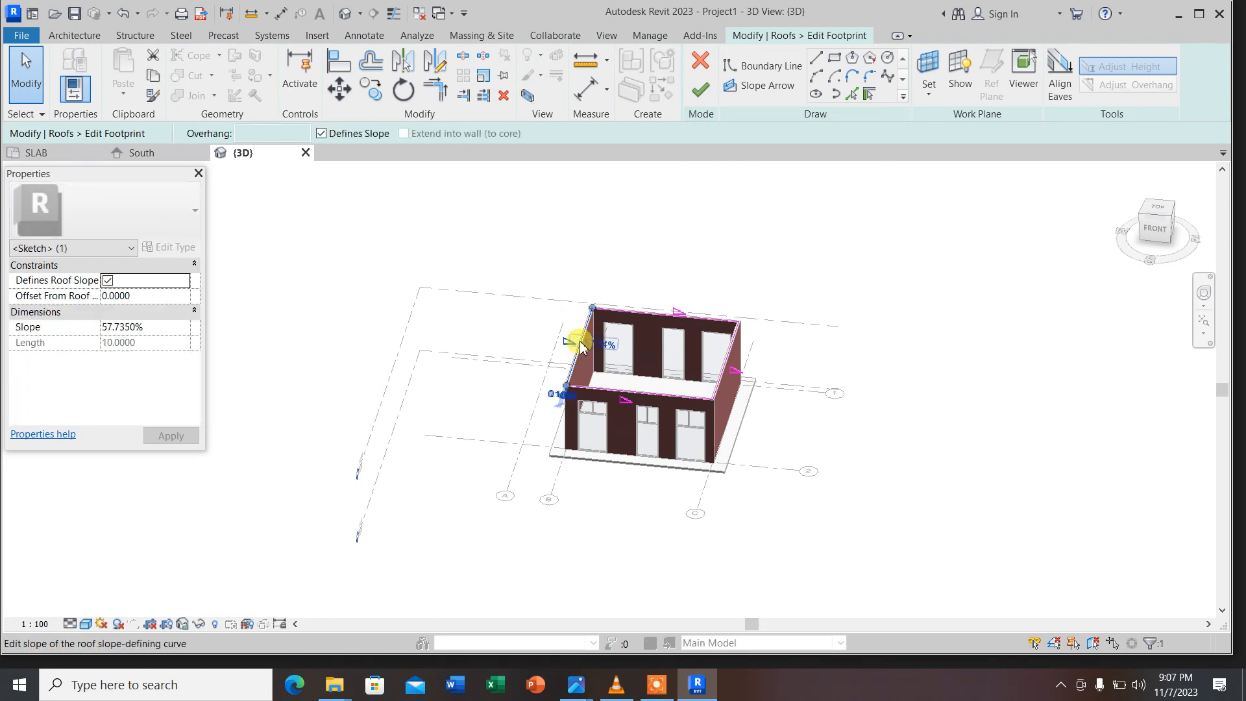
left_click(321, 134)
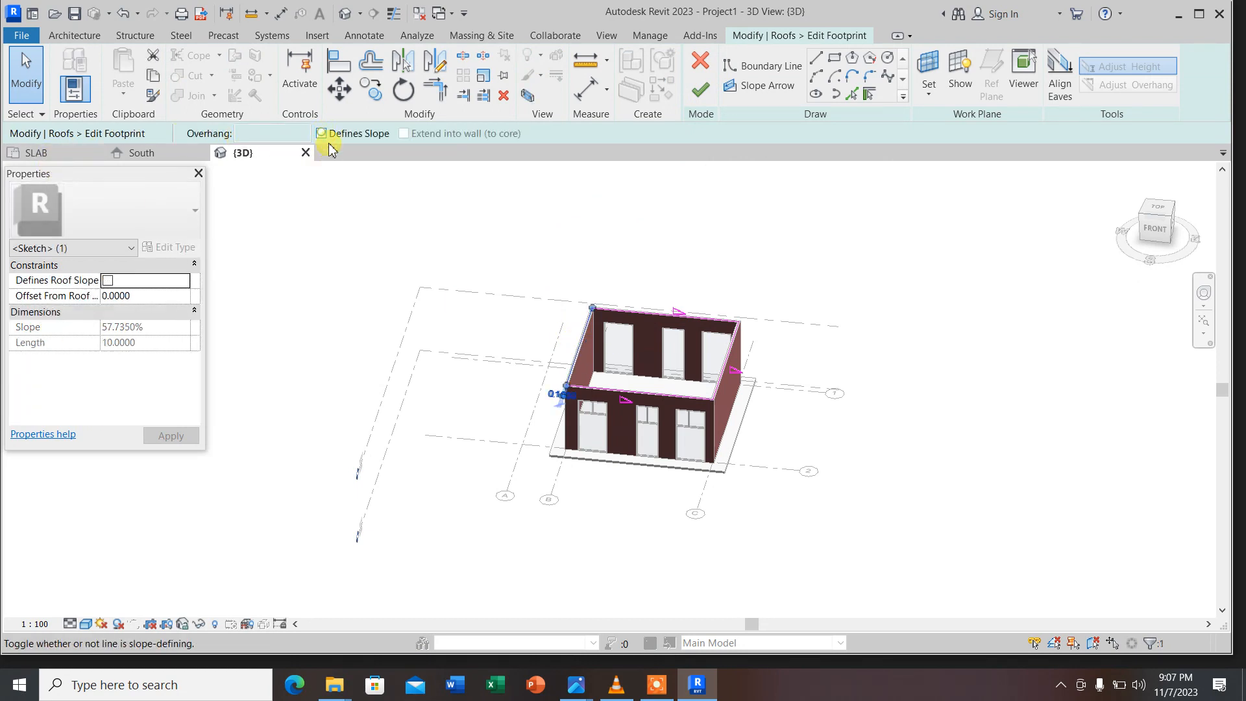
key("Escape")
Turn off Defines Slope for the boundary lines along grids 1, C and 2, and finish the footprint edit
left_click(689, 317)
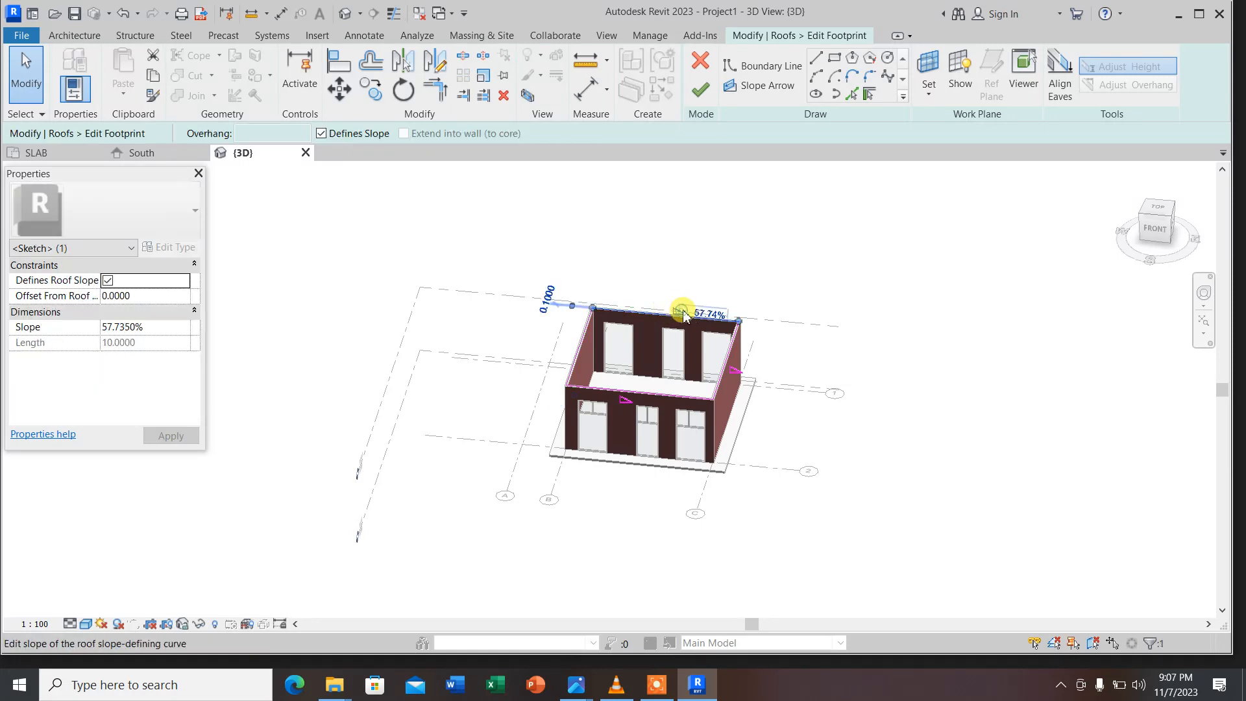
key("Escape")
left_click(727, 366)
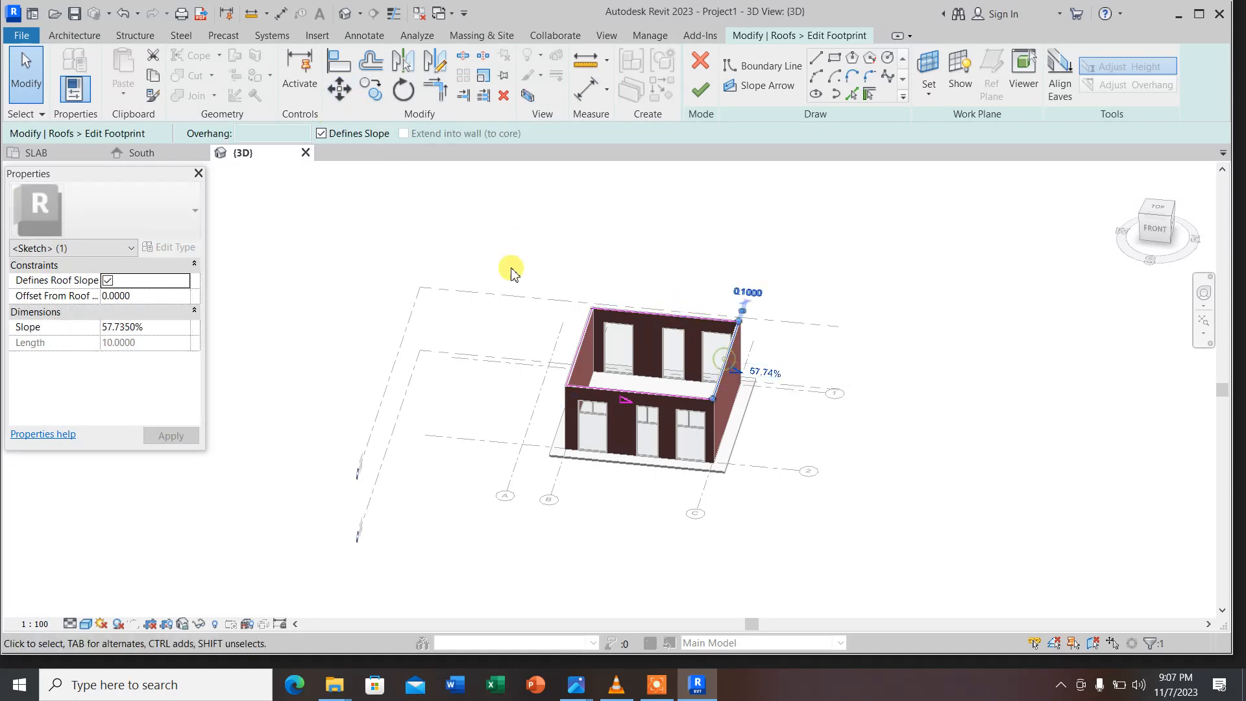
left_click(625, 391)
left_click(320, 134)
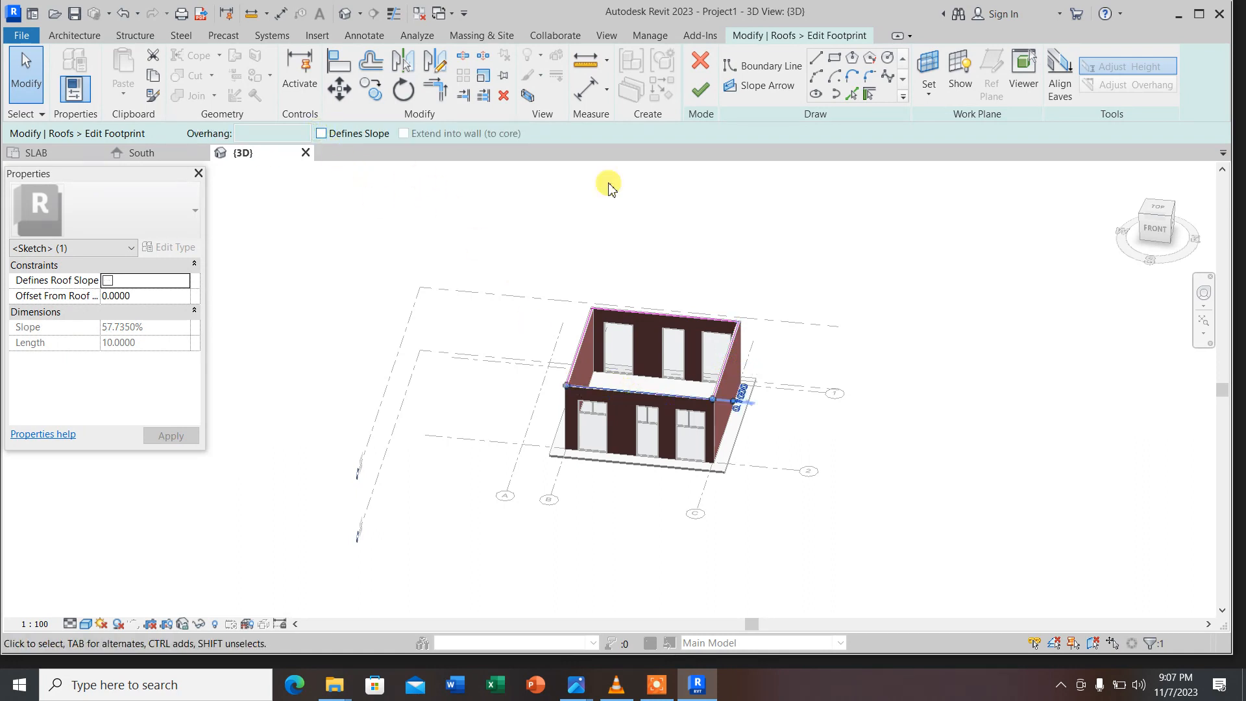
left_click(702, 91)
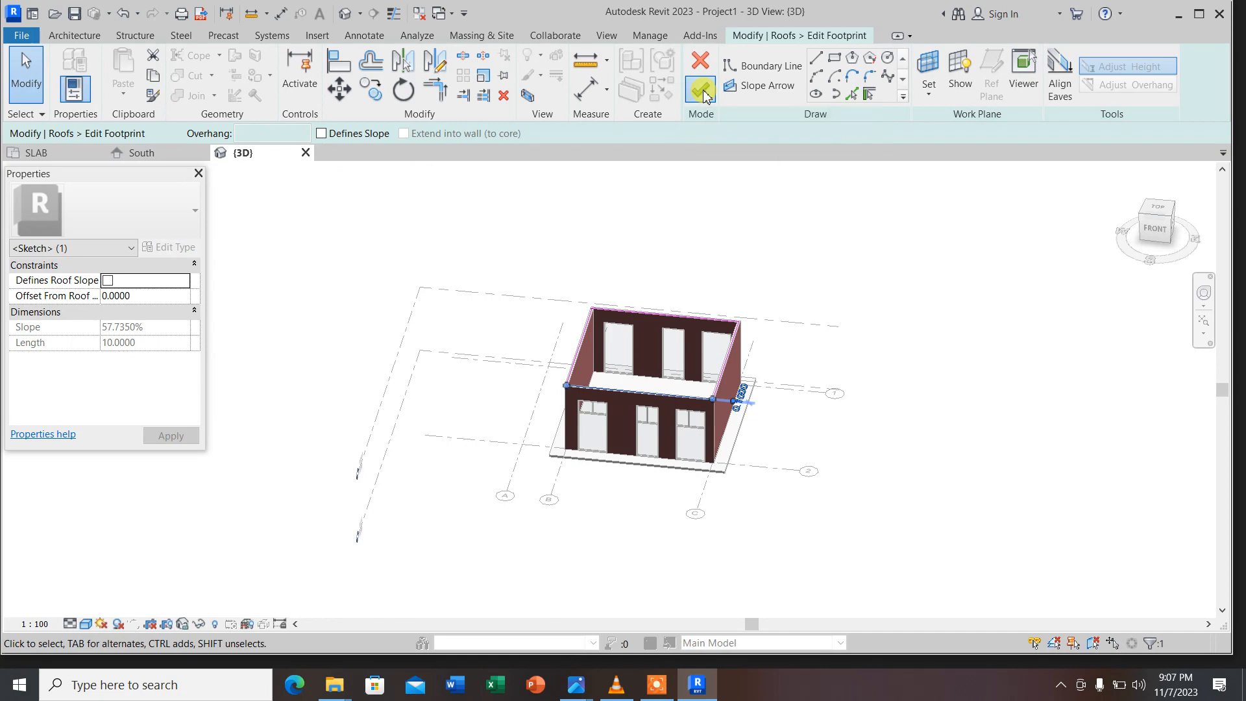
scroll(473, 204, "down", 2)
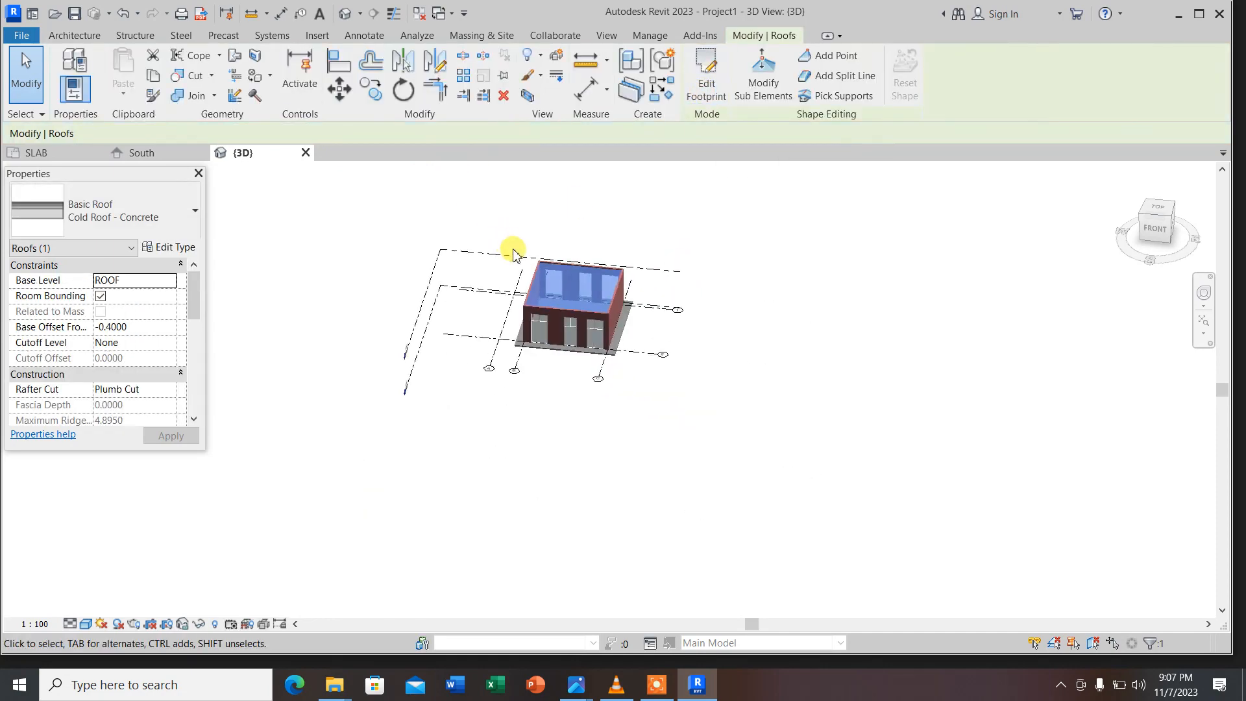
Compare the finished flat roof in the 3D view with the roof in the reference image
scroll(540, 259, "up", 2)
left_click(422, 208)
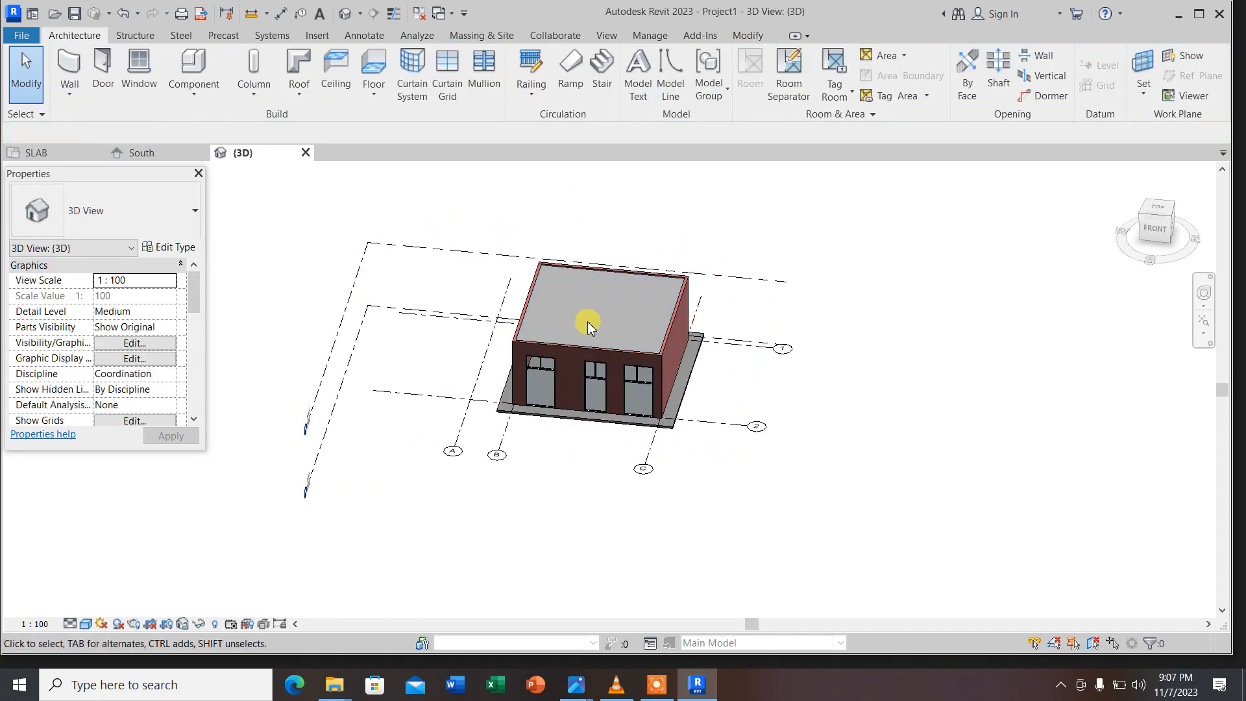
scroll(584, 320, "up", 4)
scroll(616, 329, "down", 1)
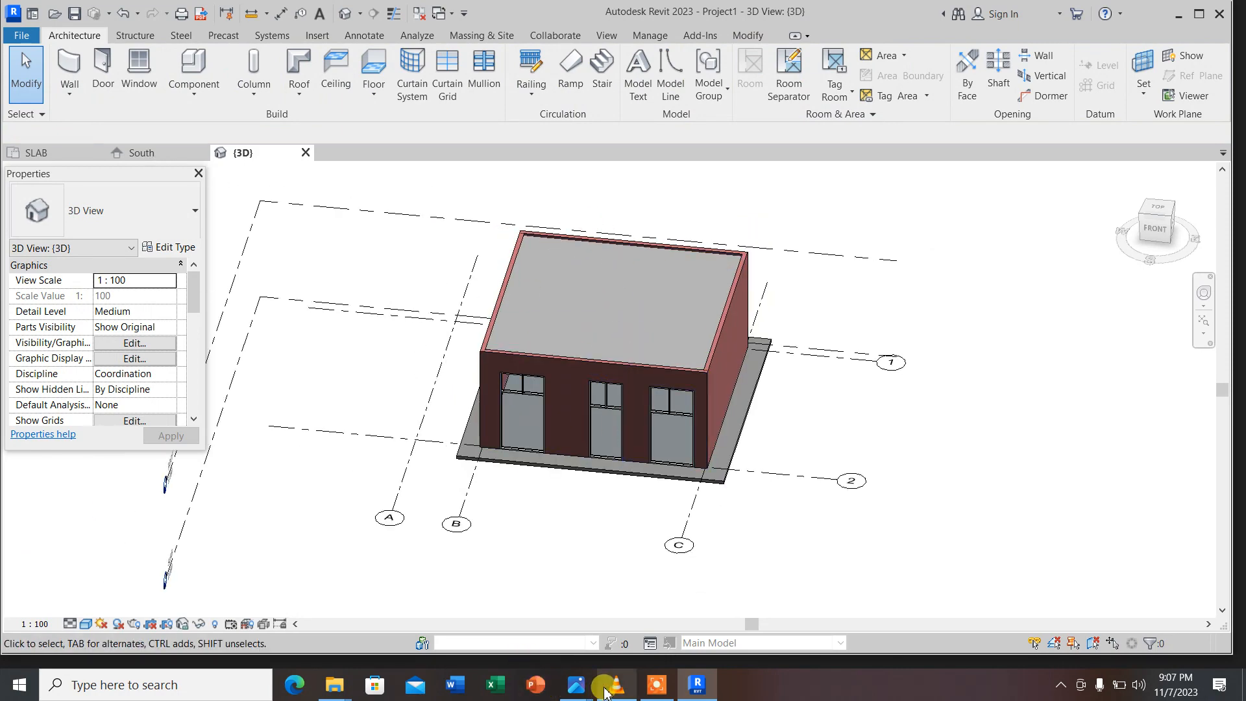
mouse_move(576, 685)
left_click(498, 609)
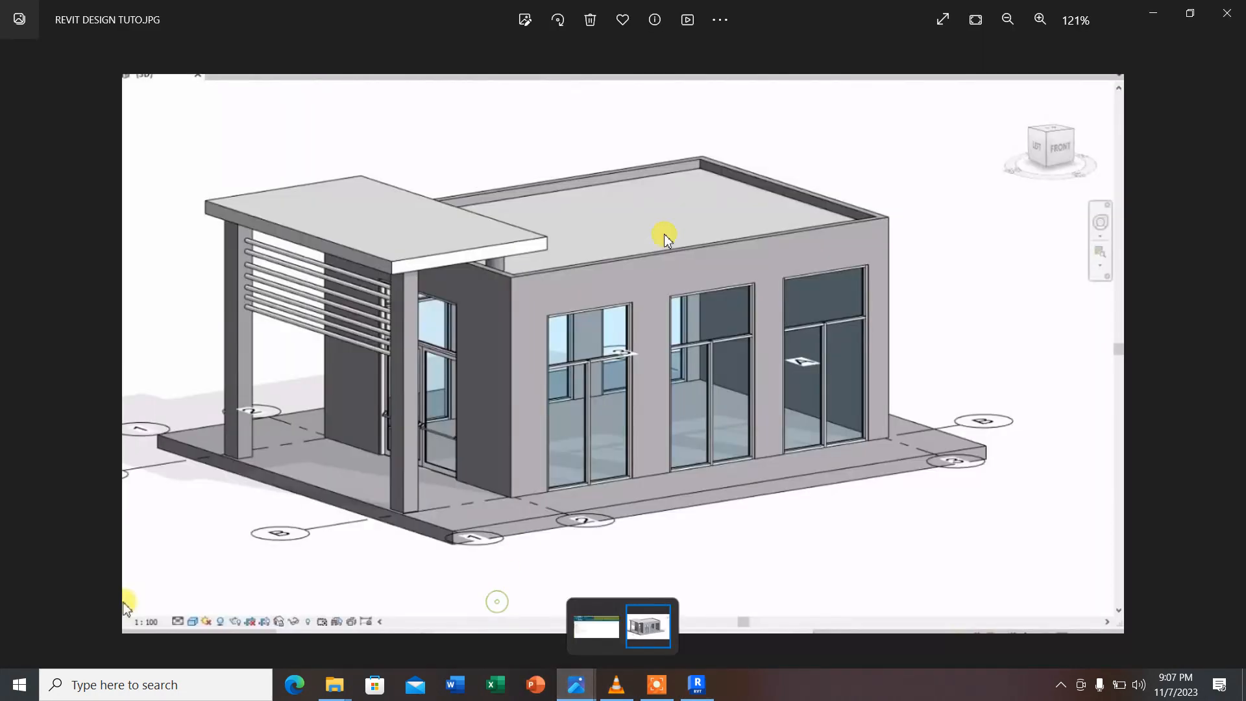
left_click(698, 684)
scroll(617, 394, "down", 3)
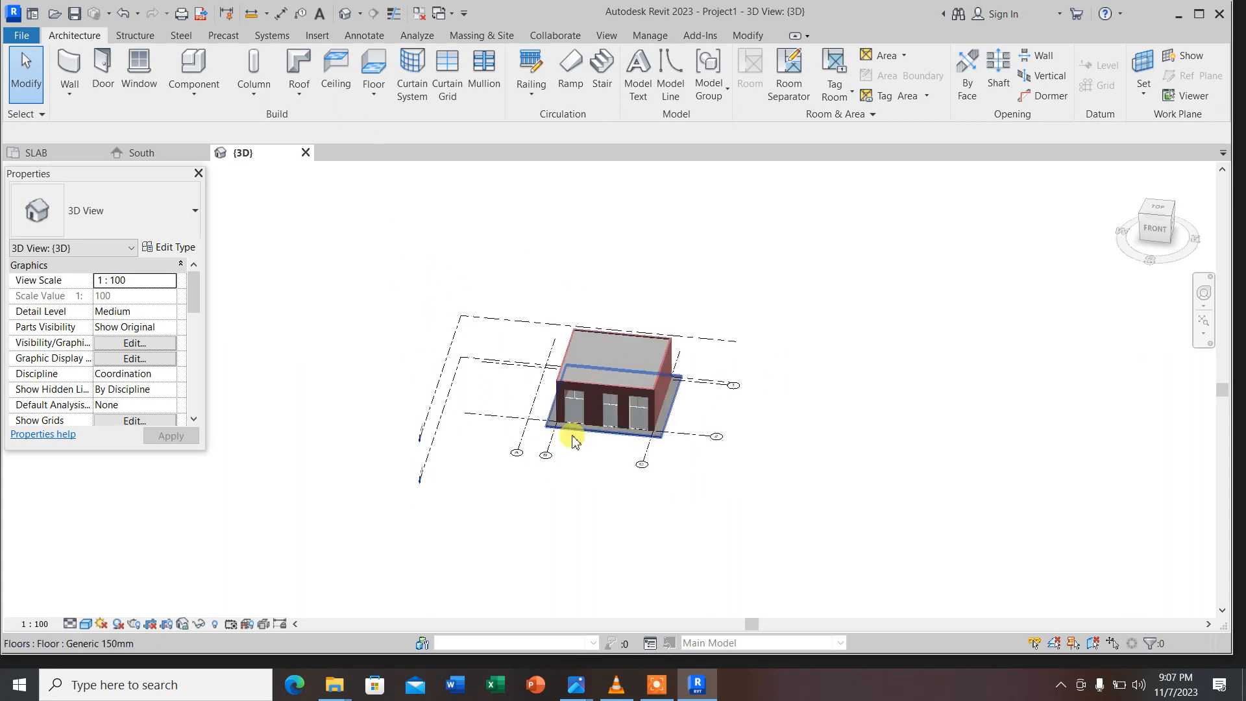
scroll(517, 445, "up", 3)
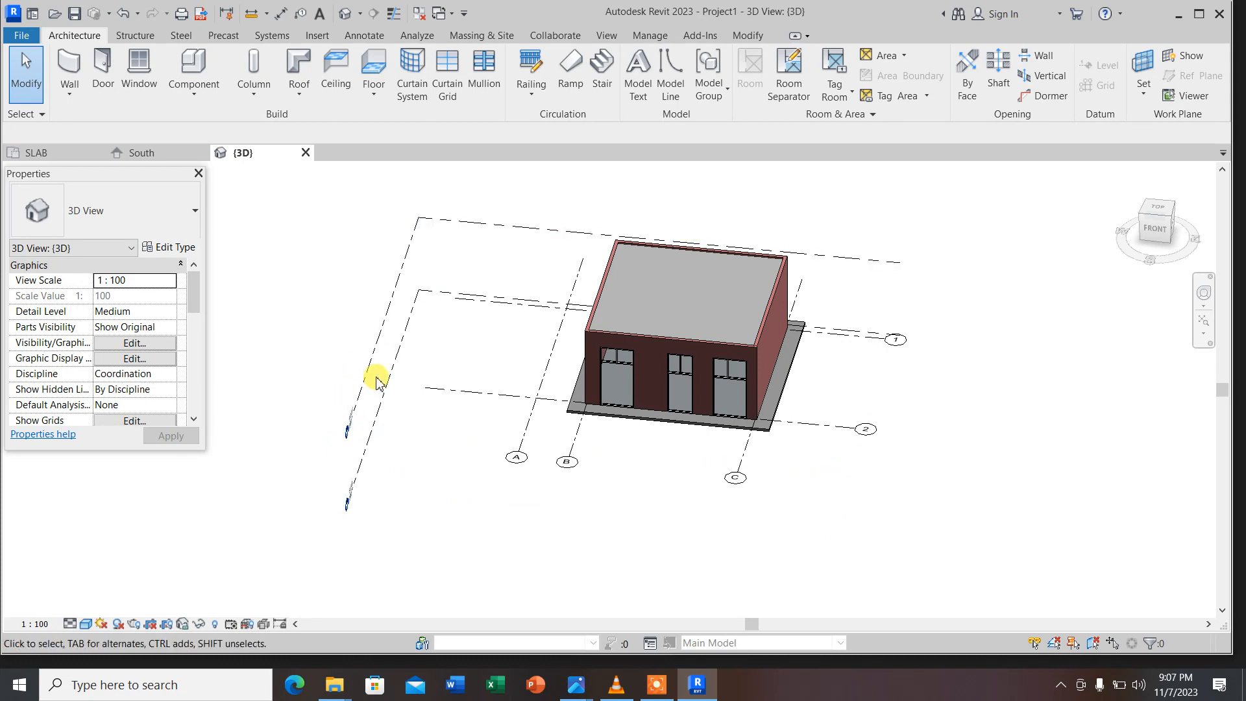
Hide the Levels annotation category in the 3D view through the Visibility/Graphic Overrides
key("v")
key("v")
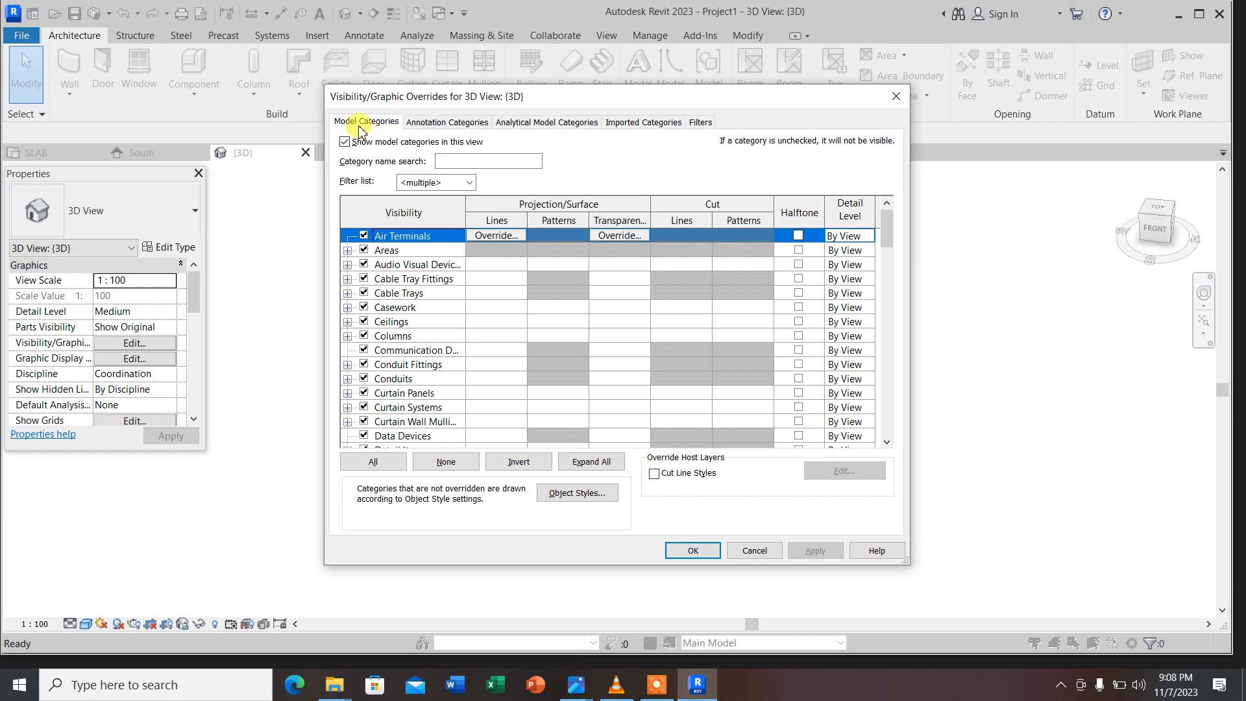
left_click(384, 129)
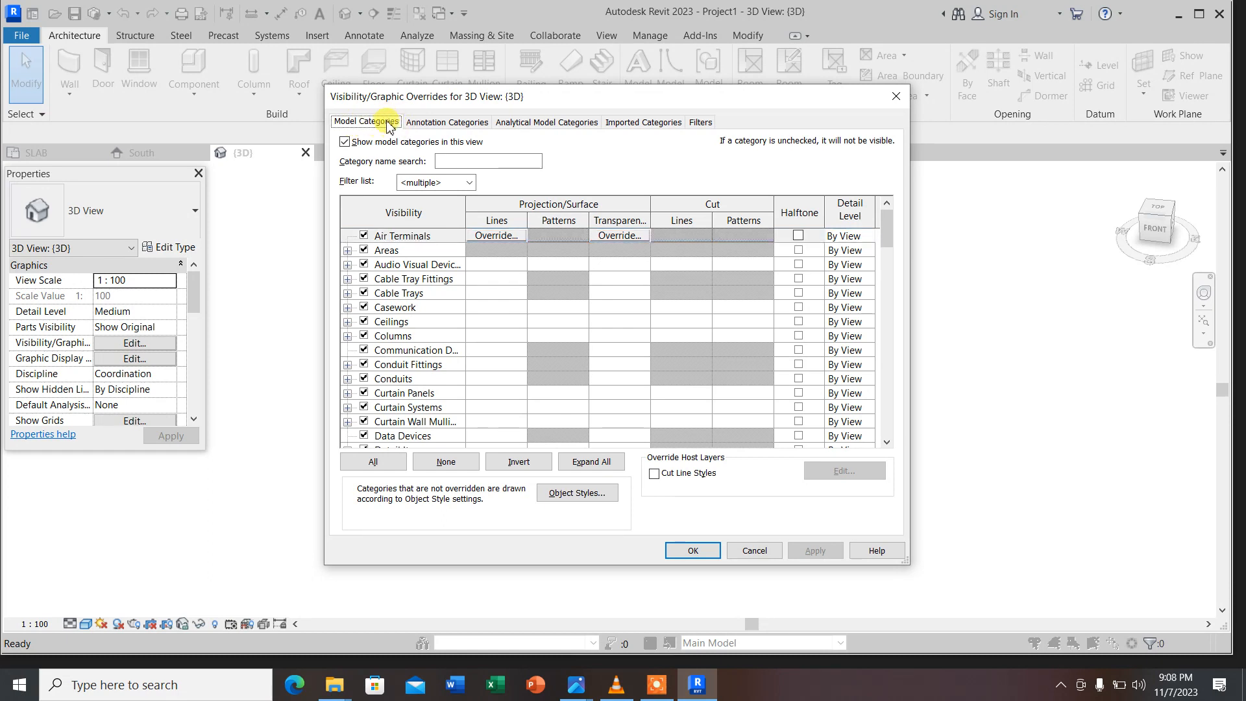
left_click(439, 125)
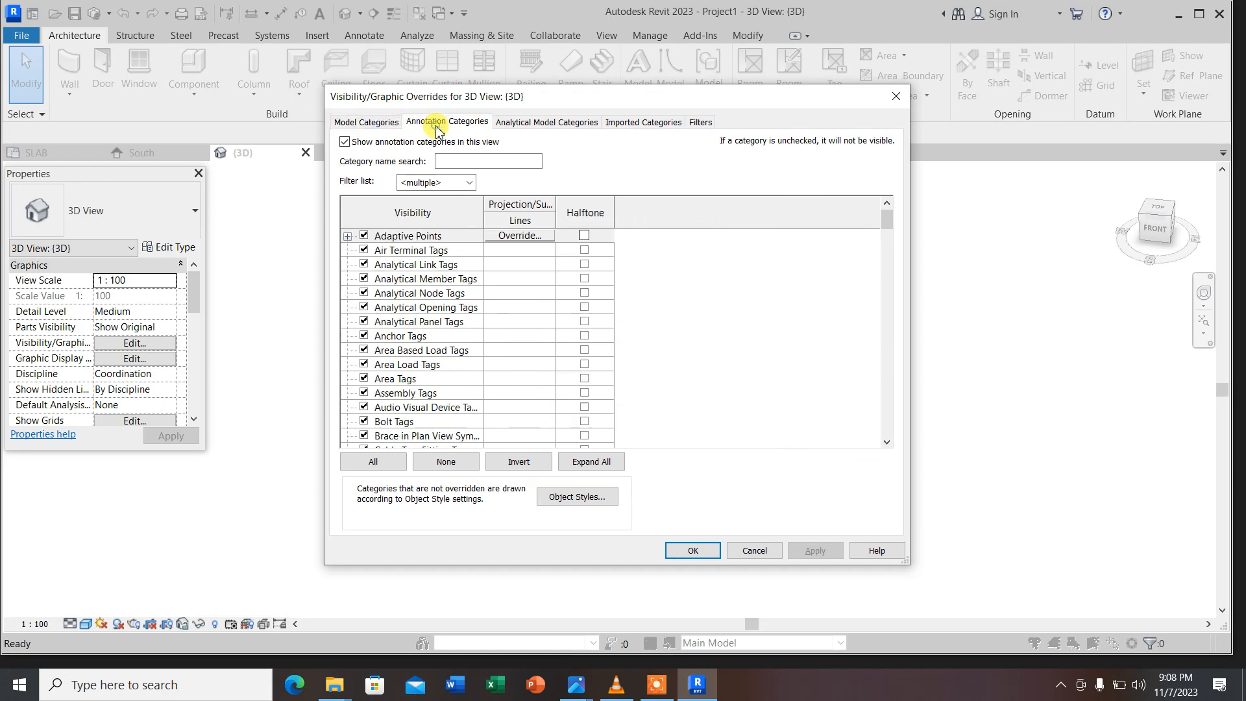
scroll(425, 292, "down", 3)
scroll(415, 354, "down", 8)
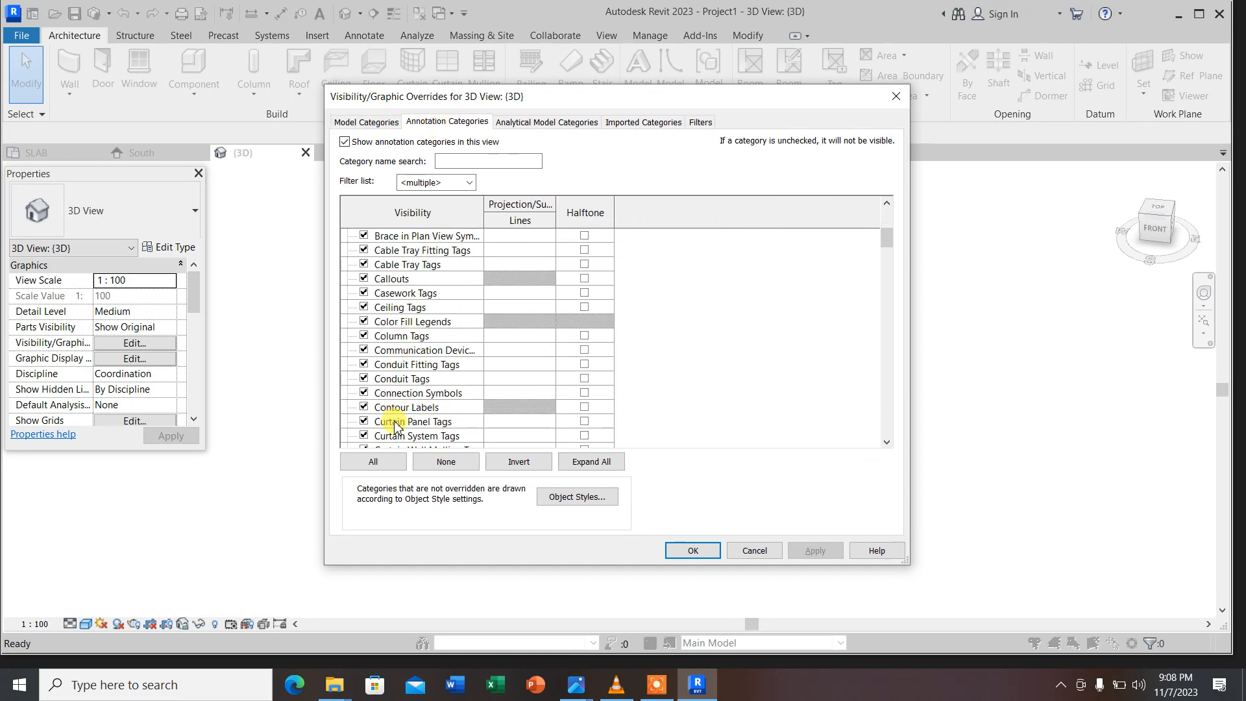
scroll(399, 374, "down", 8)
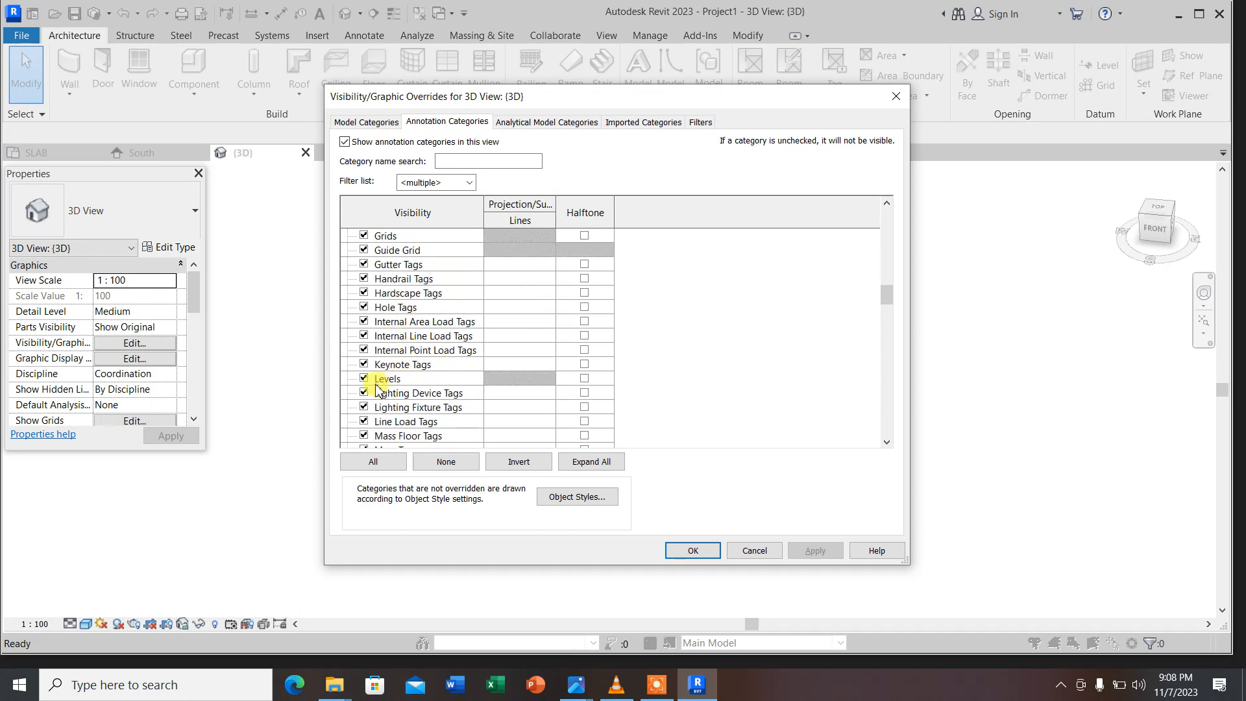
left_click(364, 379)
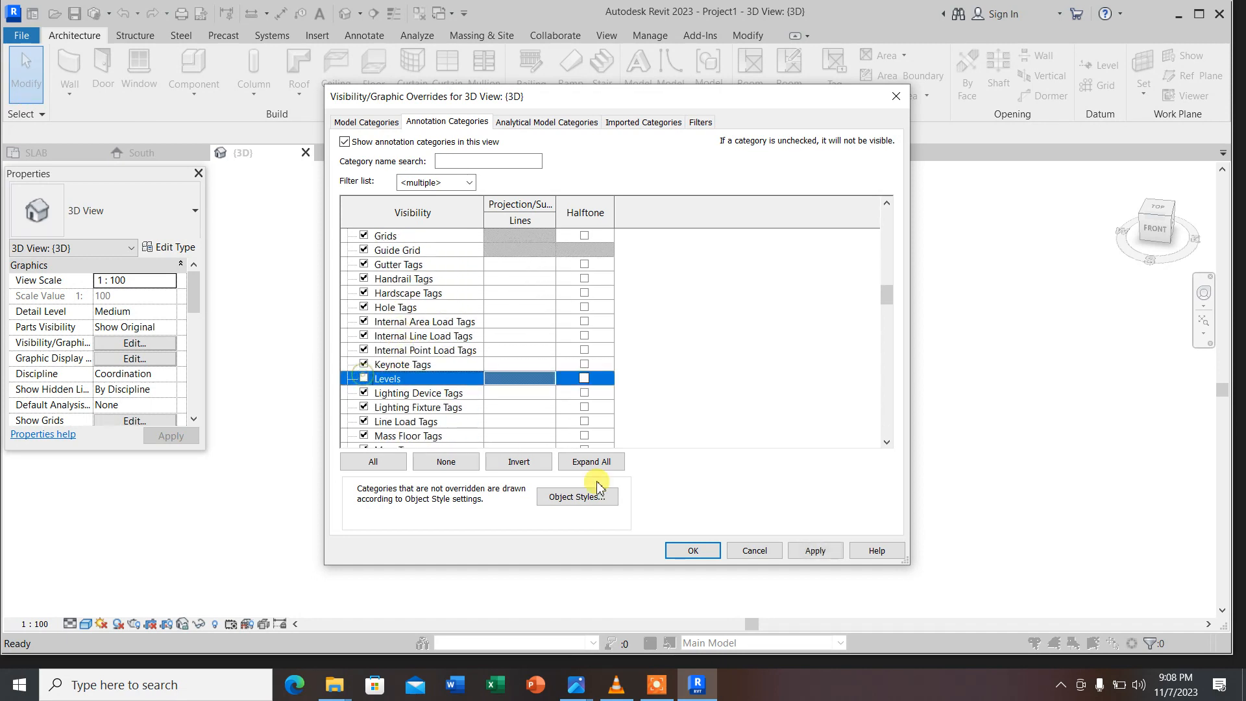
left_click(815, 551)
left_click(693, 551)
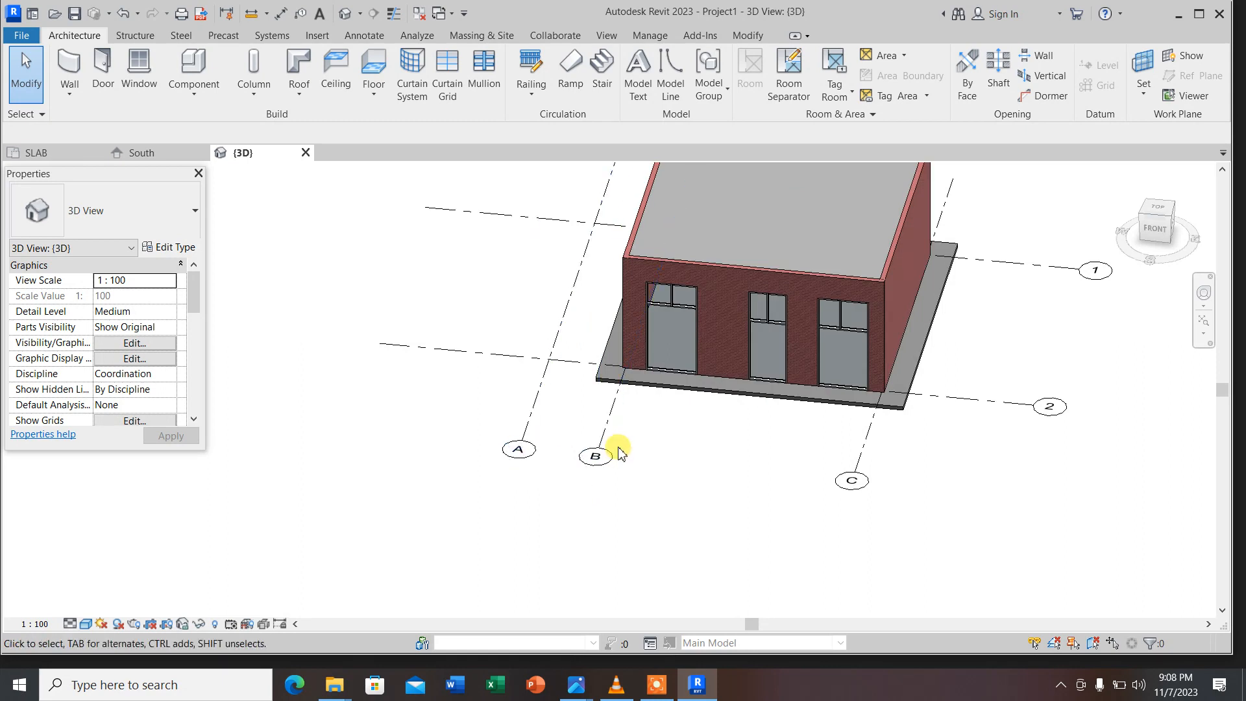
Start editing the boundary of the Generic 150mm floor in the SLAB floor plan
left_click(41, 153)
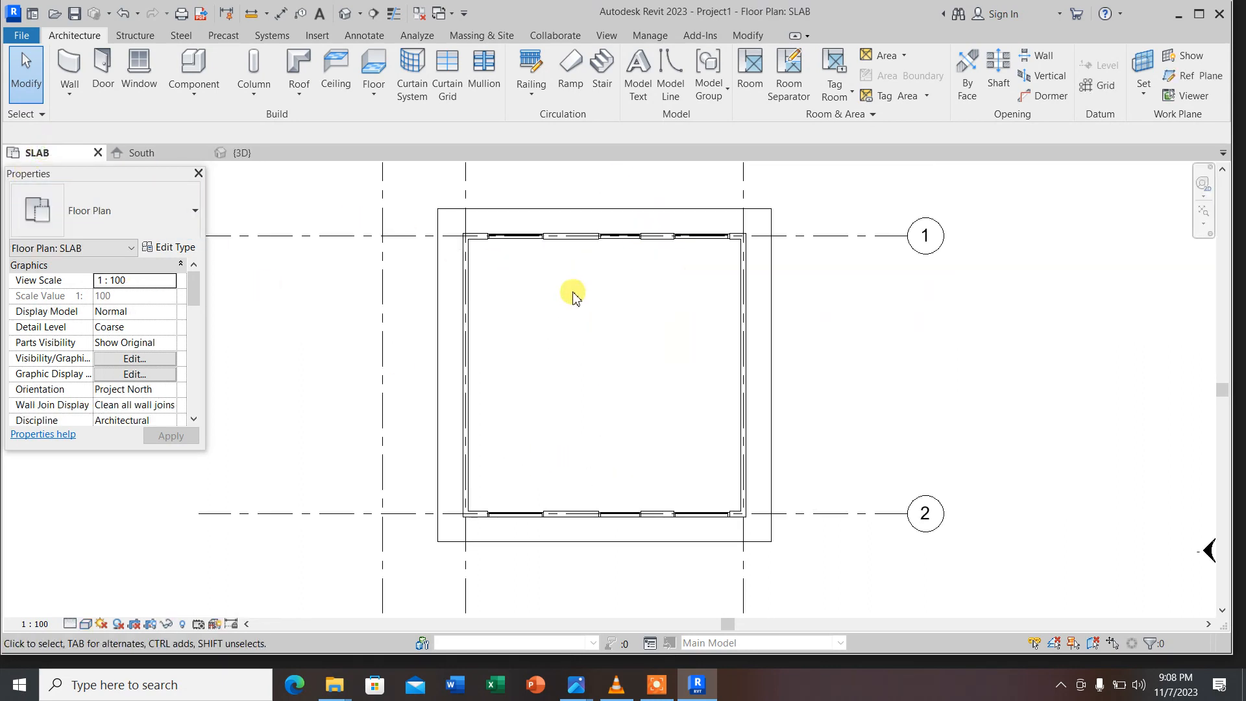
scroll(627, 326, "down", 3)
scroll(544, 378, "up", 1)
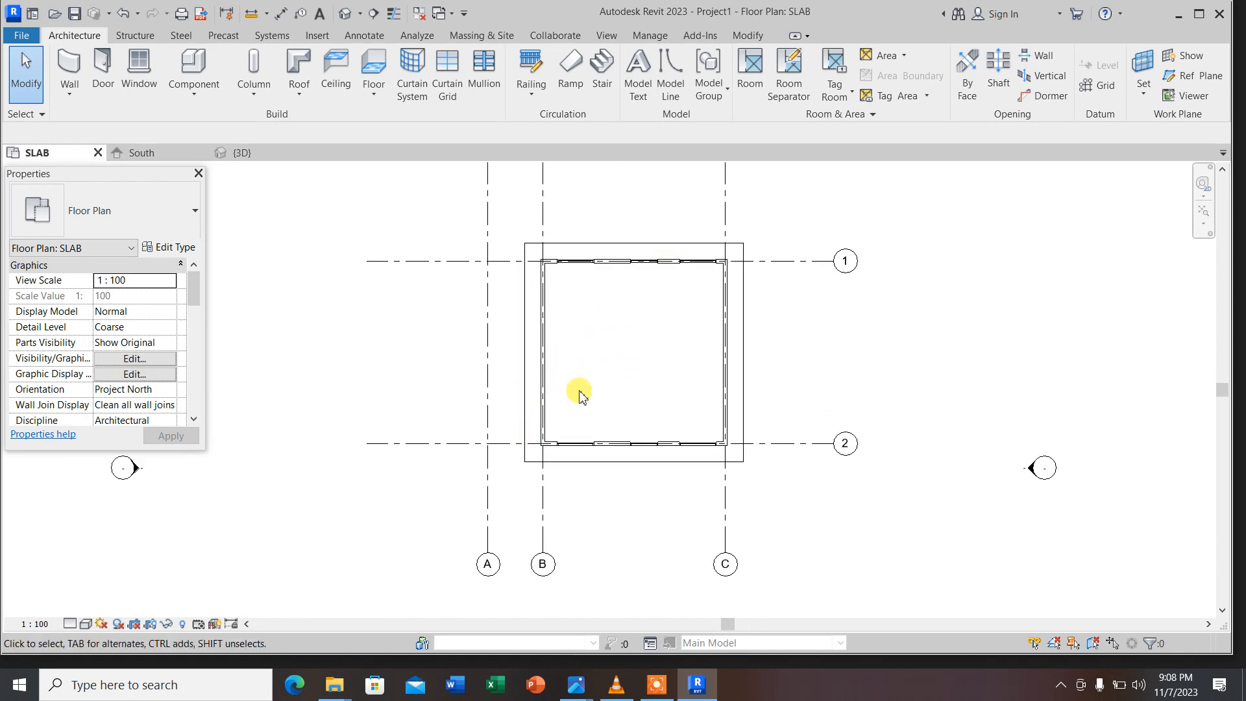
left_click(743, 351)
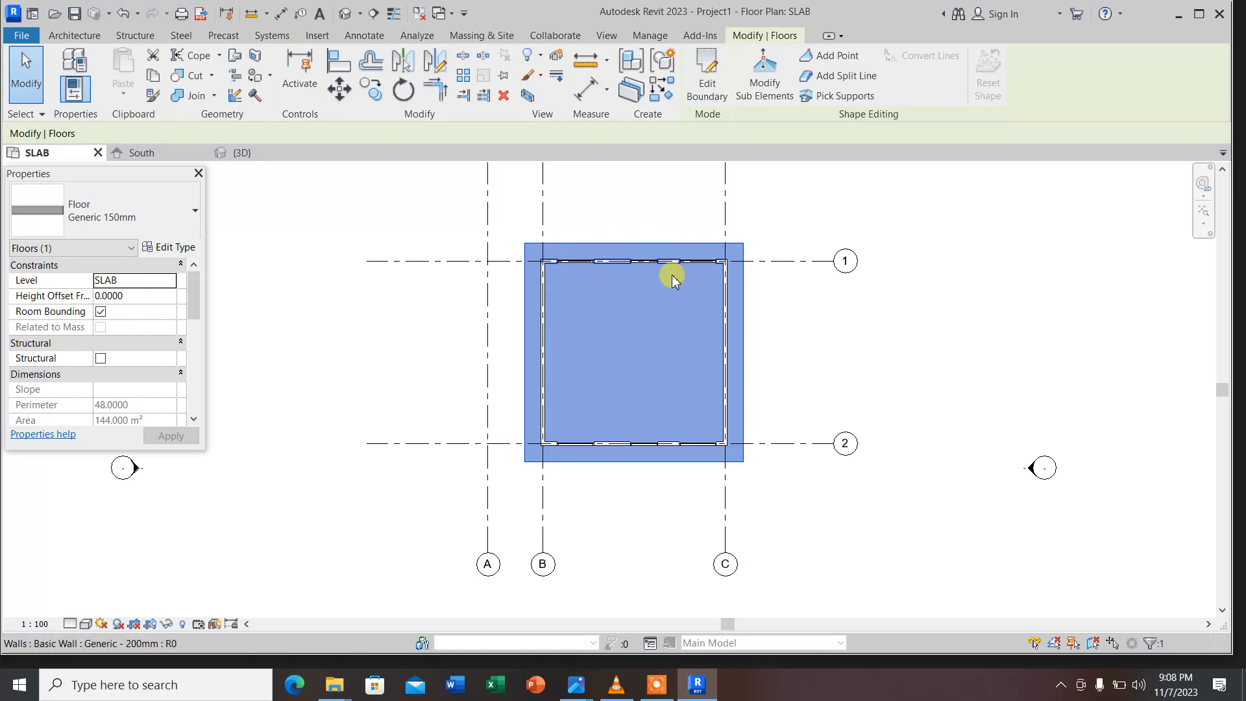
left_click(710, 84)
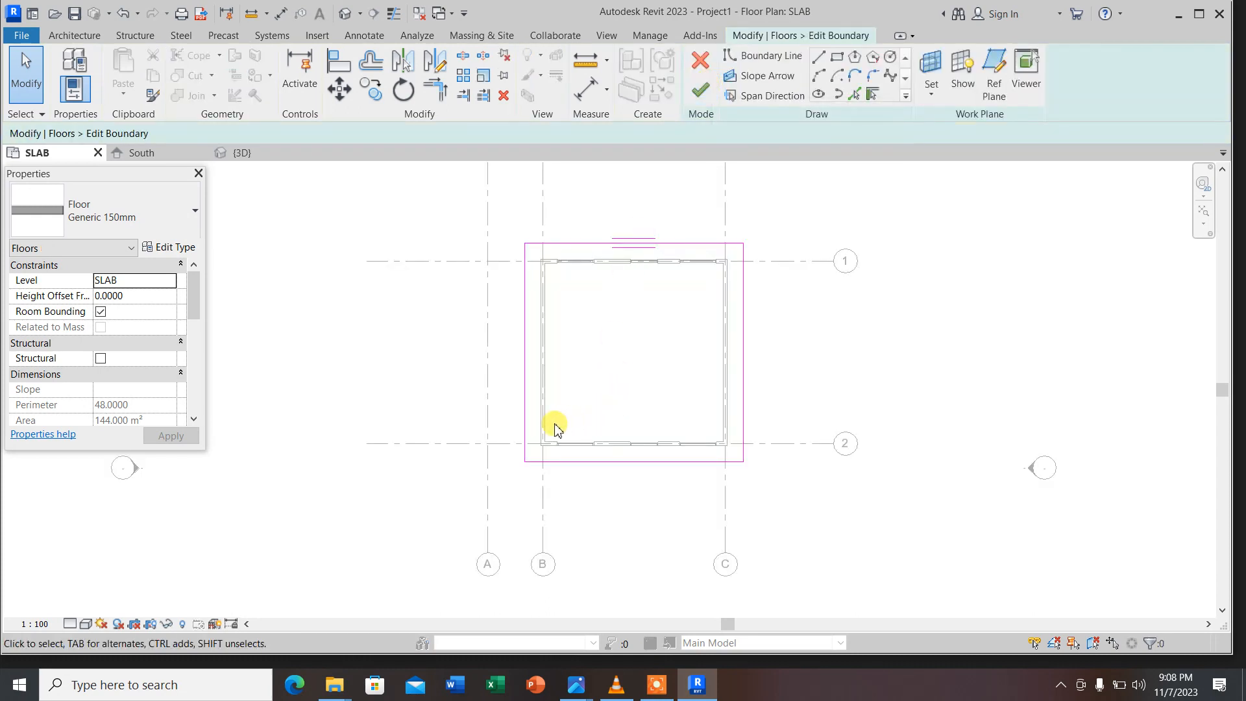
Set the distance from the slab boundary line near grid A to the wall on grid B to 3 m
left_click(524, 430)
scroll(536, 503, "up", 3)
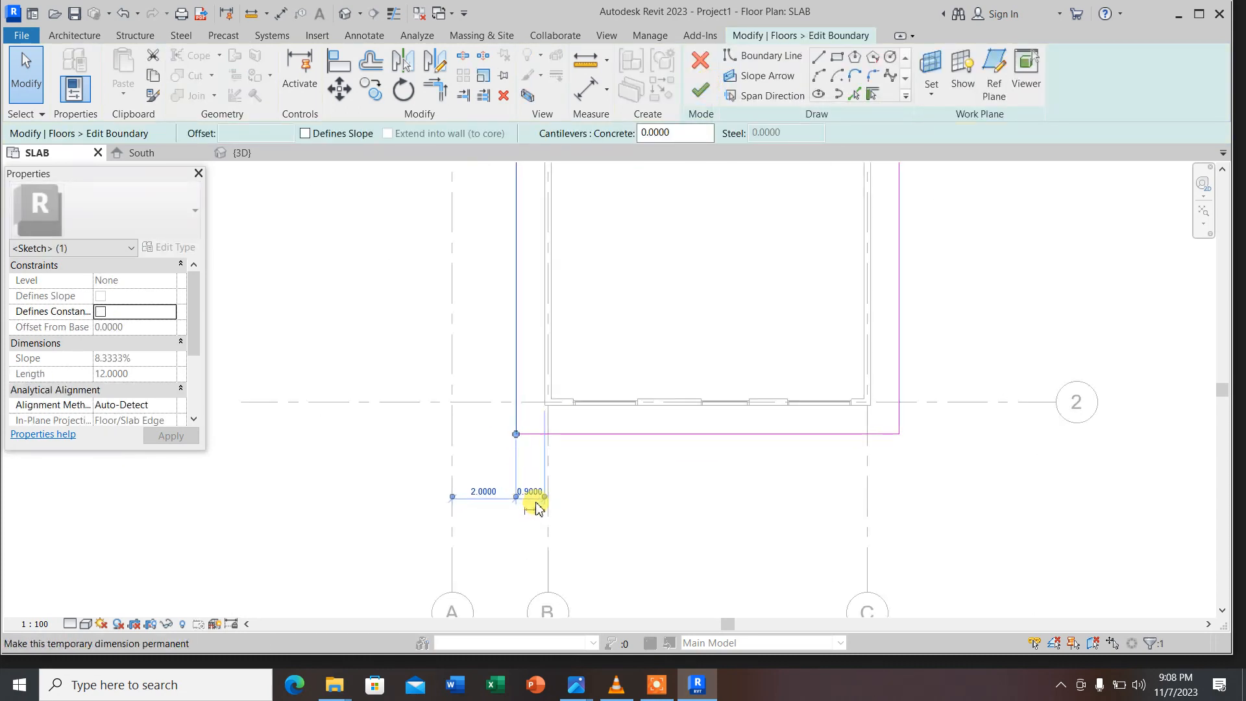
scroll(536, 506, "up", 1)
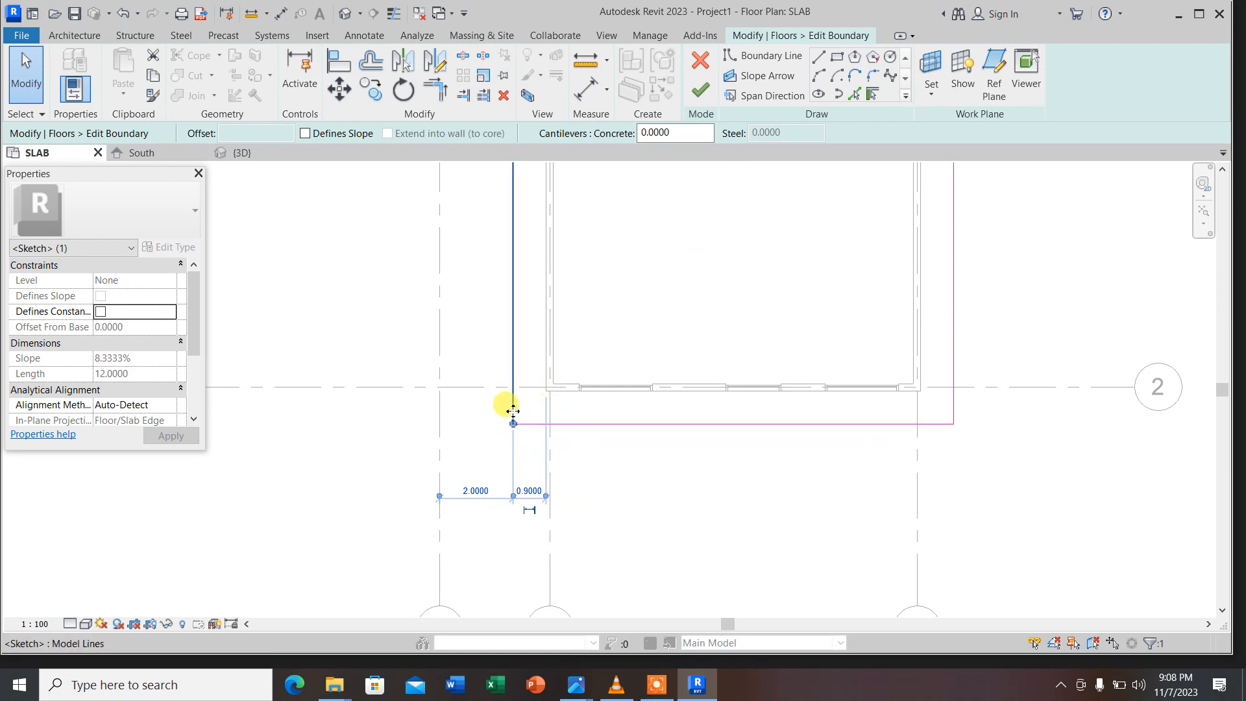
left_click(528, 494)
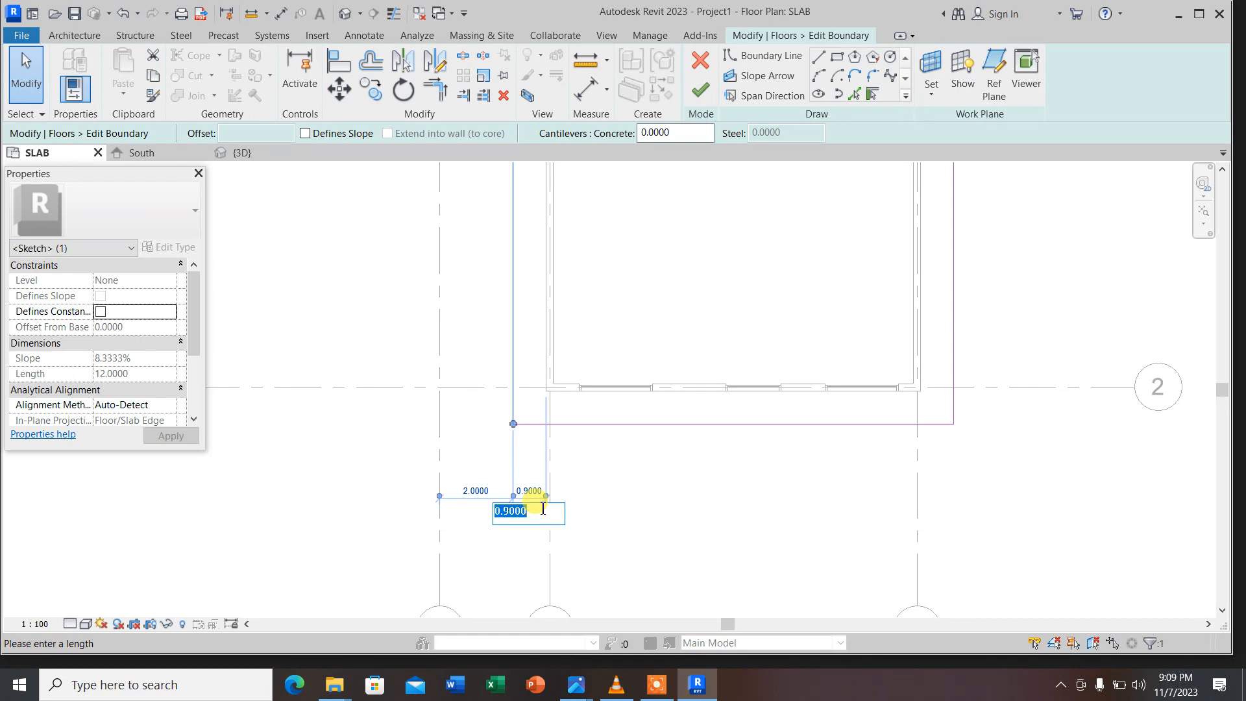
type("3")
key("Return")
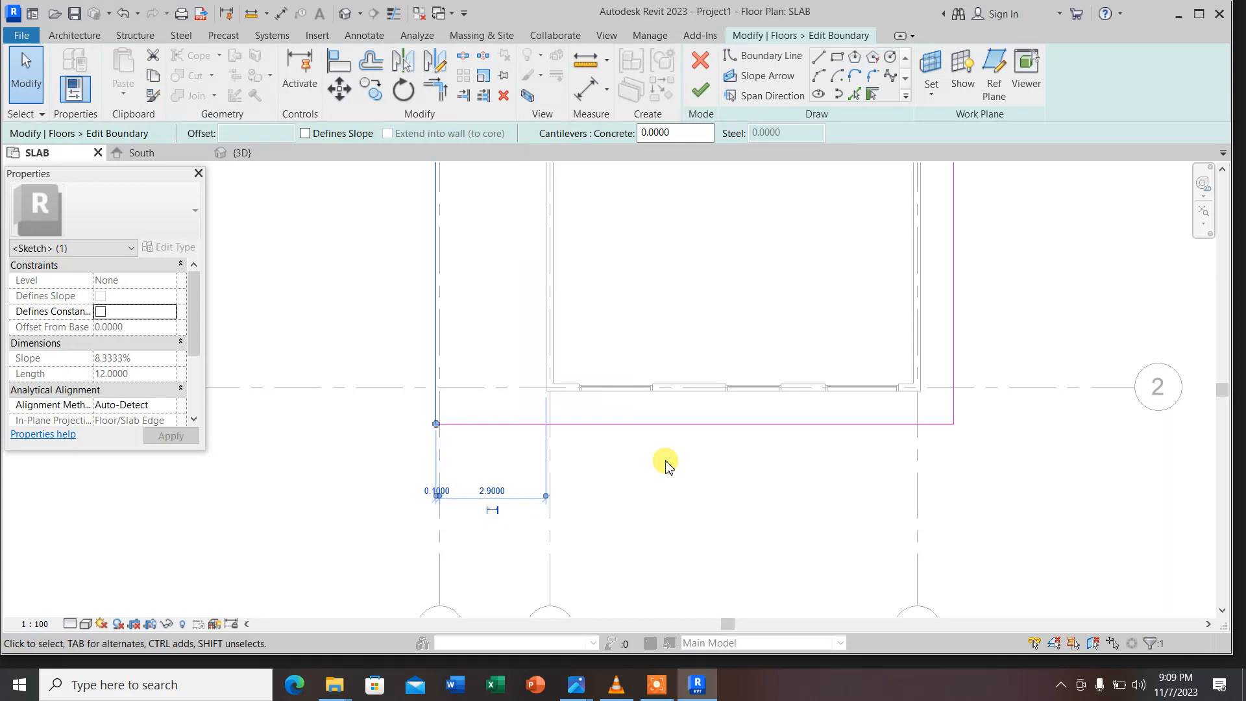
scroll(668, 474, "down", 1)
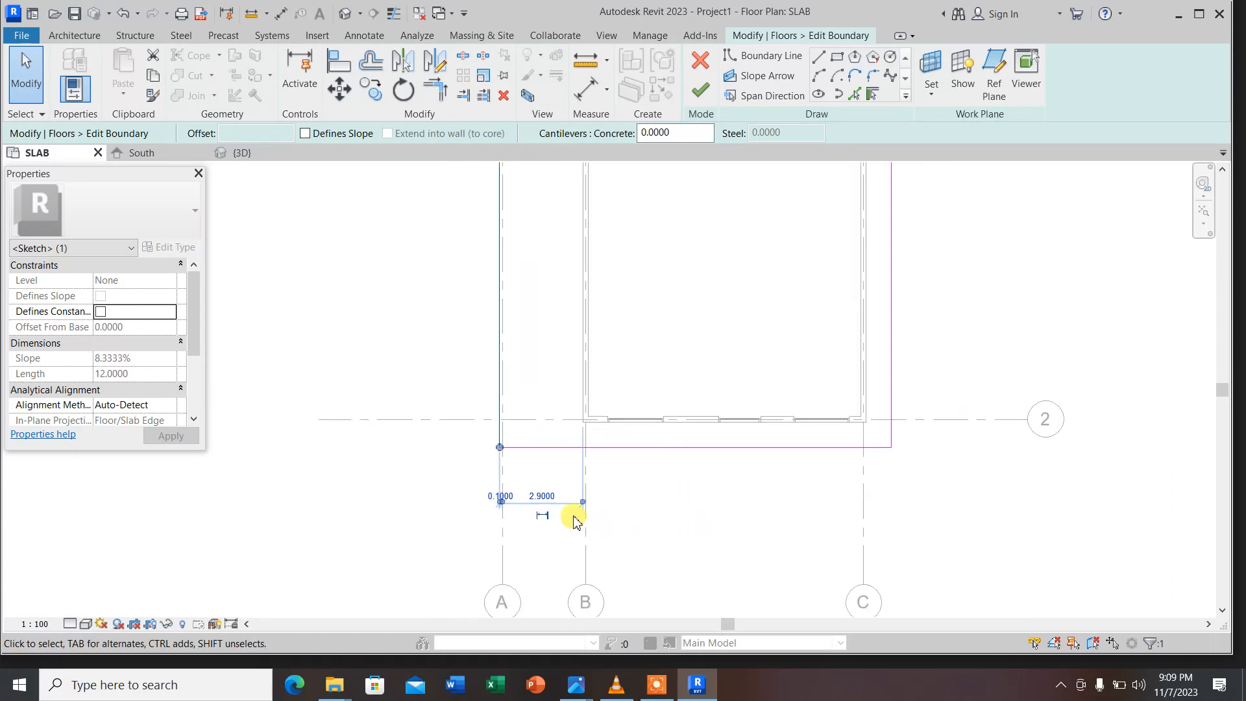
scroll(549, 498, "up", 1)
scroll(549, 498, "up", 1)
left_click(549, 500)
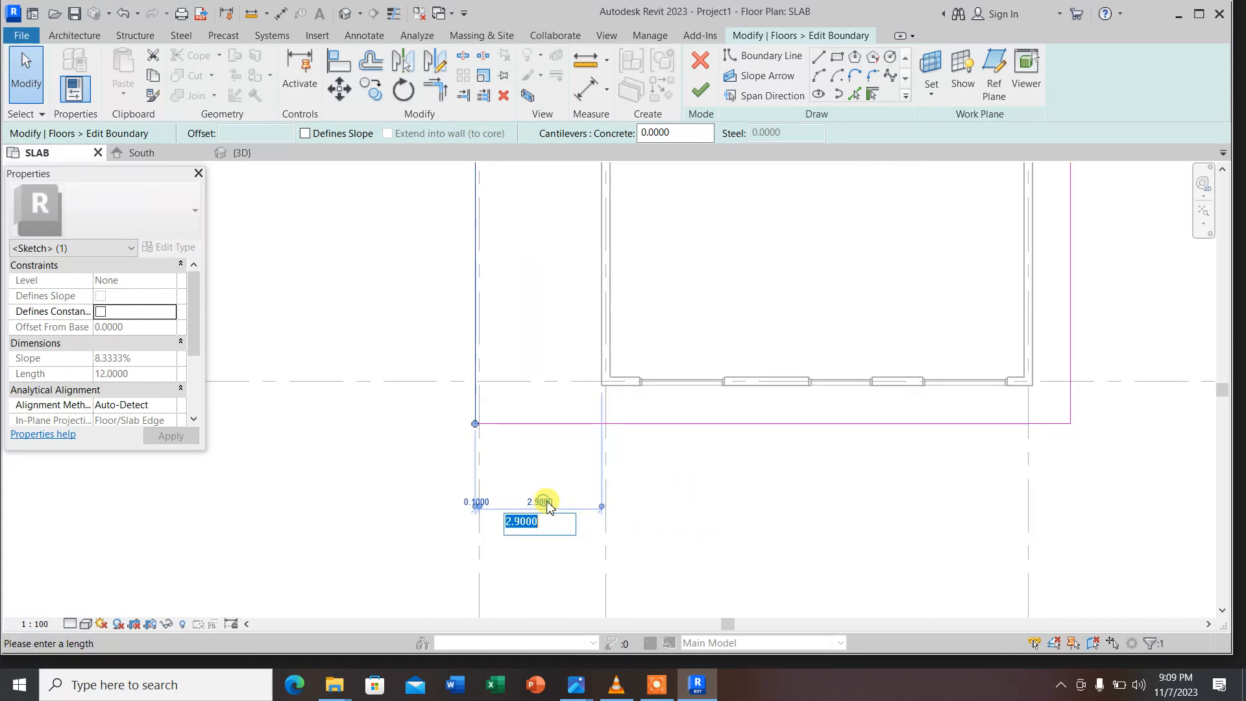
type("30")
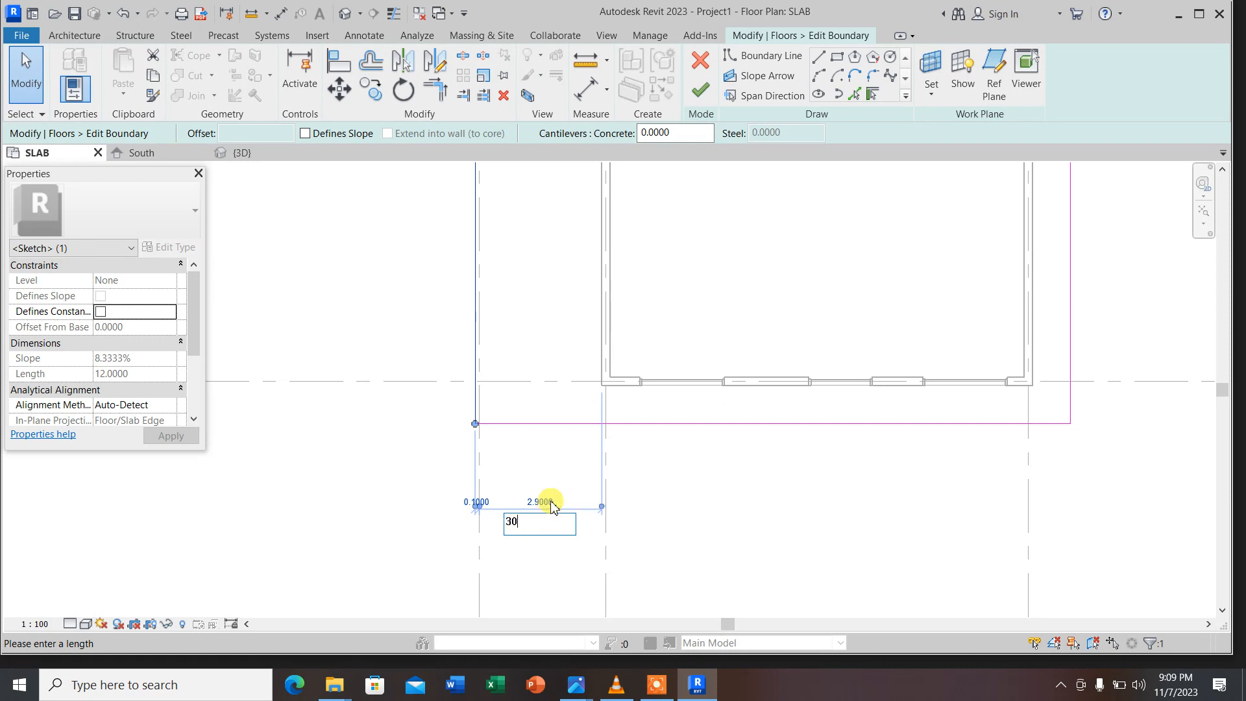
key("Escape")
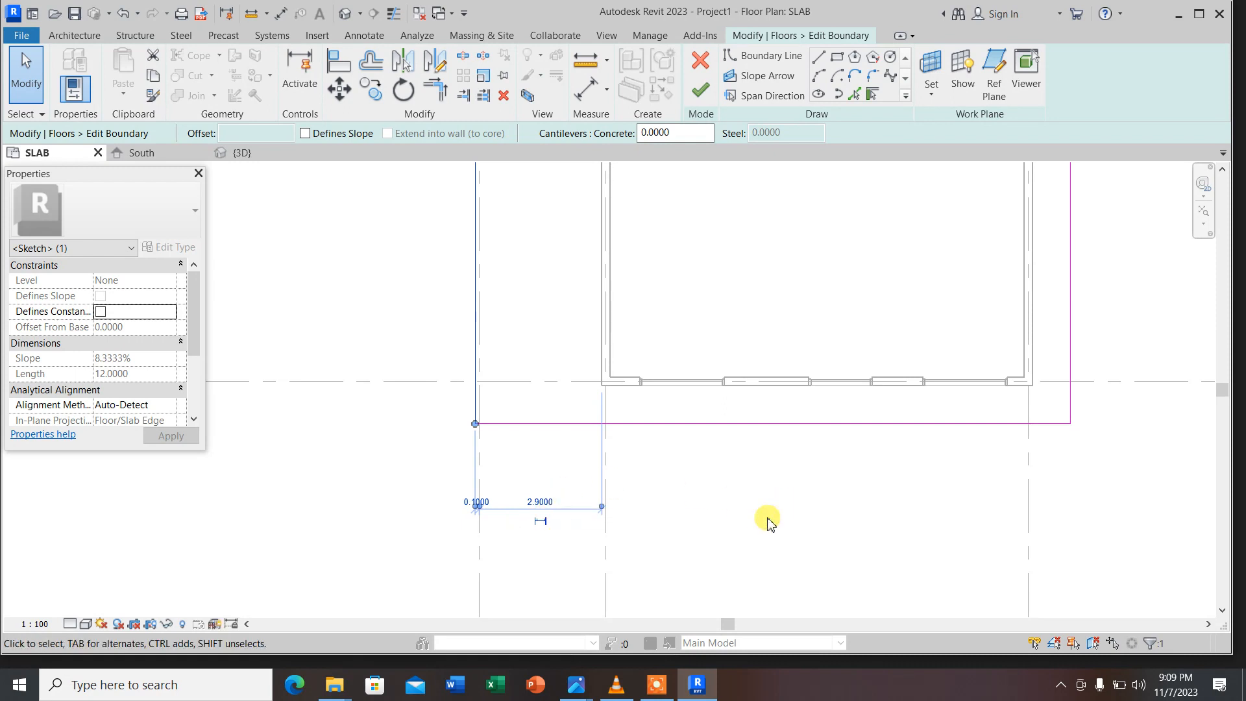
left_click(545, 504)
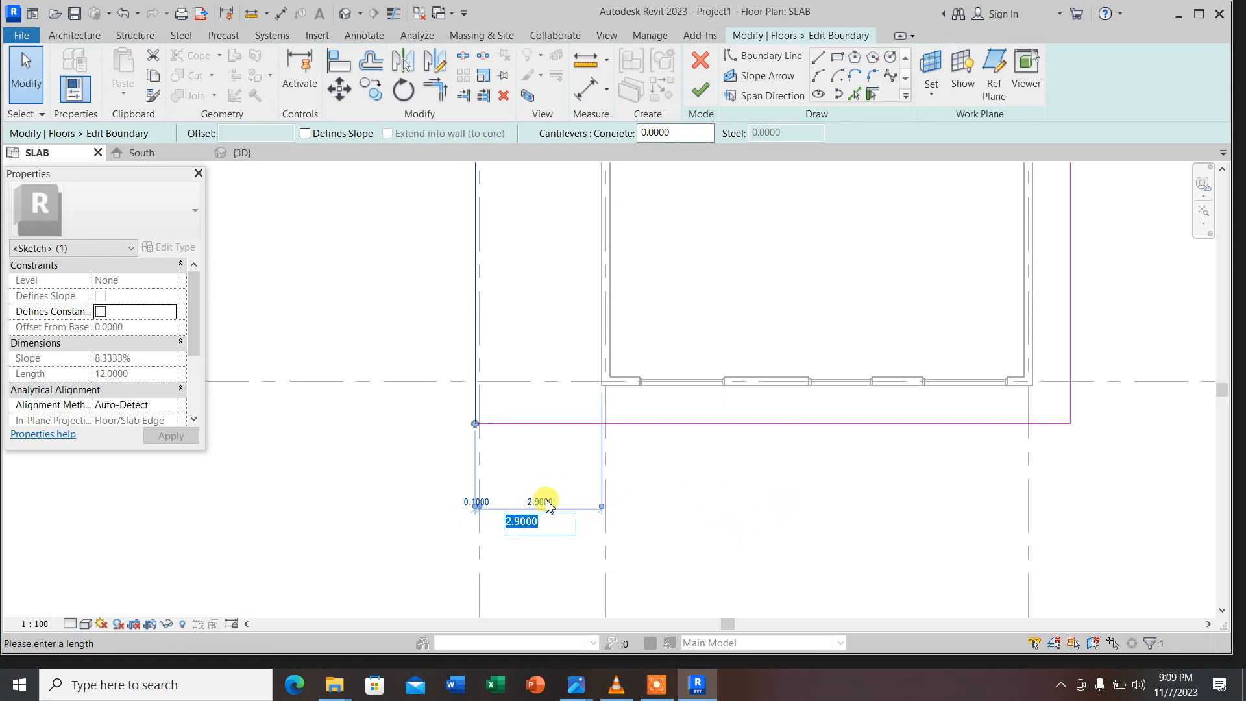
key("Escape")
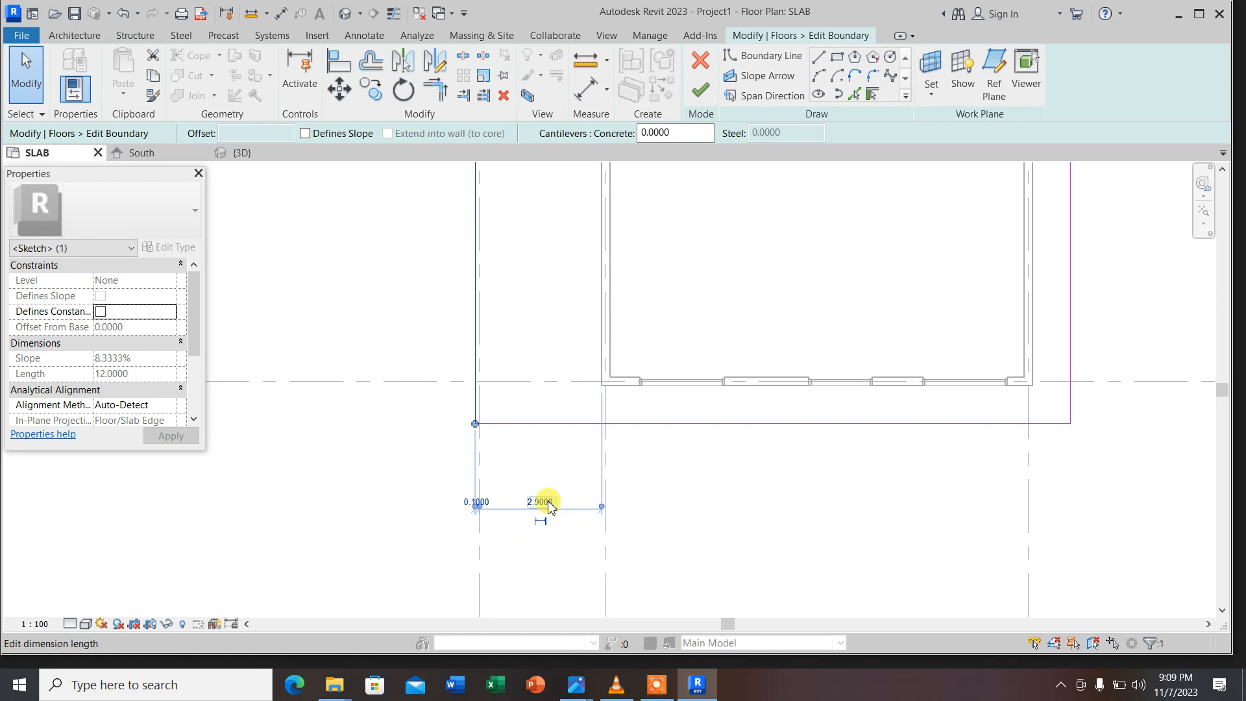
left_click(682, 477)
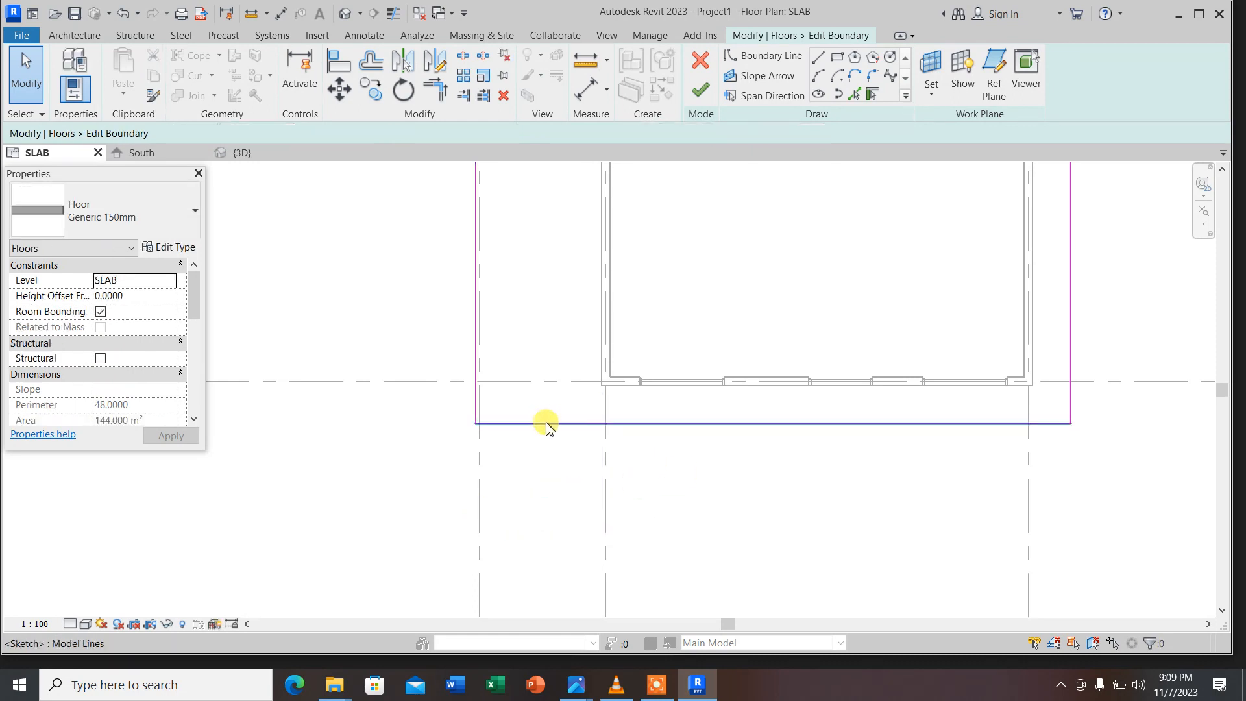
Extend the slab past grid A by setting its boundary line 4 m from the outer face of the grid B wall
left_click(474, 398)
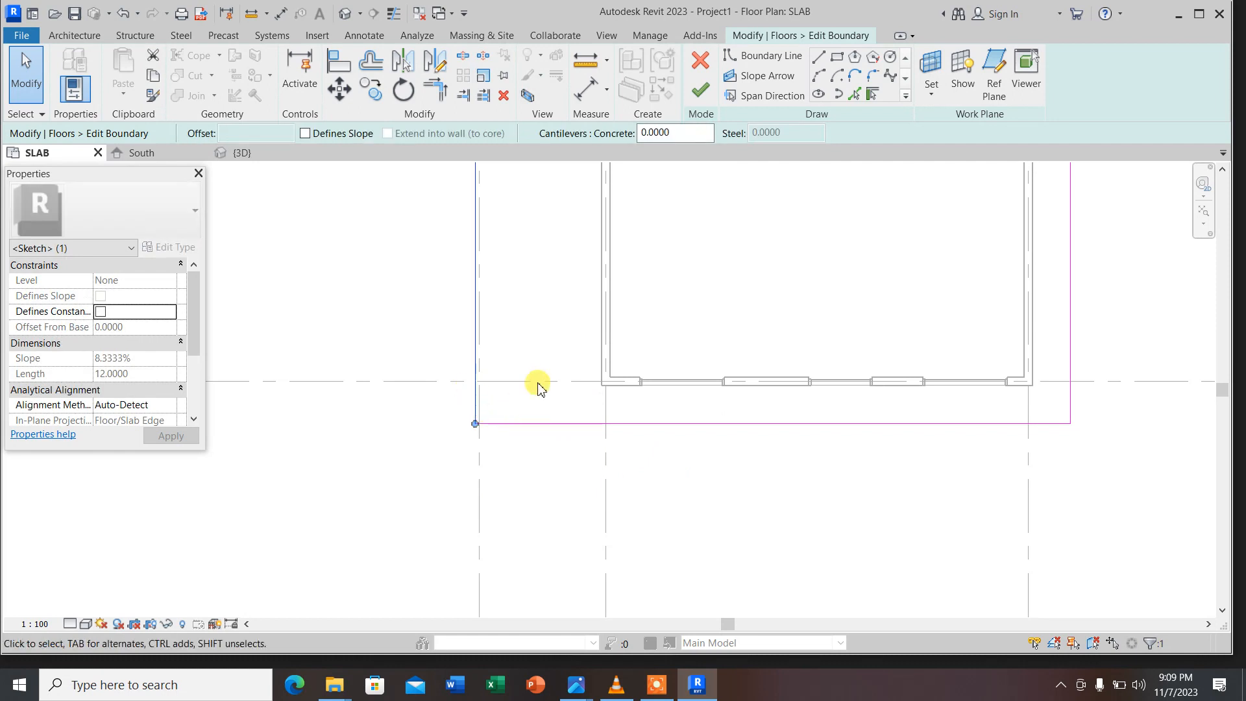
scroll(636, 556, "down", 3)
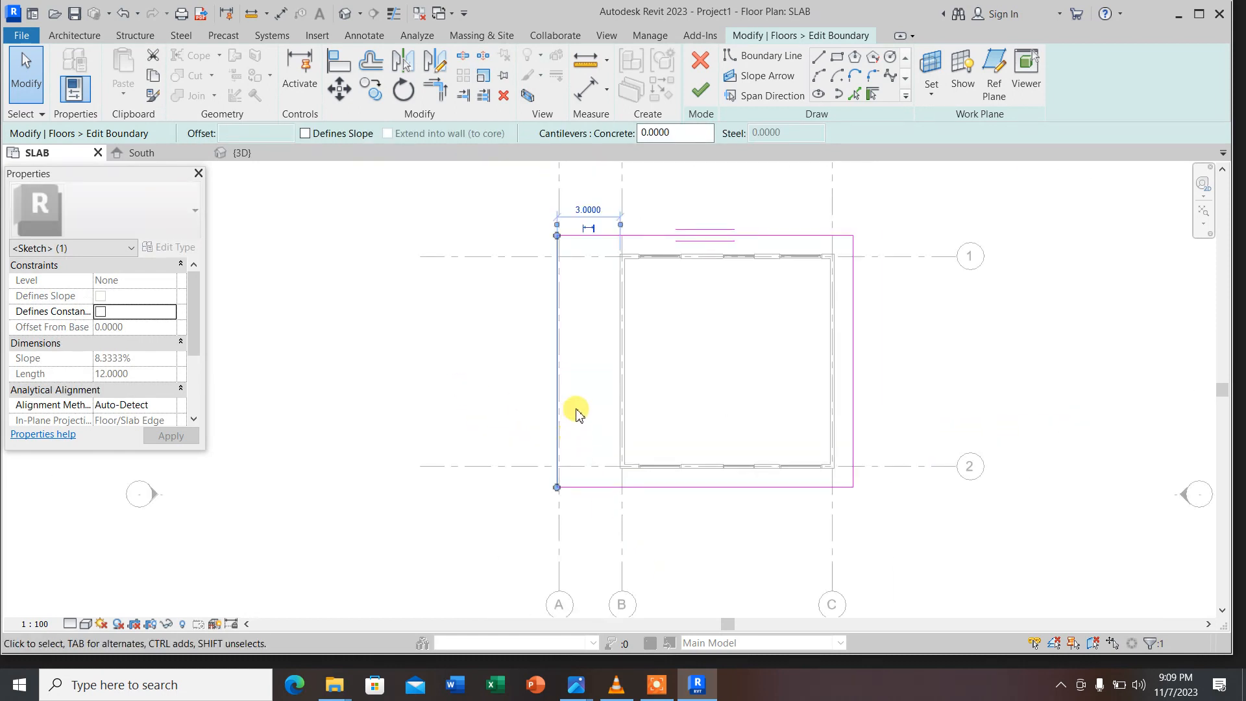
left_click(579, 396)
scroll(598, 299, "up", 3)
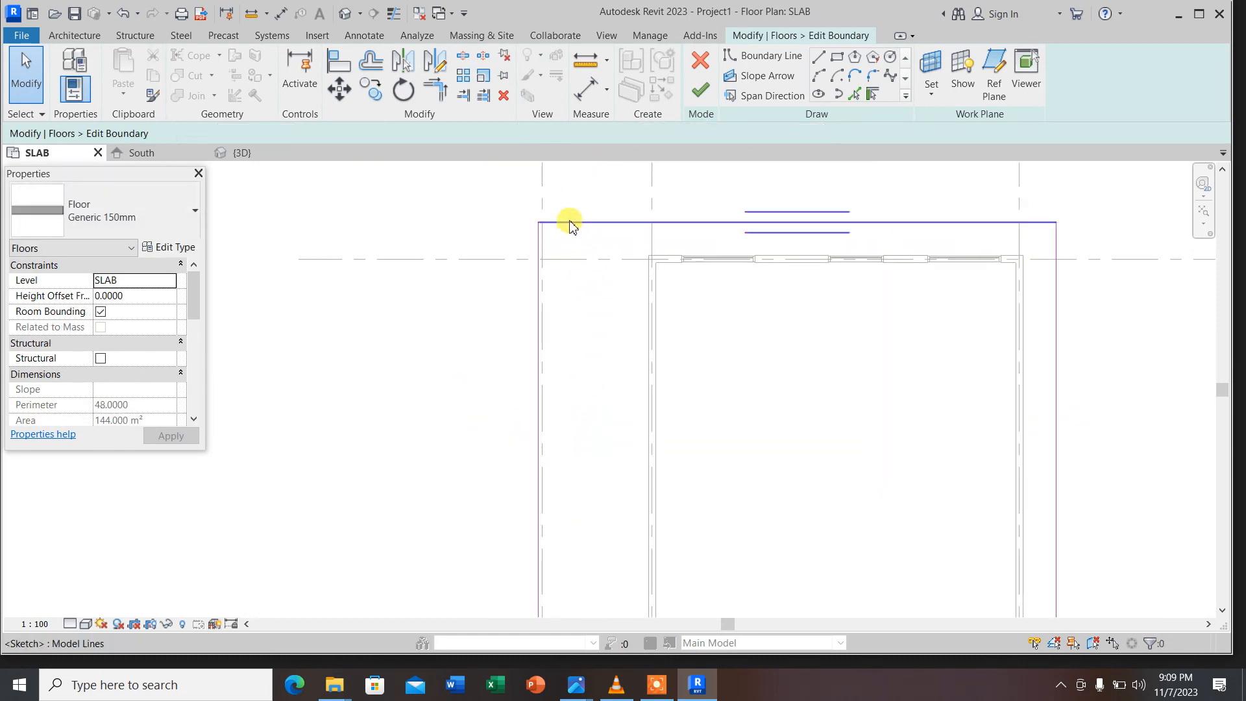
left_click(564, 223)
left_click(558, 267)
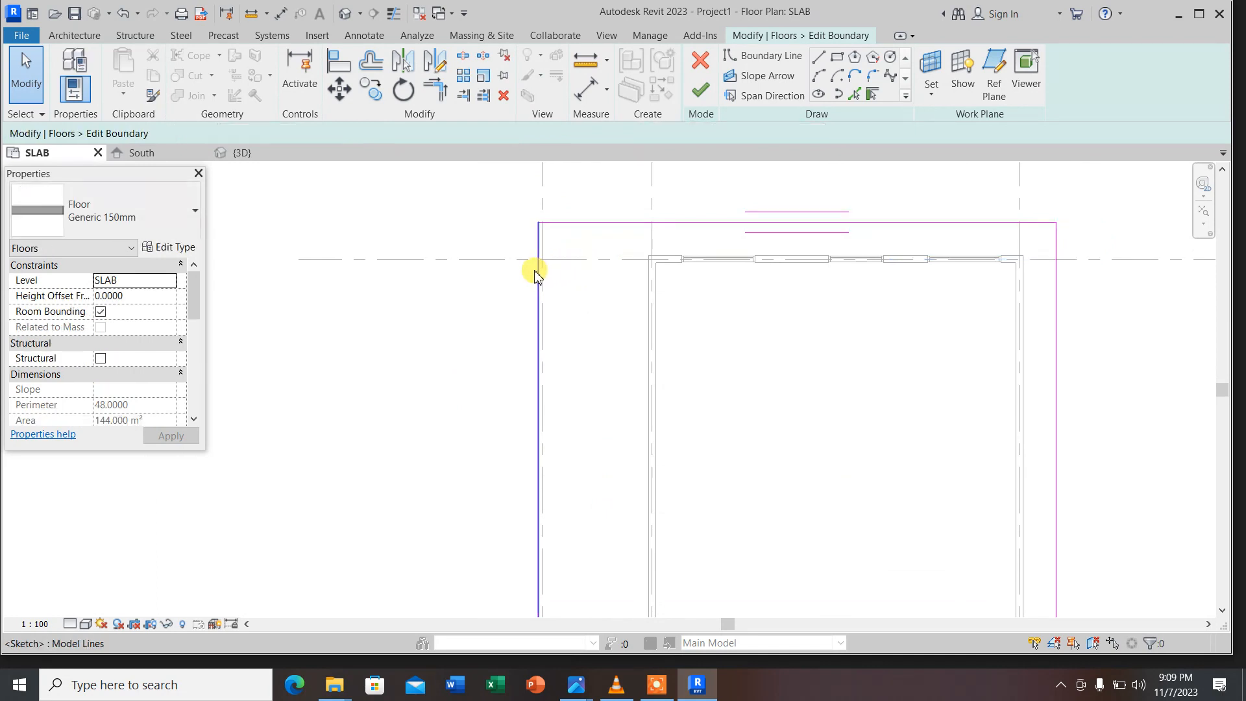
left_click(535, 270)
left_click(602, 178)
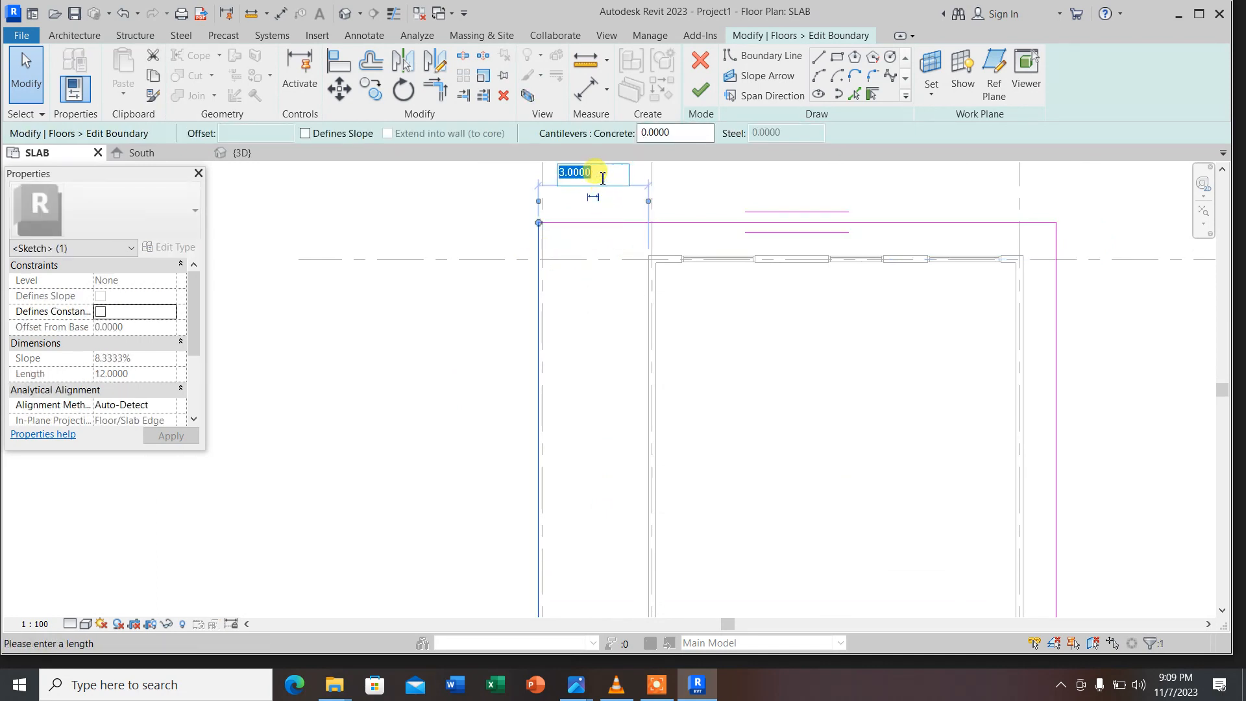
type("4")
key("Return")
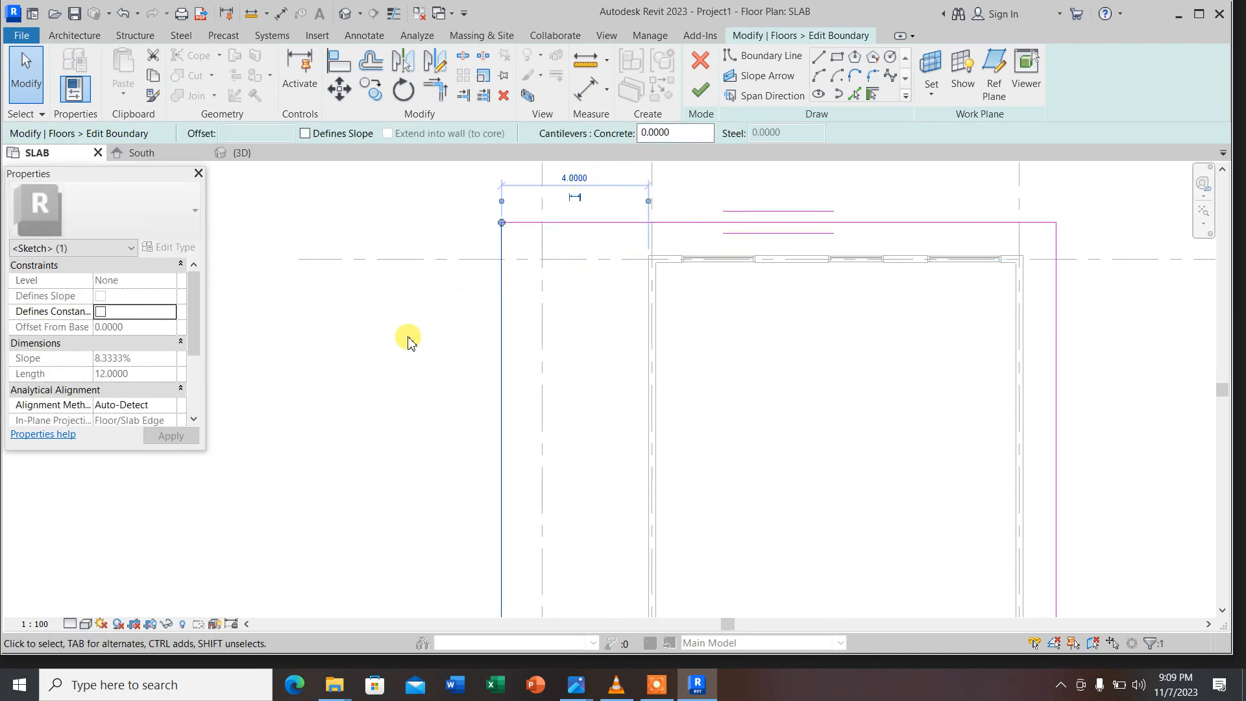
left_click(418, 334)
scroll(417, 333, "down", 3)
scroll(490, 513, "up", 1)
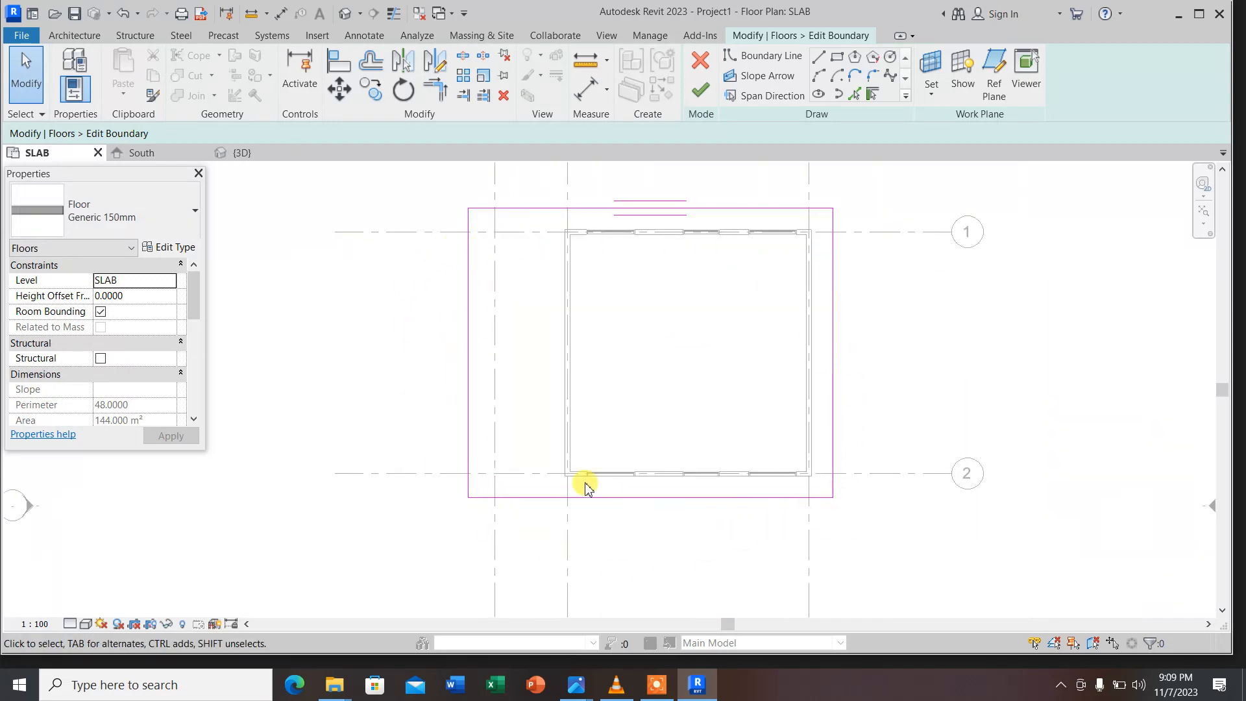
left_click(529, 209)
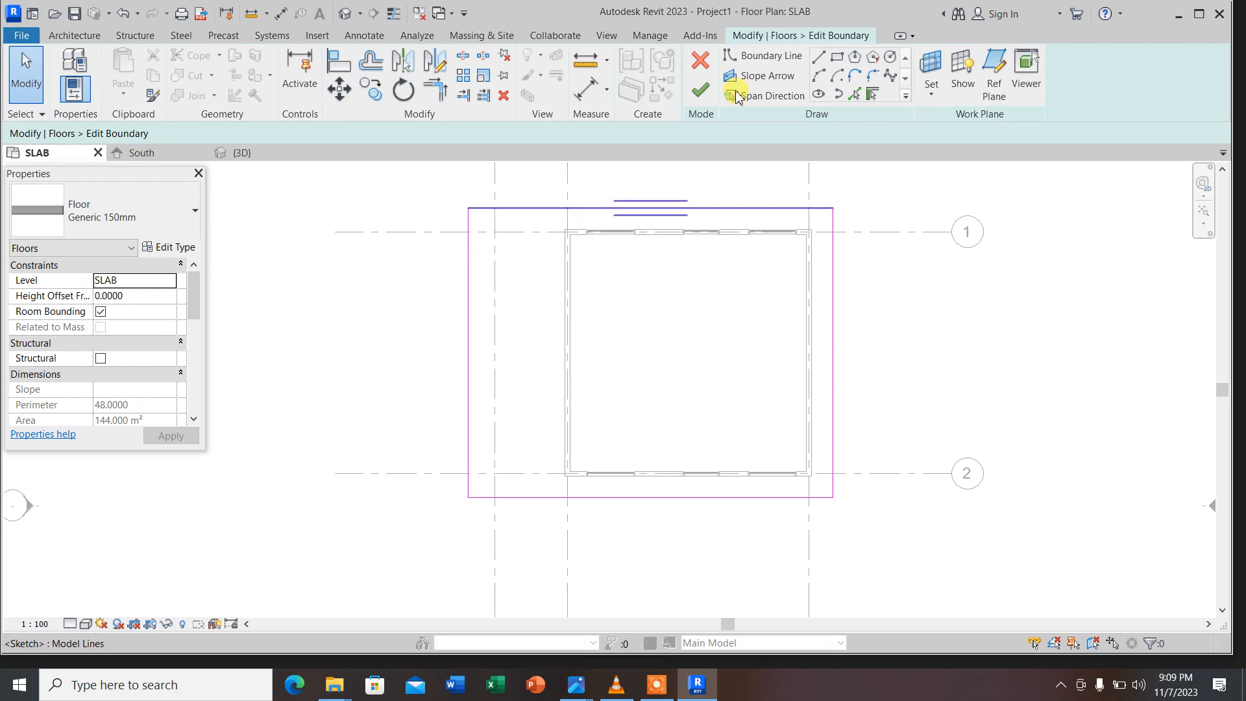
Finish the slab boundary edit and check the extended floor in the 3D view
left_click(701, 94)
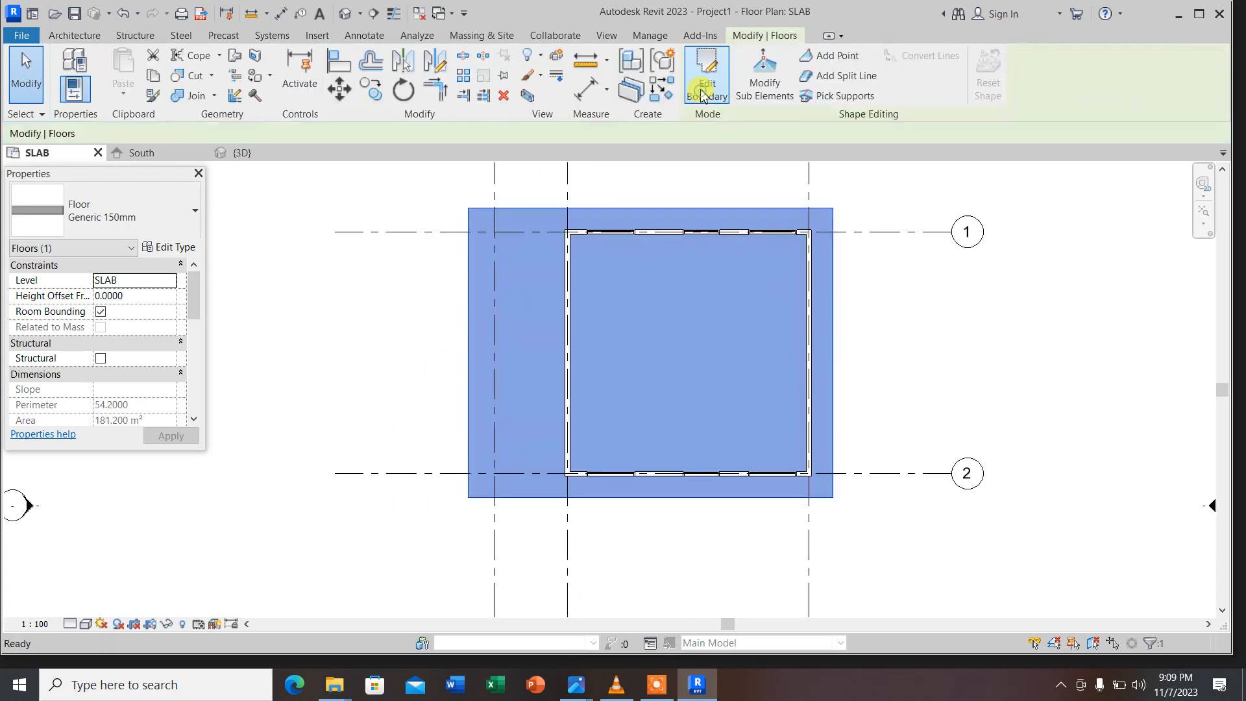
left_click(941, 391)
left_click(344, 13)
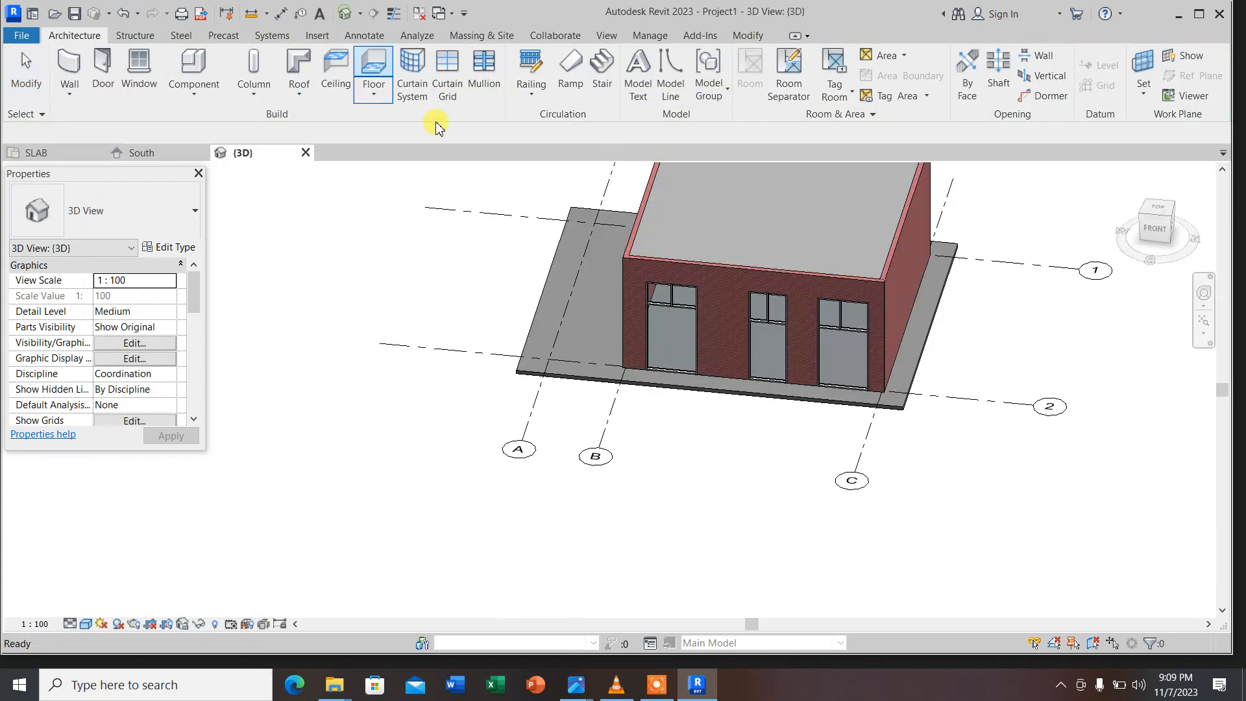
scroll(592, 270, "up", 3)
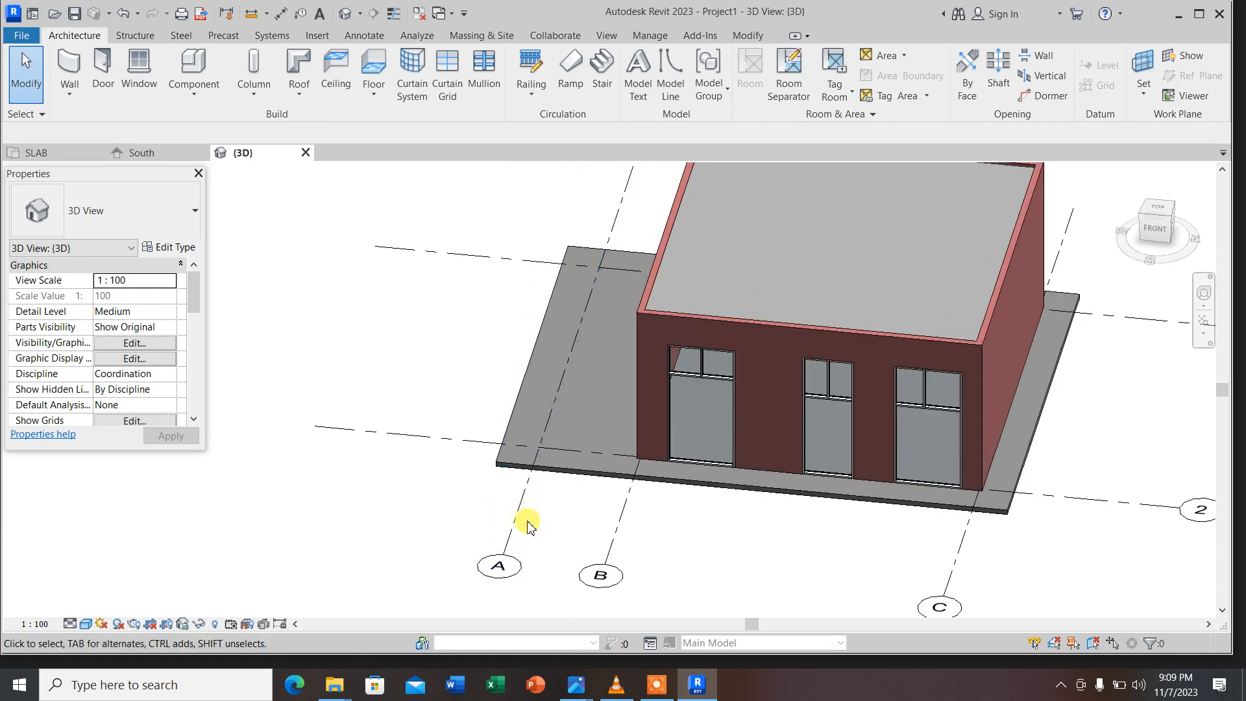
In the SLAB floor plan, start placing an architectural M_Rectangular Column of type 457 x 475mm up to the ROOF level
left_click(39, 153)
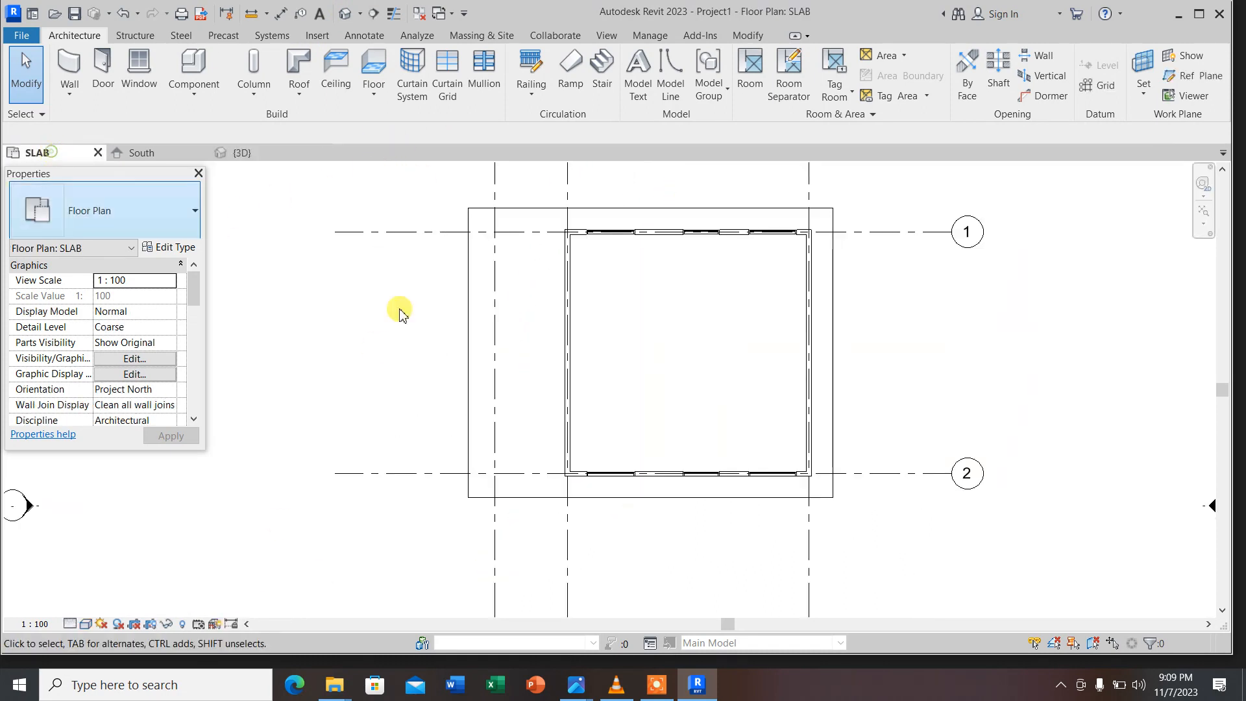
scroll(486, 211, "up", 2)
scroll(508, 222, "down", 2)
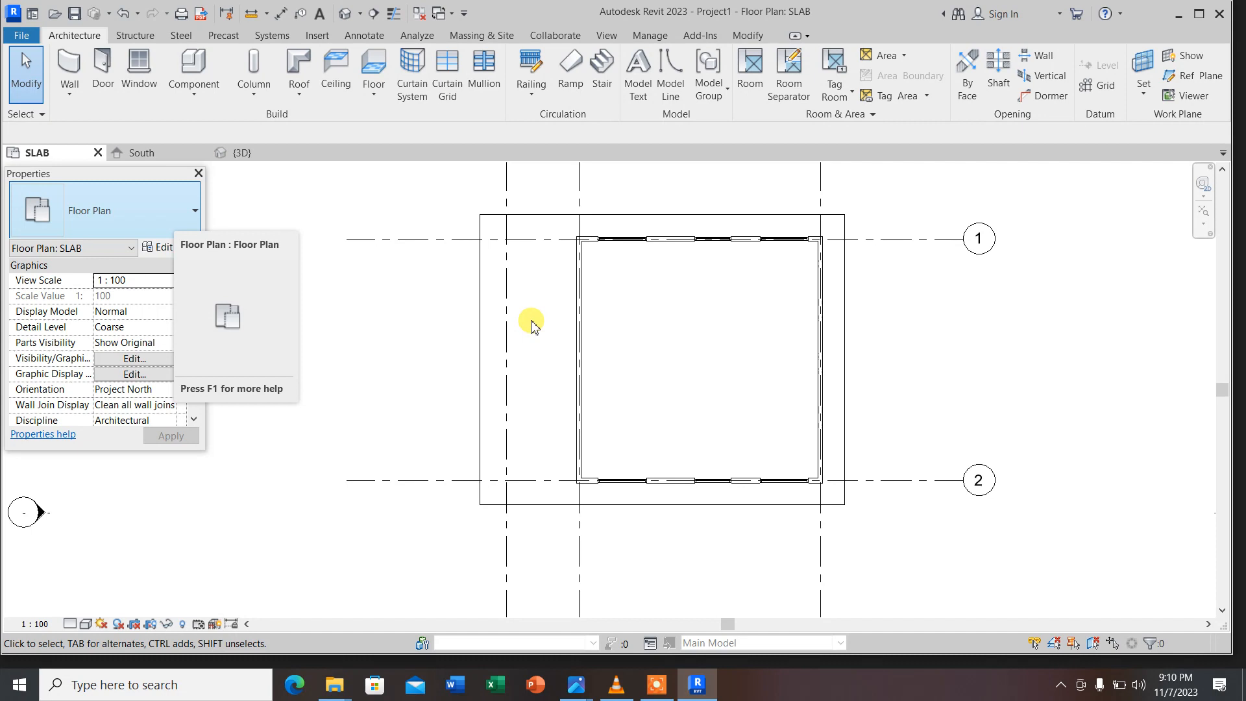
scroll(501, 270, "up", 1)
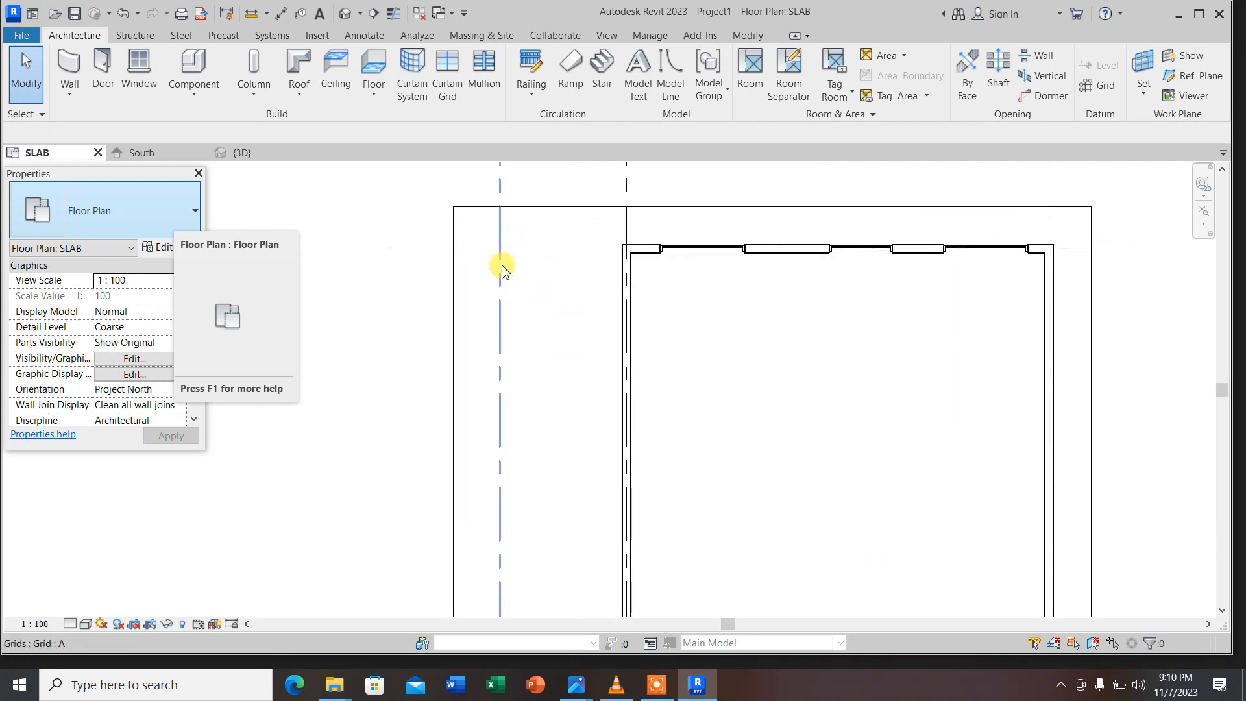
scroll(528, 345, "down", 2)
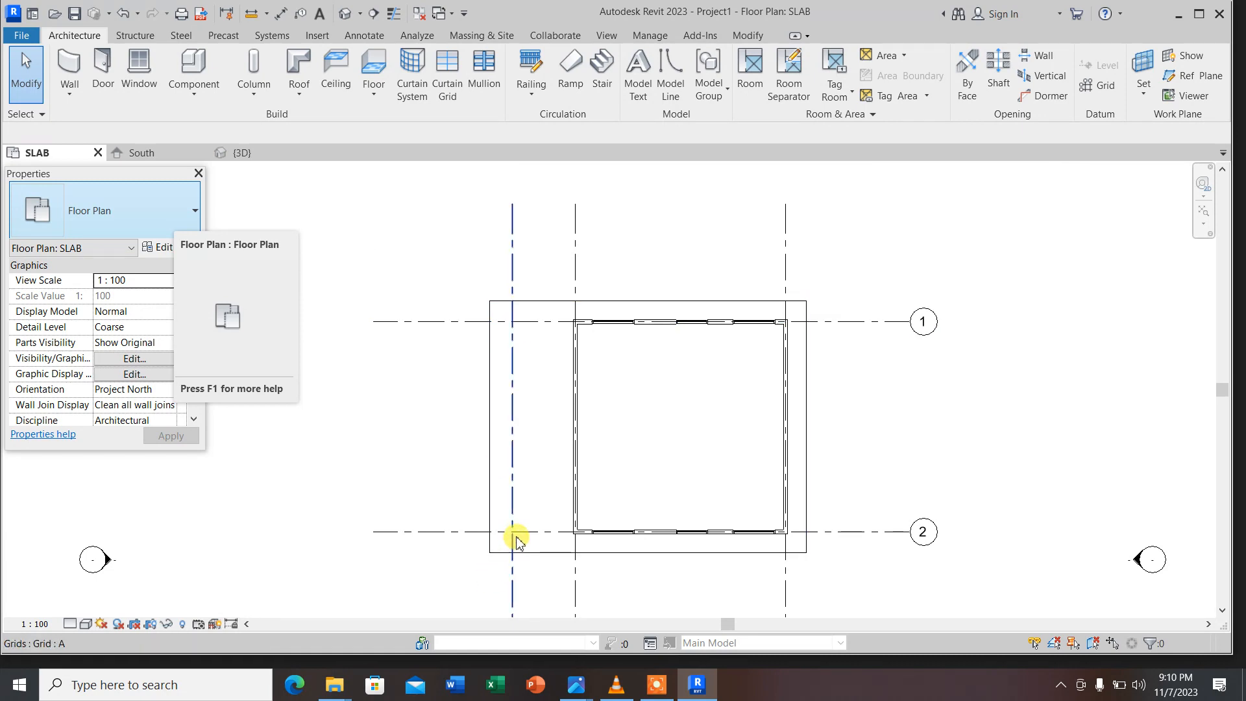
scroll(516, 217, "down", 1)
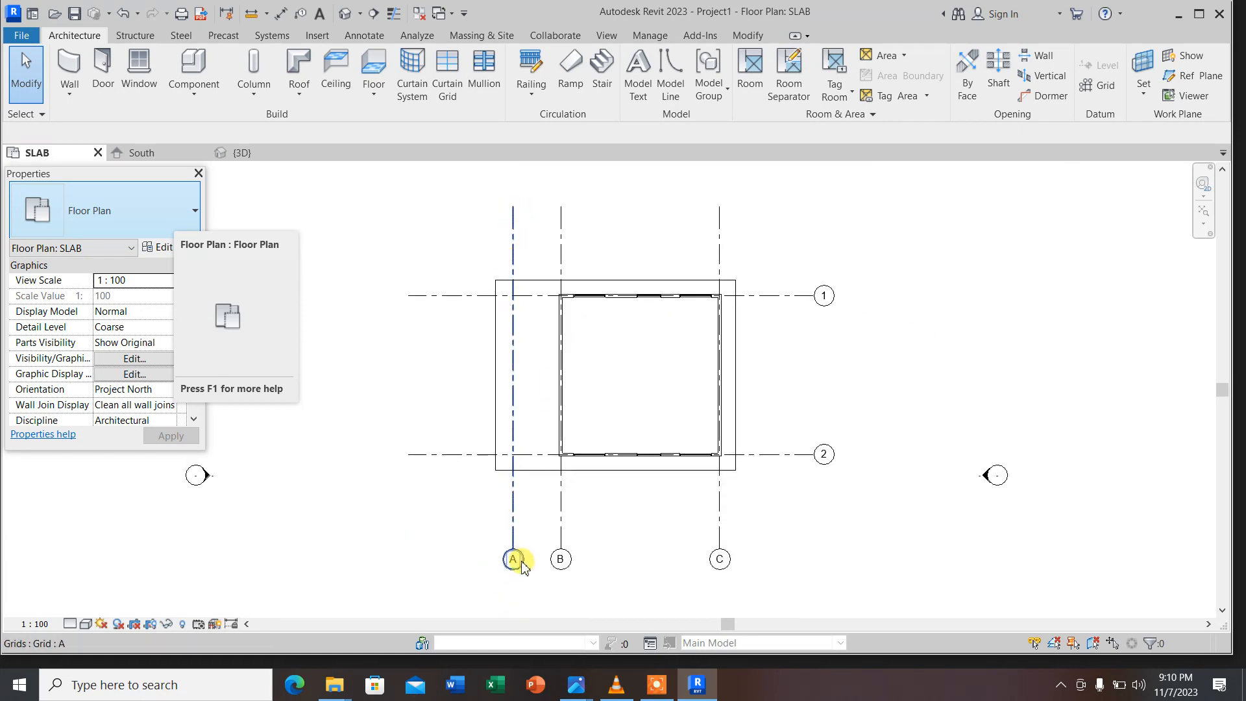
scroll(516, 454, "up", 1)
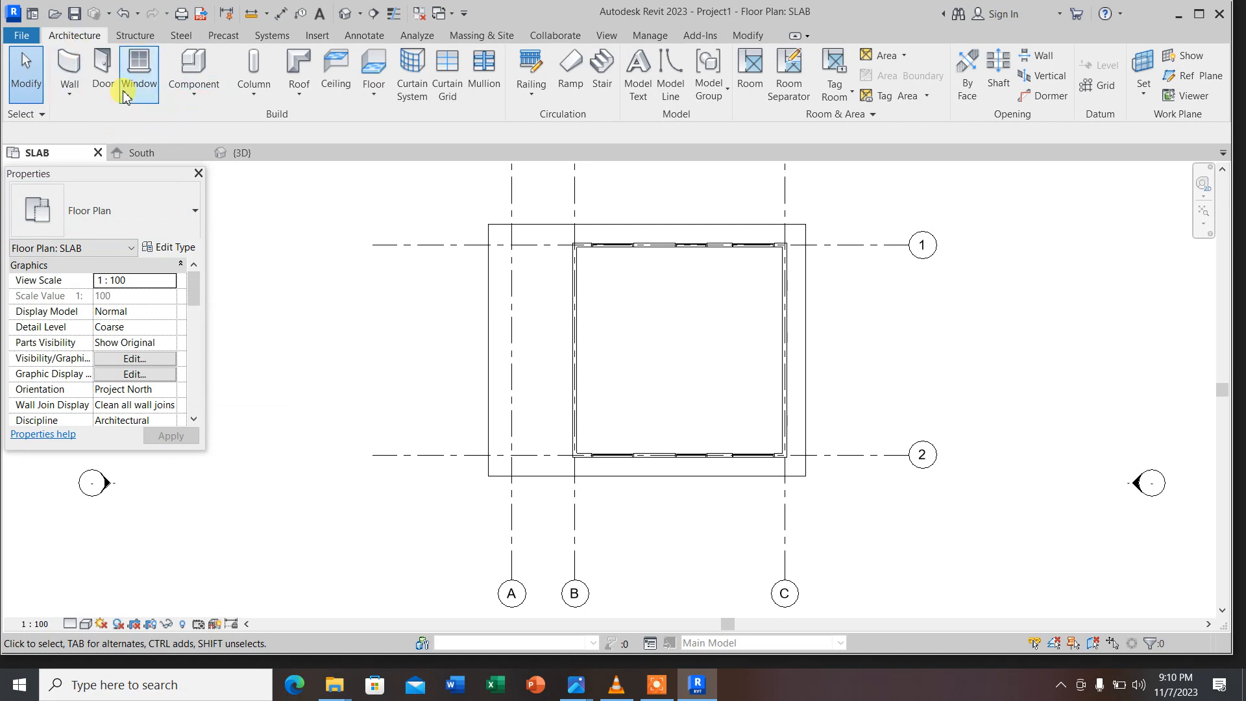
left_click(254, 94)
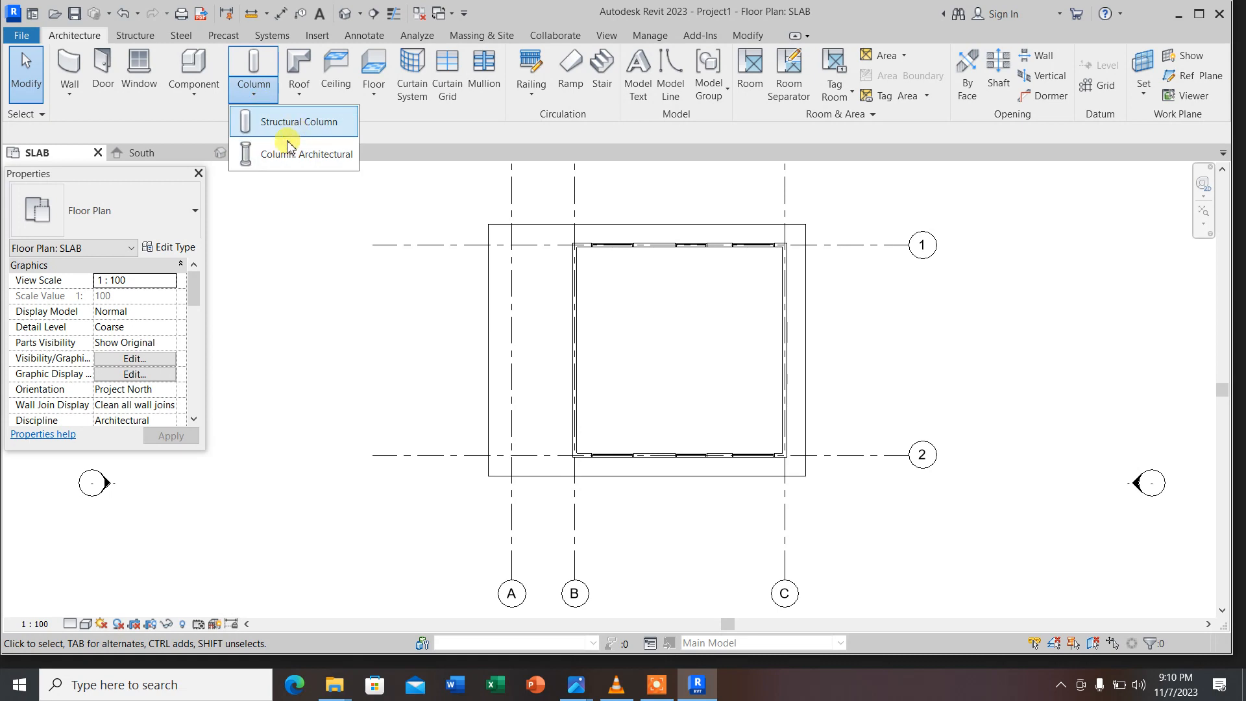
left_click(323, 156)
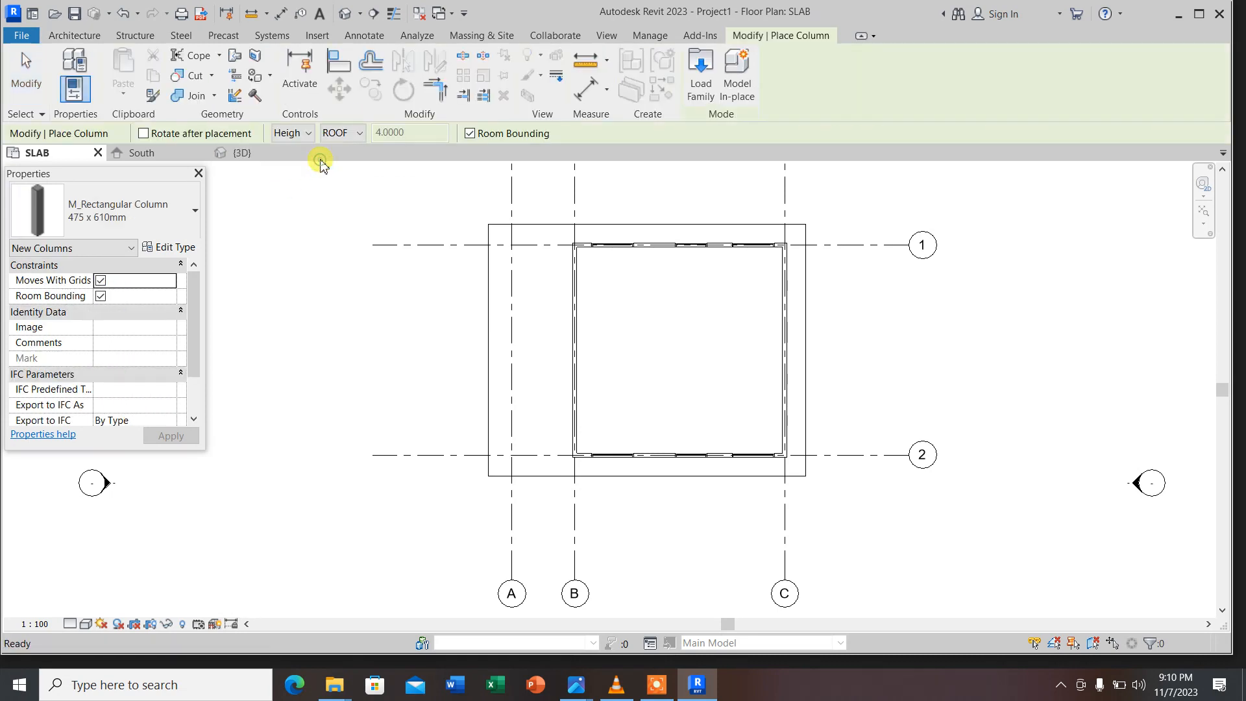
left_click(99, 221)
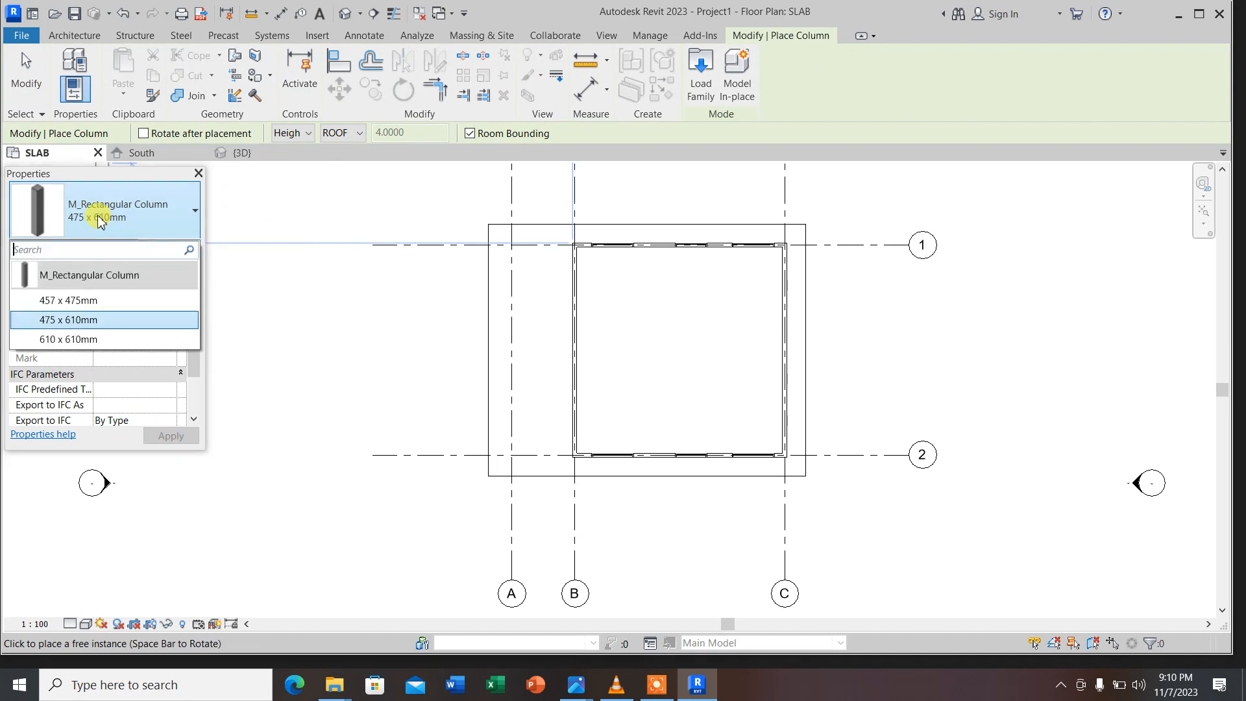
left_click(71, 300)
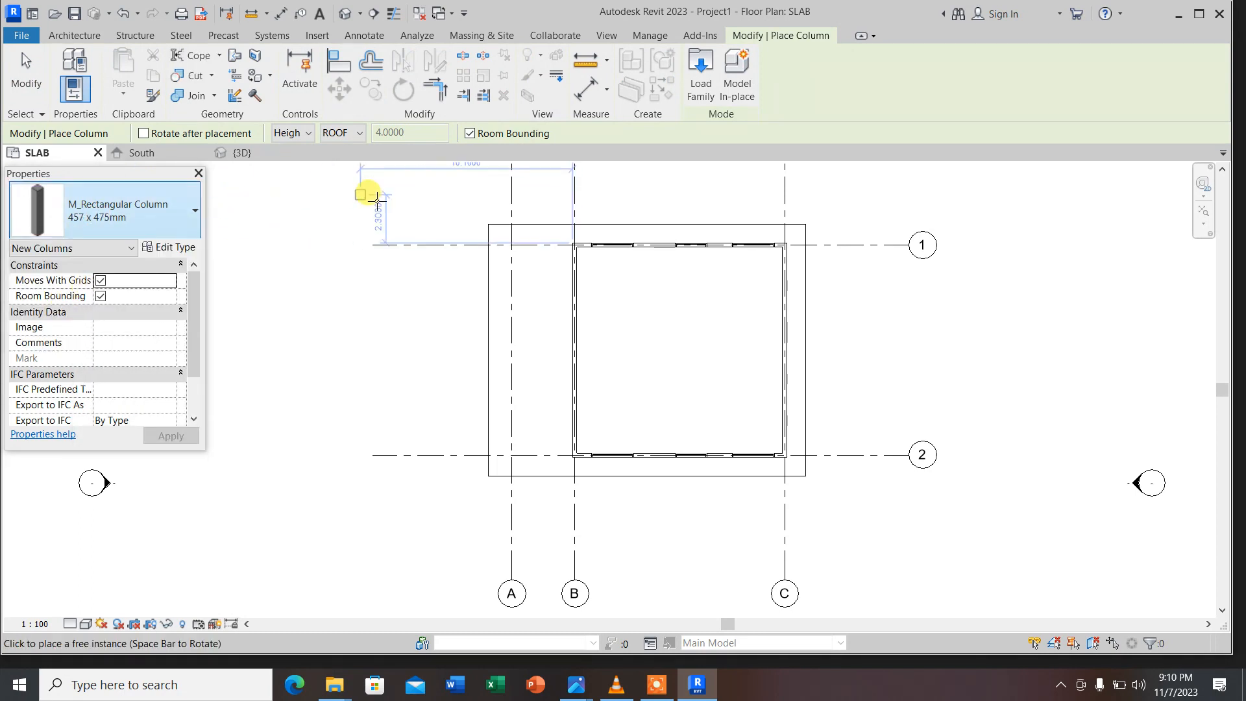
Set the column type's width to 0.3 m and its depth to 0.4 m in the type properties
left_click(178, 249)
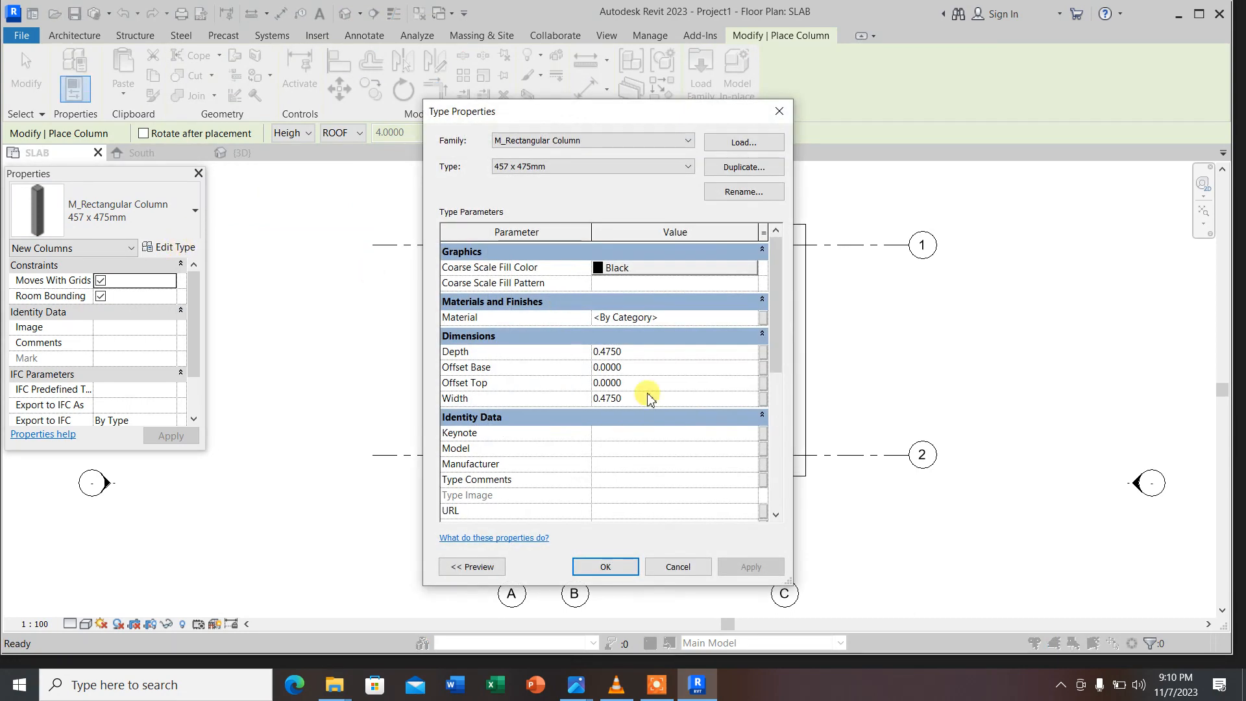
left_click(627, 353)
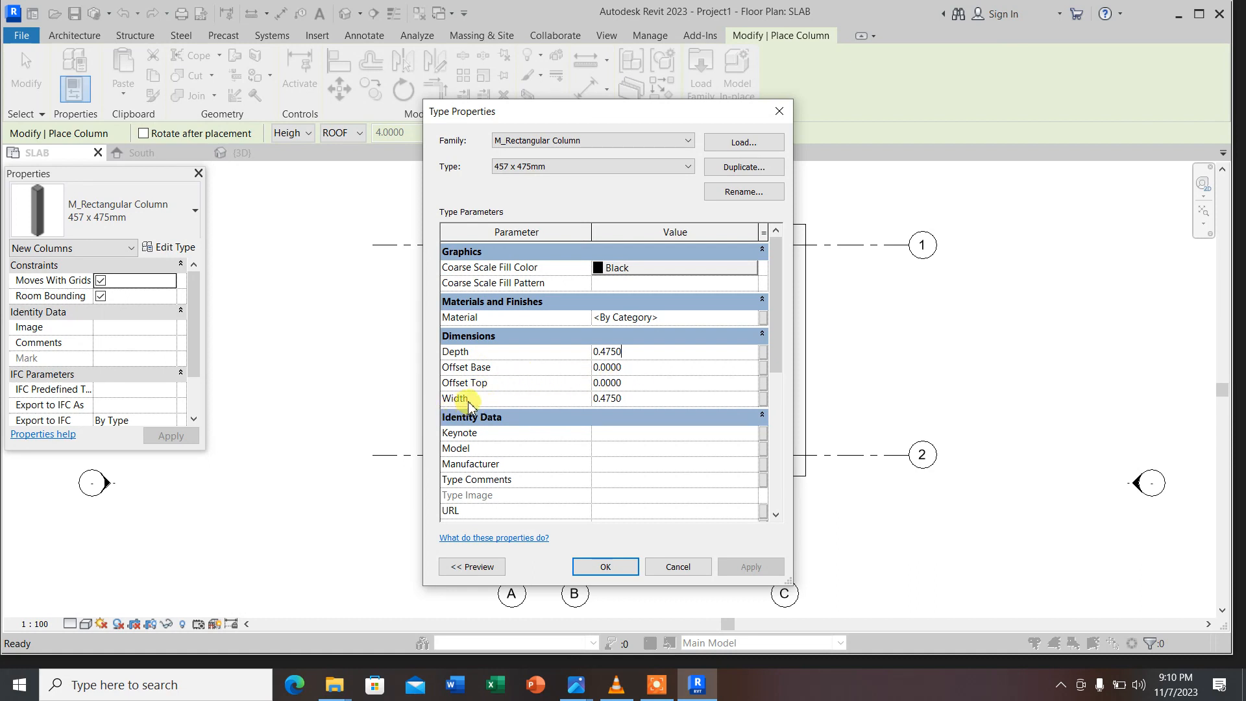
left_click(632, 402)
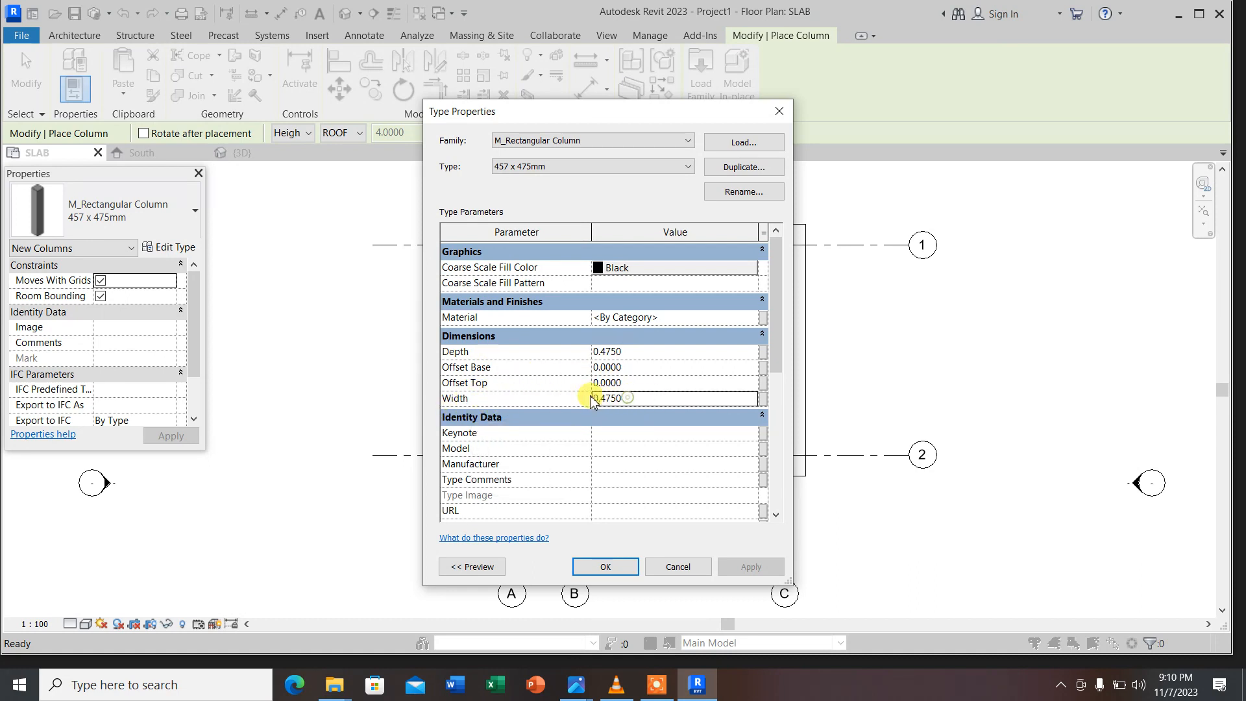
left_click_drag(627, 401, 585, 418)
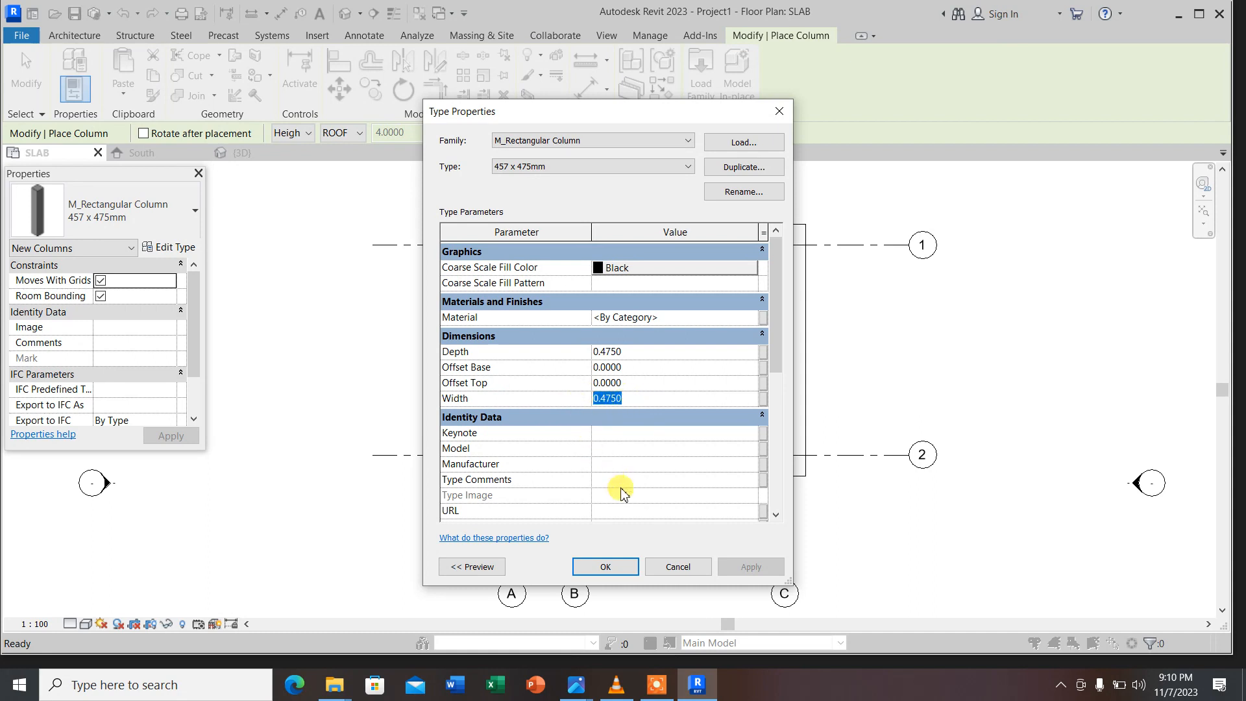
type("0.3")
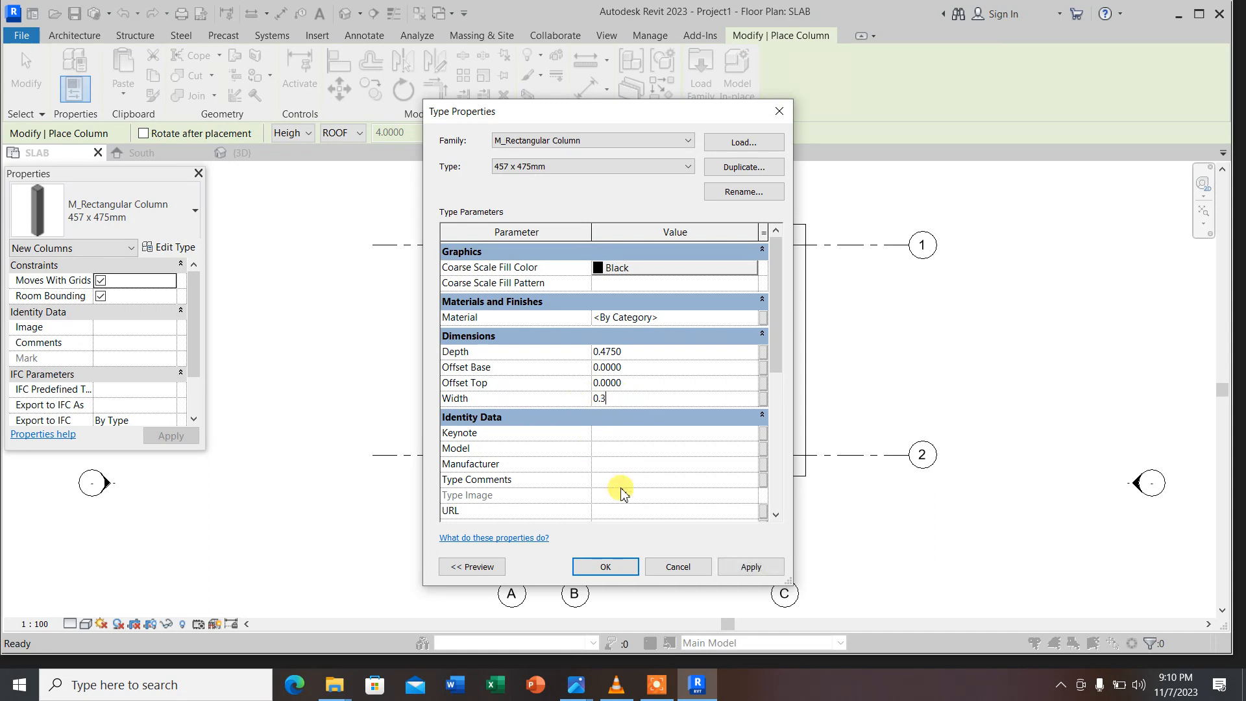
left_click(626, 339)
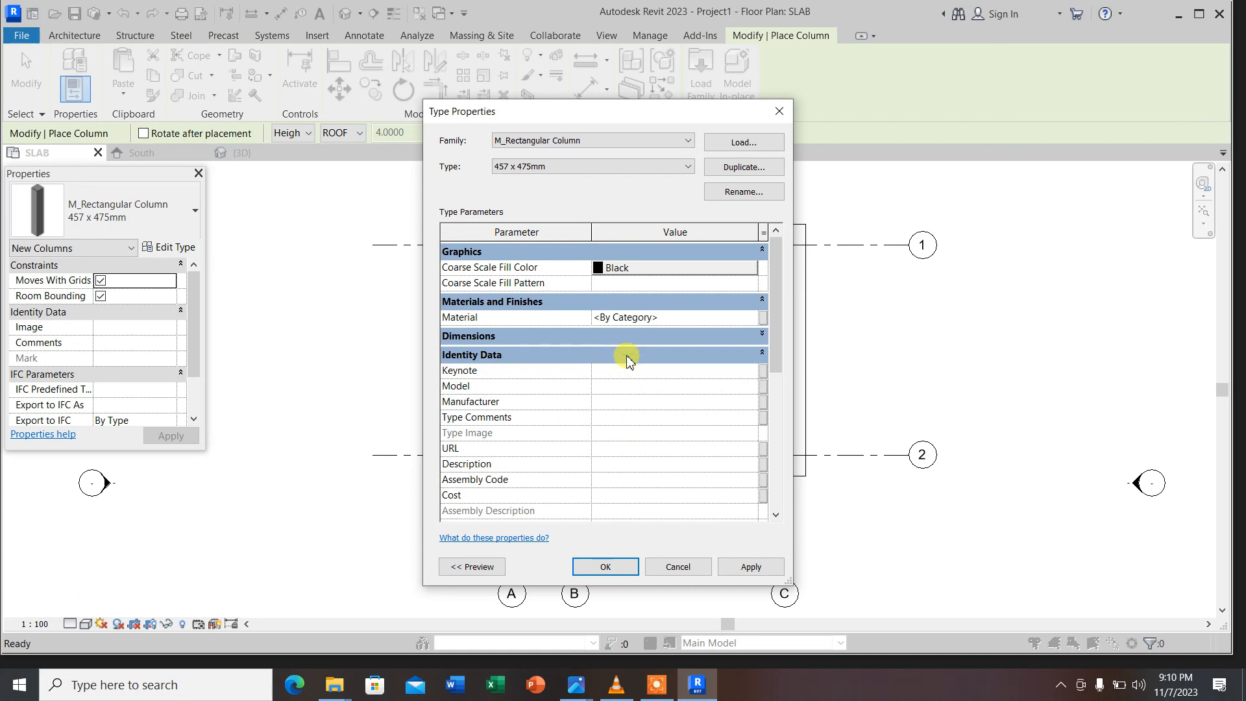
left_click(763, 333)
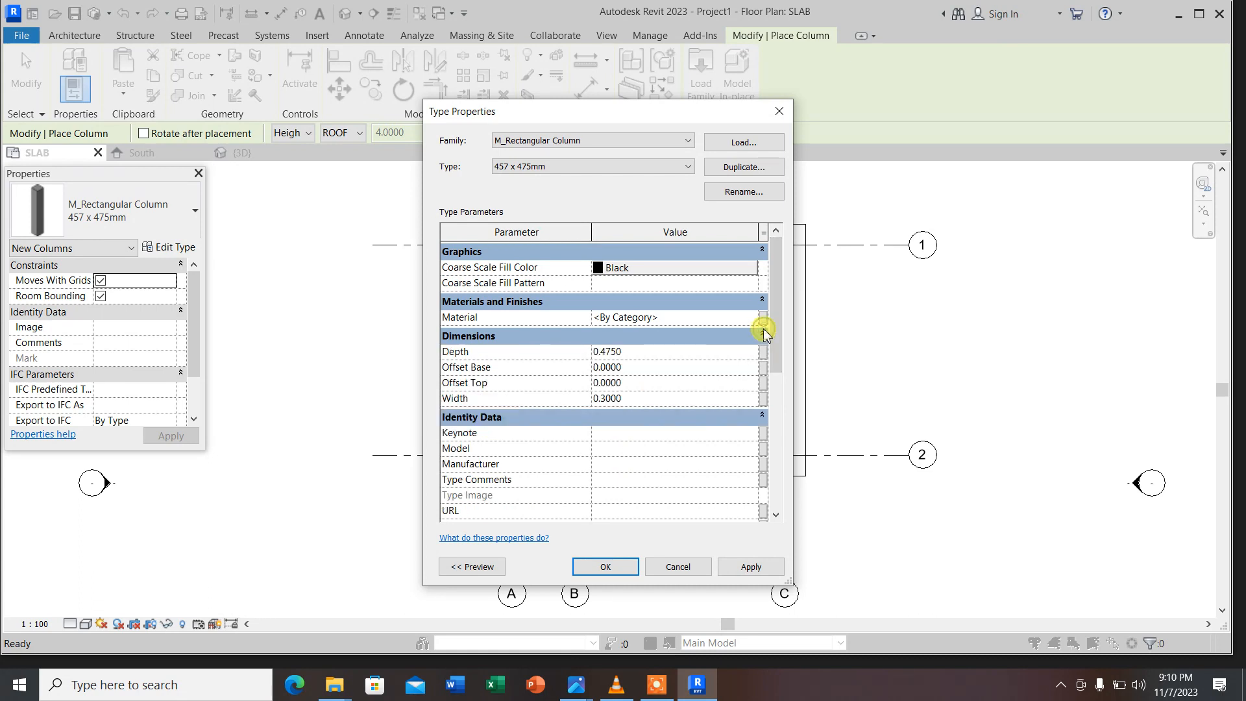
left_click_drag(629, 358, 598, 366)
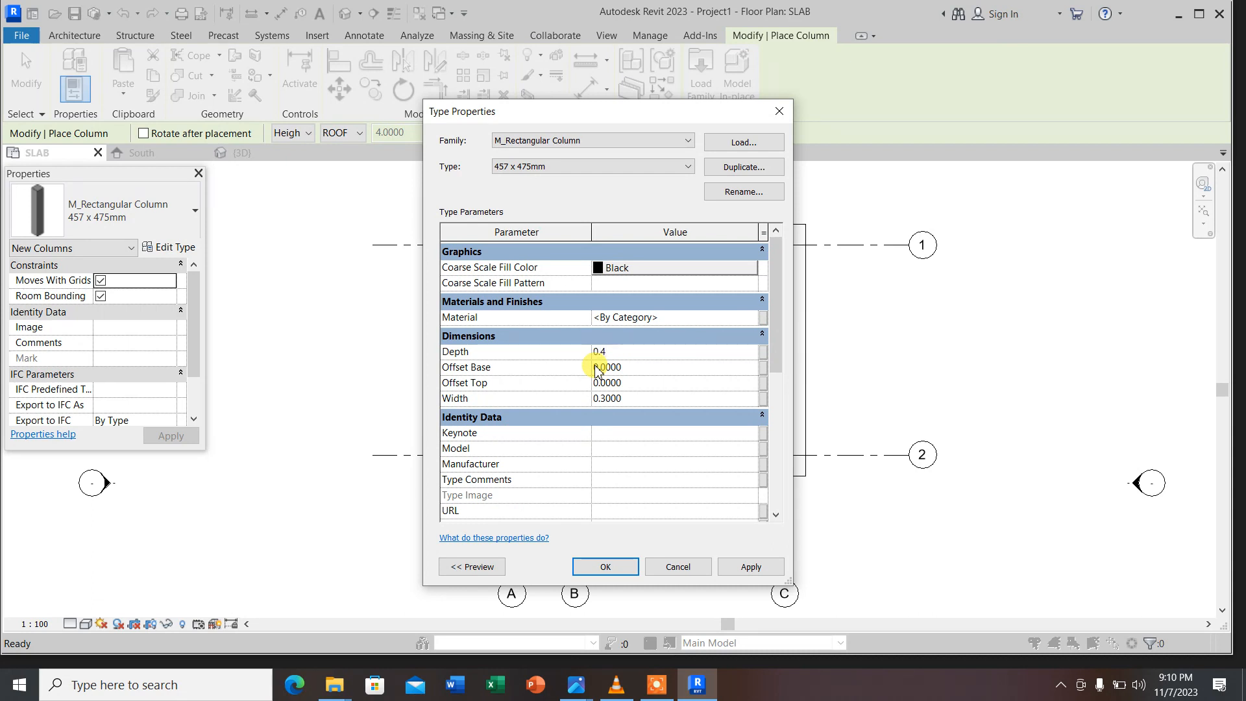
left_click(642, 386)
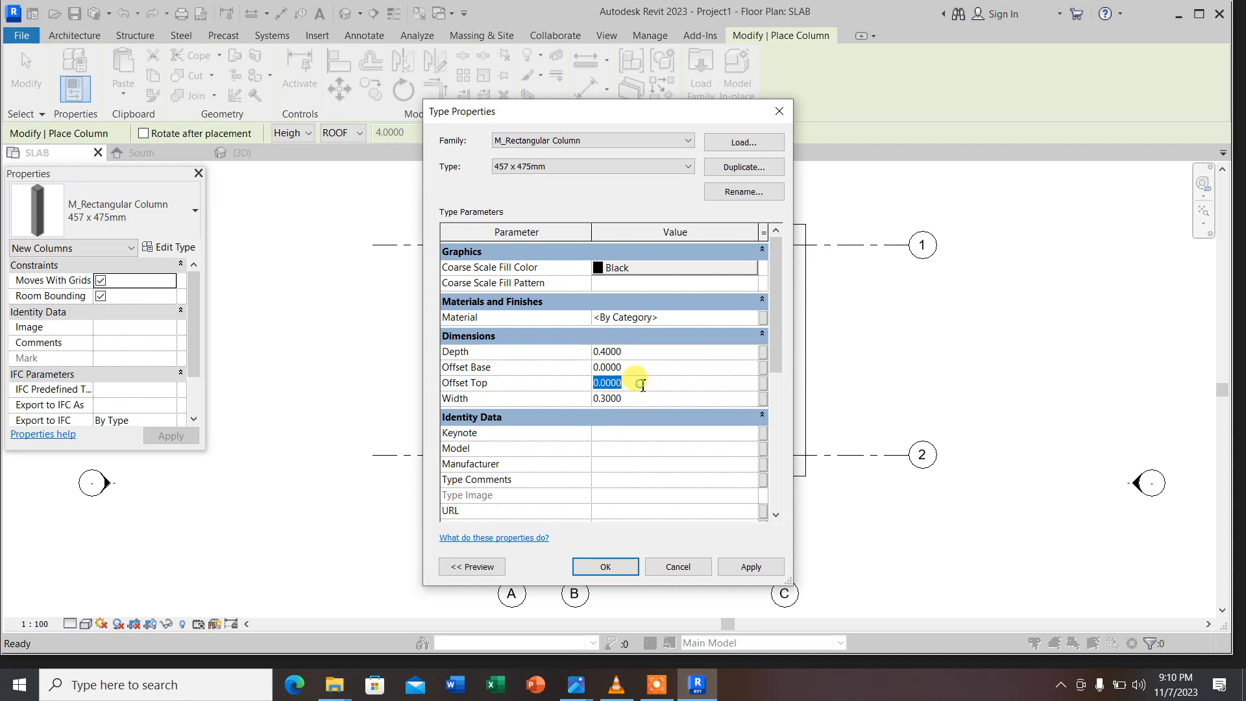
left_click(751, 570)
left_click(606, 567)
Place a column near the intersection of grids A and 1, about 0.3 m from grid 1 and 2.6 m from the grid B wall
scroll(544, 266, "up", 1)
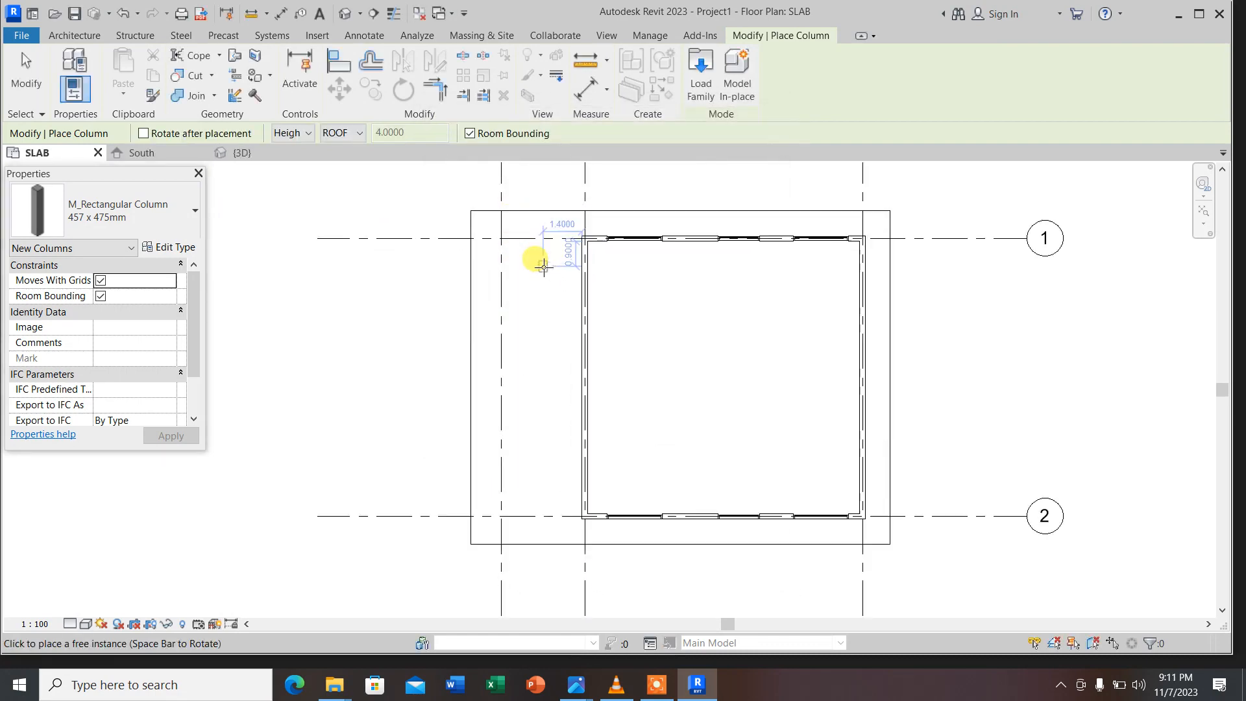
scroll(524, 256, "up", 2)
scroll(500, 245, "up", 1)
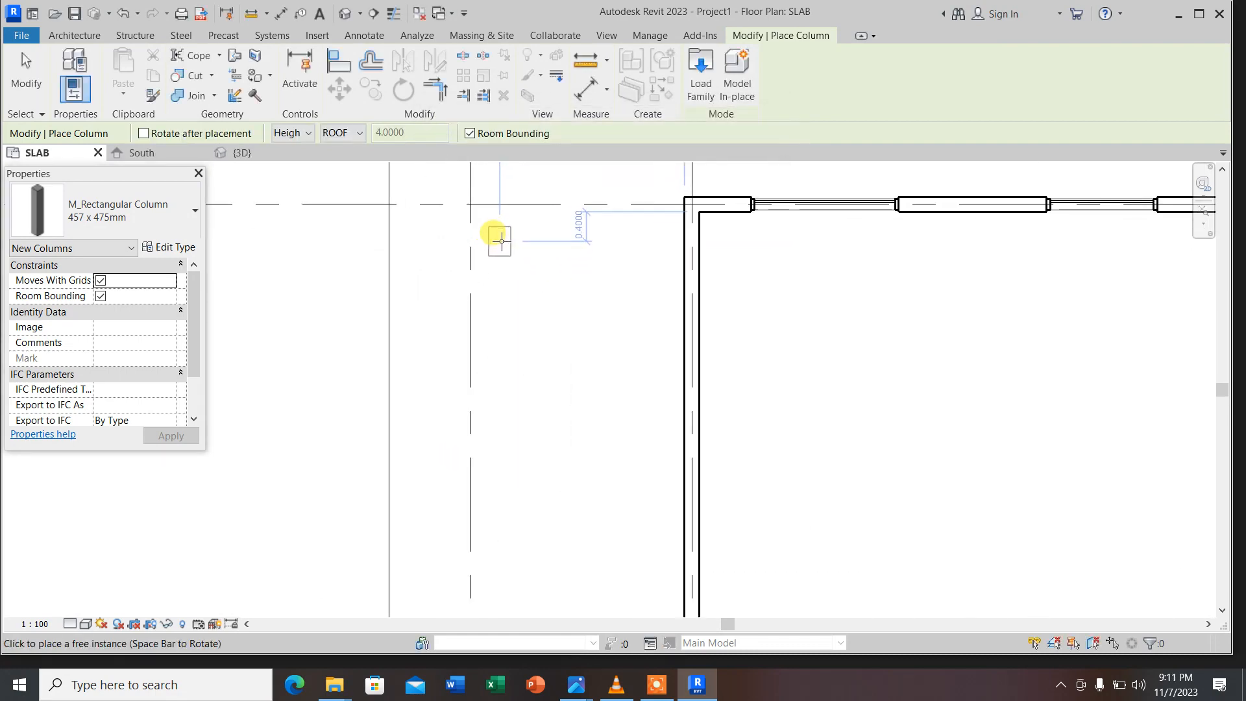
scroll(501, 241, "up", 1)
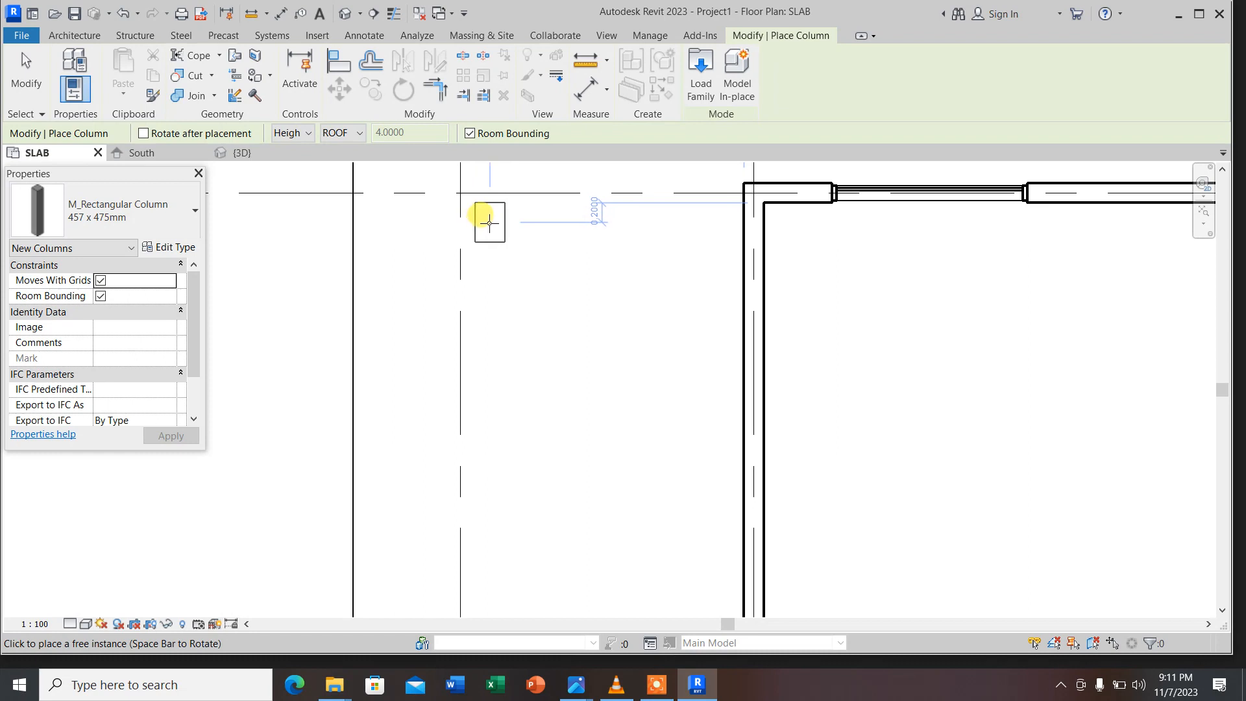
left_click(490, 223)
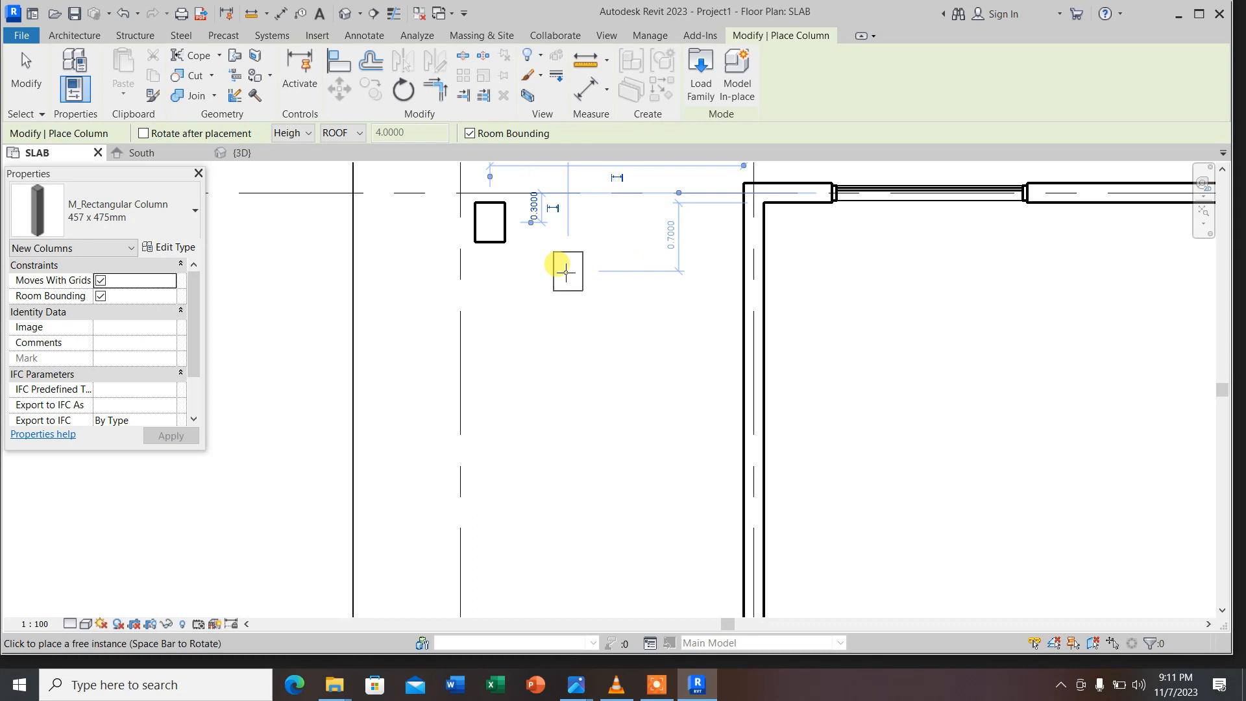
Place a column at the intersection of grids A and 2, with its longer side parallel to grid A
key("space")
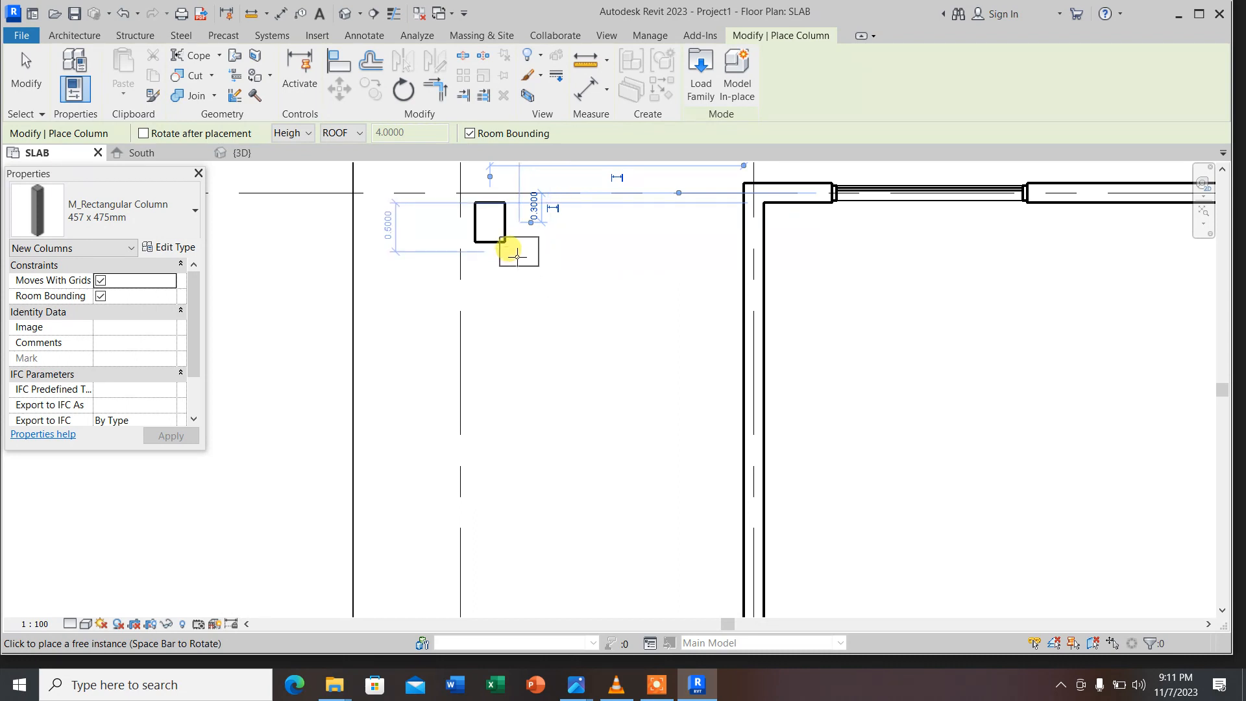
scroll(538, 289, "down", 2)
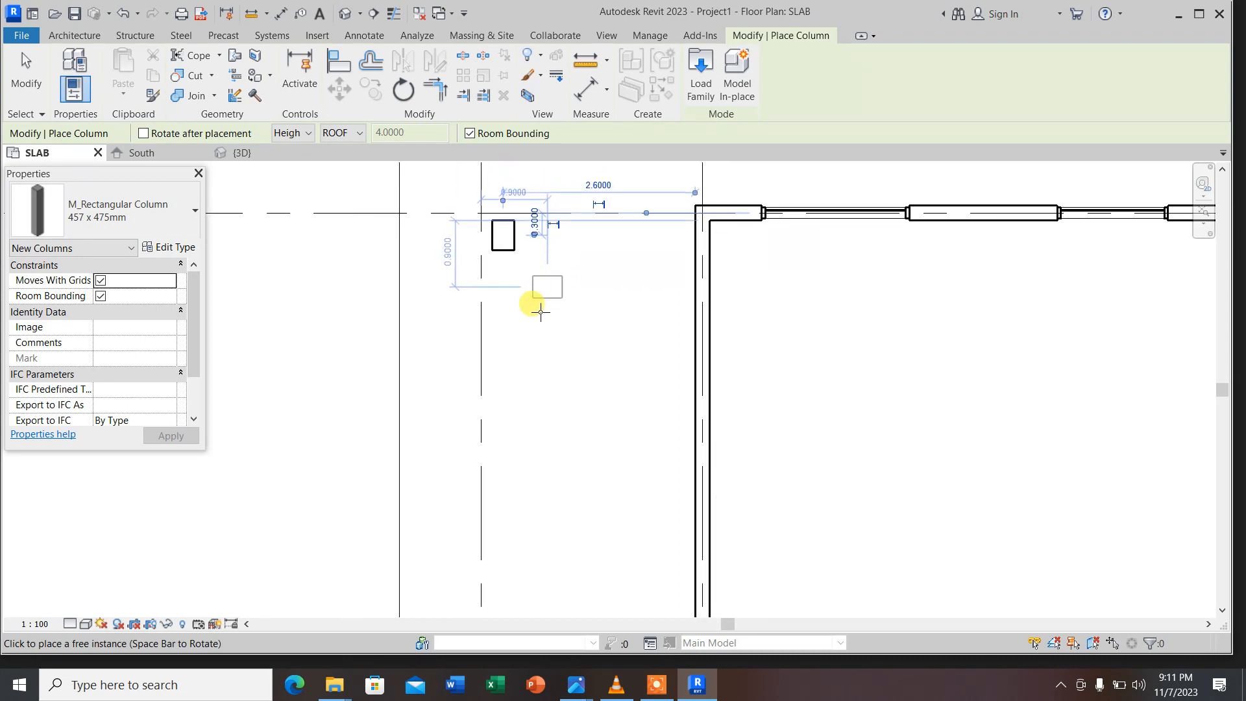
scroll(537, 278, "down", 2)
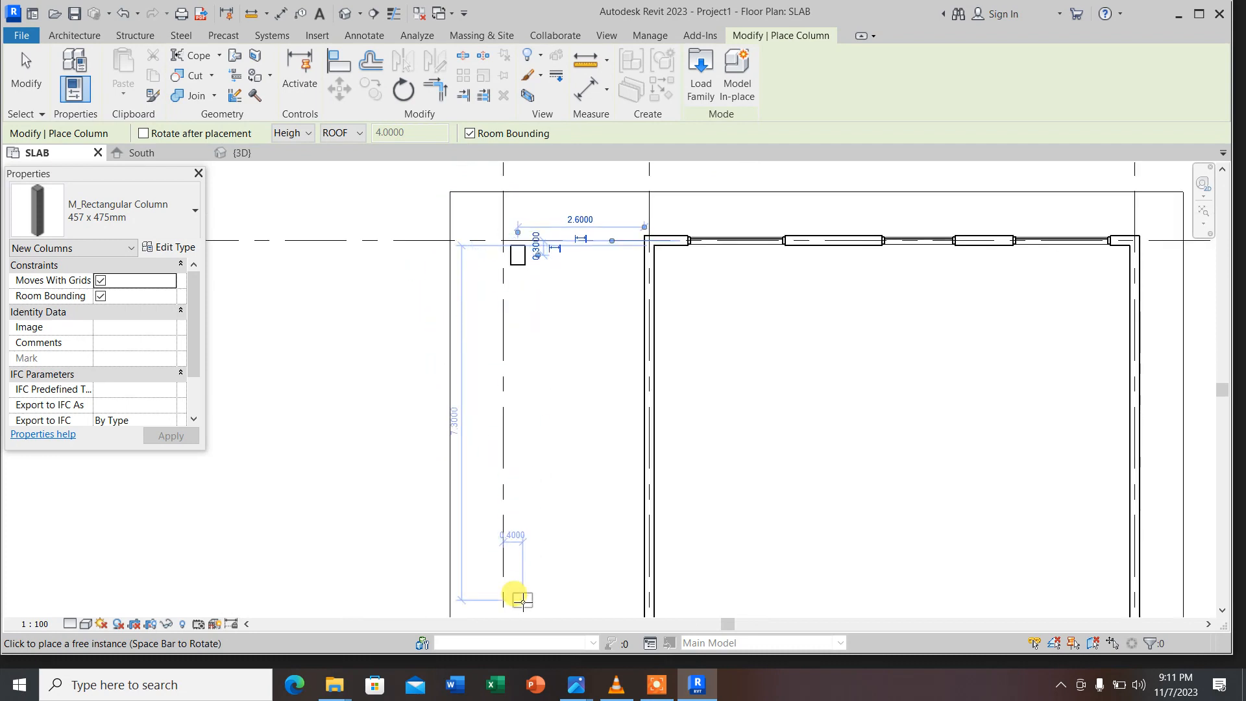
scroll(525, 278, "down", 1)
scroll(529, 571, "up", 2)
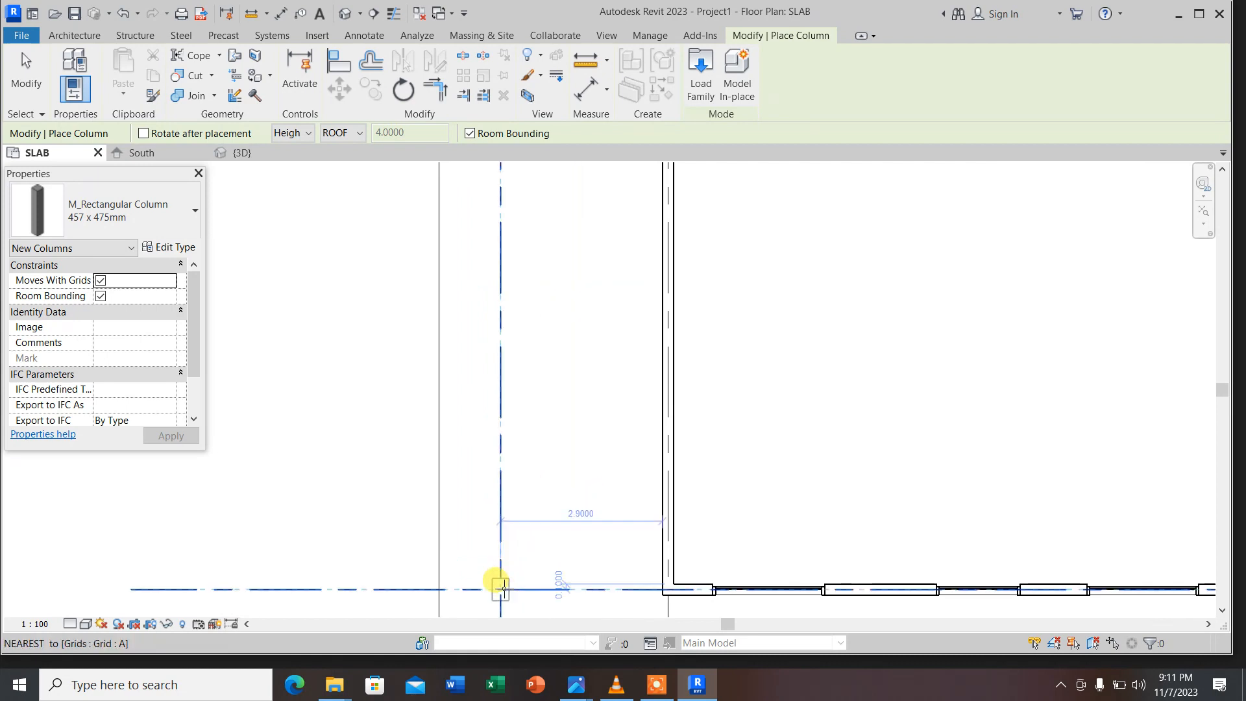
left_click(502, 586)
scroll(513, 572, "down", 2)
scroll(512, 570, "down", 1)
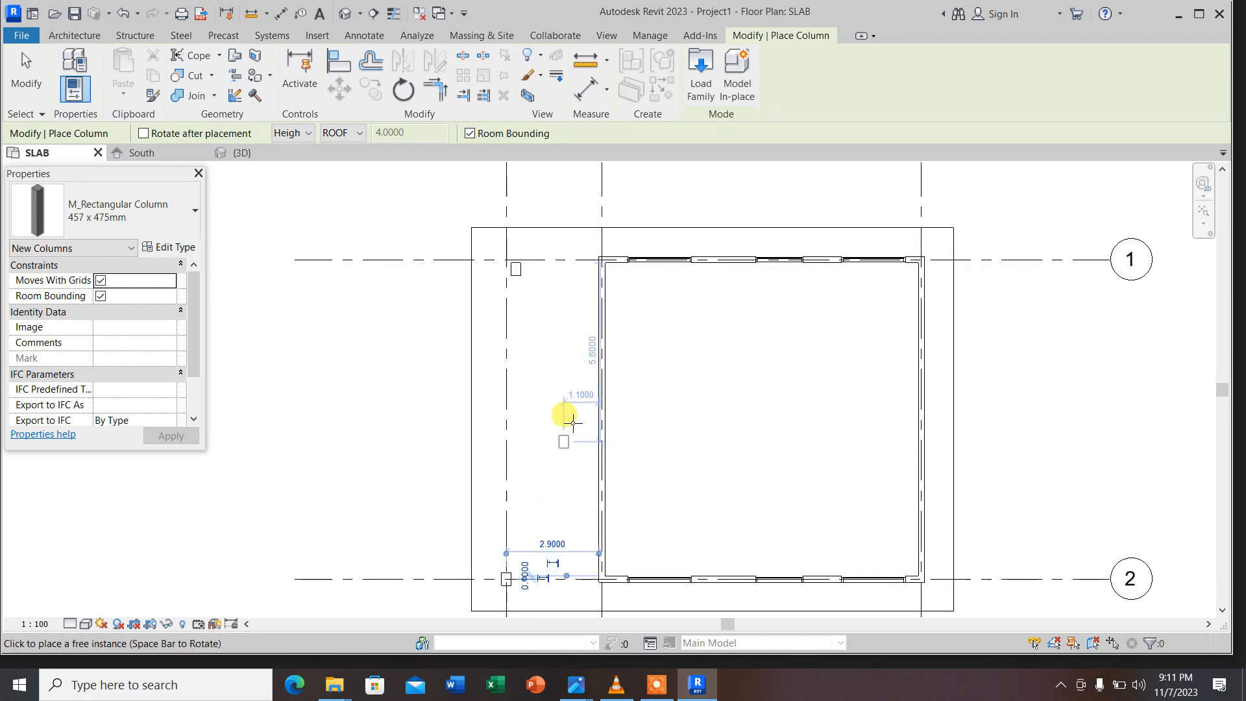
Place a column at the intersection of grids A and 1, with its longer side parallel to grid A
scroll(515, 278, "up", 3)
scroll(507, 268, "up", 2)
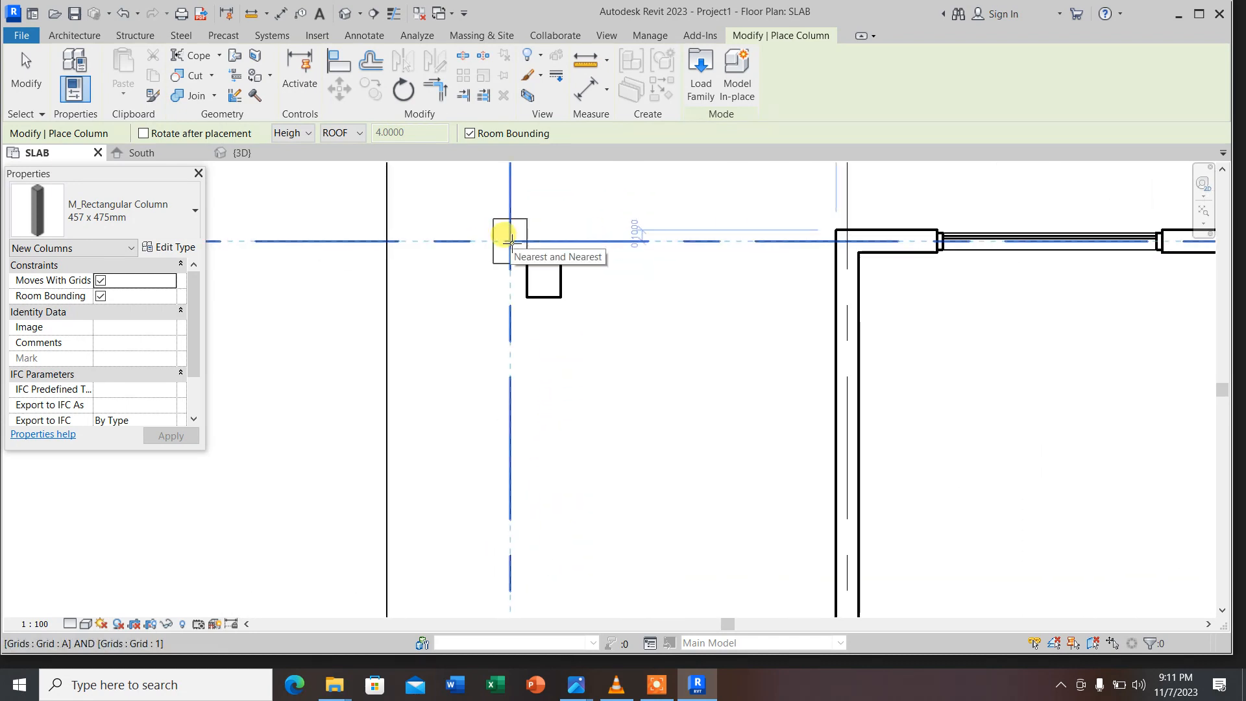
key("space")
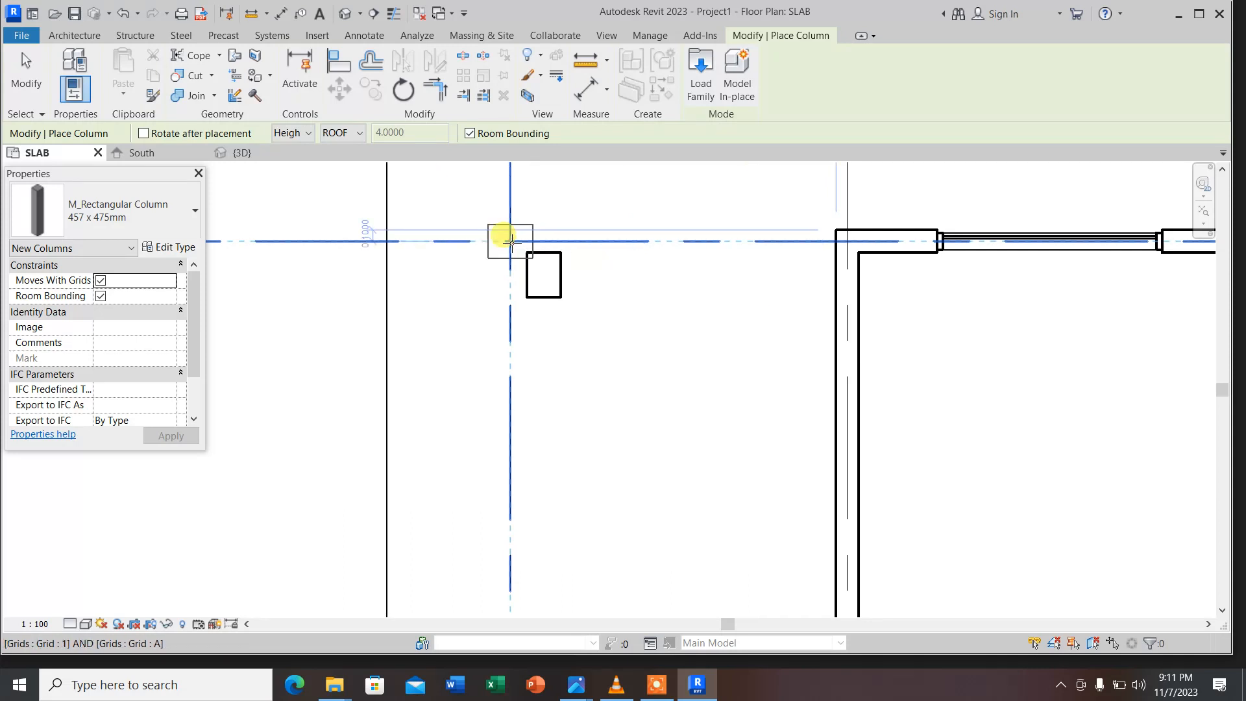
key("space")
key("space")
key("space")
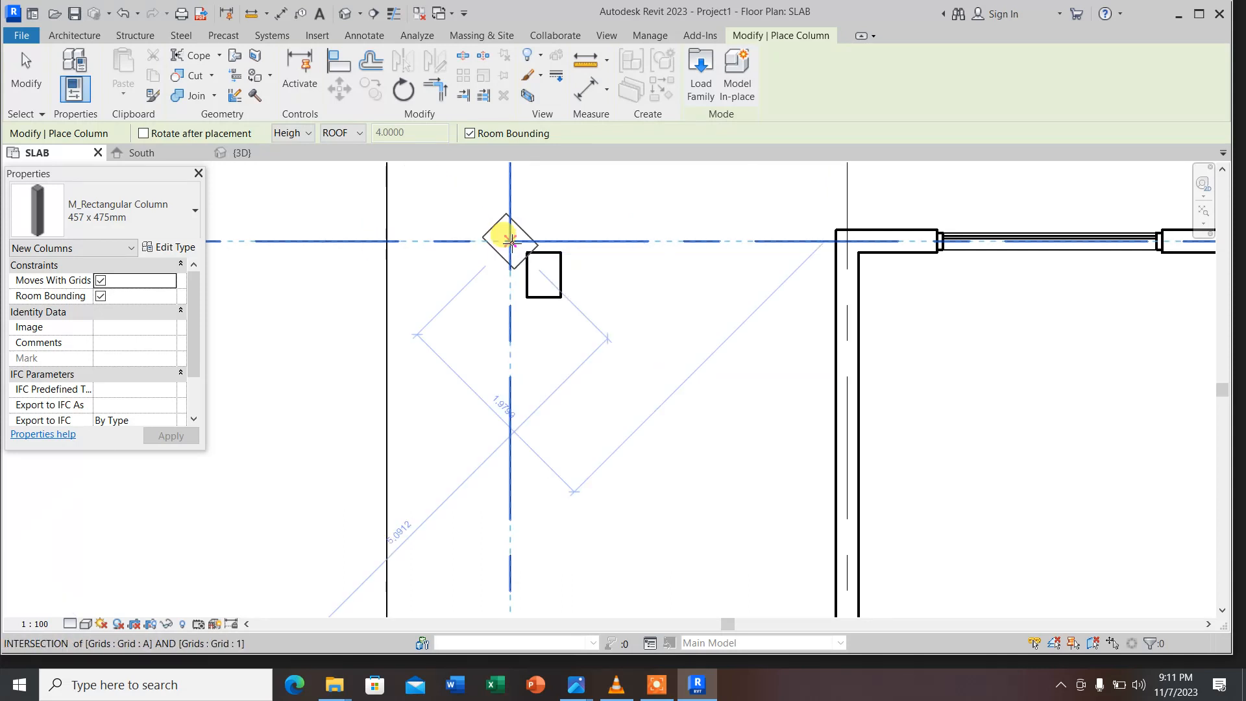
key("space")
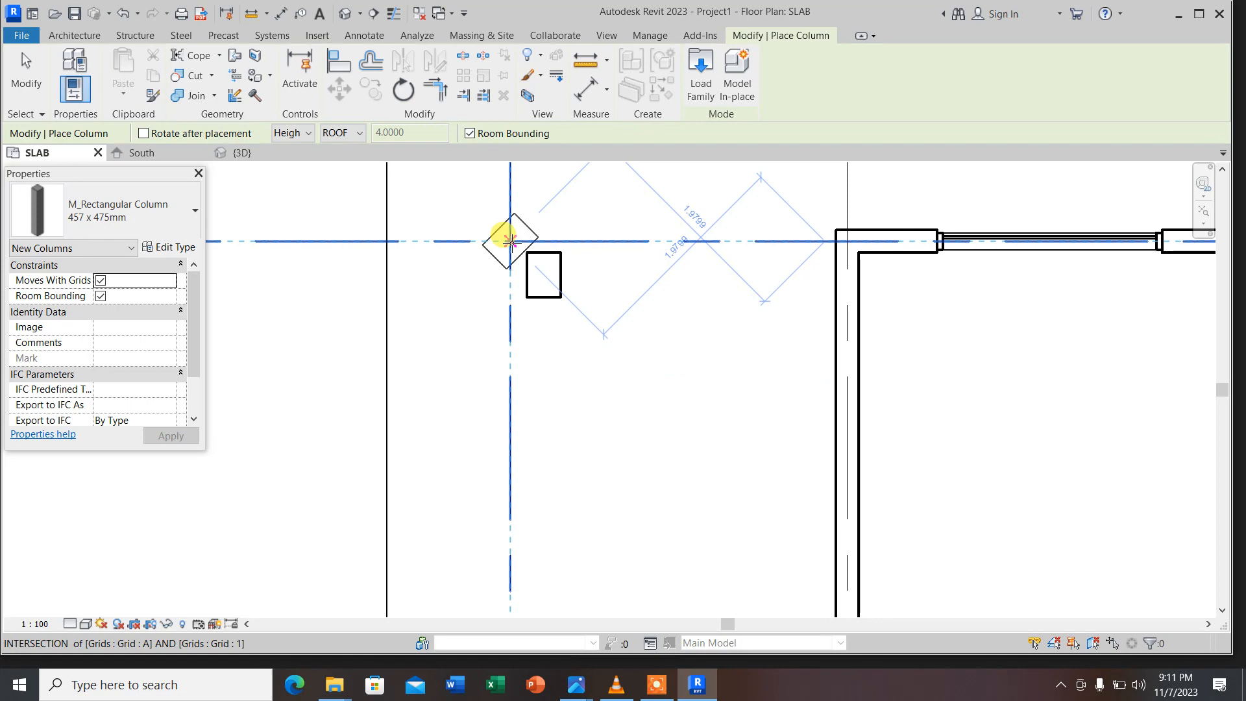
key("space")
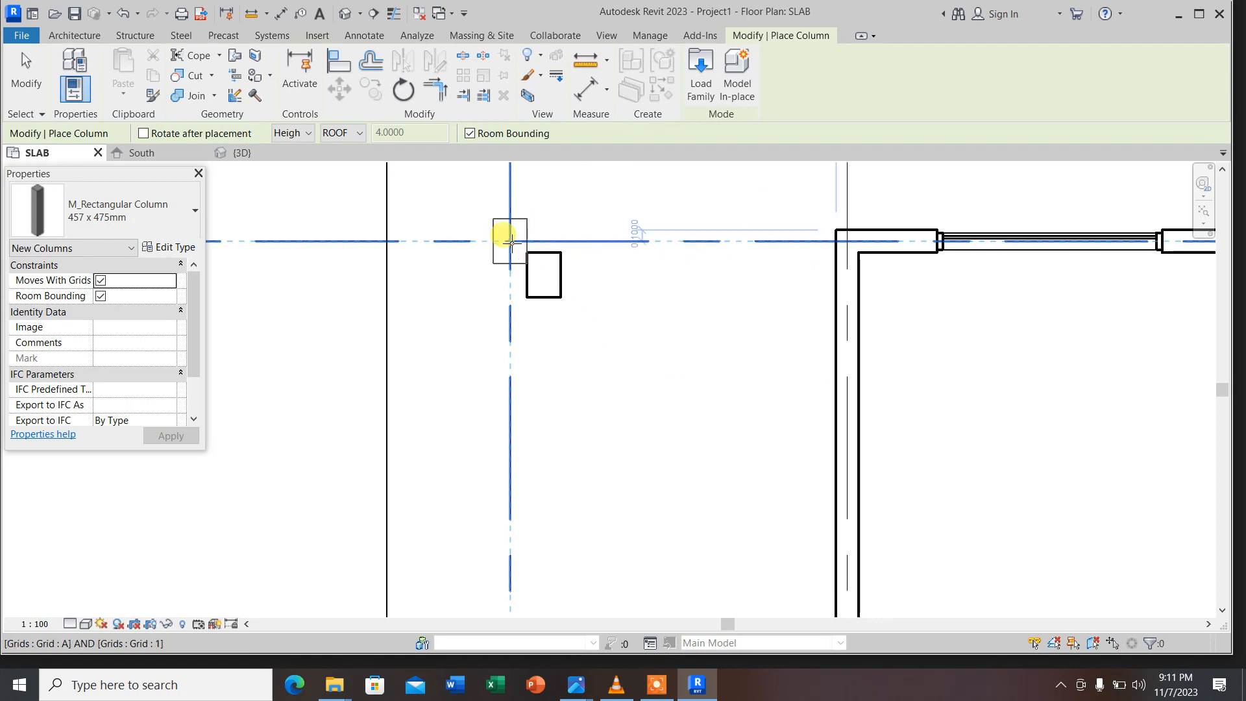
left_click(512, 241)
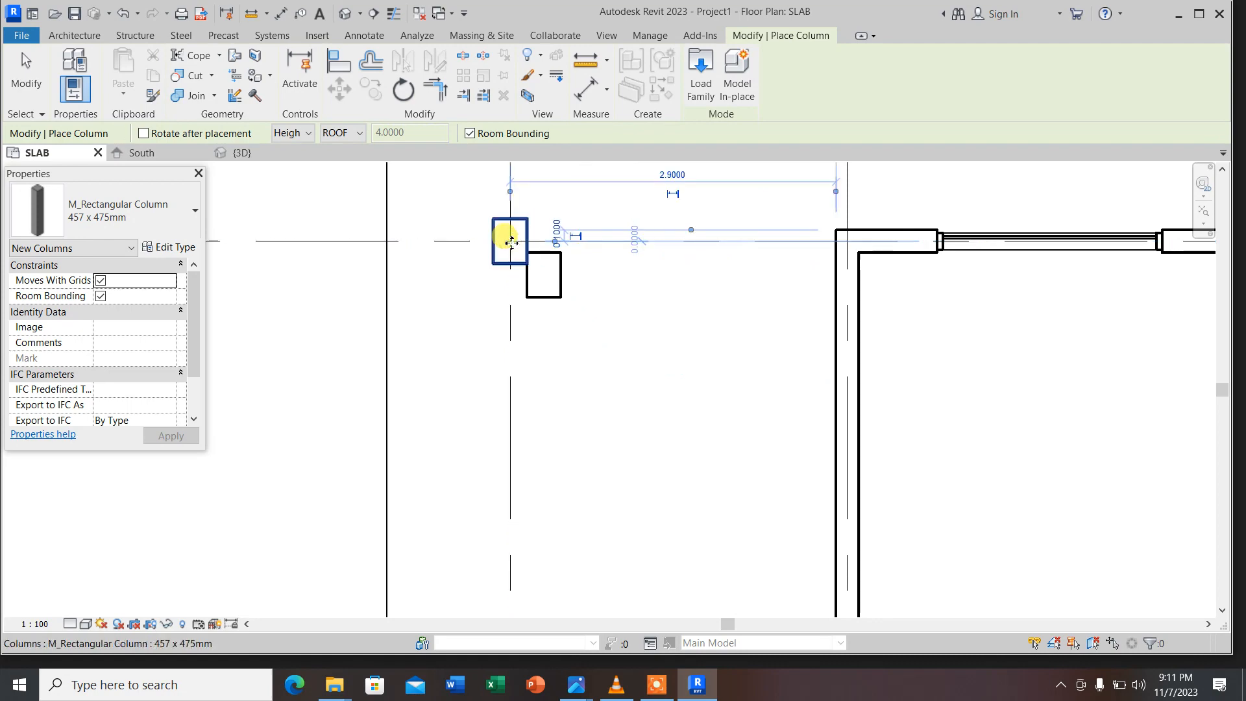
Delete the misplaced column sitting just off the intersection of grids A and 1
key("Escape")
key("Escape")
left_click(556, 275)
key("Delete")
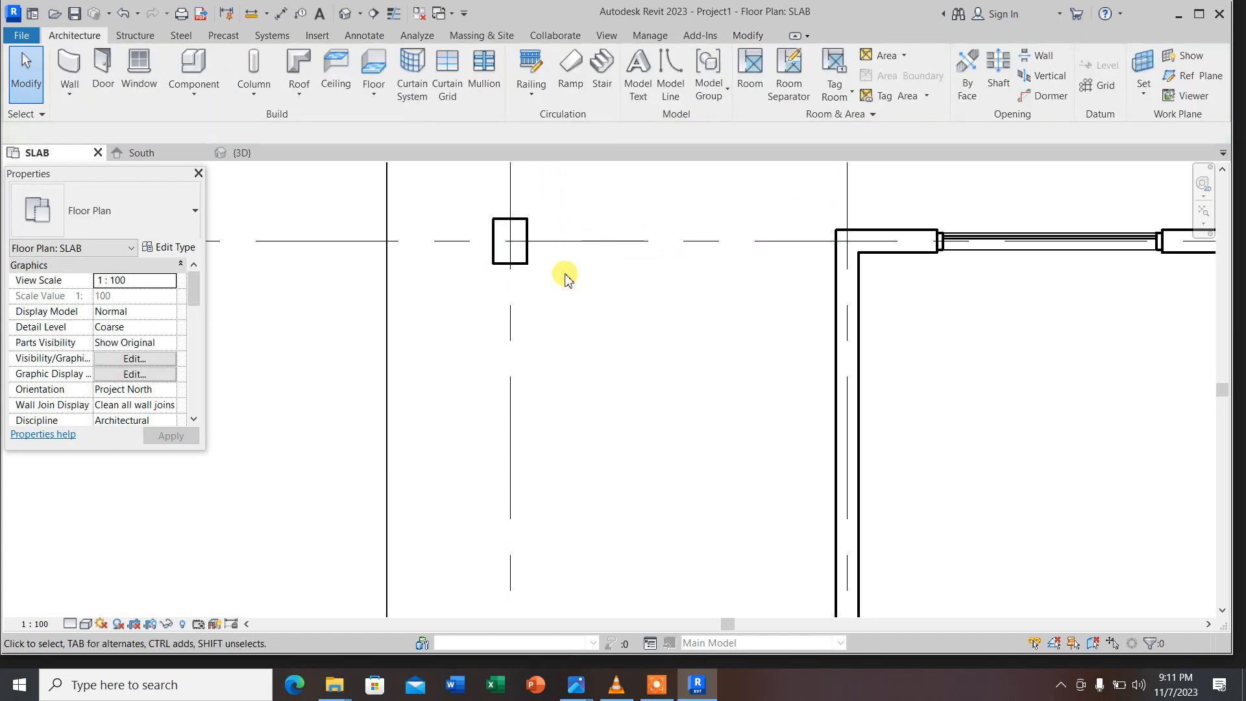
Rotate the column at grids A and 1 so that its longer side runs parallel to grid 1
scroll(527, 280, "down", 2)
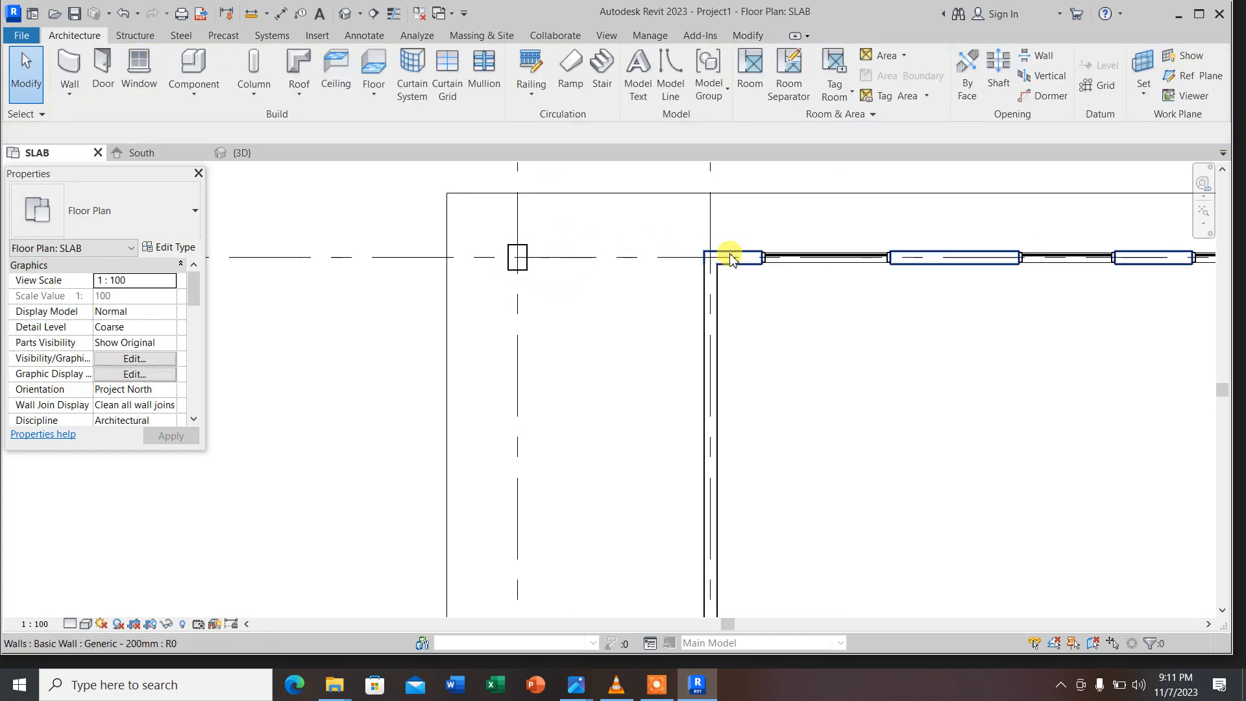
scroll(513, 259, "down", 4)
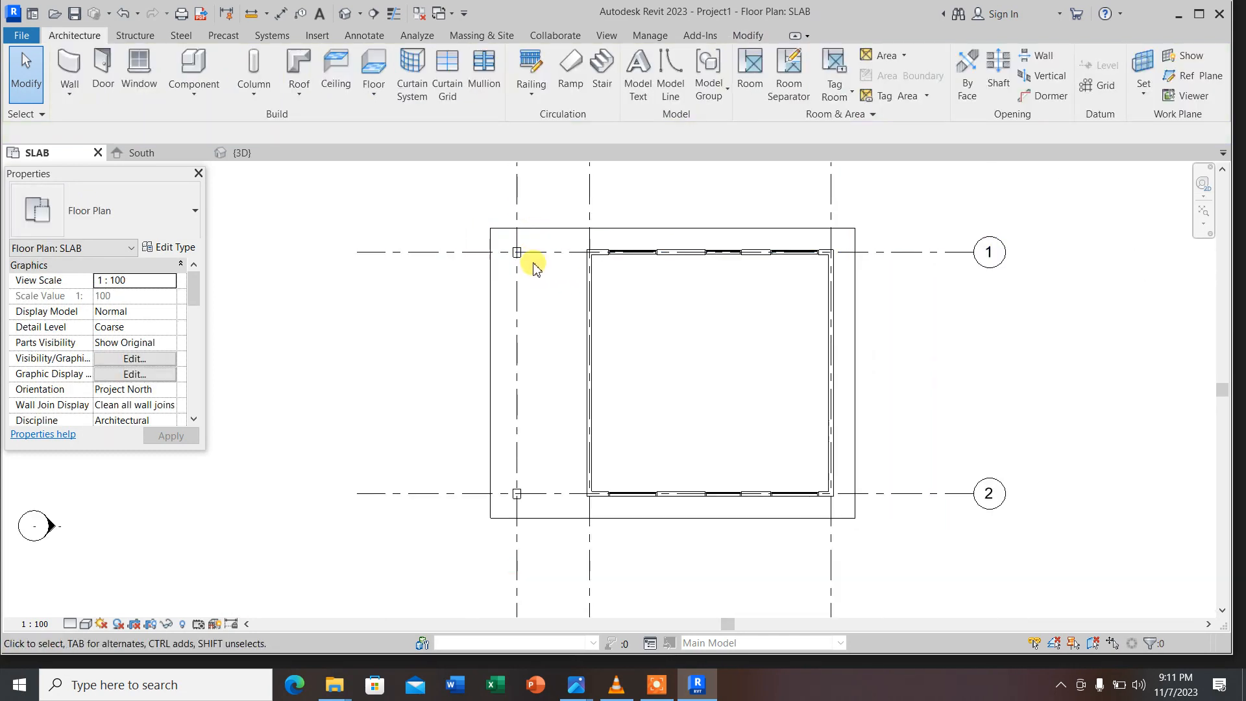
scroll(532, 265, "up", 2)
scroll(526, 258, "up", 3)
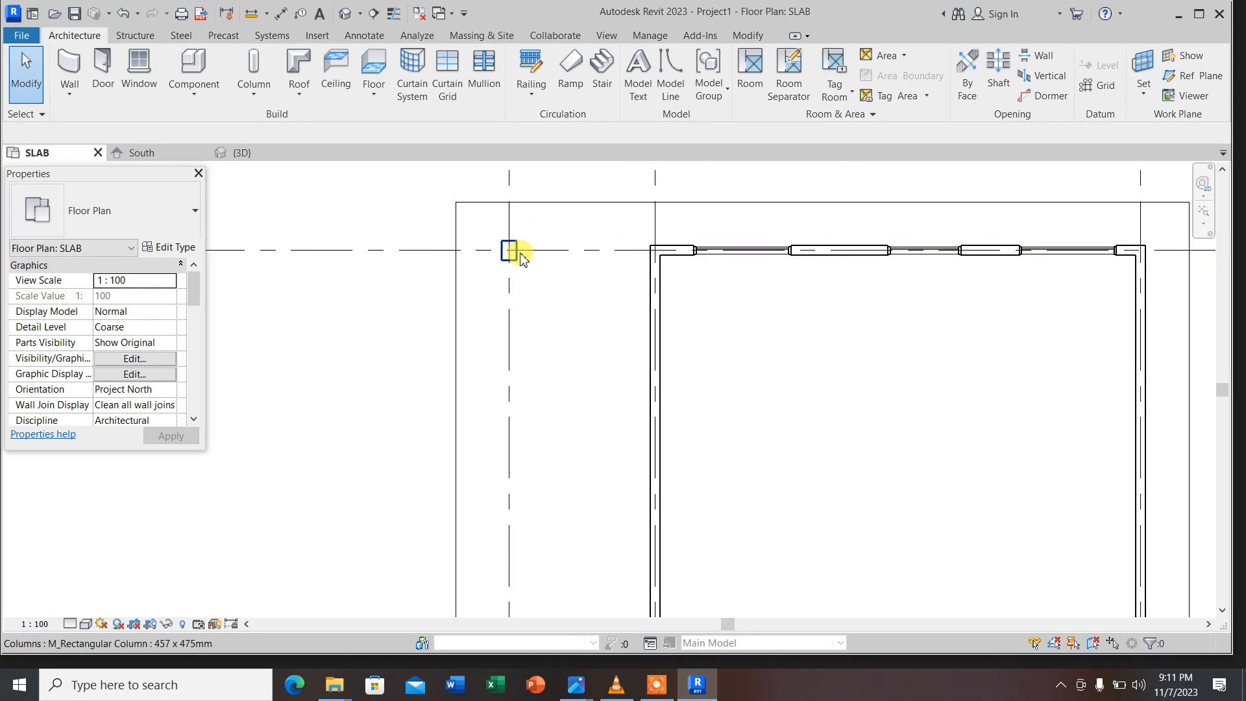
left_click(518, 263)
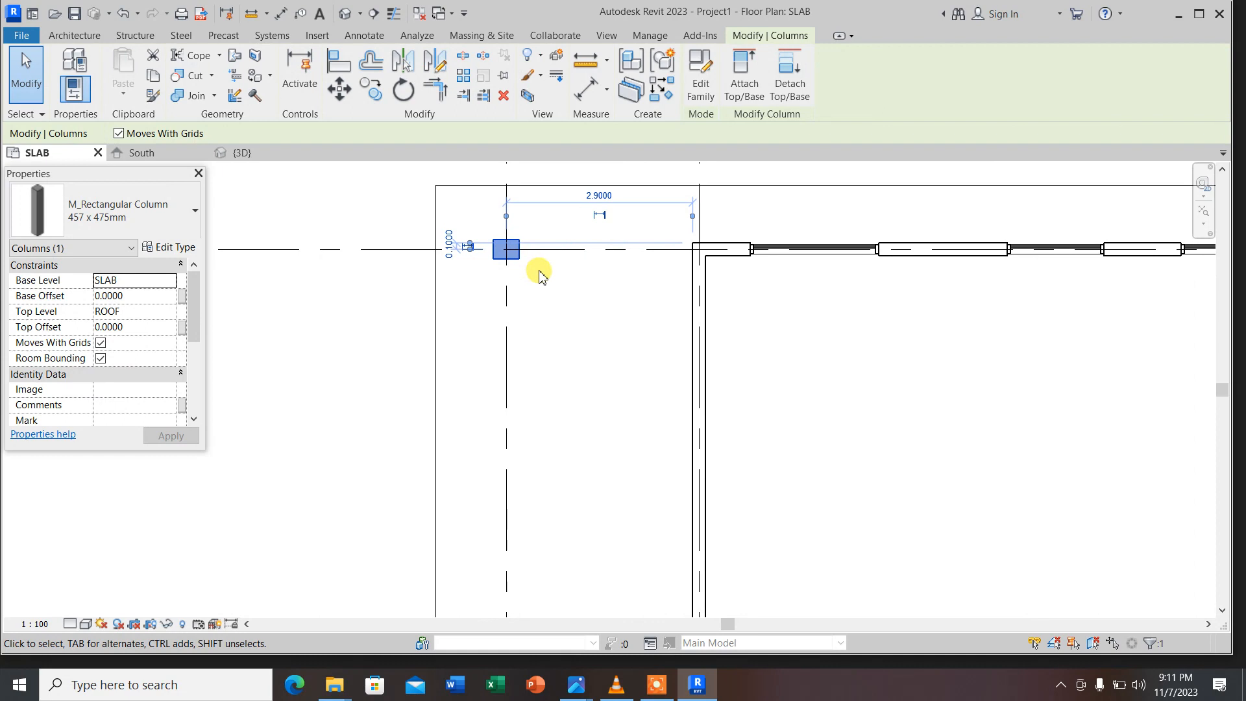
key("space")
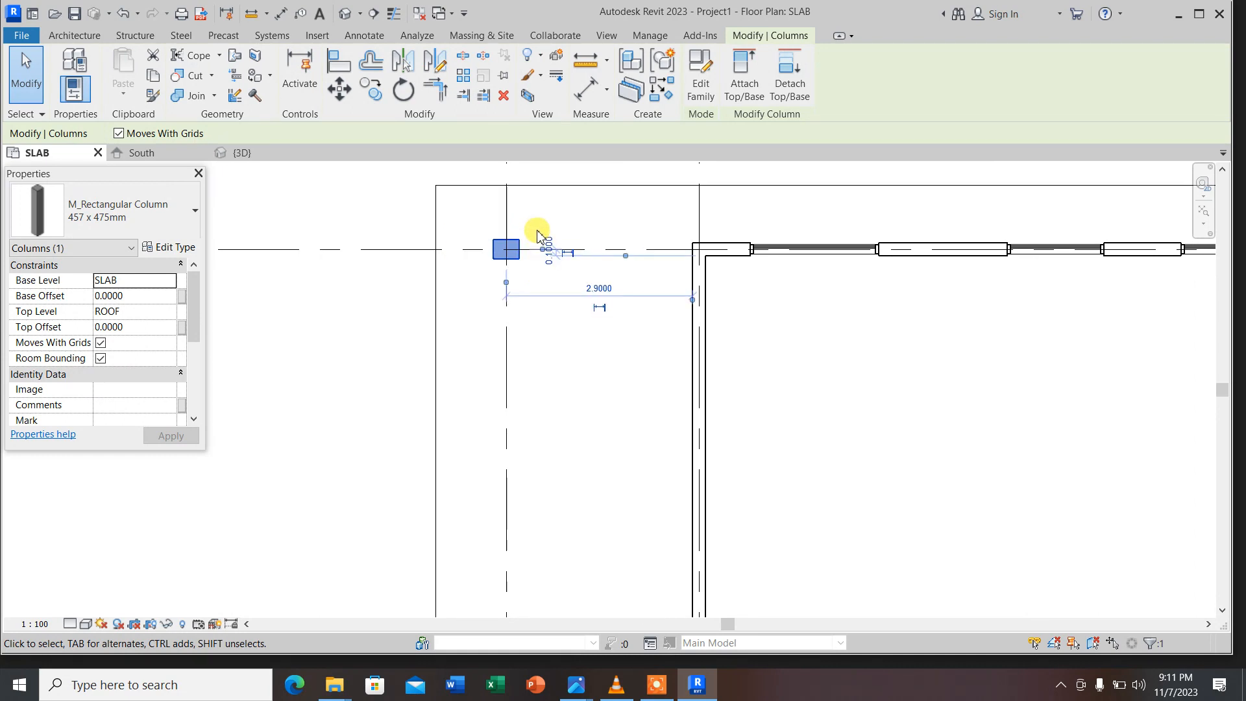
key("Escape")
Rotate the column at grids A and 2 so that its longer side runs parallel to grid 2
scroll(559, 228, "down", 3)
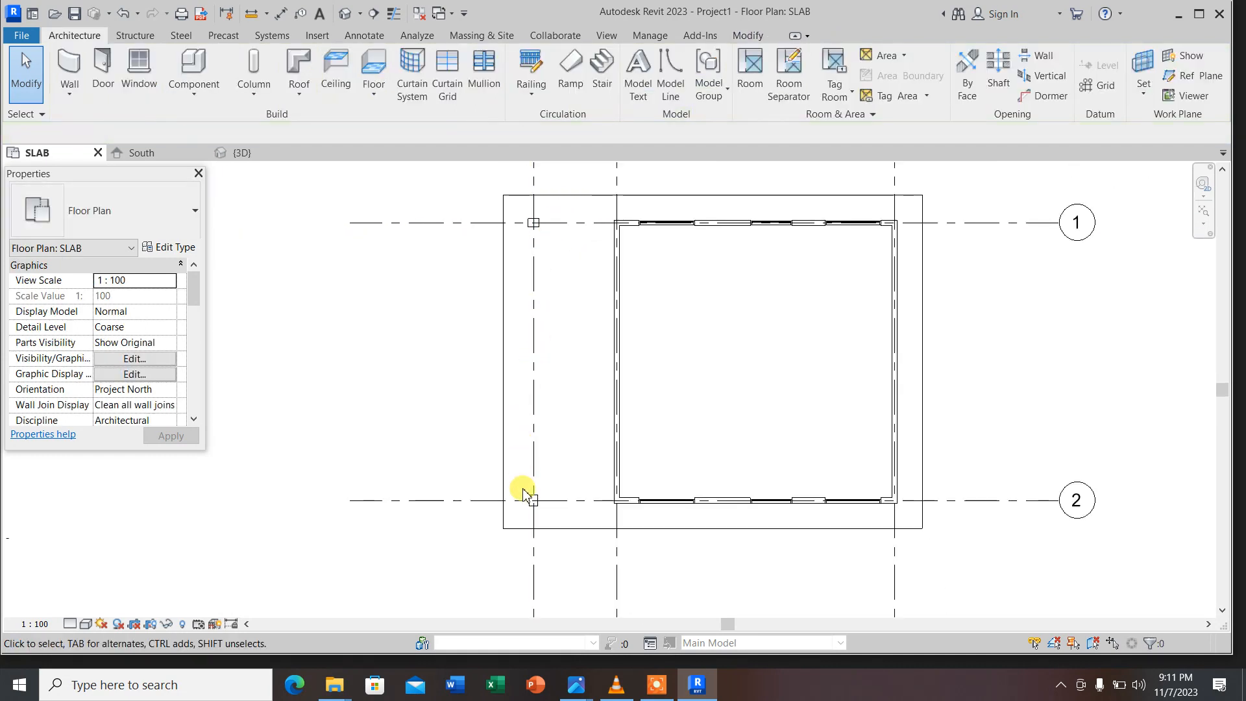
scroll(532, 500, "up", 2)
left_click(540, 504)
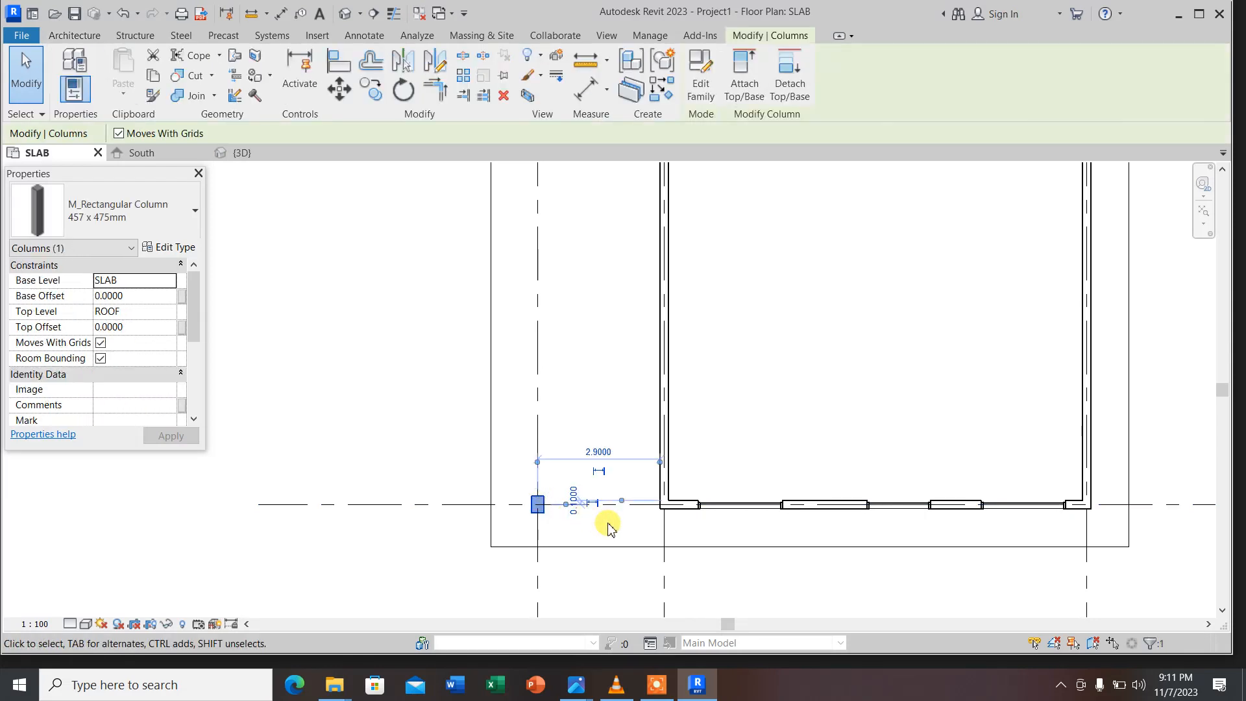
left_click(608, 370)
scroll(529, 403, "down", 2)
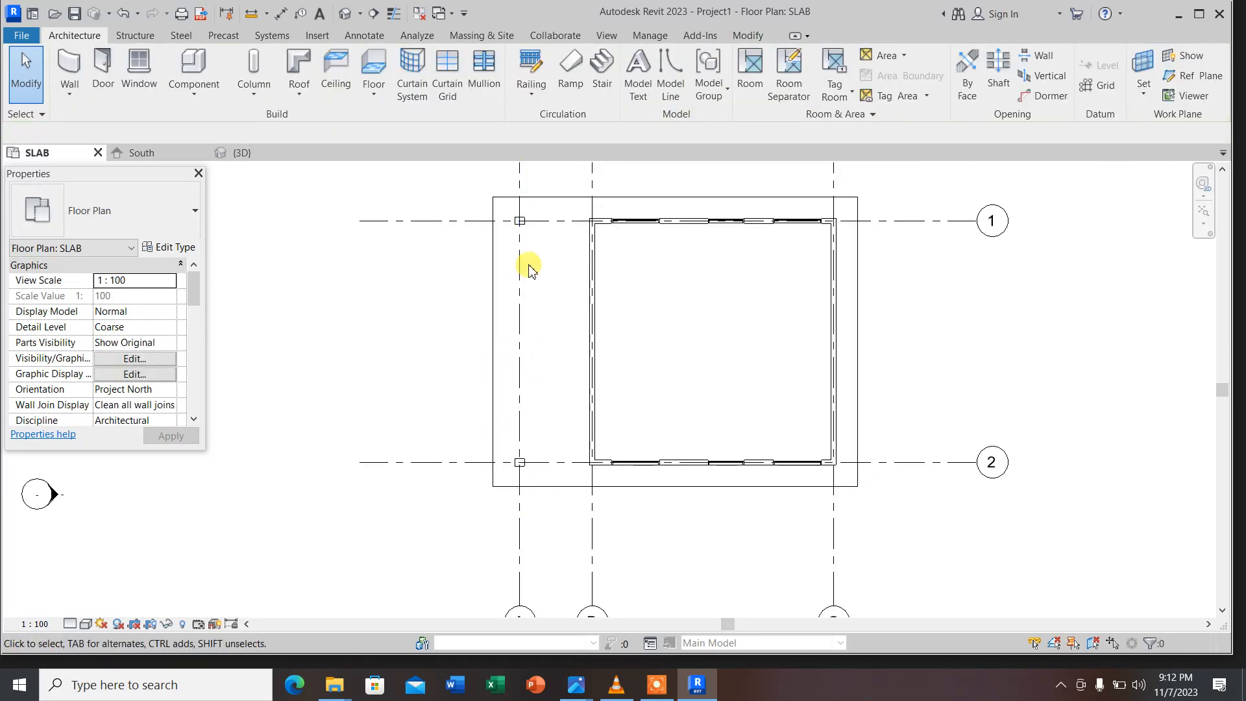
scroll(519, 224, "up", 2)
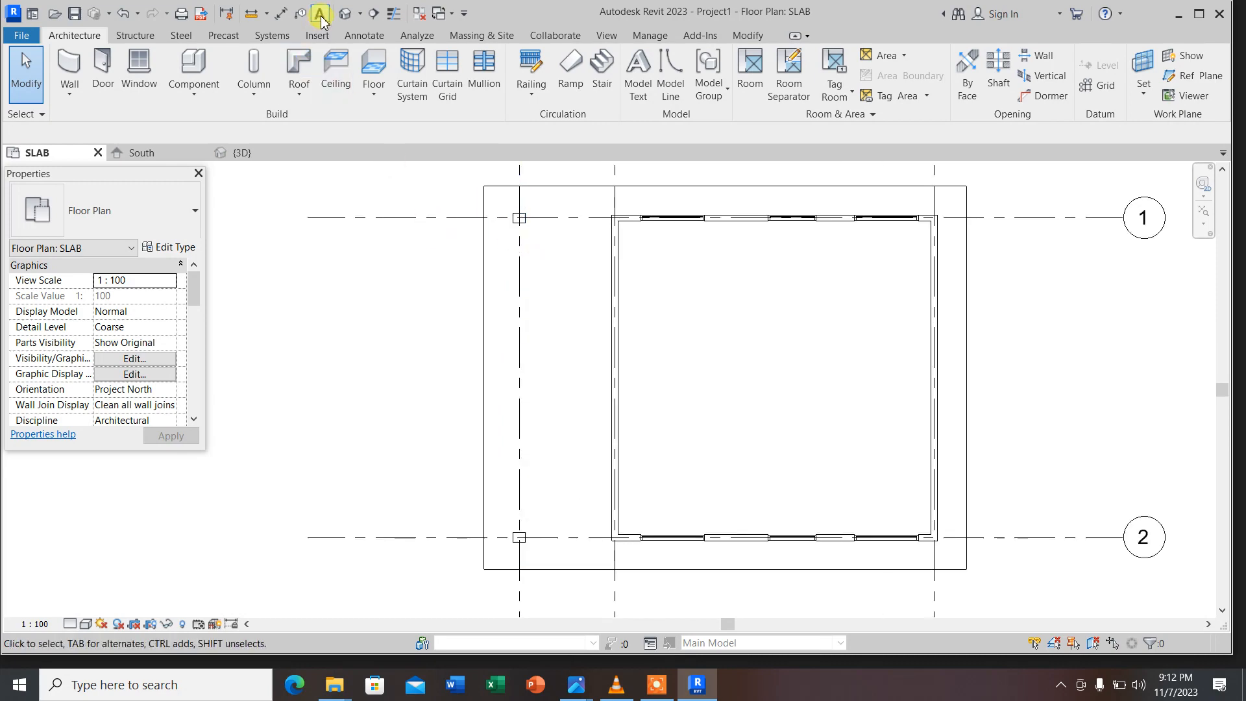
Check the two grid A columns in the 3D view and return to the SLAB floor plan
left_click(346, 13)
scroll(561, 325, "down", 3)
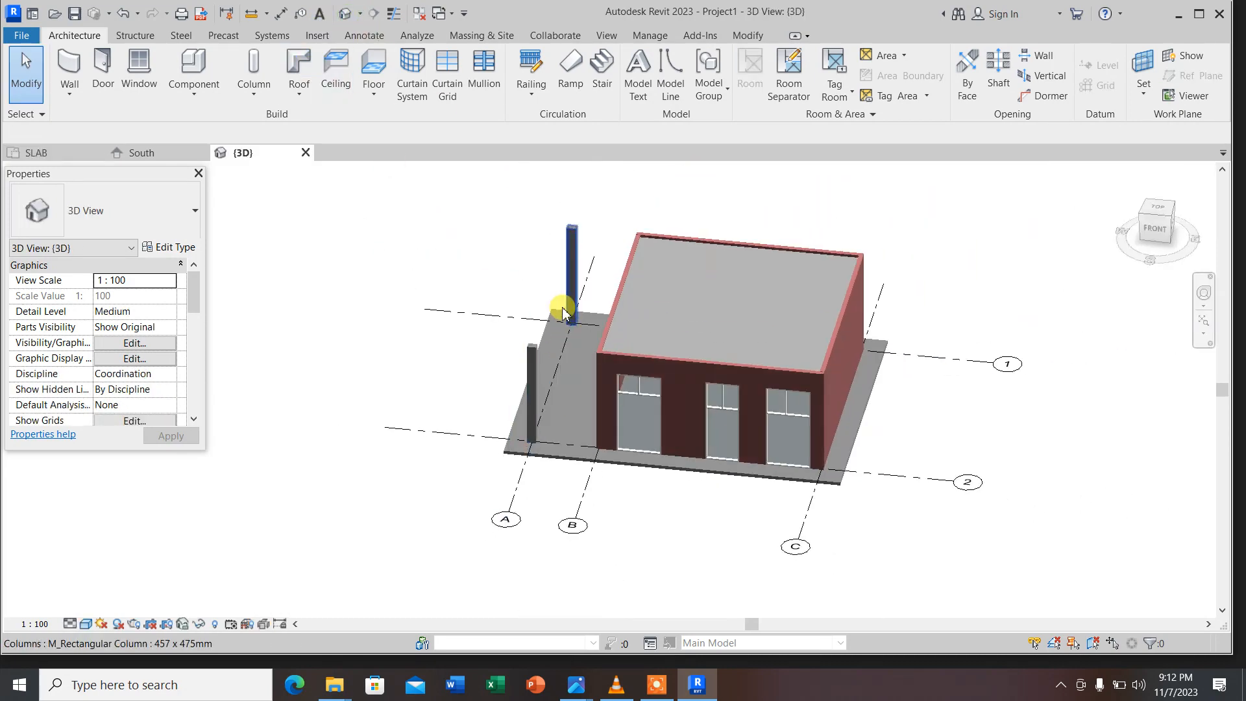
scroll(571, 278, "up", 4)
scroll(552, 311, "down", 3)
scroll(564, 285, "up", 1)
scroll(570, 278, "up", 2)
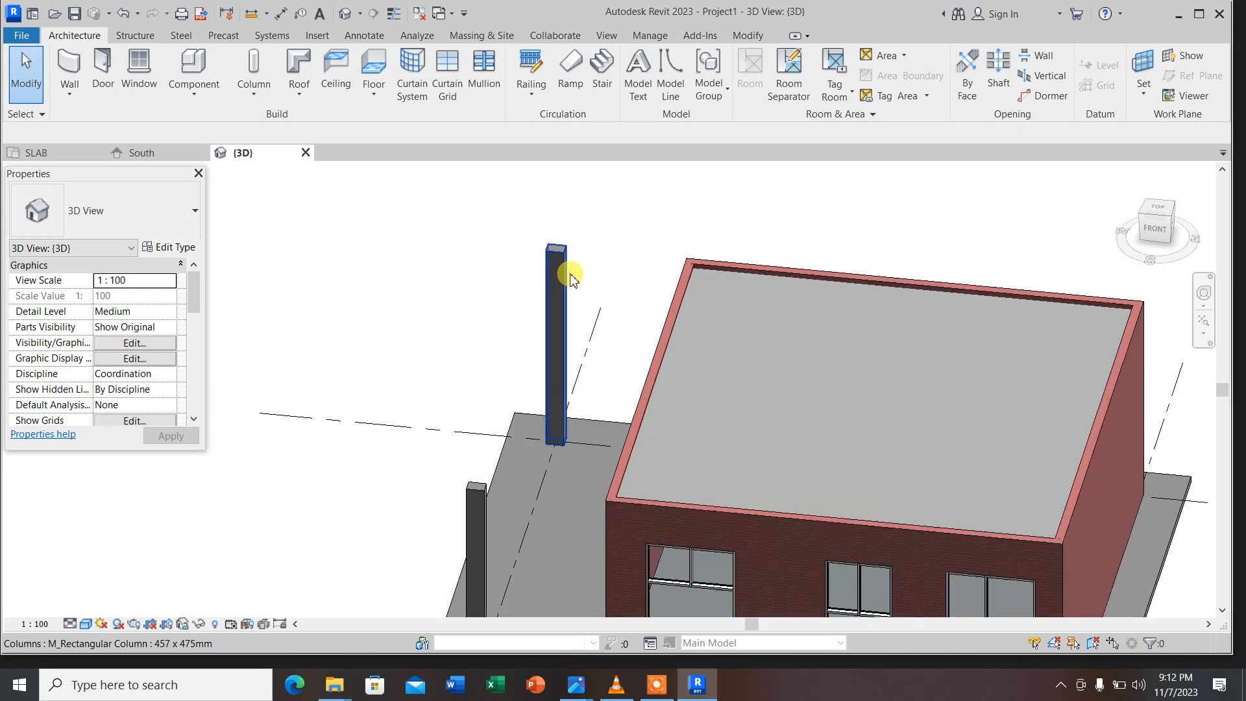
left_click(35, 152)
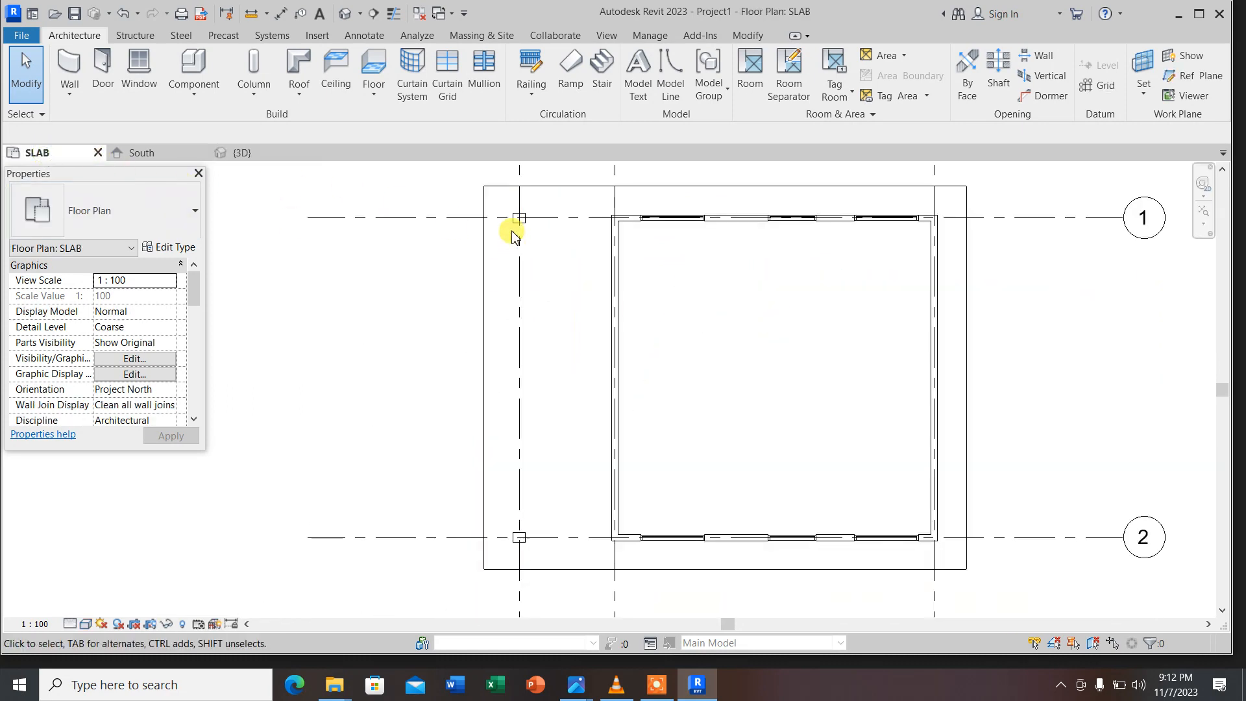
scroll(518, 214, "up", 2)
scroll(571, 332, "down", 2)
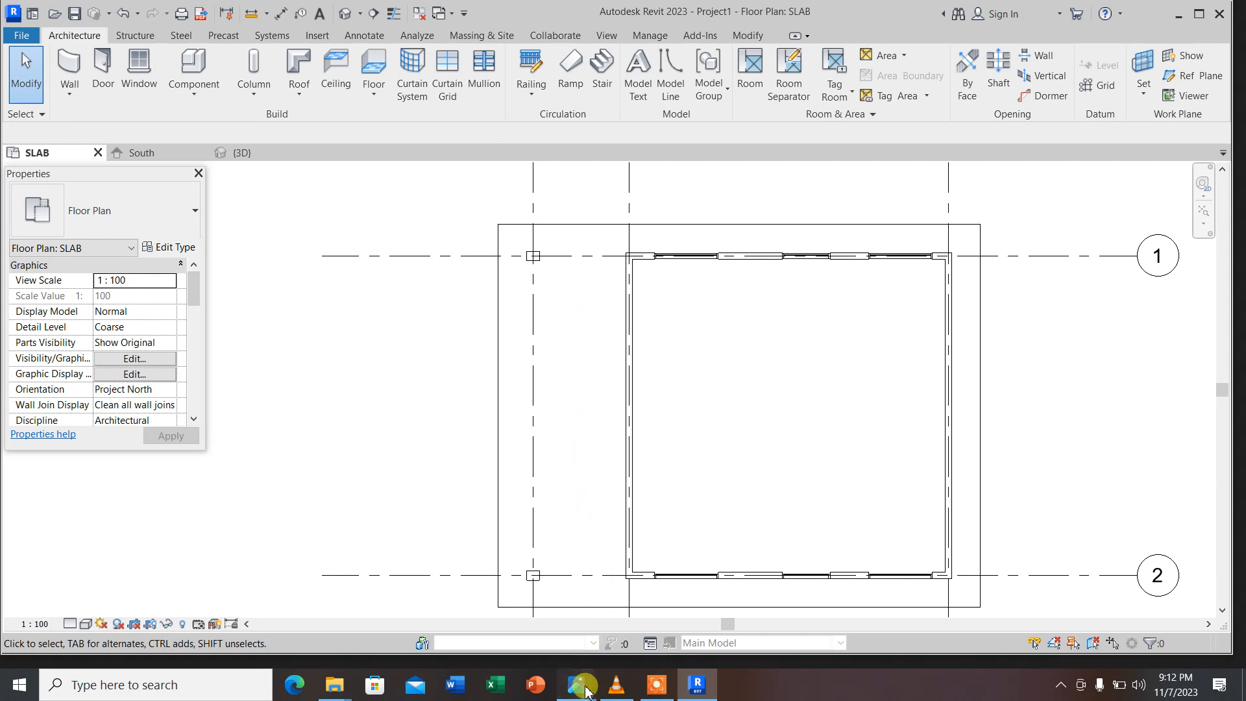
Switch to the reference image REVIT DESIGN TUTO.JPG to examine the entrance canopy, and return to Revit
mouse_move(577, 685)
left_click(510, 611)
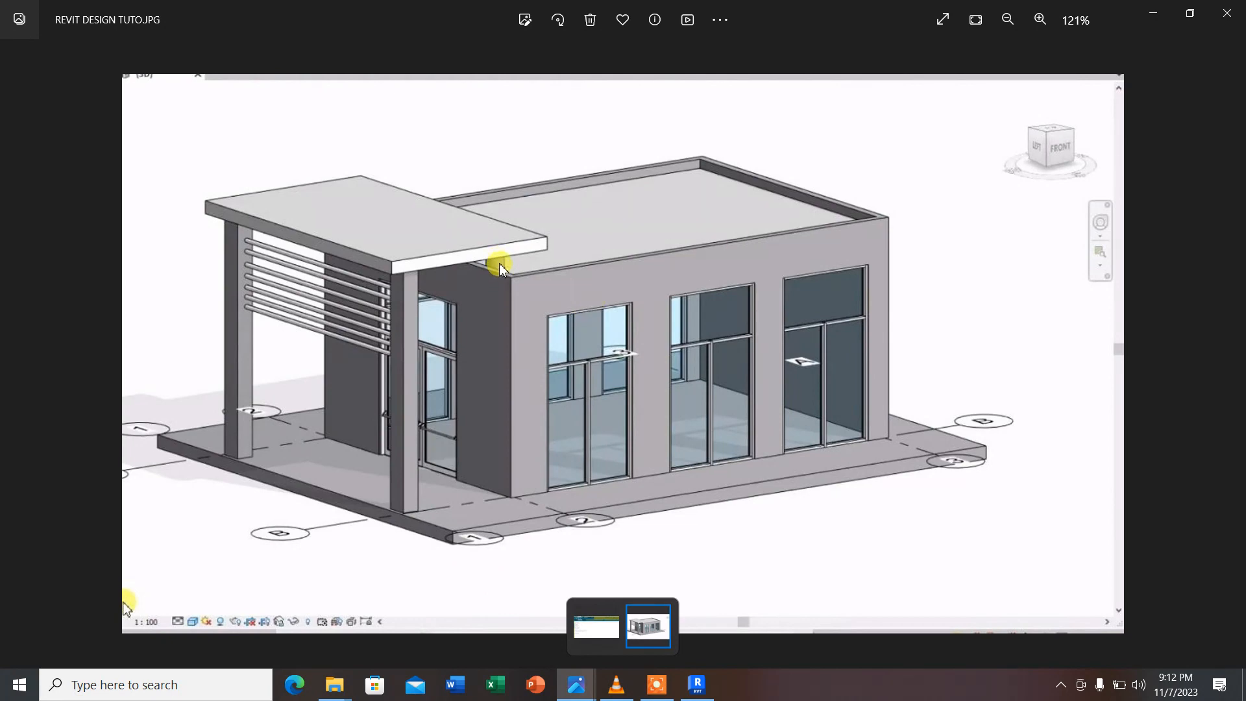
left_click(1153, 16)
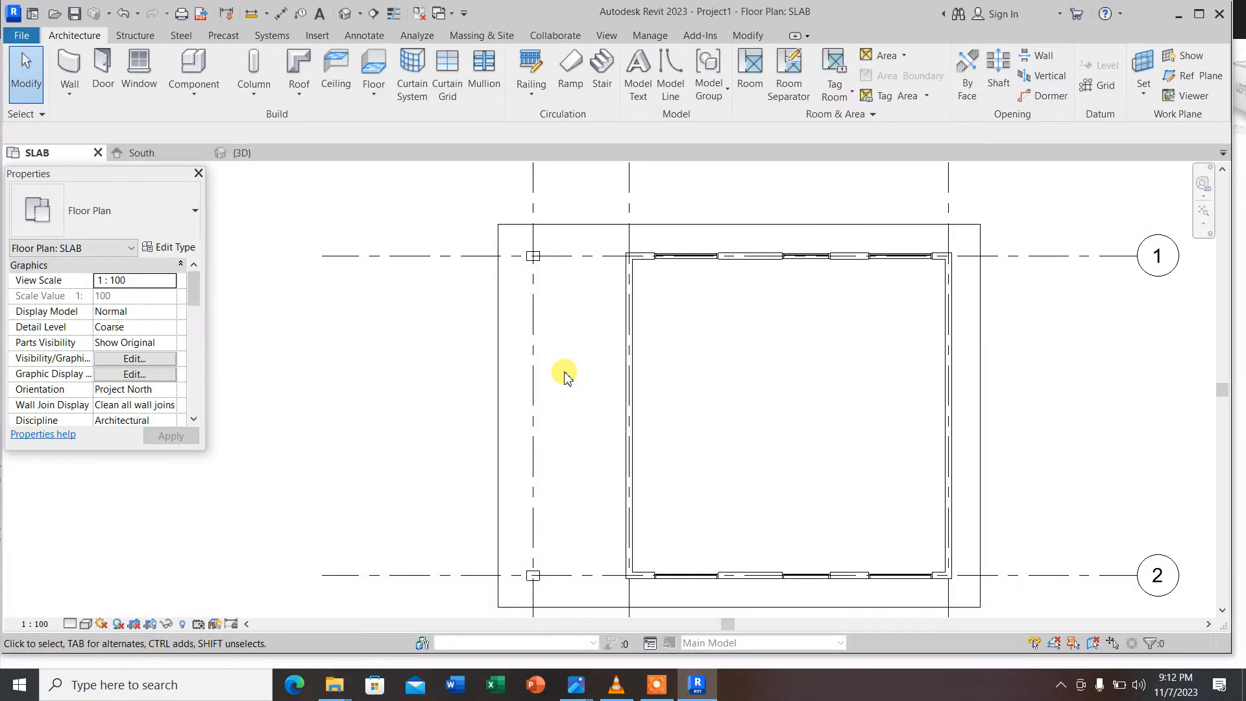
Start a roof by footprint on the ROOF level and set its base offset to 0.5 m
scroll(533, 255, "up", 3)
scroll(473, 259, "down", 2)
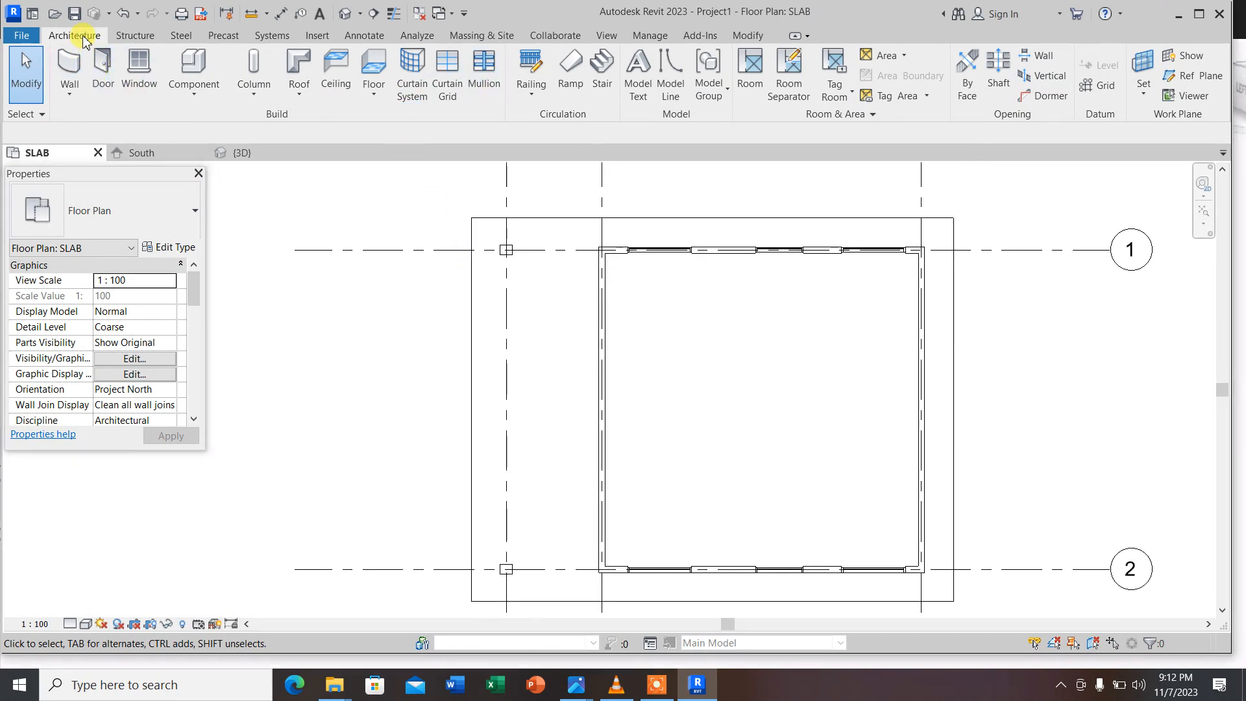
left_click(302, 97)
left_click(335, 124)
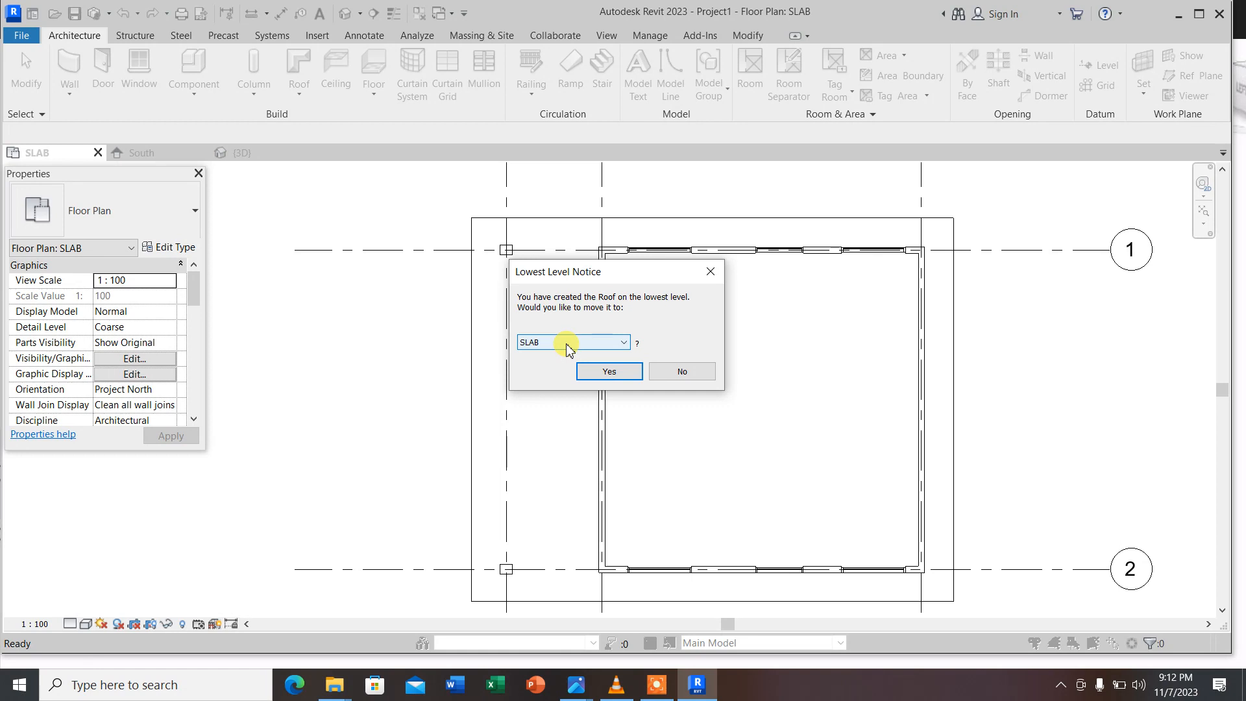
left_click(567, 345)
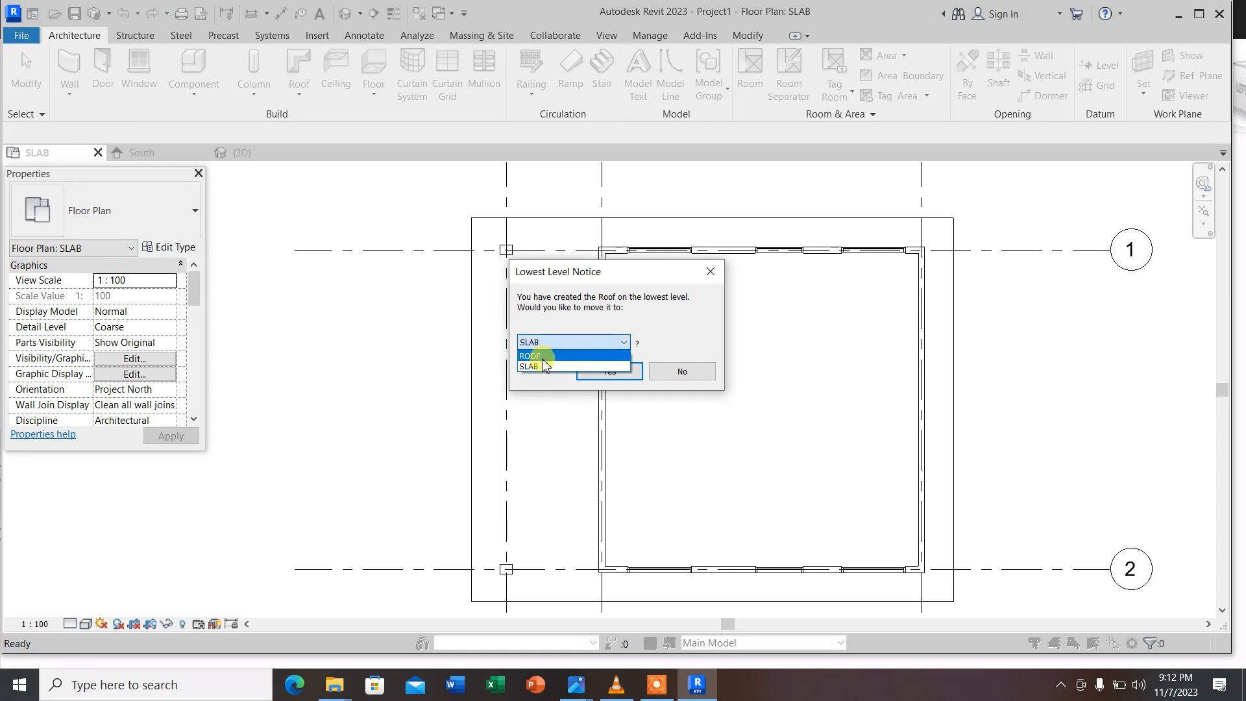
left_click(543, 356)
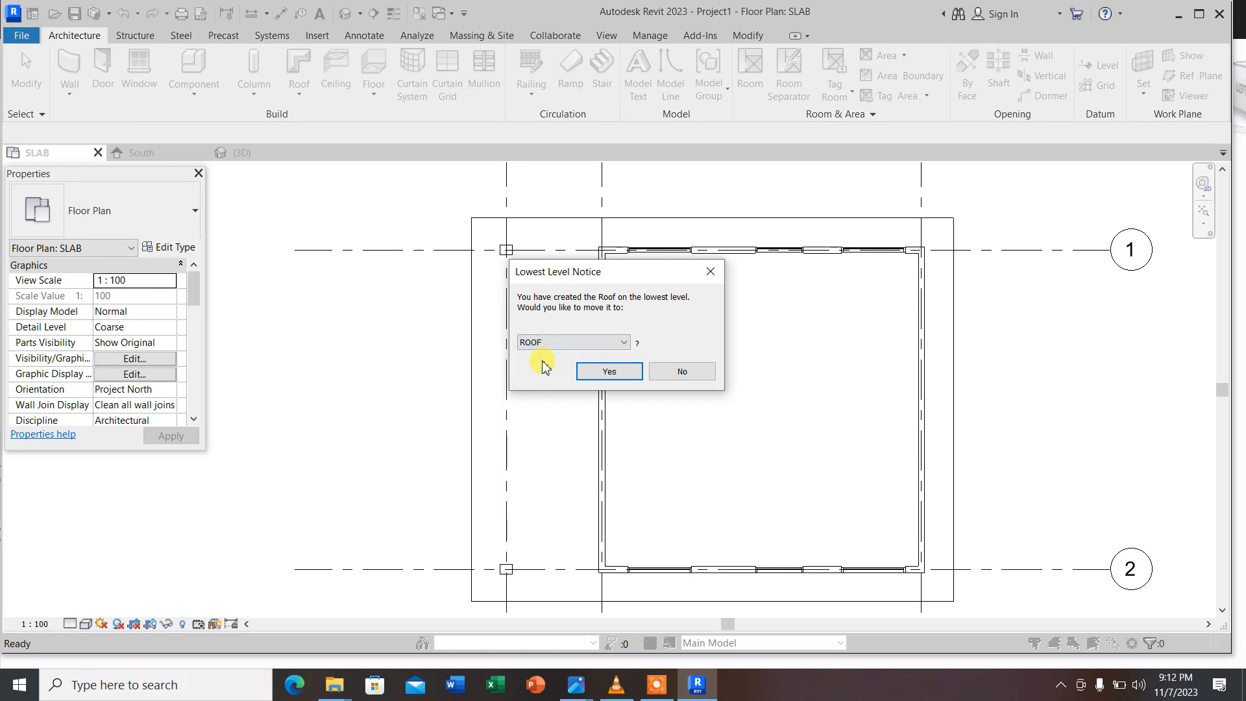
left_click(608, 374)
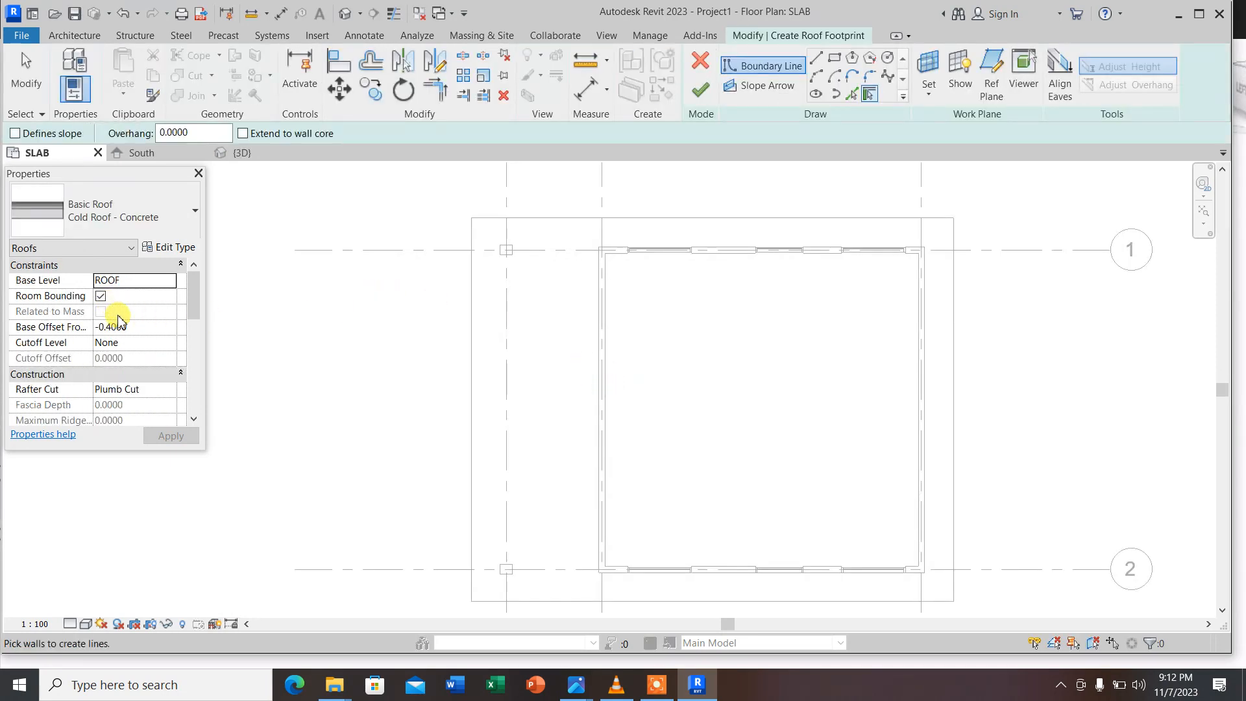
left_click(133, 333)
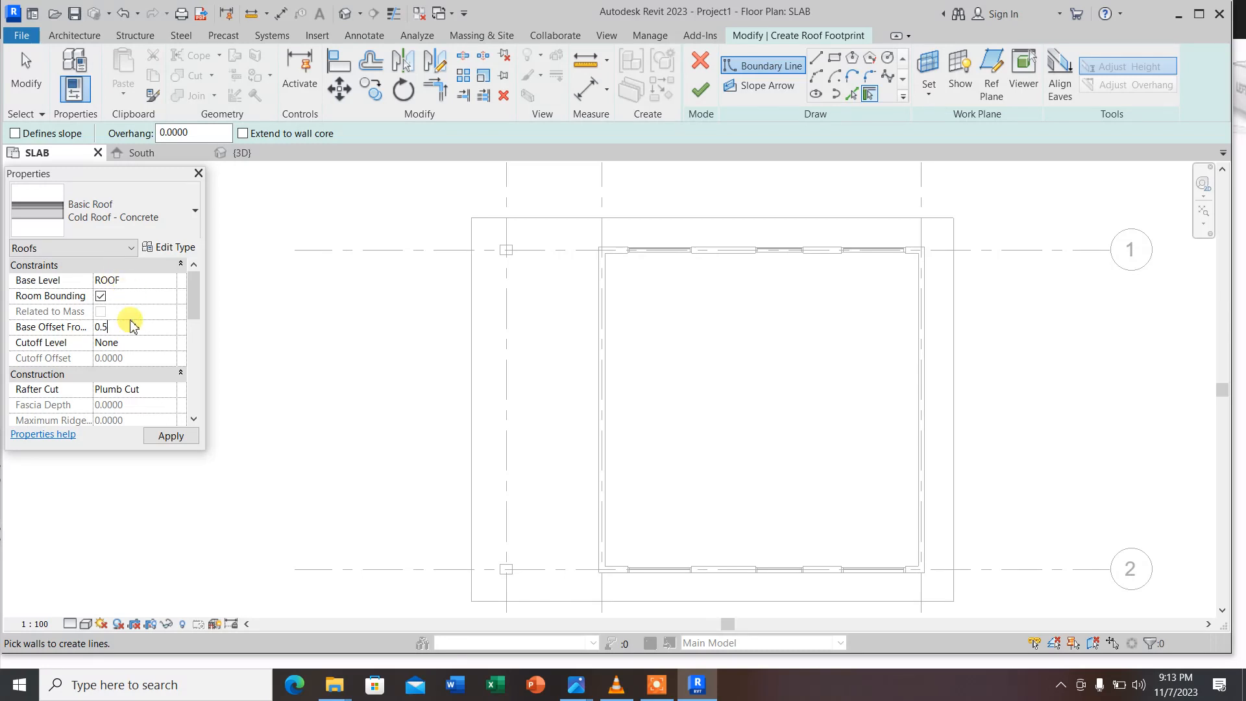
left_click(172, 440)
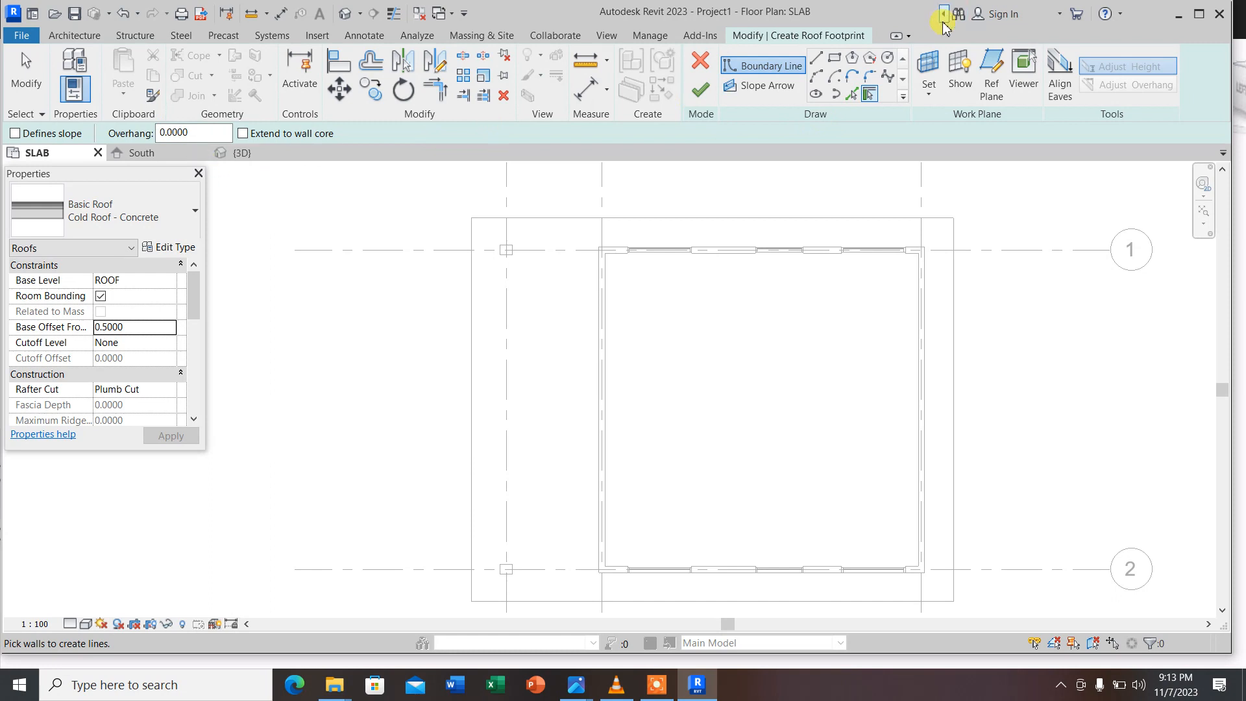
Sketch a rectangular canopy boundary from the slab's corner near A-1 to its grid 2 edge, about 12 m long and 0.7 m past the grid B wall's inner face
left_click(839, 68)
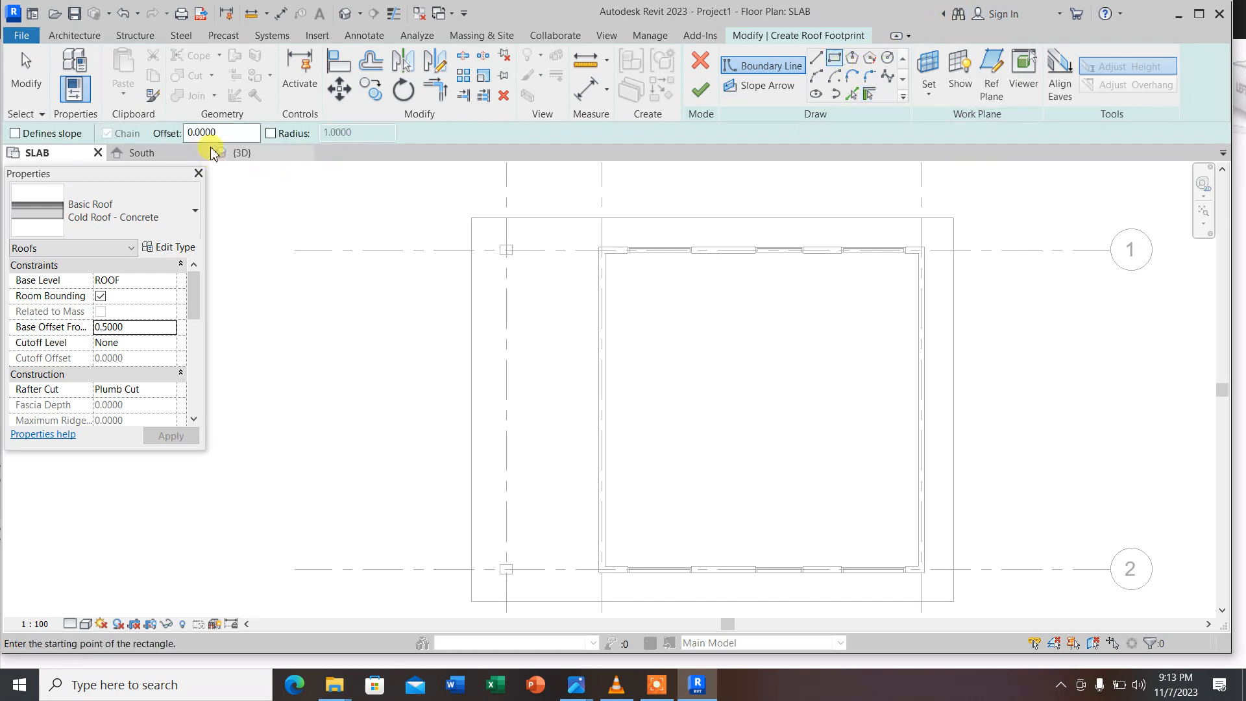
left_click_drag(258, 133, 186, 138)
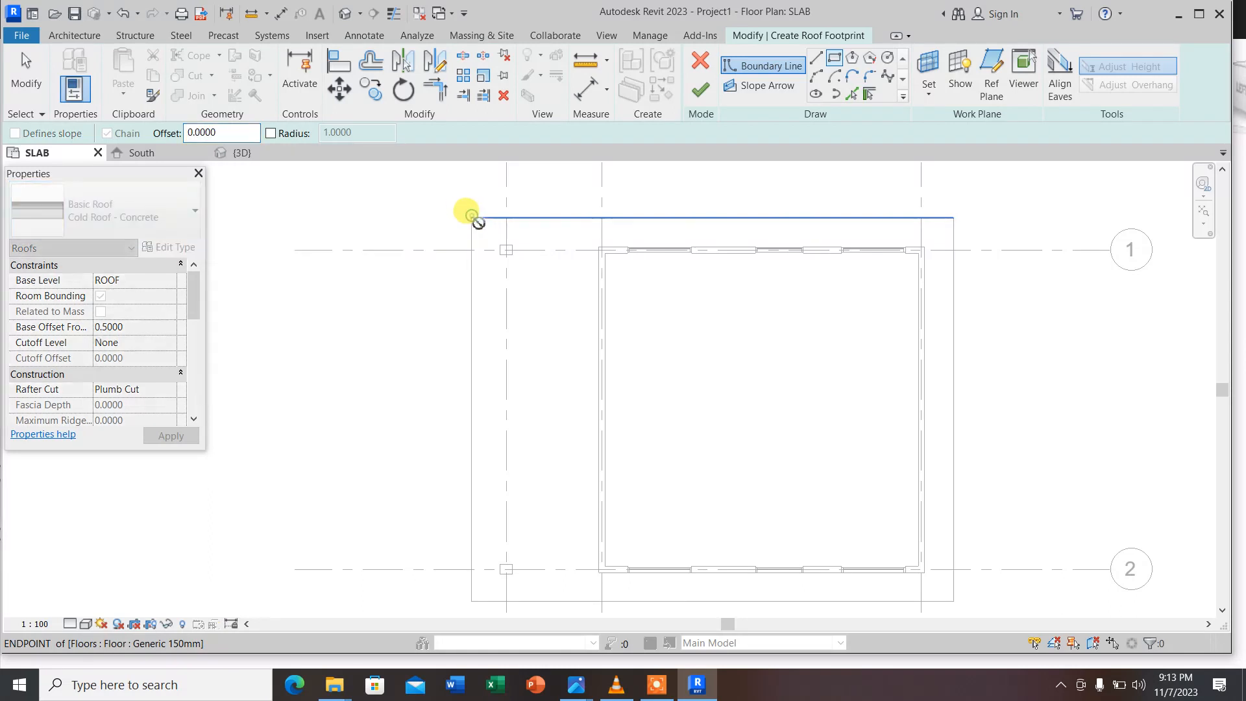
left_click(472, 217)
scroll(568, 226, "down", 2)
scroll(603, 494, "up", 2)
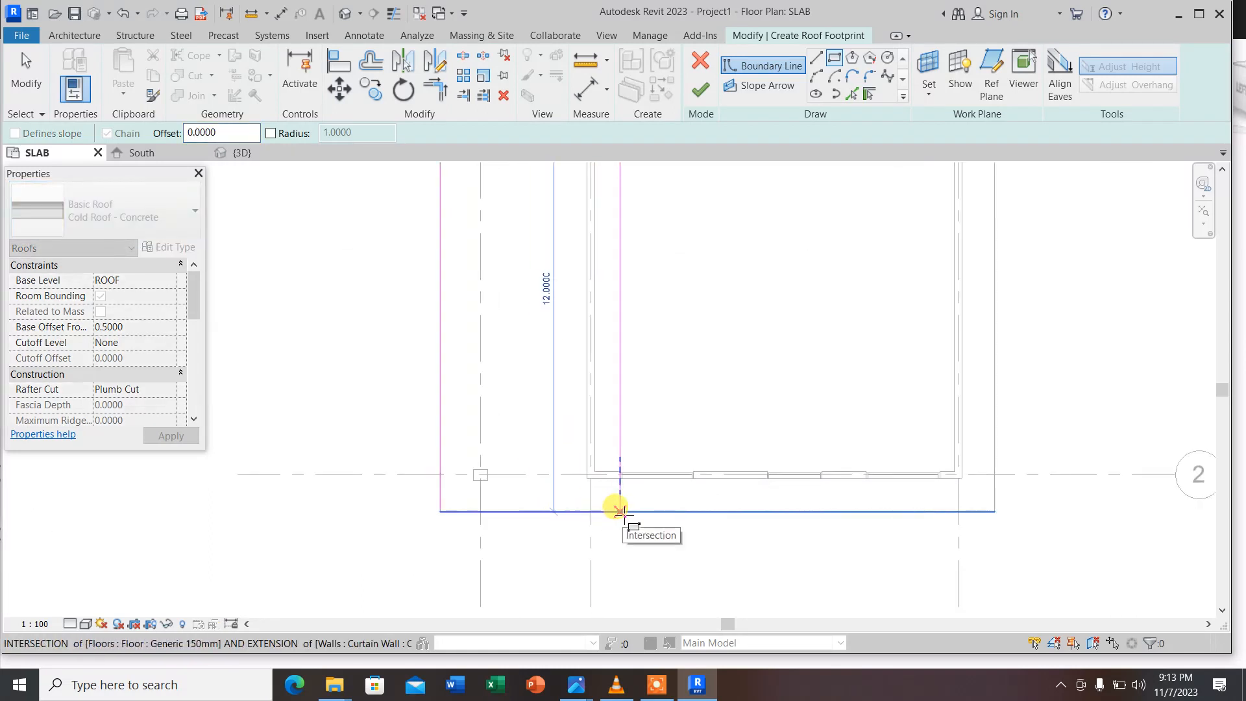
left_click(619, 511)
scroll(746, 450, "down", 3)
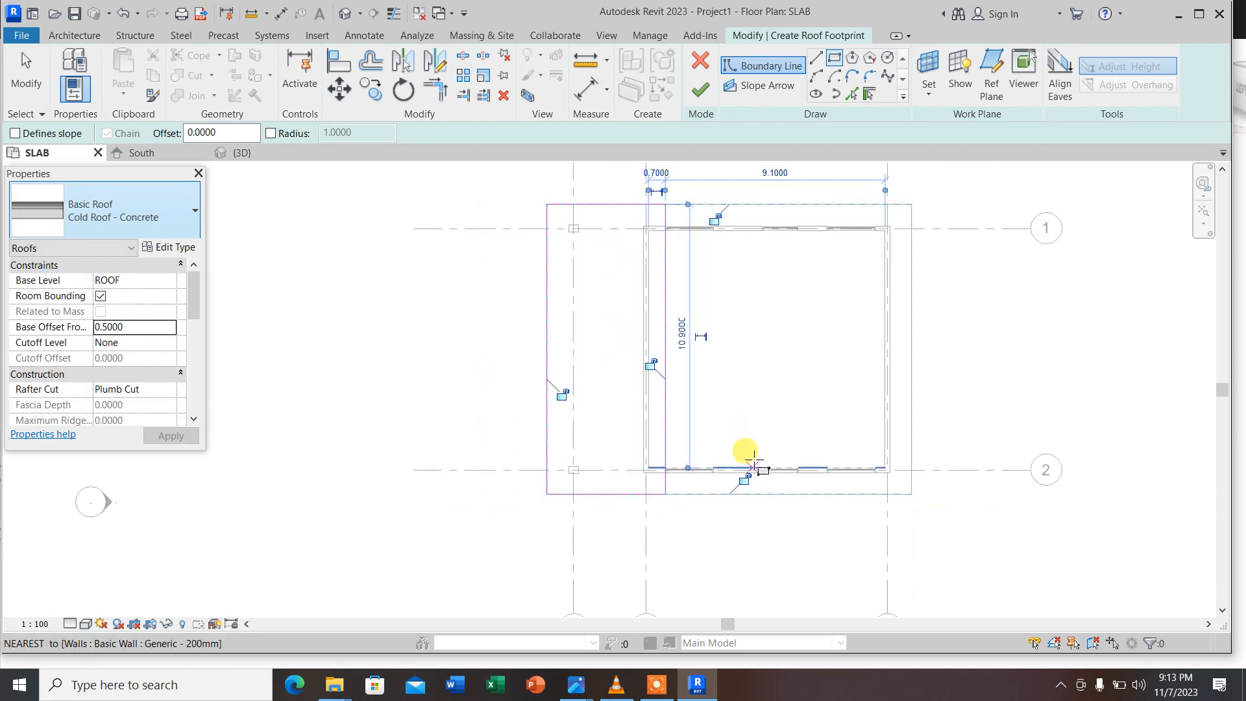
scroll(747, 331, "up", 2)
scroll(711, 333, "down", 2)
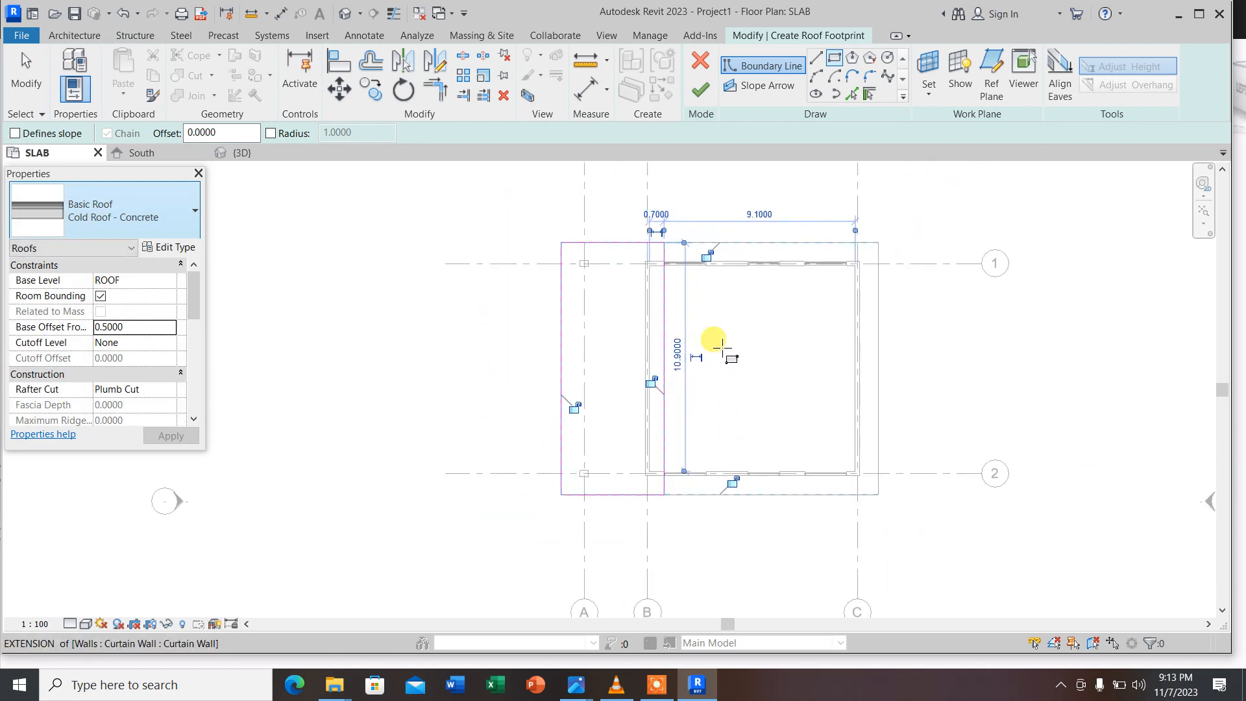
scroll(707, 287, "up", 1)
scroll(652, 189, "up", 4)
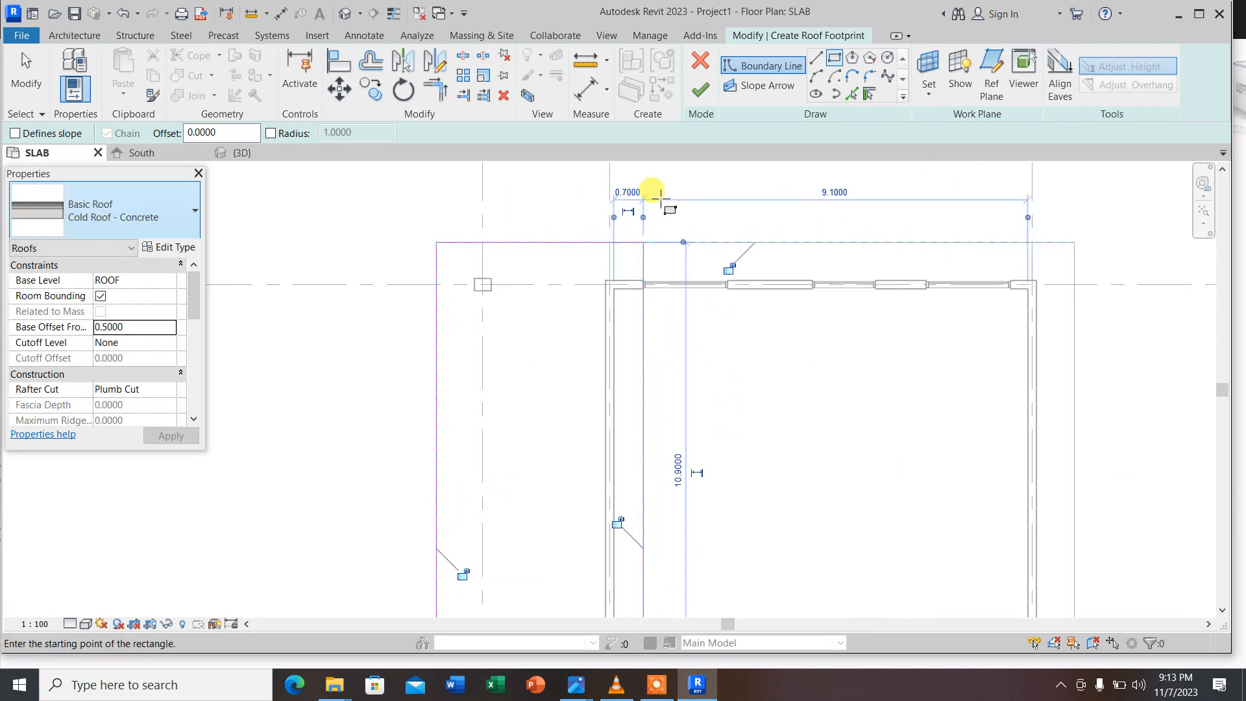
Set the canopy boundary's extension past the grid B wall's inner face to 0.4 m and finish the roof
left_click(618, 196)
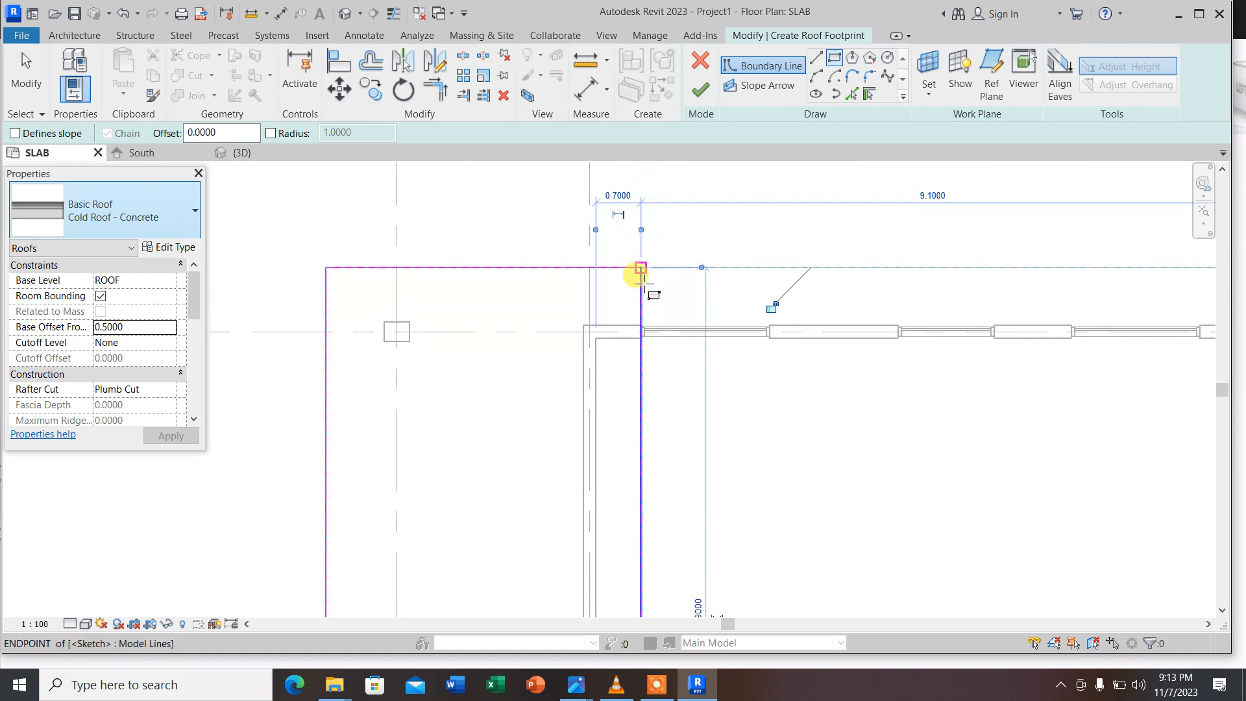
left_click(618, 195)
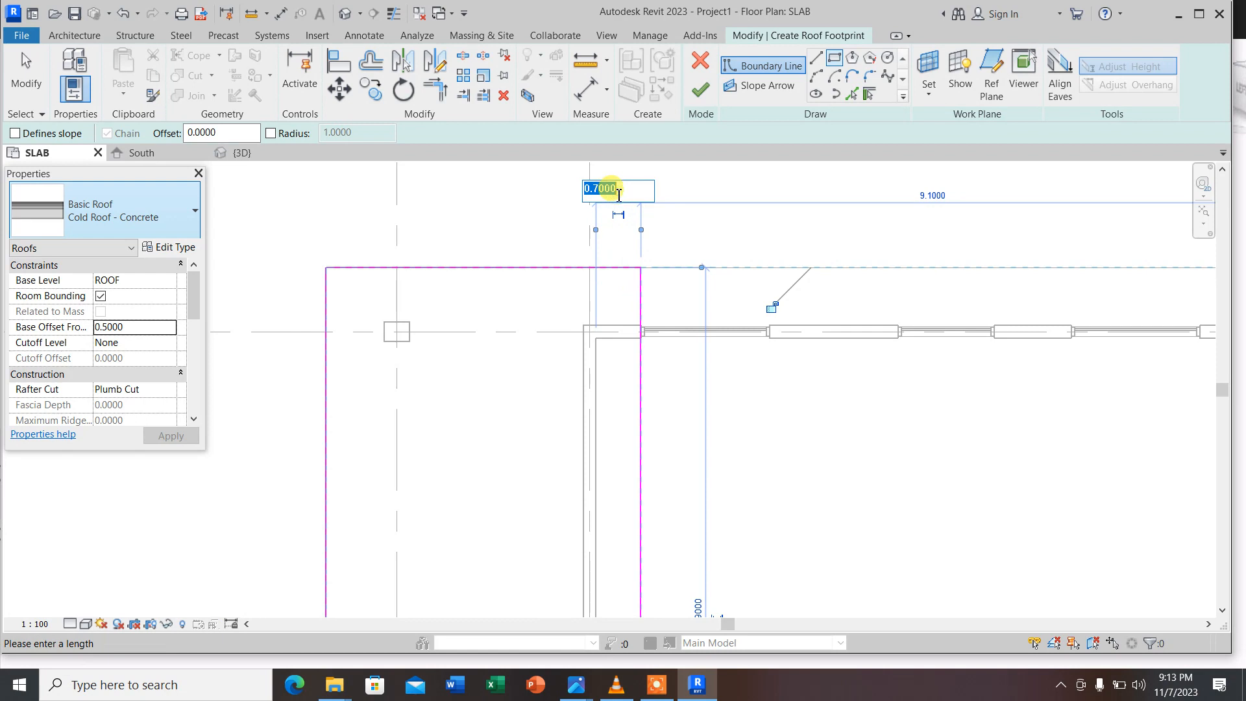
type("0.4")
key("Return")
scroll(592, 289, "down", 1)
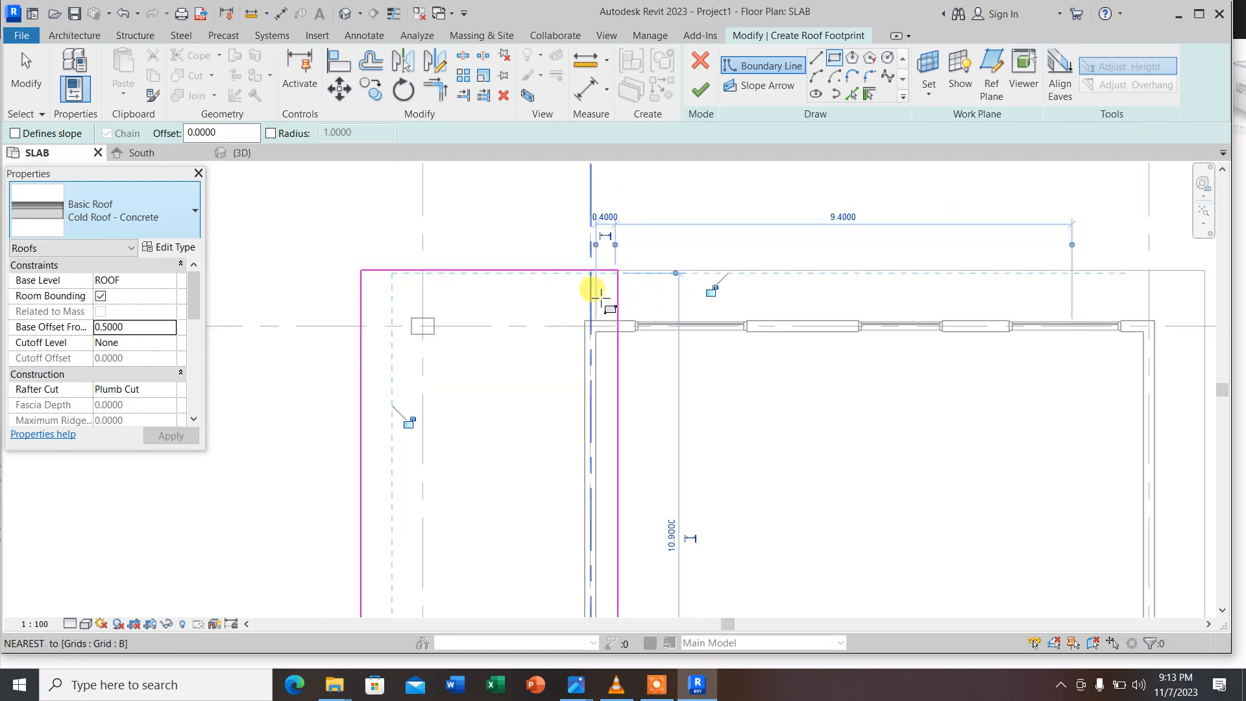
scroll(592, 289, "down", 1)
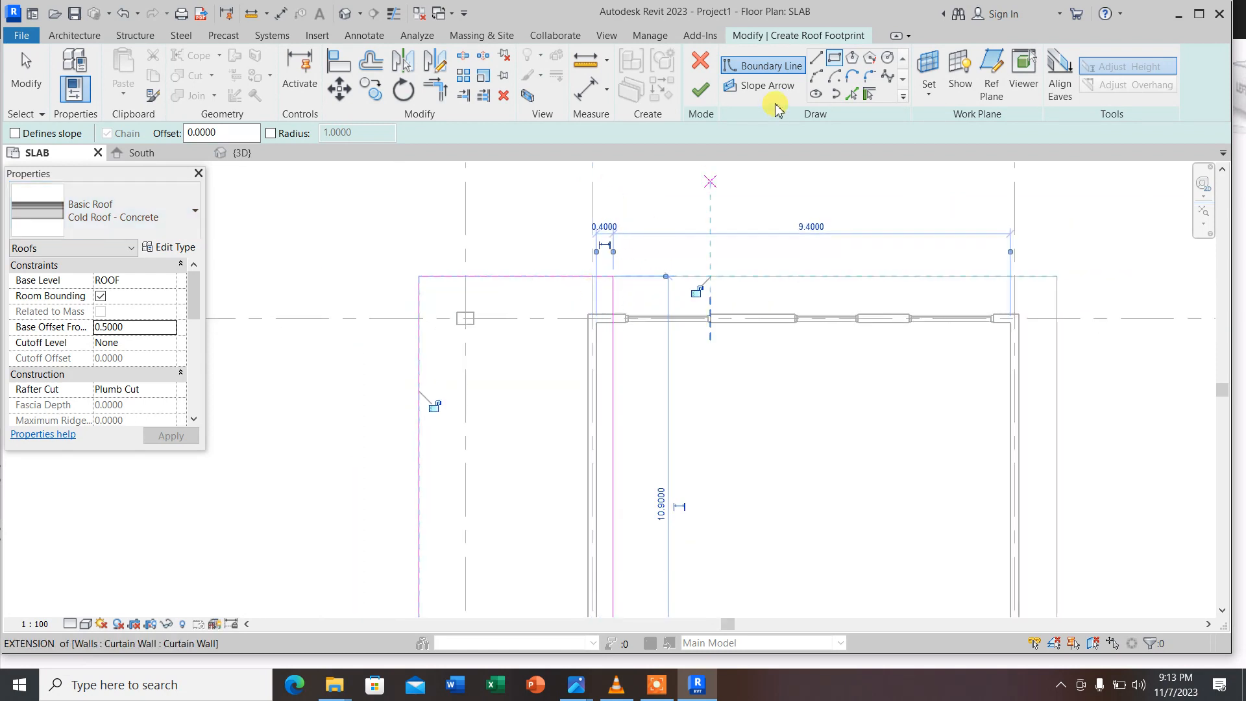
left_click(695, 94)
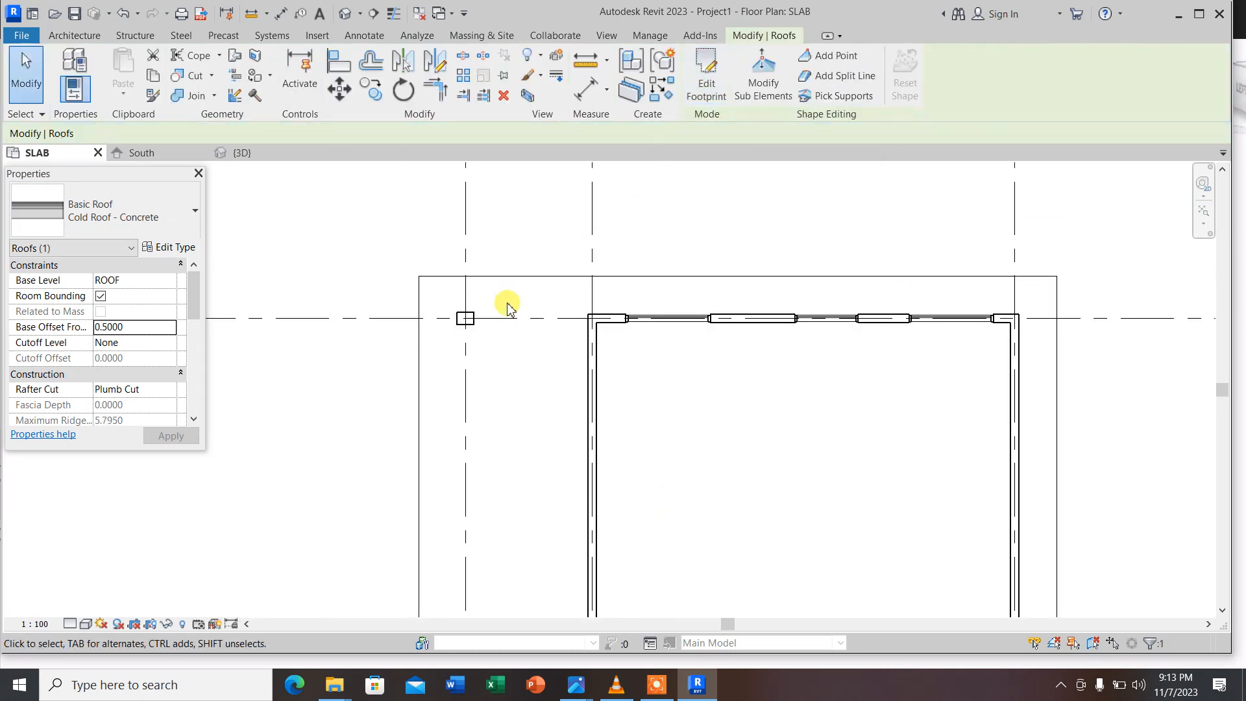
Open the 3D view and attach the top of the column at A-2 to the canopy roof
left_click(344, 13)
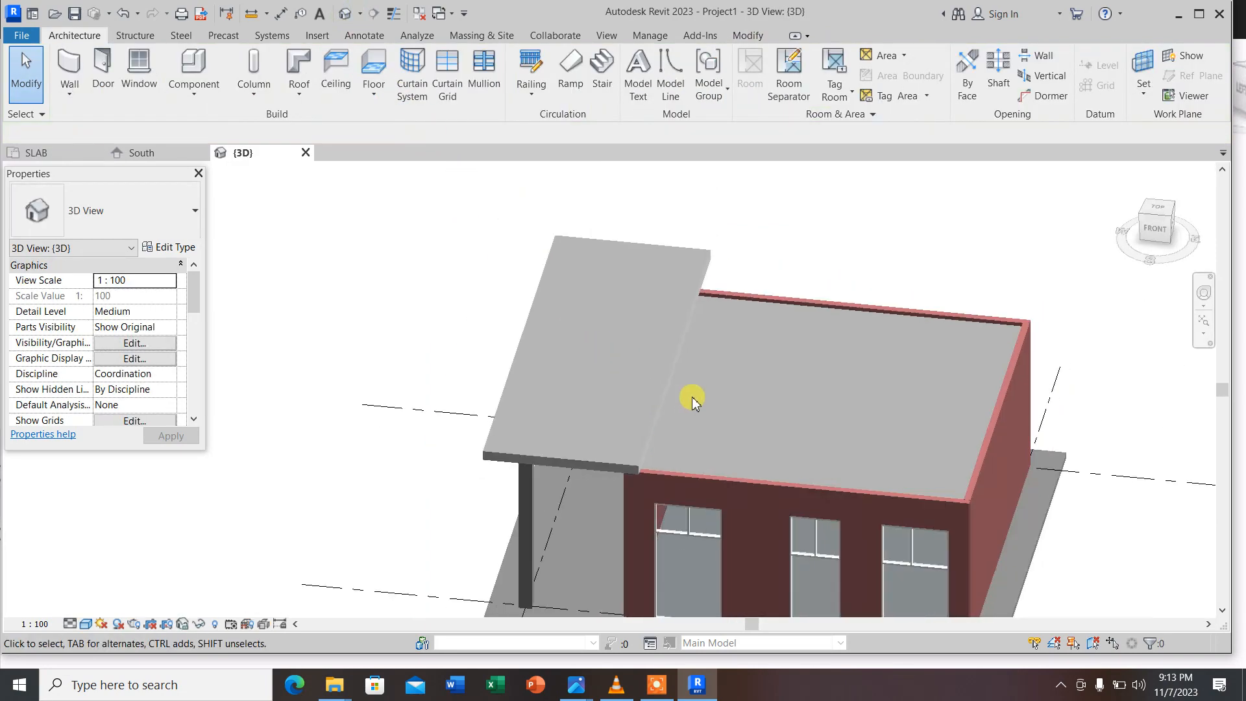
scroll(593, 426, "up", 5)
scroll(651, 441, "down", 5)
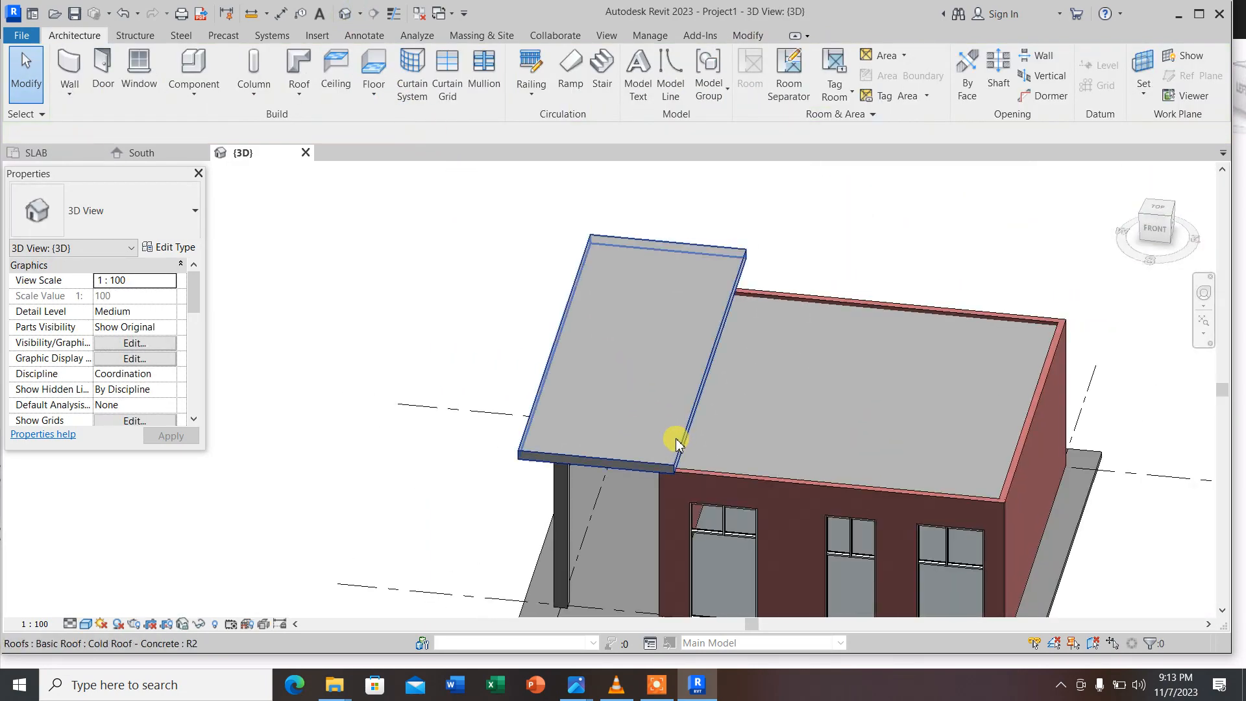
middle_click_drag(567, 446, 604, 386, "shift")
scroll(441, 272, "down", 2)
middle_click_drag(445, 353, 634, 281, "shift")
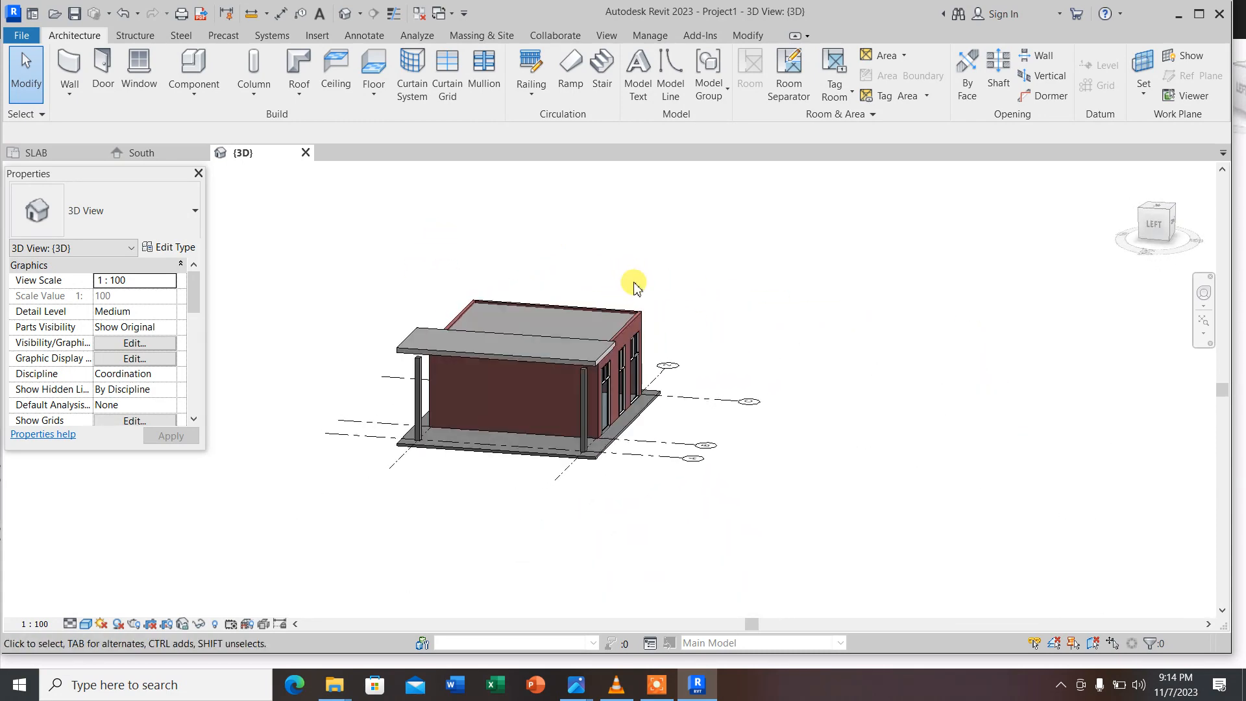
scroll(578, 383, "up", 4)
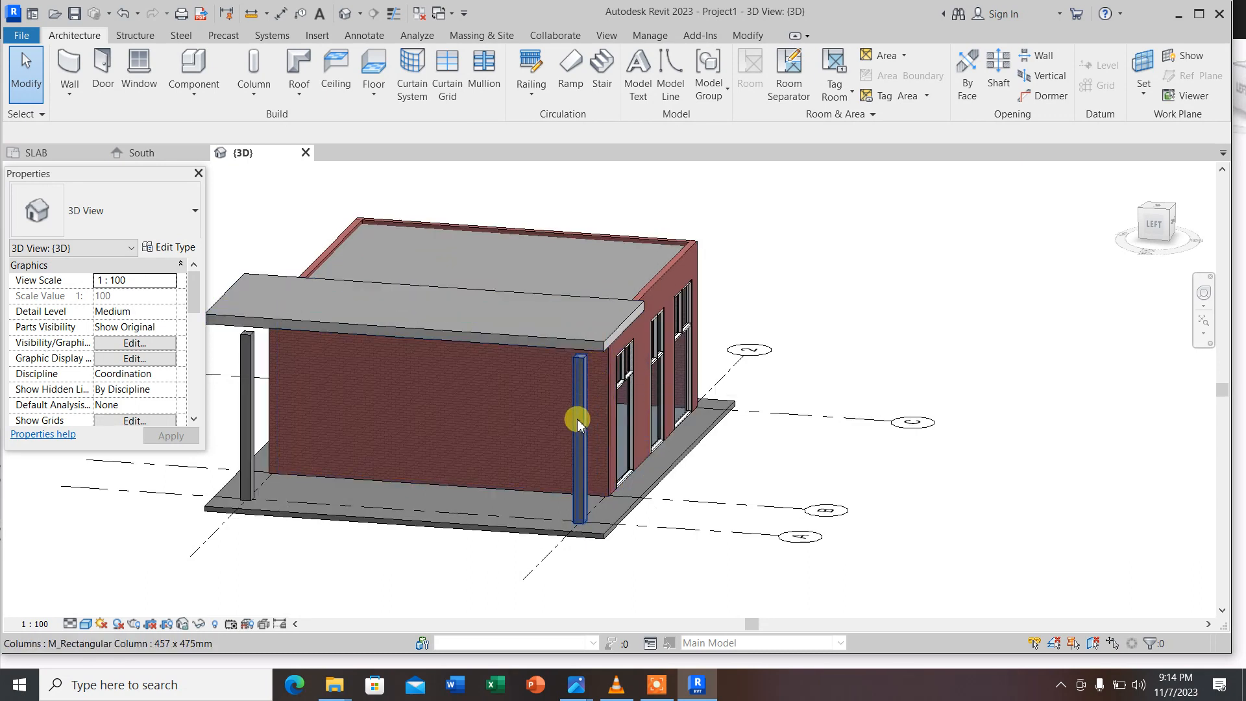
left_click(583, 397)
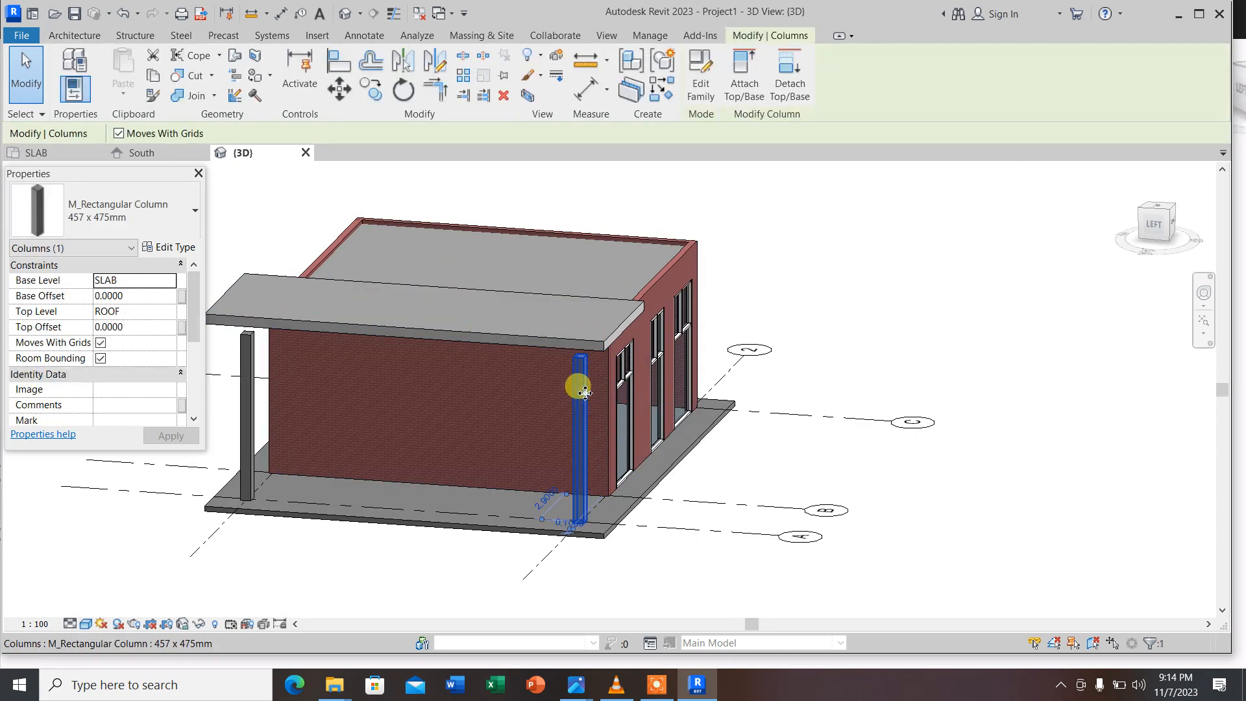
left_click(744, 89)
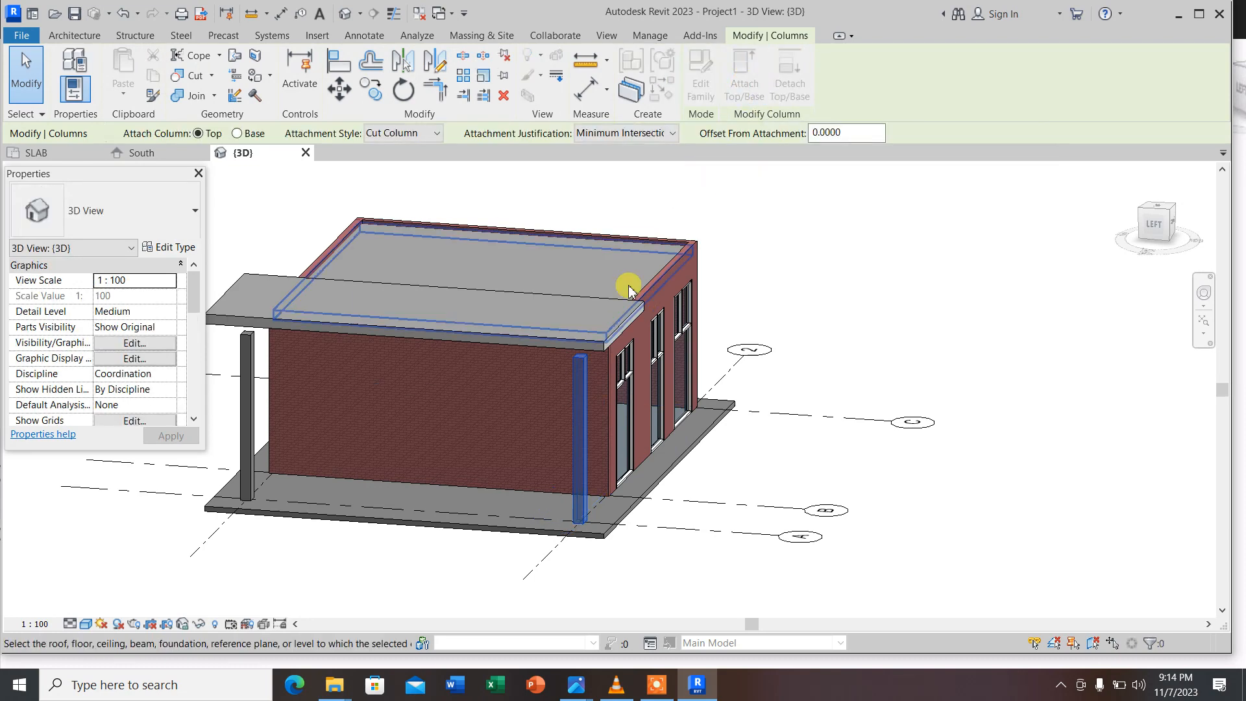
left_click(575, 342)
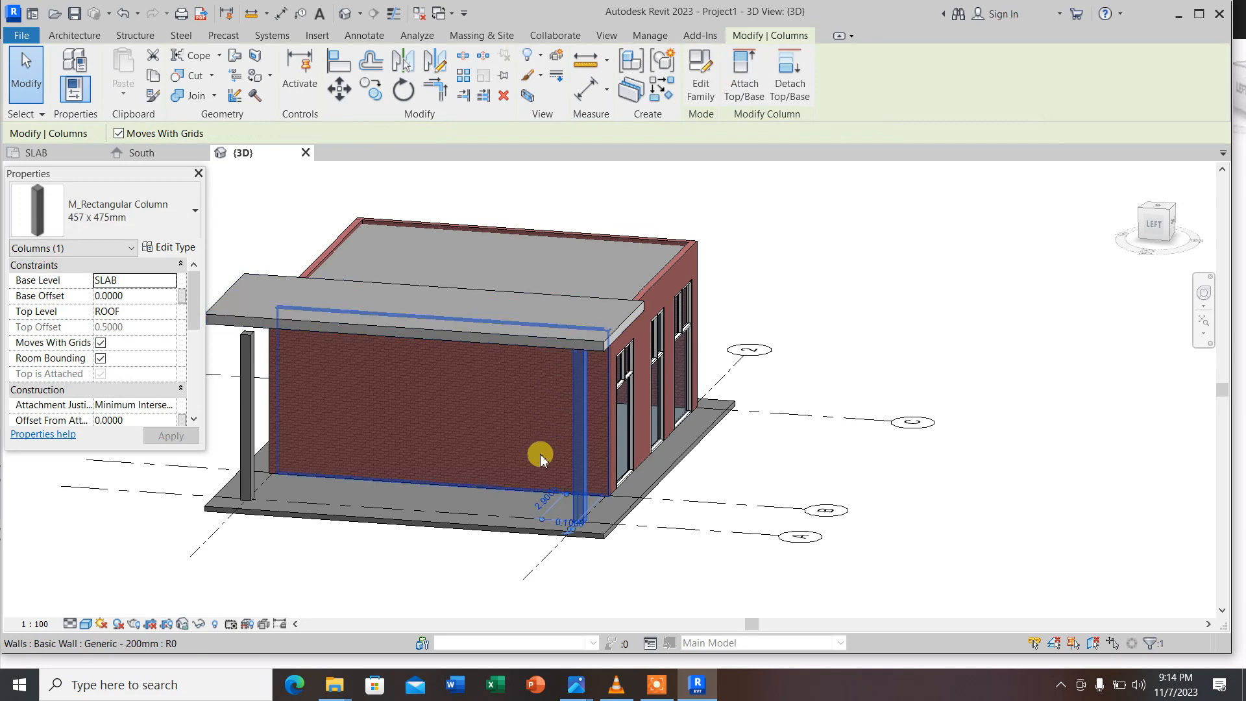
Attach the top of the column at A-1 to the canopy roof
left_click(248, 446)
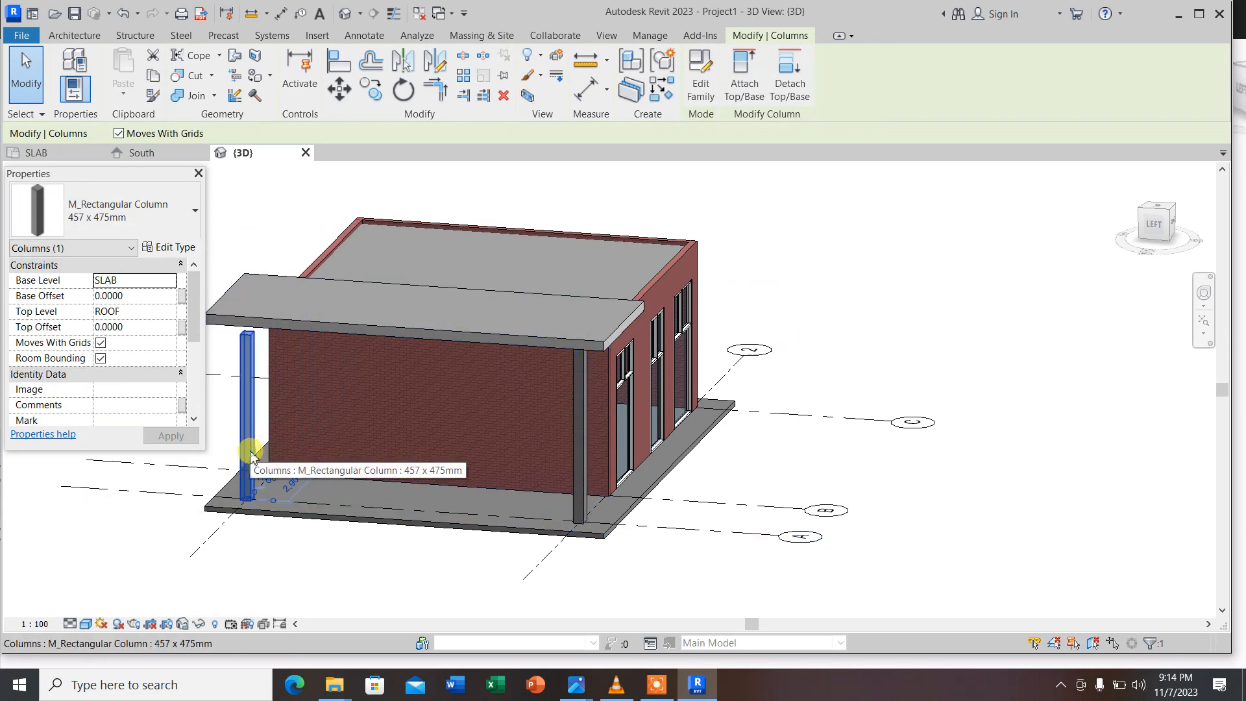
left_click(748, 86)
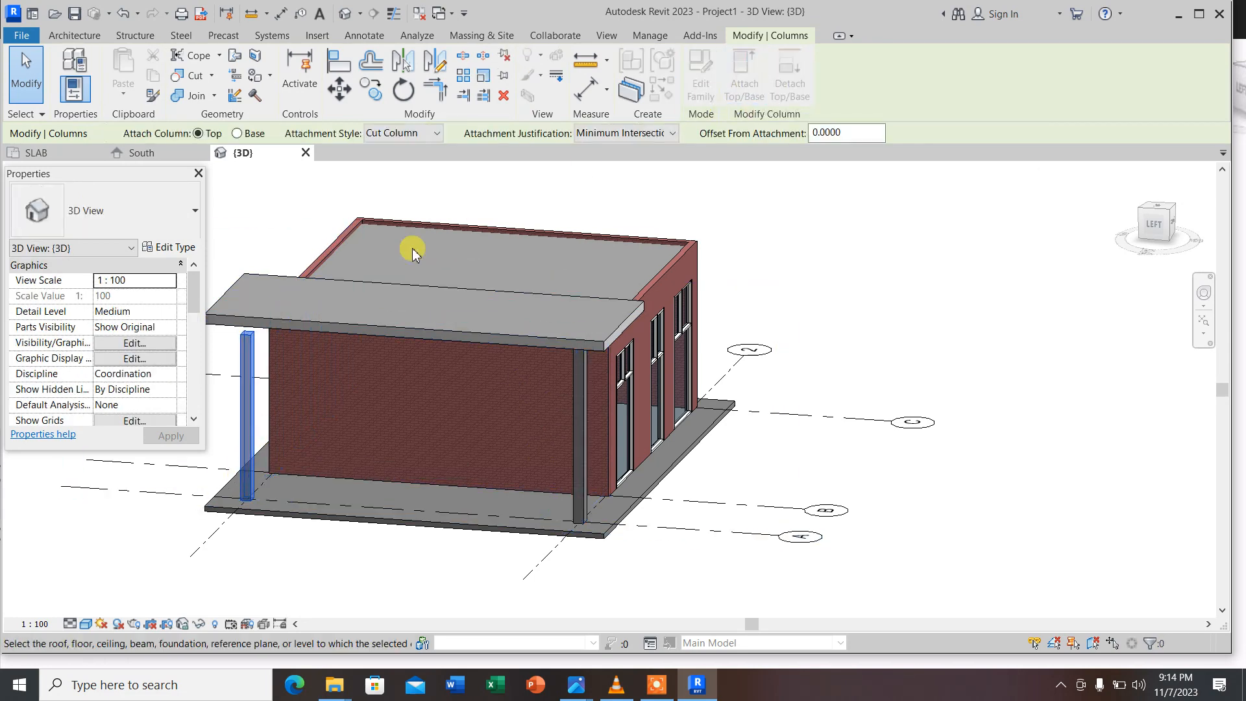
left_click(270, 319)
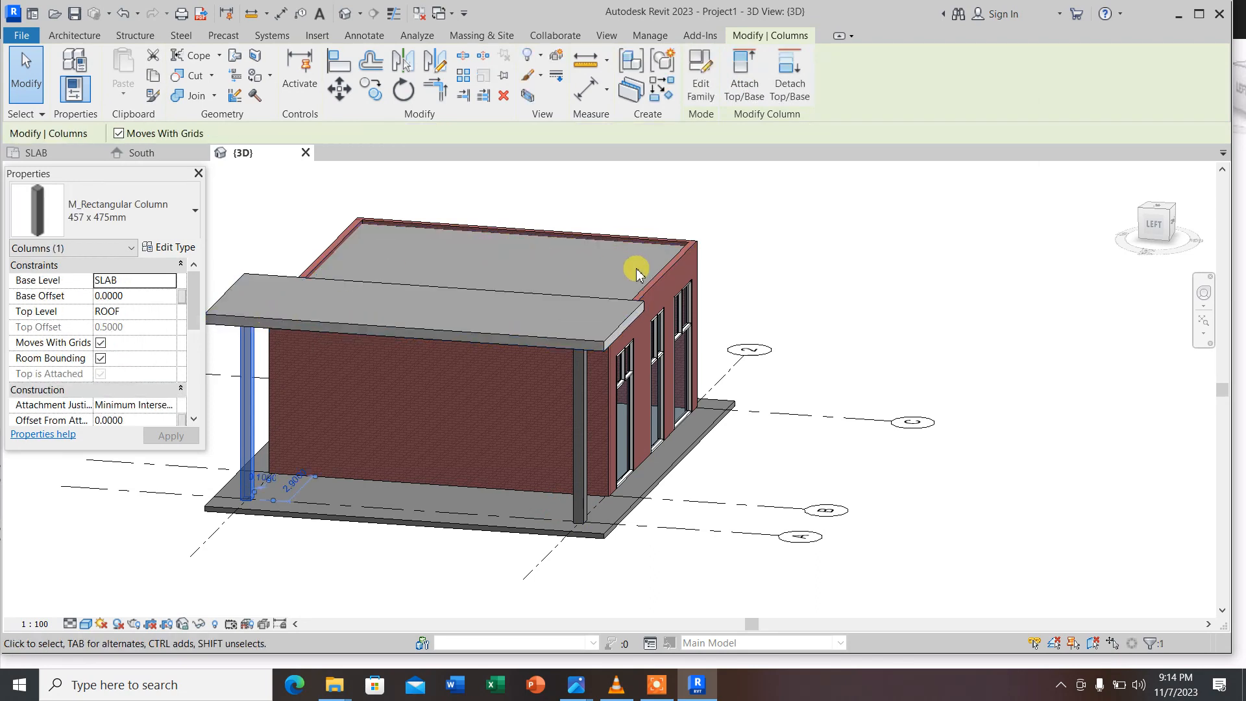
Examine the canopy's columns and the canopy's junction with the main building from the front, and clear the column selection
scroll(714, 325, "down", 2)
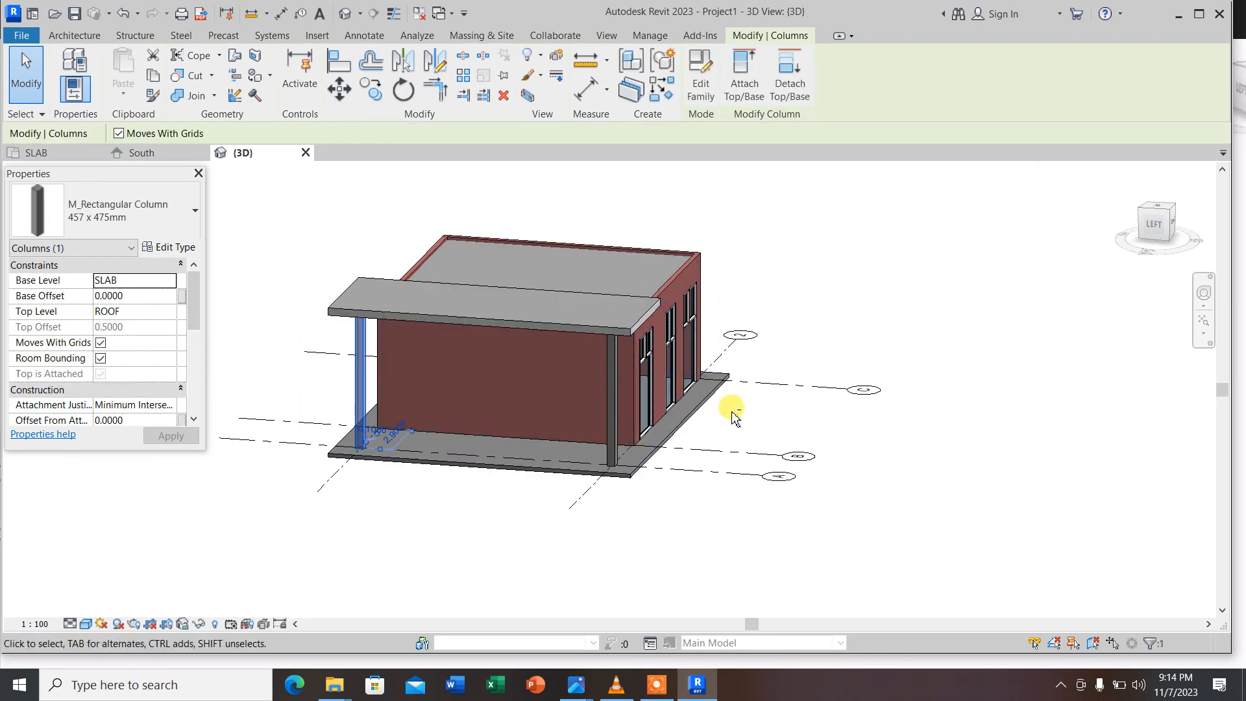
middle_click_drag(732, 409, 538, 327, "shift")
scroll(459, 318, "up", 5)
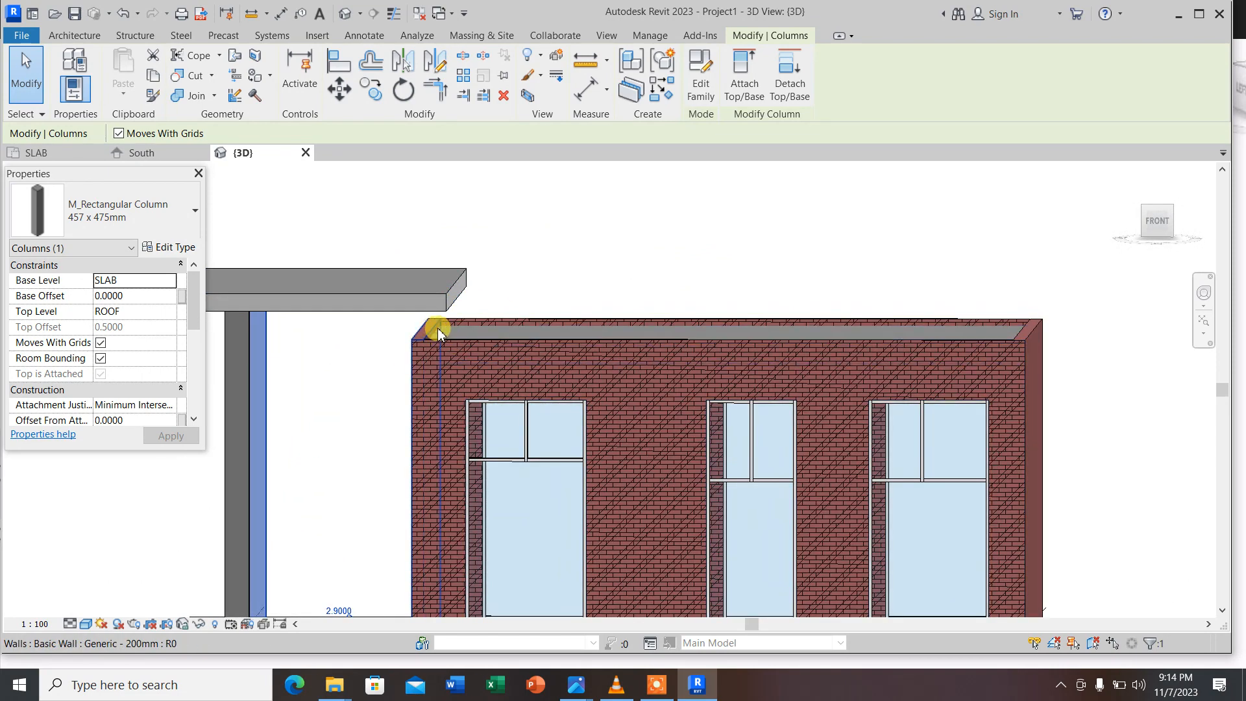
scroll(604, 330, "down", 4)
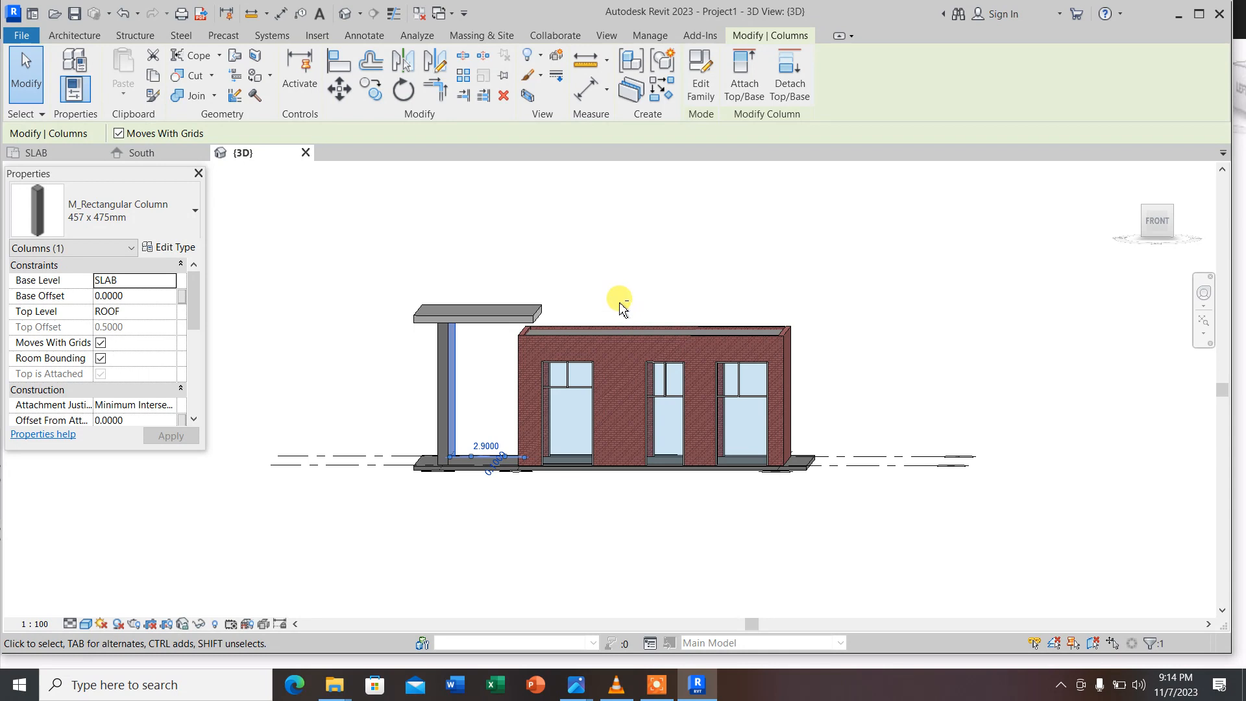
middle_click_drag(622, 307, 617, 365, "shift")
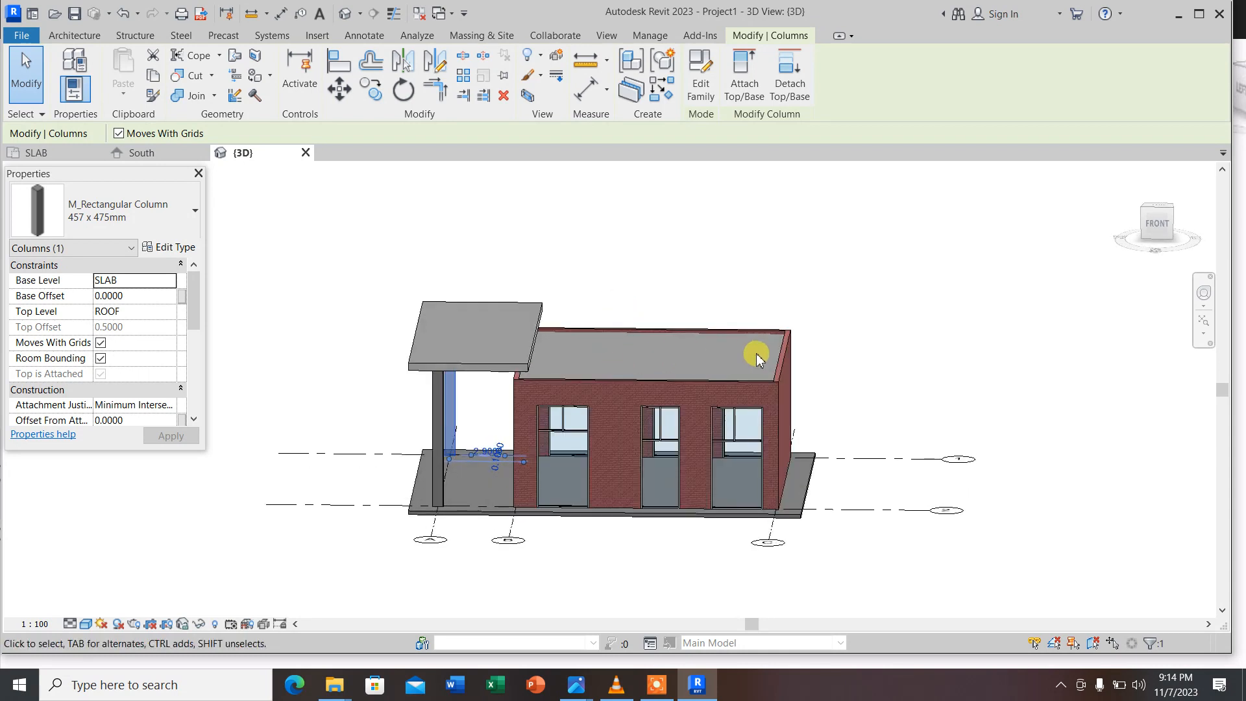
scroll(497, 383, "up", 3)
scroll(721, 233, "down", 2)
scroll(595, 305, "up", 2)
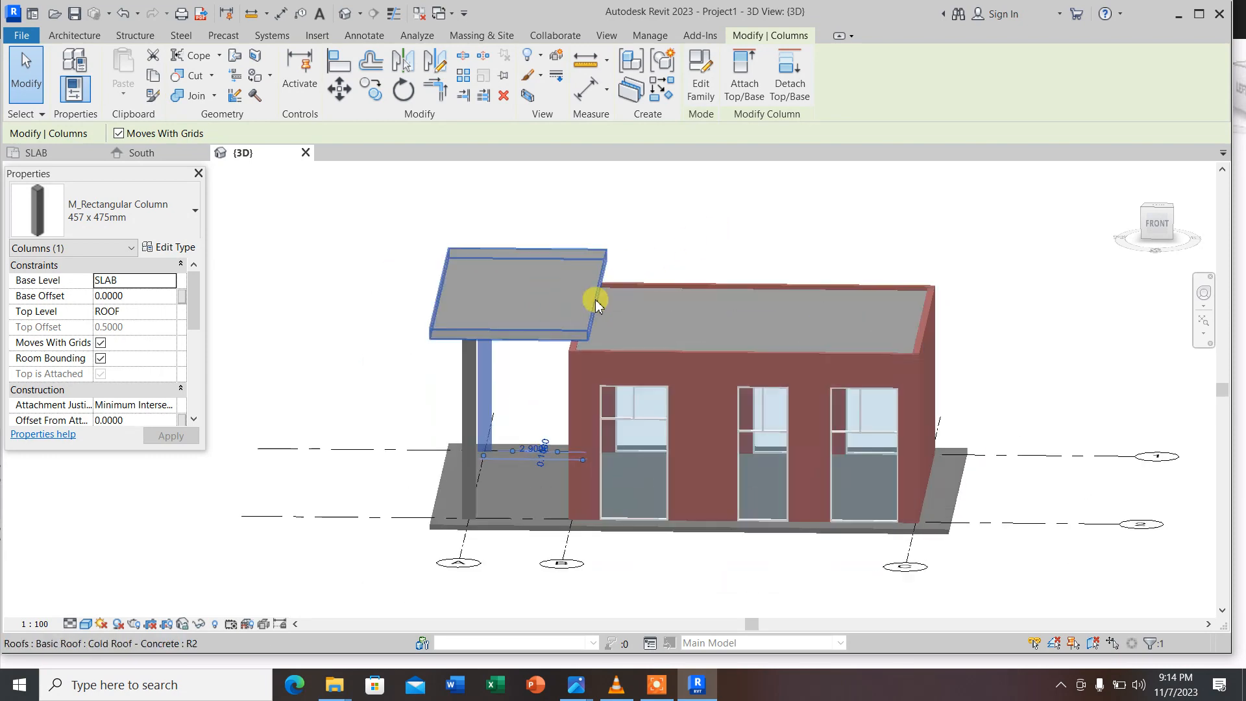
left_click(44, 97)
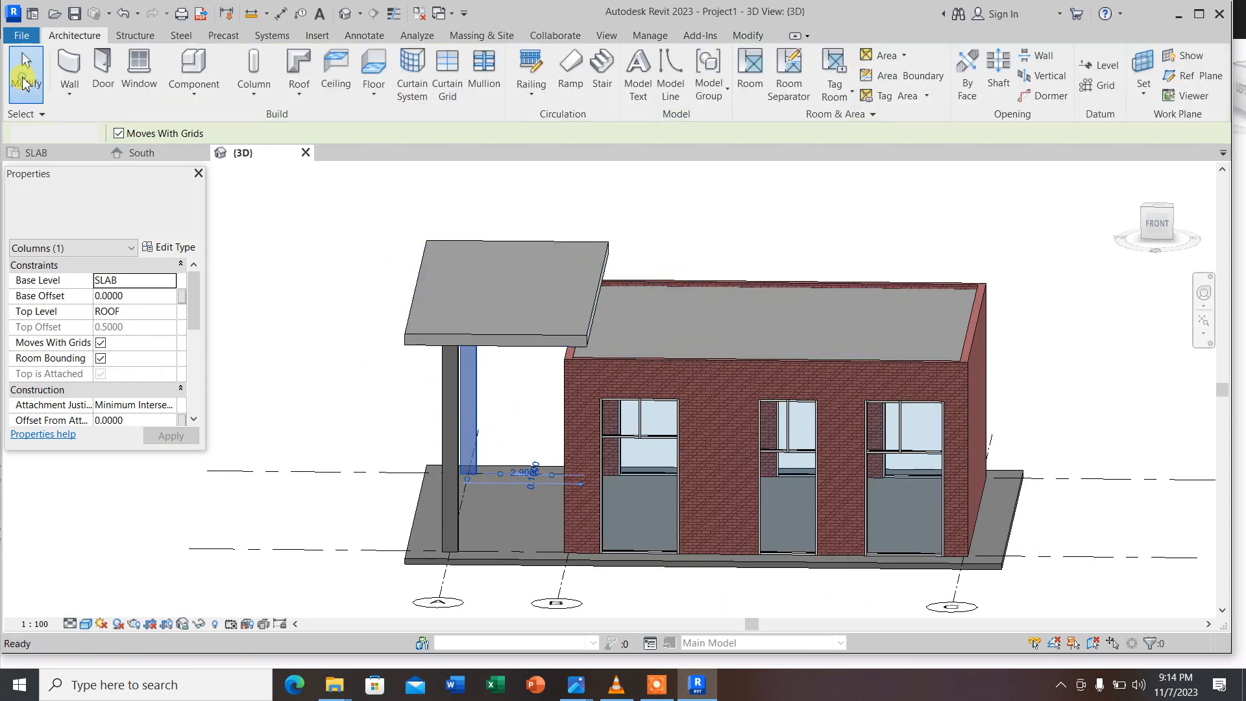
Set the work plane by picking the main building's flat roof plane, and display it in the 3D view
left_click(1144, 98)
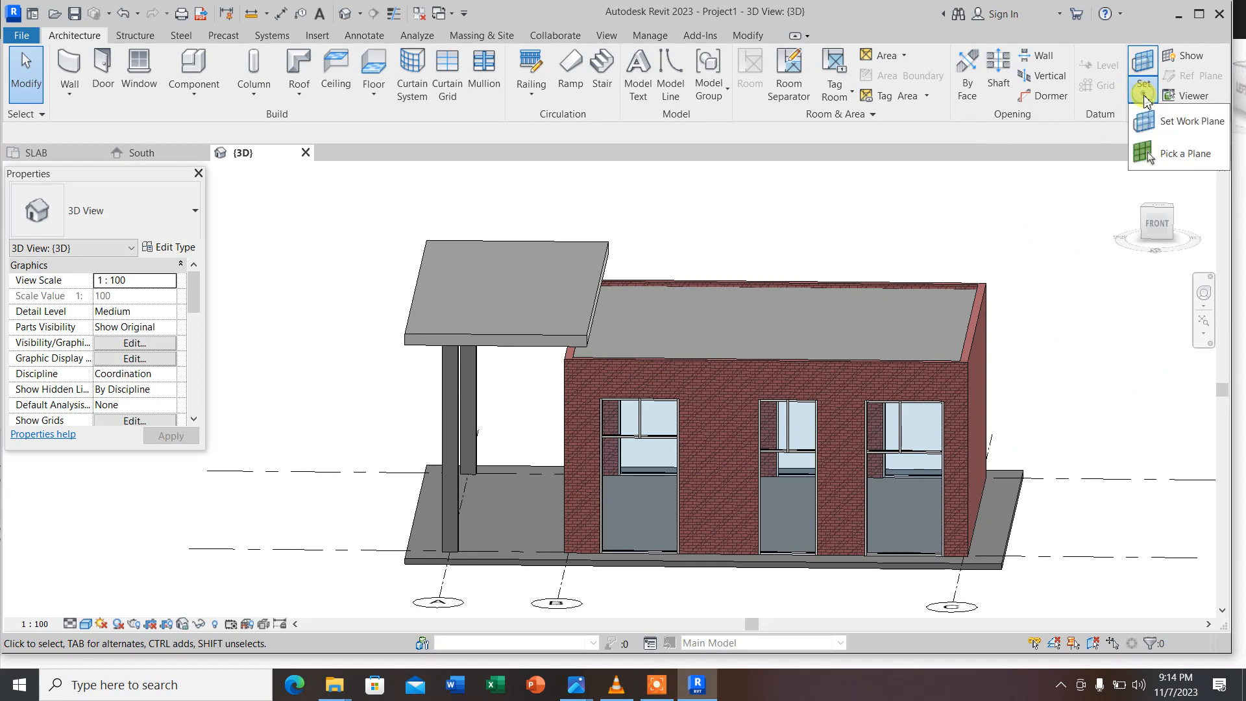
left_click(1178, 156)
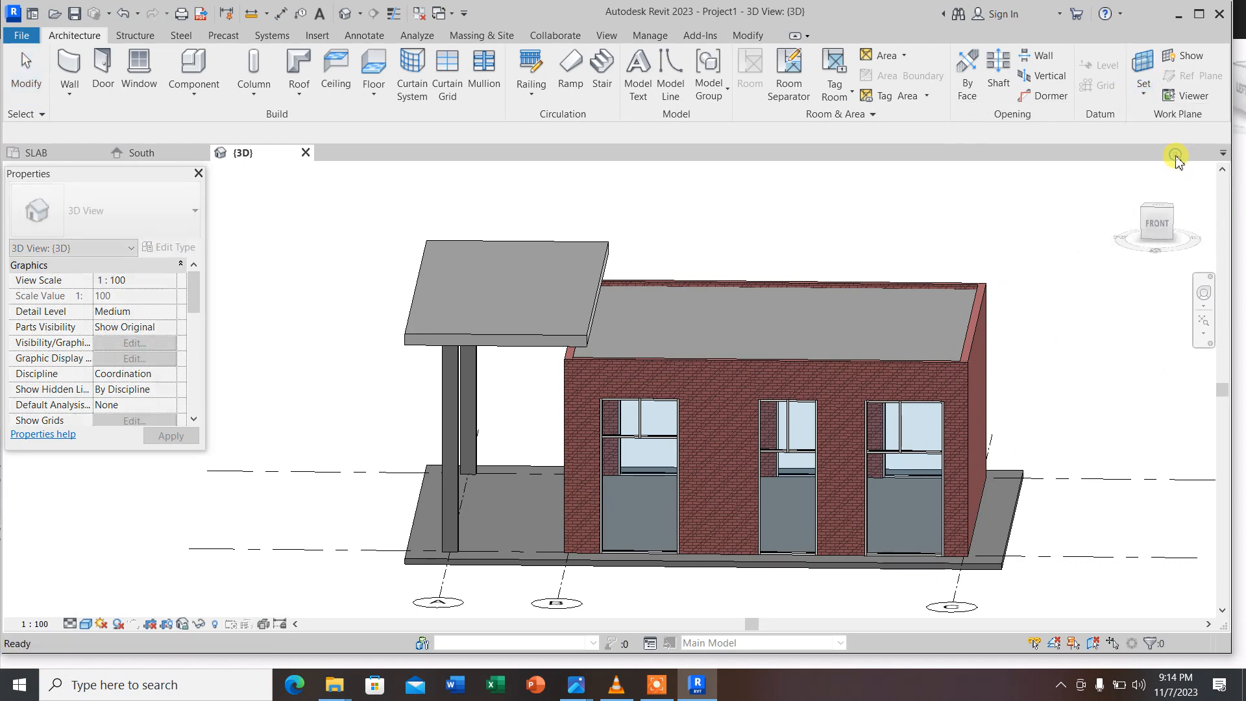
scroll(631, 340, "up", 4)
scroll(591, 365, "up", 3)
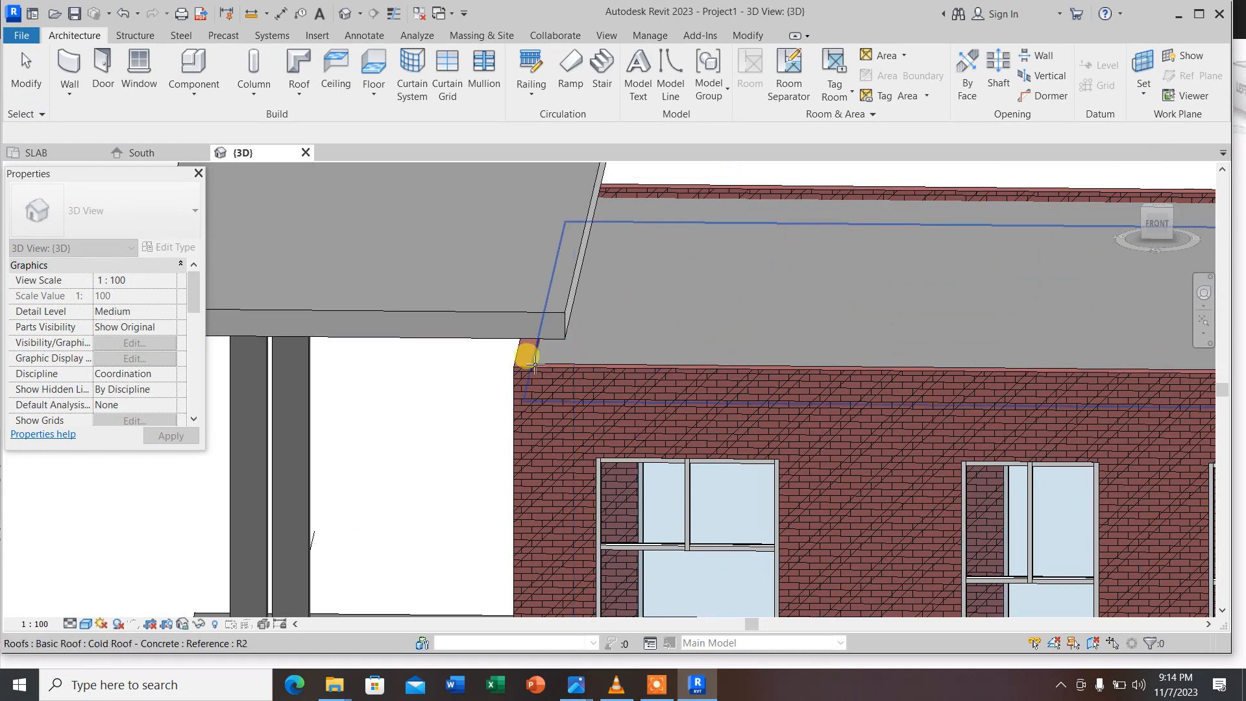
middle_click_drag(524, 353, 551, 251, "shift")
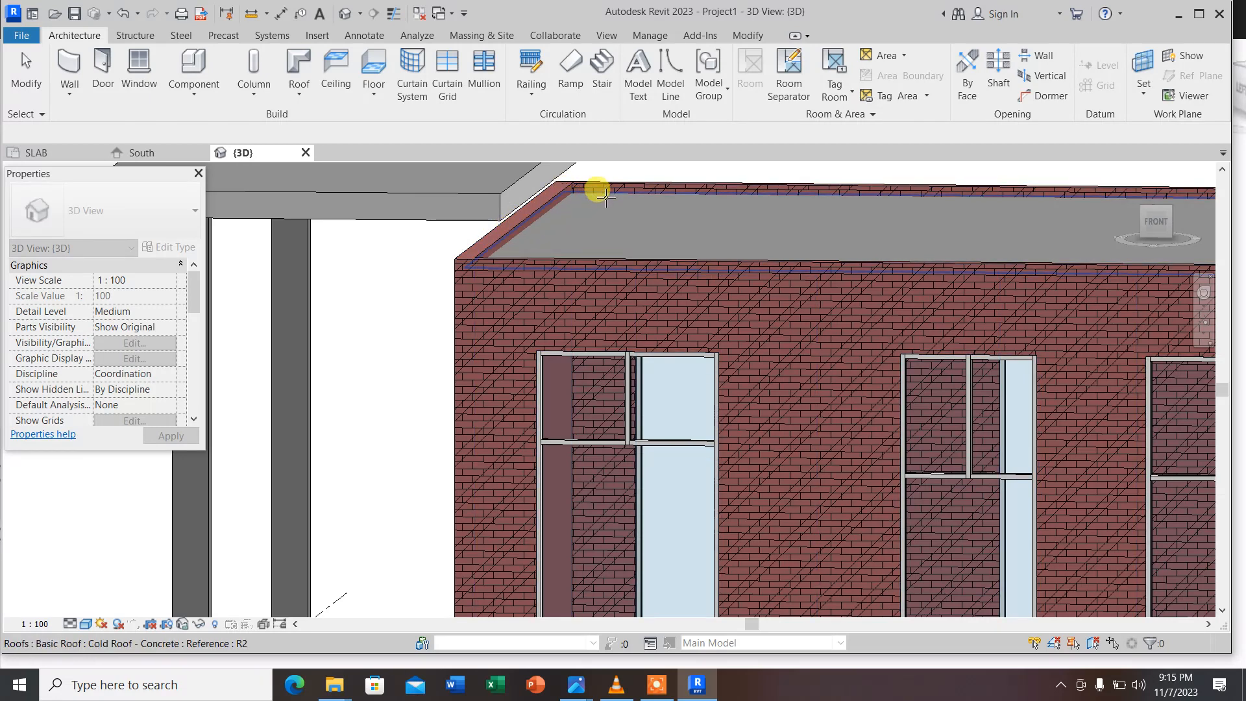
left_click(605, 197)
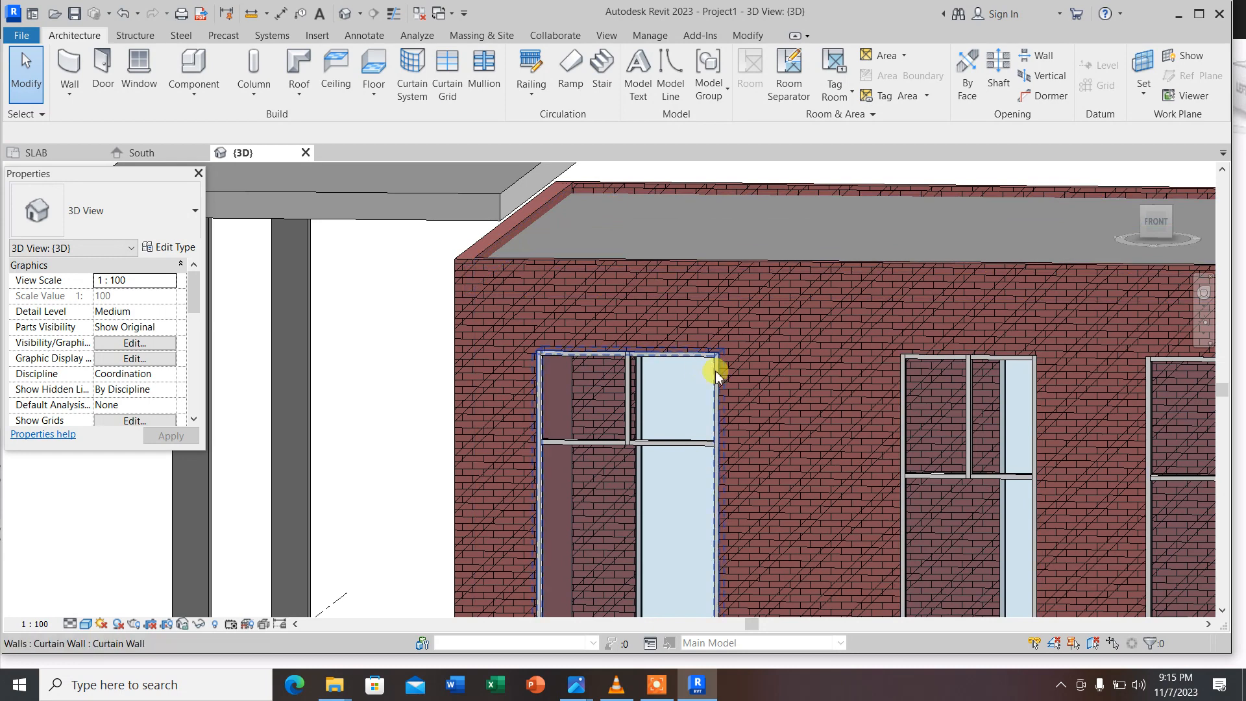
scroll(720, 376, "down", 3)
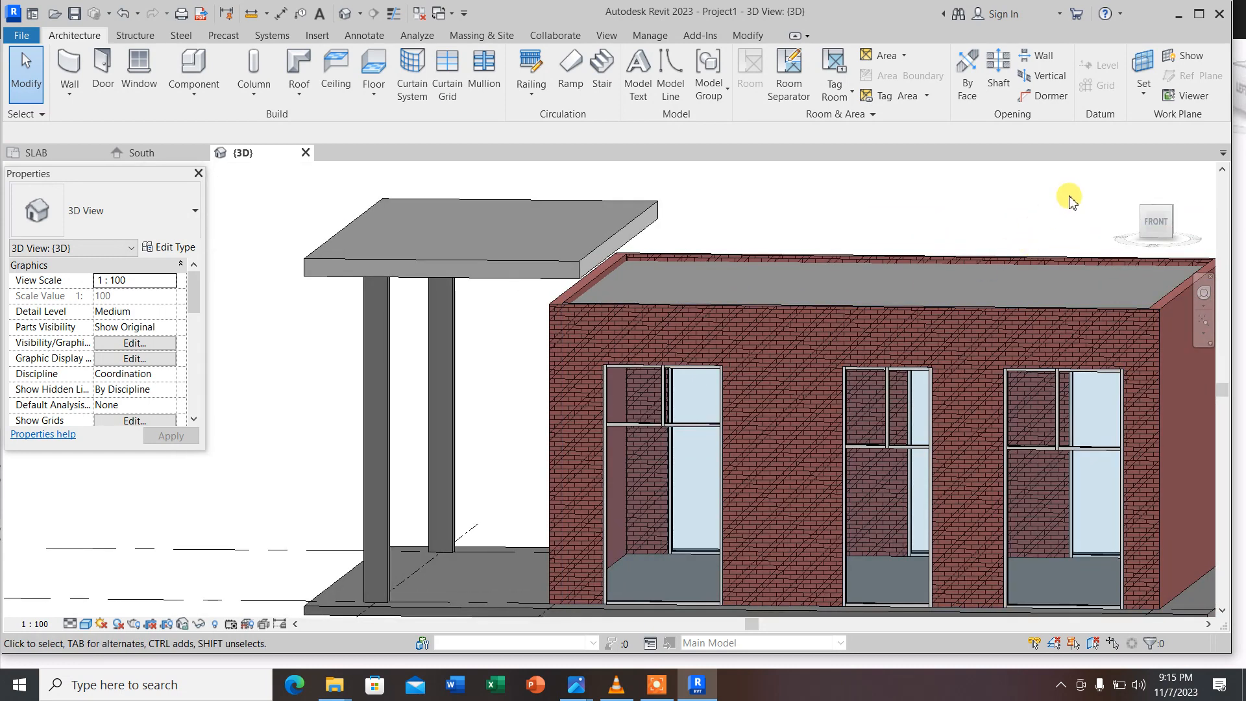
left_click(1191, 57)
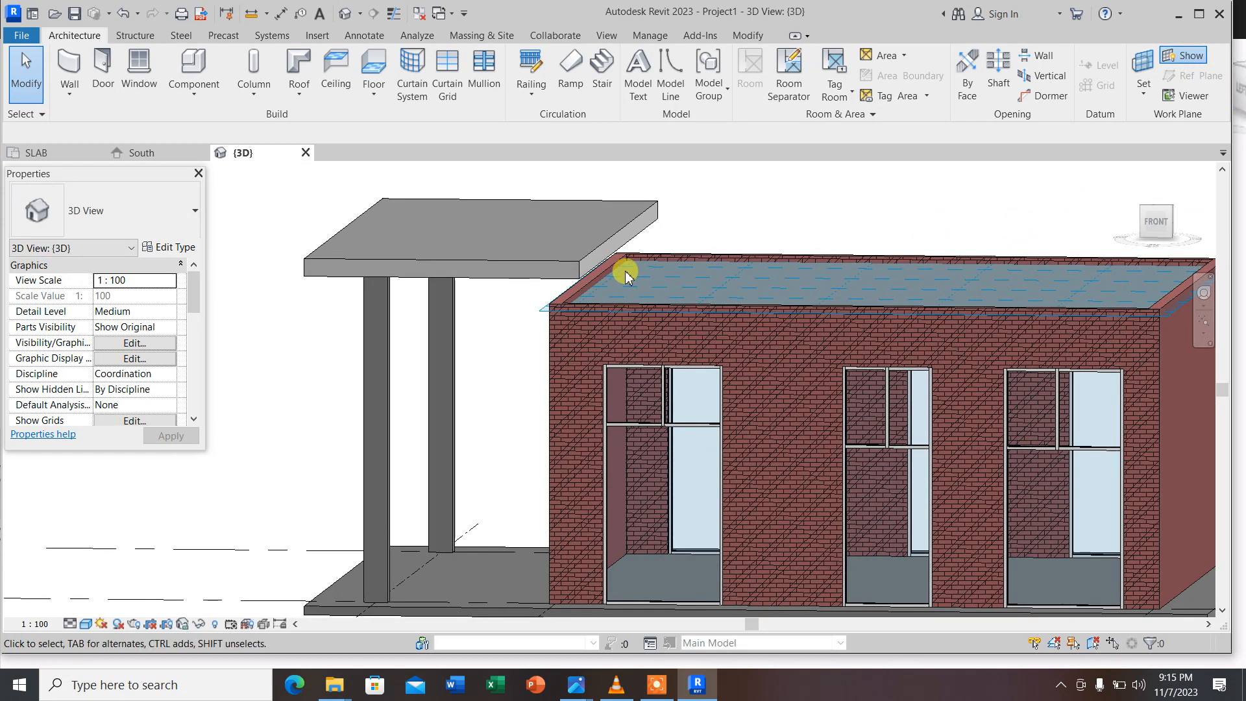
middle_click_drag(593, 295, 714, 370, "shift")
scroll(792, 381, "up", 1)
scroll(668, 269, "down", 1)
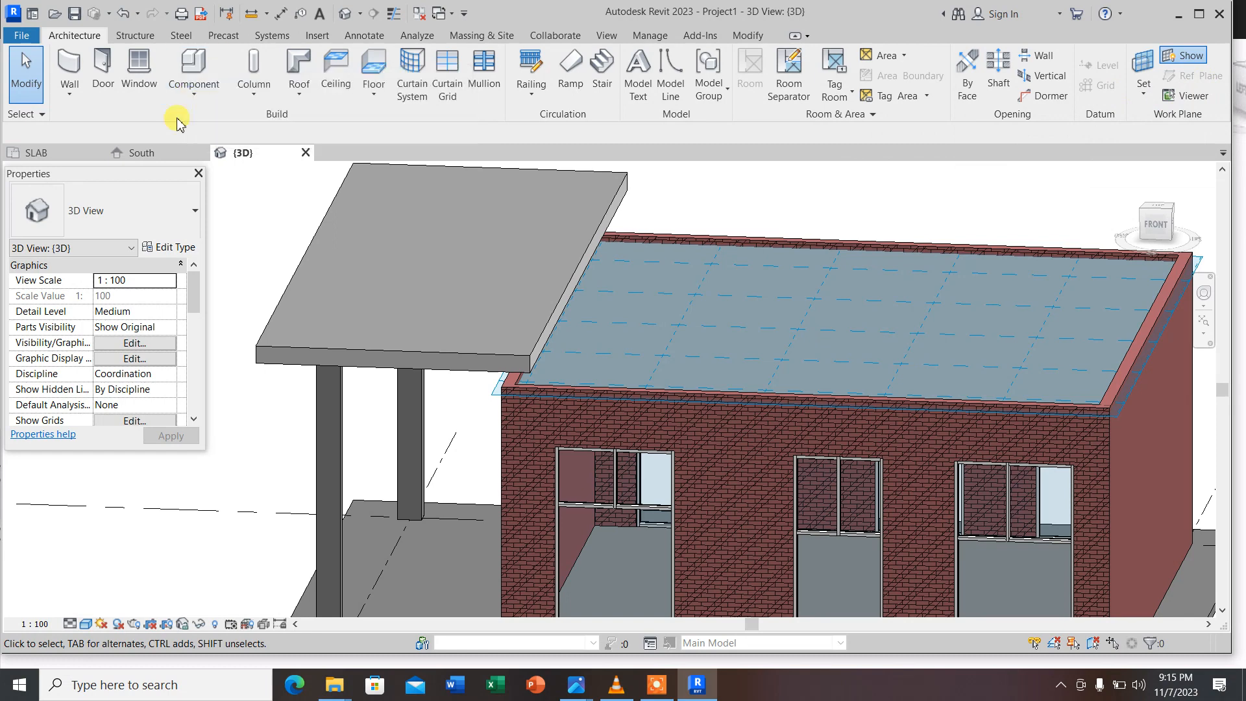
Create an in-place model in the Columns category, enter a surname as its name, and start an extrusion in it
left_click(194, 90)
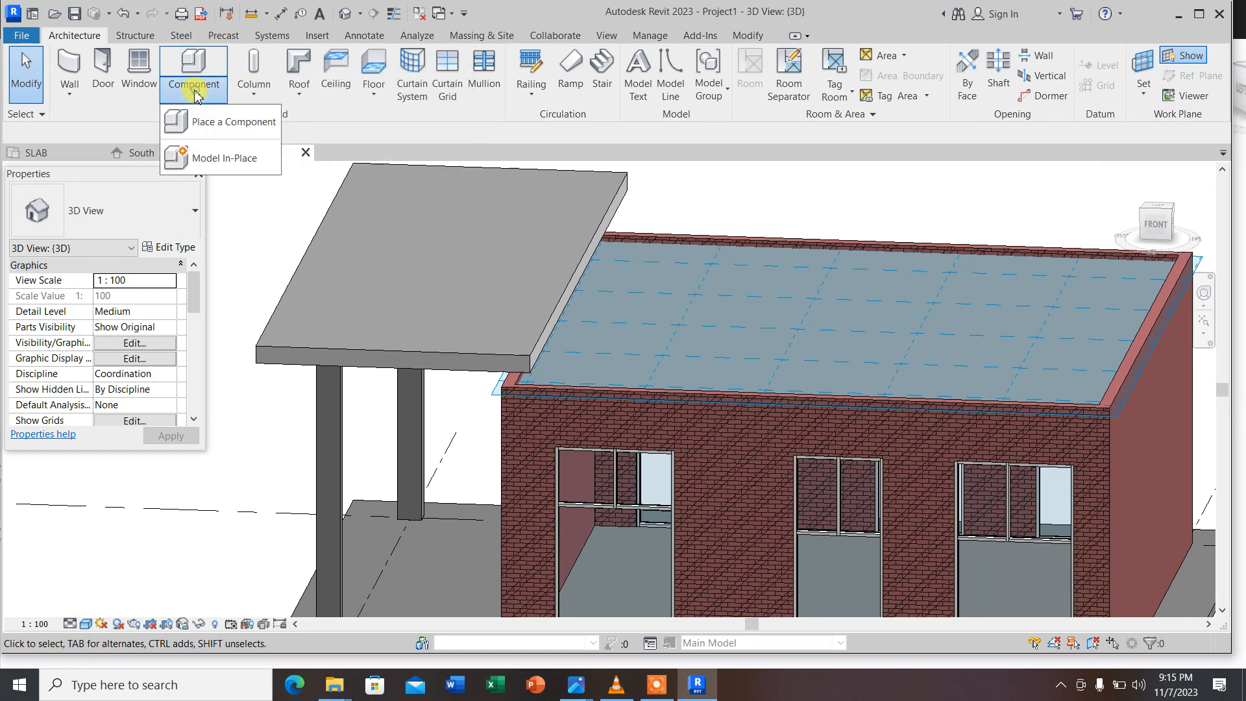
left_click(206, 160)
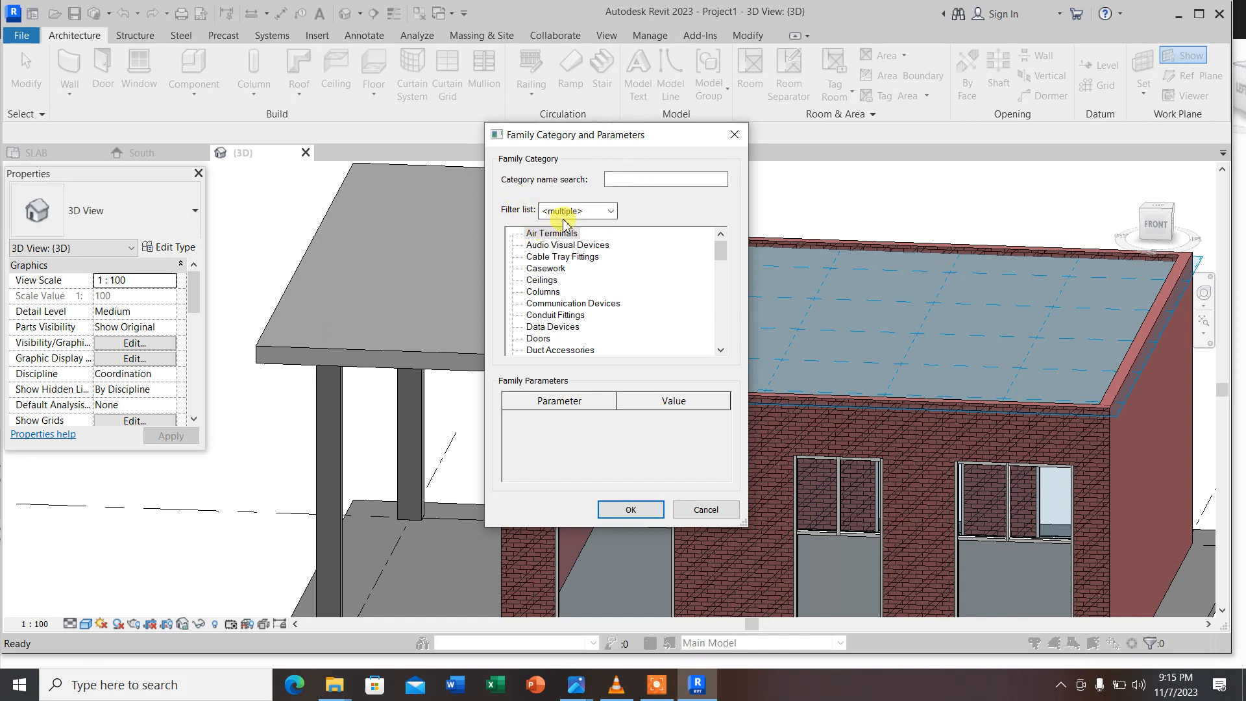
left_click(551, 293)
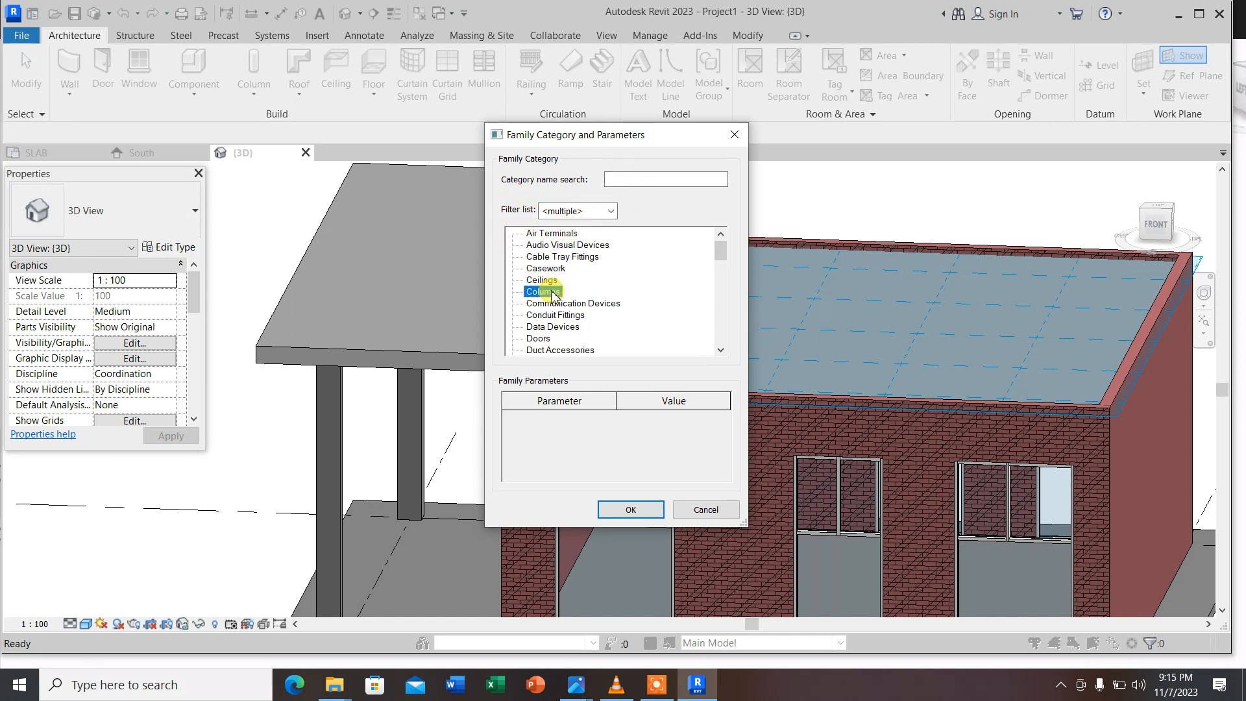
left_click(633, 510)
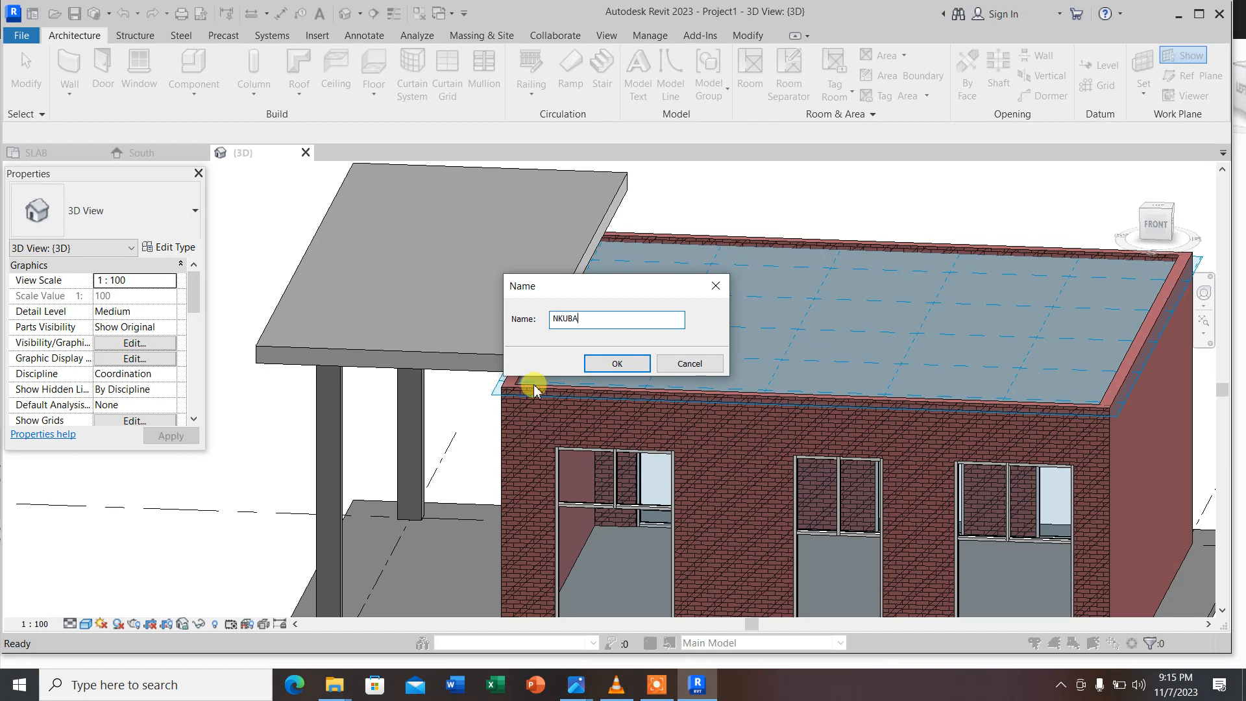
left_click(616, 365)
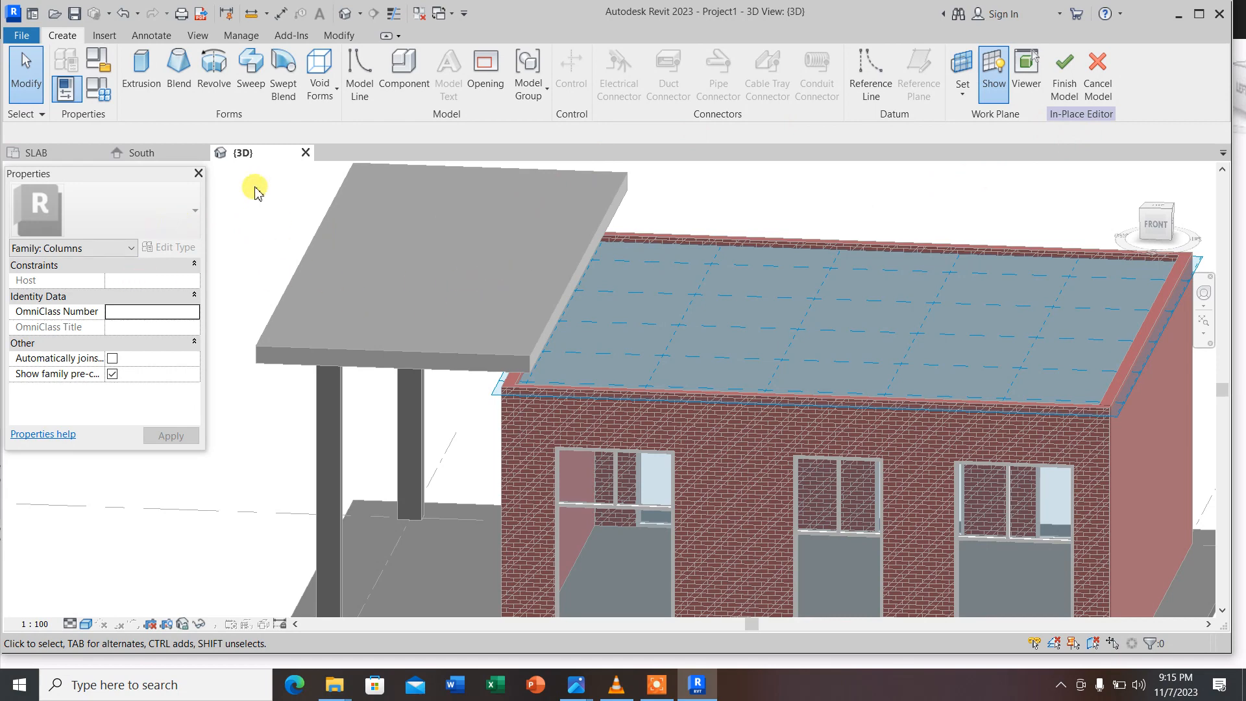
left_click(148, 92)
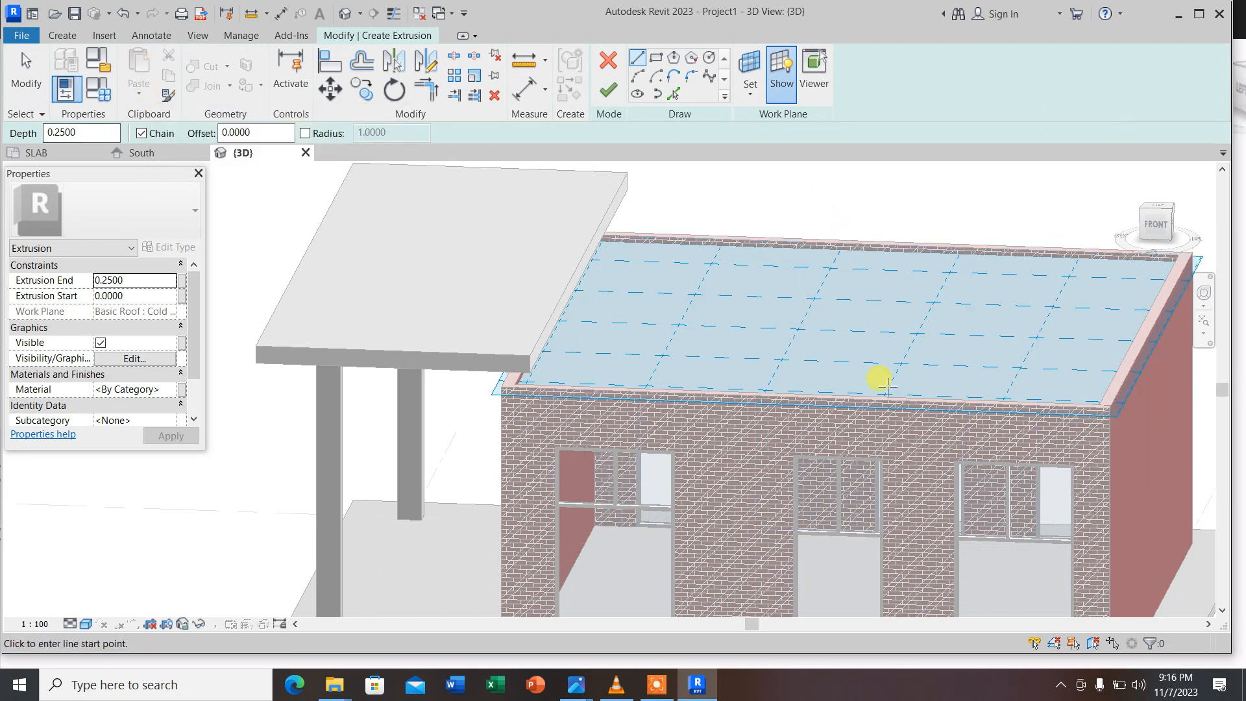
Orient the 3D view to look straight down on the building and set its visual style to Wireframe
scroll(701, 292, "down", 4)
scroll(709, 279, "up", 5)
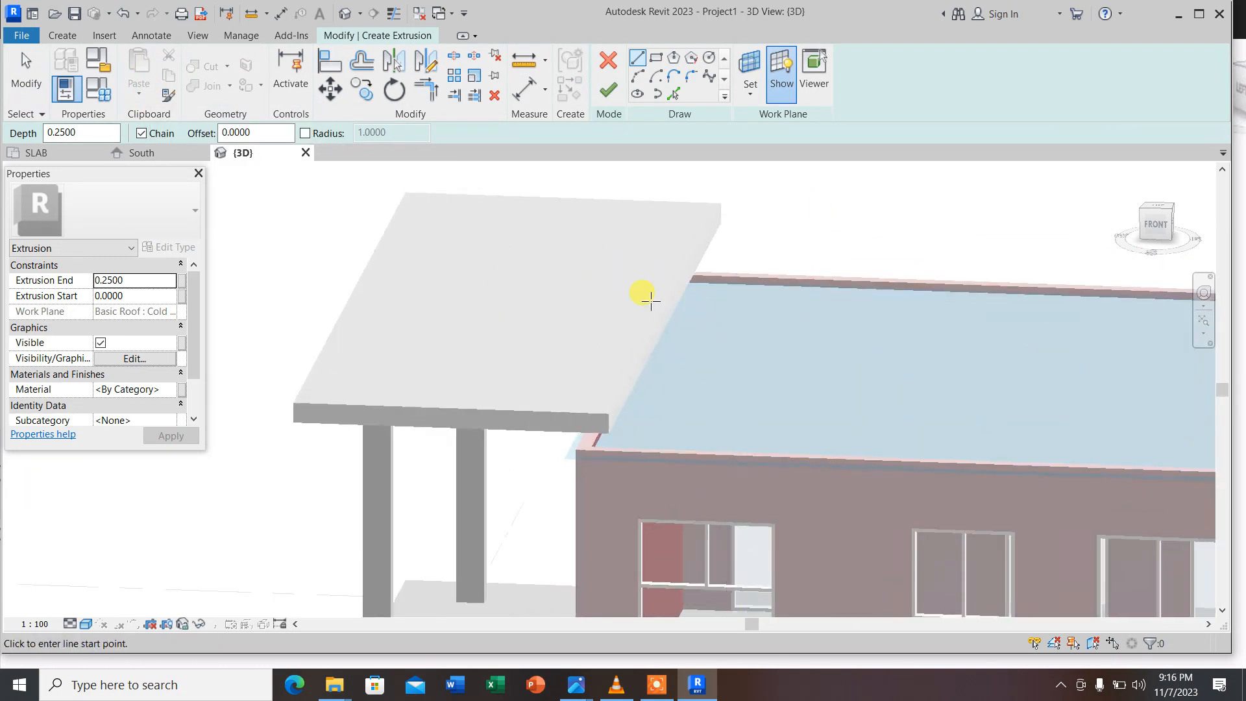
scroll(650, 300, "down", 3)
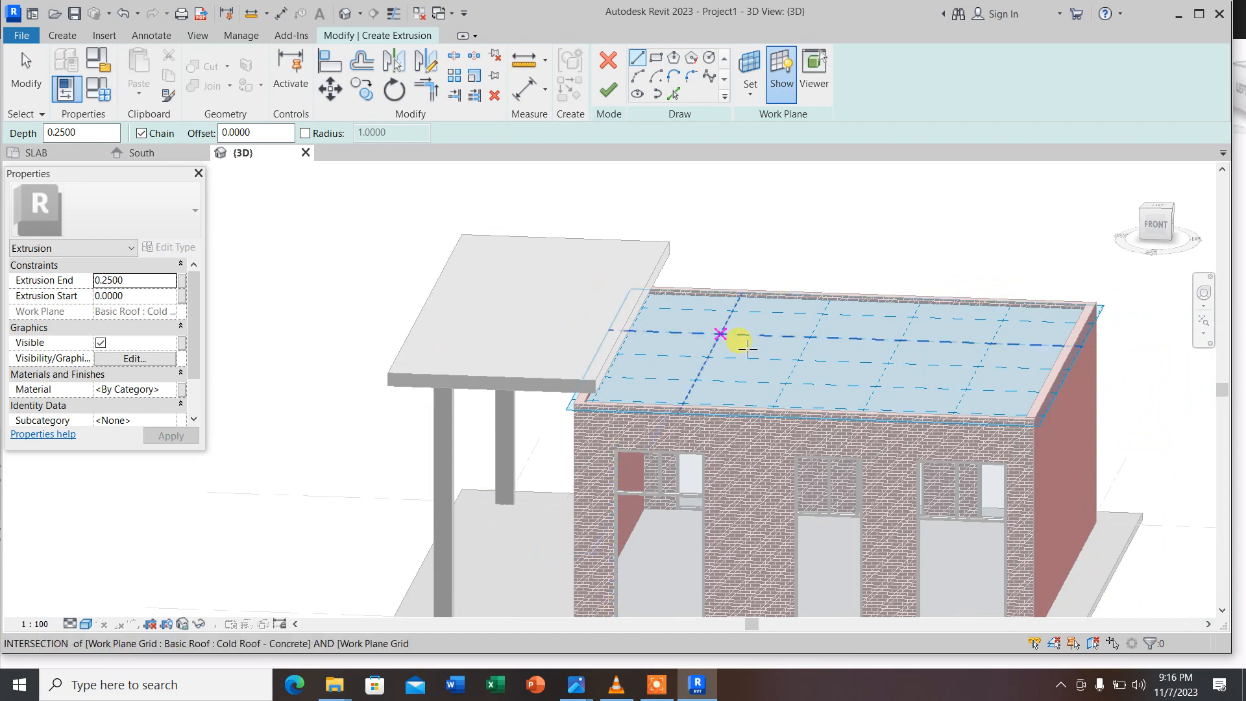
scroll(598, 257, "down", 2)
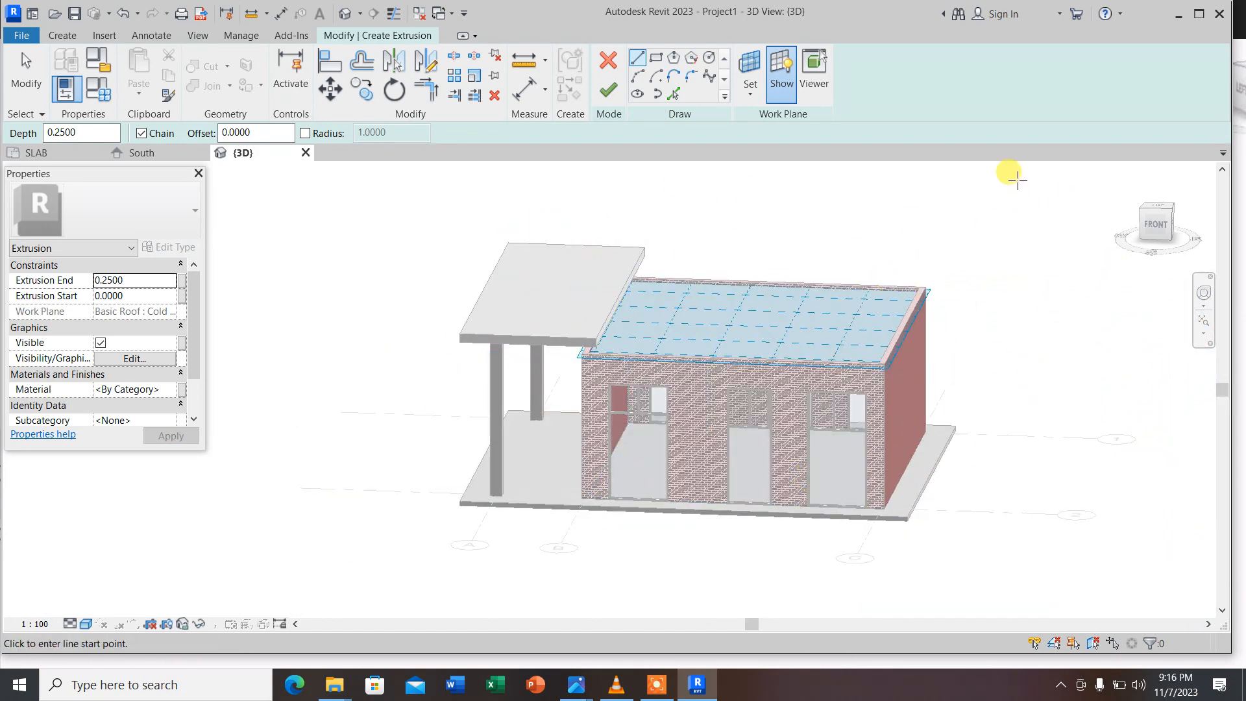
left_click(1158, 205)
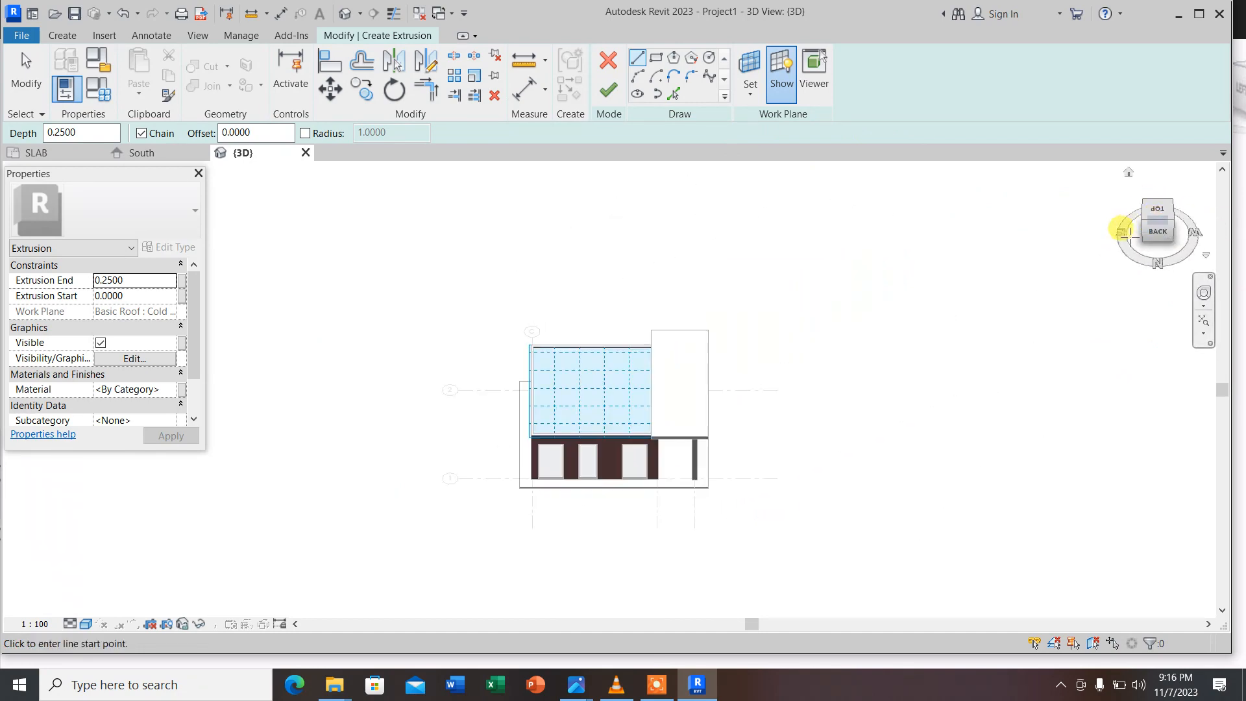
left_click(1124, 232)
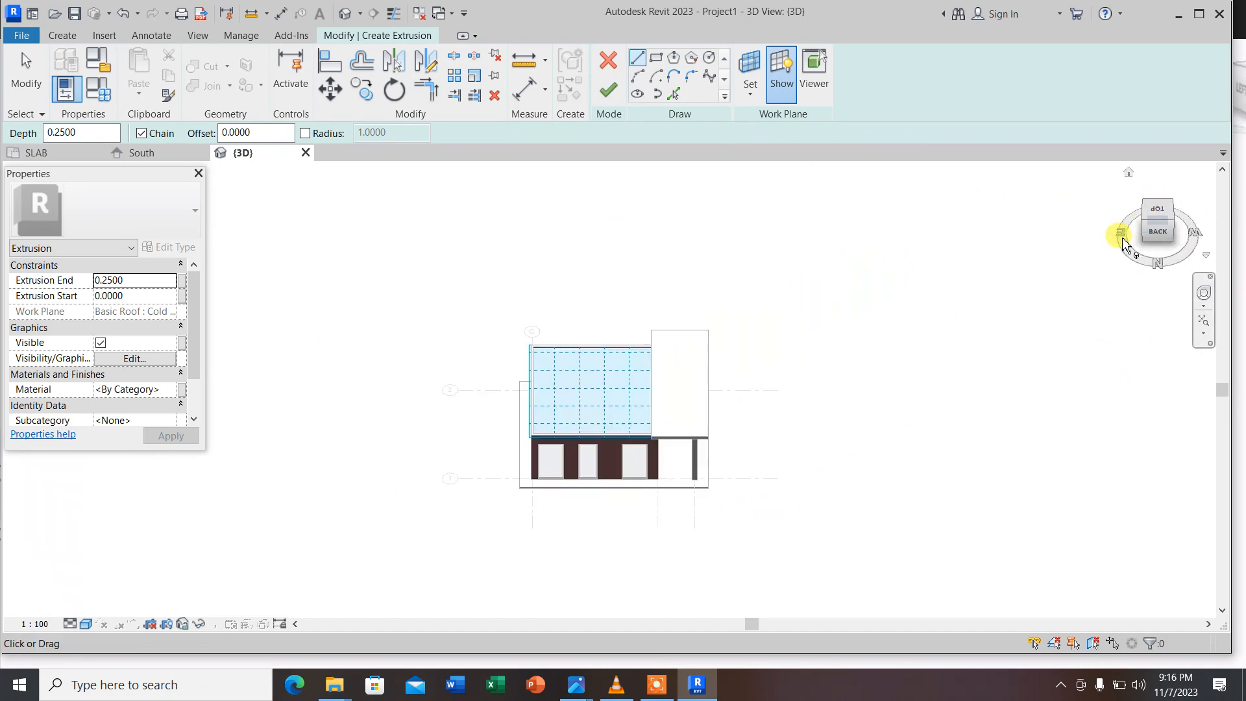
left_click(1130, 177)
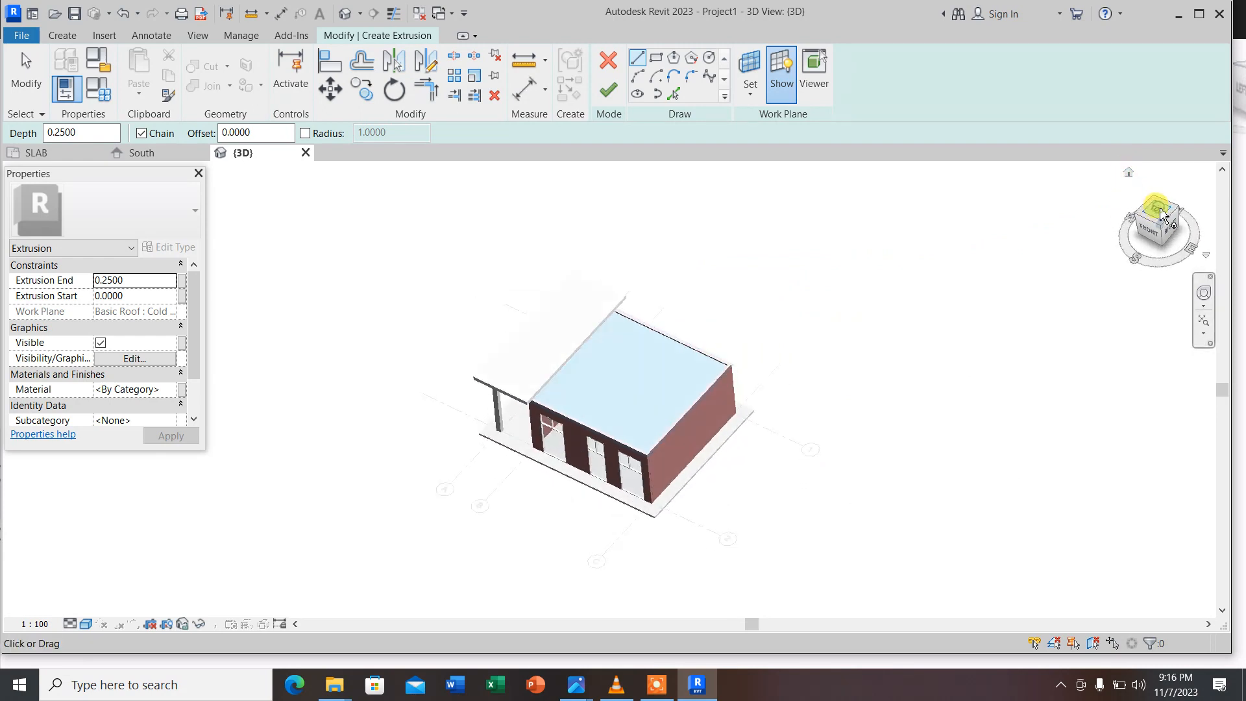
left_click(1162, 213)
scroll(591, 334, "up", 5)
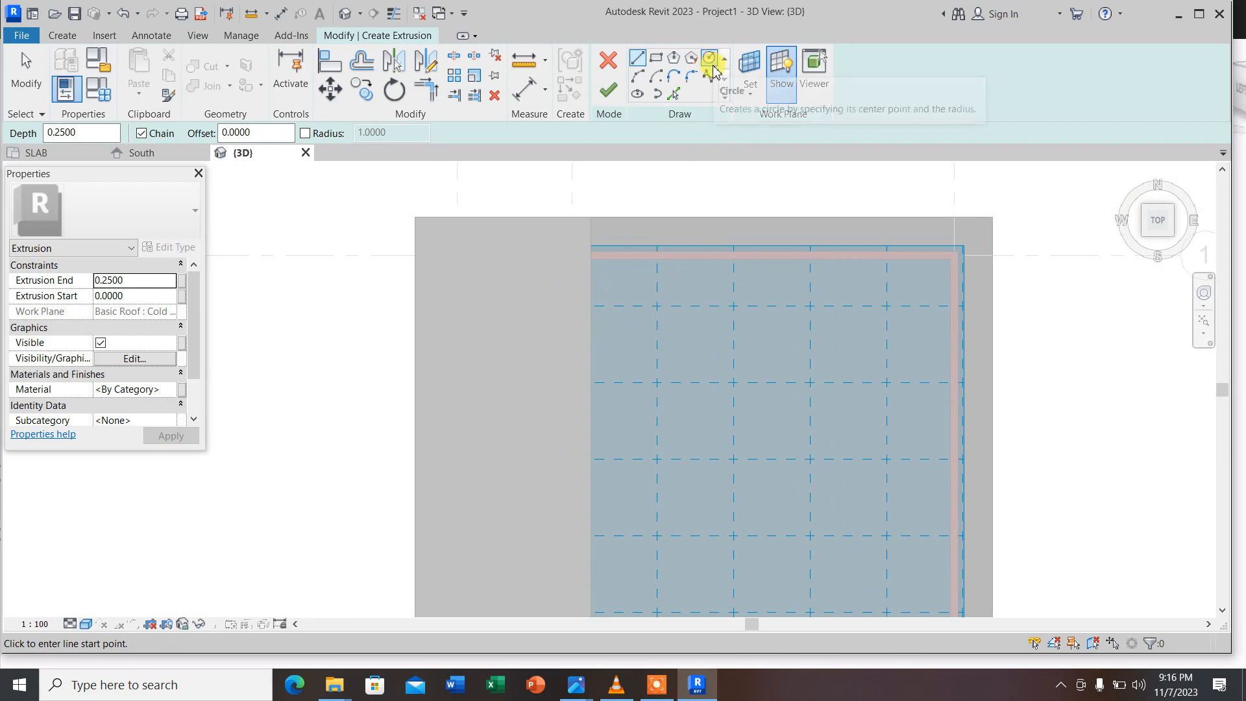
left_click(86, 627)
left_click(130, 544)
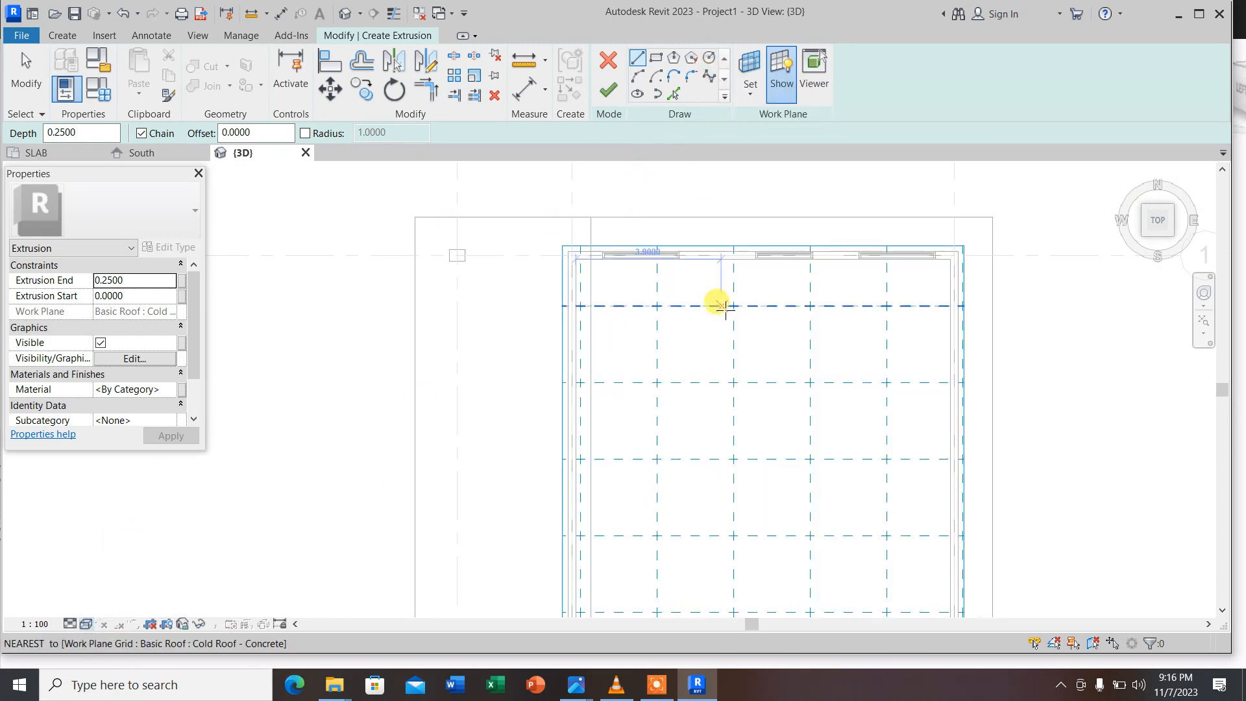
Sketch a circle with a radius of about 0.08 just inside the main building's north-west wall corner
scroll(606, 269, "up", 3)
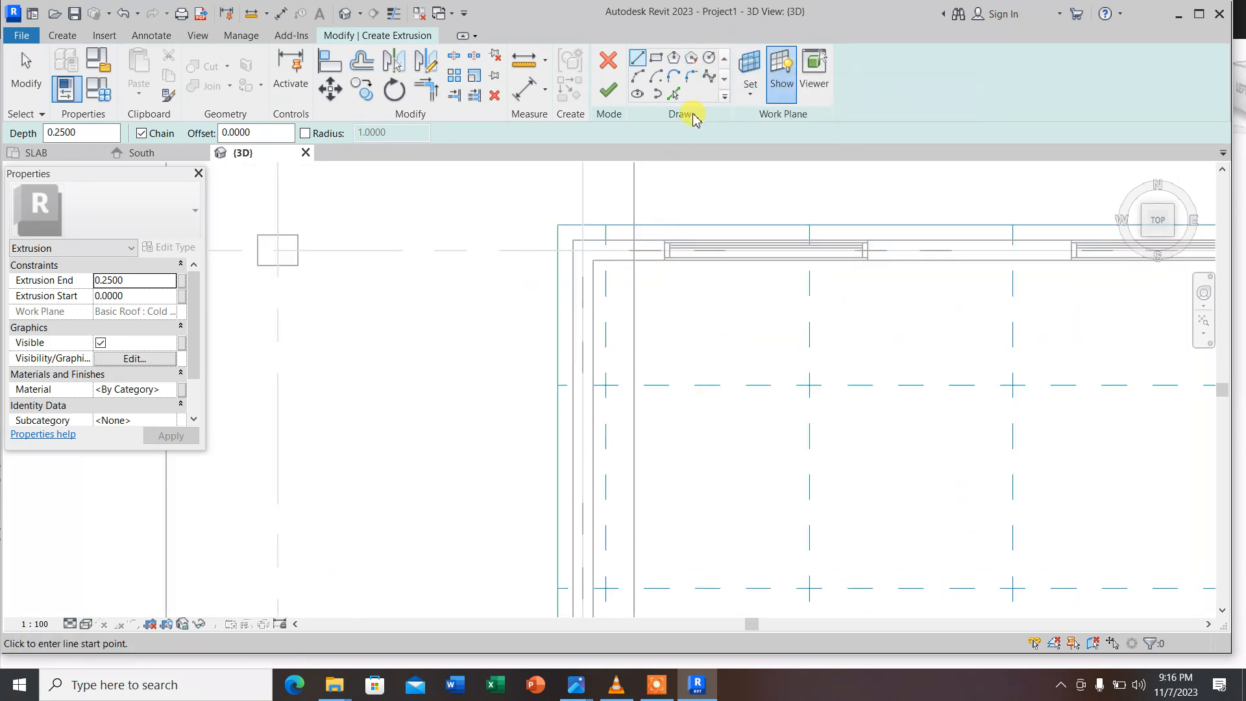
left_click(710, 58)
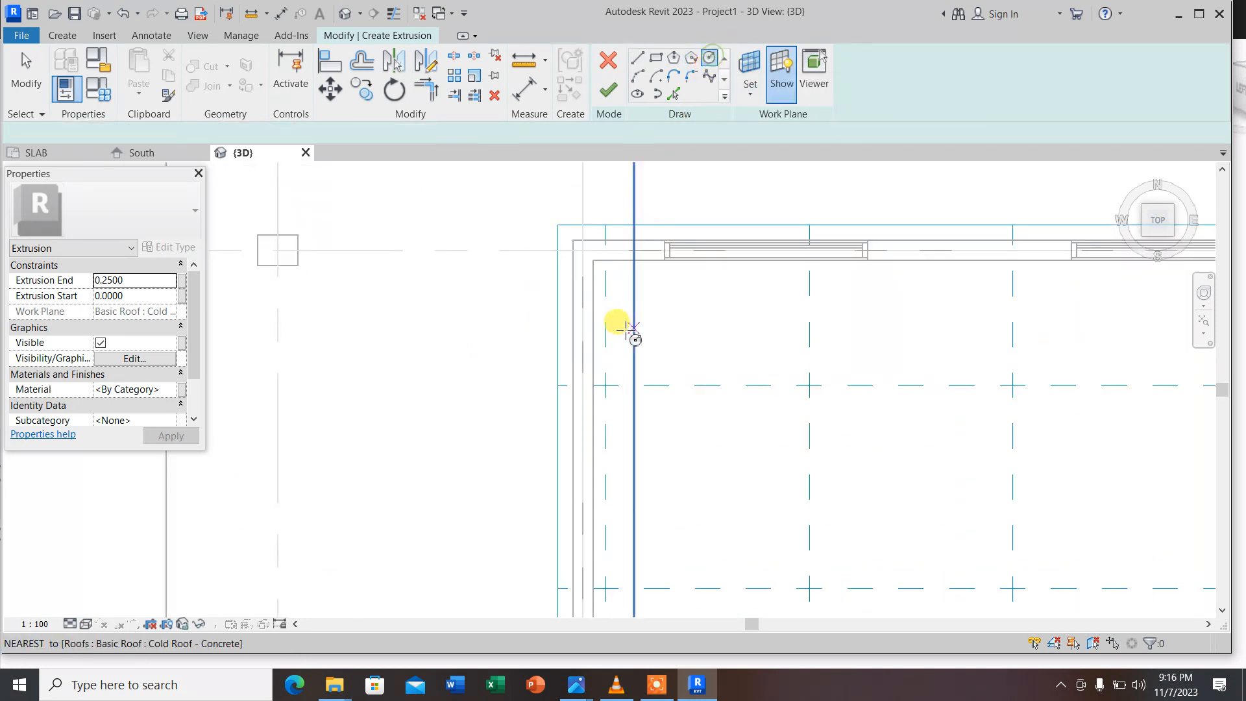
scroll(623, 278, "up", 2)
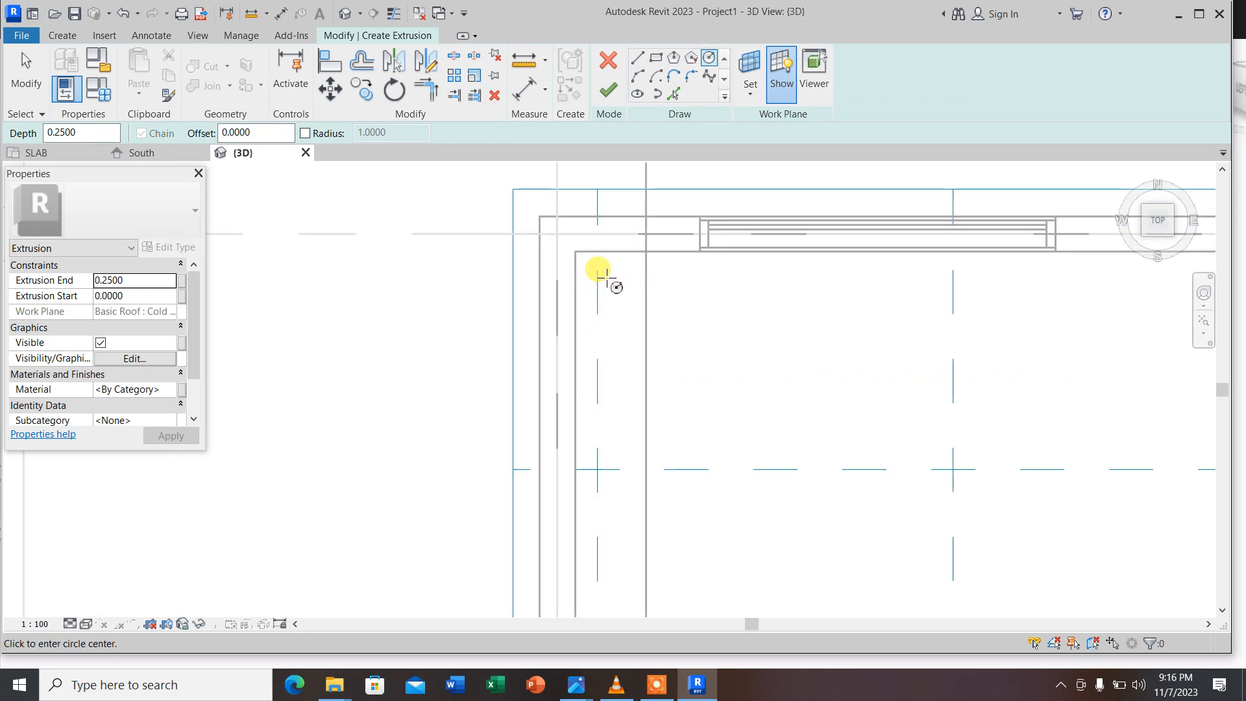
left_click(605, 276)
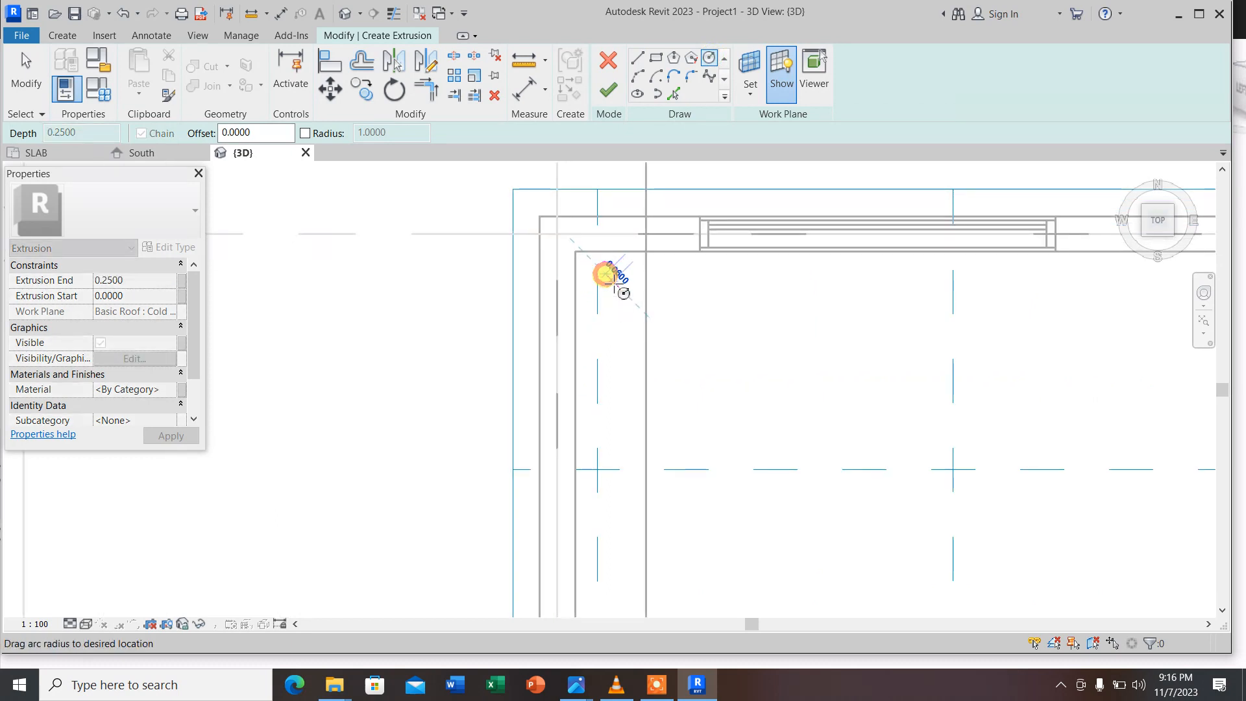
left_click(616, 288)
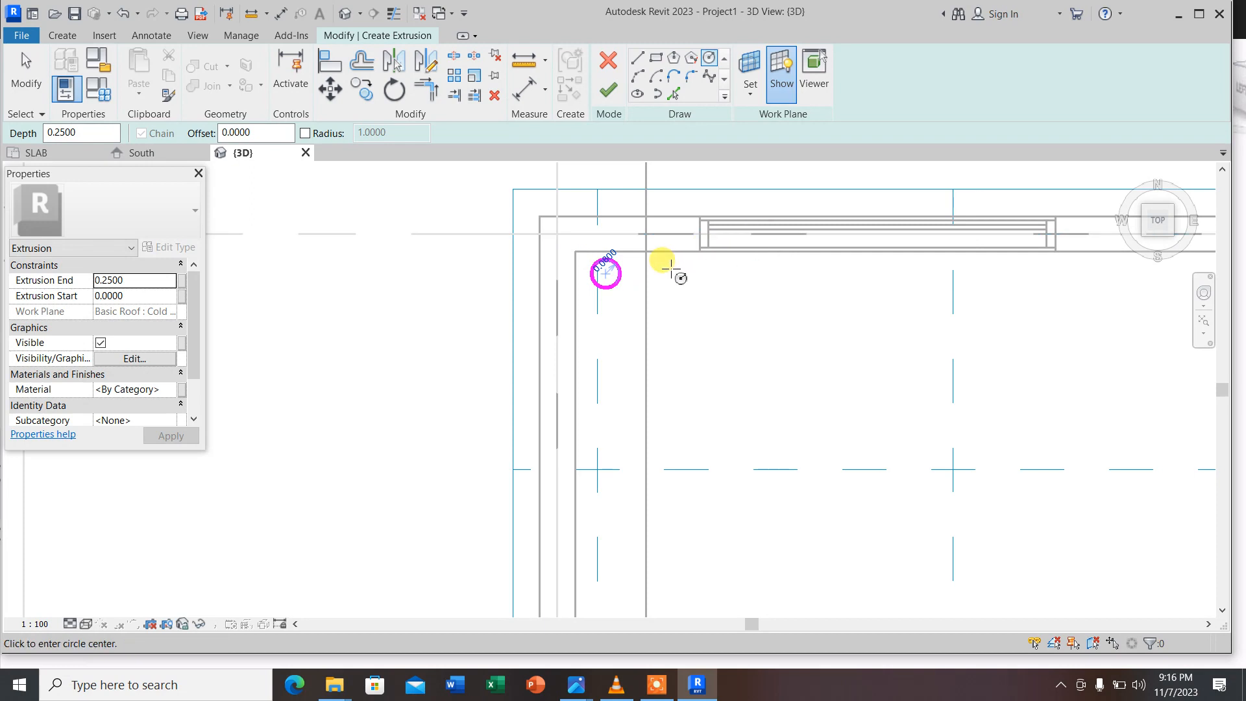
Copy the circle about 9.4 straight south to just inside the main building's south-west wall corner
left_click(26, 73)
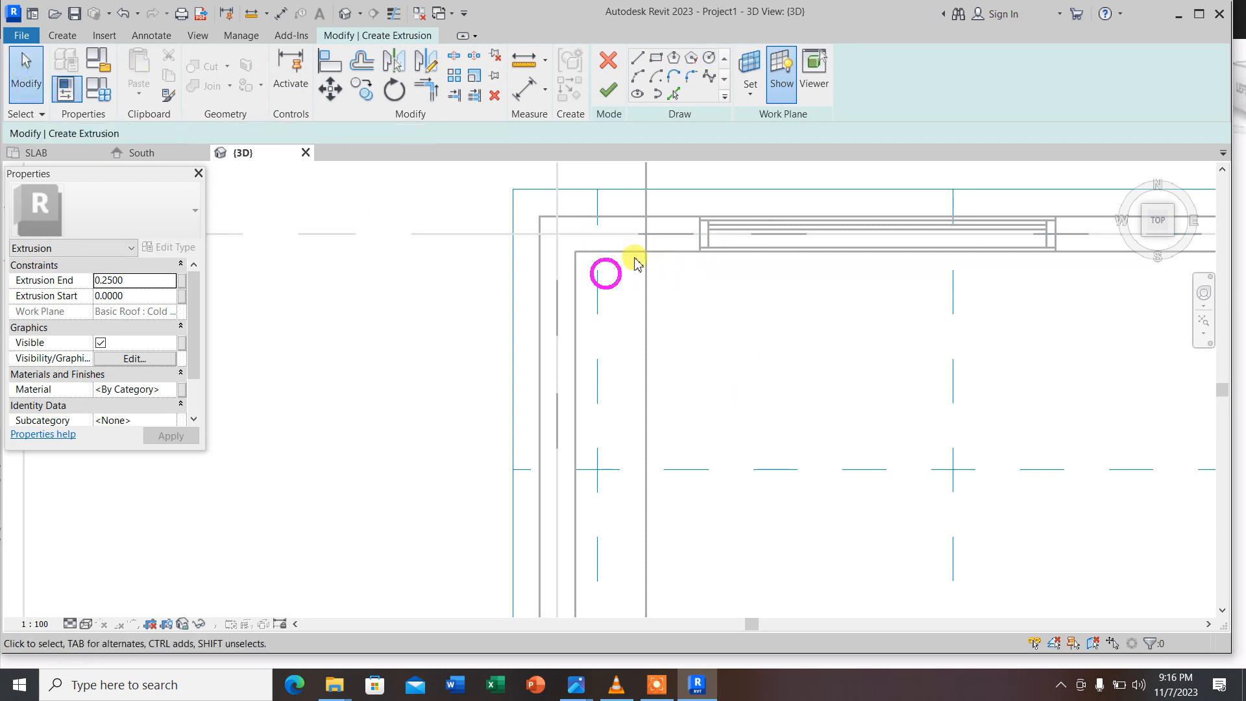
left_click(614, 292)
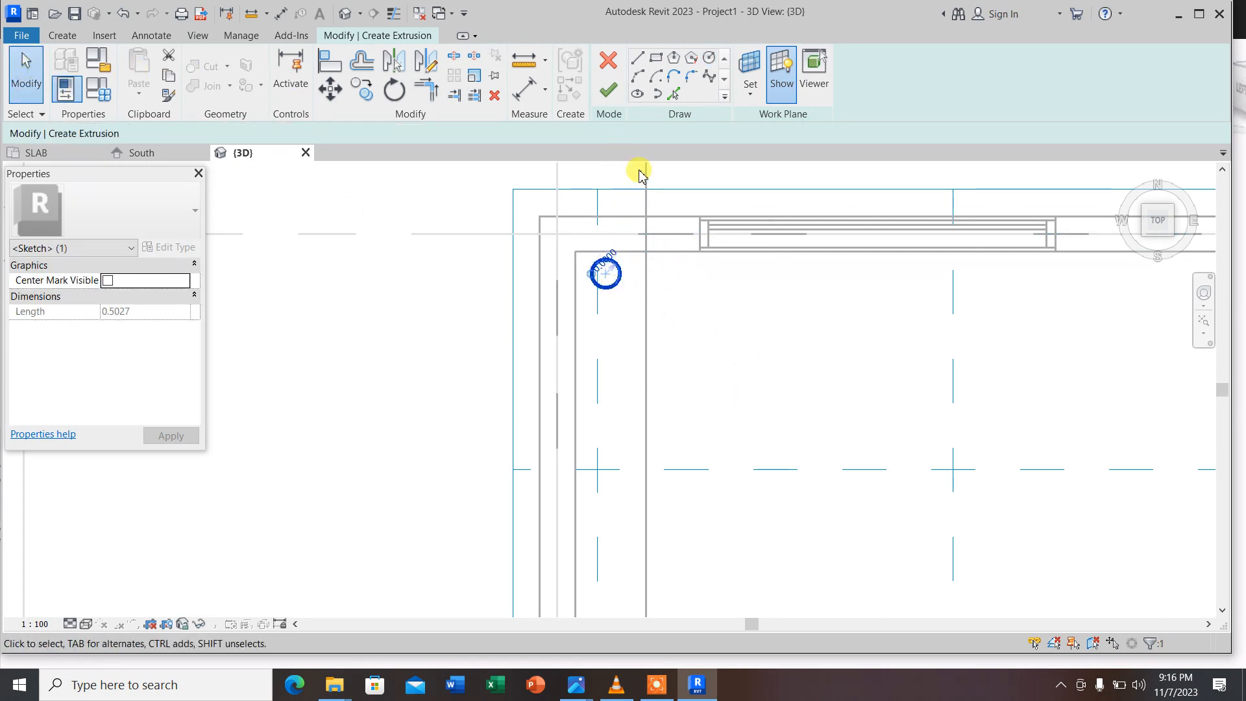
scroll(640, 172, "down", 1)
left_click(362, 91)
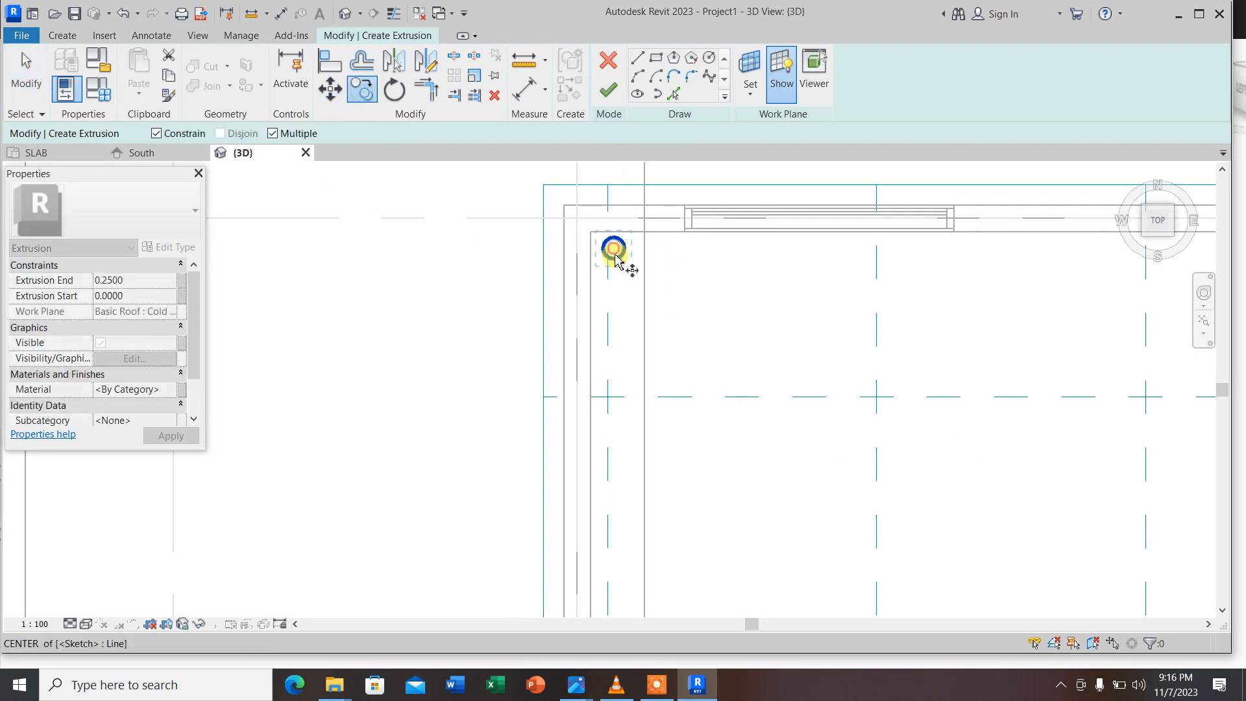
left_click(613, 248)
scroll(640, 223, "down", 1)
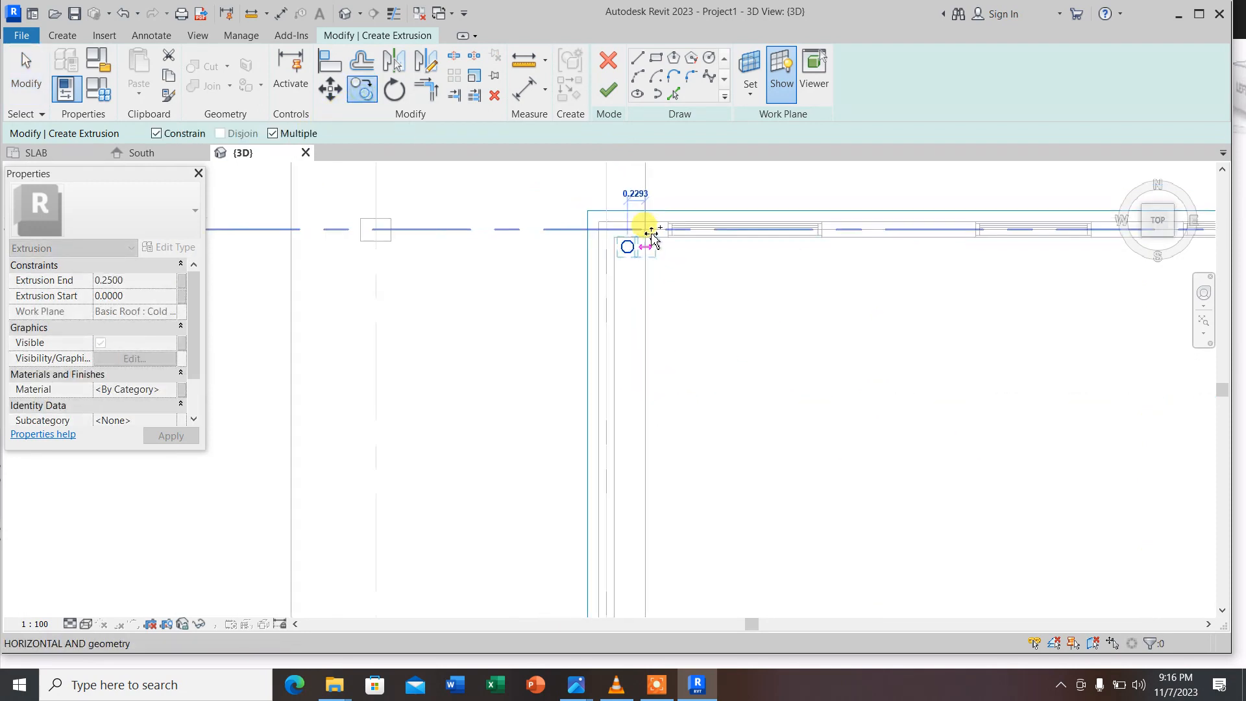
scroll(673, 222, "down", 3)
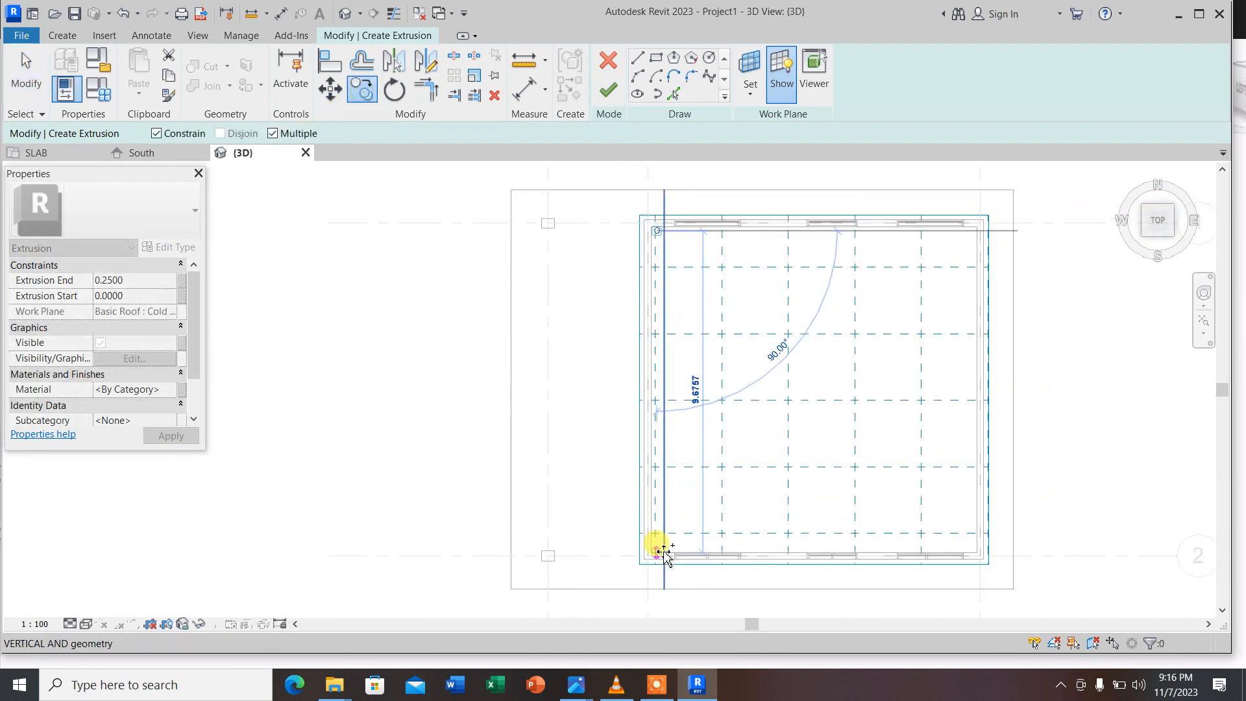
scroll(660, 545, "up", 3)
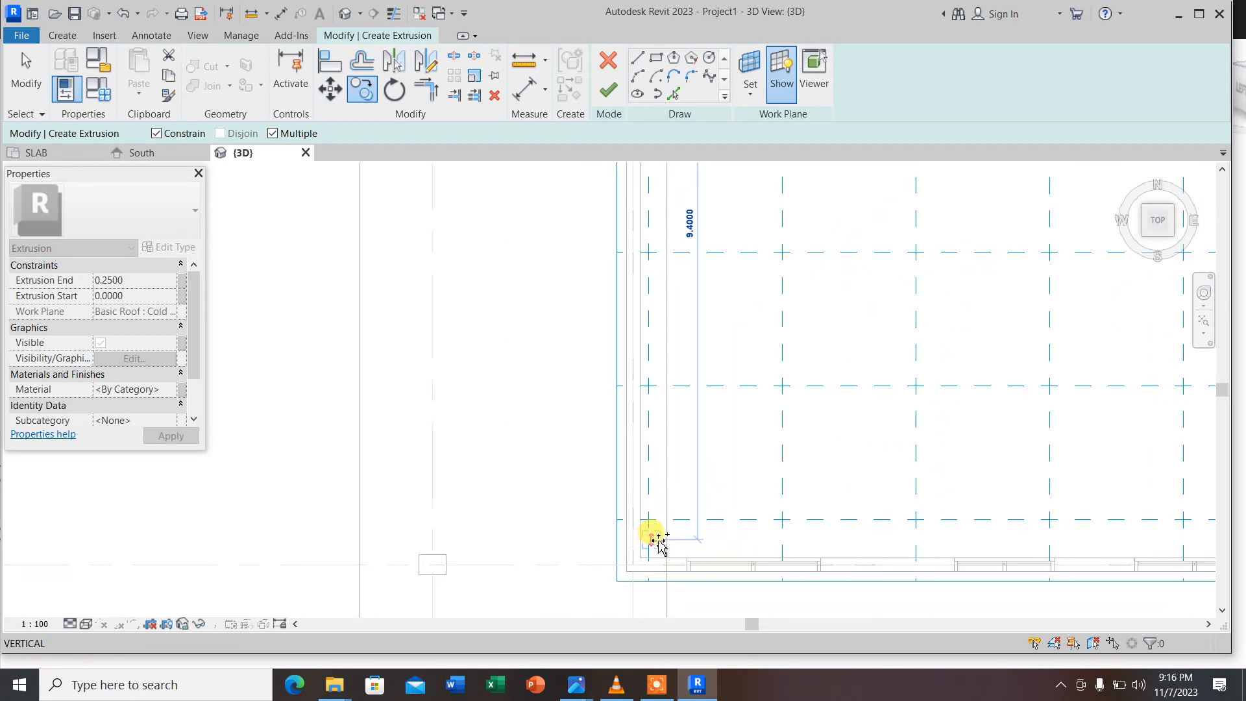
left_click(650, 538)
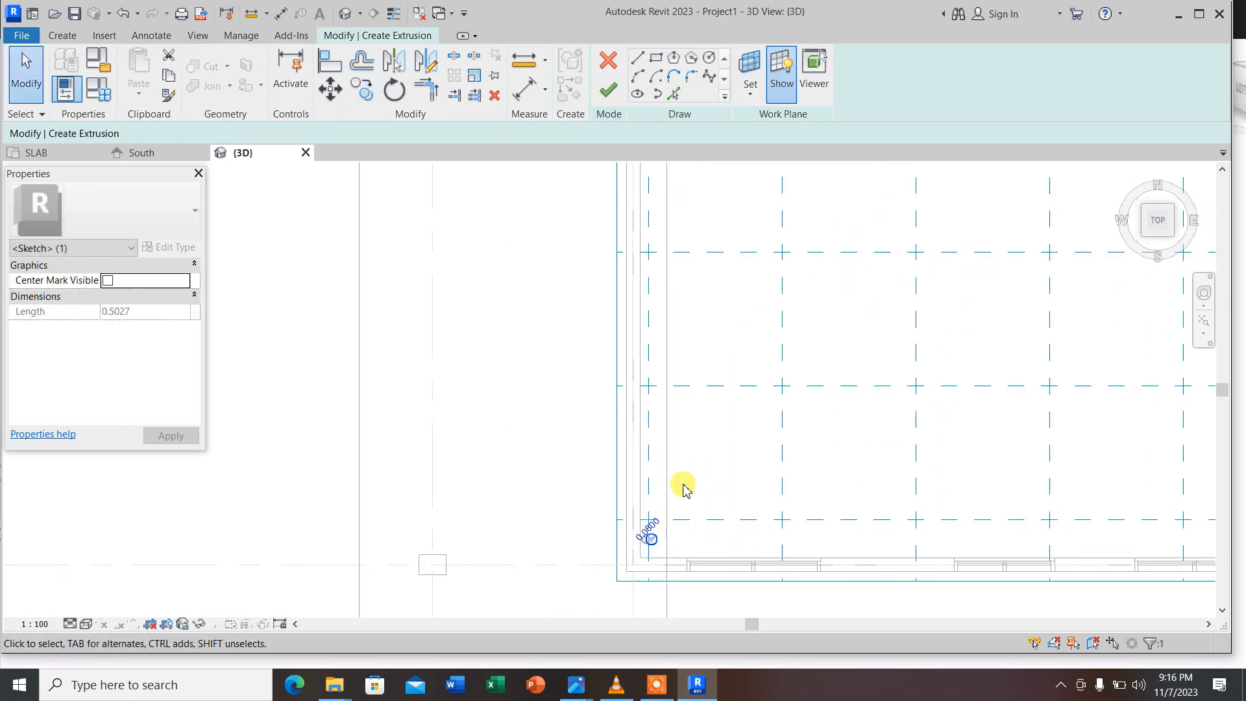
key("Escape")
scroll(537, 409, "down", 3)
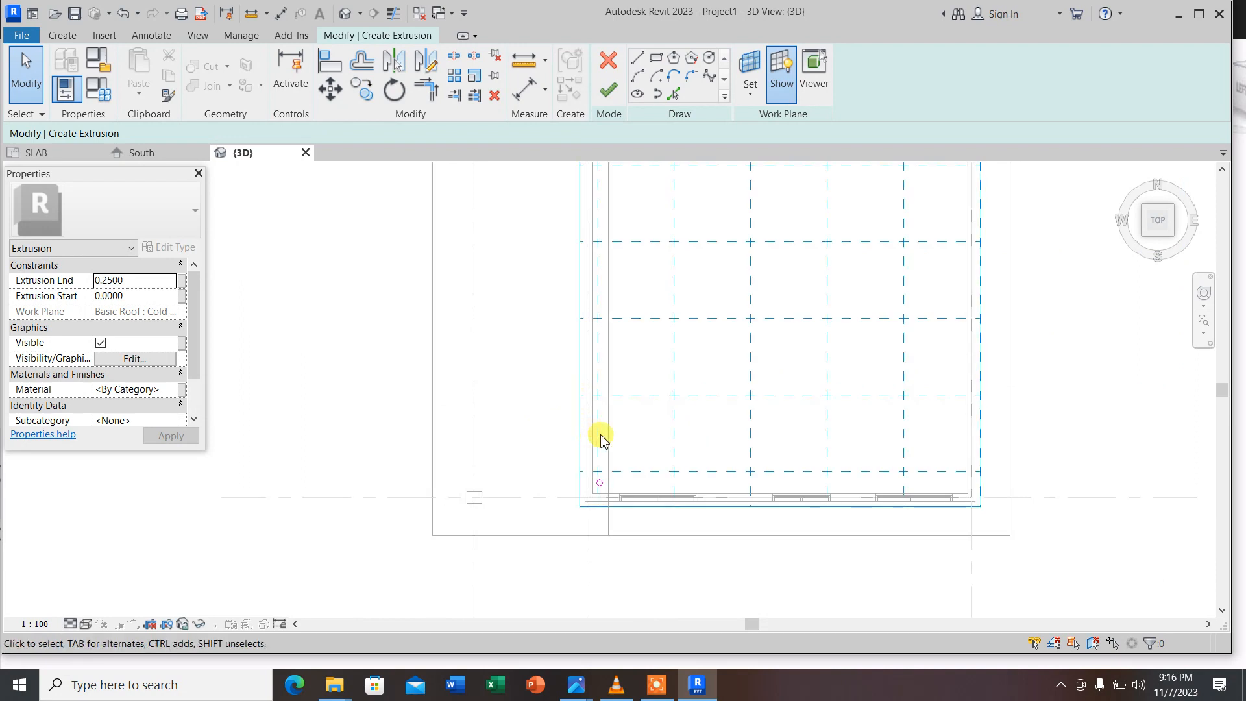
Set the extrusion end to 0.50 and finish the sketch of the two circles
scroll(593, 473, "up", 2)
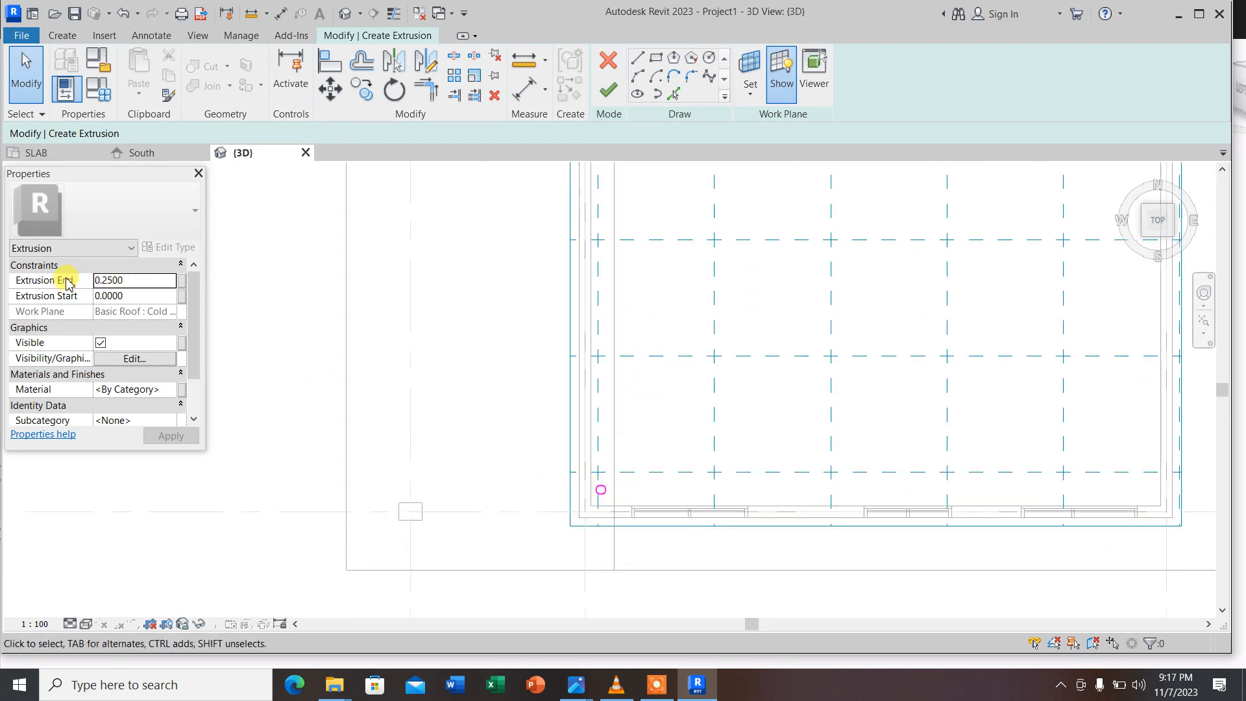
left_click(130, 284)
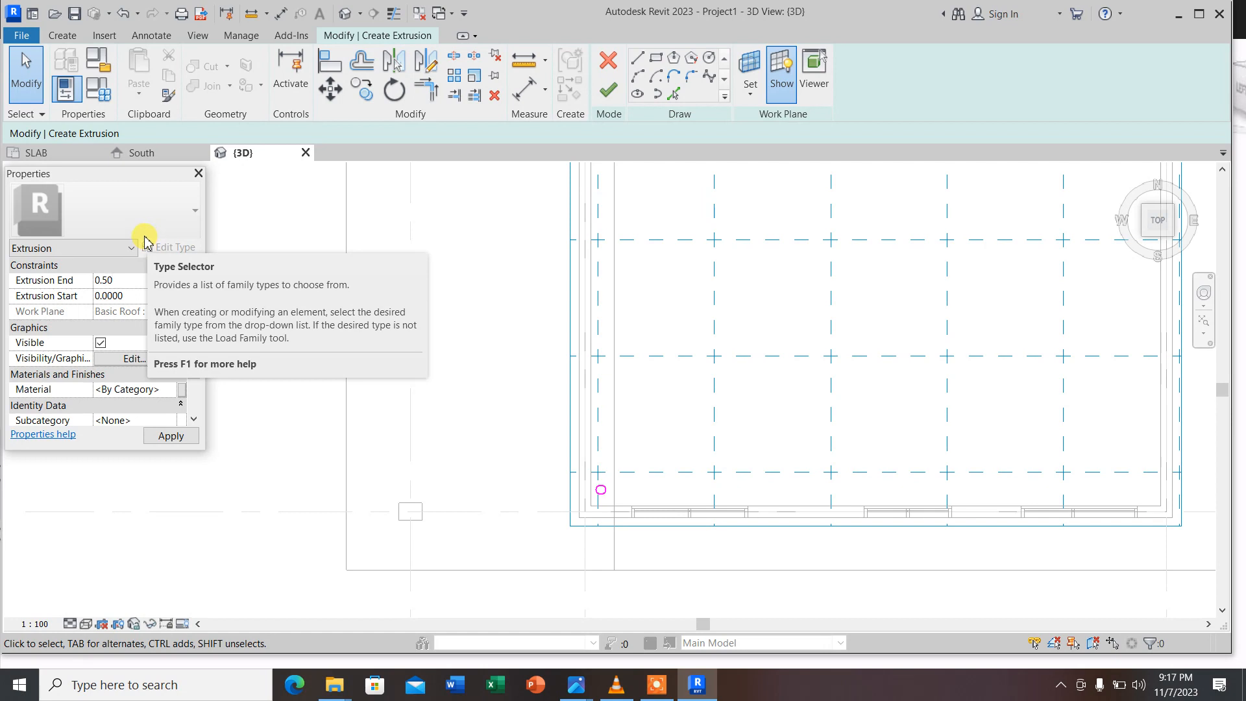
left_click(601, 490)
scroll(565, 396, "down", 5)
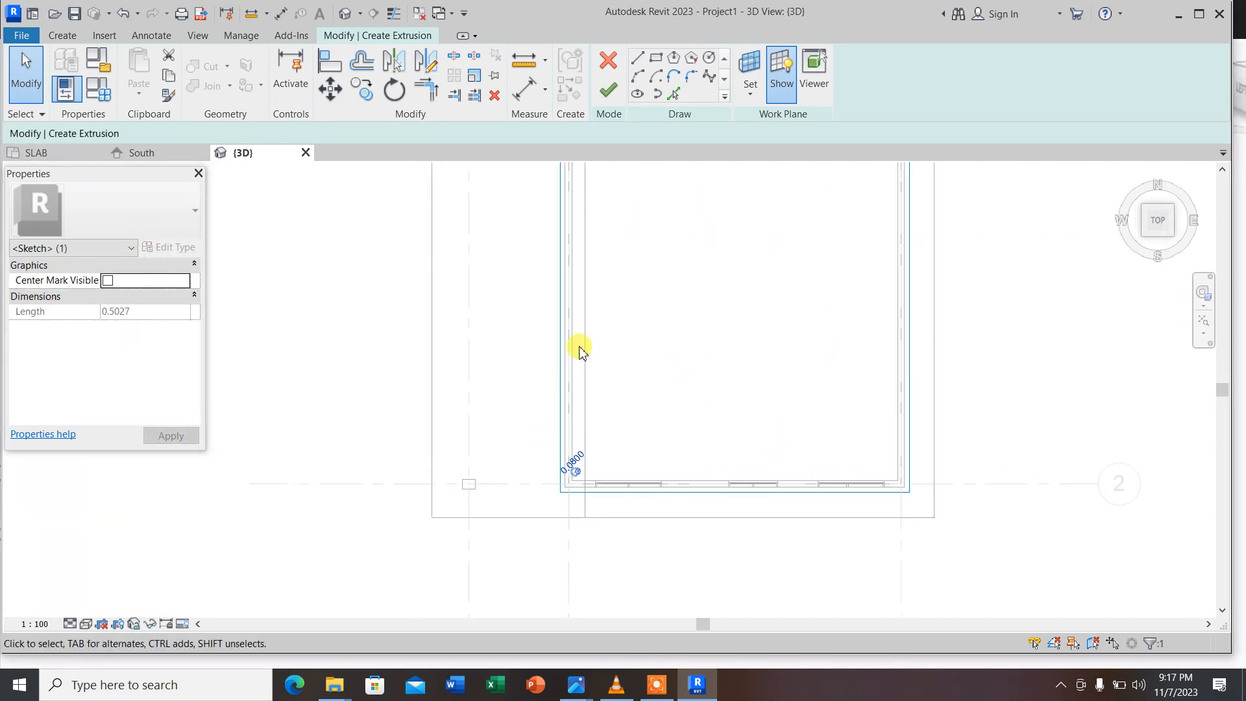
left_click(608, 91)
Examine the two extruded cylinders at the roof corners from above and in the home 3D orientation
scroll(590, 248, "up", 3)
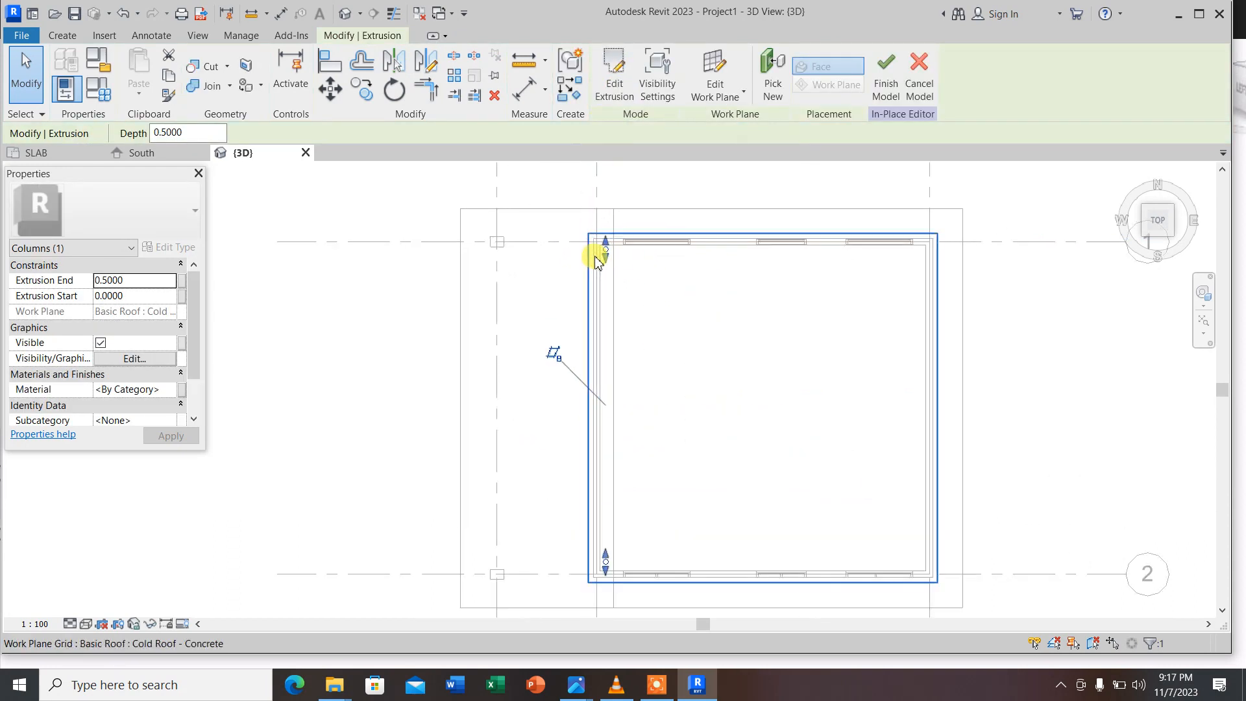
scroll(525, 280, "down", 3)
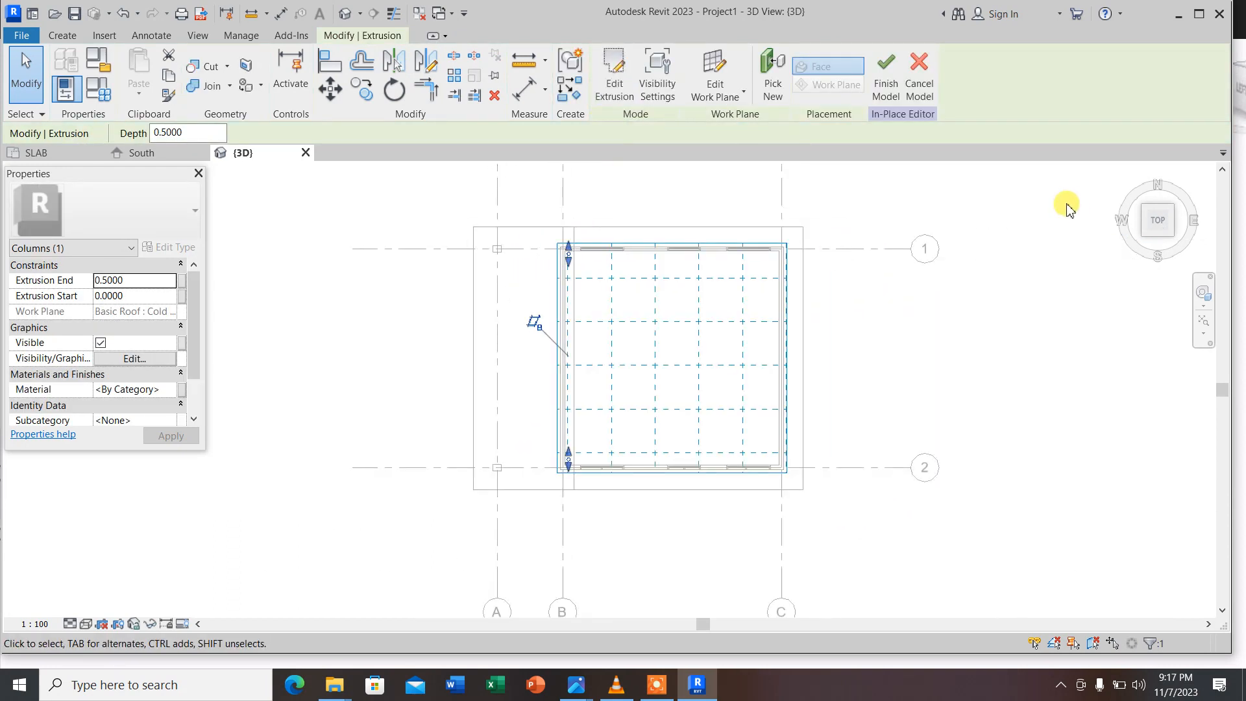
left_click(1128, 173)
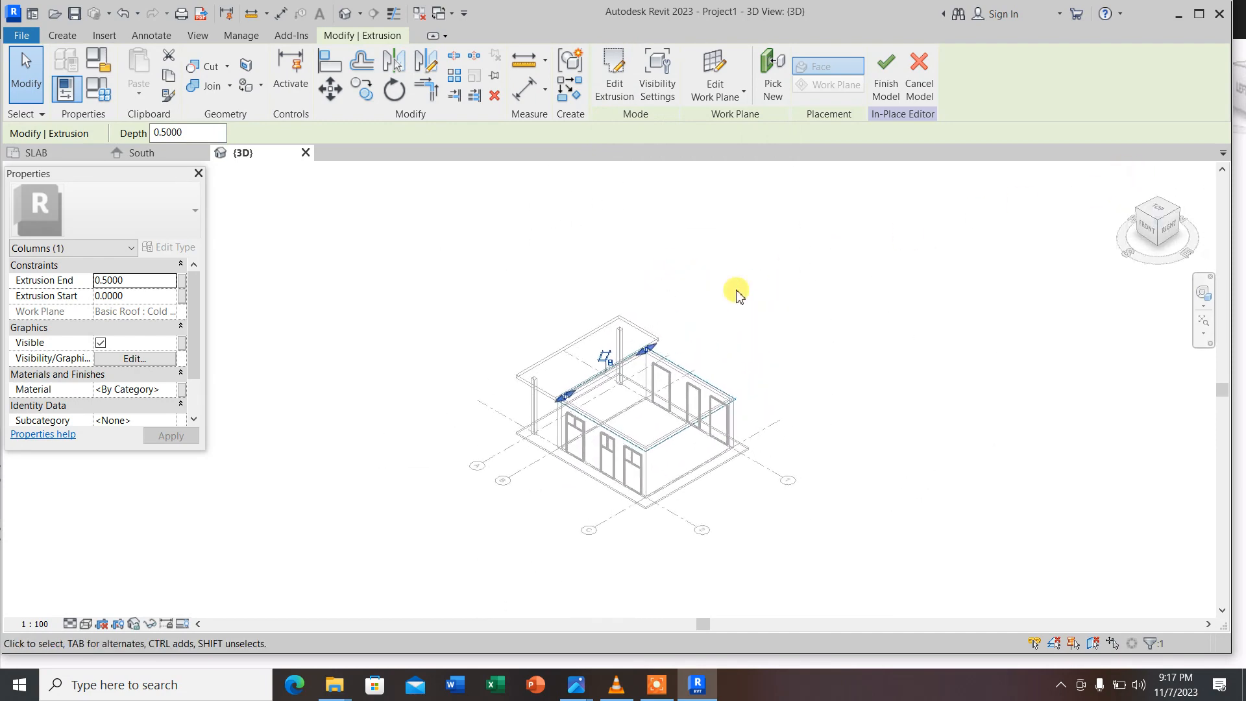
scroll(518, 442, "up", 2)
scroll(518, 441, "up", 5)
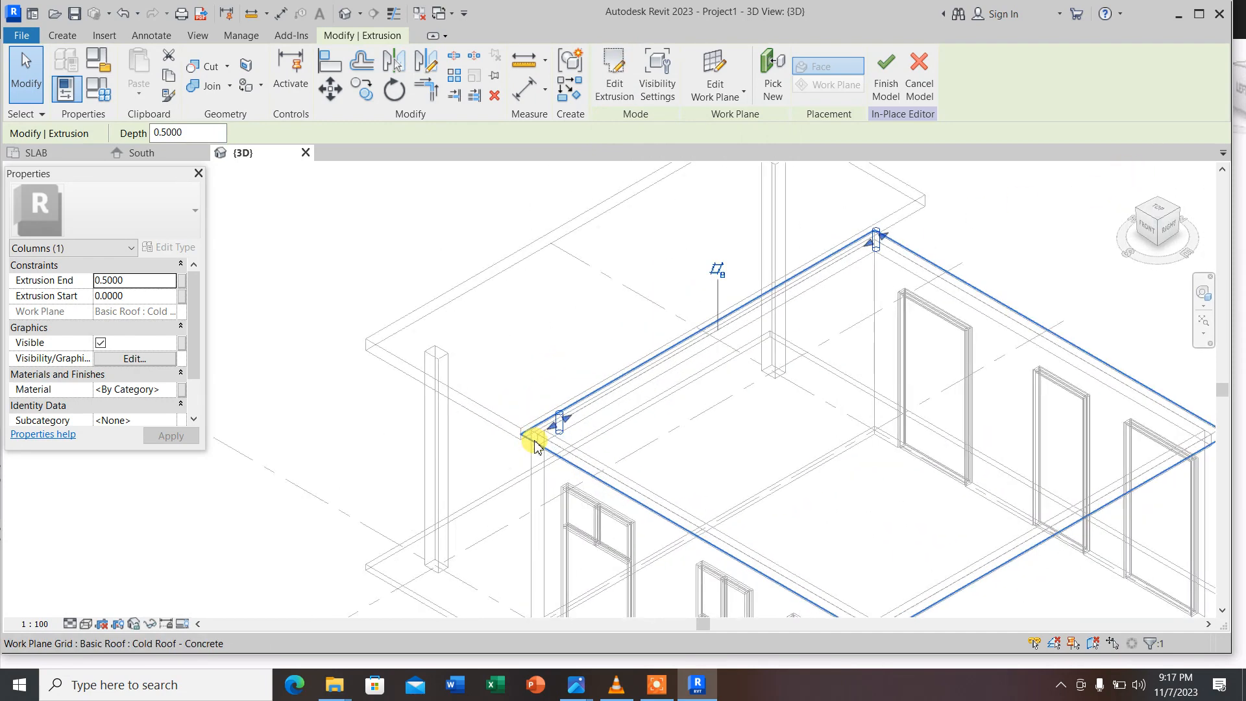
scroll(514, 413, "up", 1)
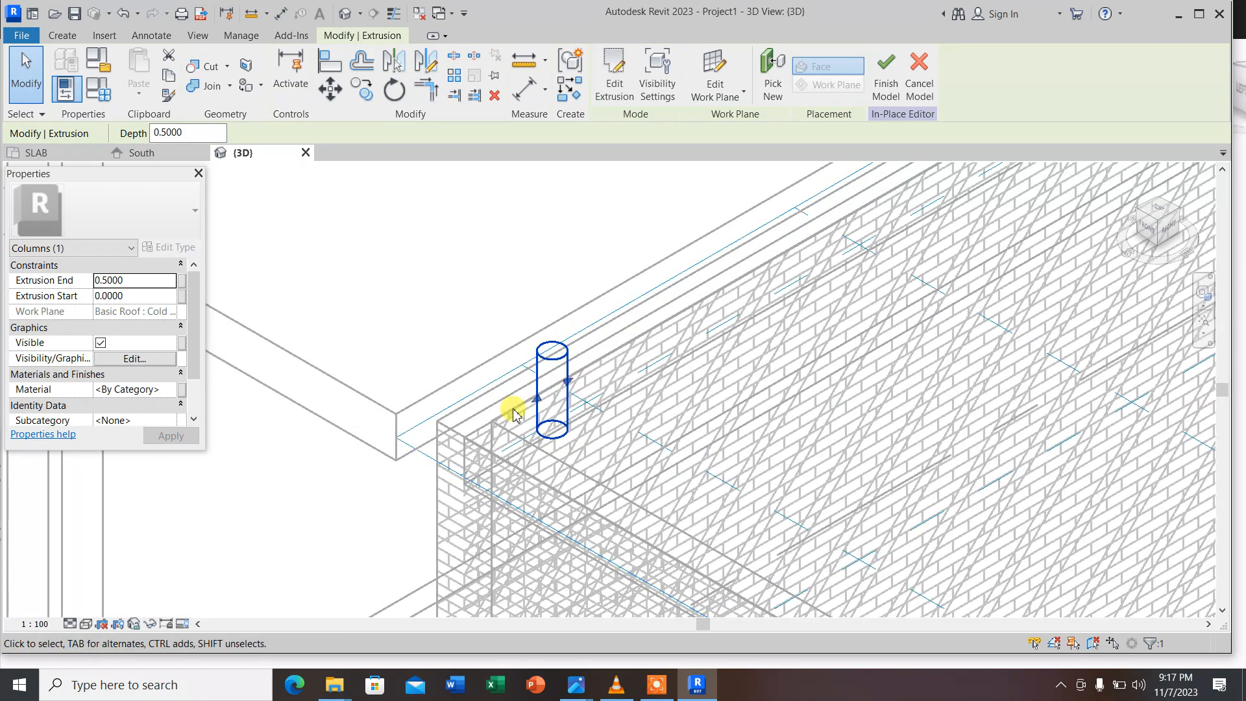
scroll(556, 396, "down", 3)
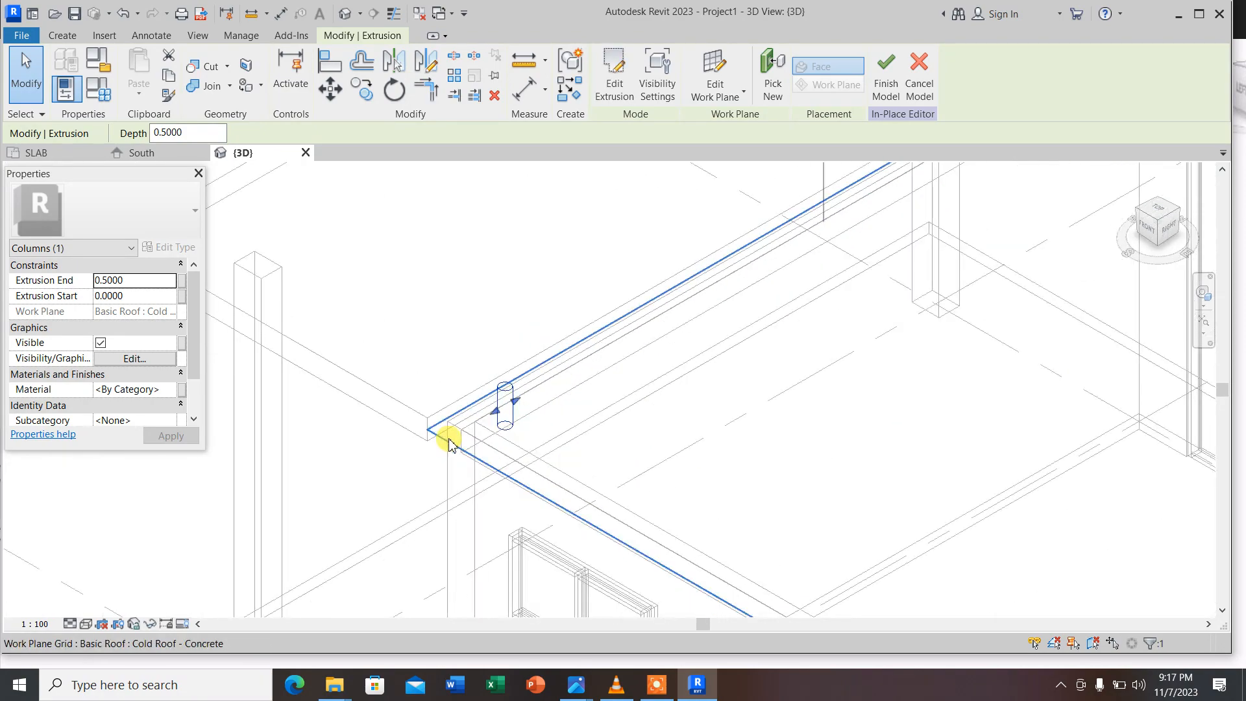
scroll(518, 458, "down", 5)
scroll(779, 264, "up", 8)
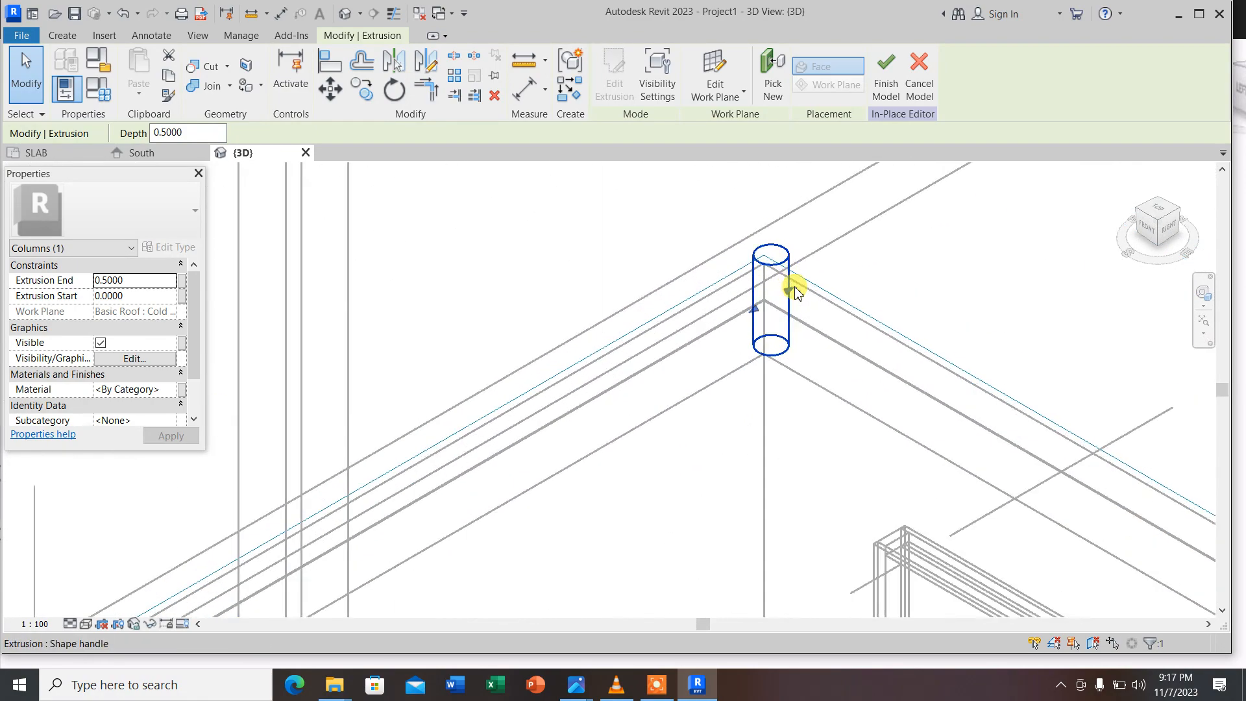
scroll(801, 252, "down", 5)
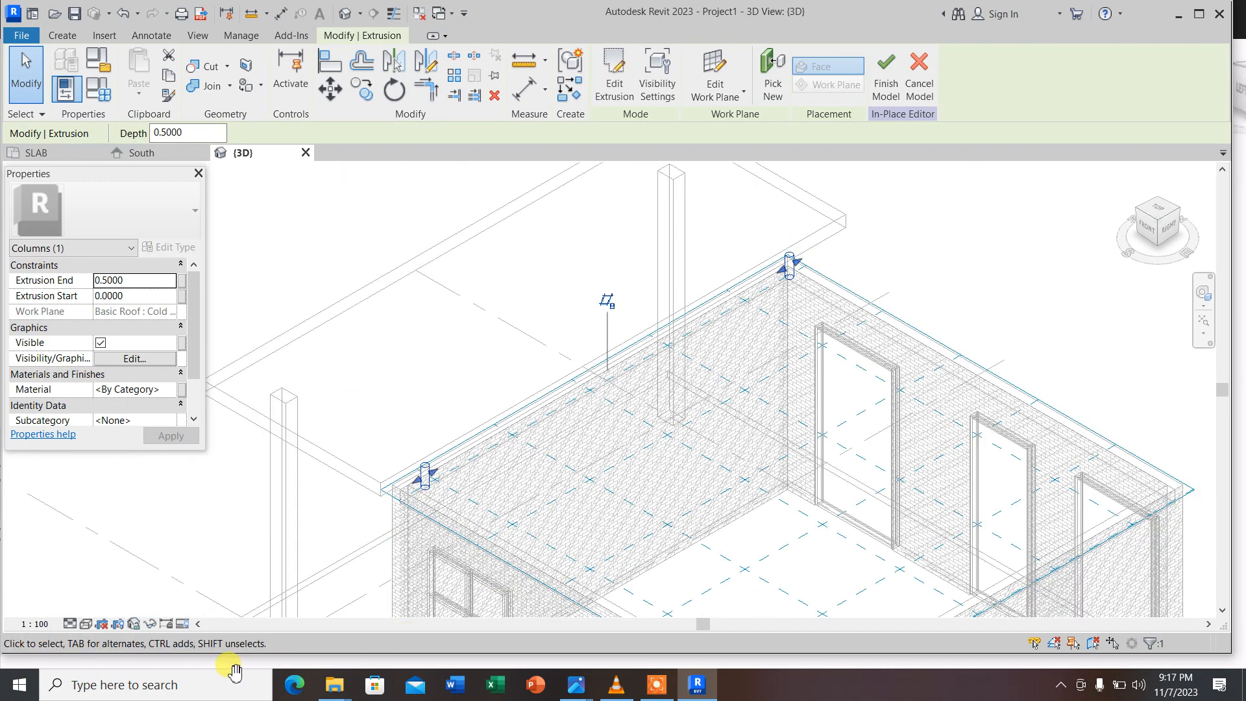
Set the 3D view's visual style to Shaded, clear the extrusion selection and inspect the cylinder beneath the canopy's edge
left_click(86, 624)
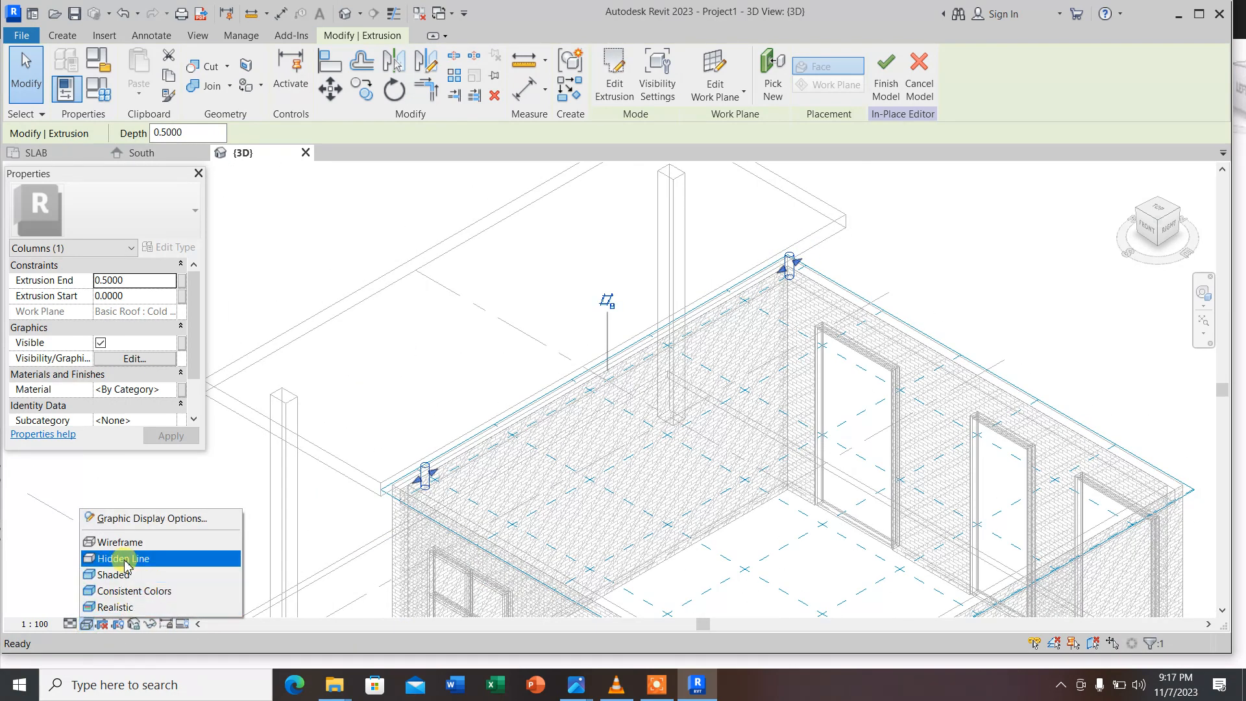
left_click(127, 575)
scroll(634, 340, "down", 3)
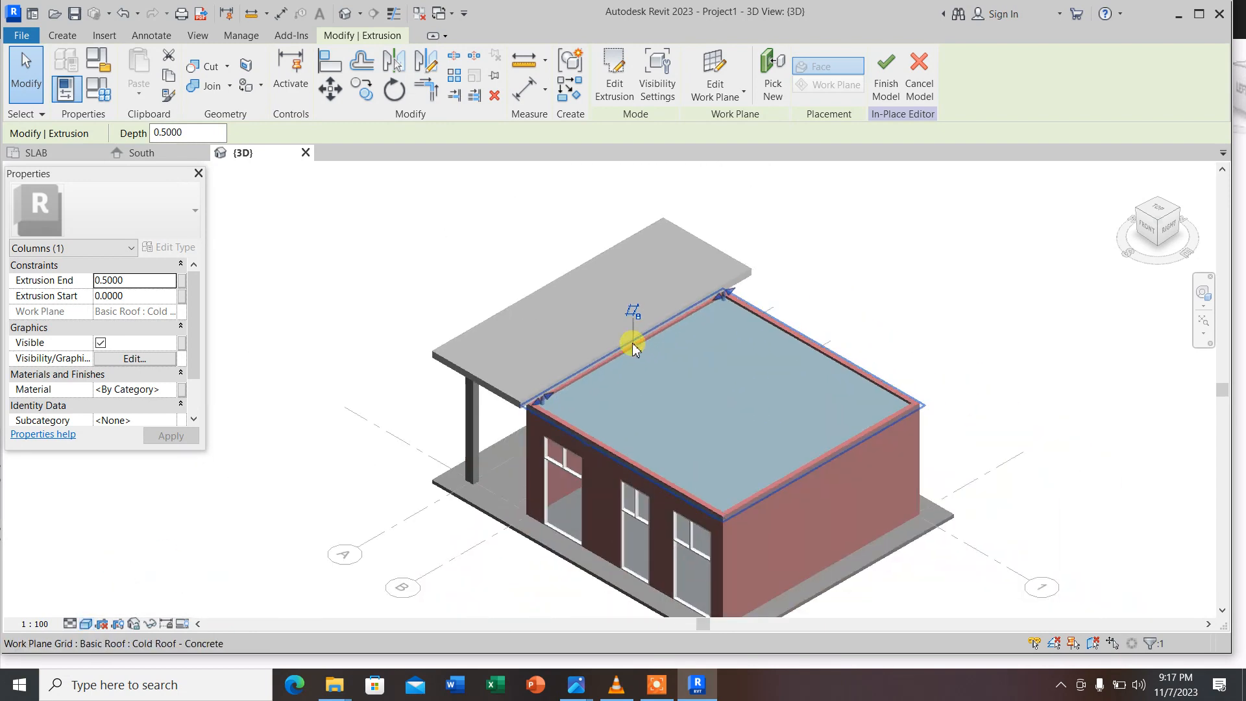
scroll(502, 409, "up", 5)
left_click(501, 409)
scroll(398, 426, "down", 3)
scroll(598, 412, "up", 6)
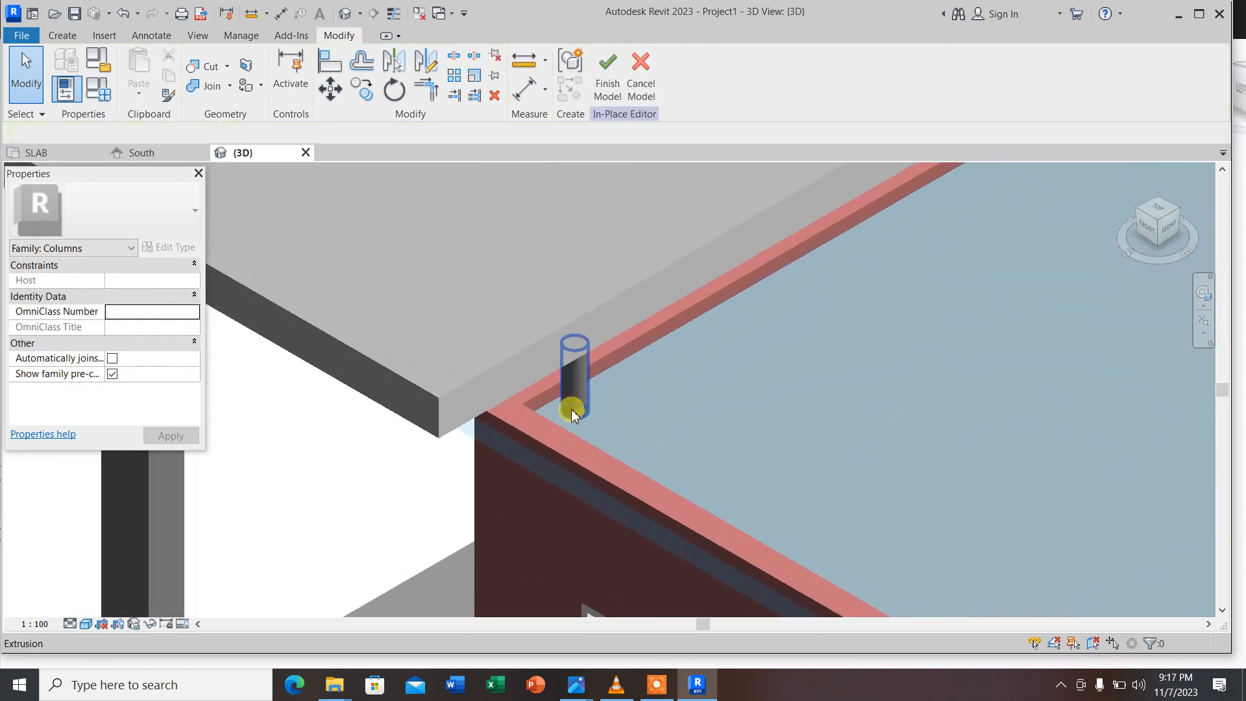
Check the canopy and roof in 3D, switch to the SLAB floor plan and finish the in-place column model
scroll(601, 390, "down", 5)
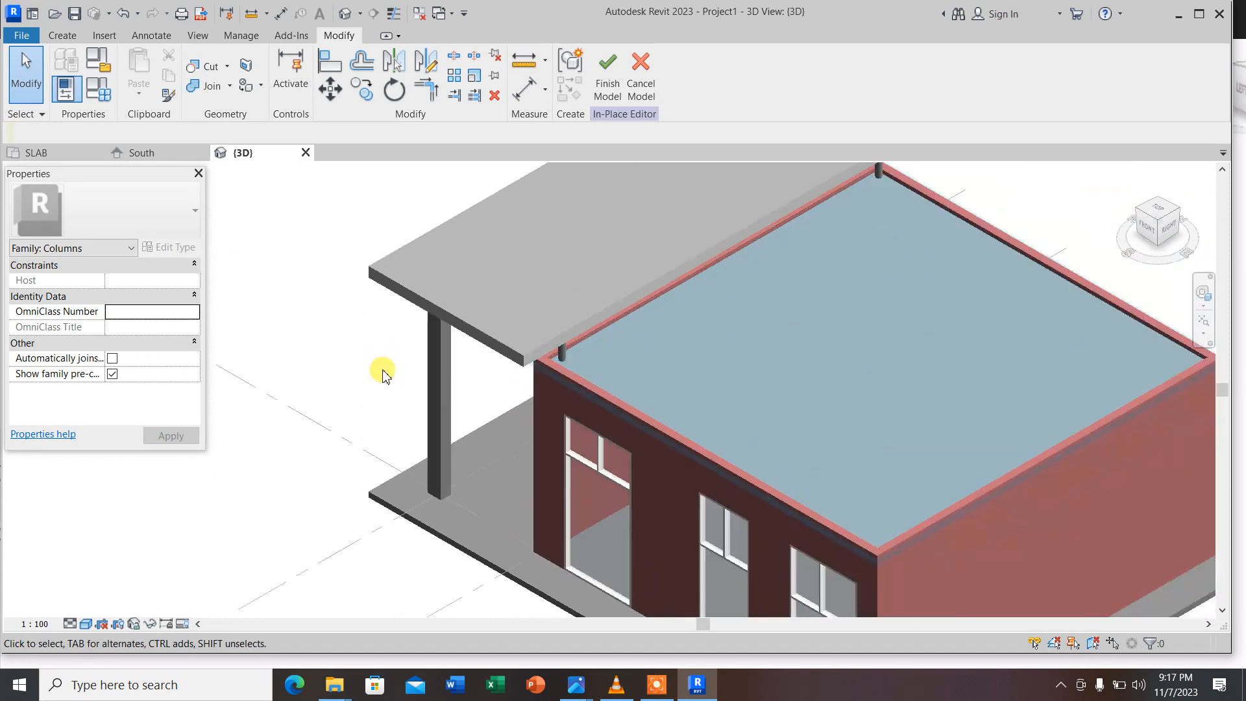
middle_click_drag(392, 495, 653, 381, "shift")
scroll(613, 480, "down", 4)
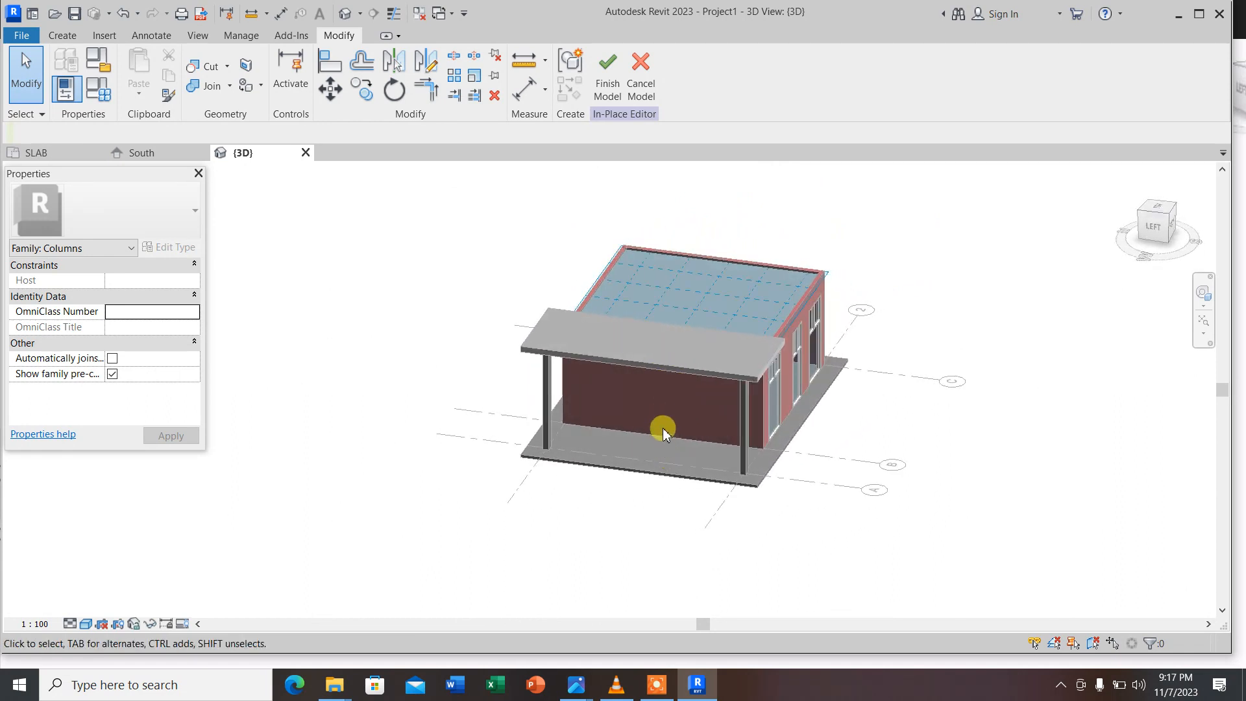
left_click(34, 152)
scroll(679, 367, "up", 2)
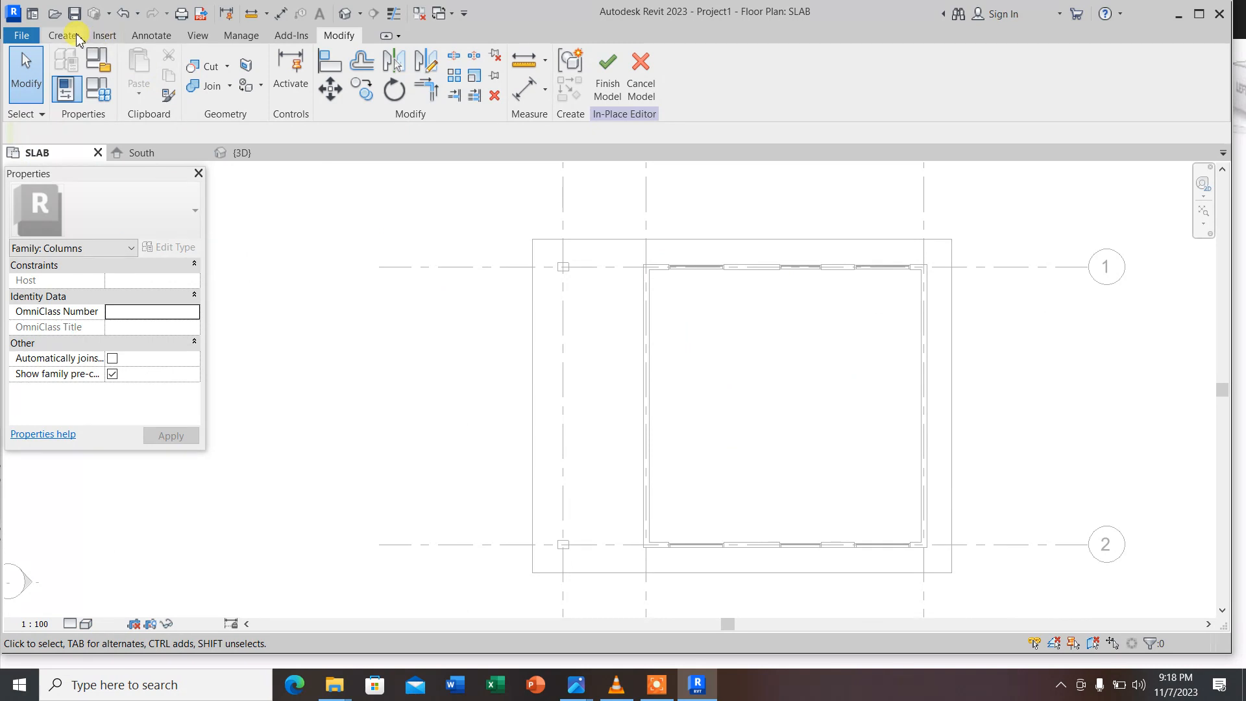
left_click(606, 78)
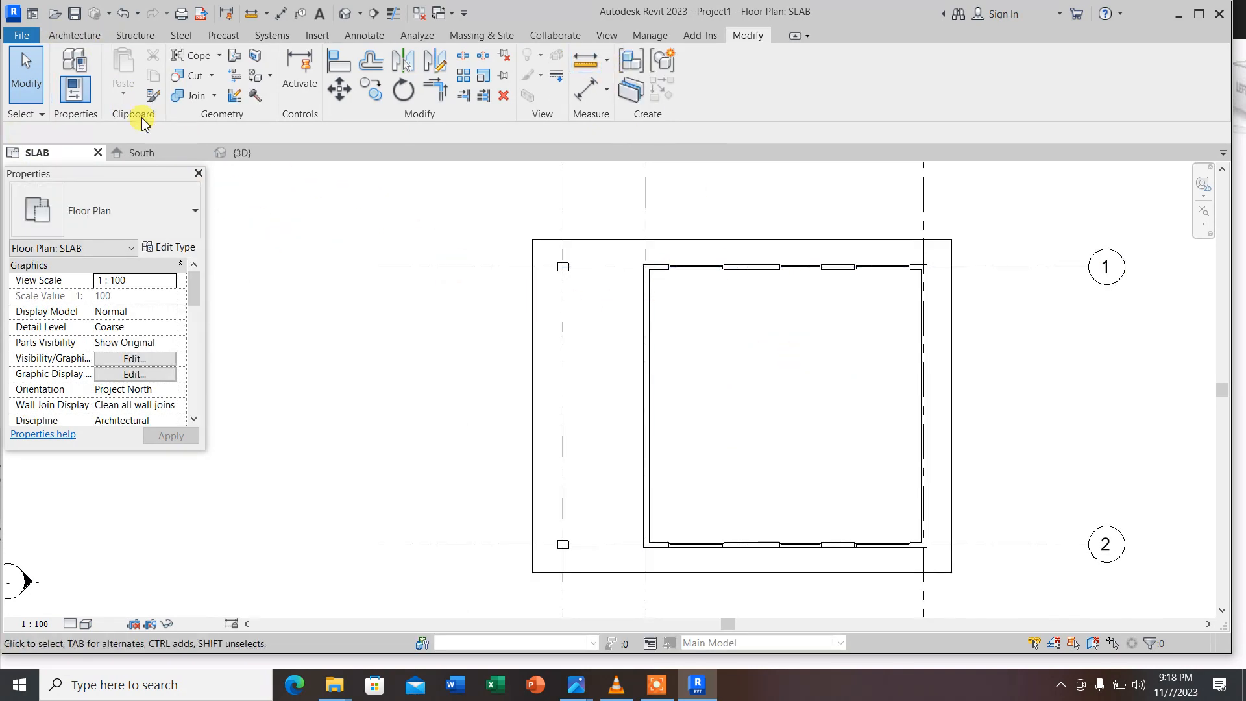
Start an architectural wall using the Curtain Wall Storefront type, from SLAB up to level ROOF
left_click(76, 36)
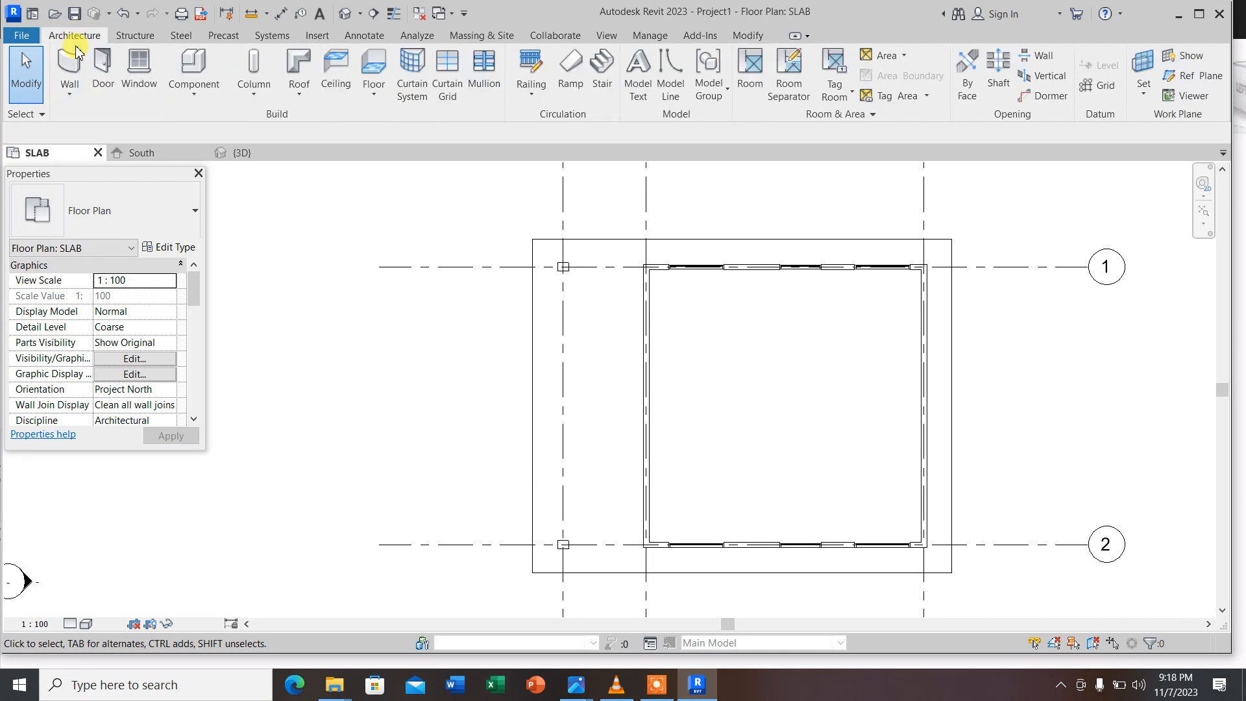
left_click(69, 90)
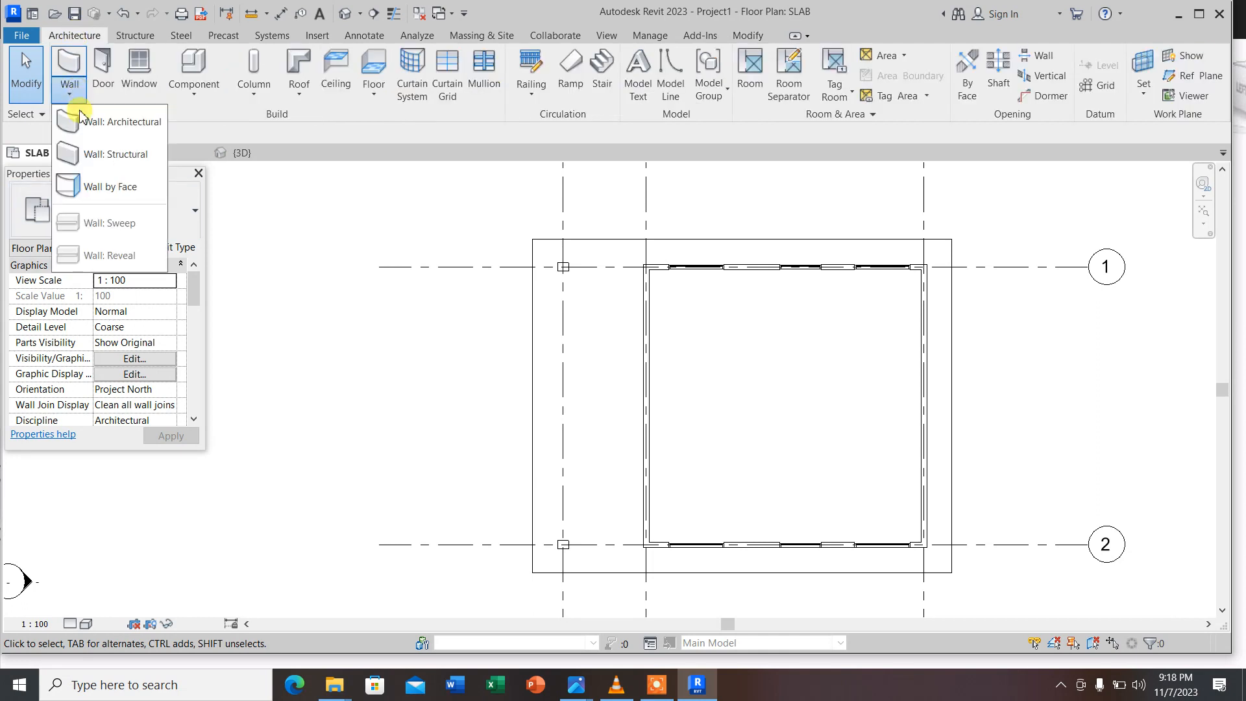
left_click(112, 125)
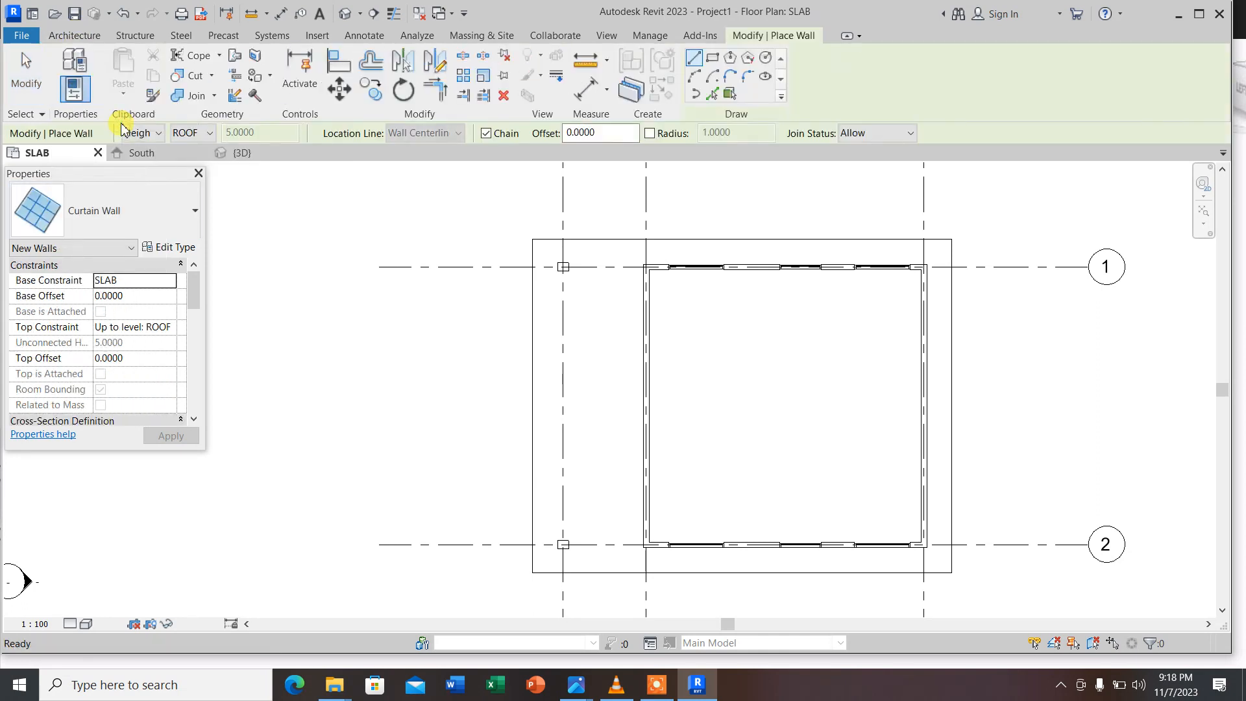
left_click(120, 214)
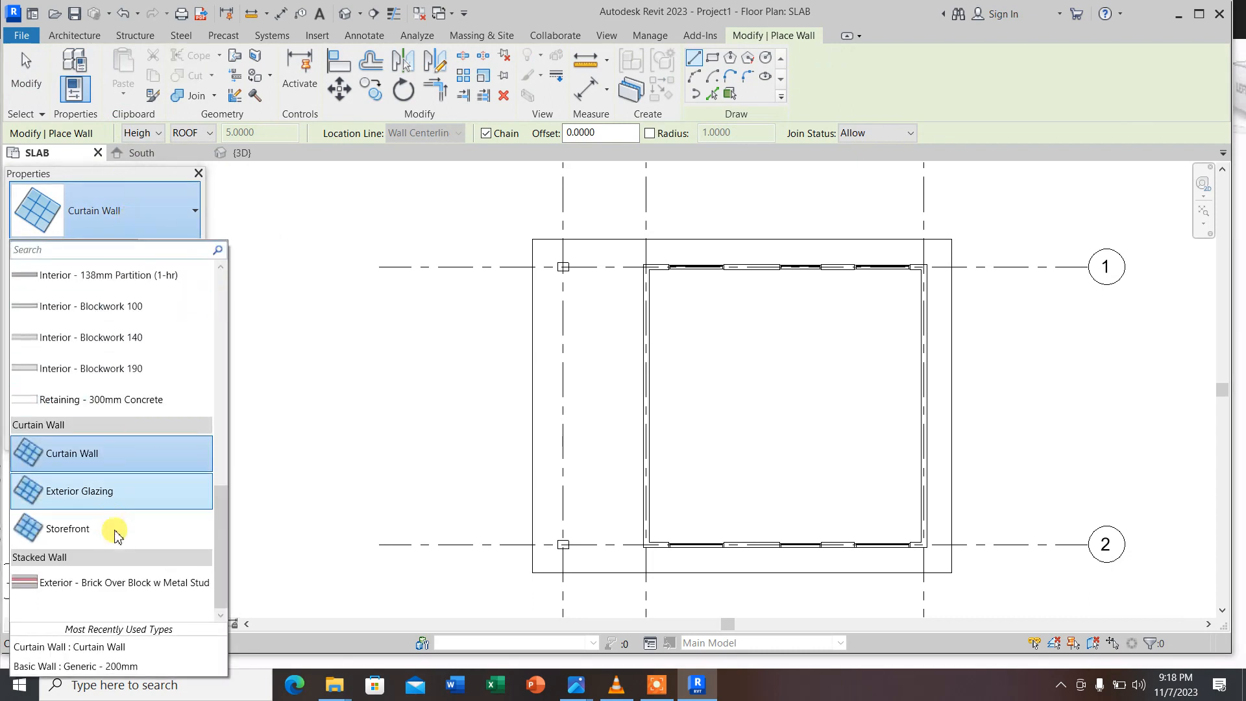
left_click(71, 529)
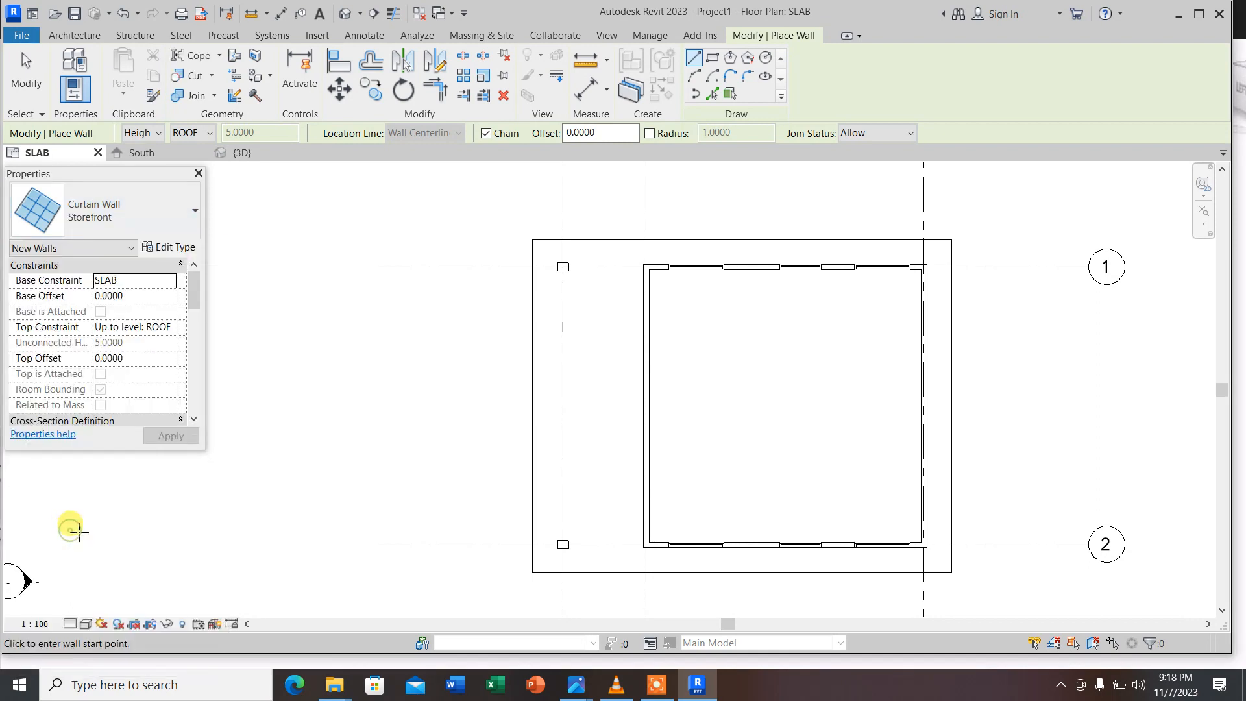
Draw a storefront curtain wall 4 long, running south along the centre of the west wall facing the canopy columns, and leave the wall command
scroll(651, 331, "up", 1)
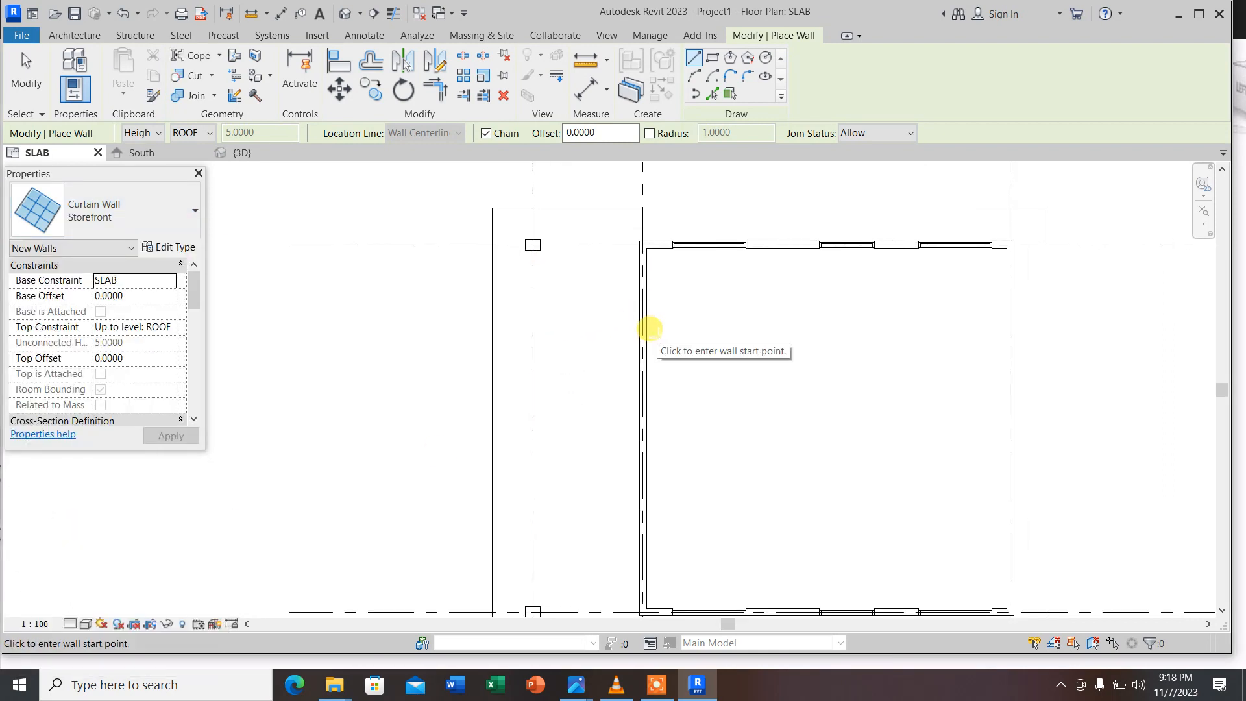
scroll(634, 344, "up", 2)
scroll(551, 247, "down", 2)
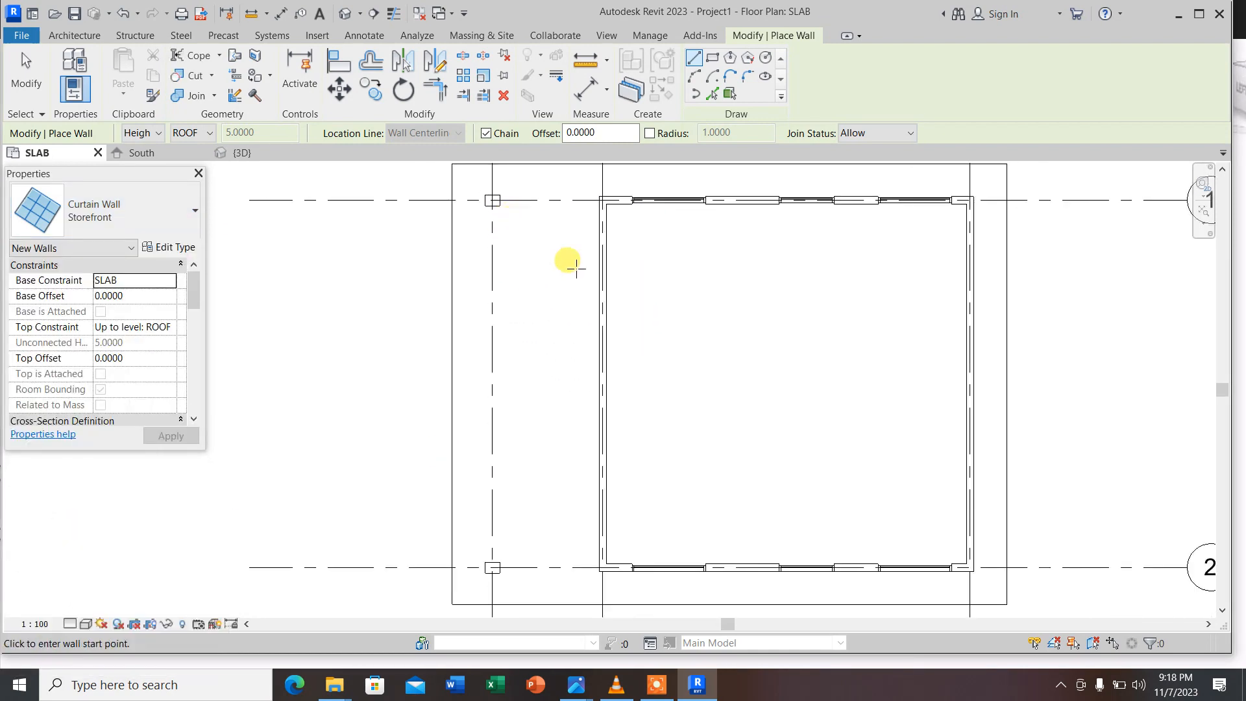
scroll(589, 286, "up", 3)
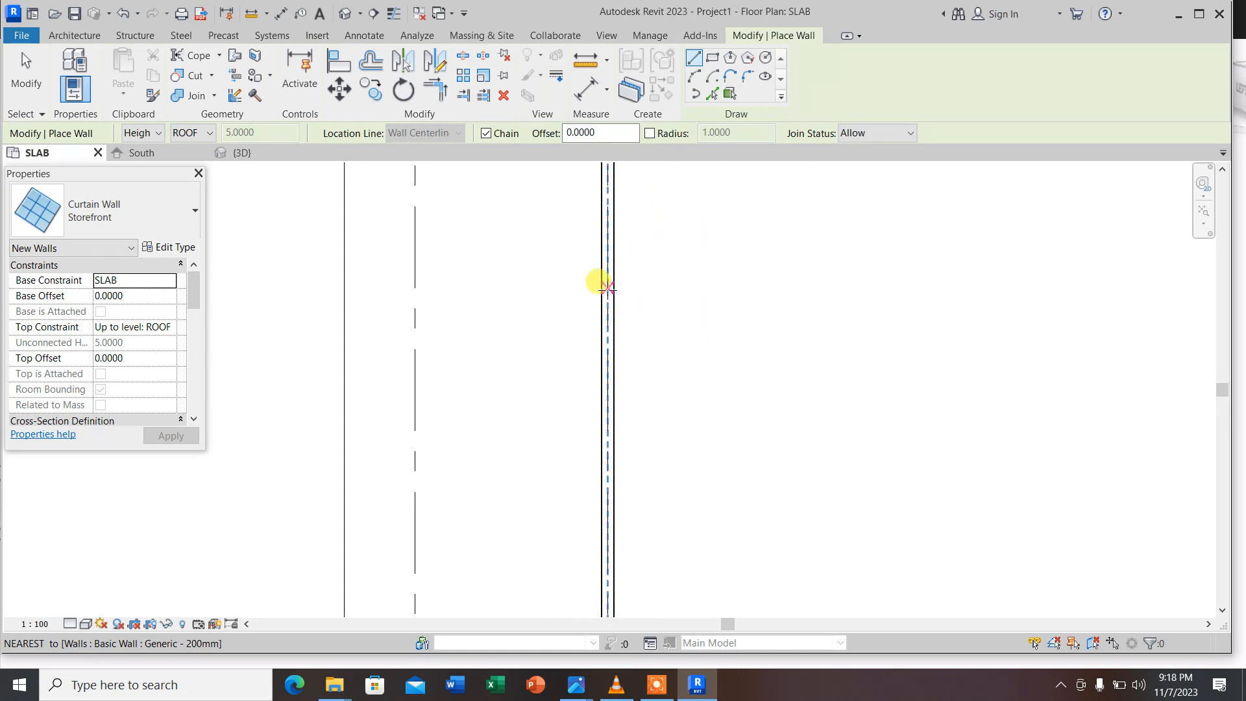
left_click(607, 286)
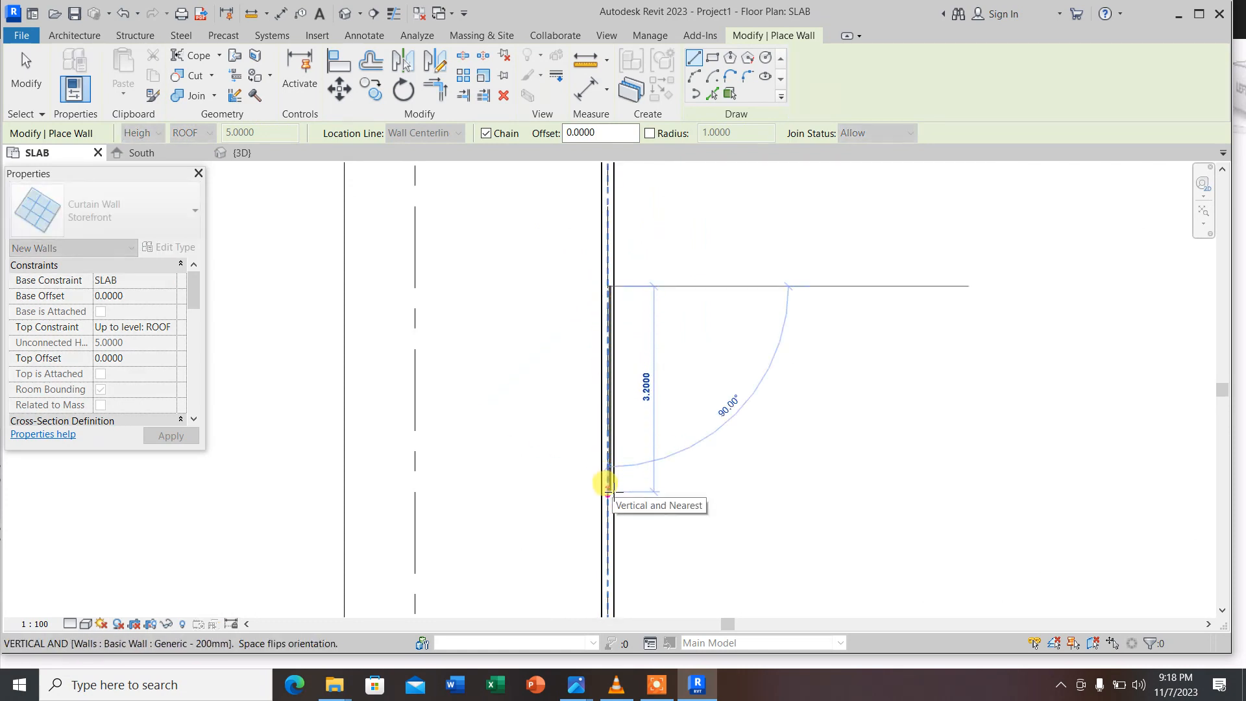
type("4")
key("Return")
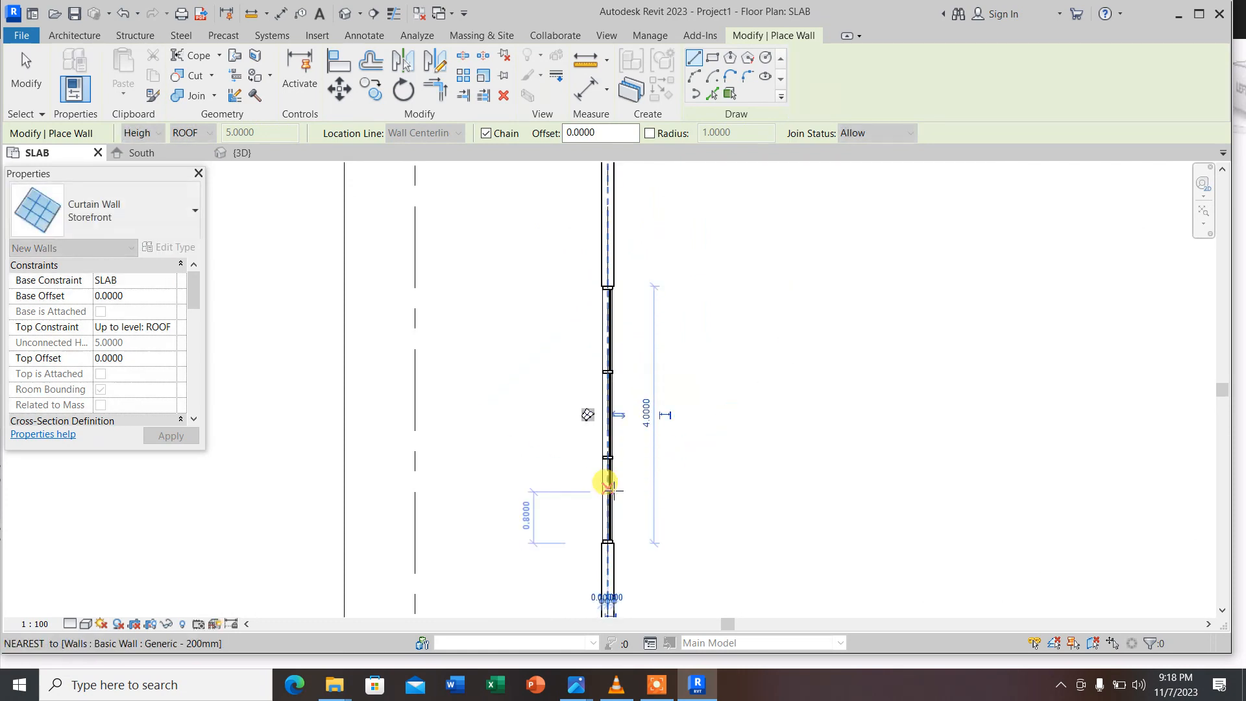
scroll(612, 479, "down", 3)
scroll(610, 363, "down", 2)
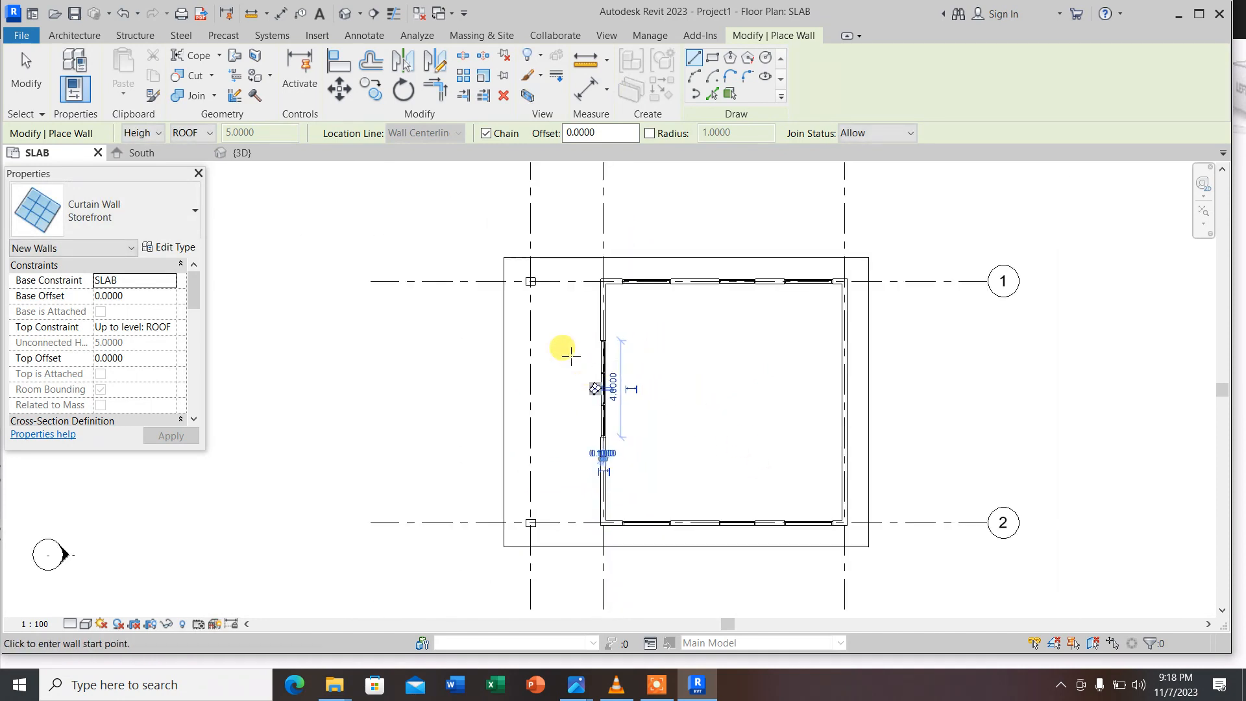
key("Escape")
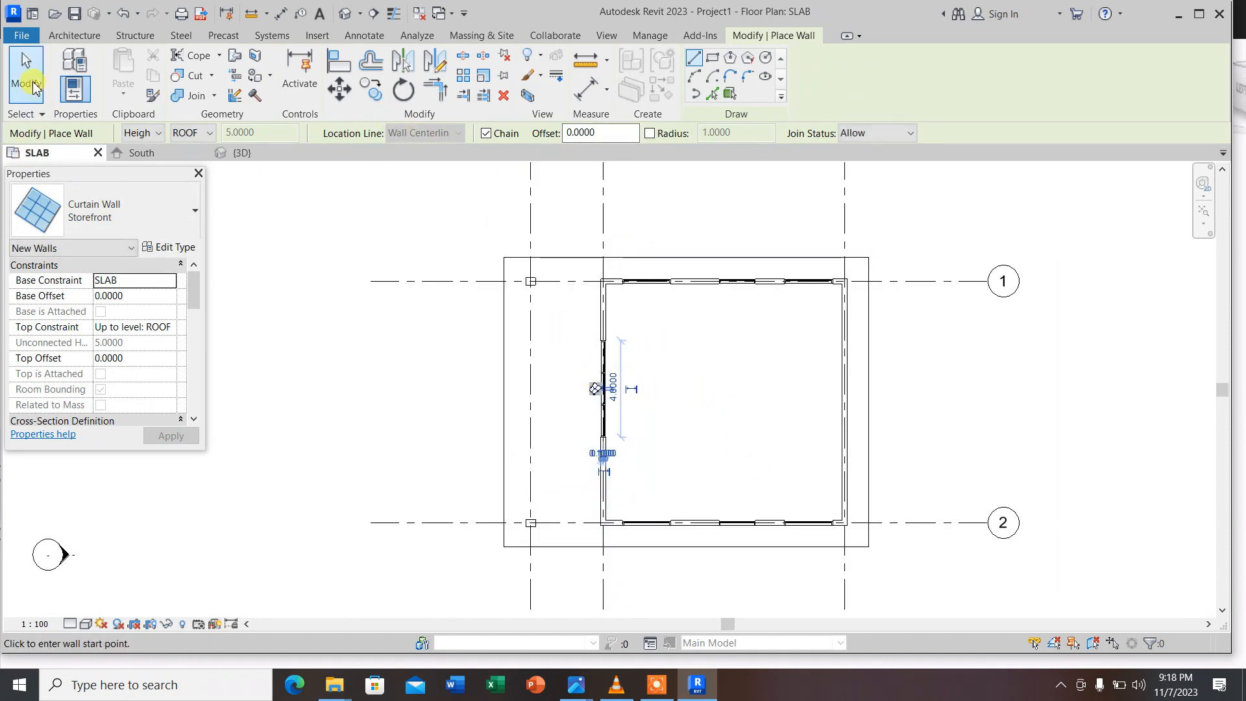
key("Escape")
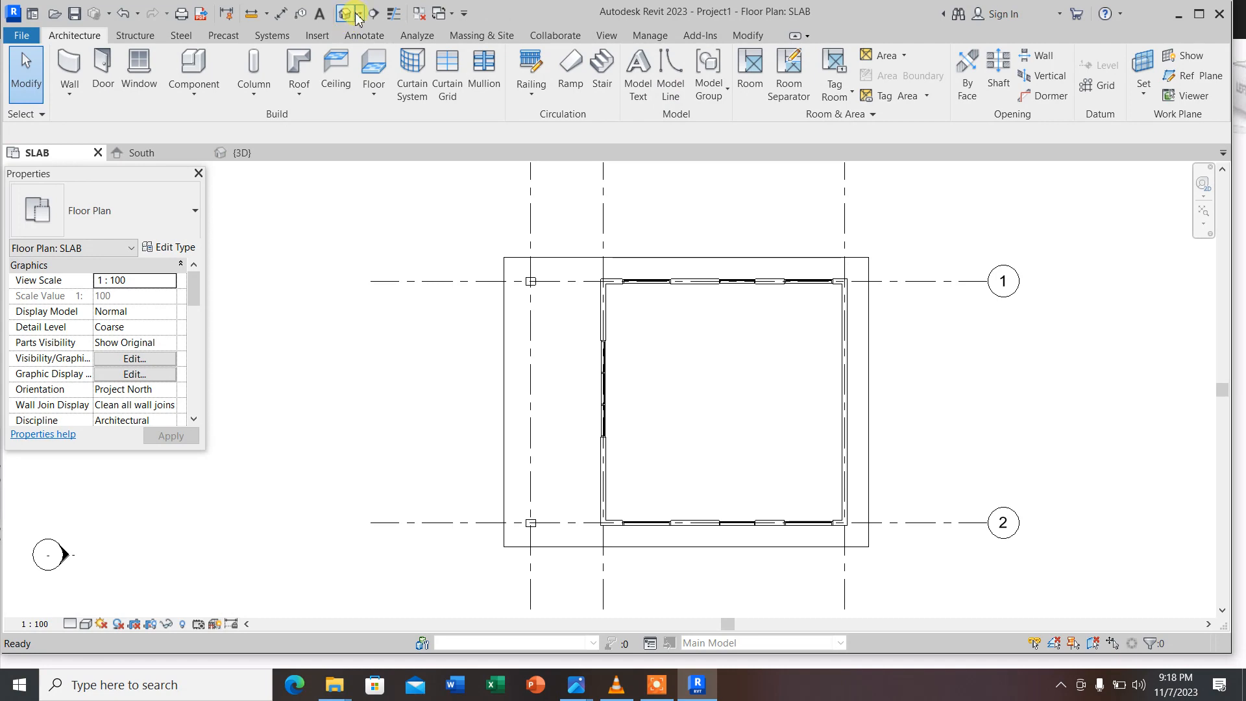
In the 3D view, unpin and delete the two lower vertical mullions of the storefront beneath the canopy
left_click(346, 13)
scroll(645, 409, "up", 5)
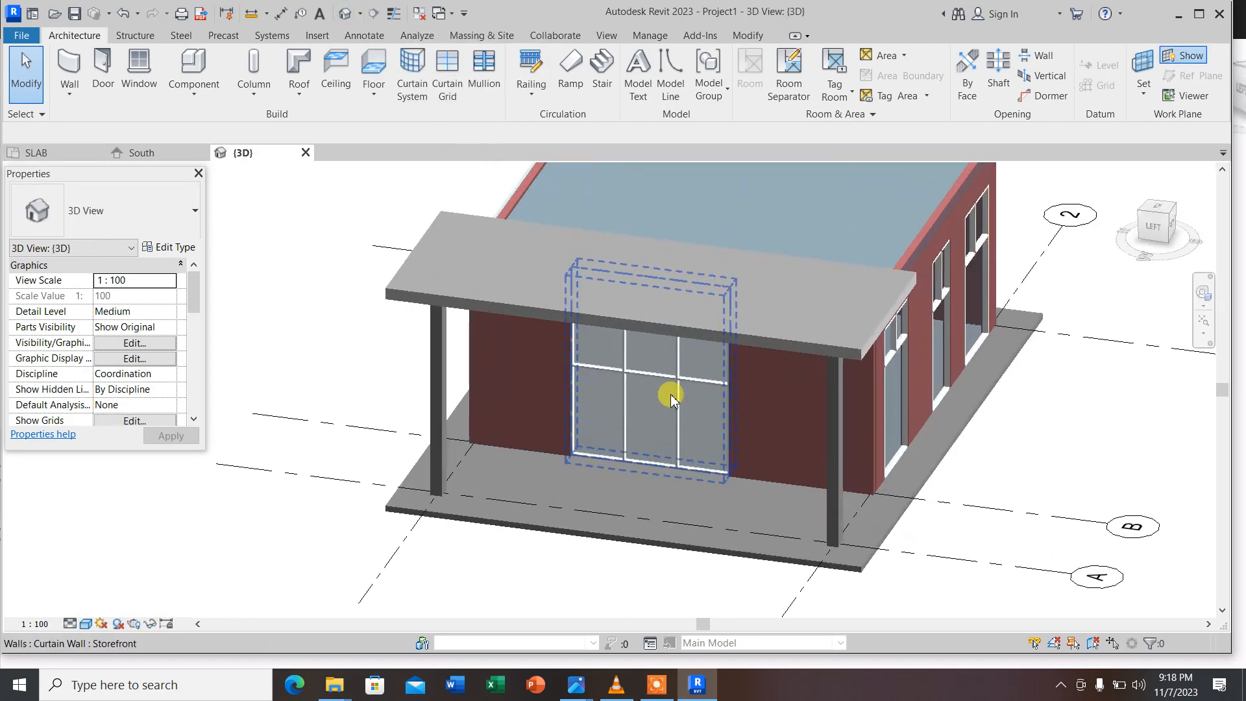
scroll(695, 420, "up", 3)
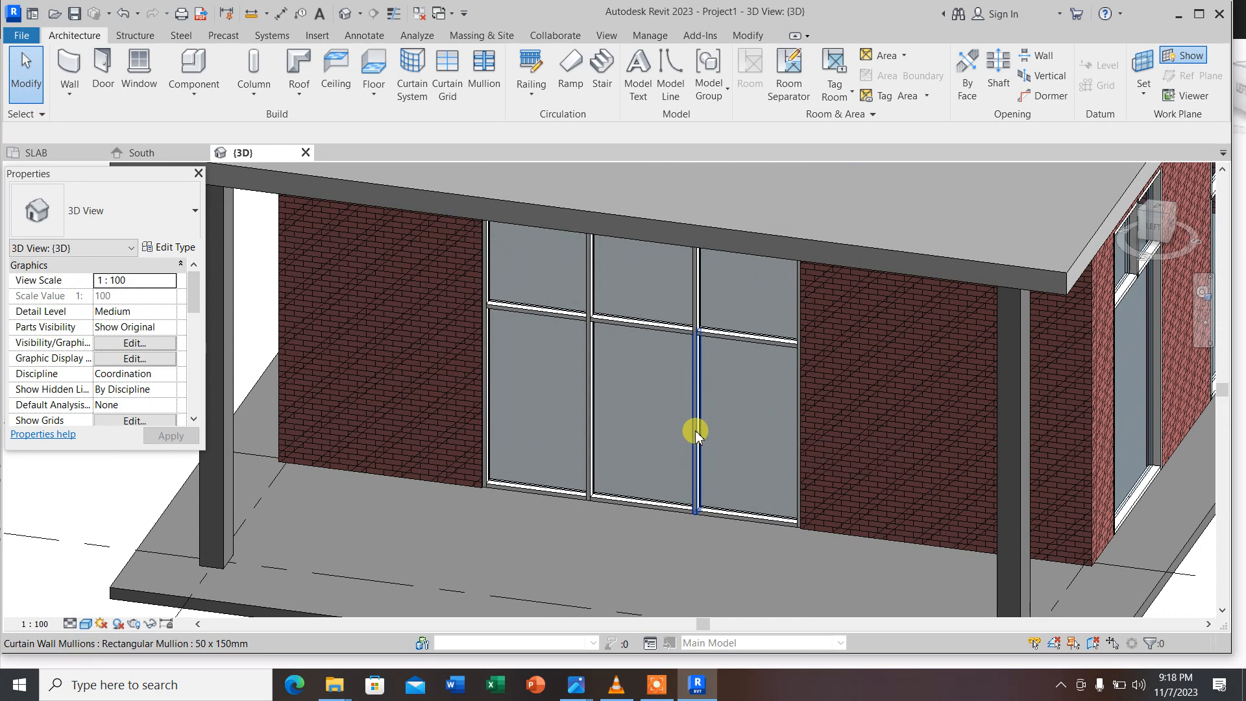
left_click(695, 430)
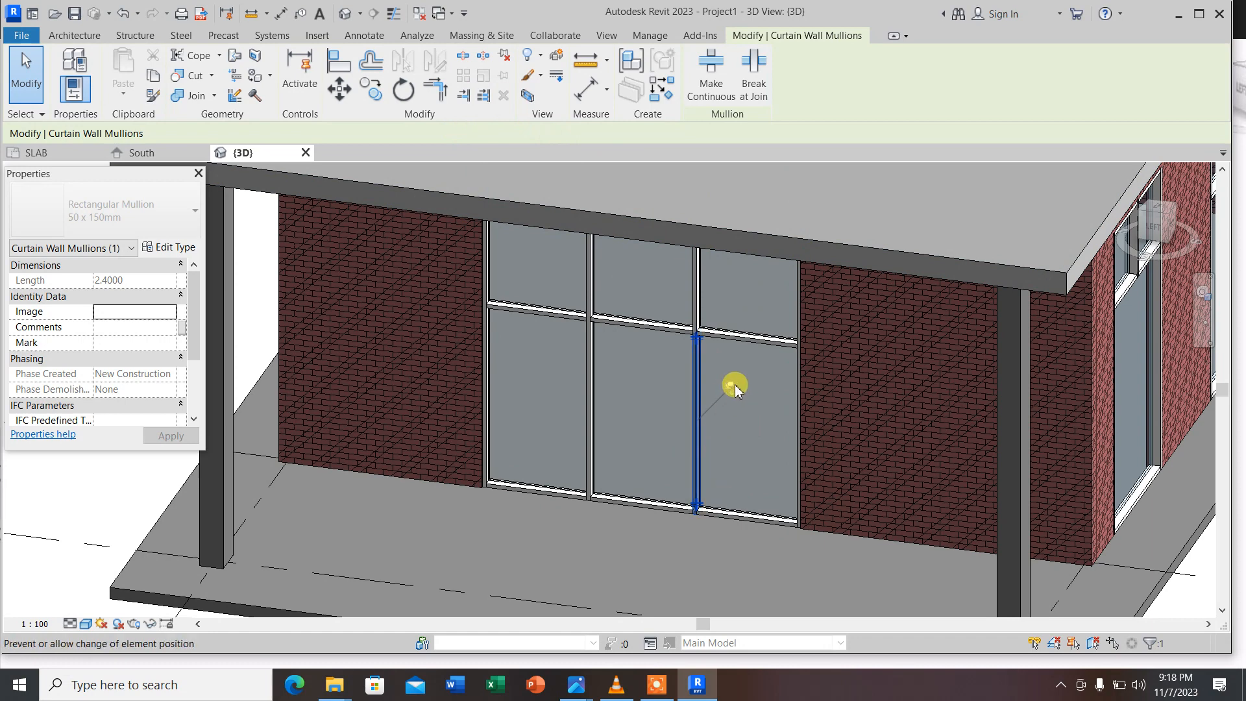
left_click(733, 387)
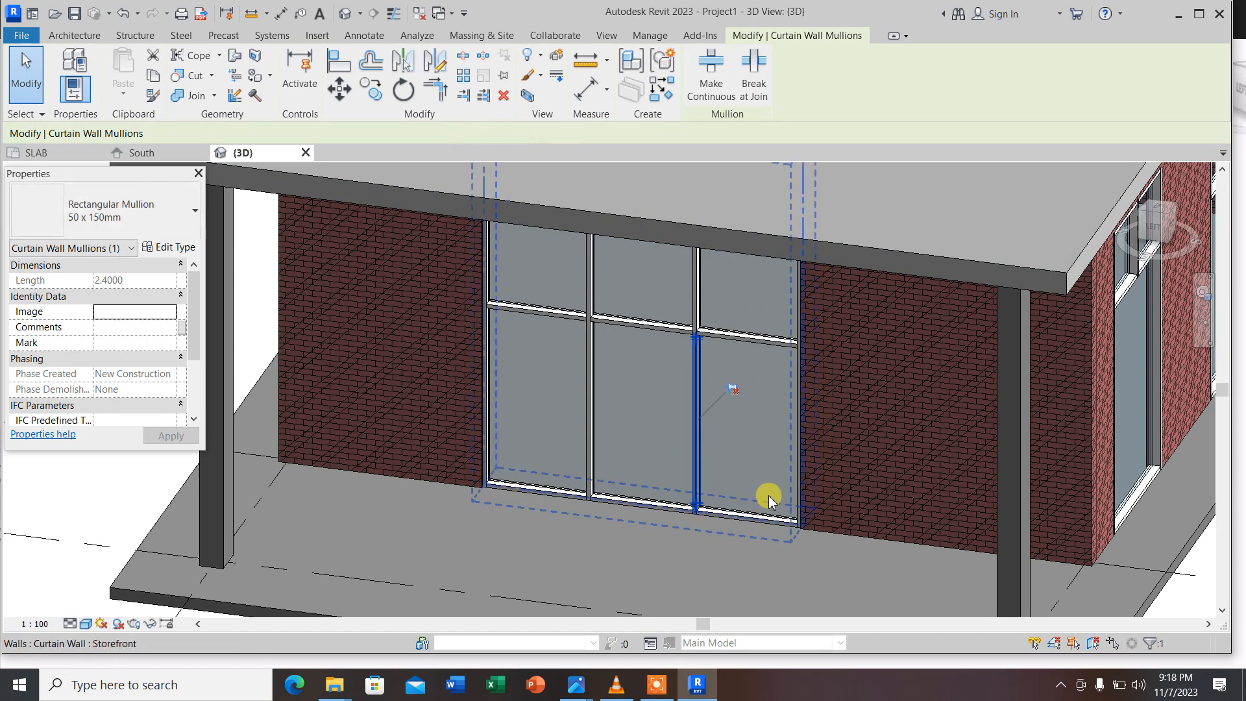
key("Delete")
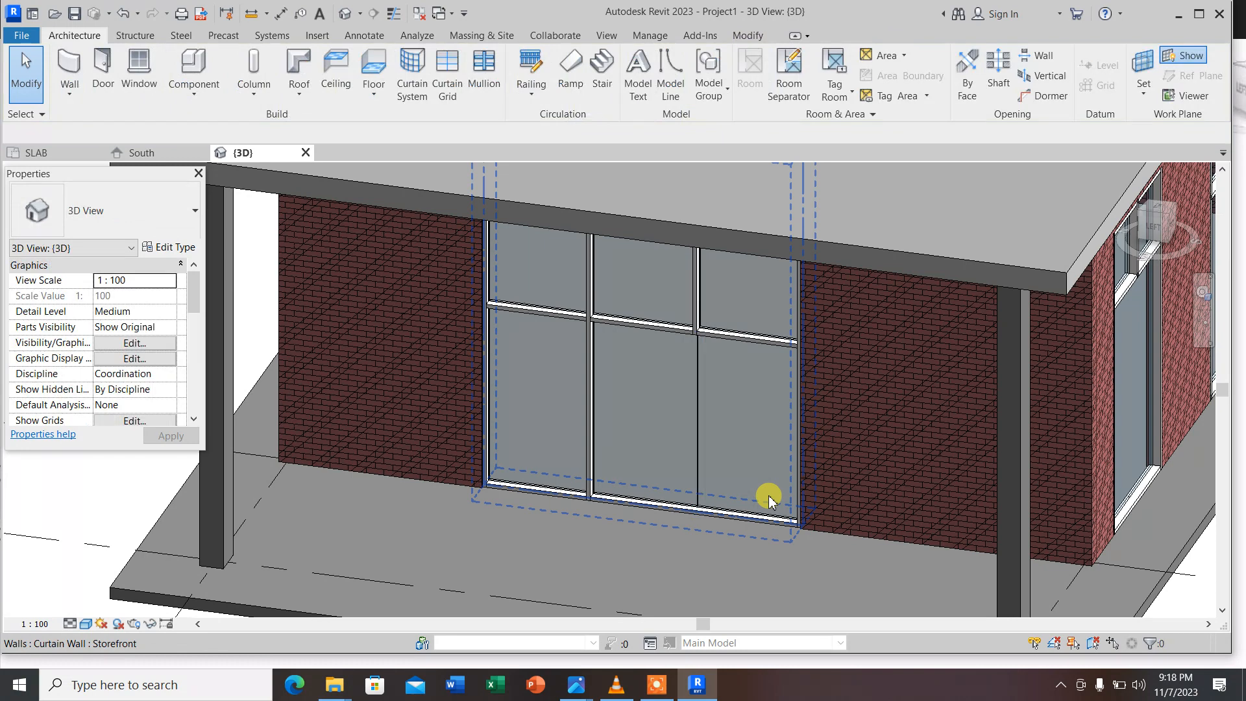
left_click(695, 420)
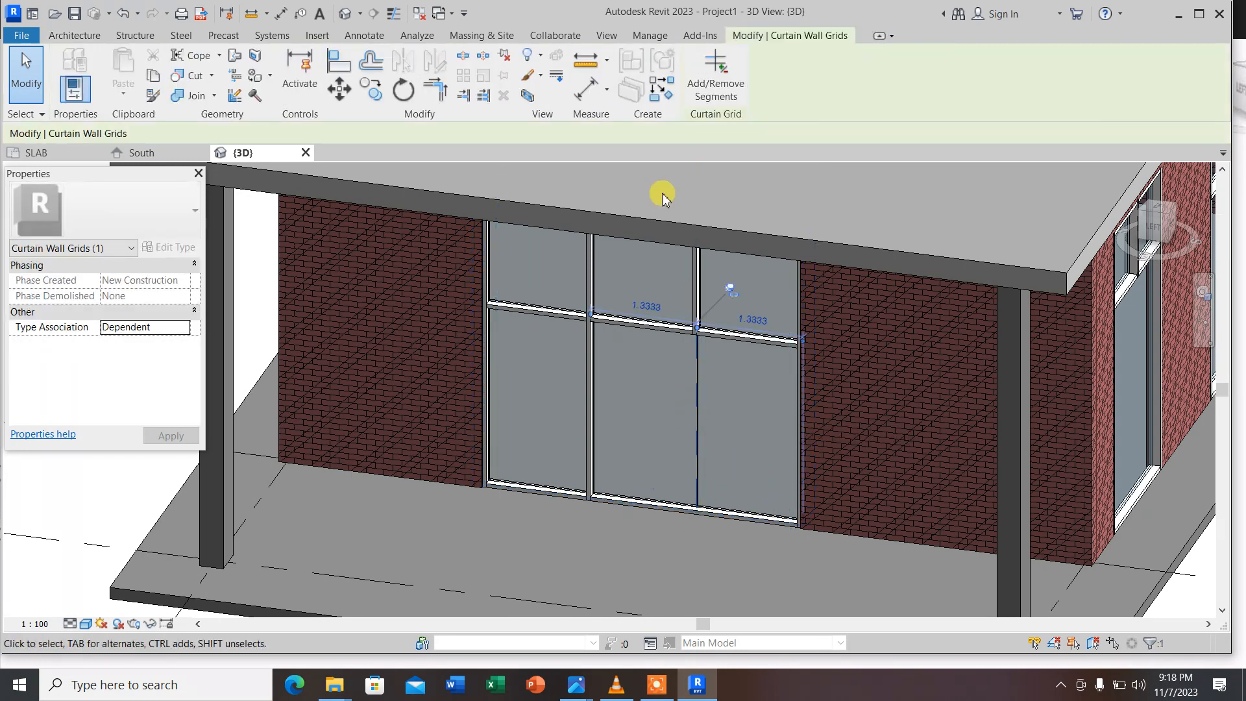
left_click(591, 387)
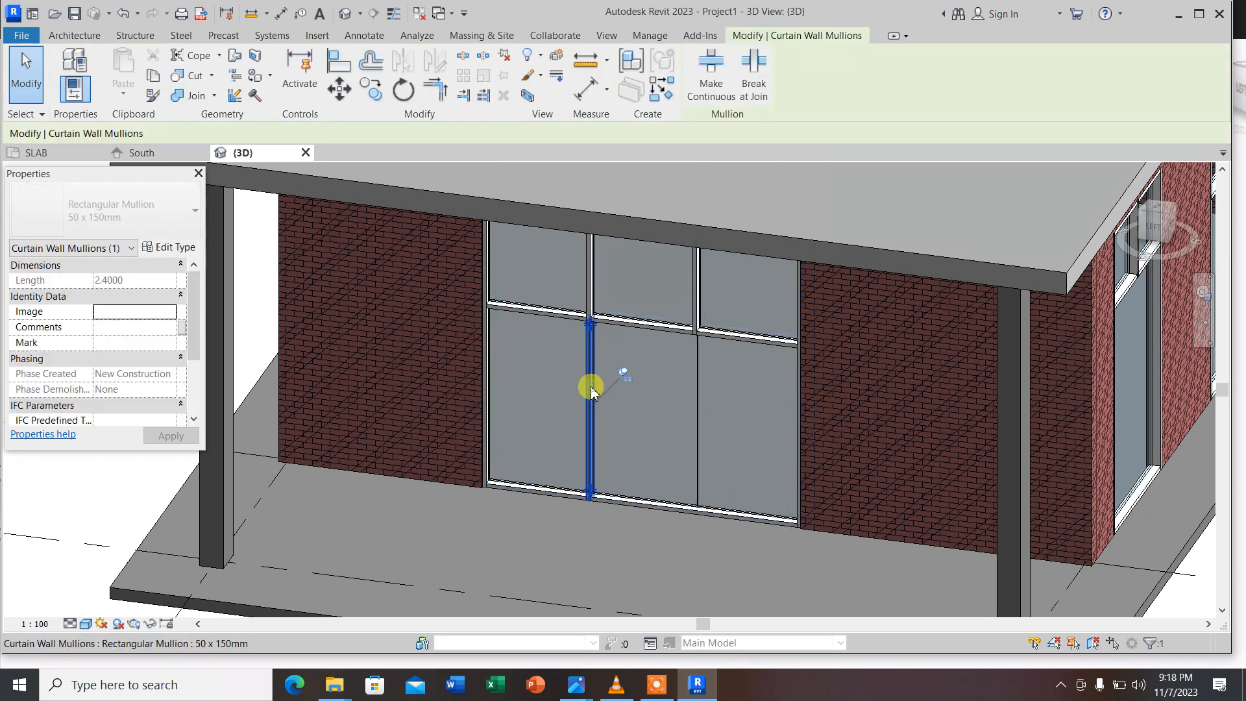
key("Delete")
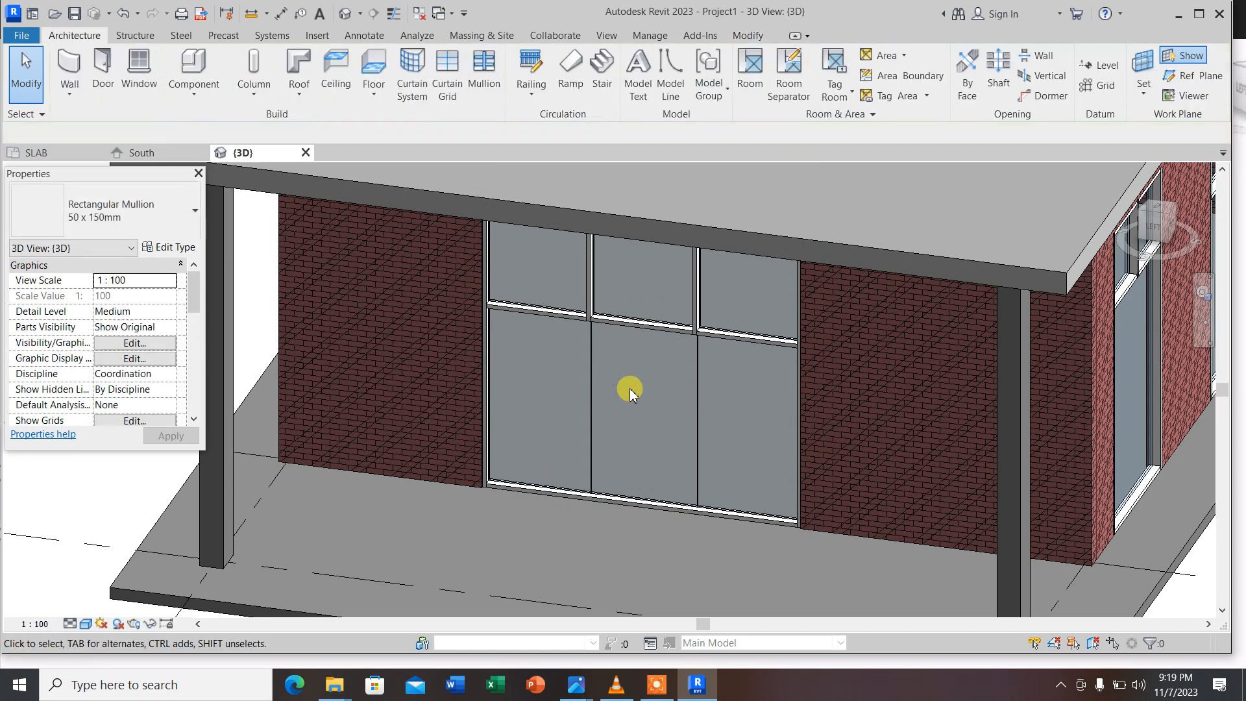
Unpin the left vertical curtain grid line of the storefront and clear the selection
left_click(588, 383)
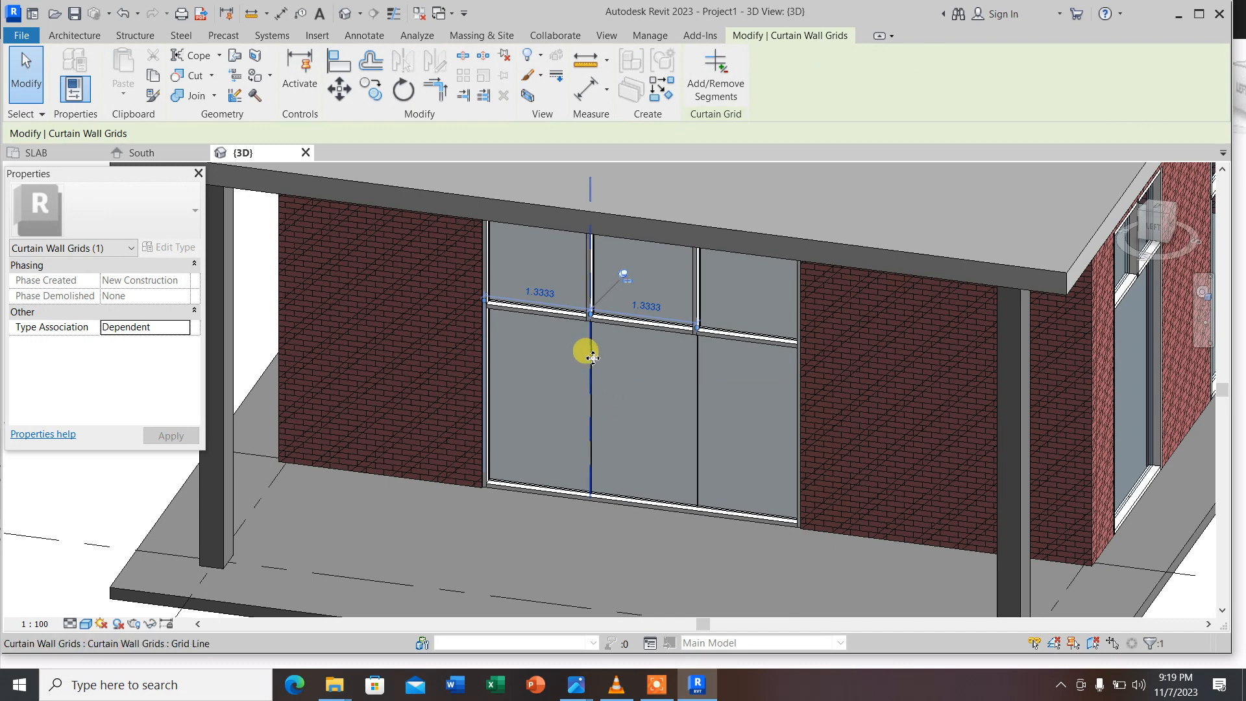
left_click(627, 278)
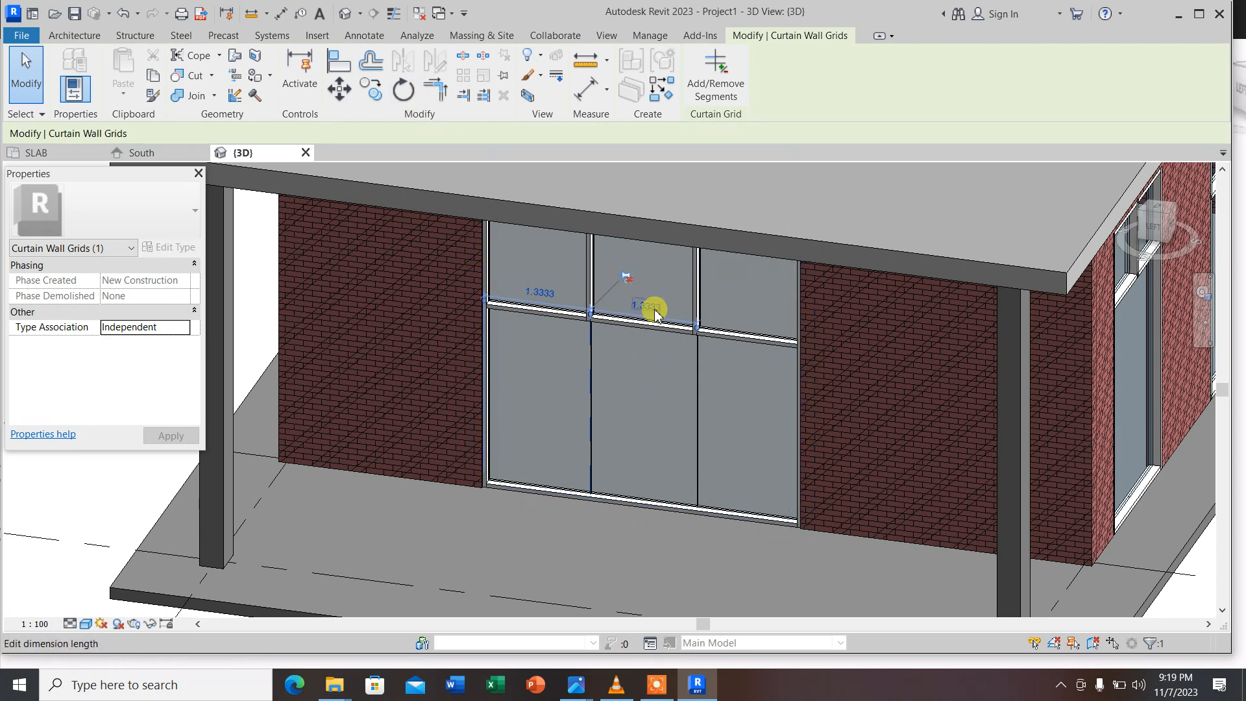
key("Escape")
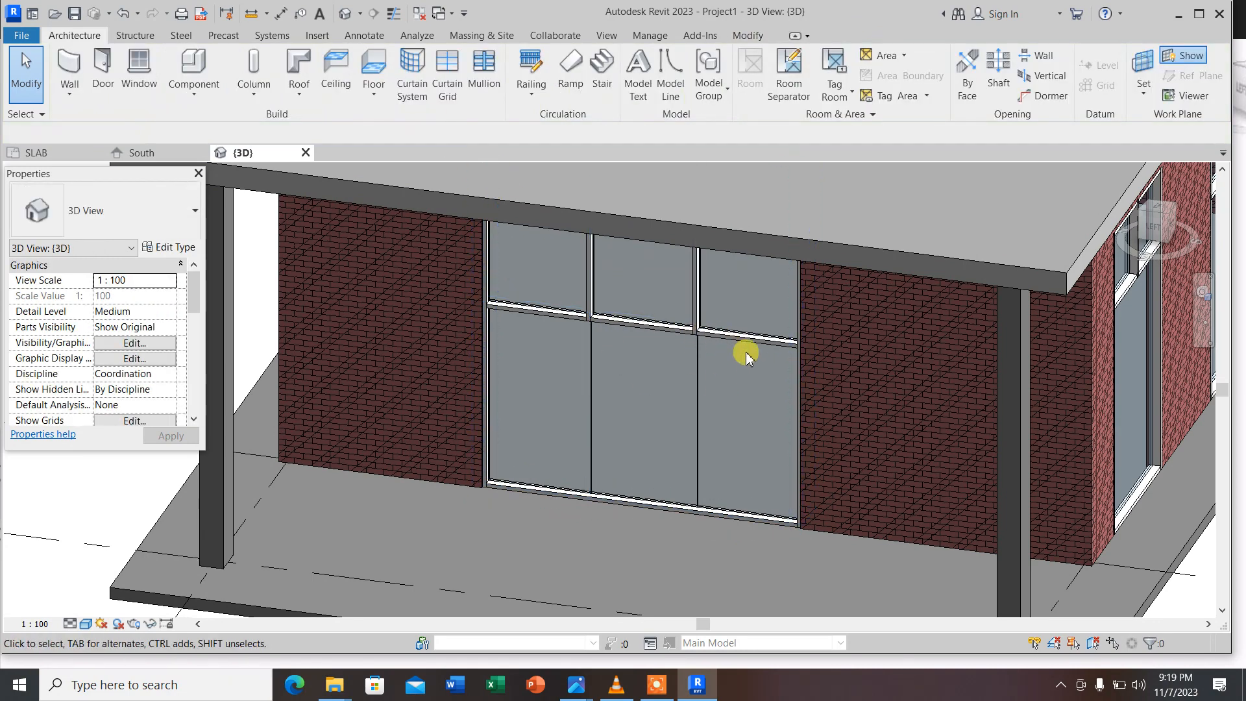
Try to delete the horizontal mullion at the base of the storefront and undo the deletion
left_click(731, 516)
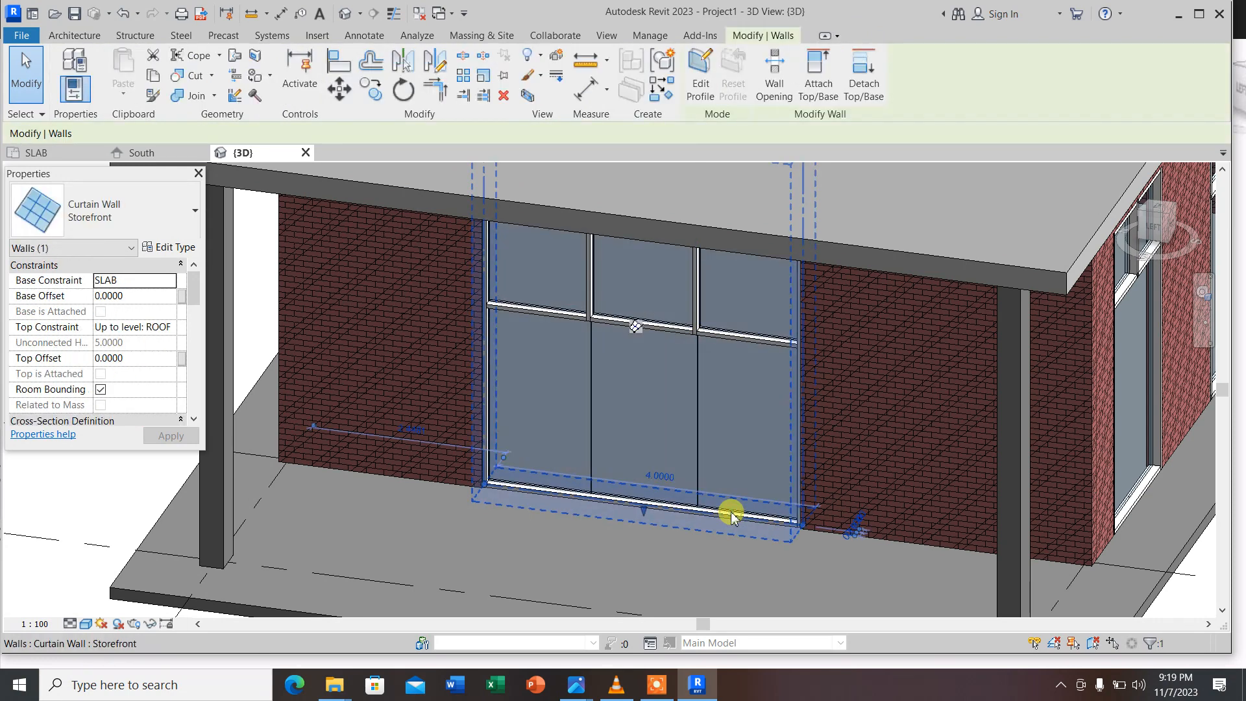
key("Escape")
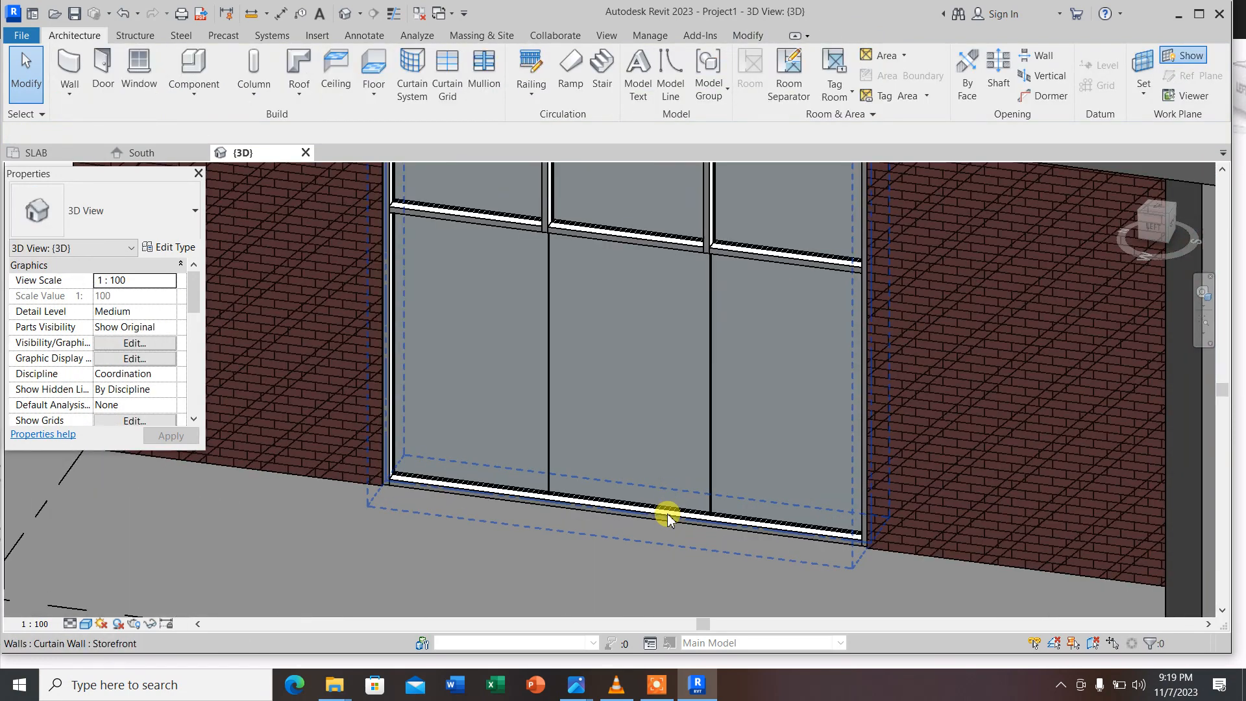
middle_click_drag(671, 509, 655, 460)
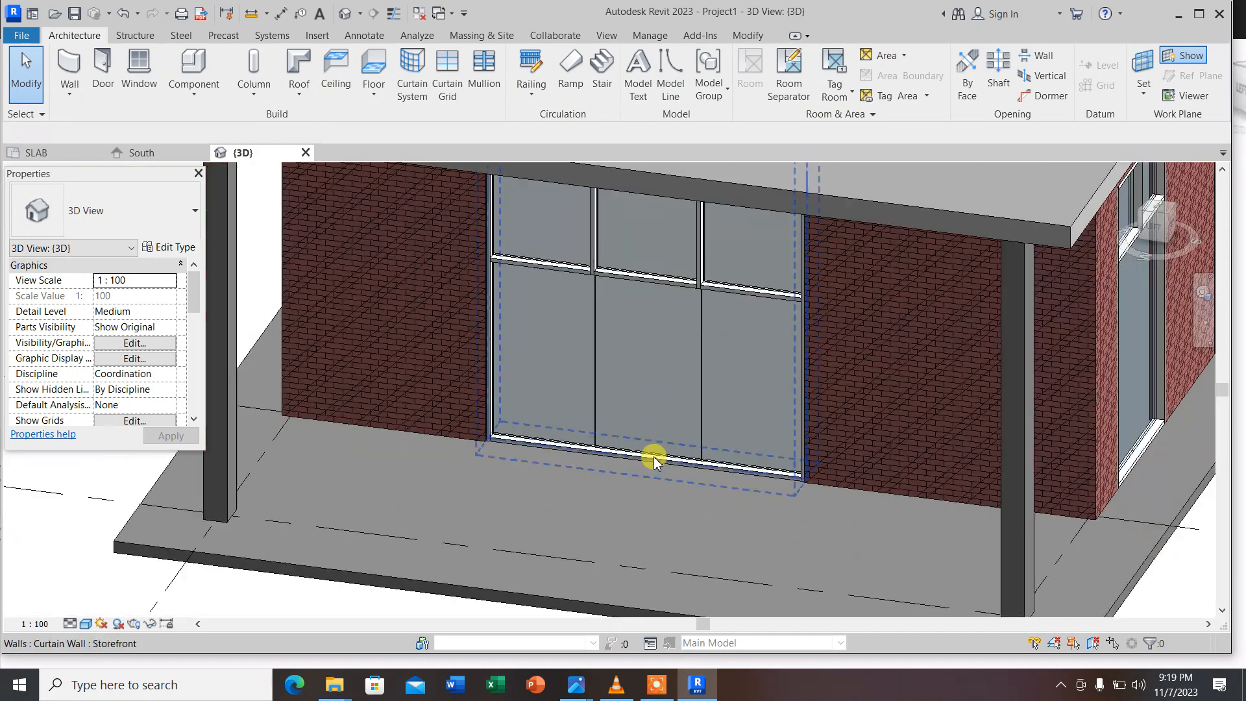
scroll(662, 460, "up", 1)
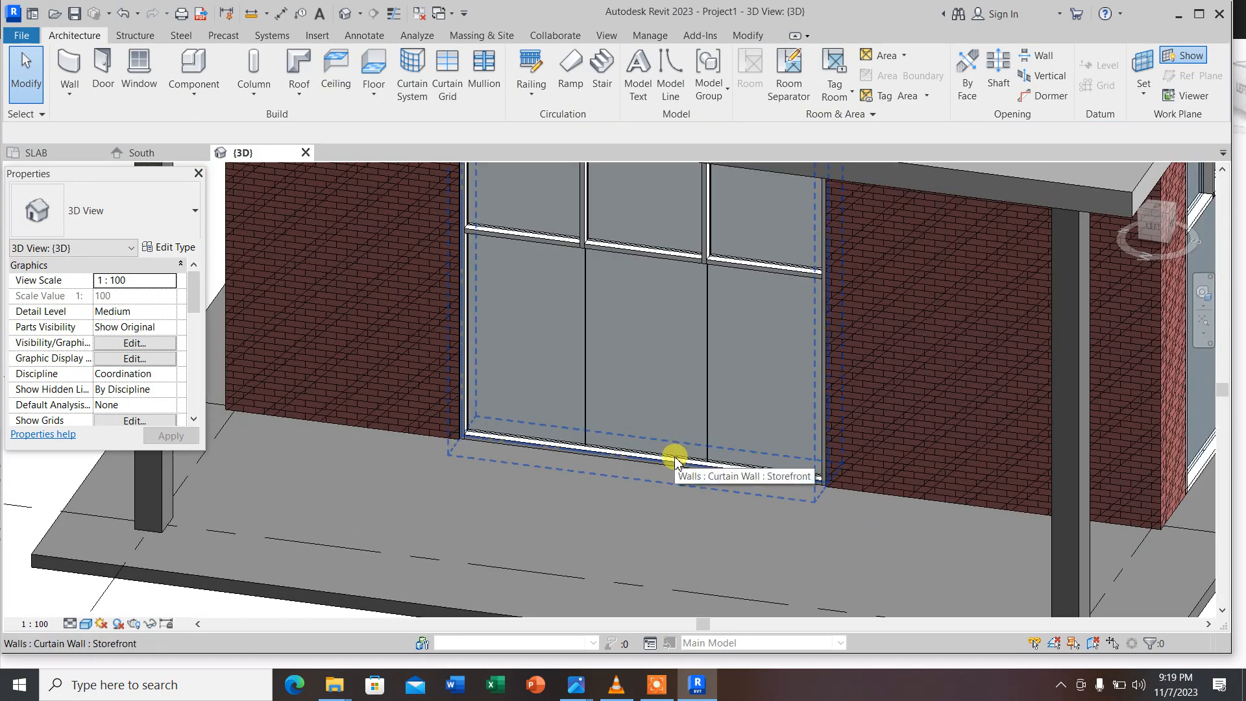
left_click(671, 448)
key("Escape")
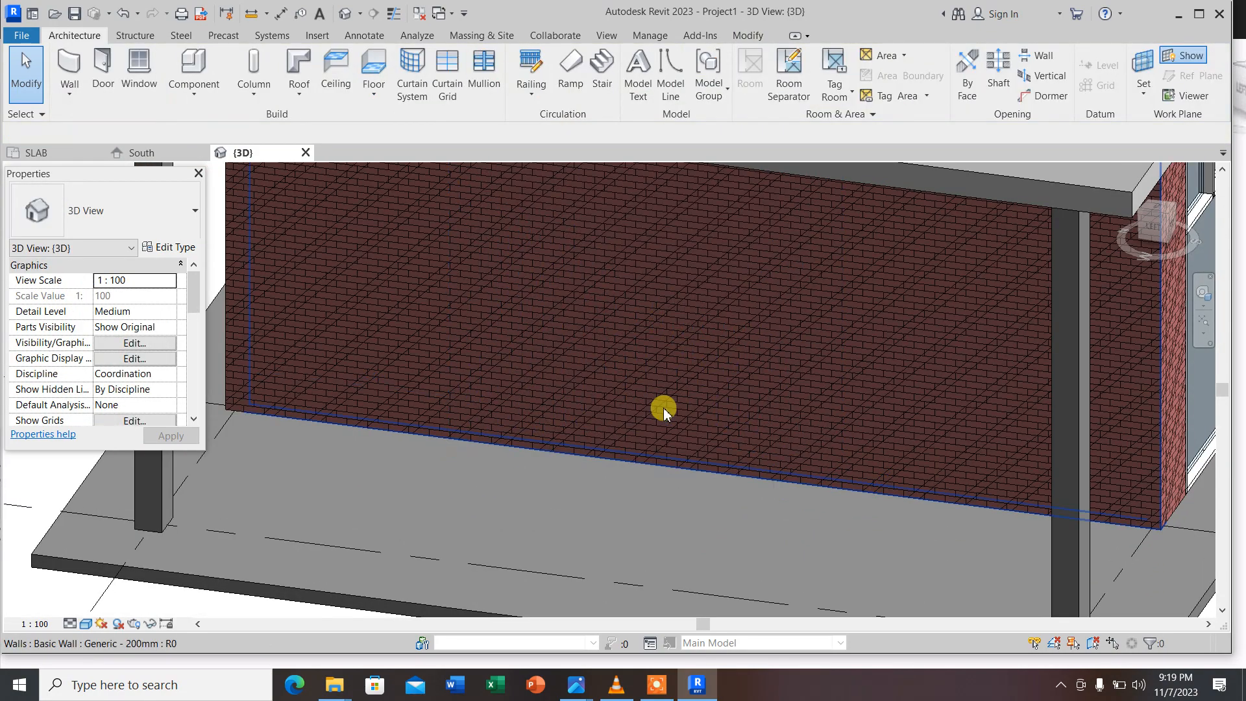
scroll(663, 411, "down", 3)
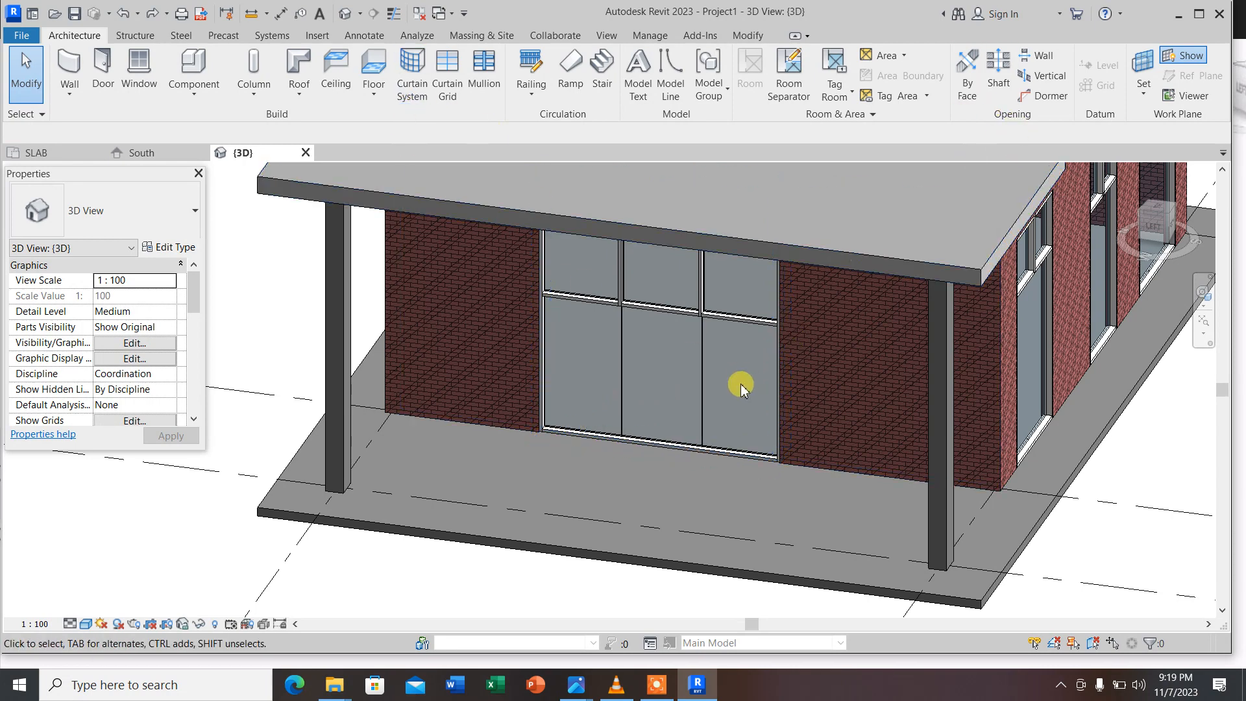
scroll(743, 381, "up", 2)
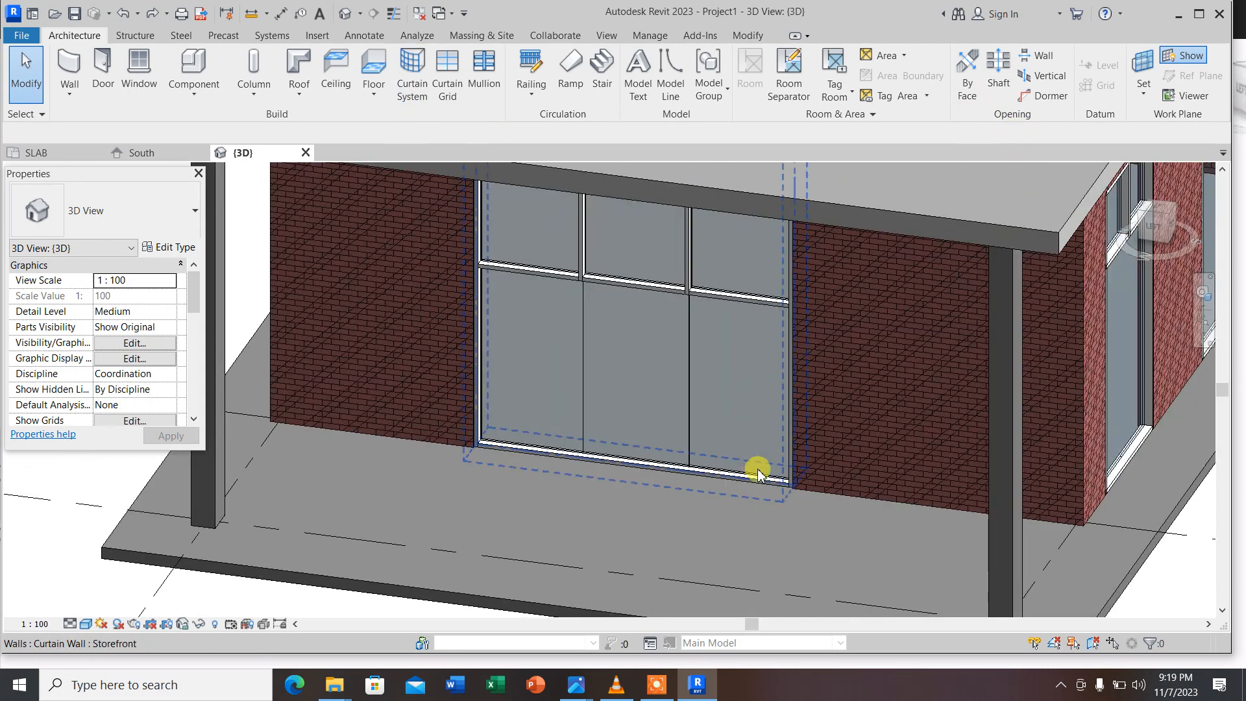
left_click(547, 271)
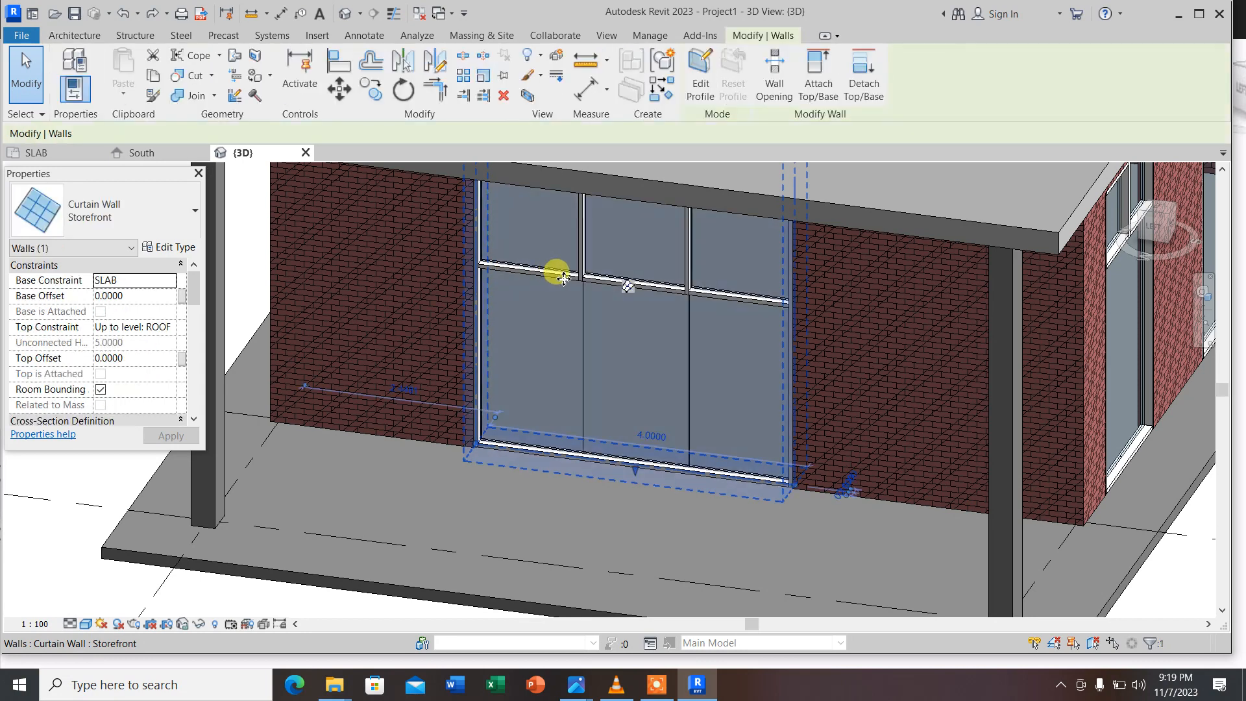
key("Escape")
left_click(627, 285)
key("Escape")
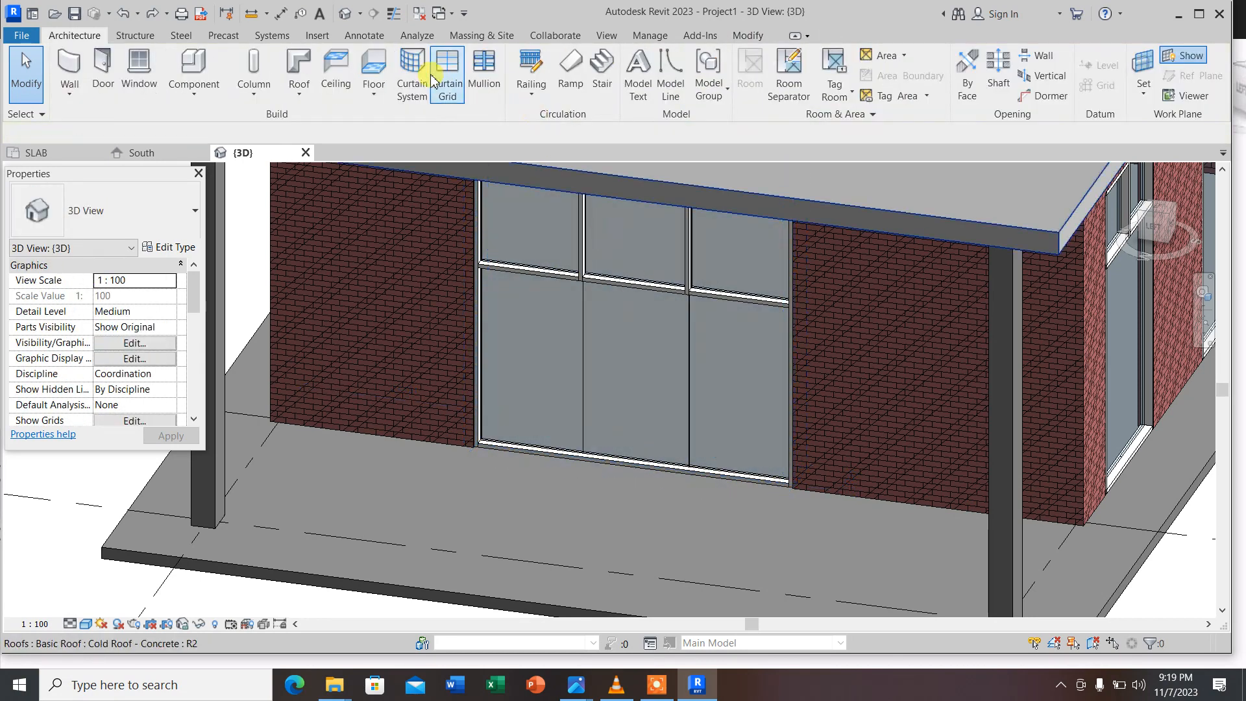
left_click(482, 73)
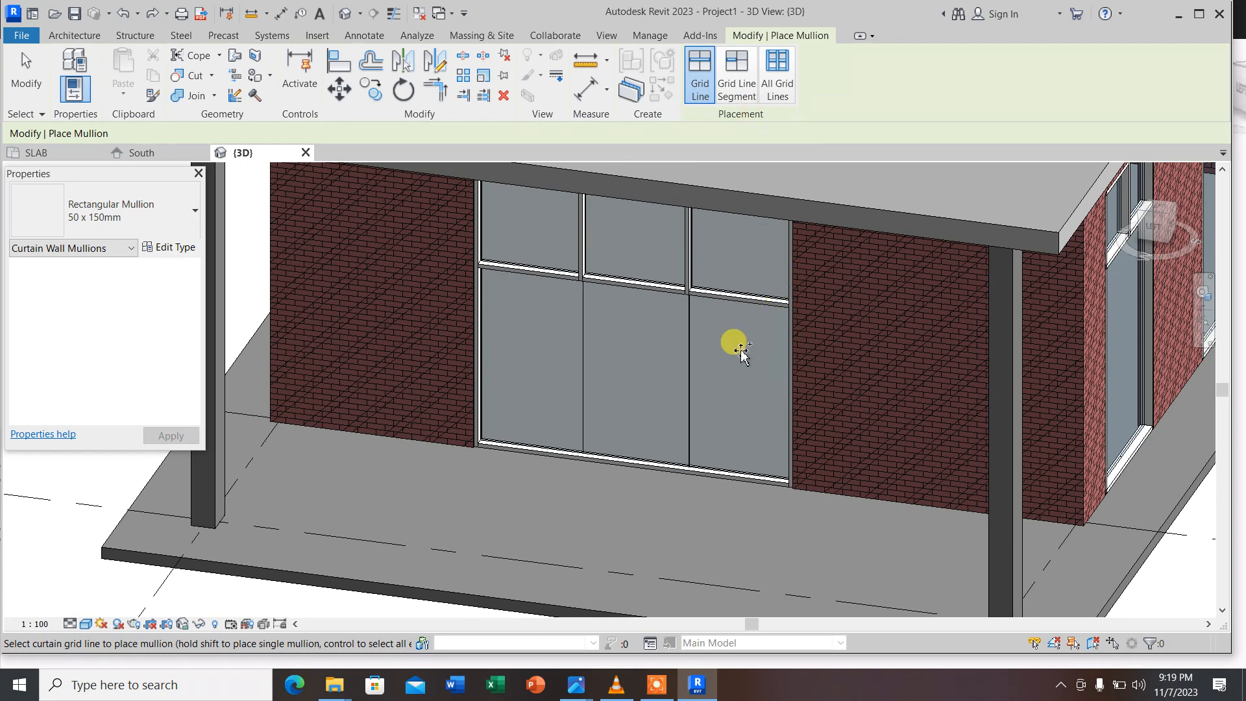
key("Escape")
key("Escape")
Examine the canopy and entrance in the reference image REVIT DESIGN TUTO.JPG in Photos and compare them with the Revit 3D model
scroll(529, 273, "down", 5)
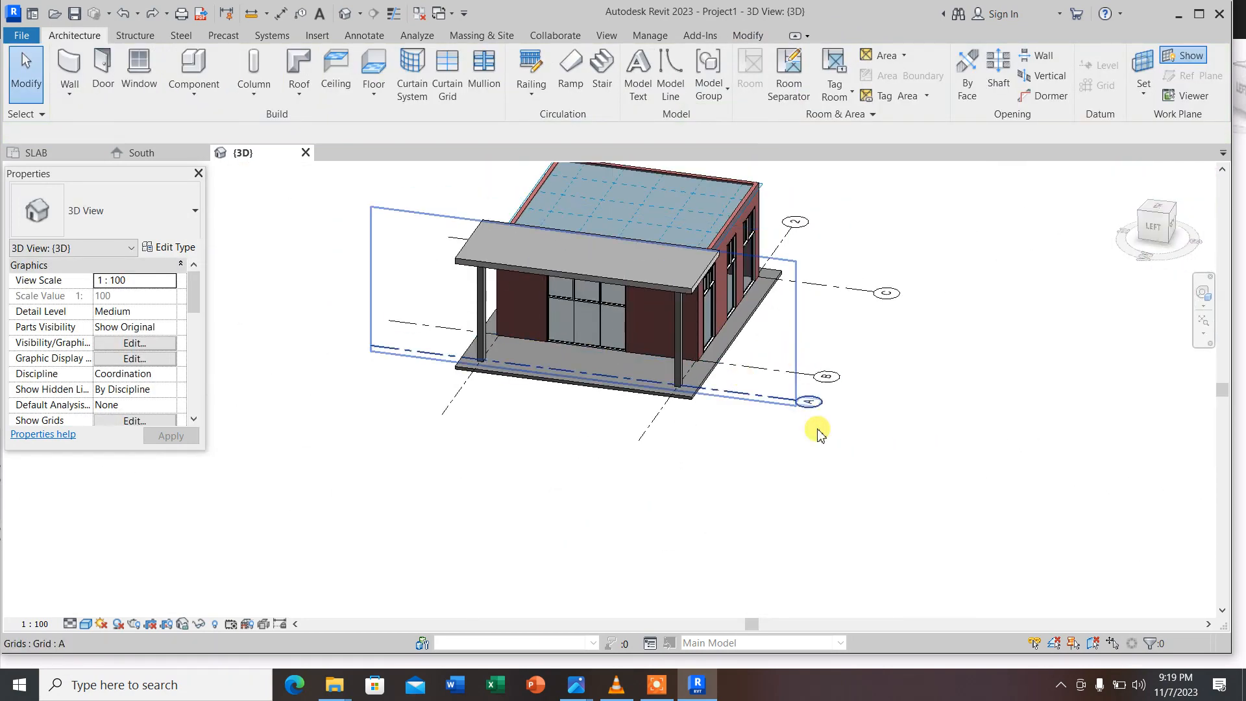
middle_click_drag(811, 527, 835, 451, "shift")
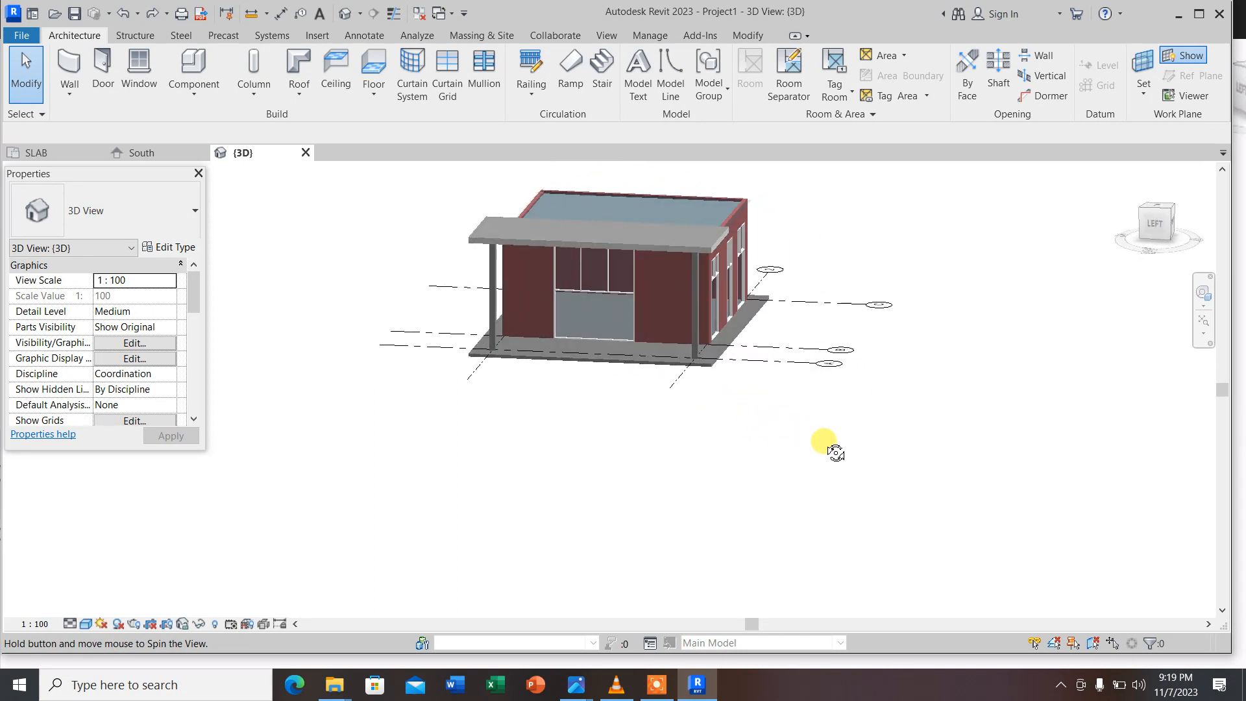
mouse_move(577, 685)
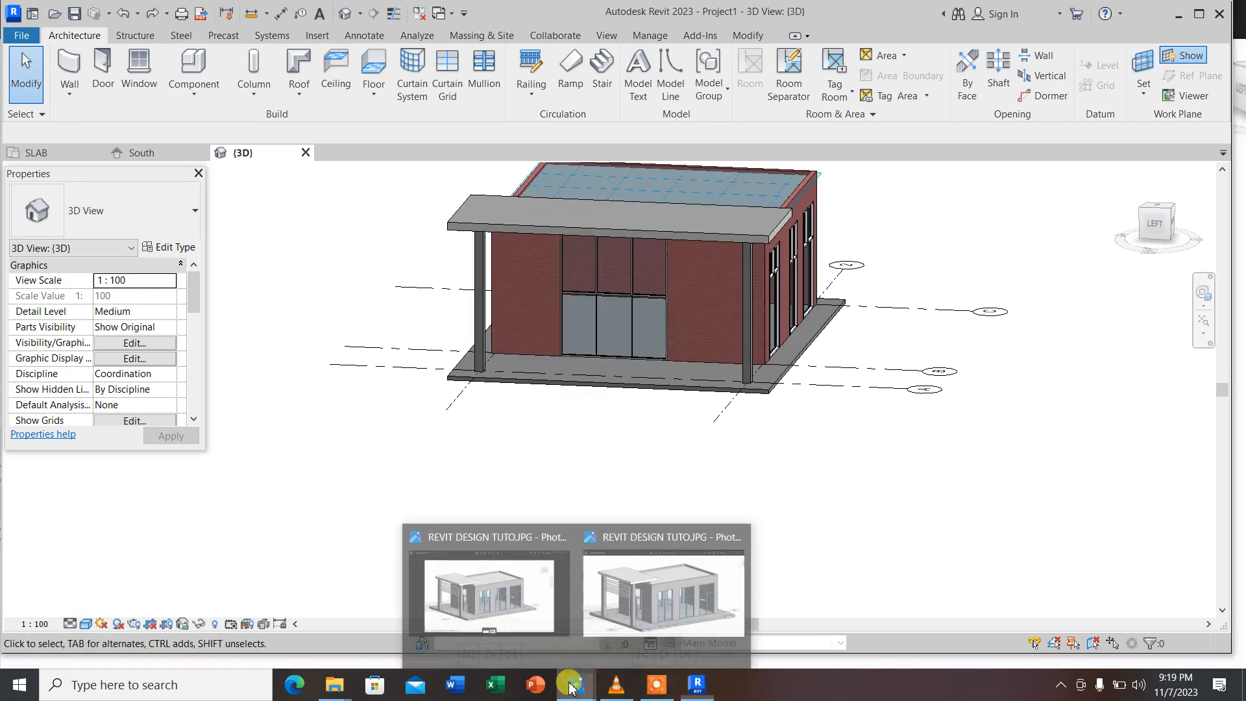
left_click(556, 598)
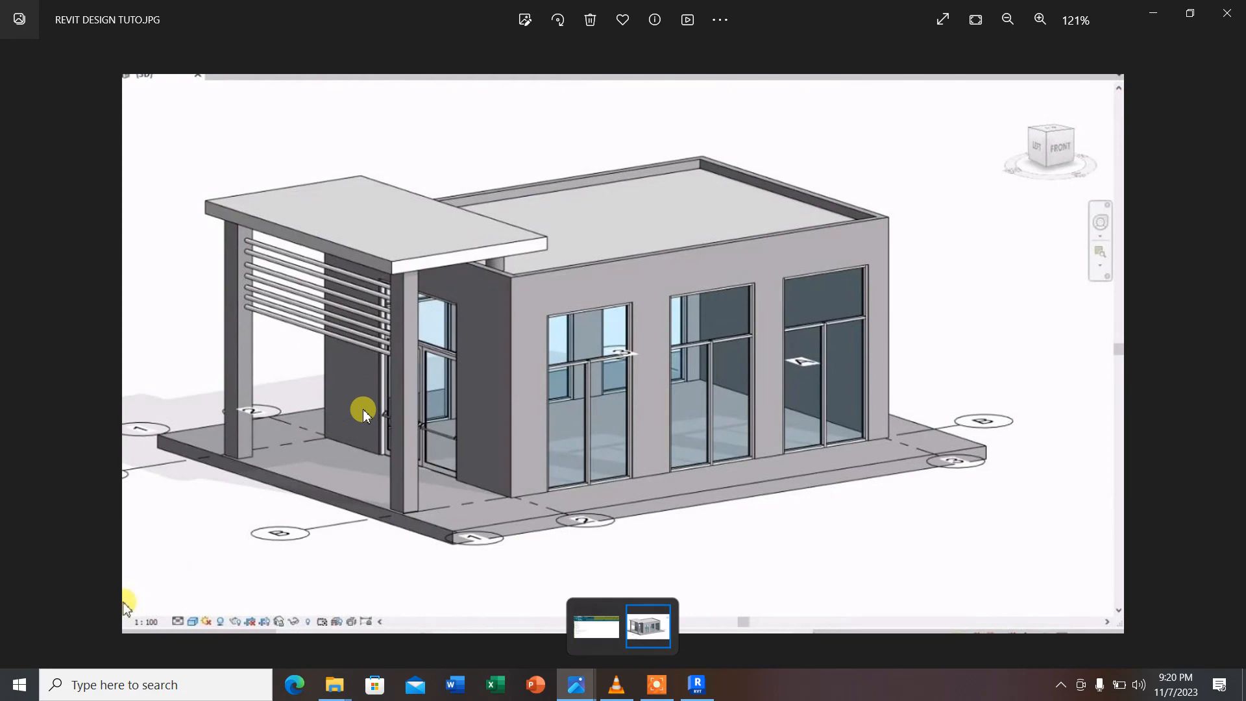
left_click(697, 685)
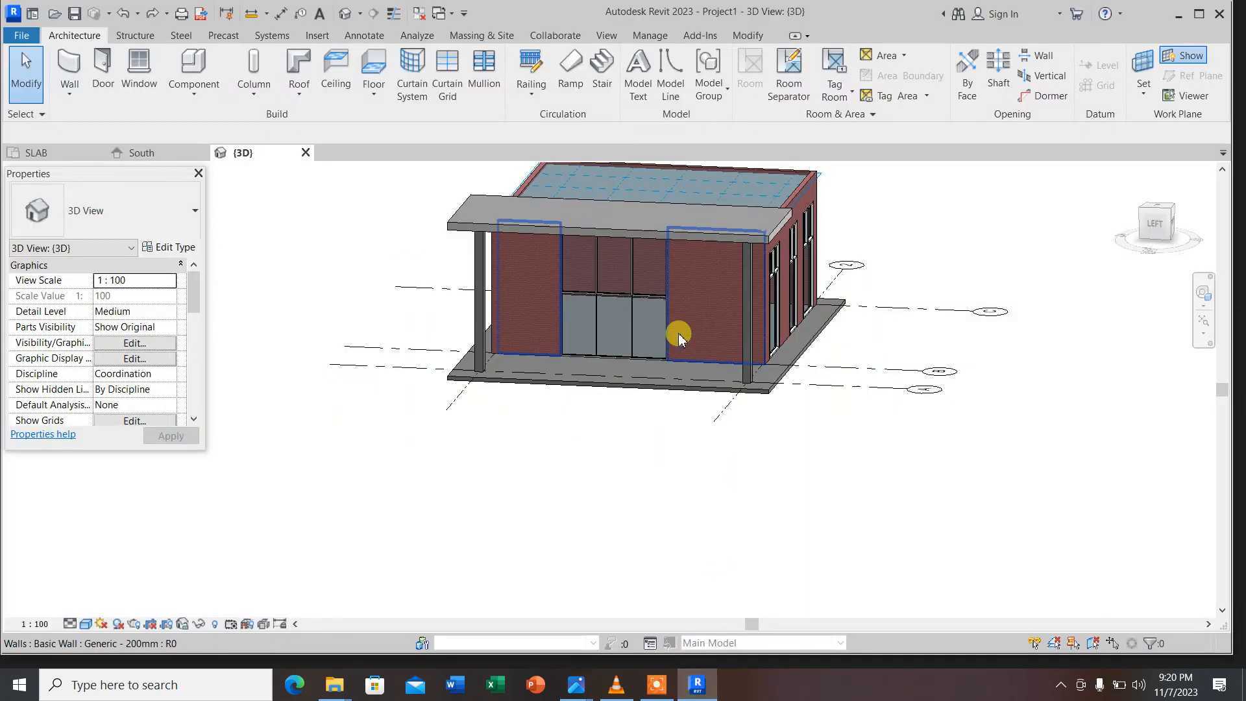
scroll(826, 318, "up", 2)
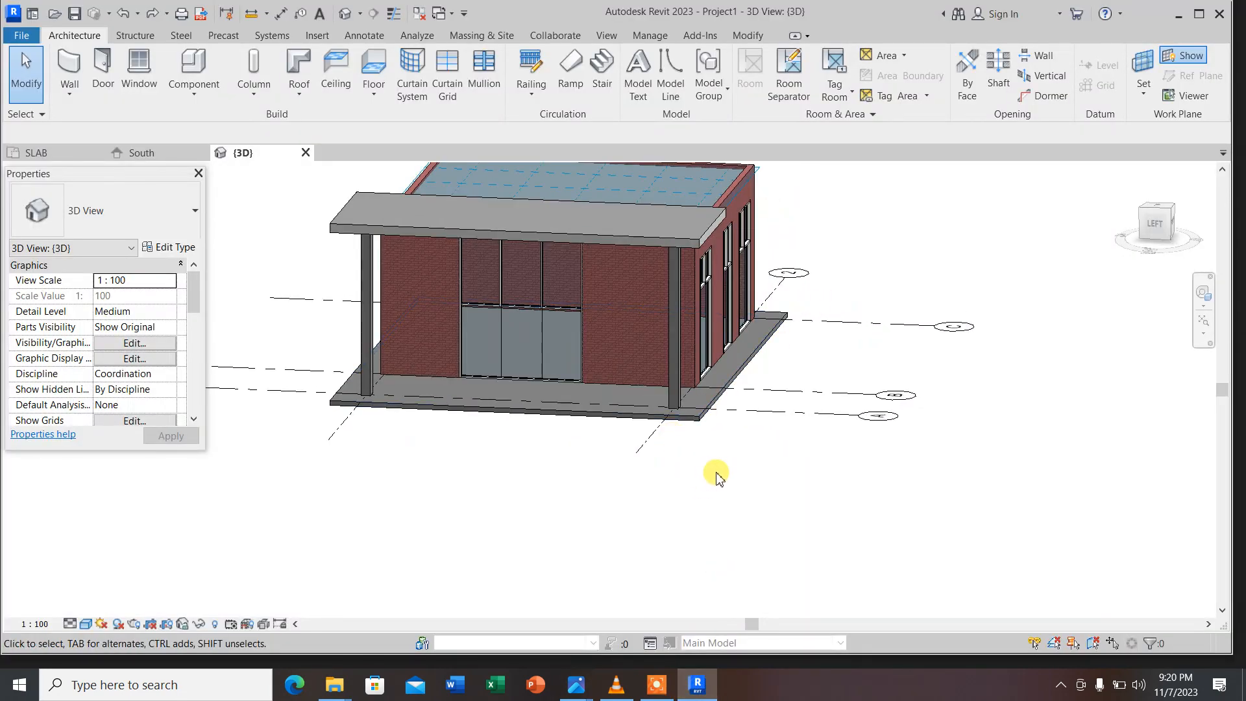
middle_click_drag(685, 480, 640, 495, "shift")
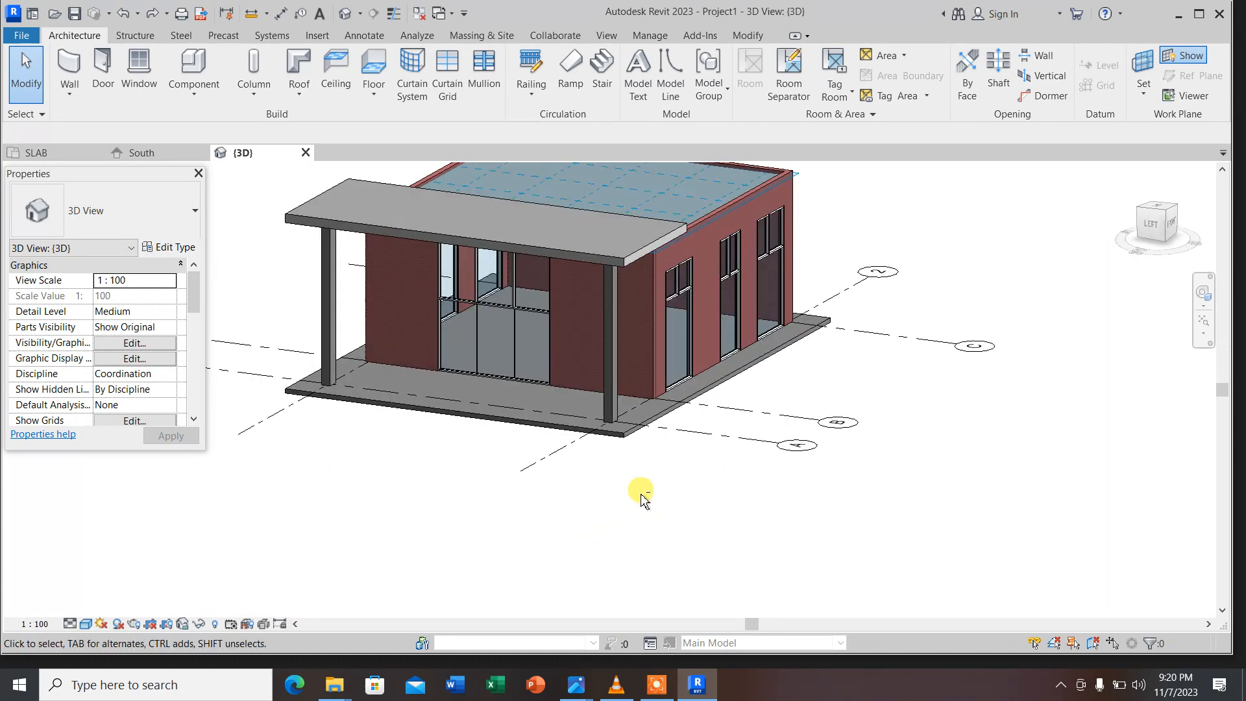
left_click(66, 97)
left_click(120, 122)
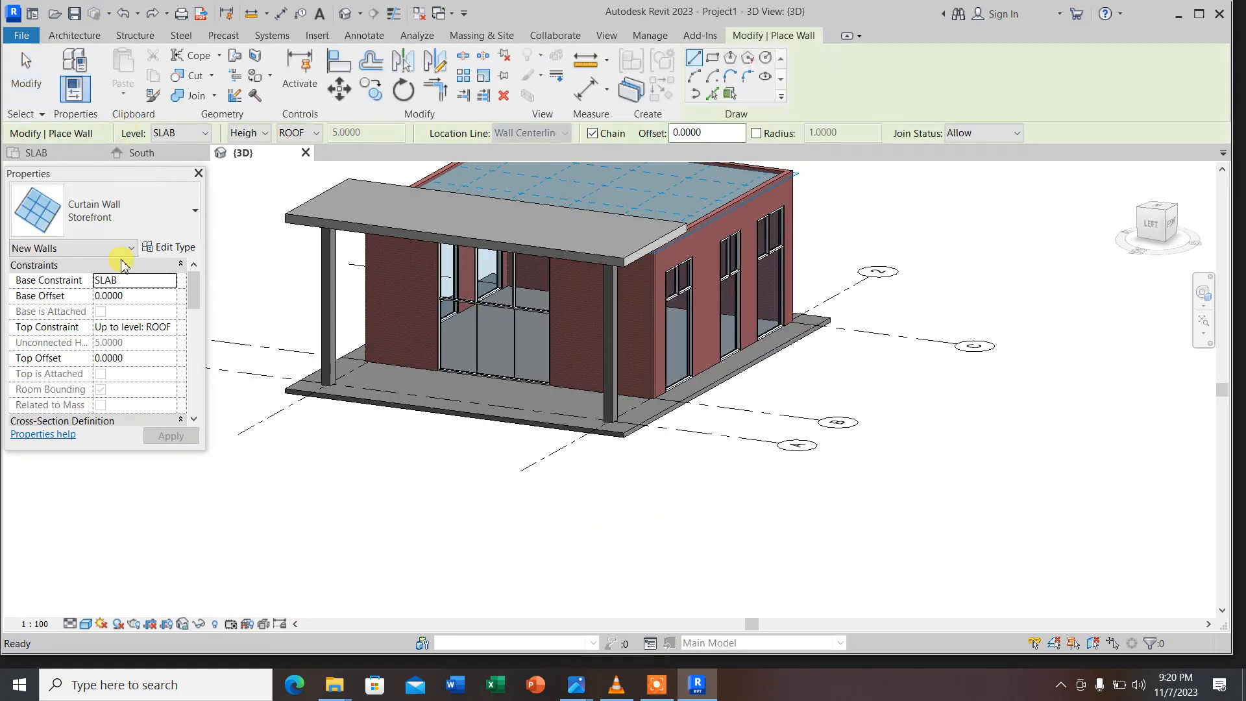
left_click(121, 206)
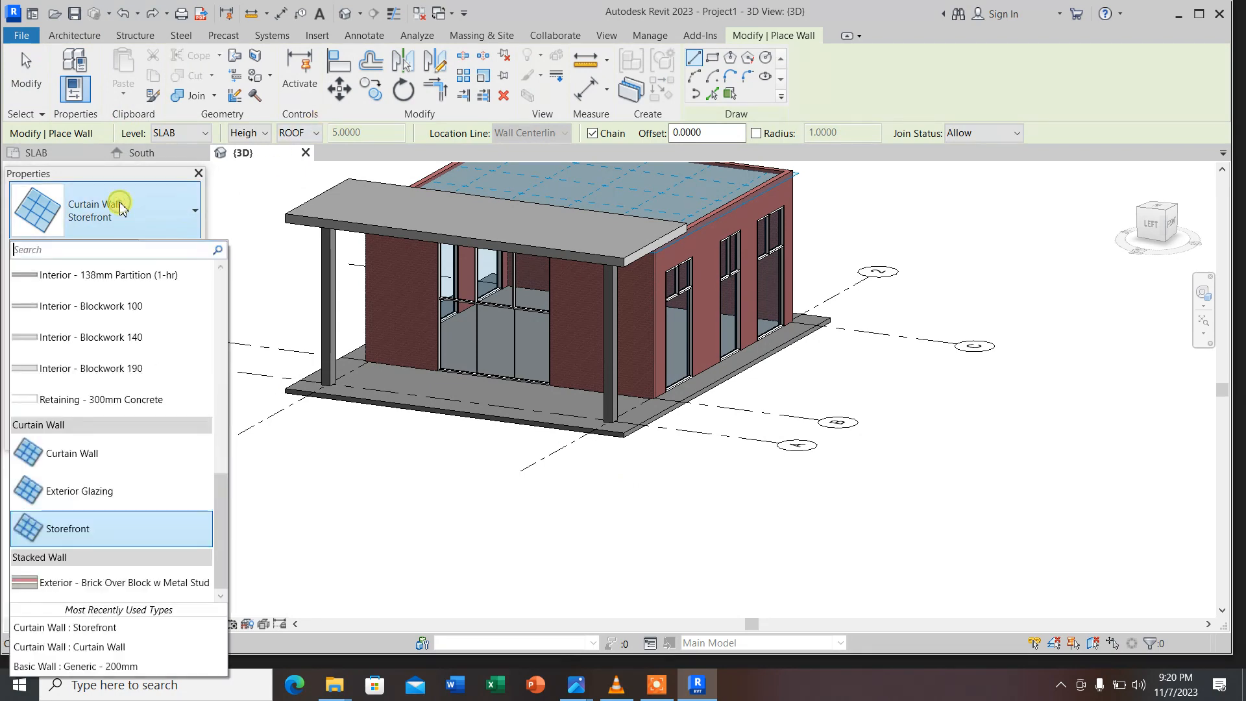
left_click(73, 35)
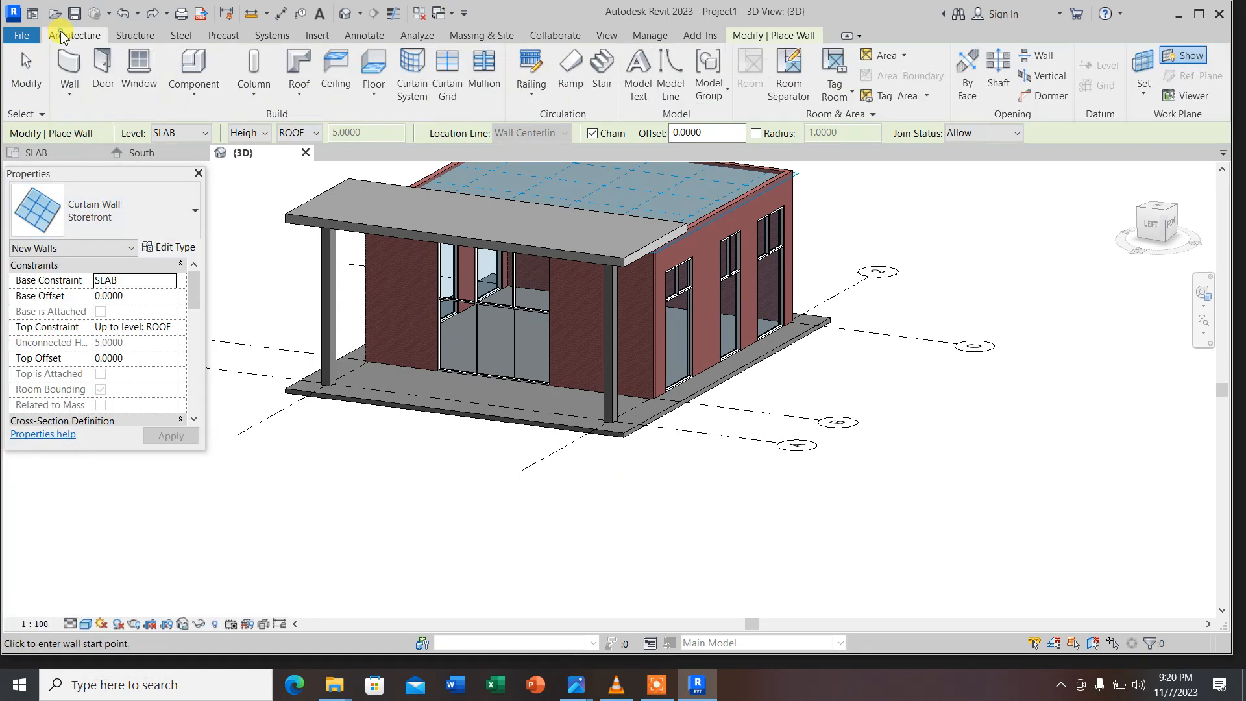
left_click(487, 83)
left_click(107, 218)
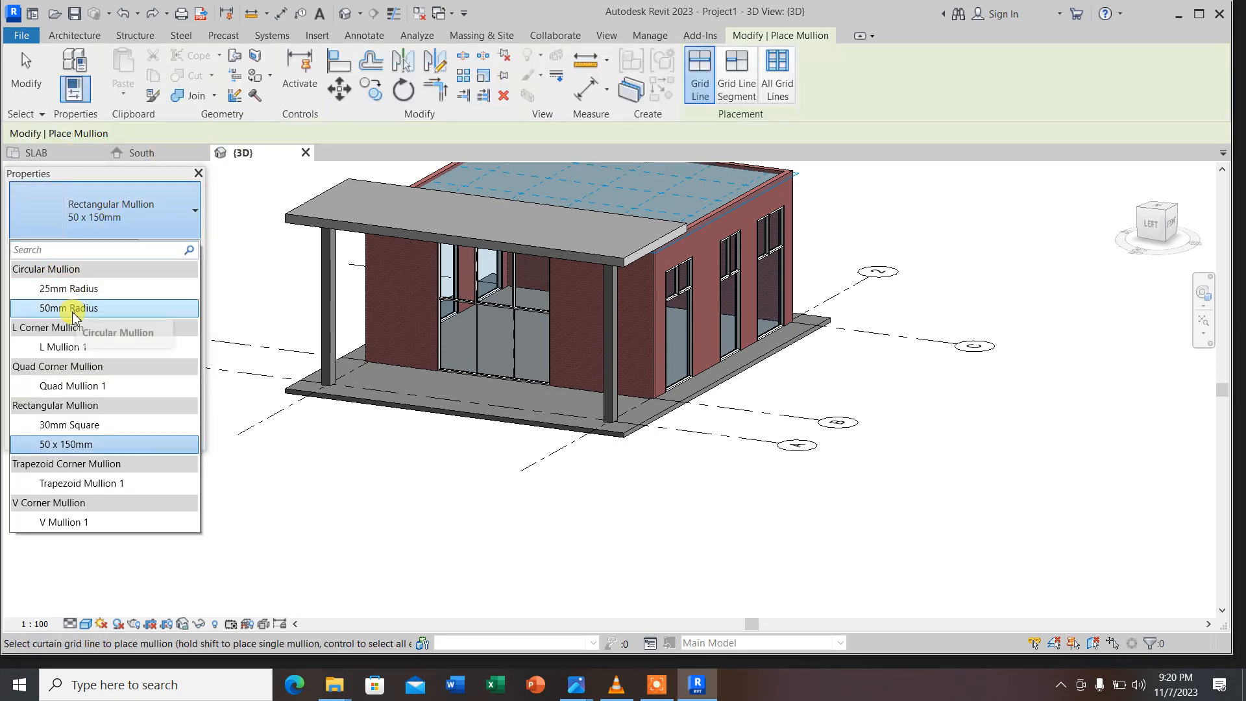
left_click(62, 308)
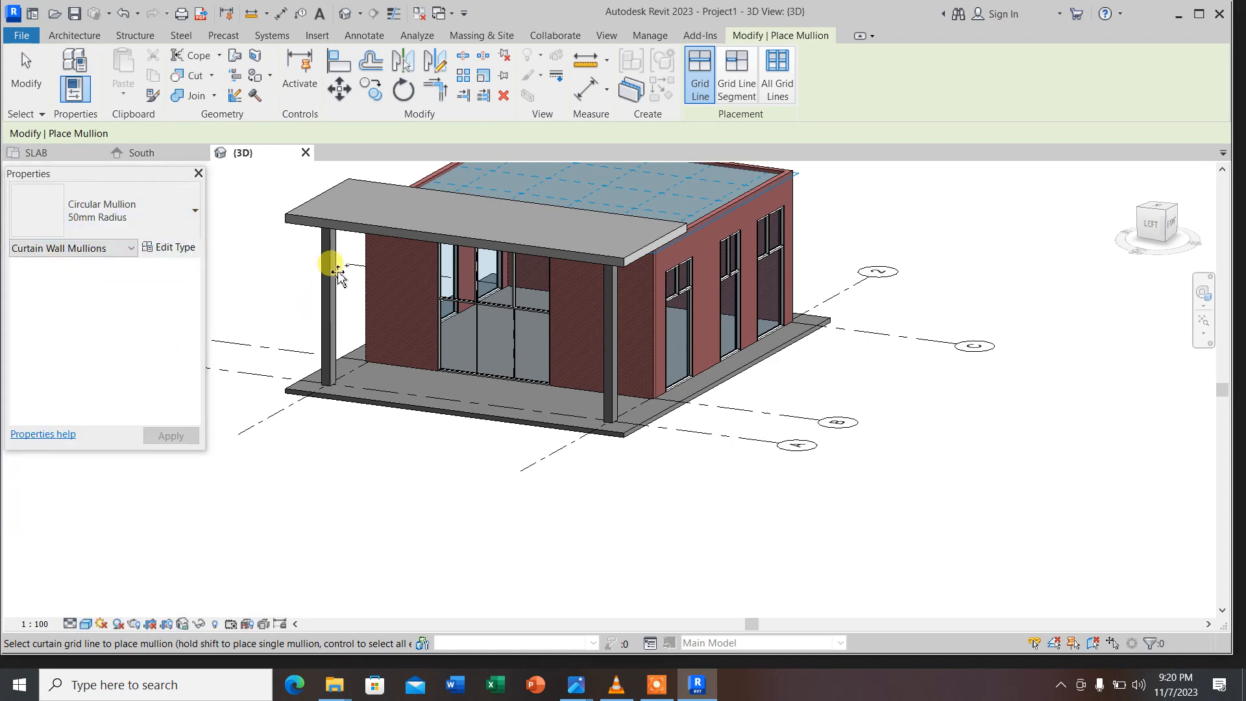
scroll(341, 256, "up", 3)
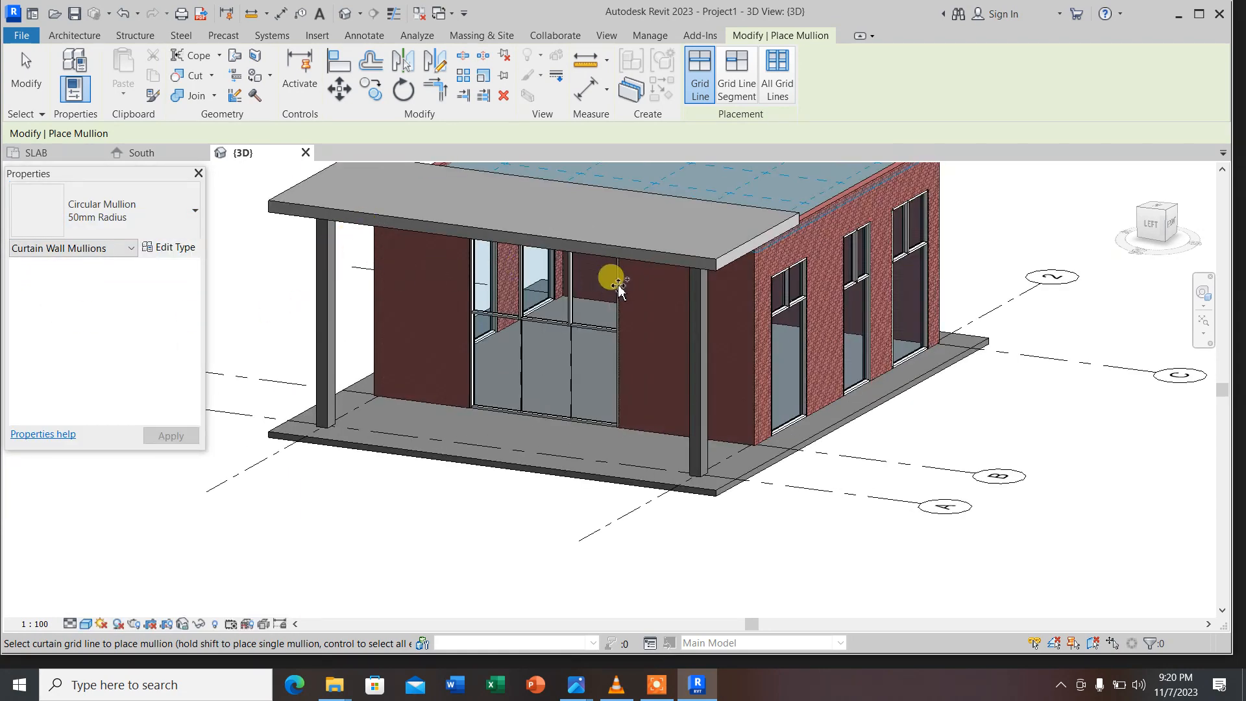
scroll(675, 305, "down", 2)
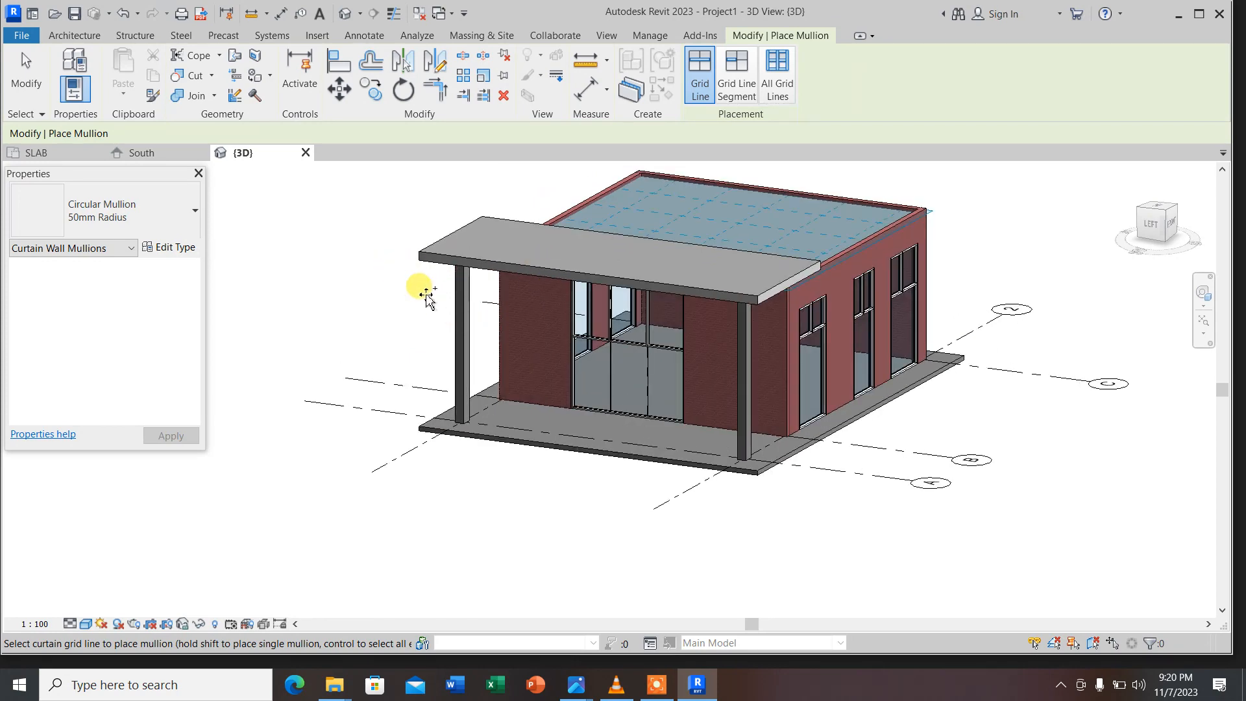
key("Escape")
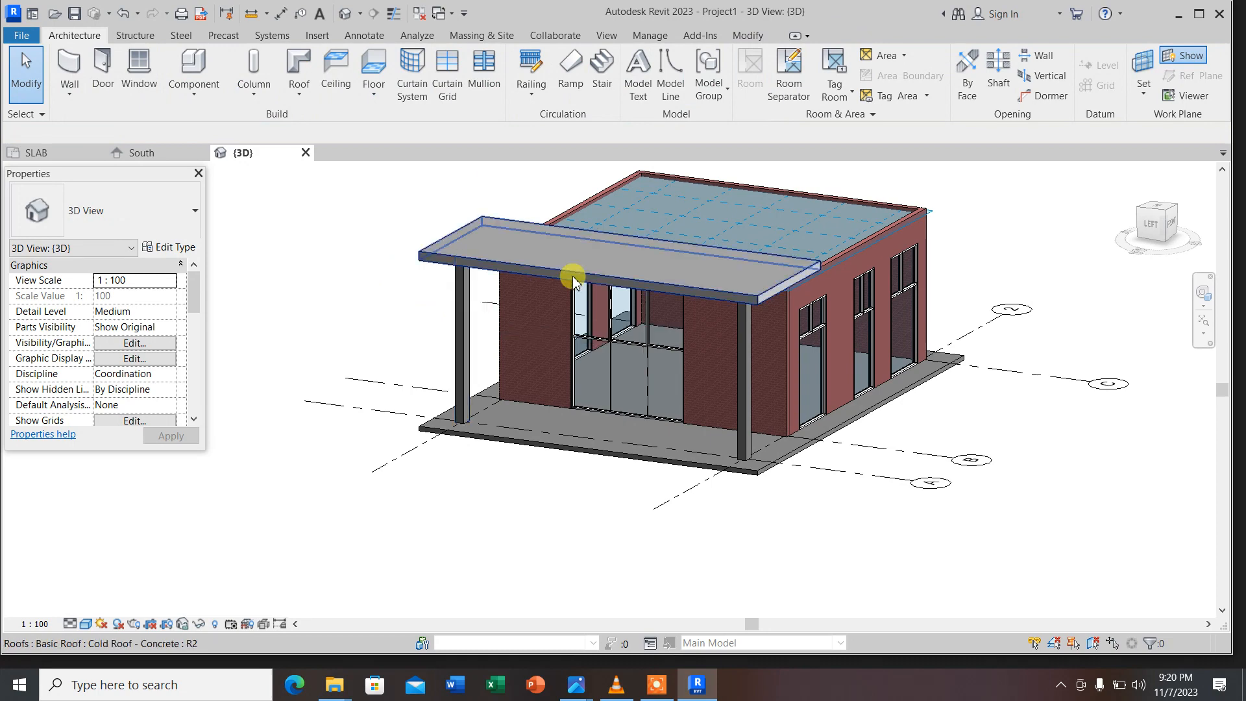
scroll(430, 229, "down", 3)
scroll(572, 301, "up", 2)
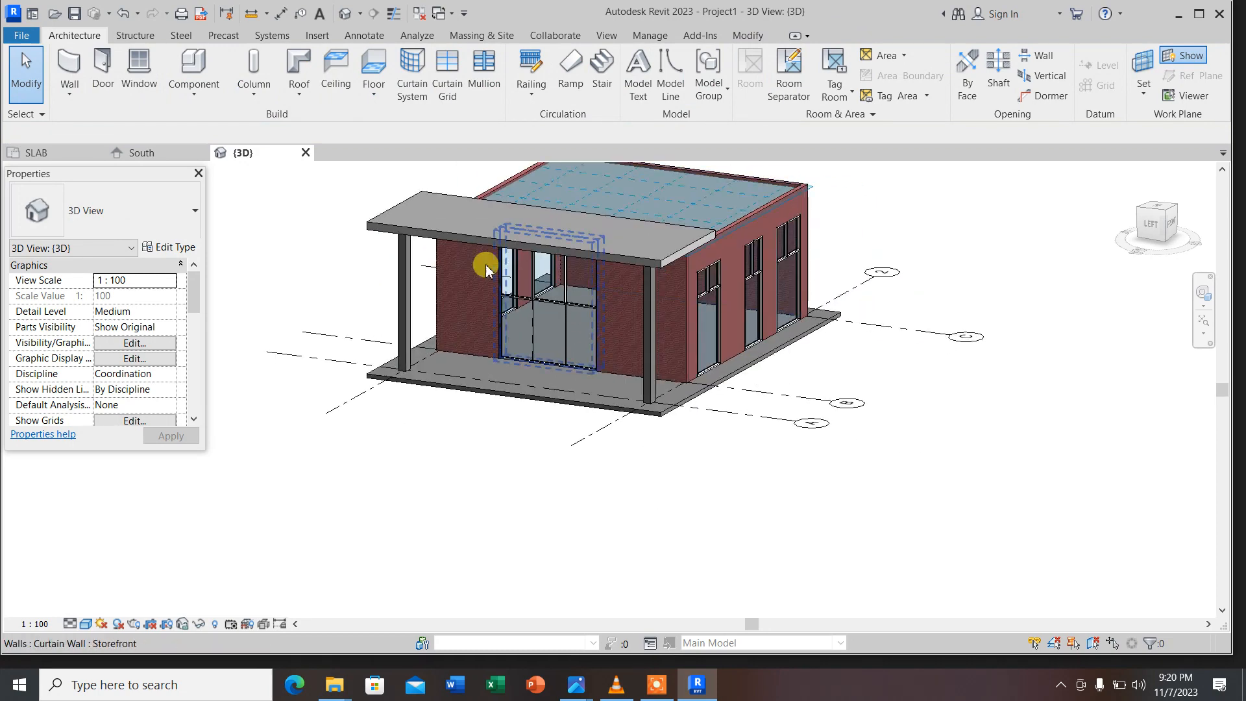
scroll(556, 270, "down", 2)
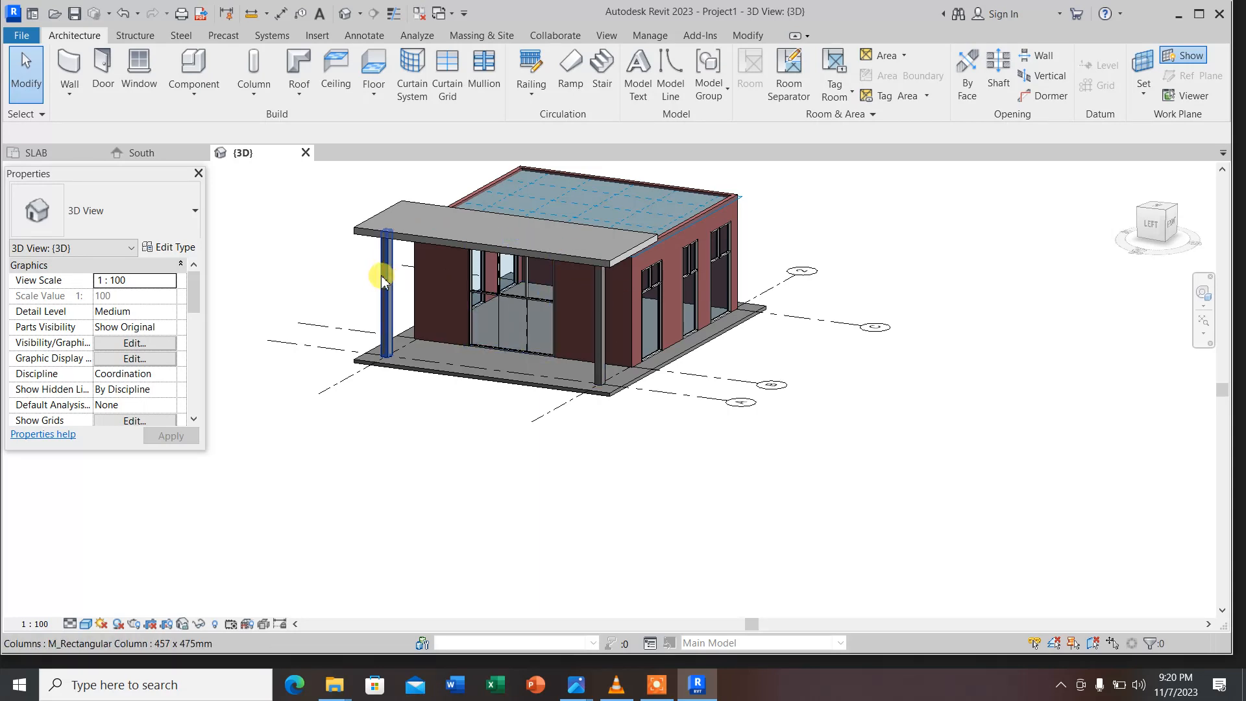
scroll(555, 325, "up", 2)
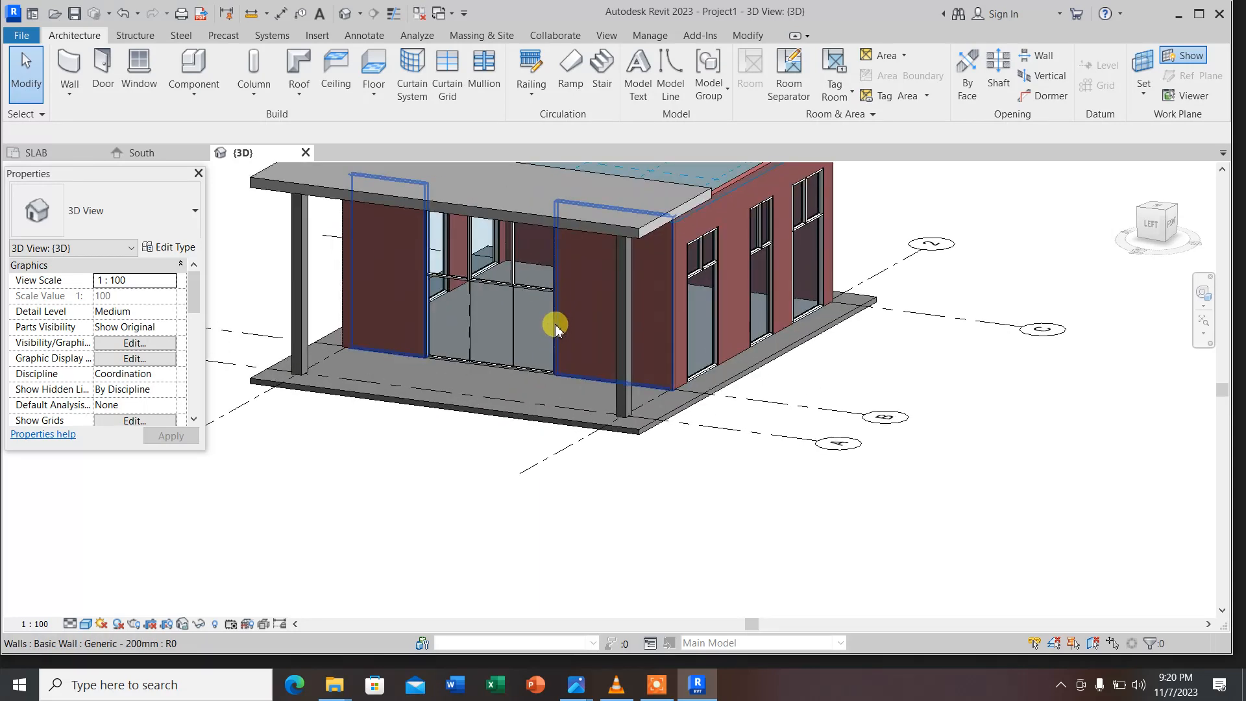
scroll(565, 315, "down", 2)
scroll(650, 324, "up", 1)
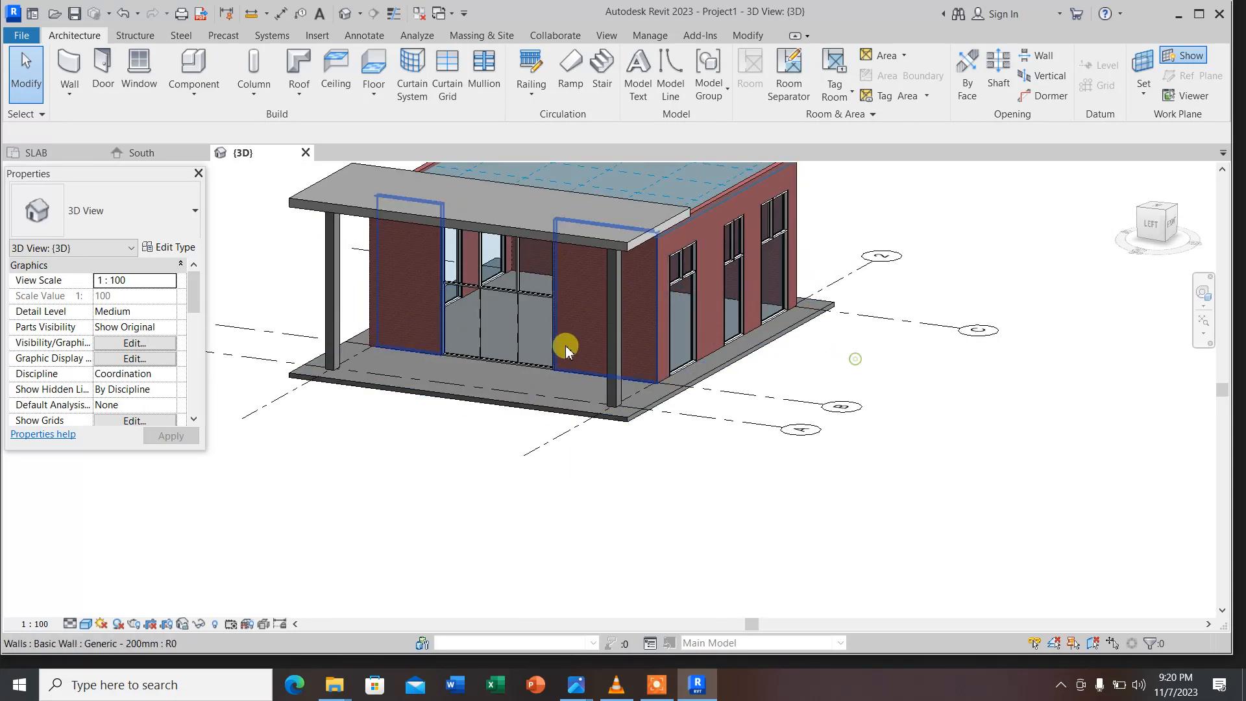
scroll(545, 337, "up", 1)
scroll(467, 315, "down", 2)
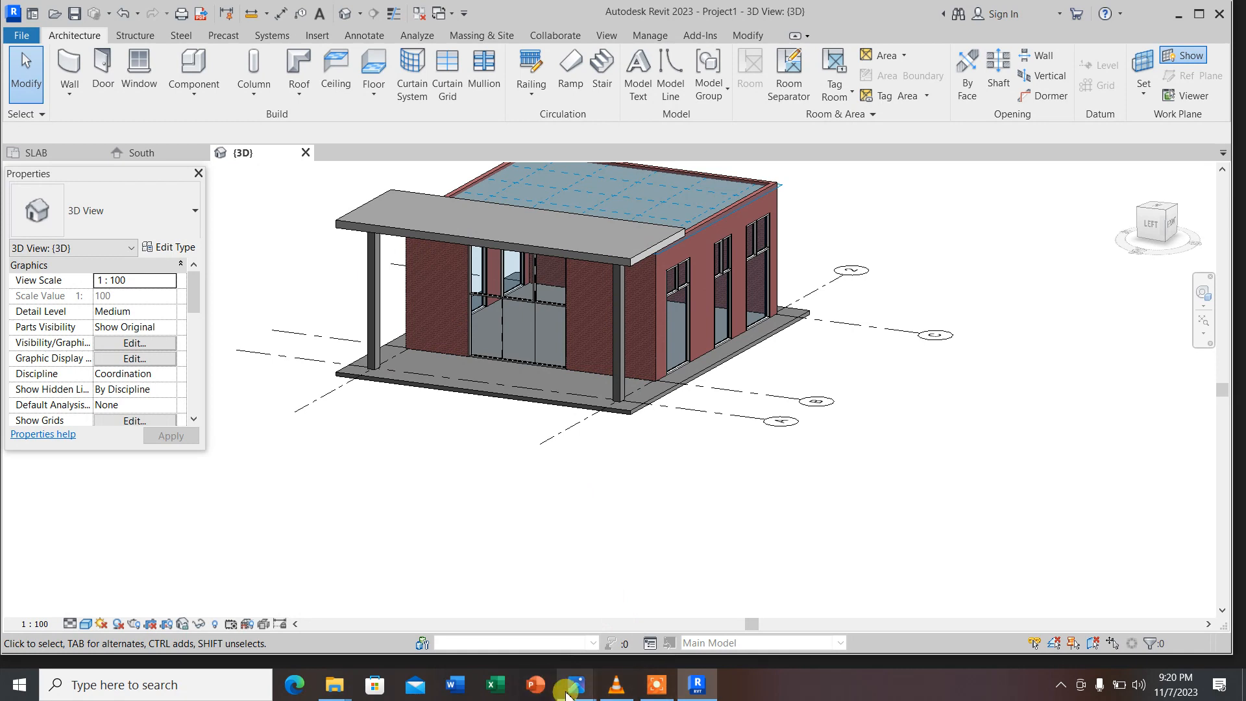
mouse_move(579, 689)
left_click(678, 469)
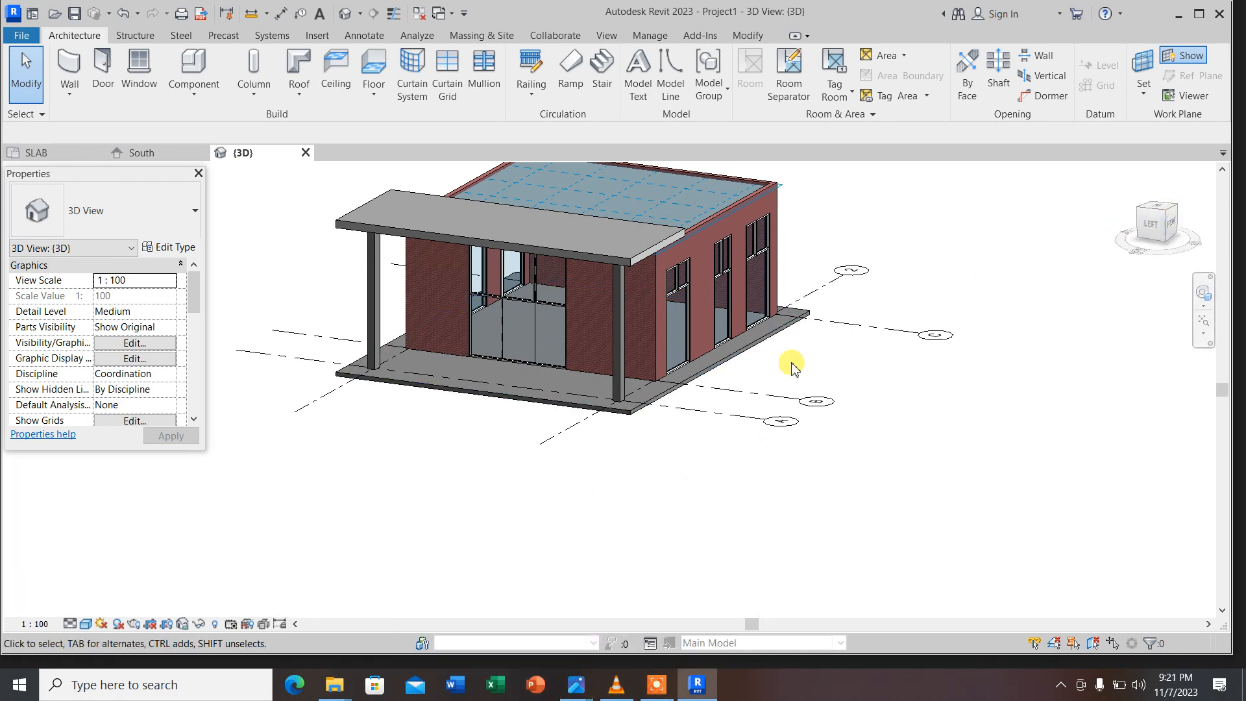
scroll(615, 419, "down", 2)
scroll(626, 370, "up", 1)
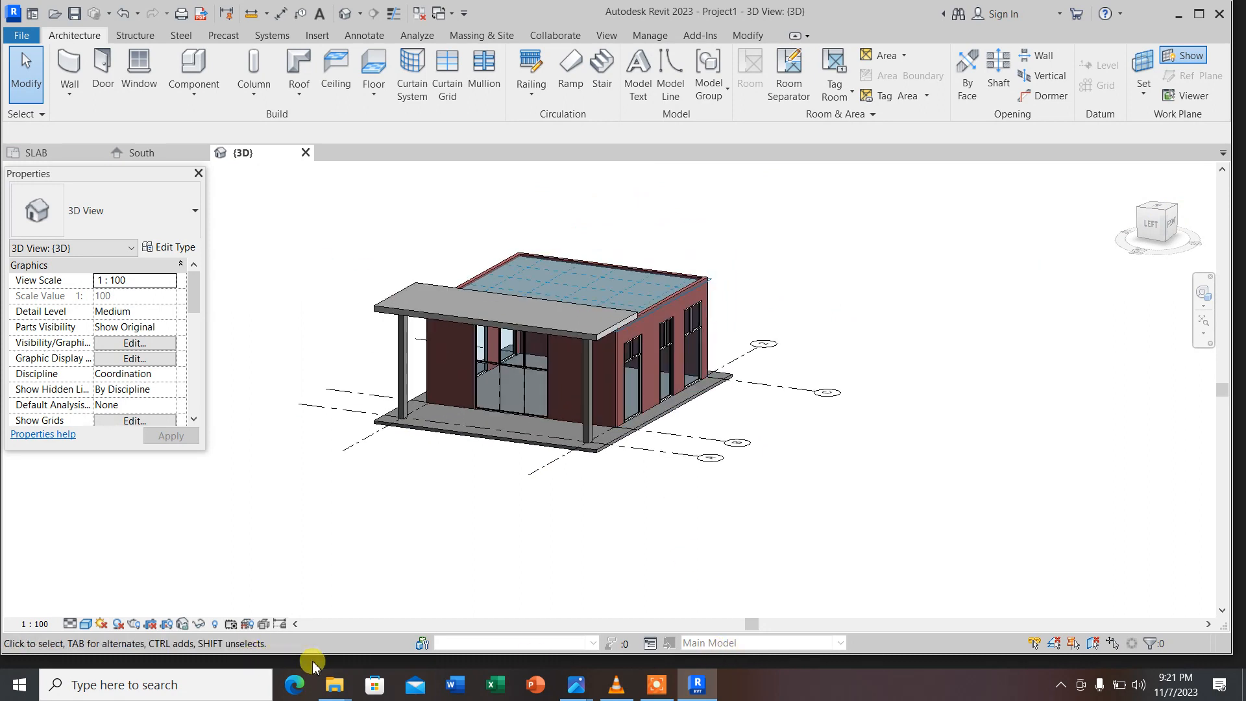
mouse_move(622, 694)
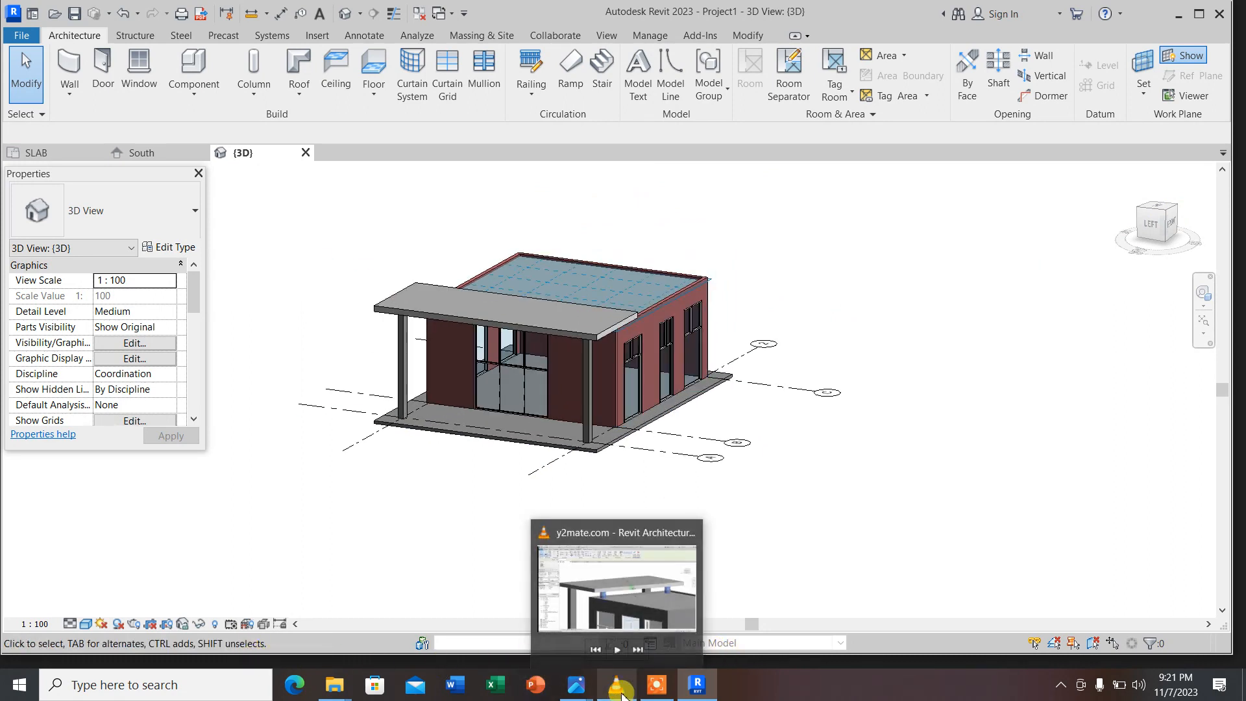
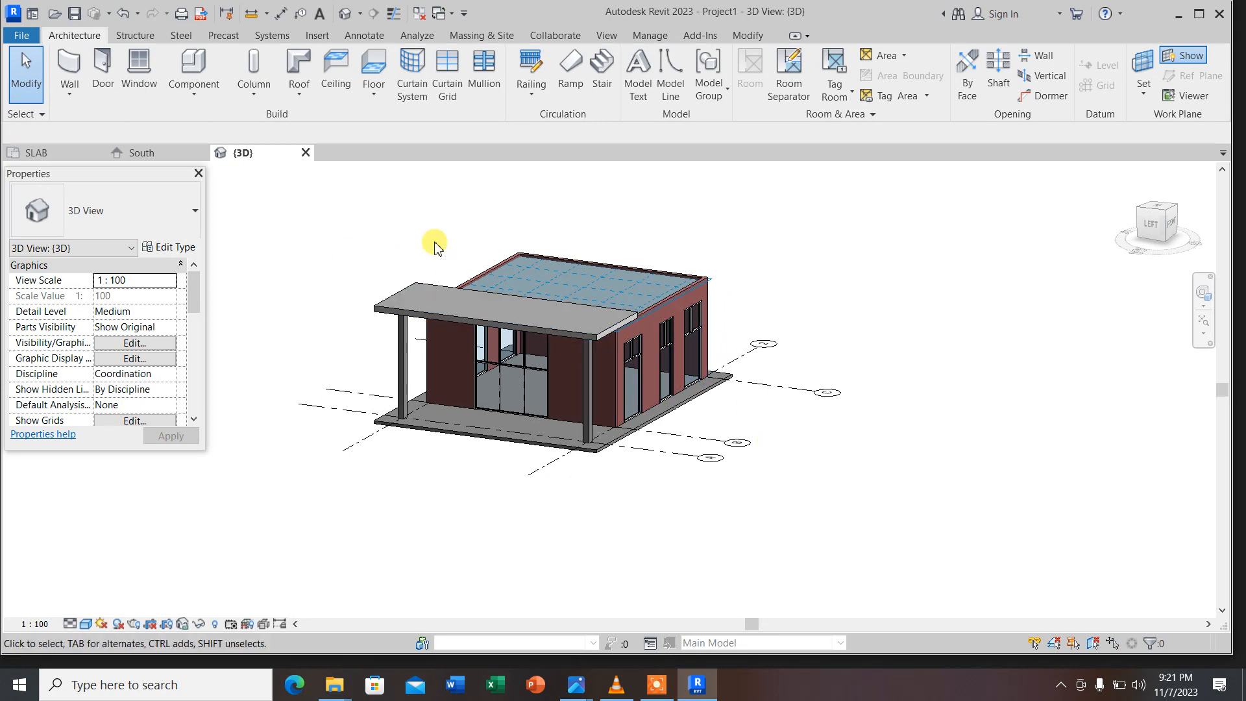
Set the 3D view's visual style to Realistic and inspect the building's entrance and window sides
middle_click_drag(681, 367, 711, 312, "shift")
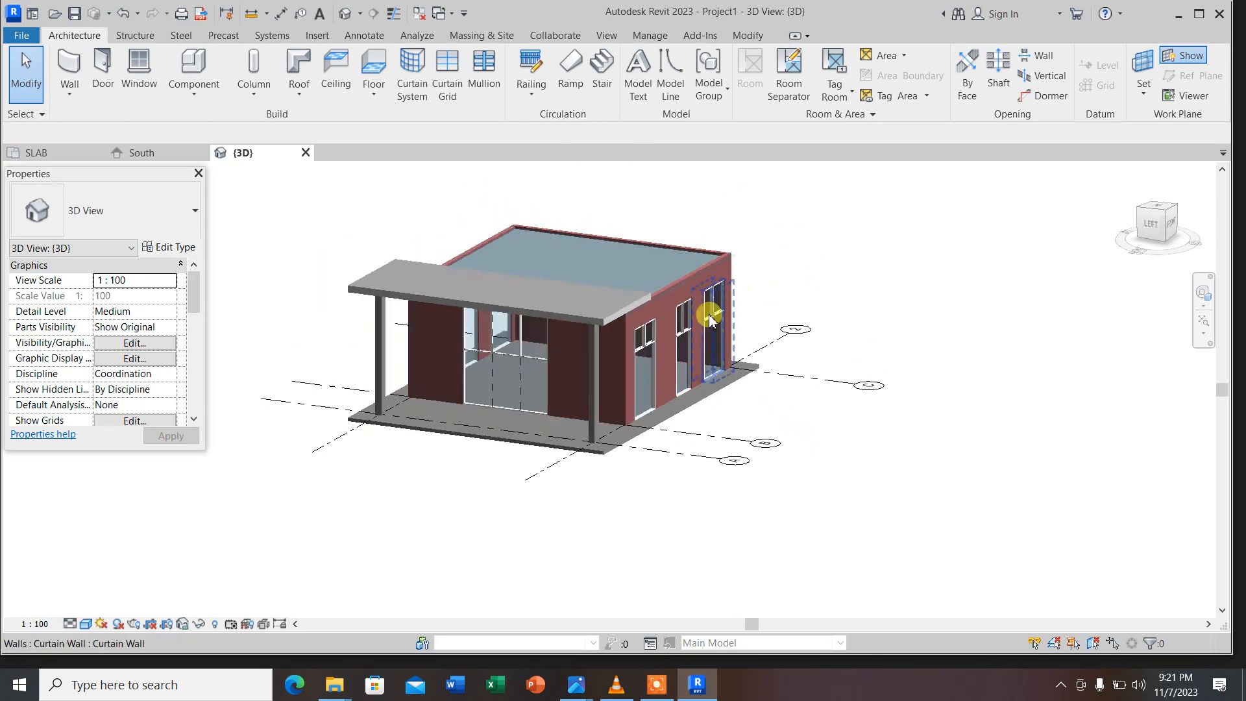
left_click(85, 625)
left_click(113, 610)
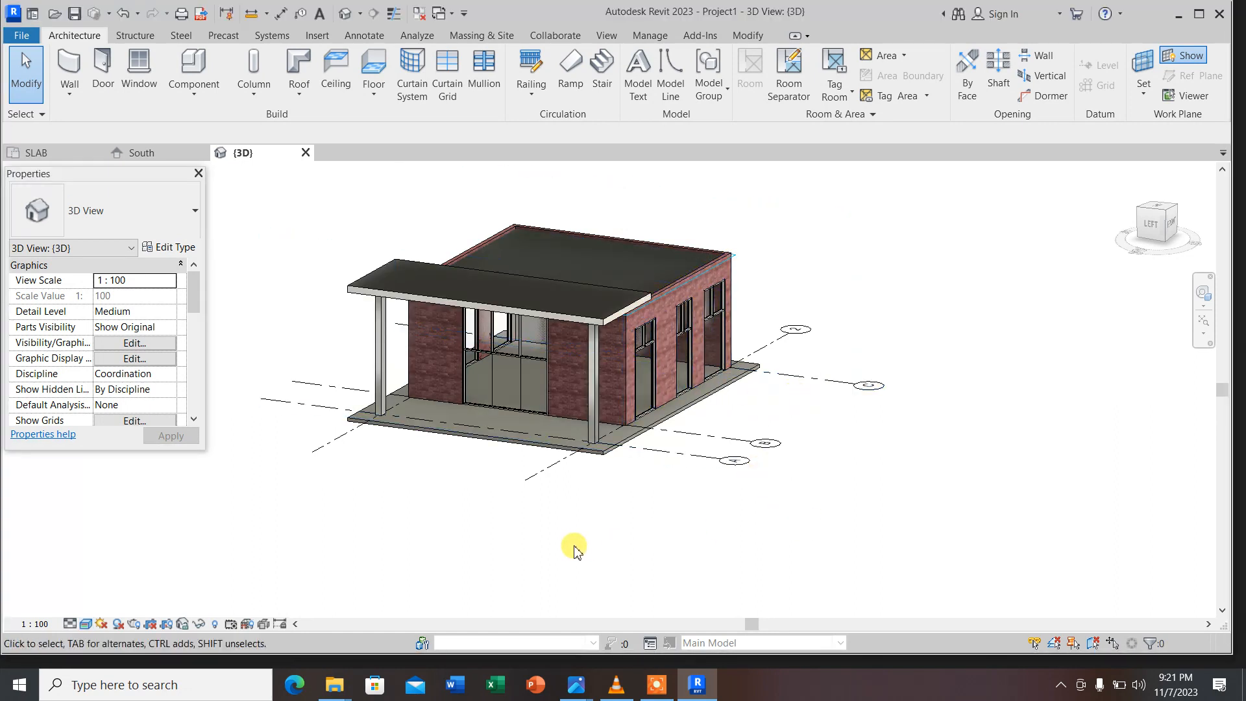
middle_click_drag(669, 532, 556, 492, "shift")
scroll(570, 353, "up", 4)
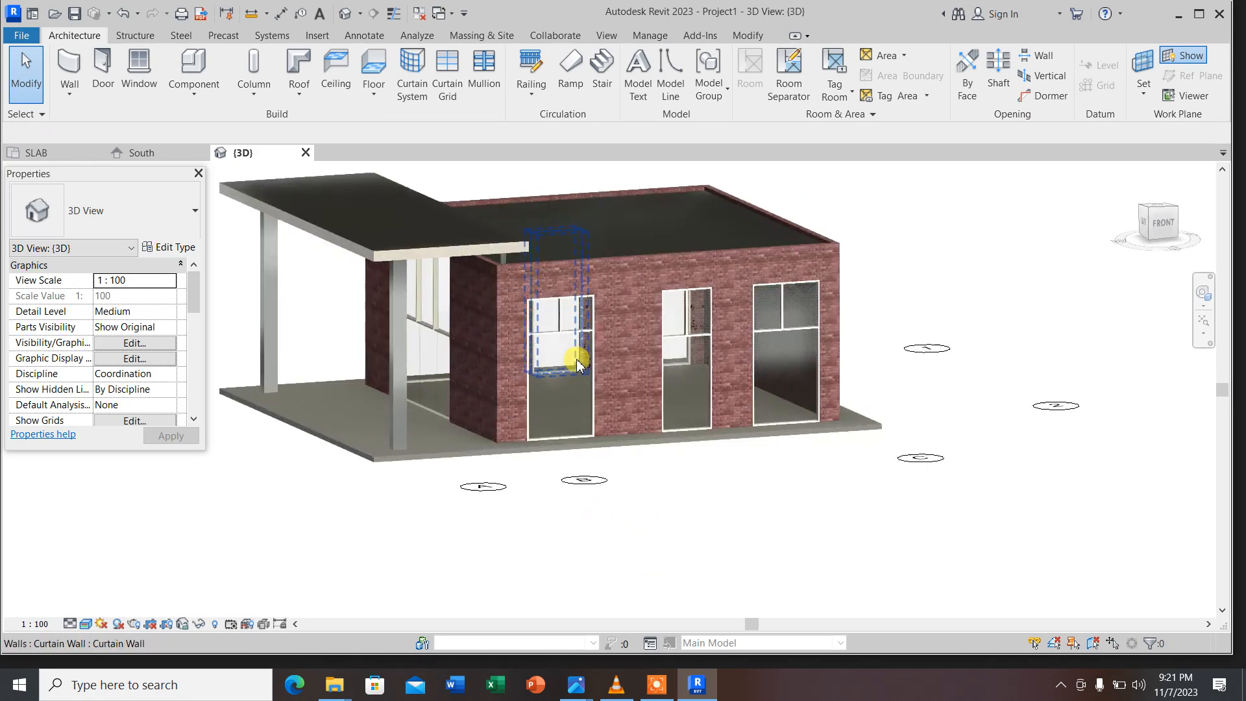
middle_click_drag(382, 533, 815, 362, "shift")
scroll(681, 331, "up", 3)
scroll(678, 334, "up", 6)
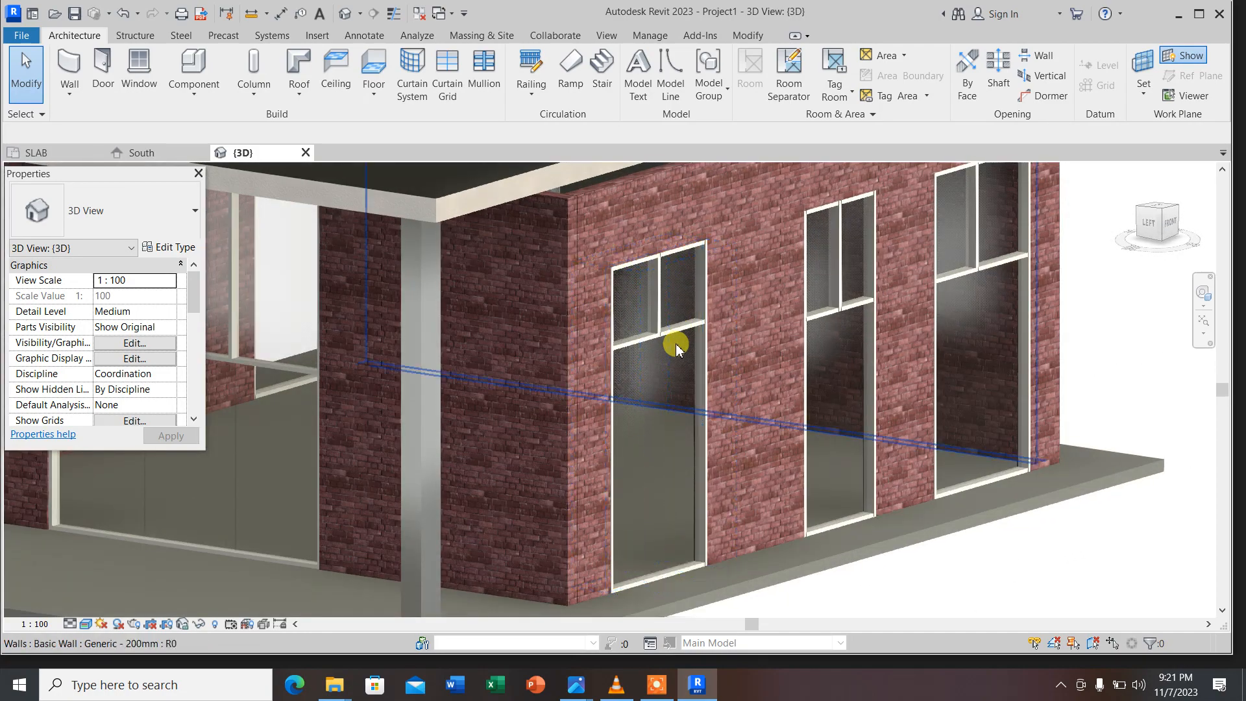
scroll(644, 308, "down", 6)
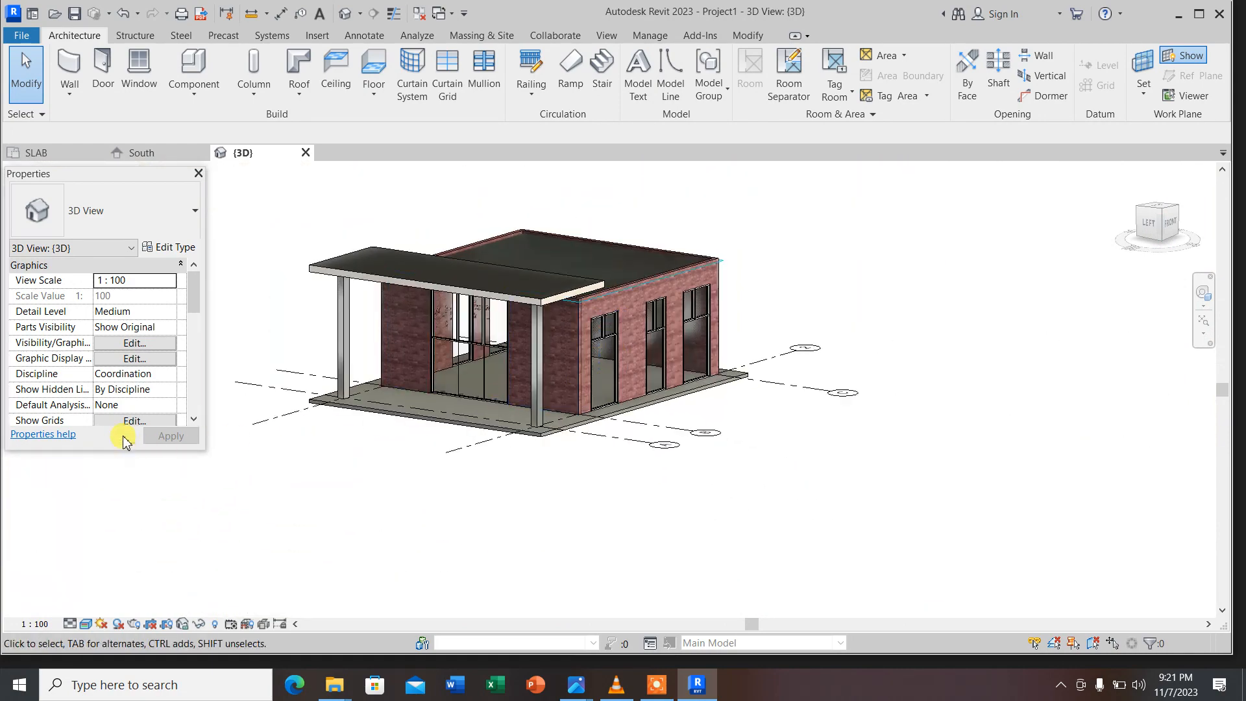
Create a new drawing sheet using the A3 metric titleblock loaded from the English US Titleblocks library folder
left_click(606, 35)
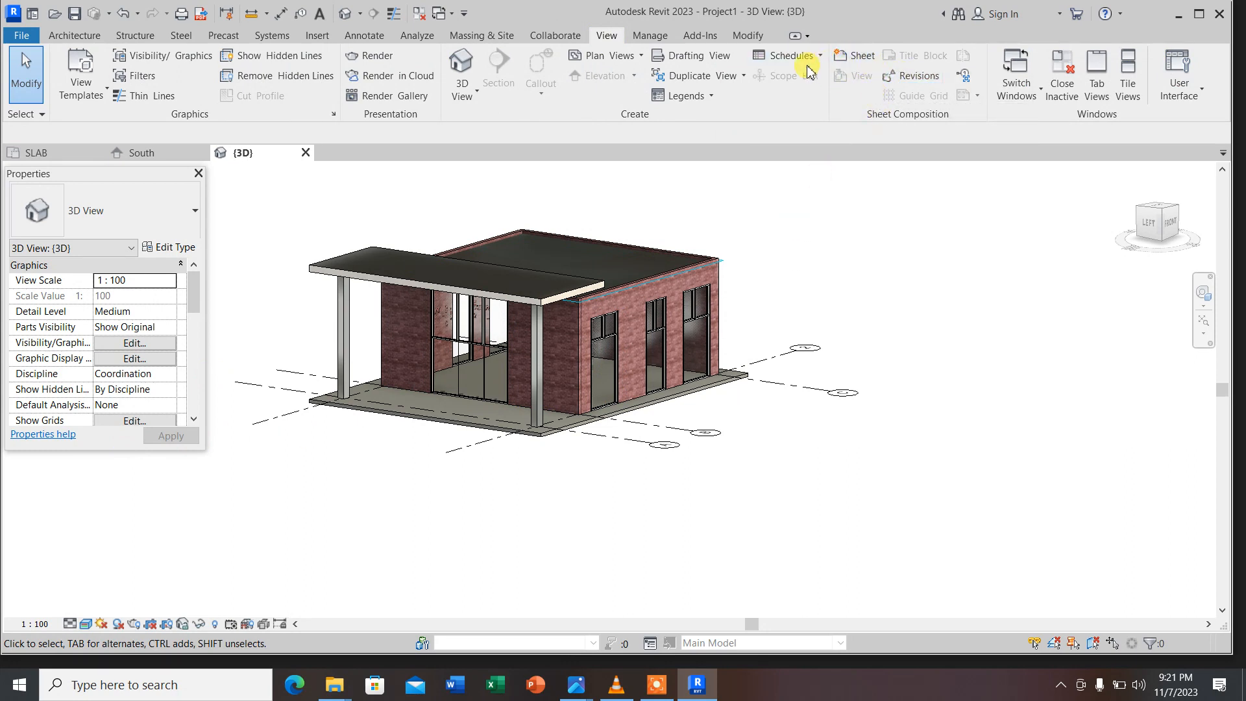
left_click(863, 57)
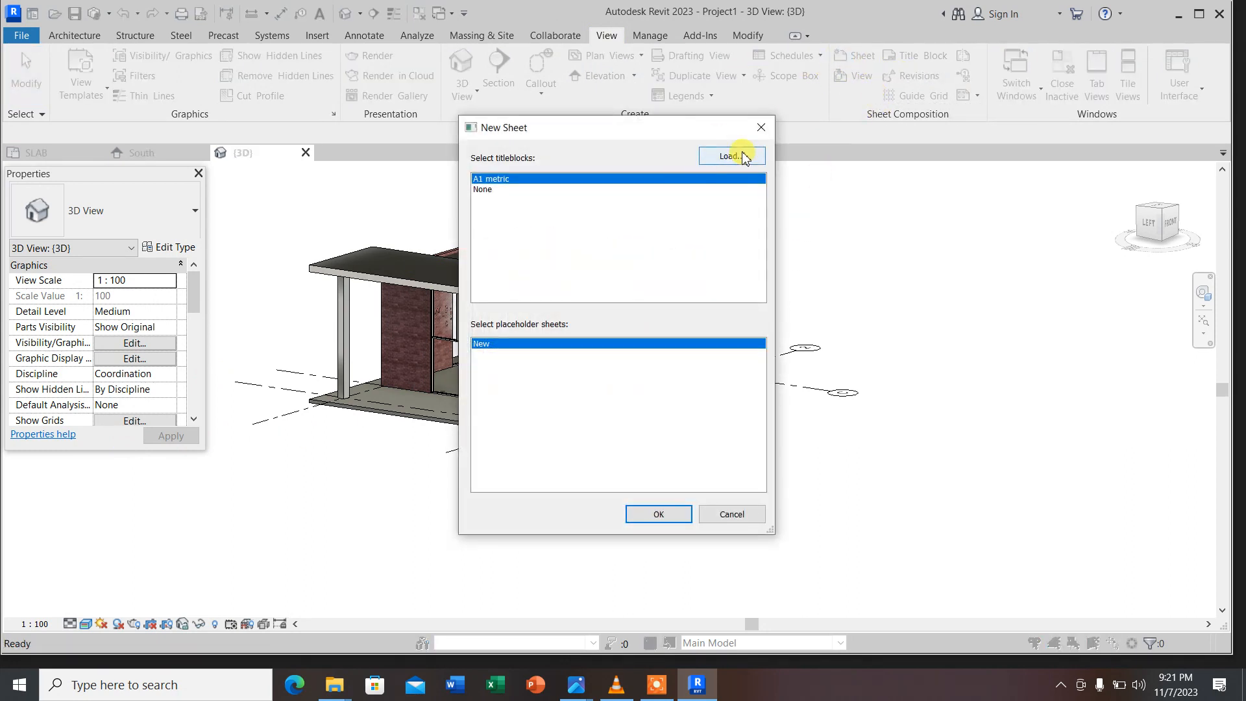
left_click(730, 156)
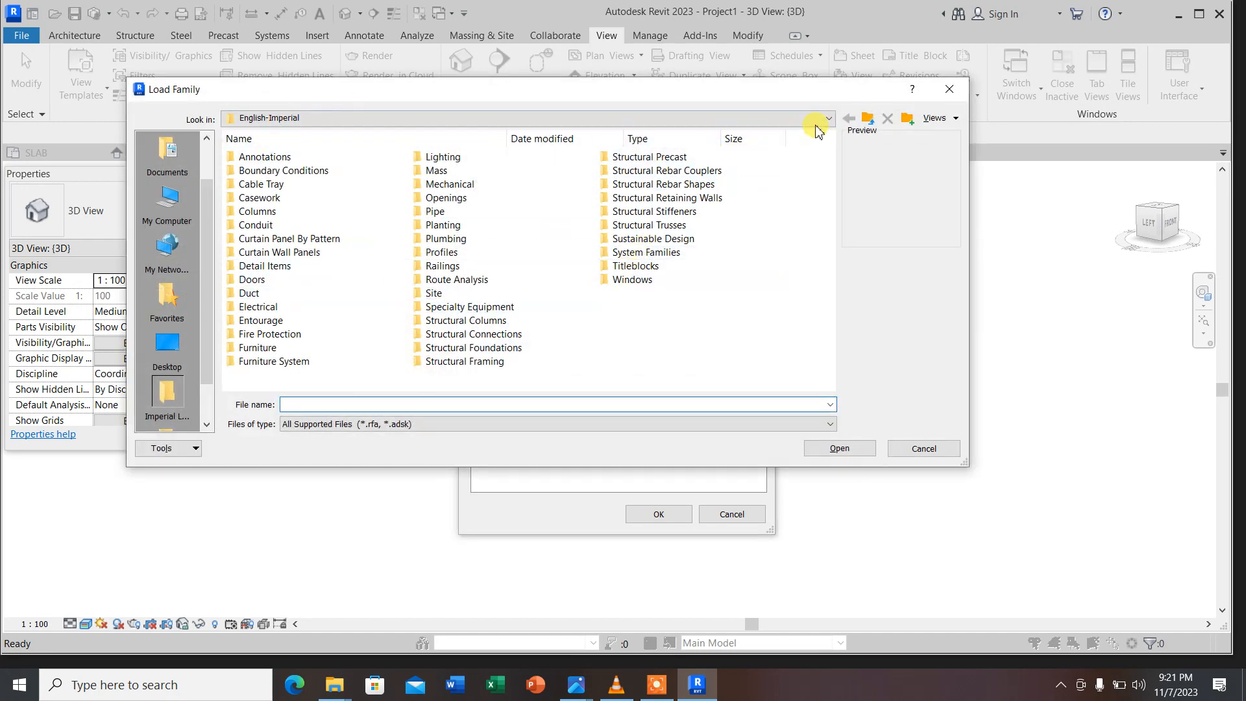
left_click(870, 121)
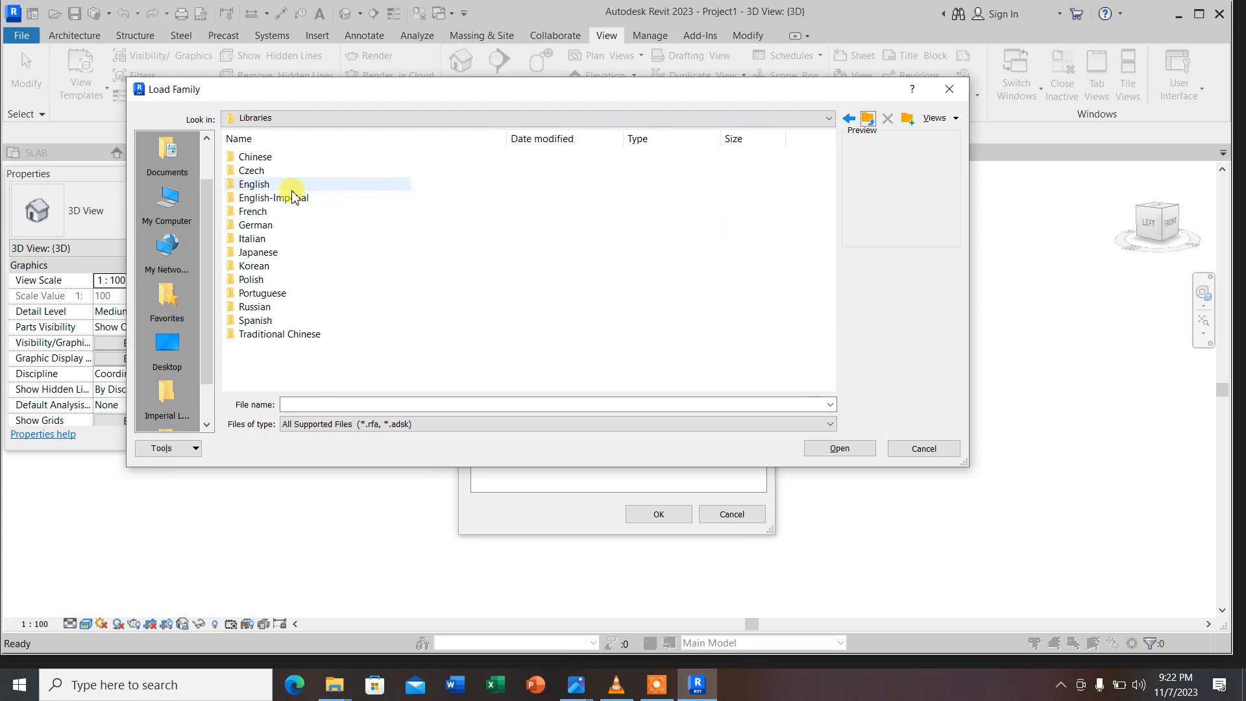
double_click(253, 184)
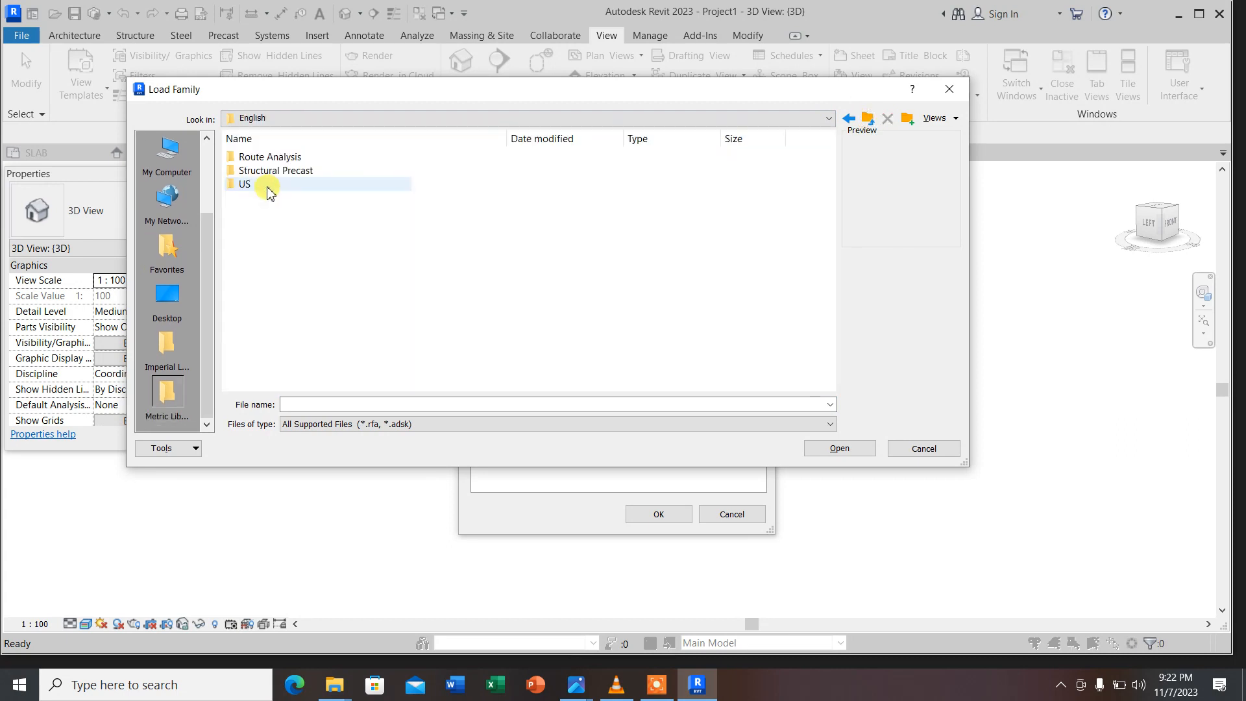
double_click(246, 186)
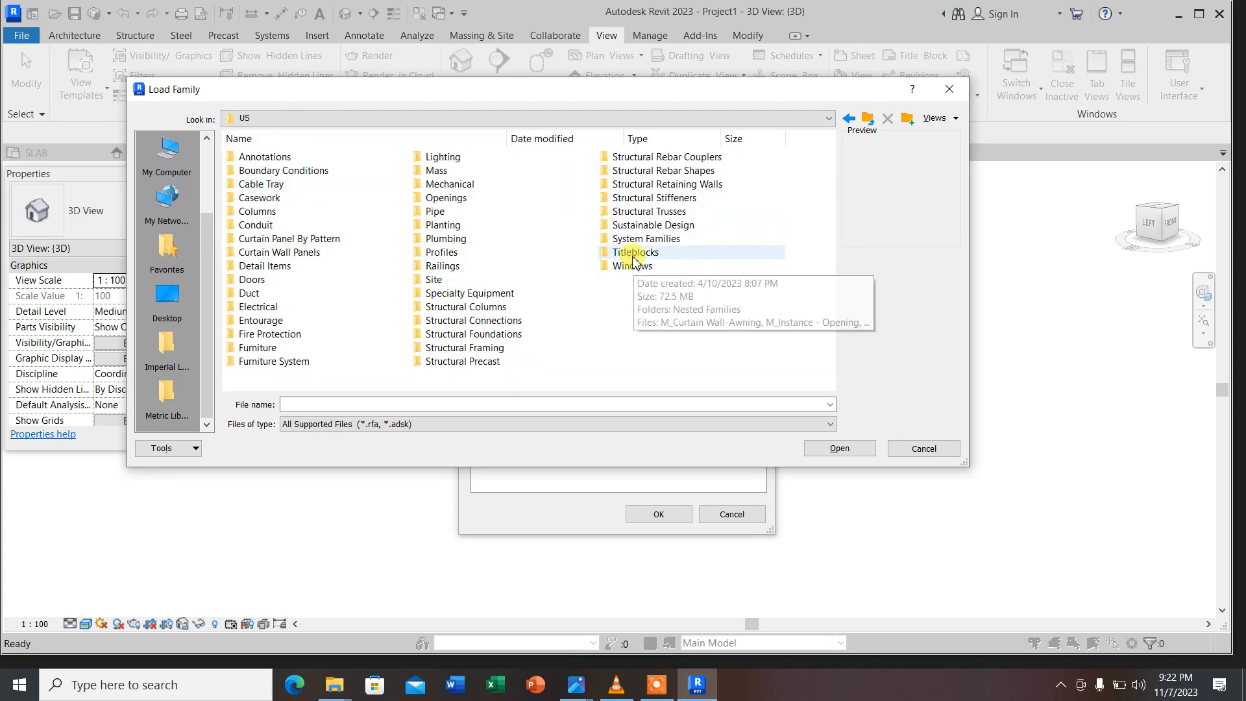
double_click(634, 257)
double_click(261, 198)
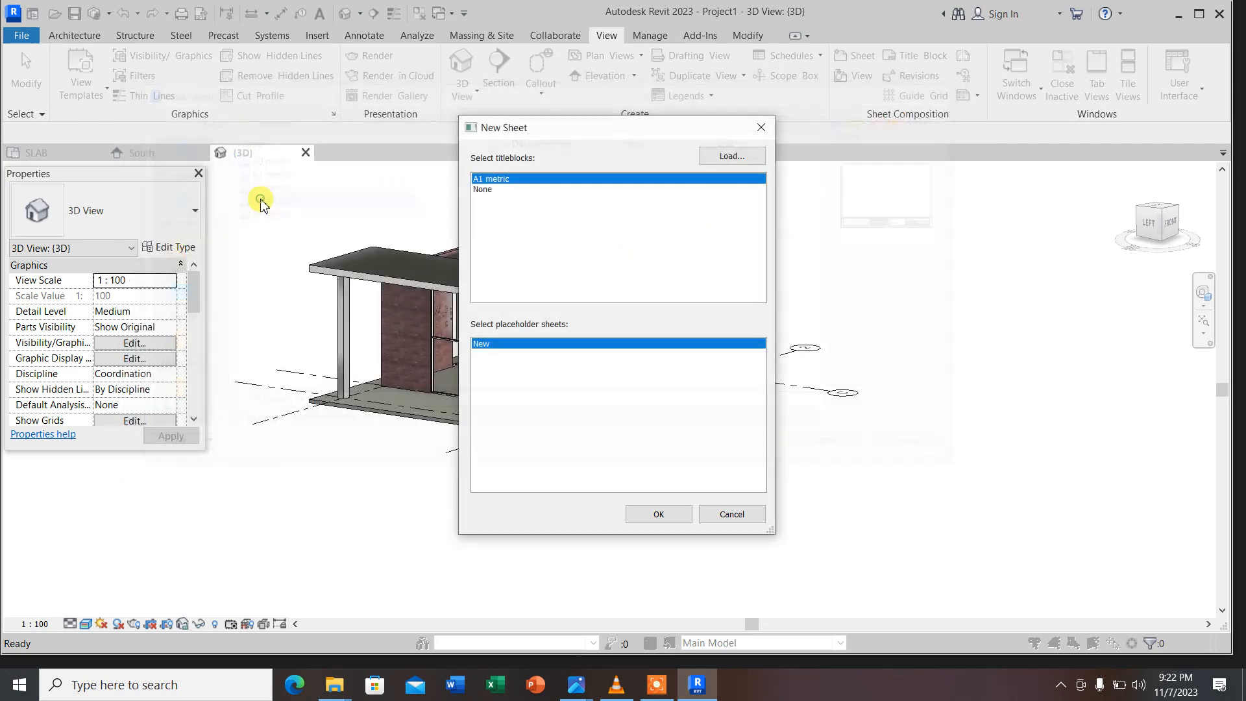
left_click(652, 519)
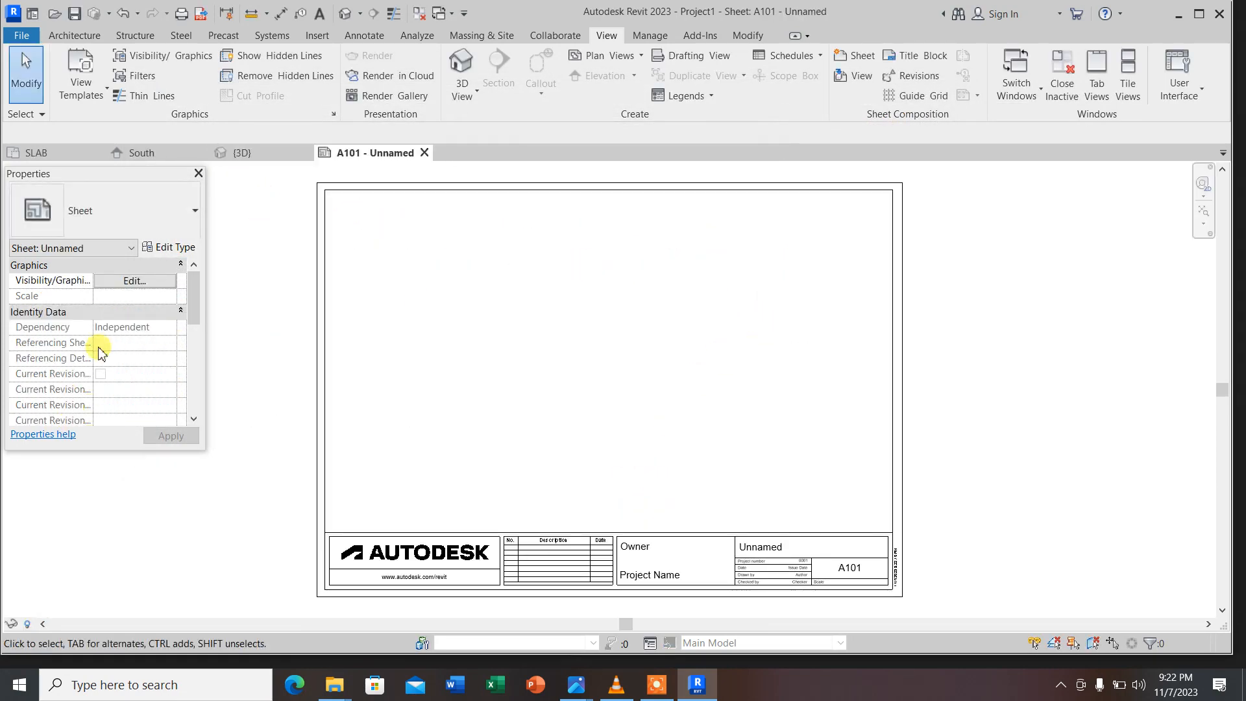
Display the Project Browser and widen it so the full view names are readable
left_click(1196, 90)
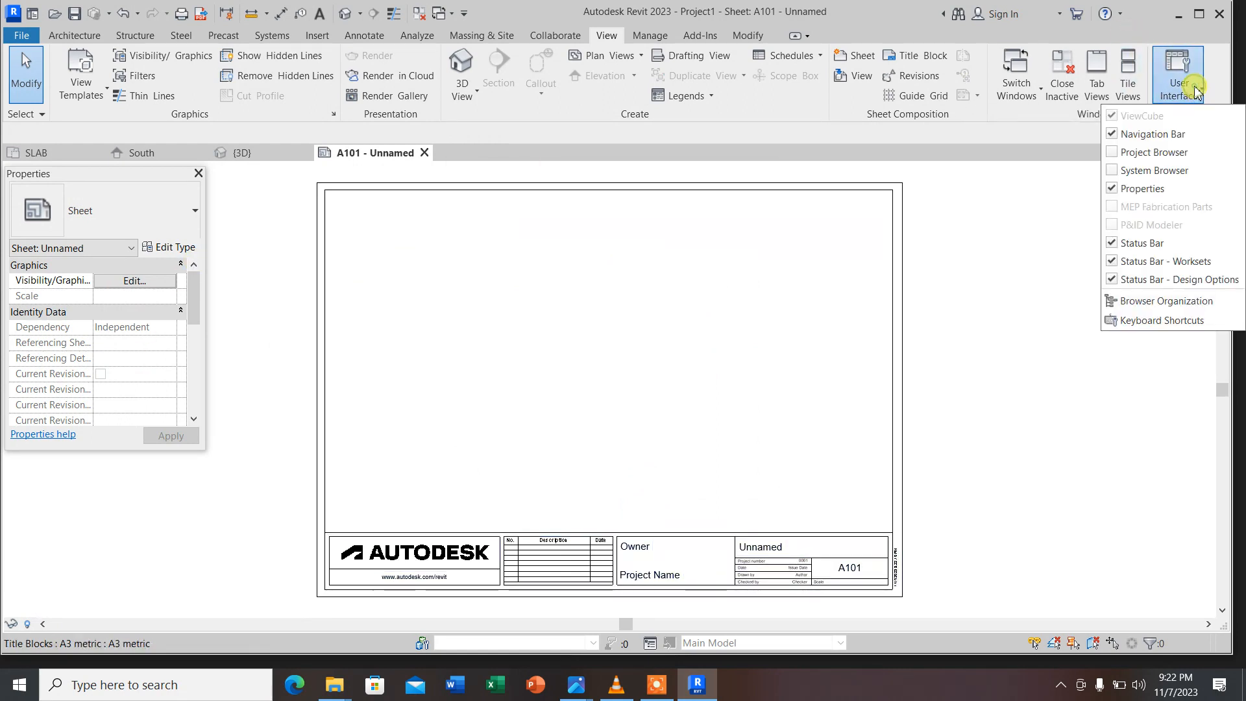
left_click(1172, 152)
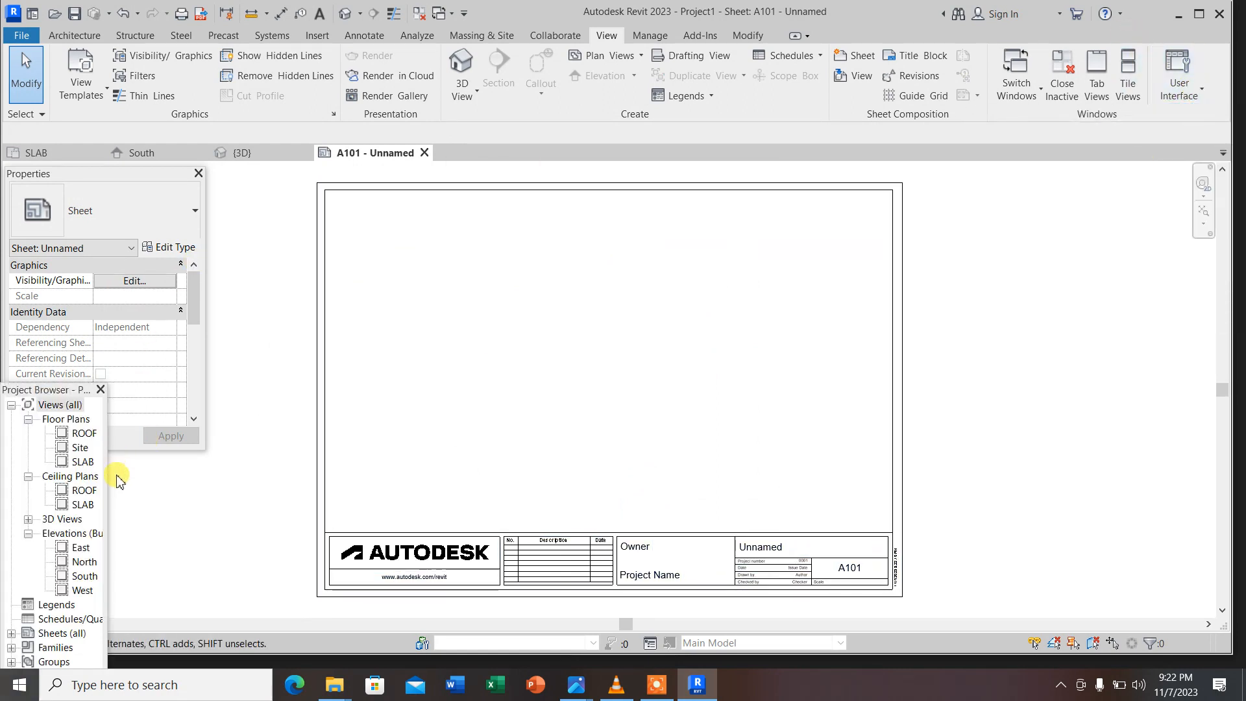
left_click_drag(107, 481, 206, 480)
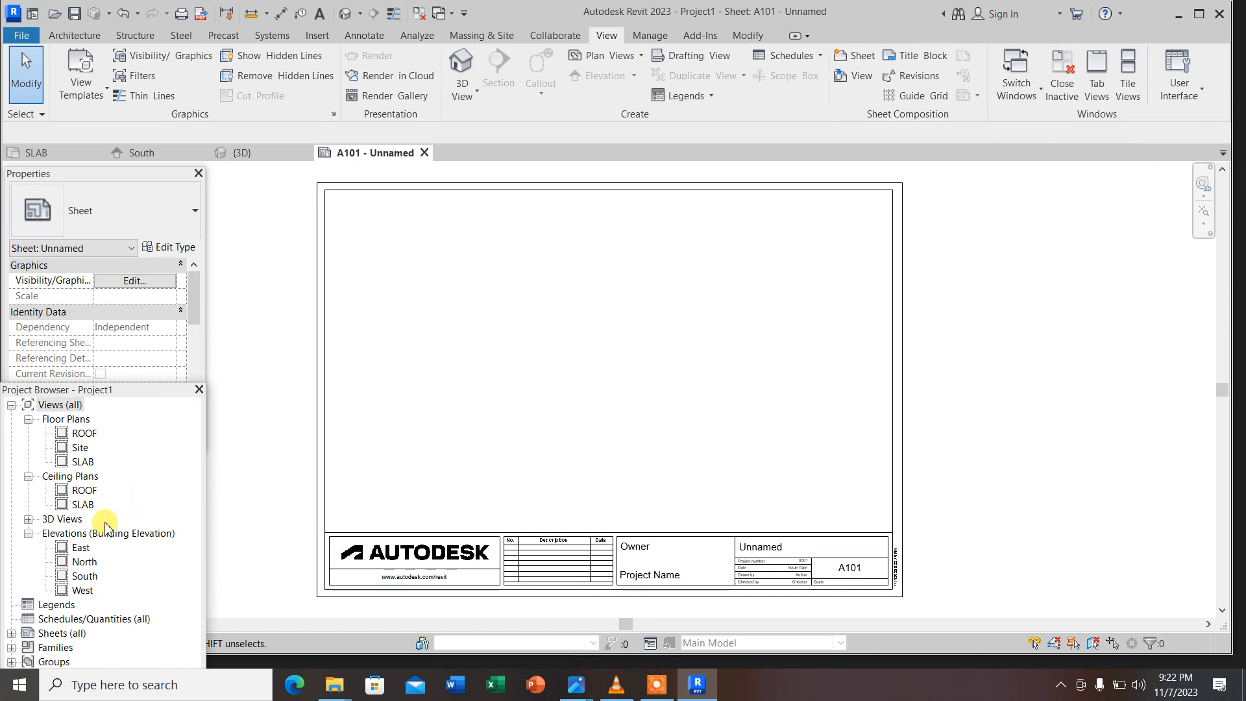
Examine the South, North, East and West elevations and the SLAB and ROOF ceiling plans
double_click(85, 576)
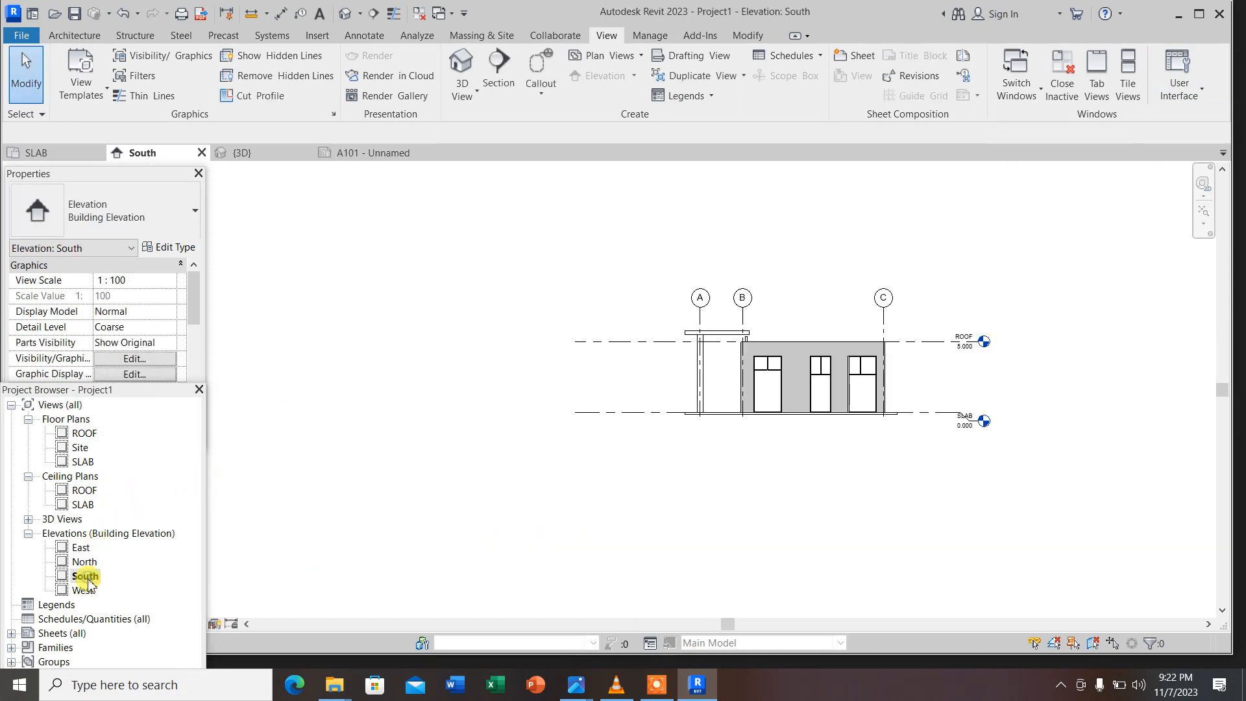
scroll(724, 326, "up", 5)
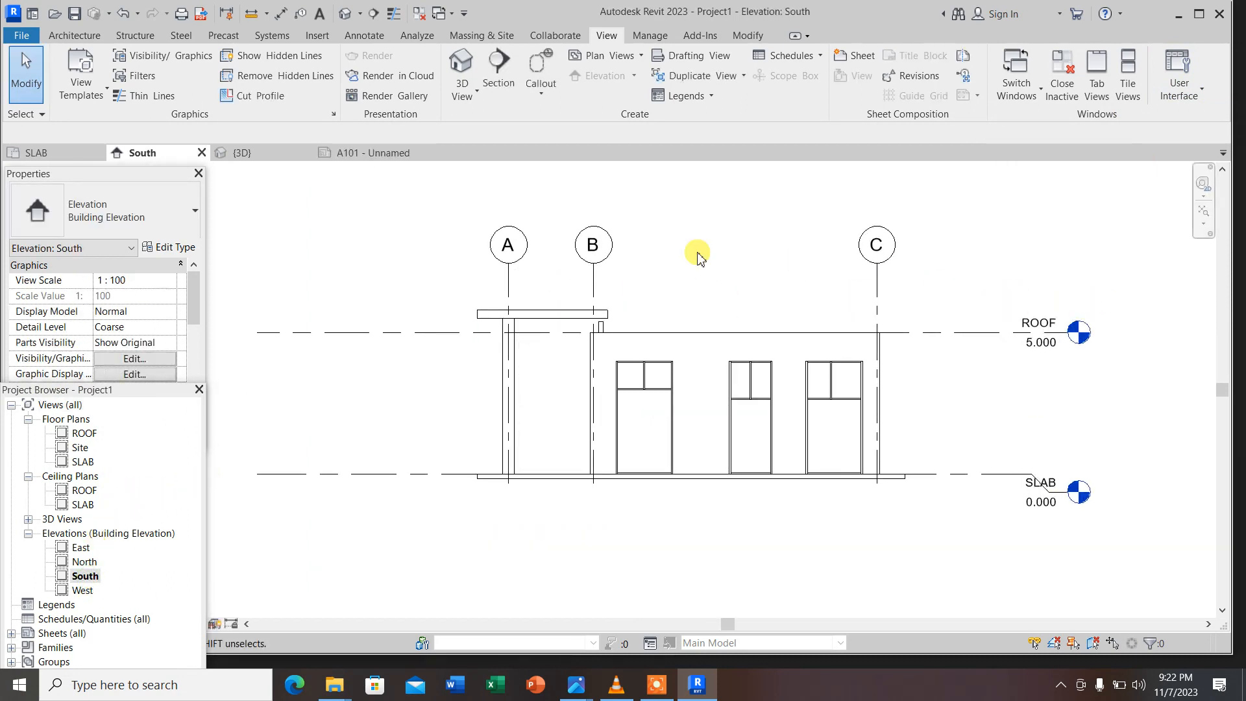
scroll(571, 310, "up", 2)
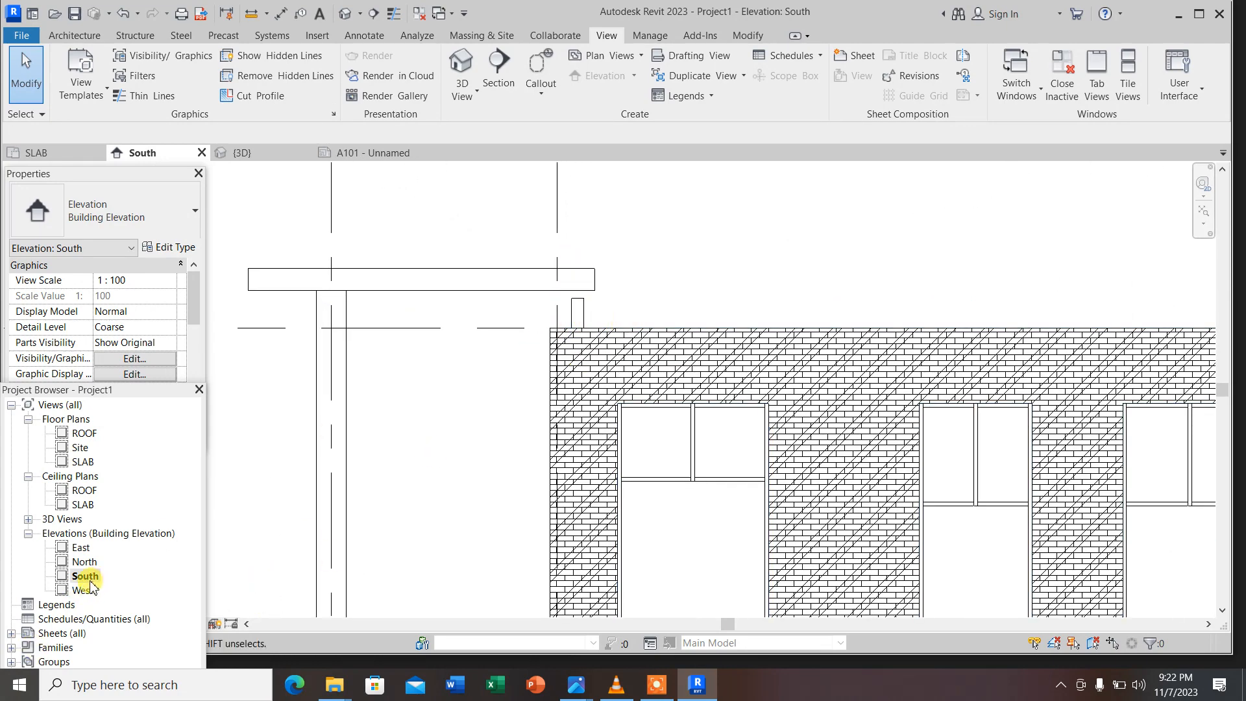
double_click(84, 562)
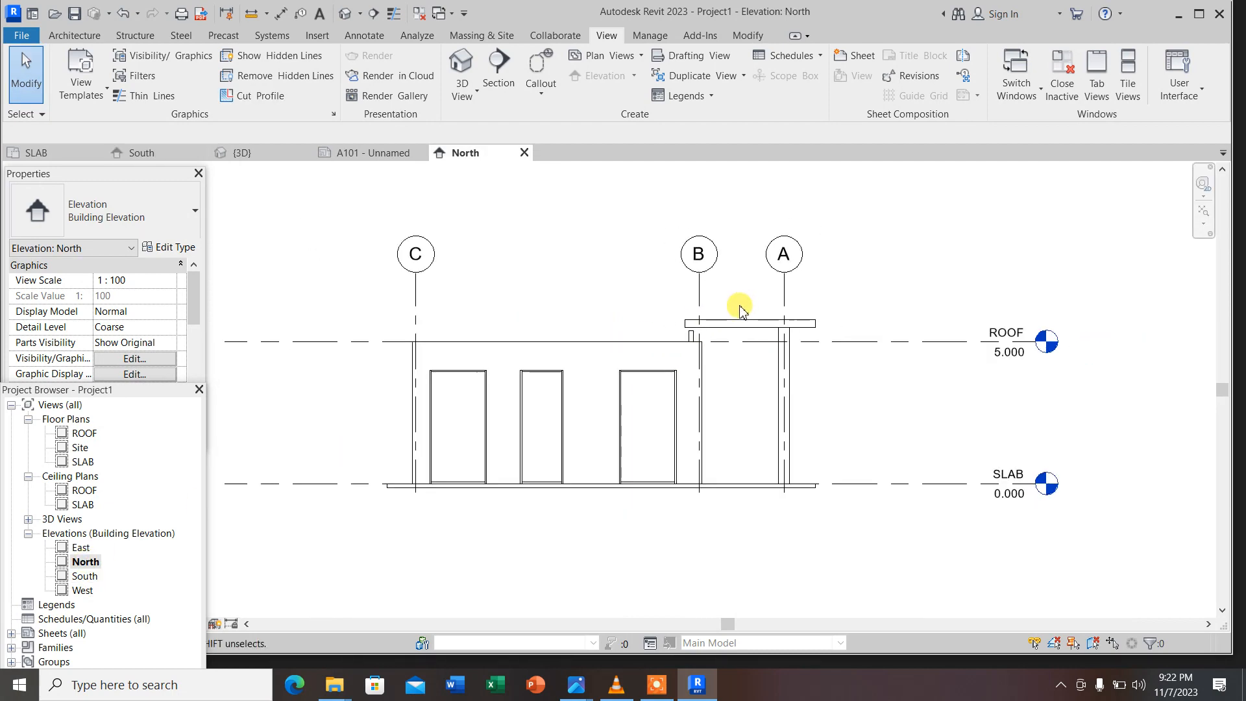
double_click(80, 547)
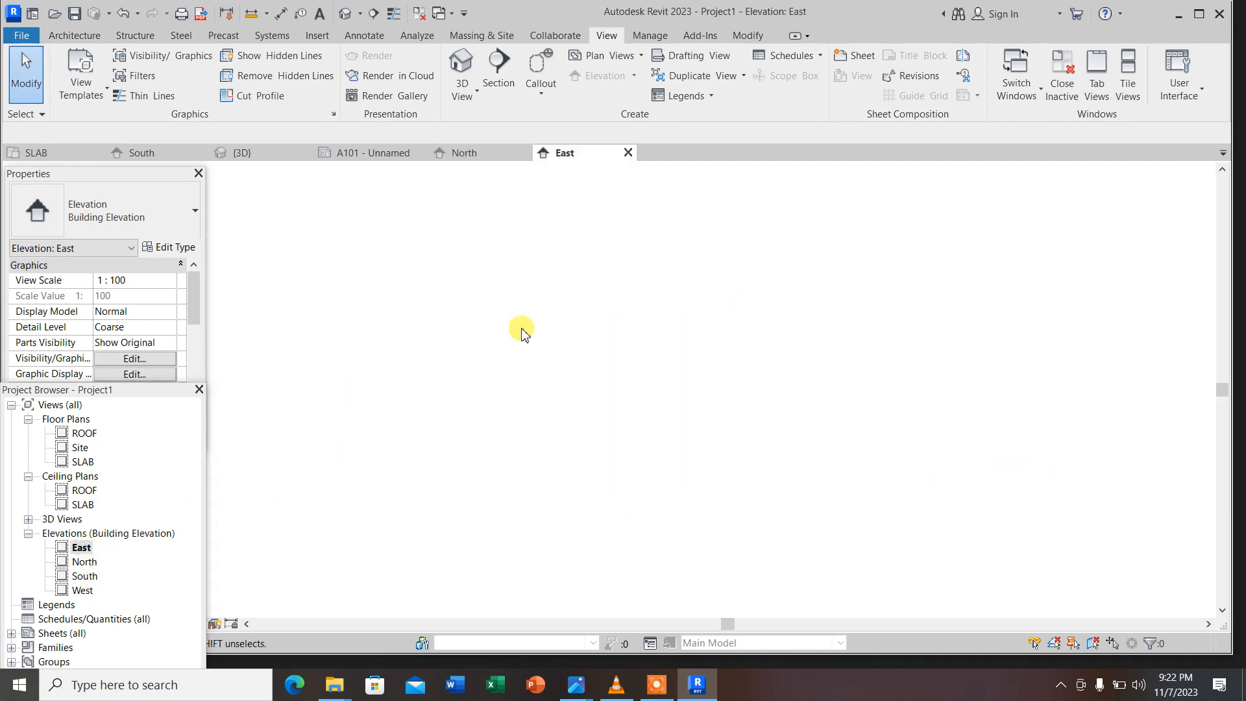
double_click(81, 592)
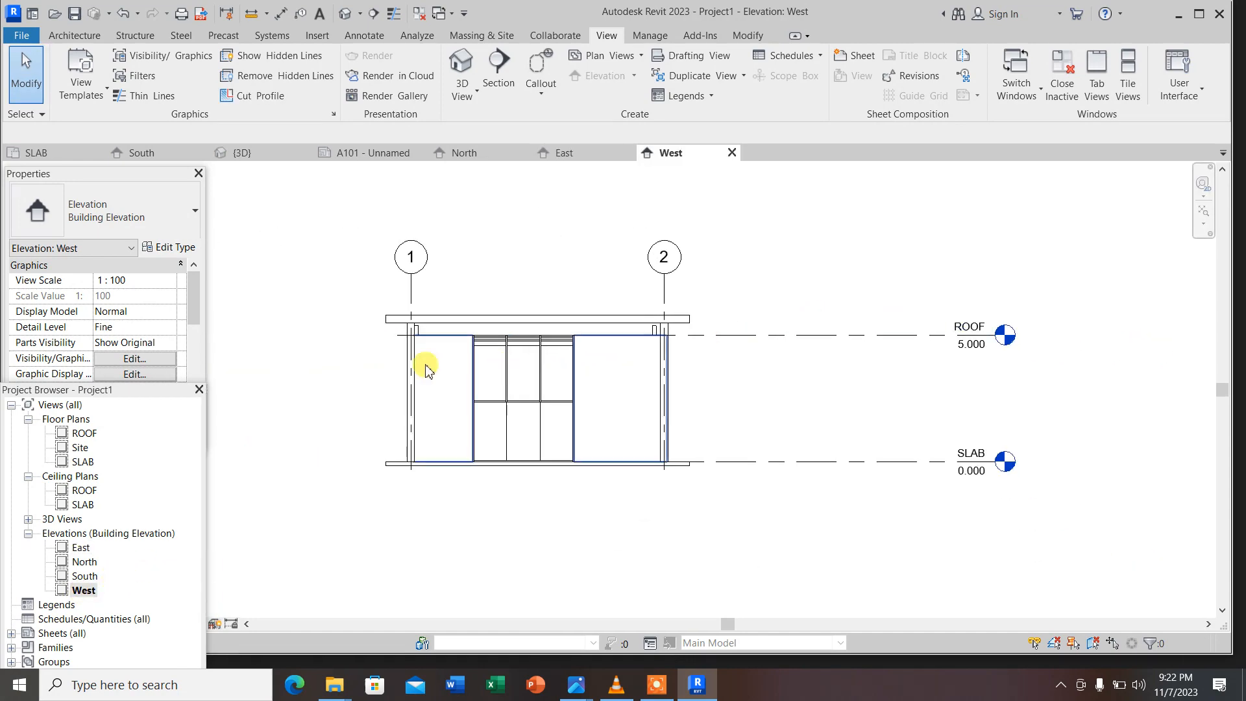
double_click(84, 505)
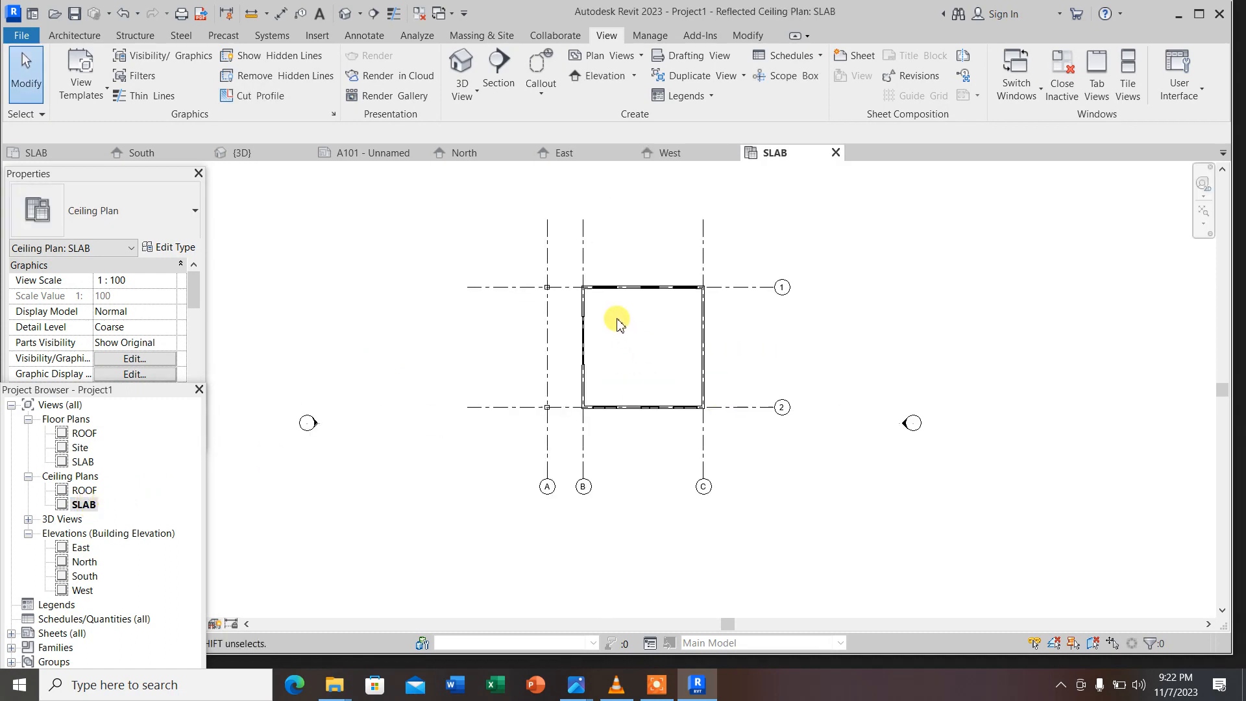
scroll(618, 322, "up", 1)
double_click(87, 491)
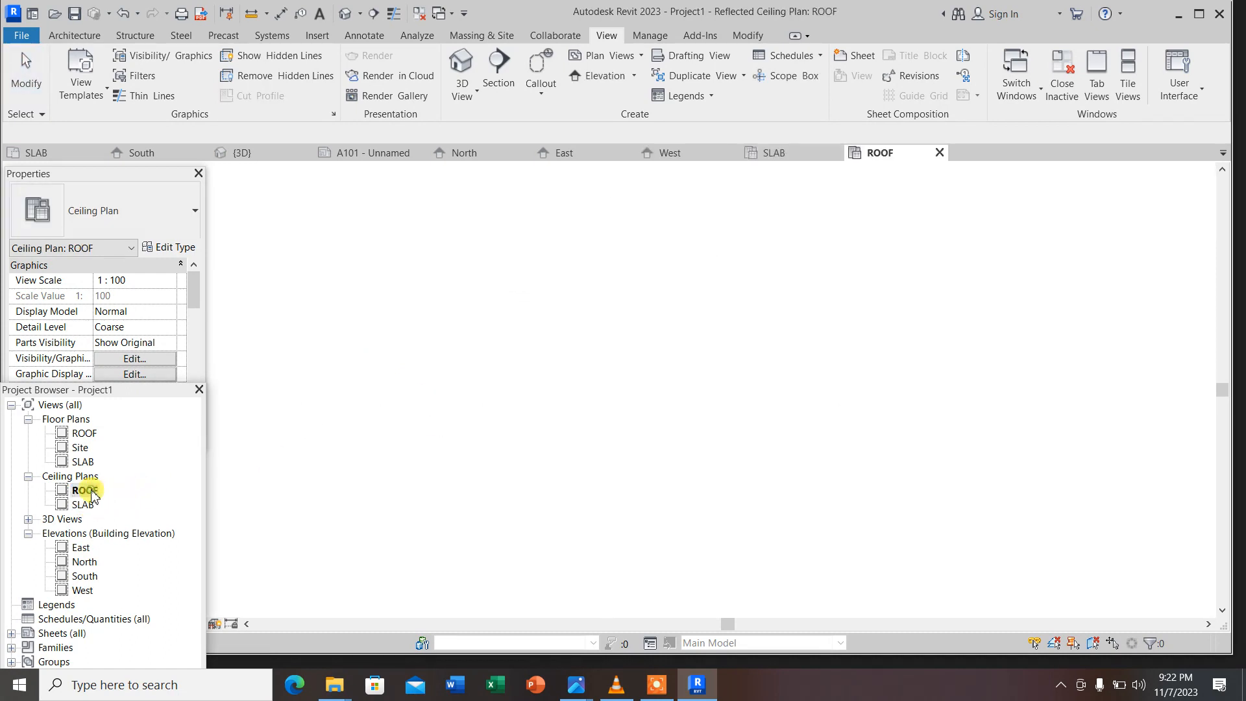
In the ROOF floor plan, add a linear dimension for the overall horizontal extent, from the canopy's outer edge to the far slab edge
double_click(84, 433)
scroll(562, 320, "up", 1)
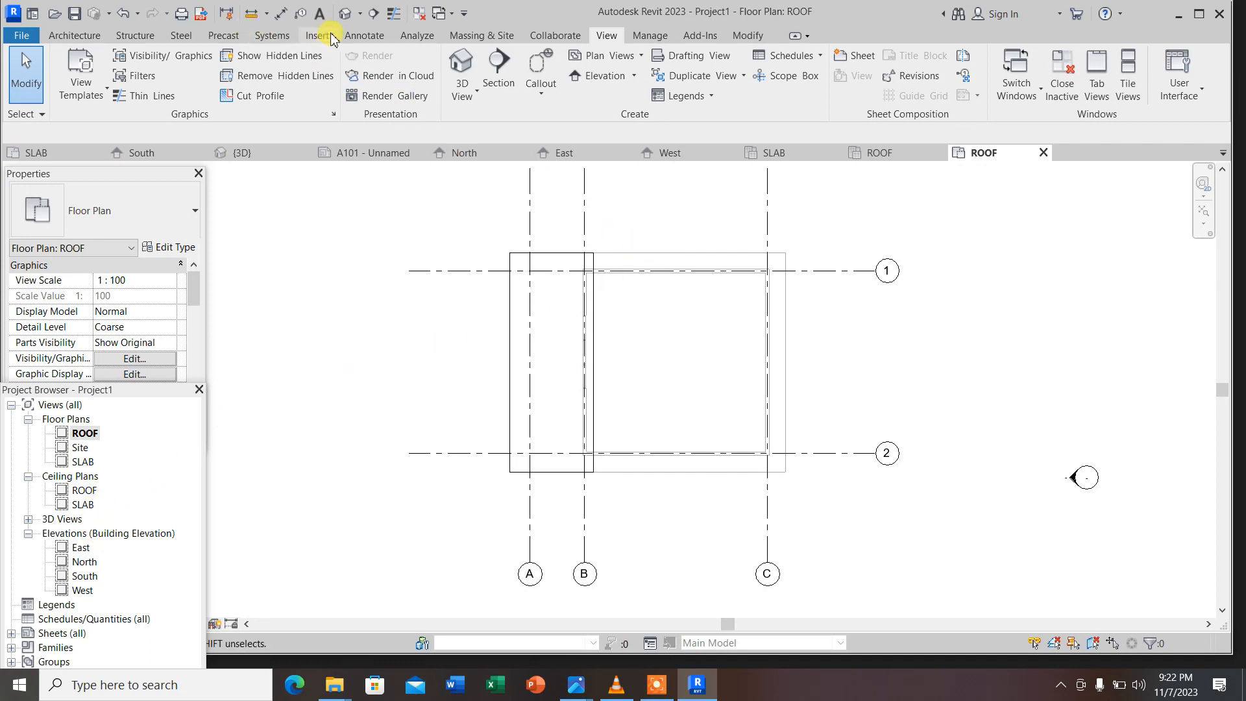
left_click(359, 36)
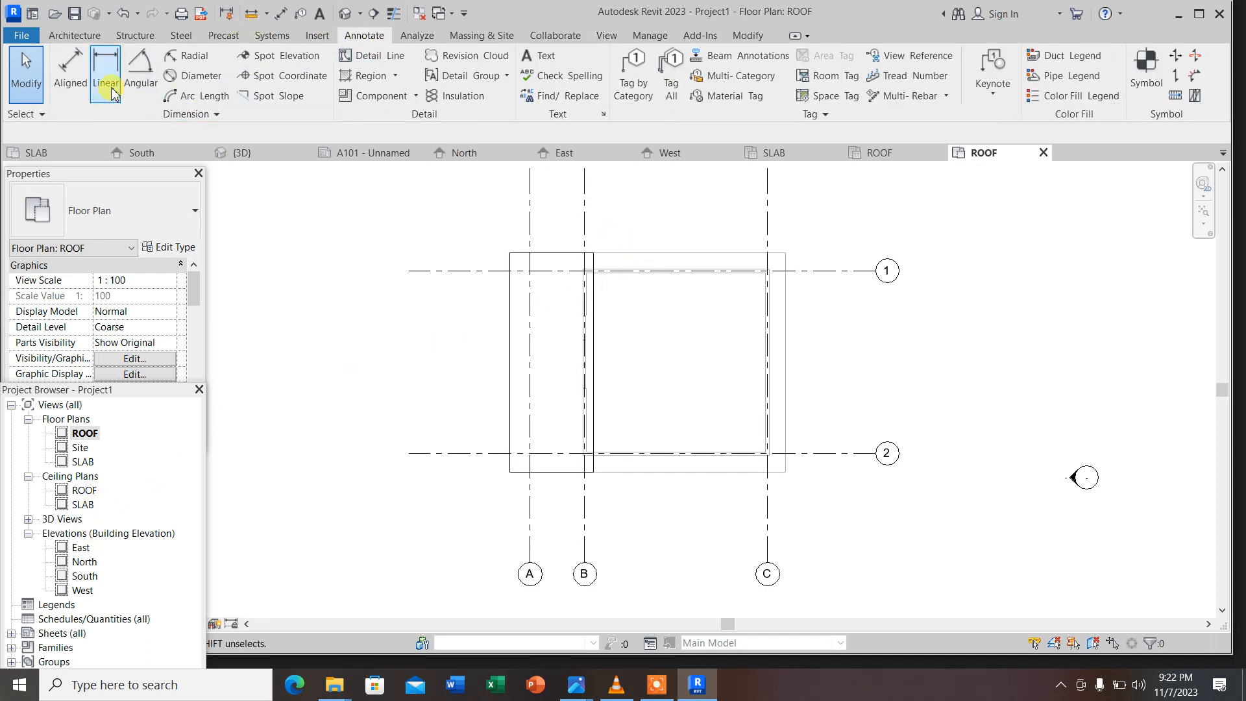
left_click(105, 68)
left_click(509, 256)
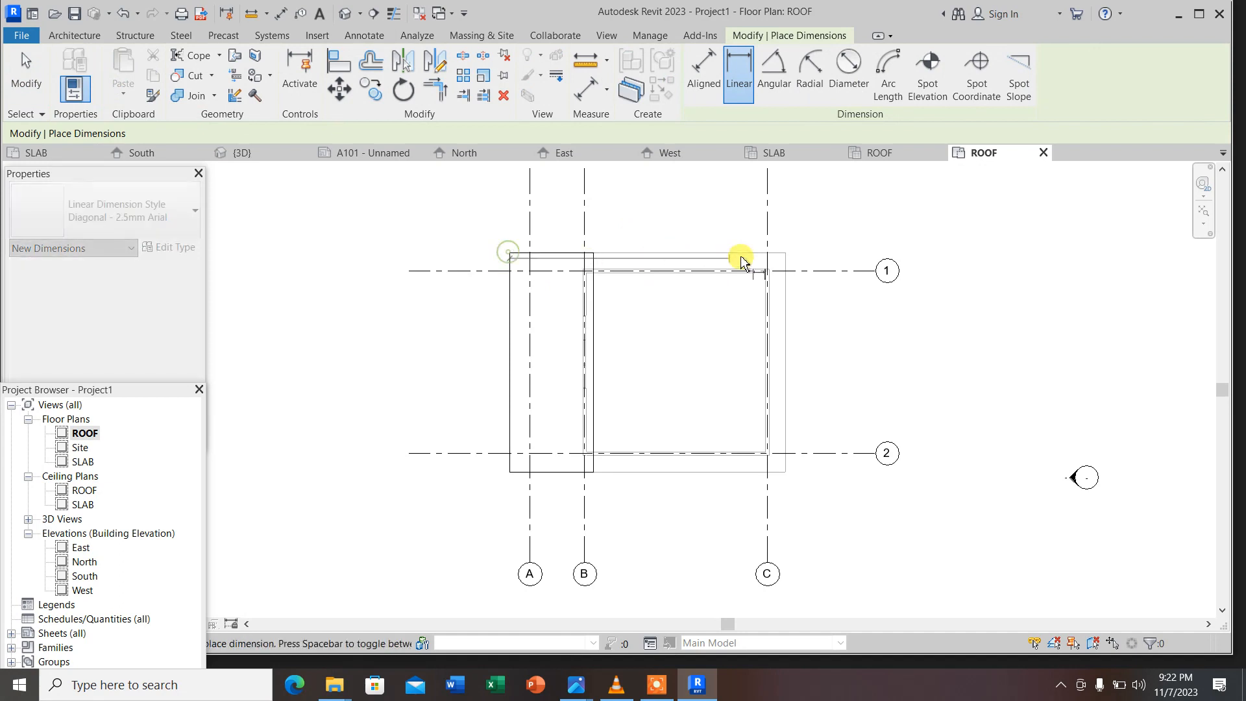
left_click(785, 243)
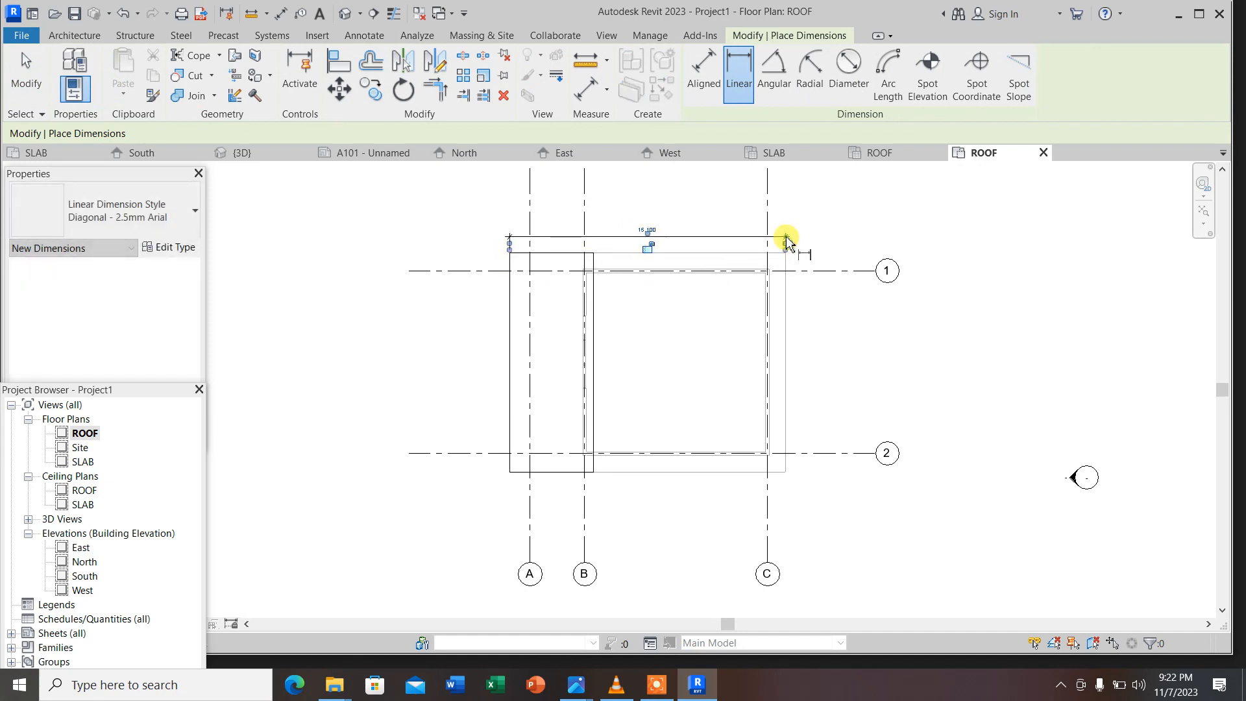
Add a vertical linear dimension between the outer wall corners beside grid line C, from grid 1 to grid 2
scroll(709, 236, "up", 2)
scroll(768, 255, "down", 1)
scroll(753, 273, "up", 1)
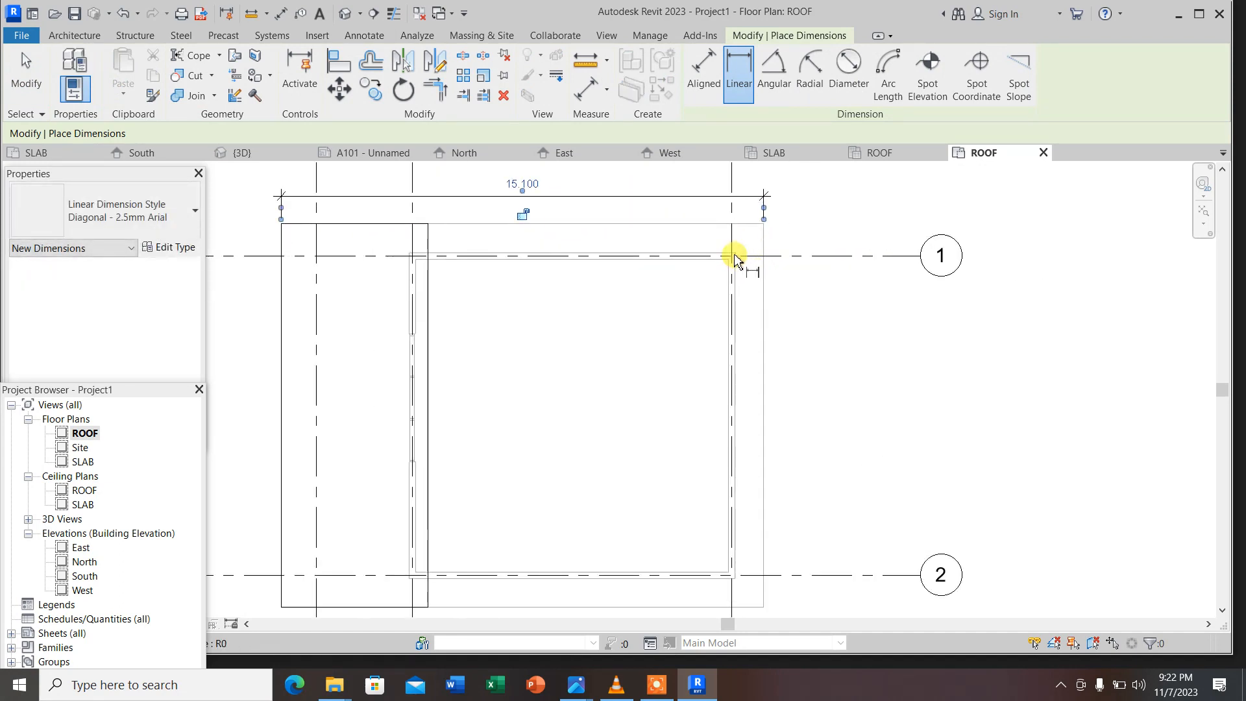
left_click(734, 256)
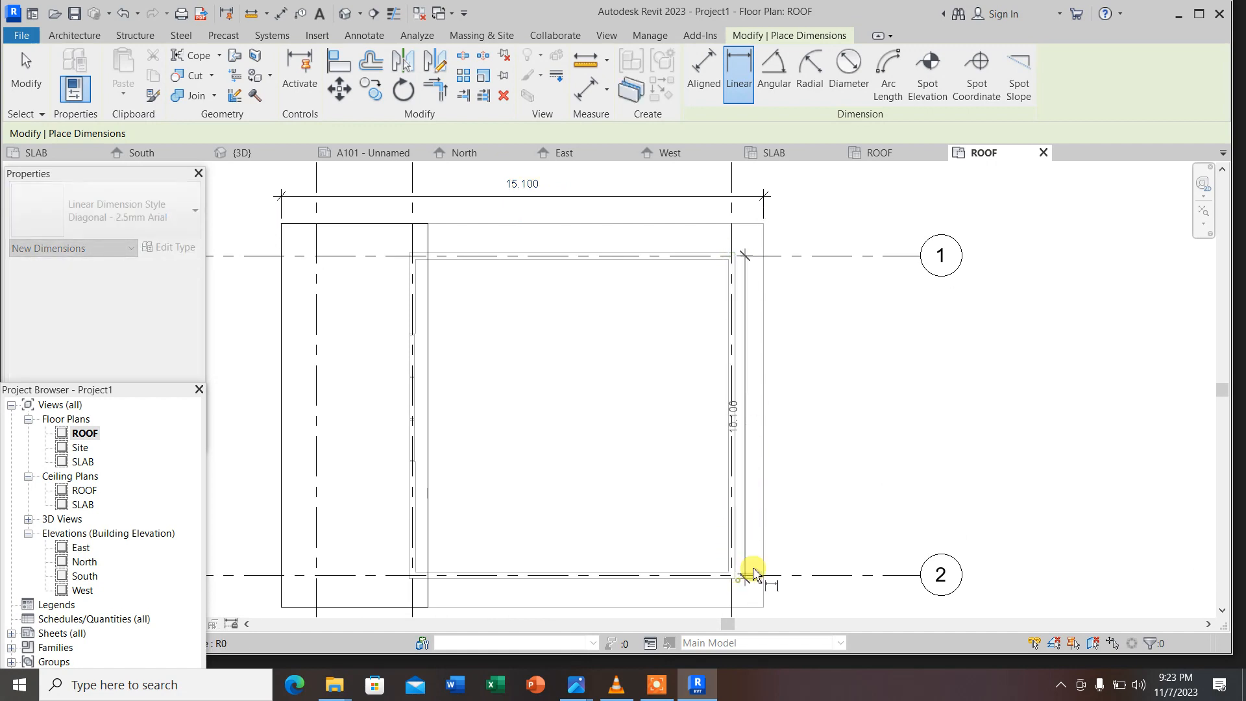
left_click(807, 548)
Dimension the canopy roof's width along its upper edge, below the overall dimension
scroll(584, 273, "down", 2)
scroll(396, 239, "up", 2)
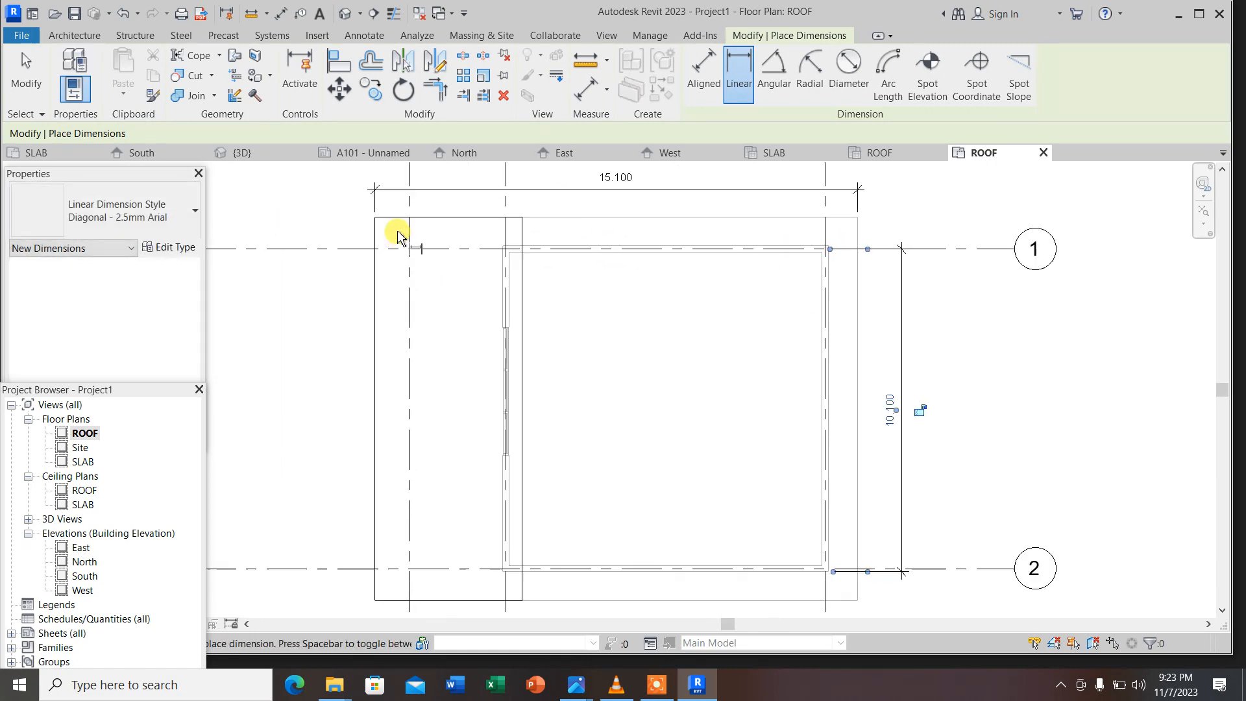
left_click(374, 217)
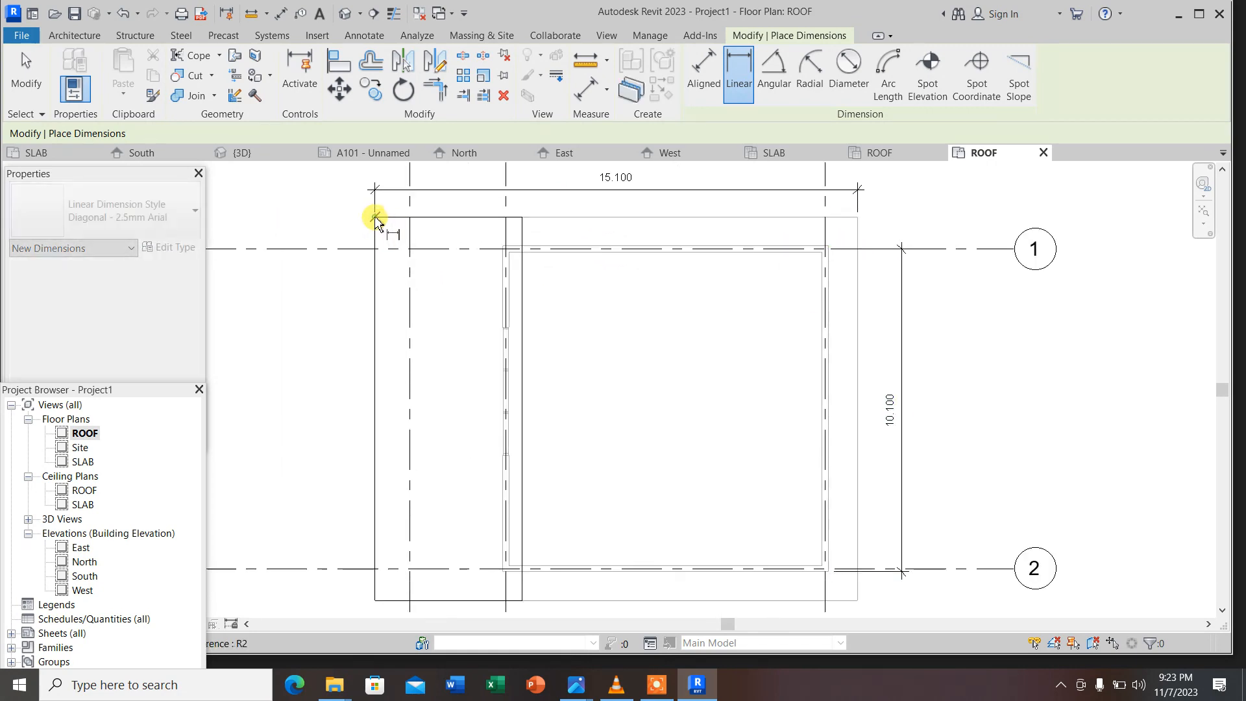
left_click(513, 217)
left_click(513, 212)
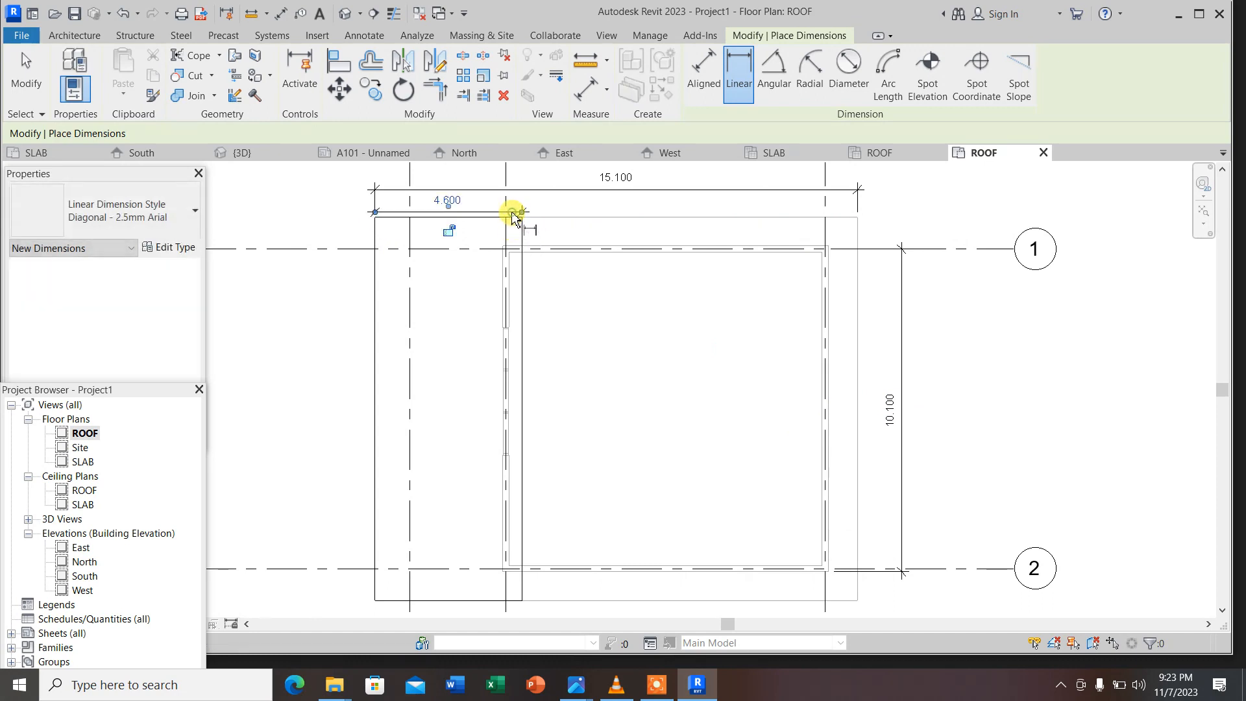
Dimension the thickness of the wall on grid line B near its corner with grid 1
scroll(532, 188, "down", 2)
scroll(520, 194, "up", 5)
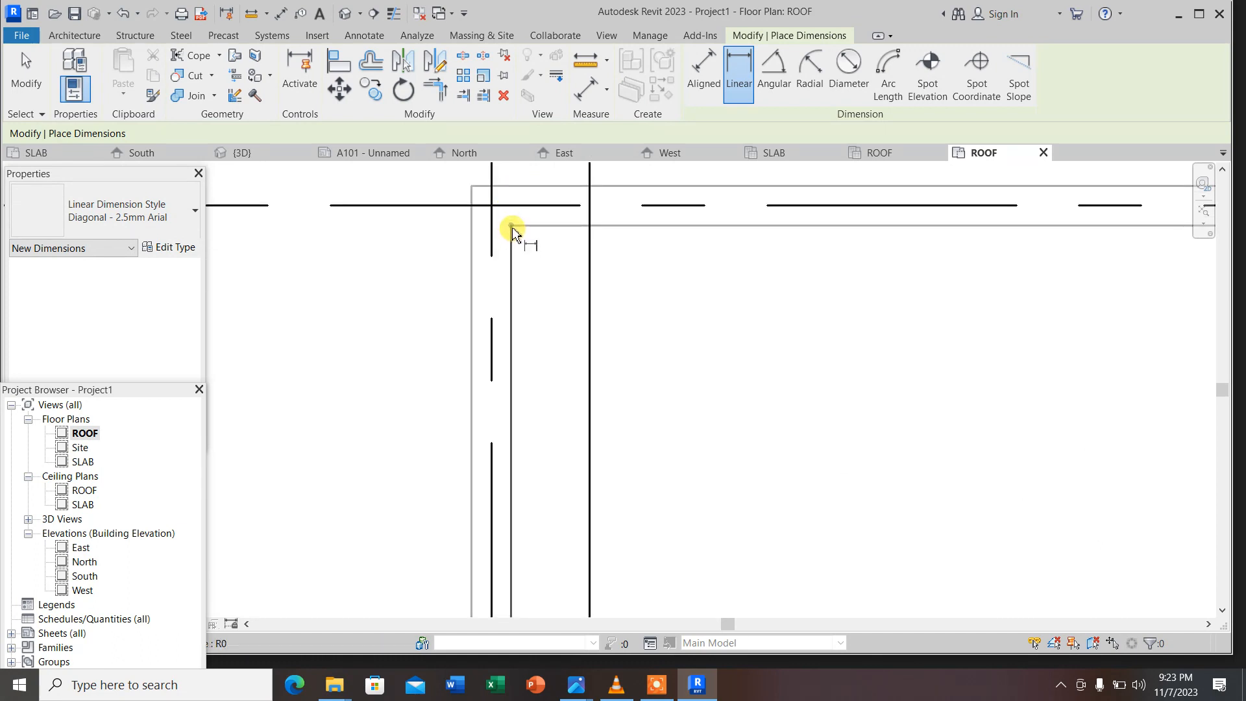
left_click(513, 238)
left_click(456, 247)
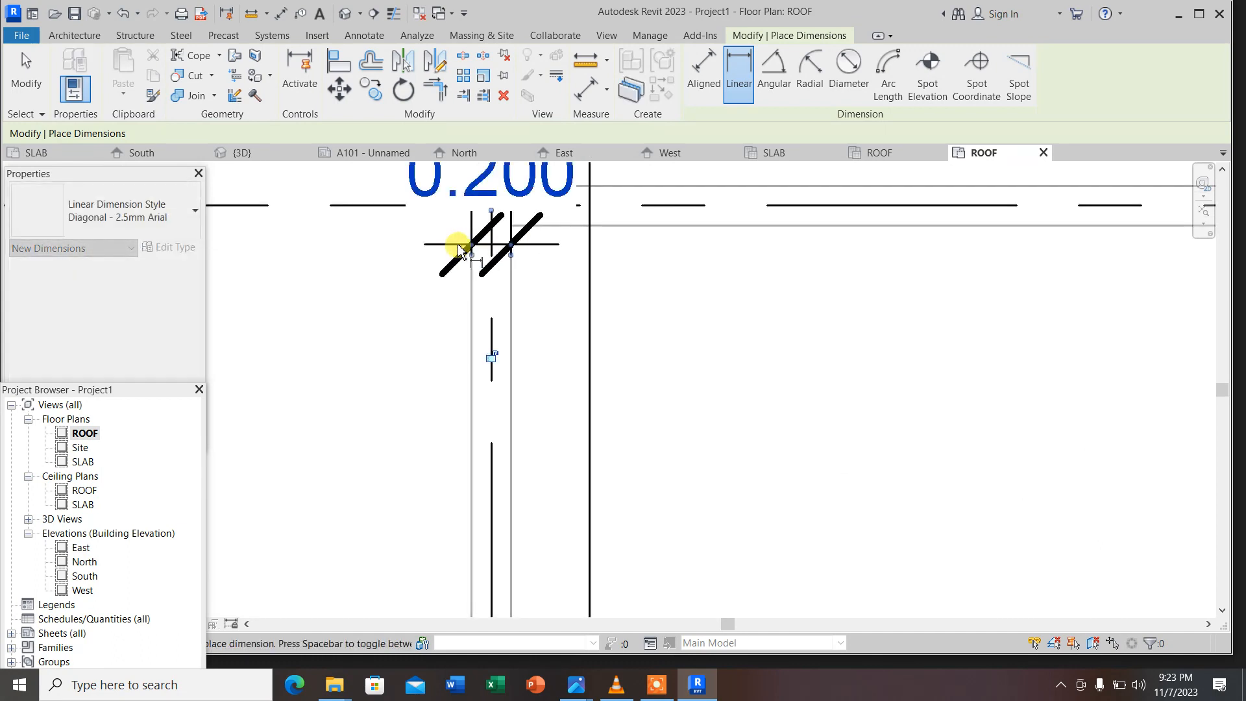
Add a horizontal linear dimension between the building's outer wall corners just below grid line 2, from grid B to grid C
scroll(460, 315, "down", 2)
scroll(509, 251, "down", 3)
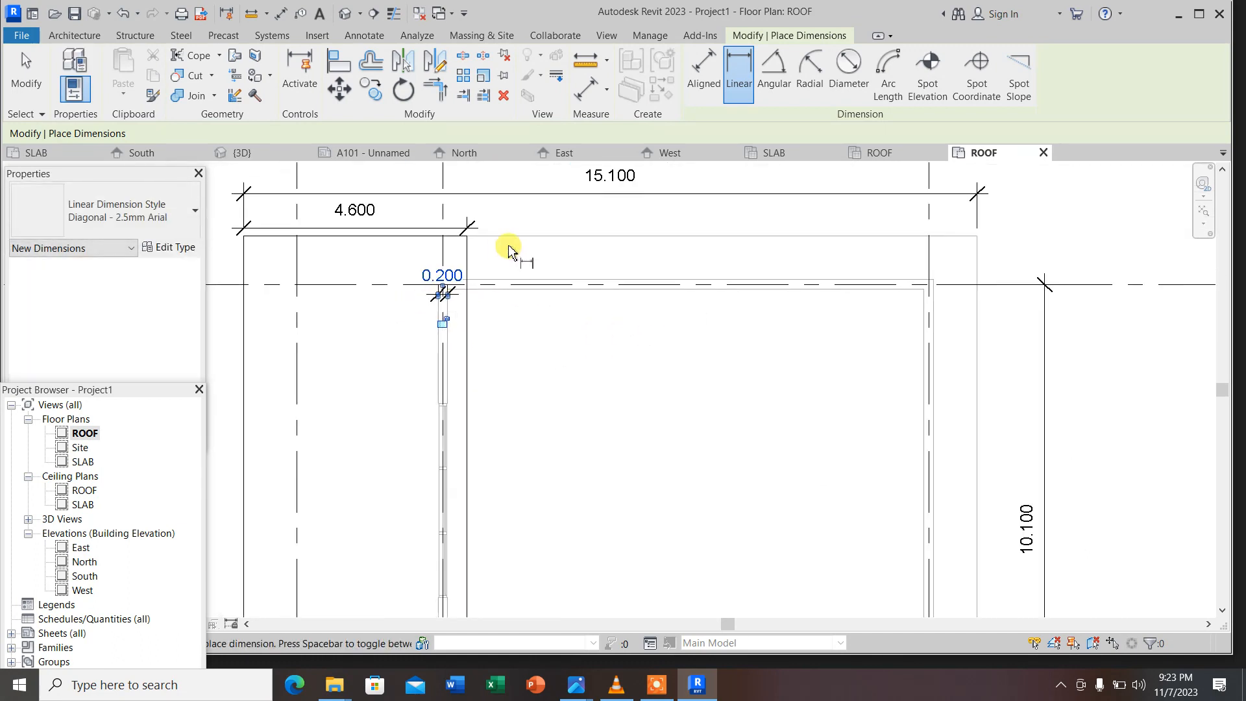
scroll(634, 495, "down", 1)
scroll(494, 558, "up", 4)
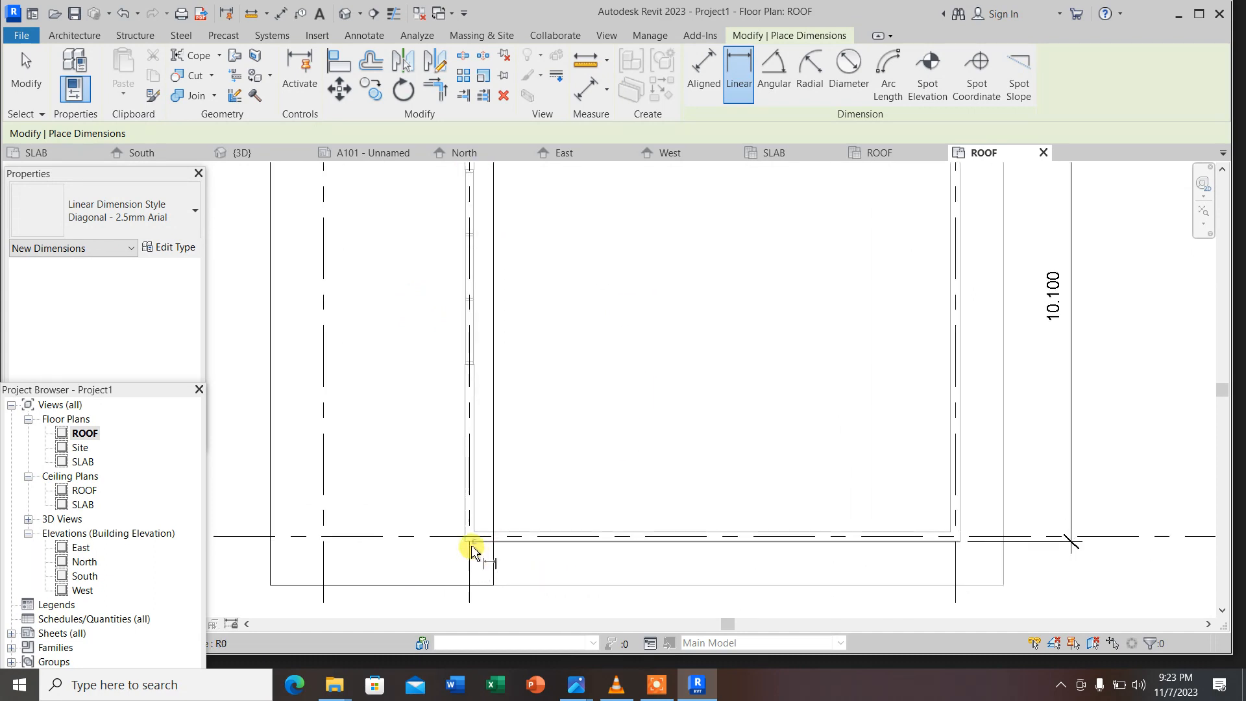
left_click(465, 547)
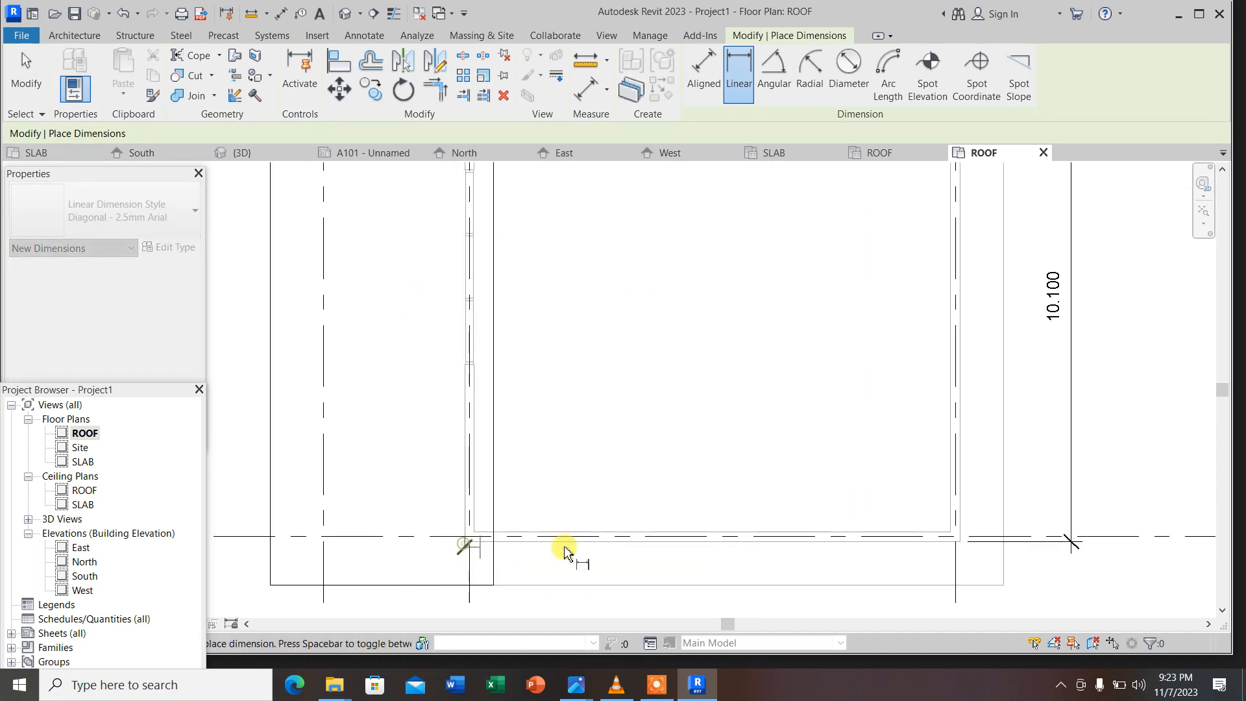
left_click(959, 544)
left_click(867, 569)
scroll(517, 370, "down", 3)
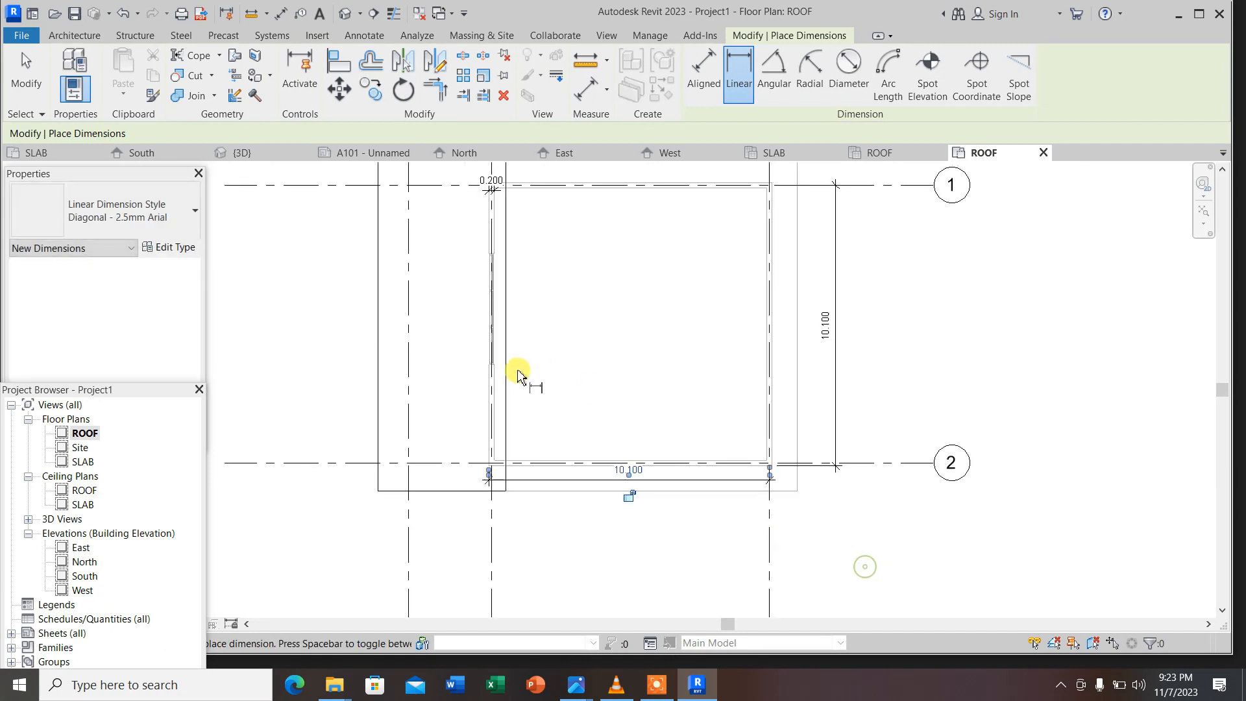
scroll(517, 370, "down", 1)
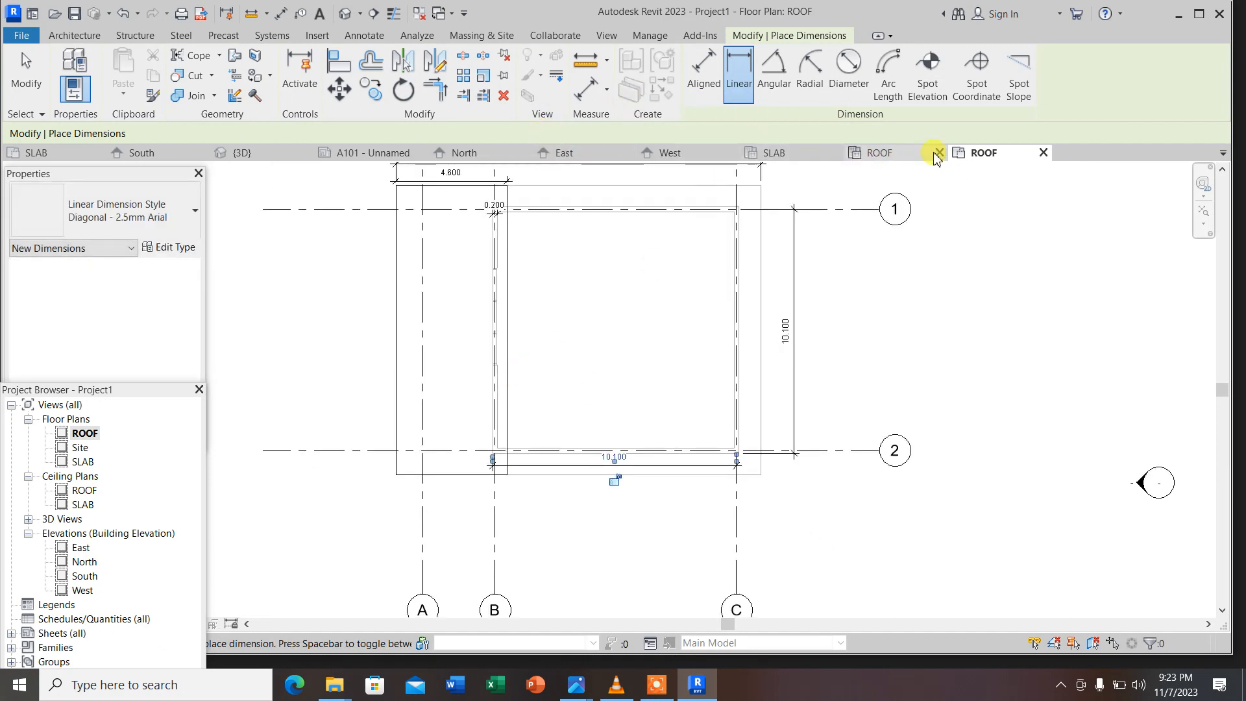
Place the SLAB floor plan on sheet A101, with the building plan in the upper middle of the sheet
left_click(394, 155)
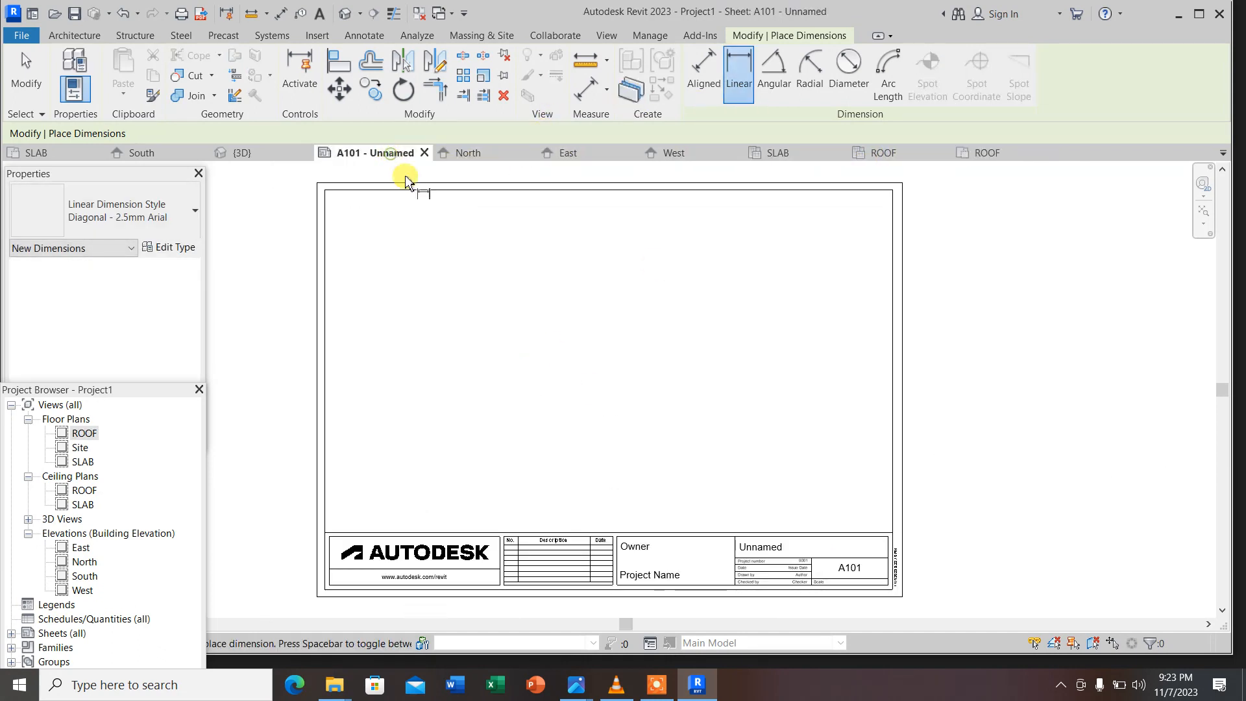
left_click(88, 463)
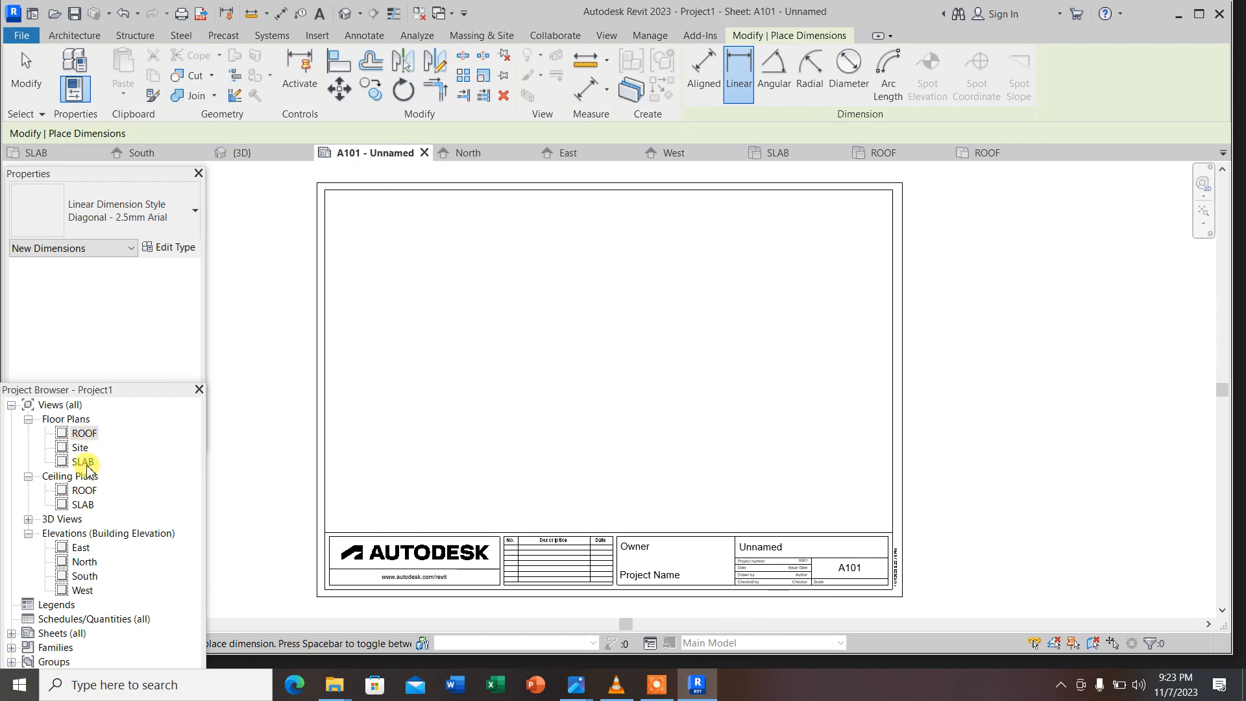
left_click_drag(494, 382, 495, 335)
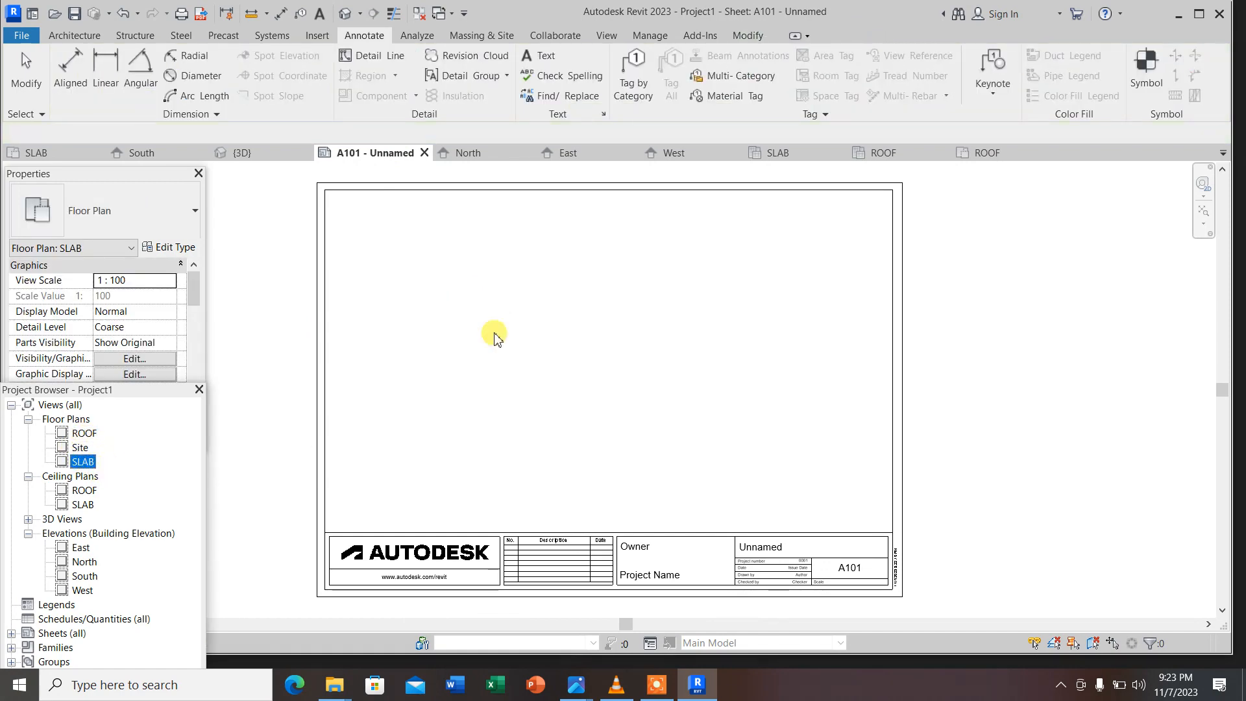
left_click(554, 387)
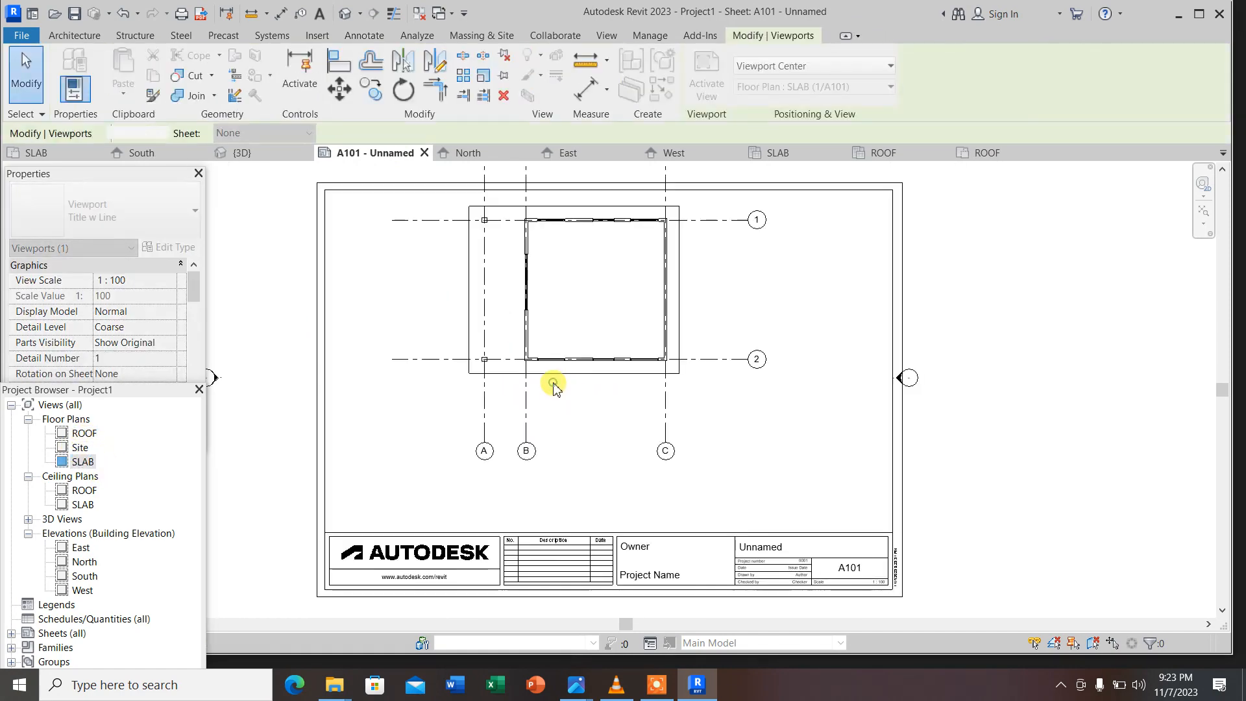
scroll(631, 270, "down", 2)
scroll(598, 320, "up", 2)
scroll(581, 344, "down", 2)
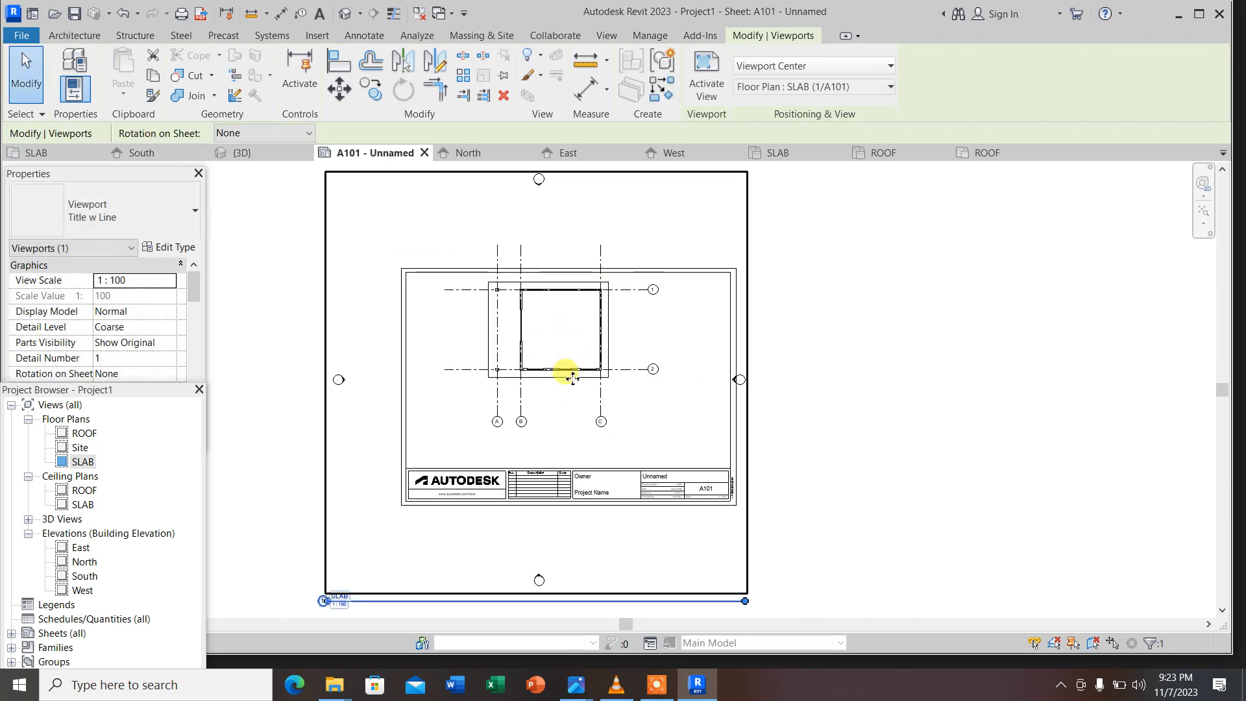
scroll(548, 425, "up", 1)
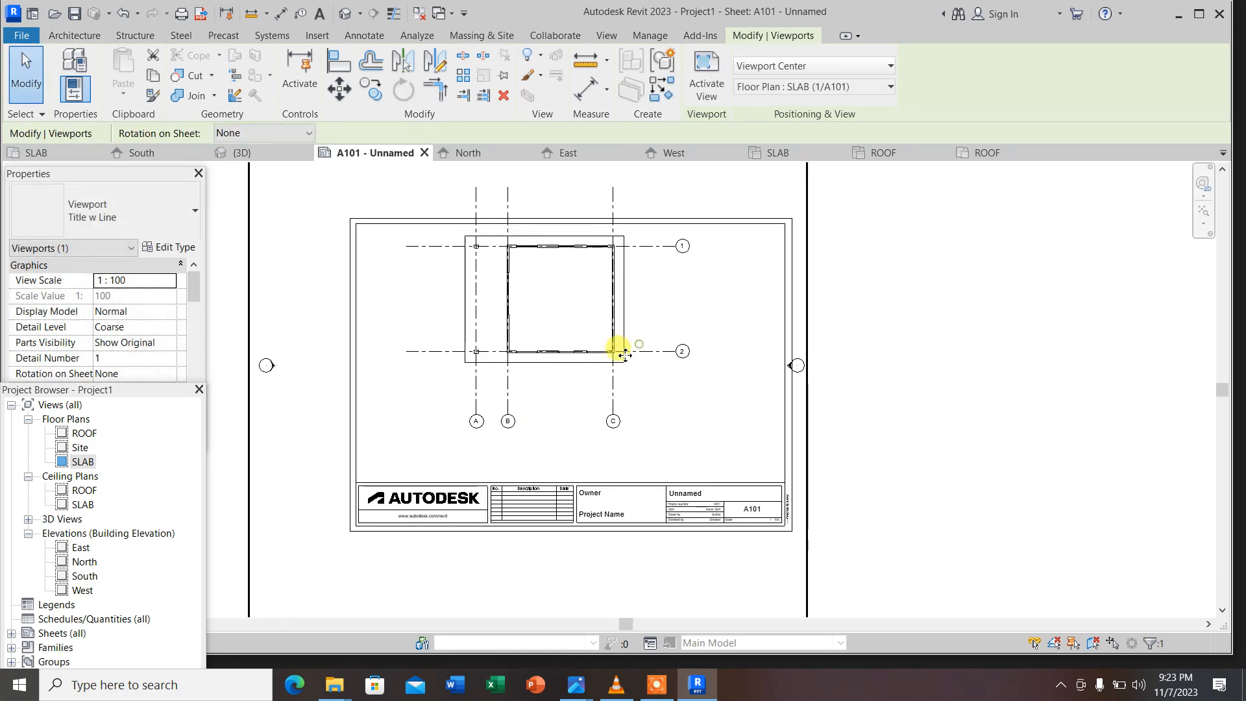
scroll(542, 357, "up", 3)
scroll(548, 360, "down", 2)
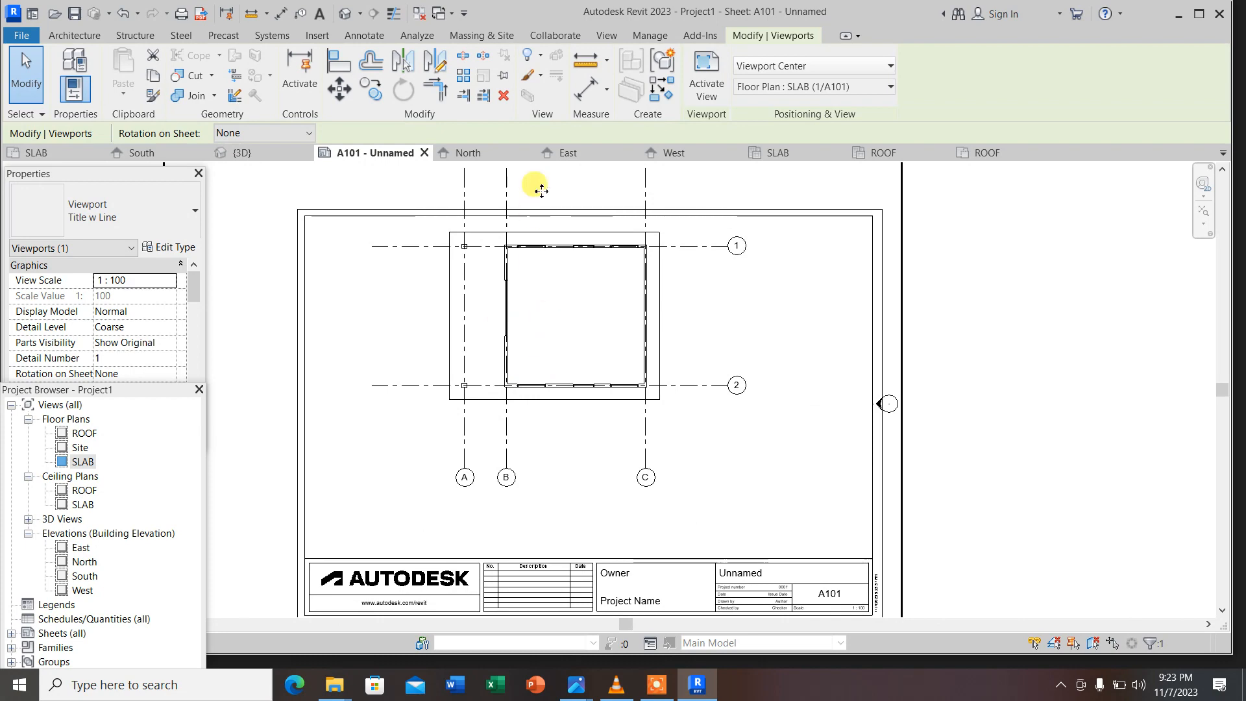
left_click(339, 89)
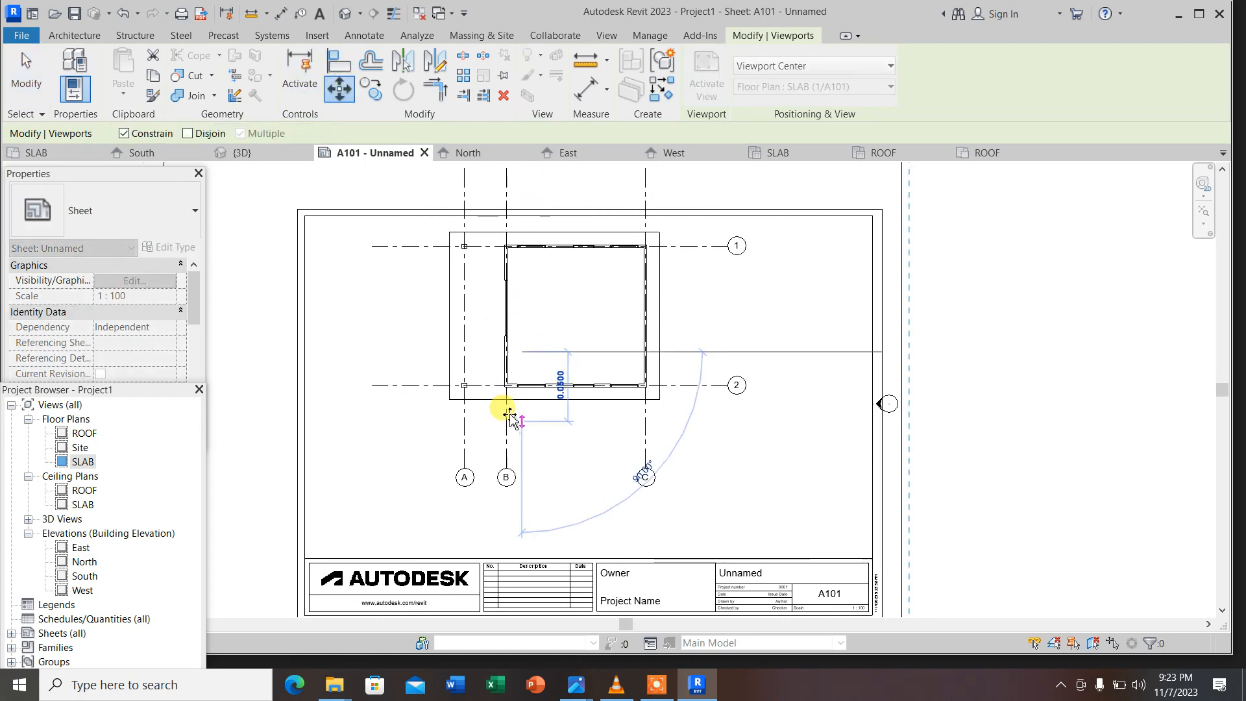
key("Escape")
key("Escape")
Examine how the placed SLAB plan, its elevation markers and view title fit within the sheet's border and title block
scroll(562, 494, "down", 2)
scroll(560, 490, "down", 2)
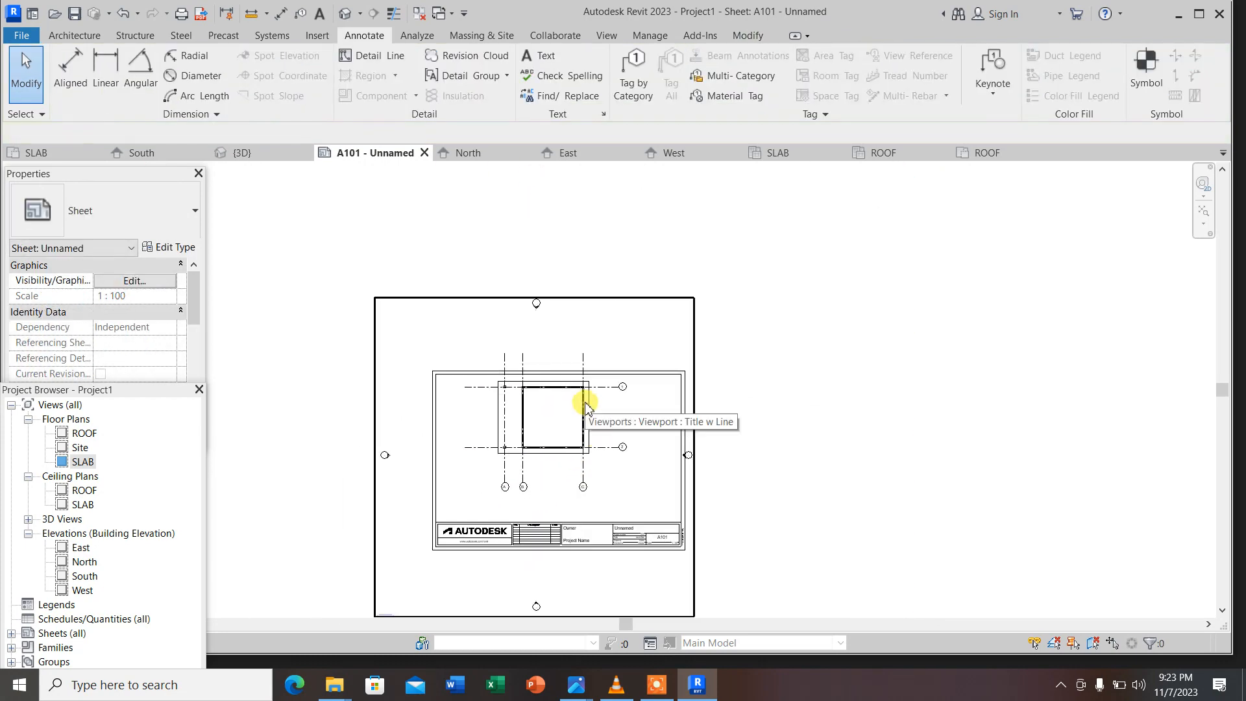
scroll(583, 402, "up", 3)
scroll(752, 287, "down", 3)
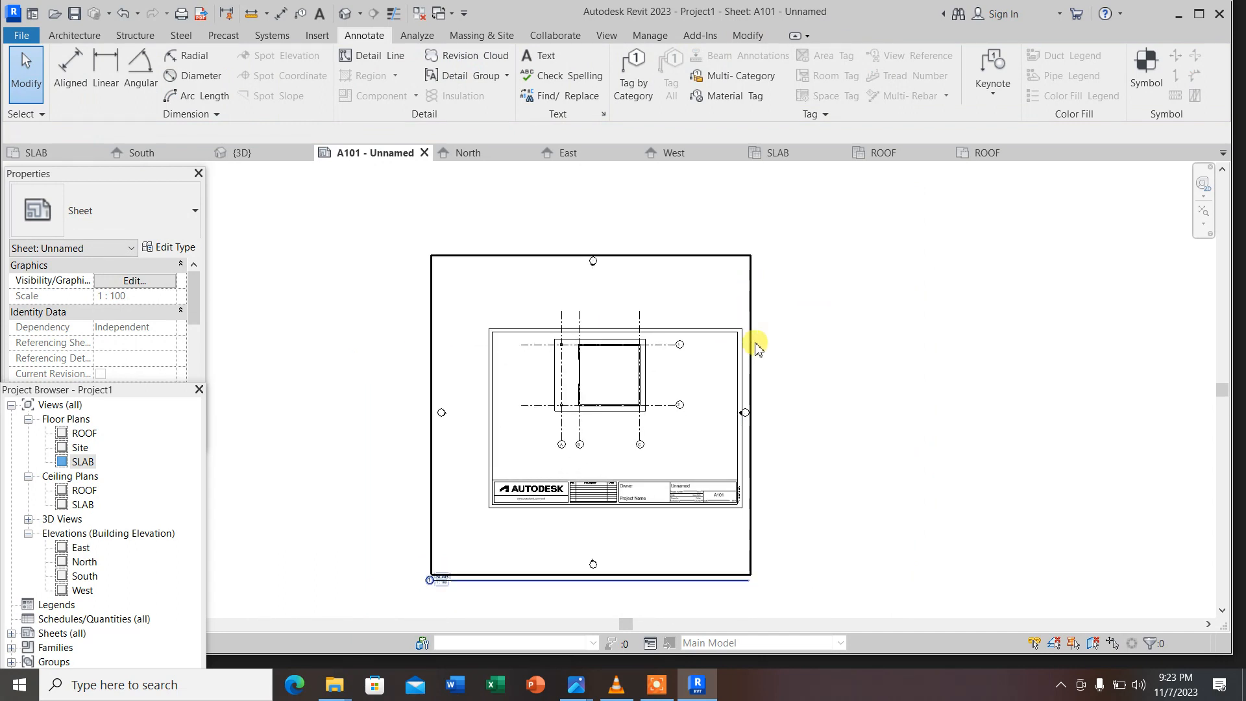
scroll(632, 425, "up", 1)
scroll(704, 518, "up", 1)
scroll(620, 388, "up", 2)
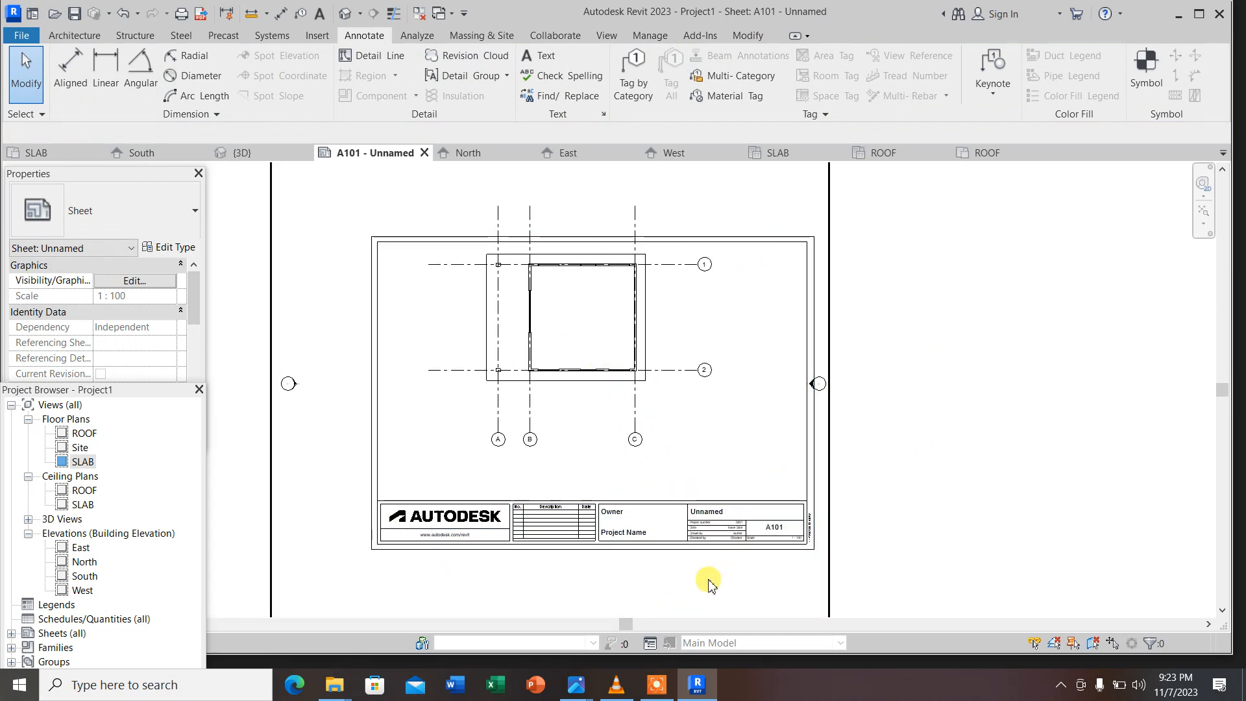
scroll(551, 411, "down", 4)
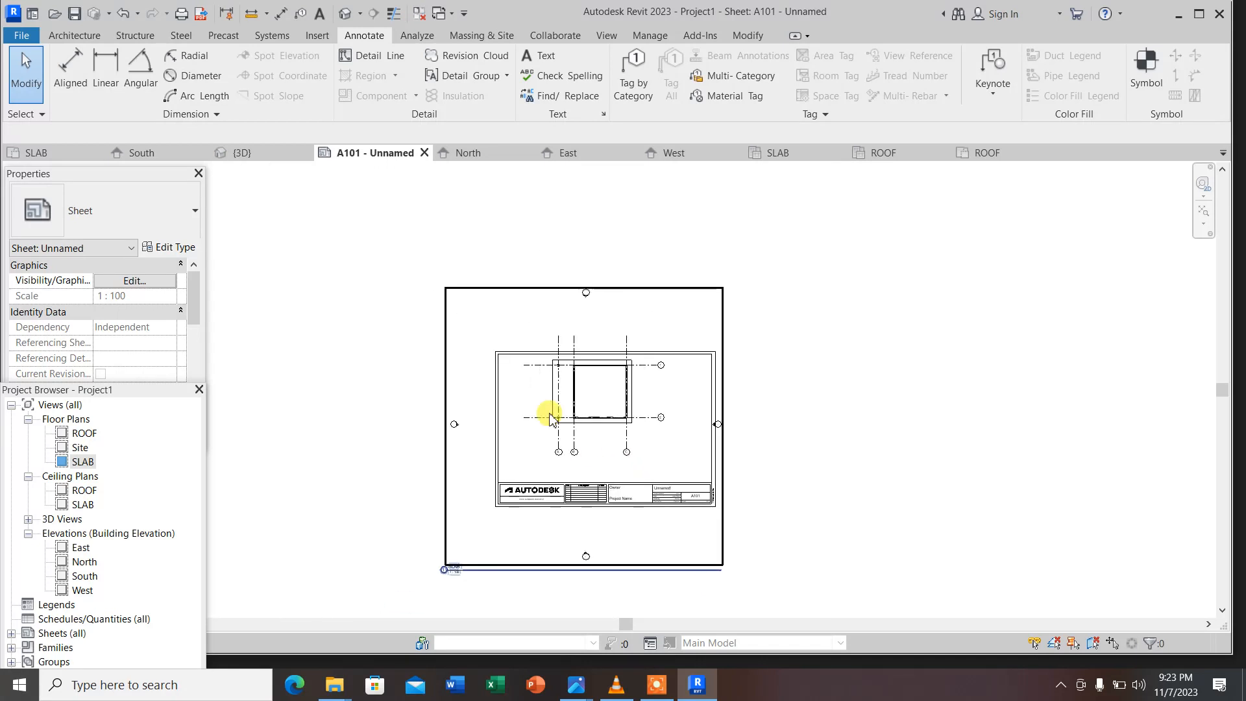
scroll(520, 362, "up", 3)
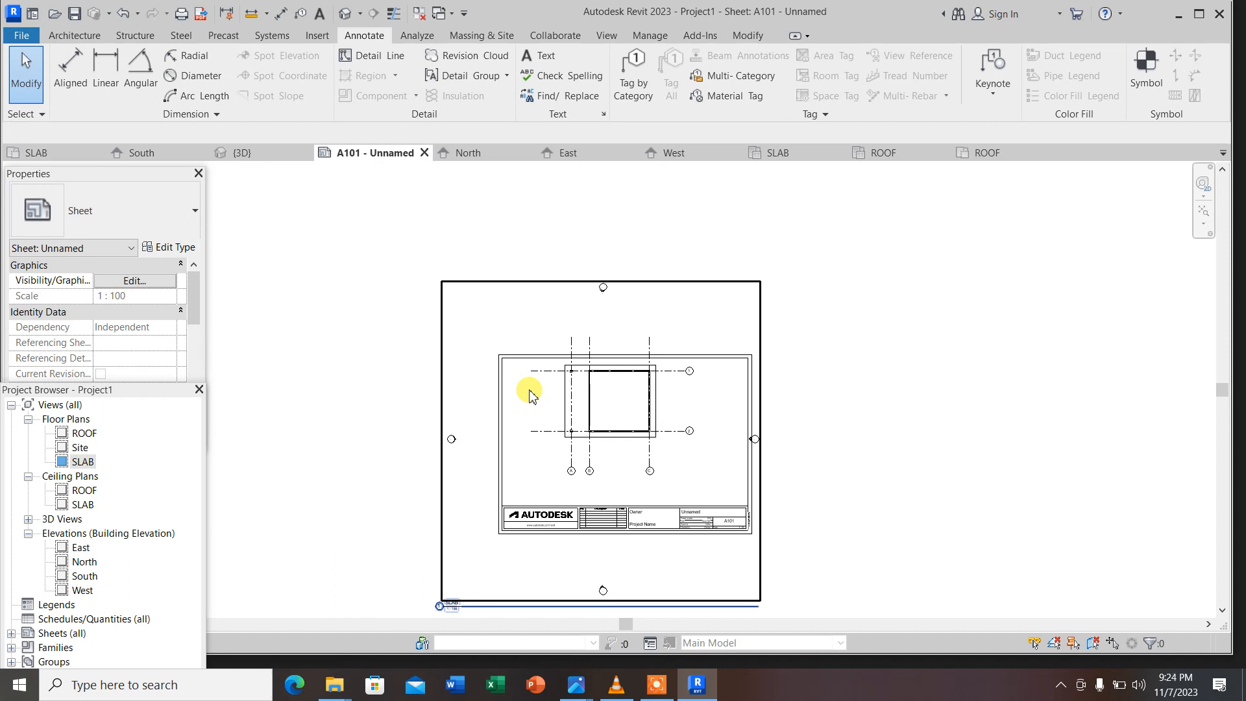
scroll(649, 467, "up", 3)
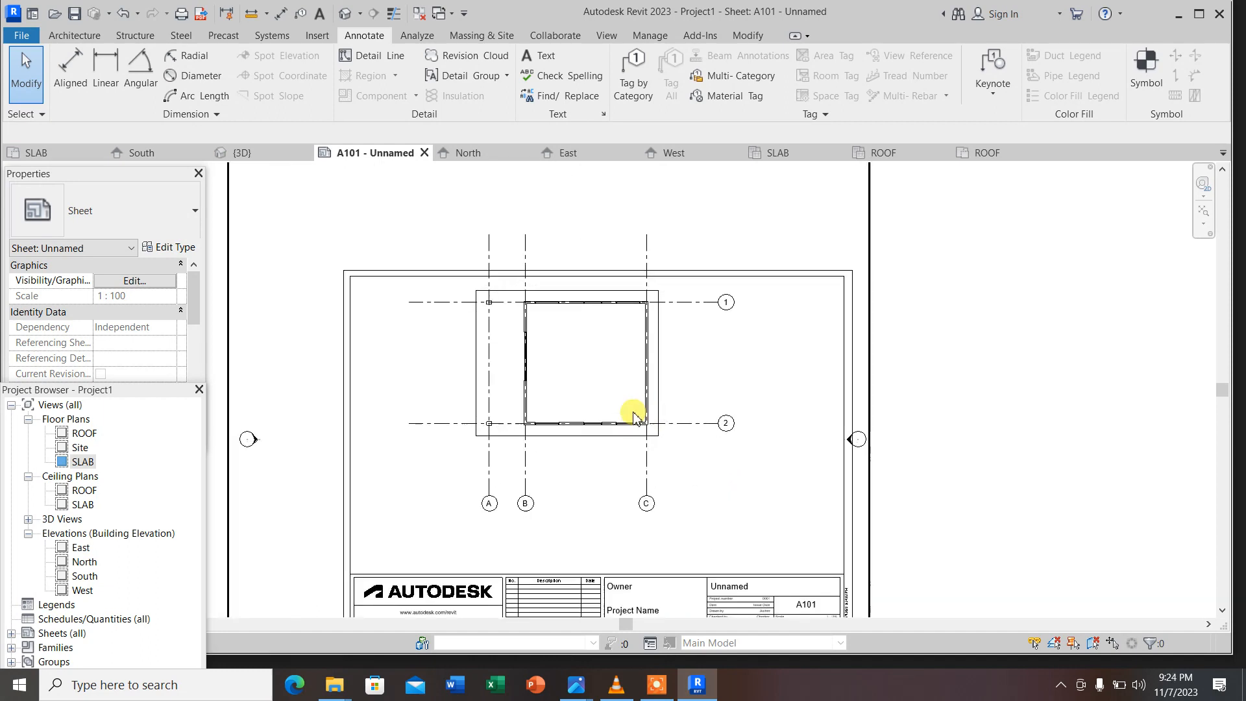
scroll(596, 327, "down", 2)
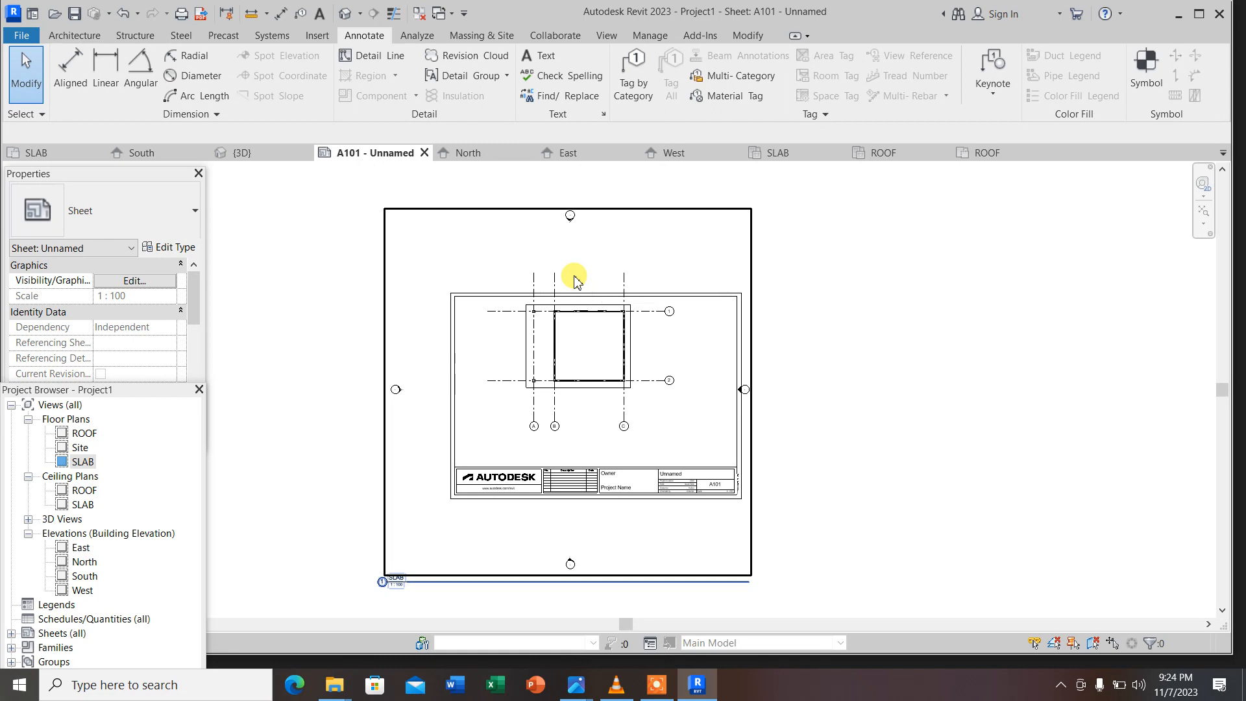
scroll(687, 253, "up", 1)
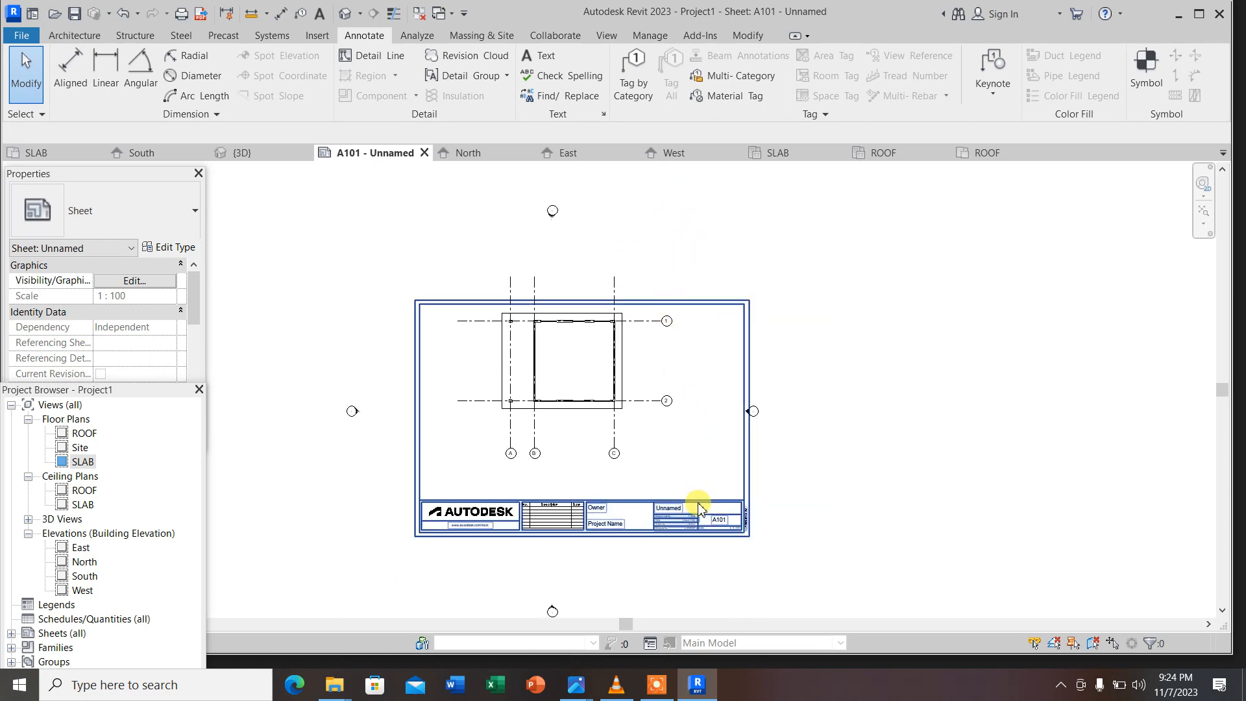
scroll(678, 511, "up", 2)
scroll(673, 509, "down", 2)
scroll(674, 509, "down", 1)
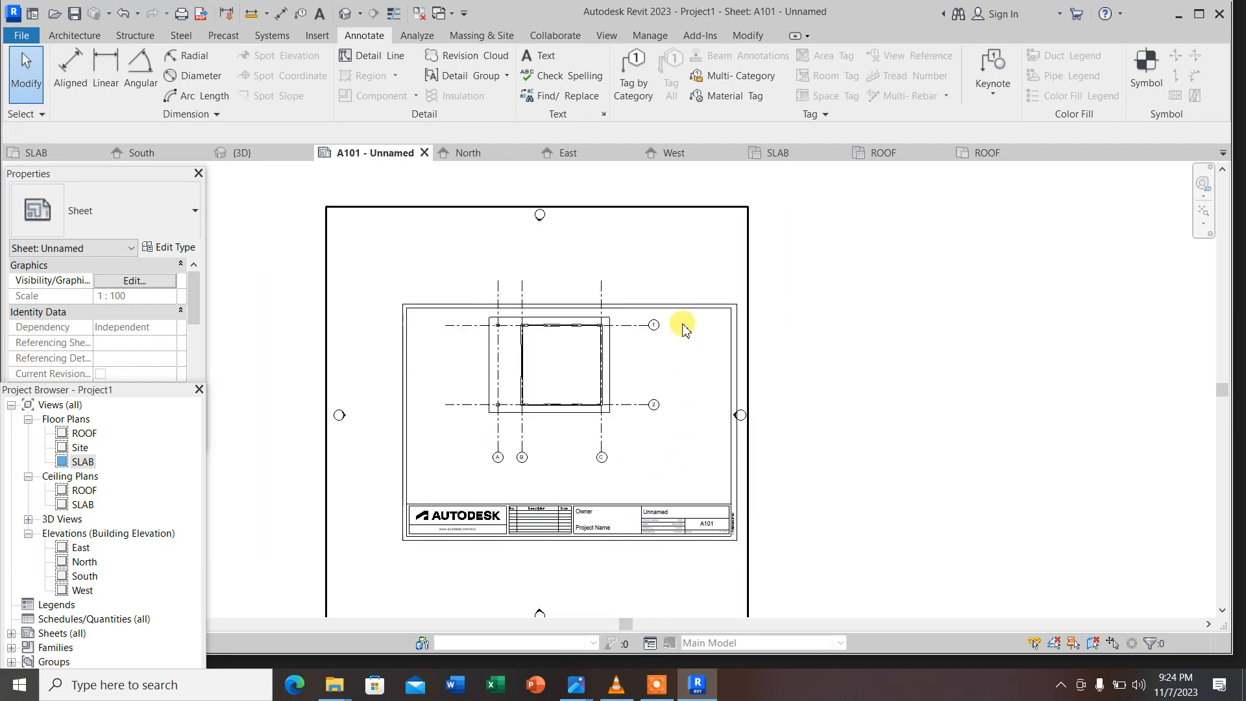
scroll(684, 327, "up", 1)
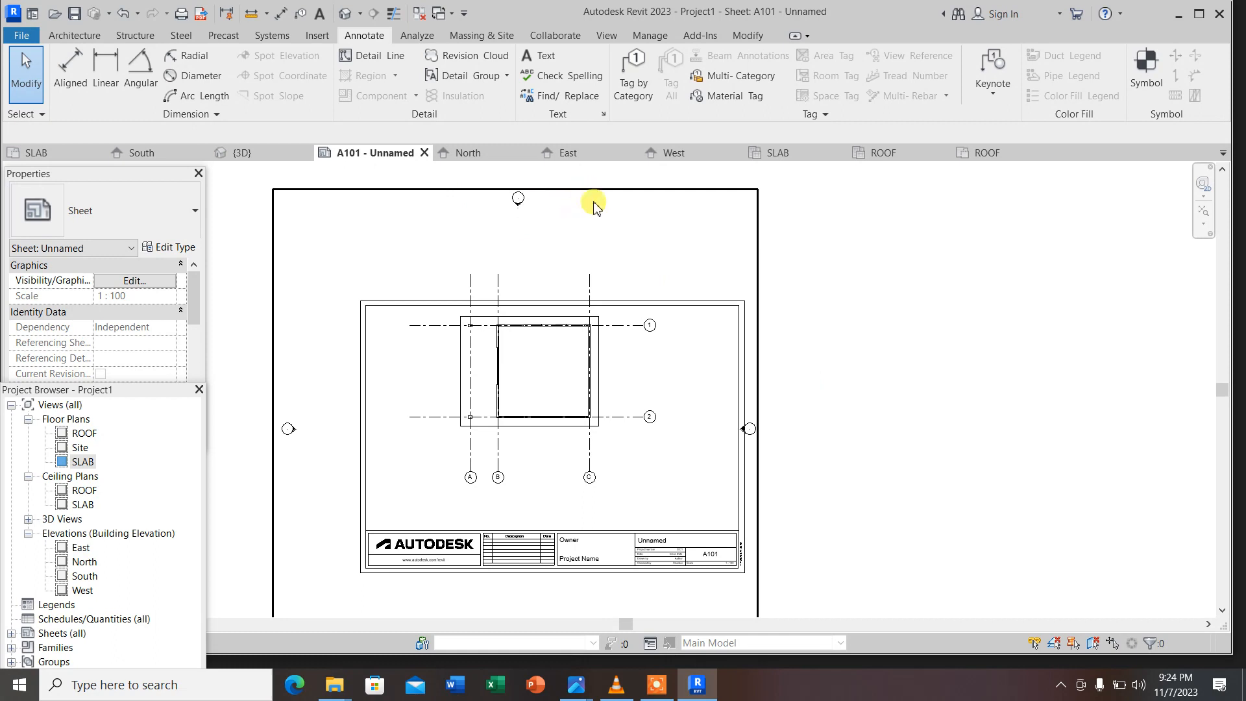
scroll(591, 214, "down", 1)
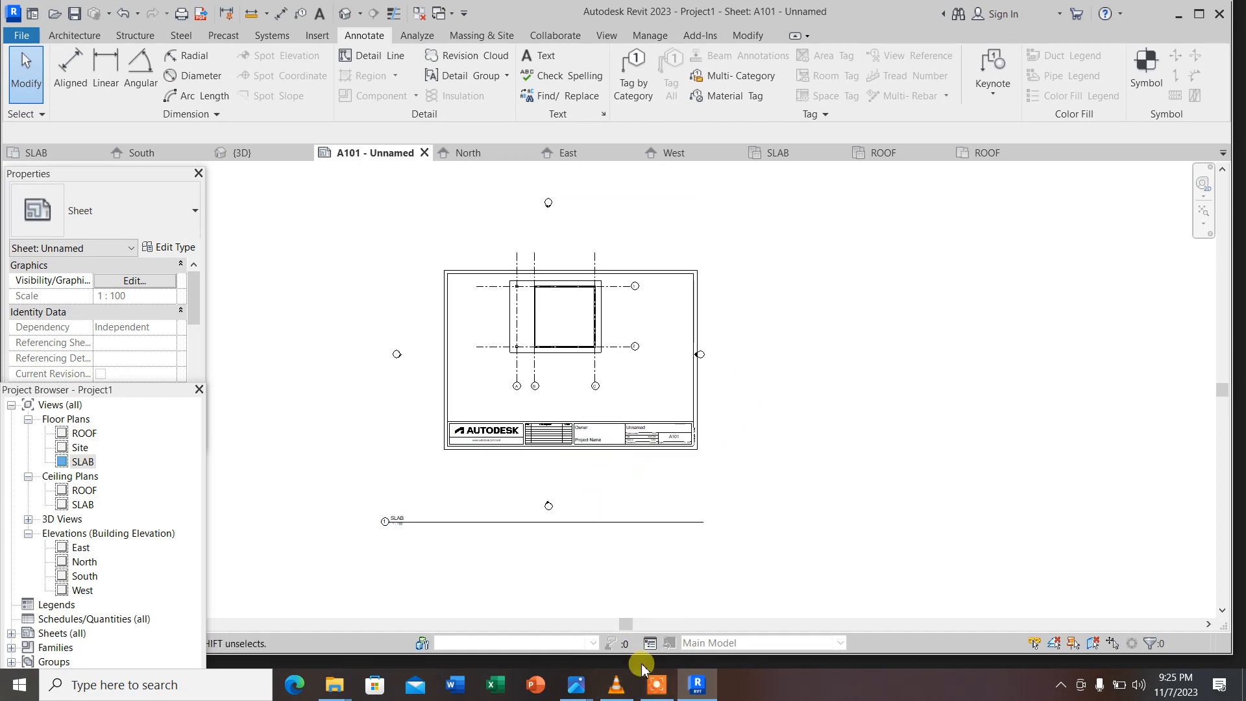
left_click(657, 684)
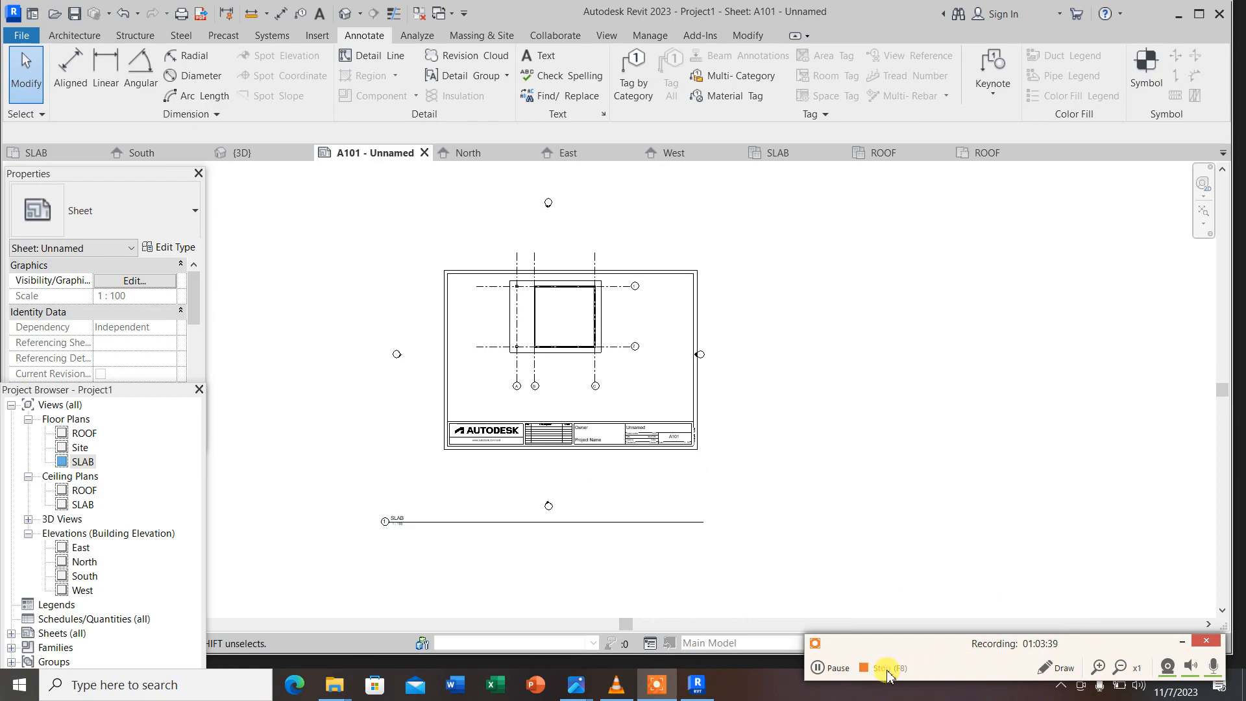